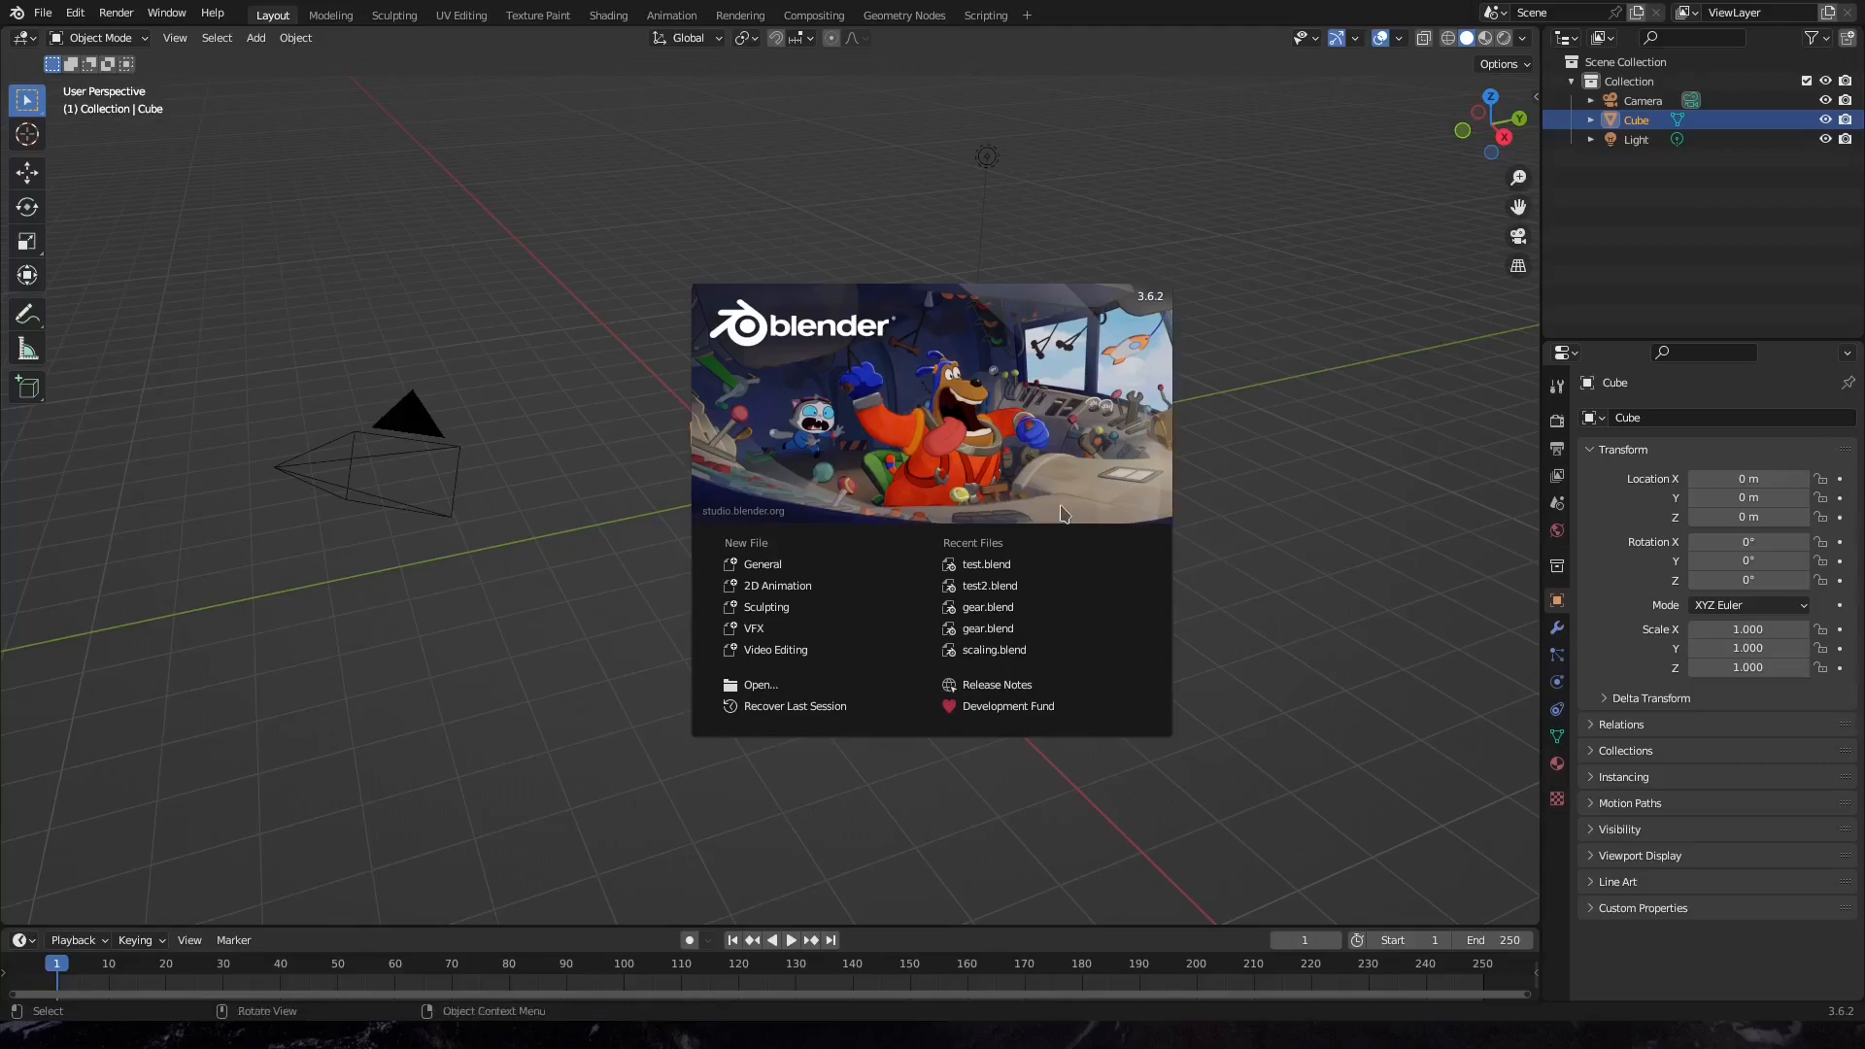
Delete the default camera, cube and light from the scene
key(Escape)
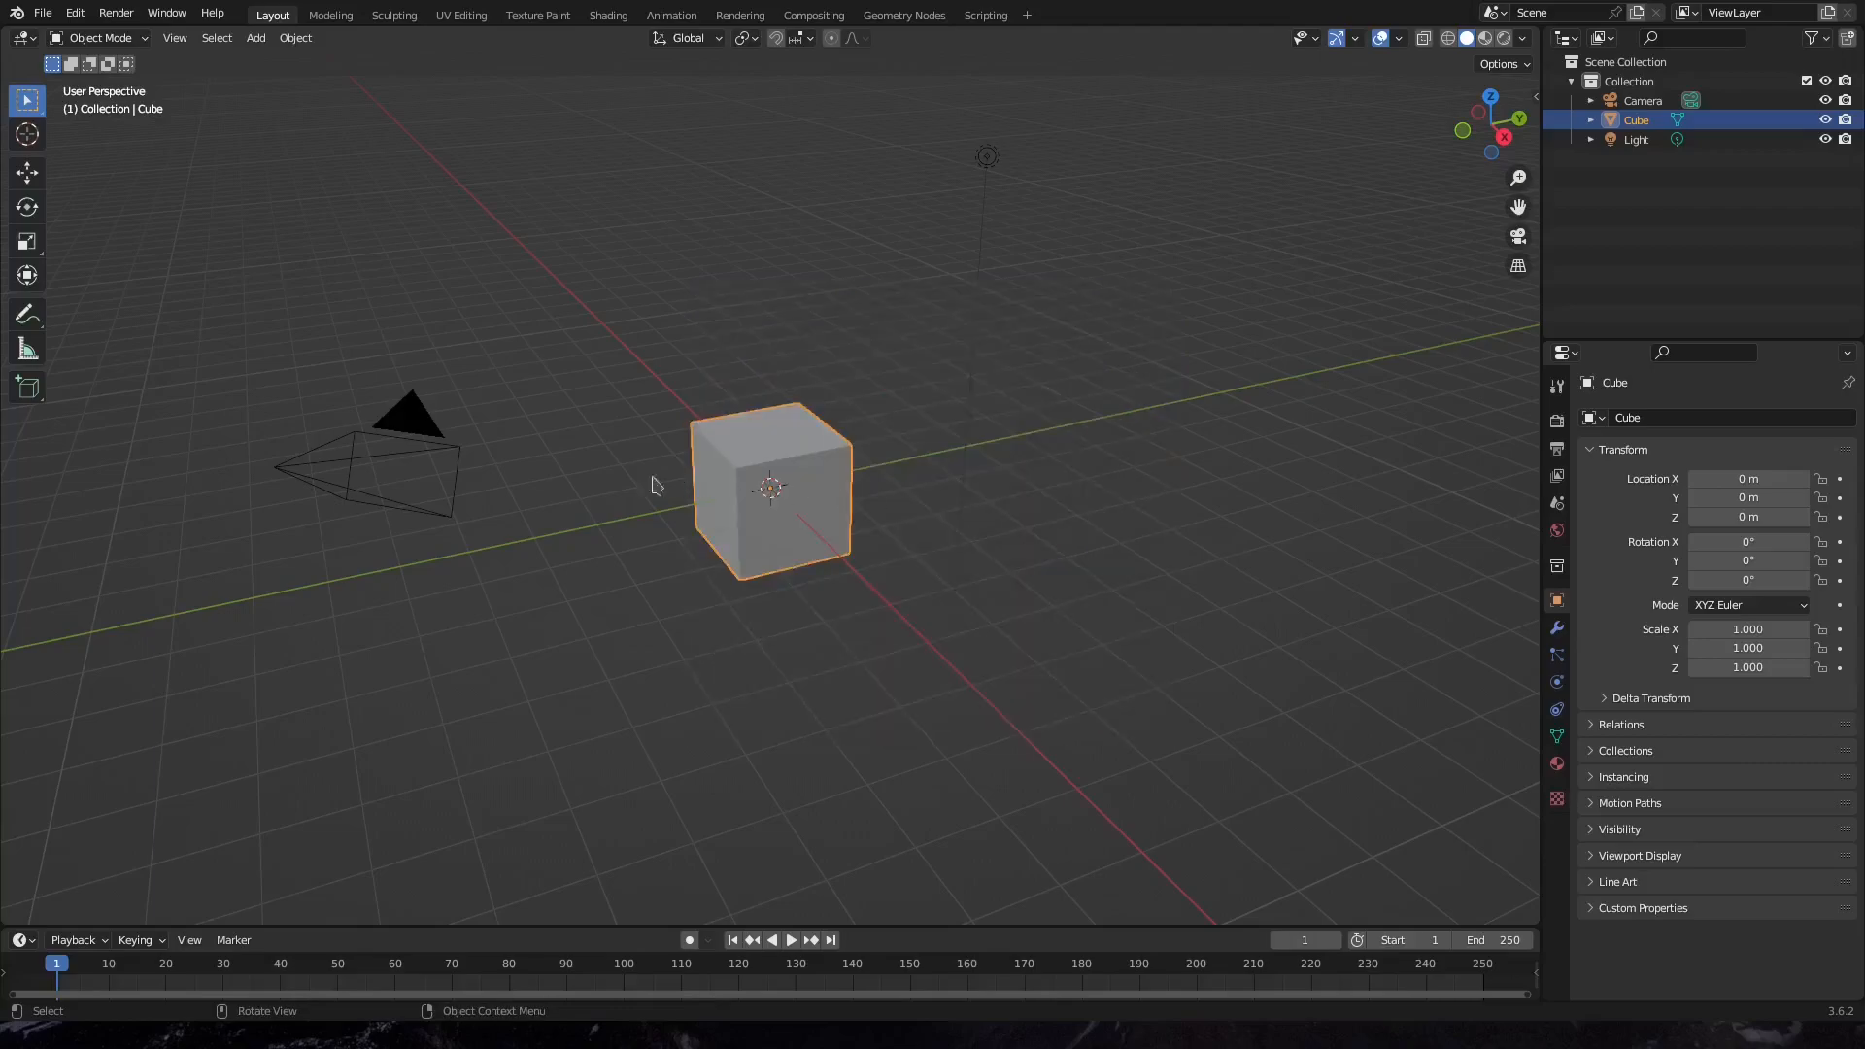
click(433, 484)
click(420, 436)
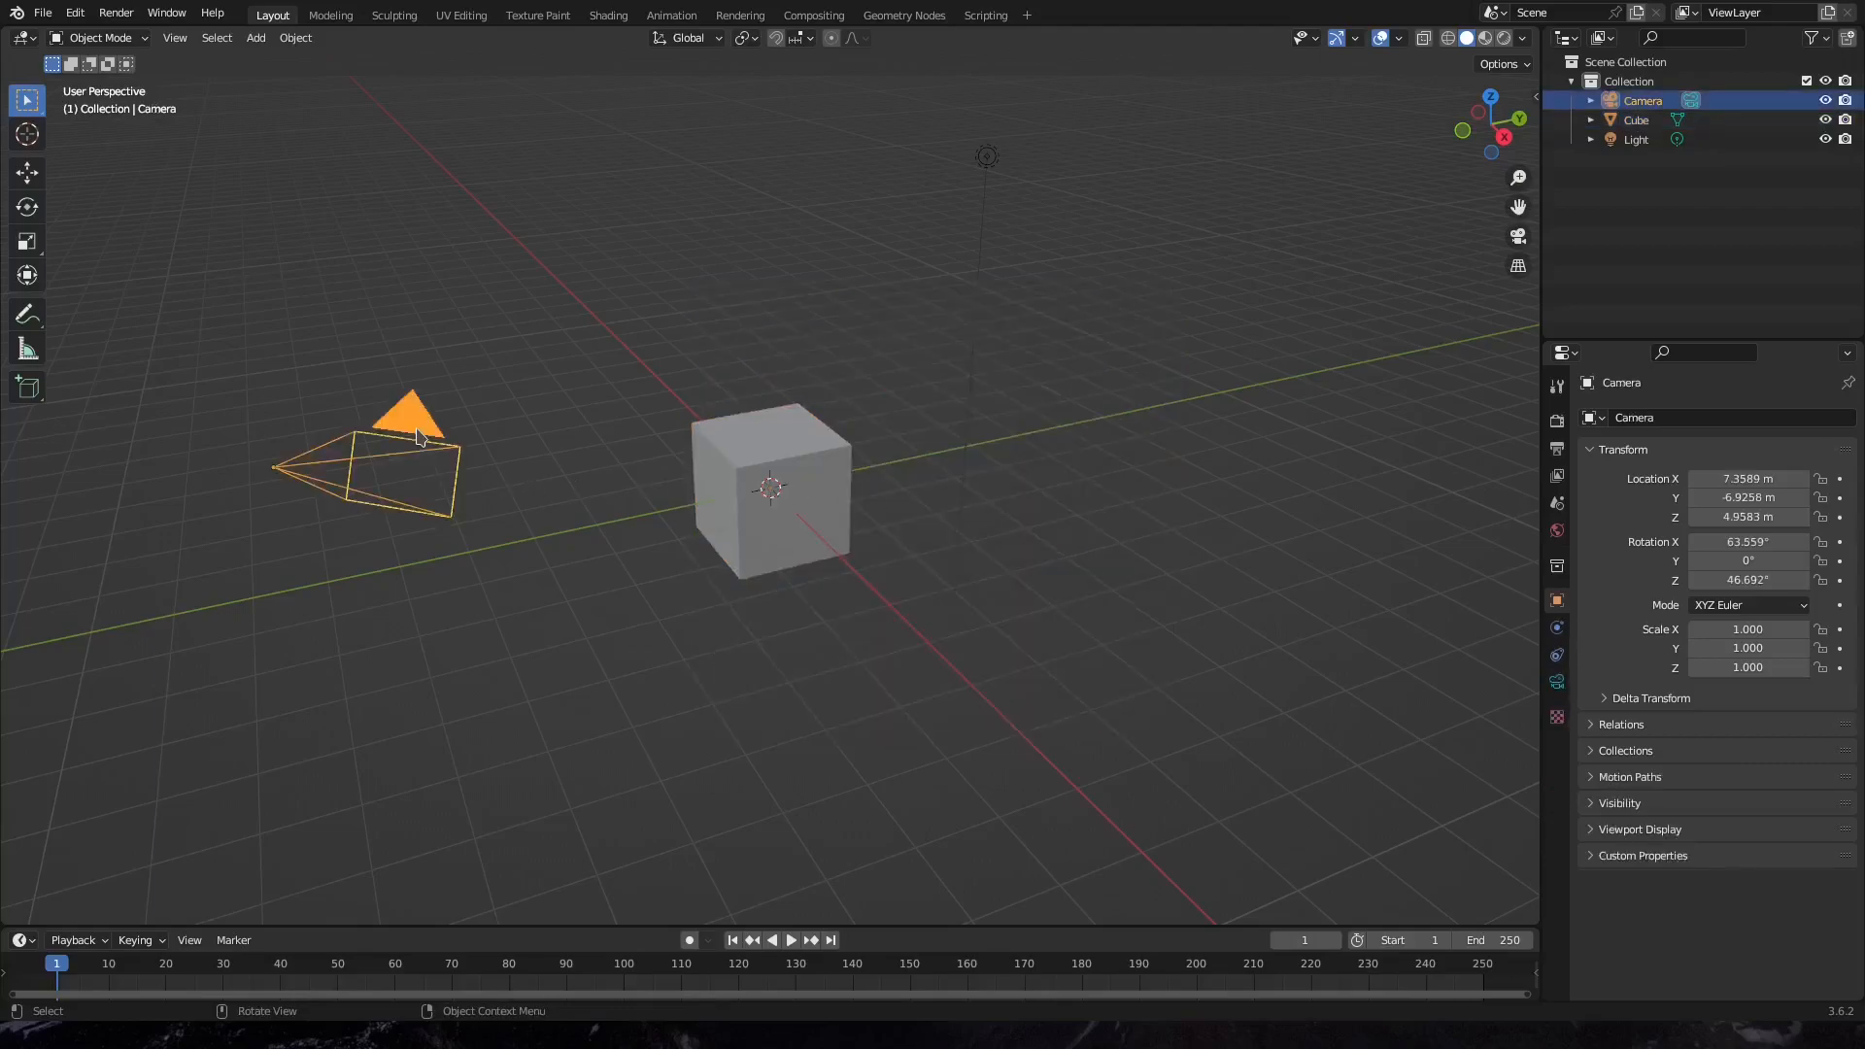
key(x)
click(403, 438)
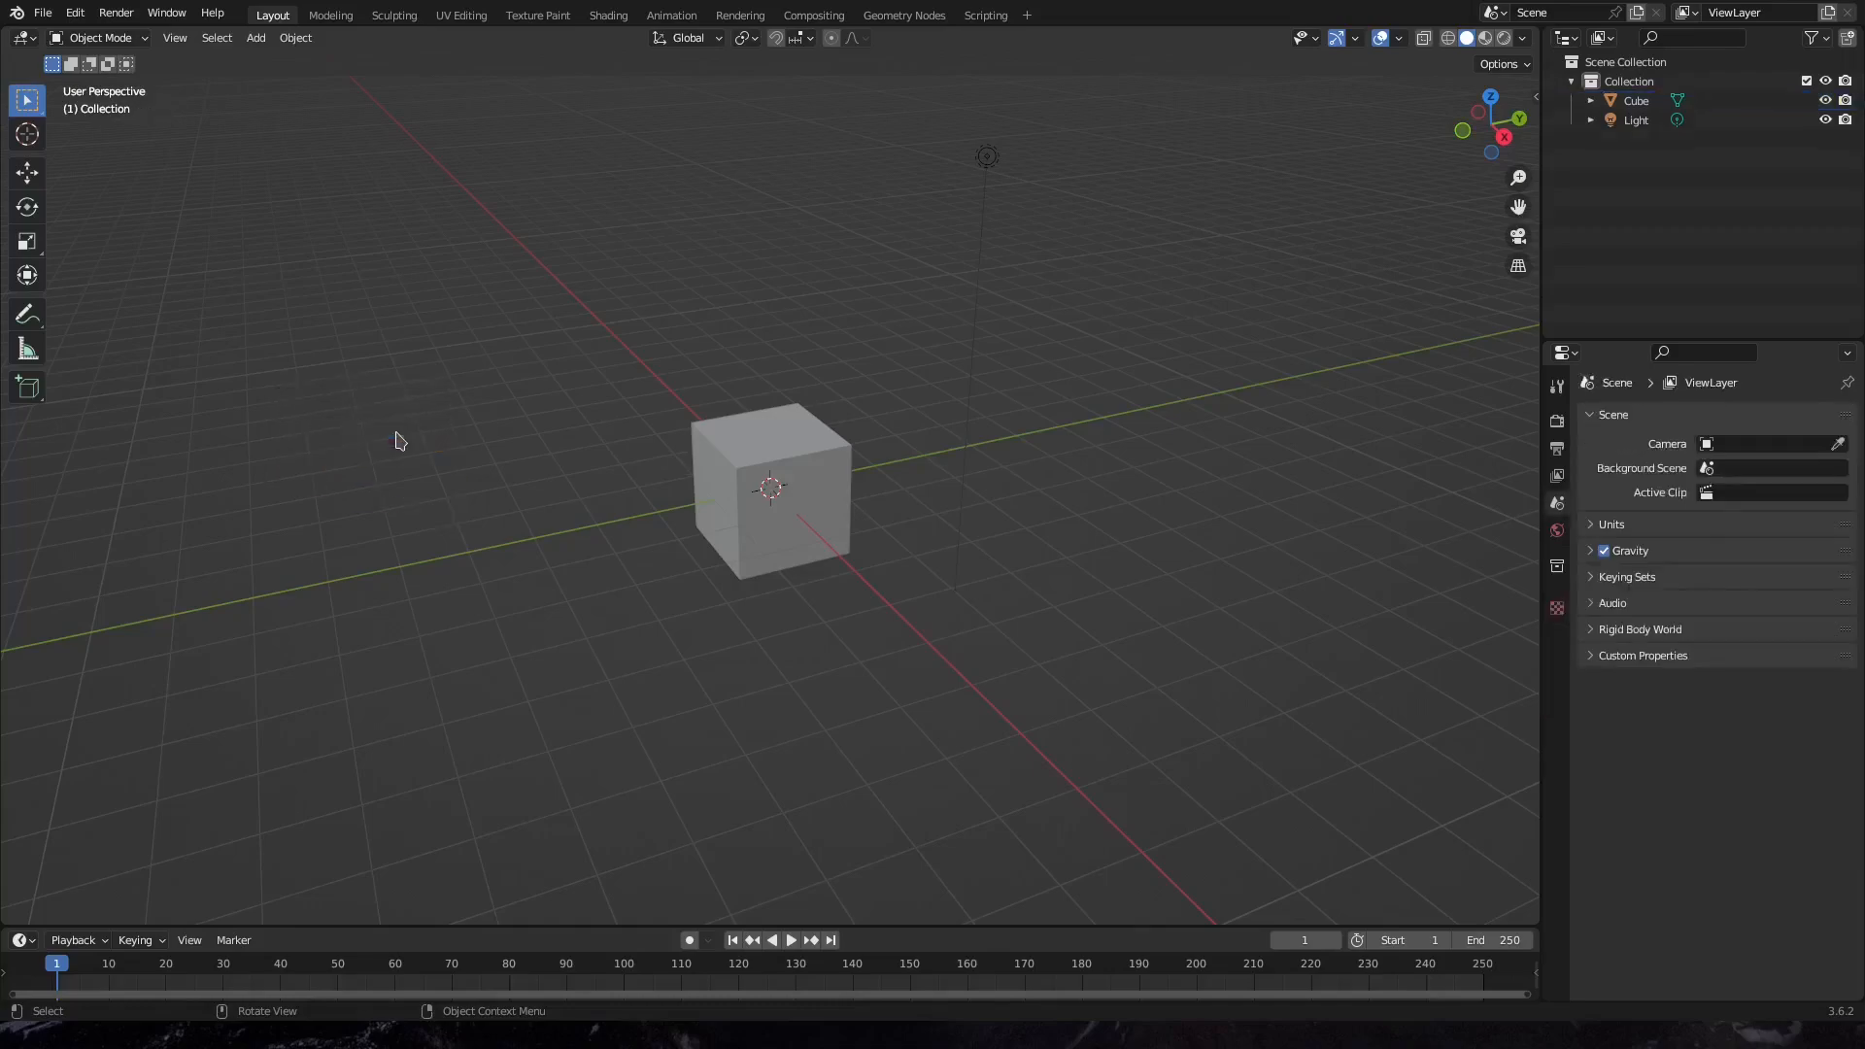
click(766, 478)
key(x)
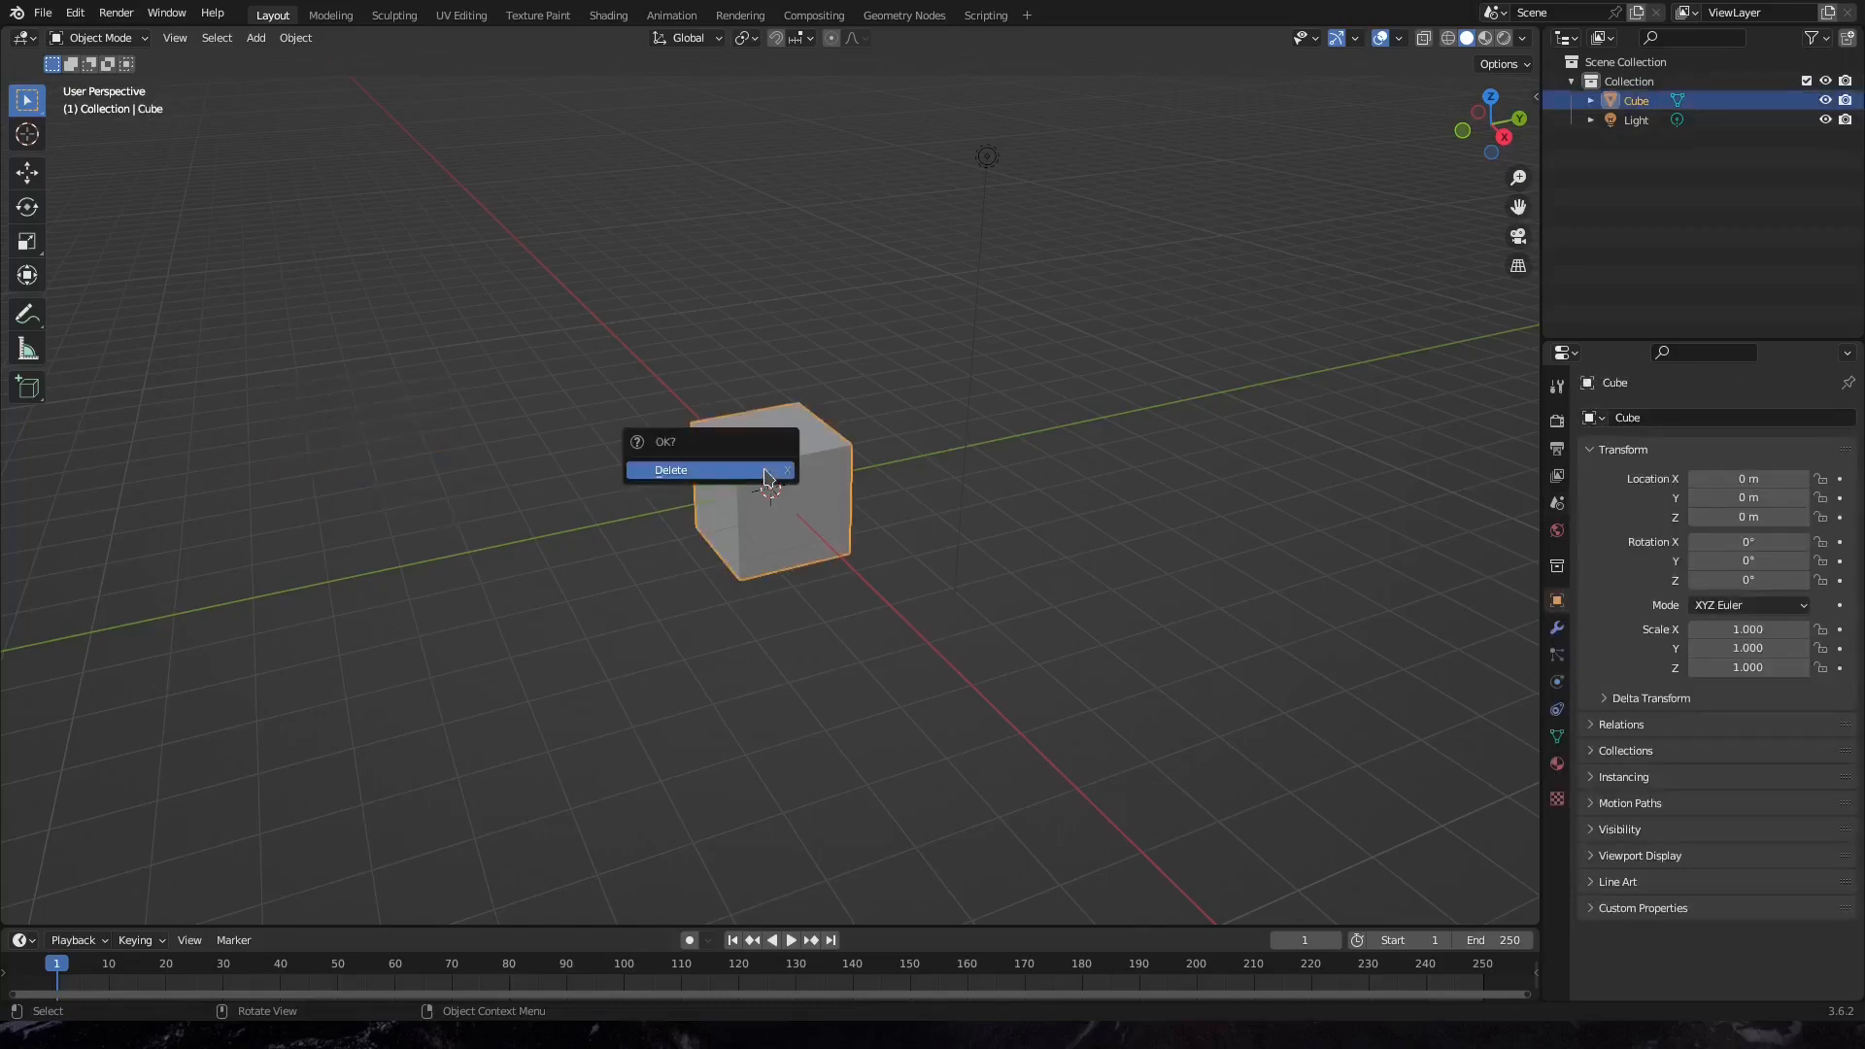
click(724, 473)
click(987, 159)
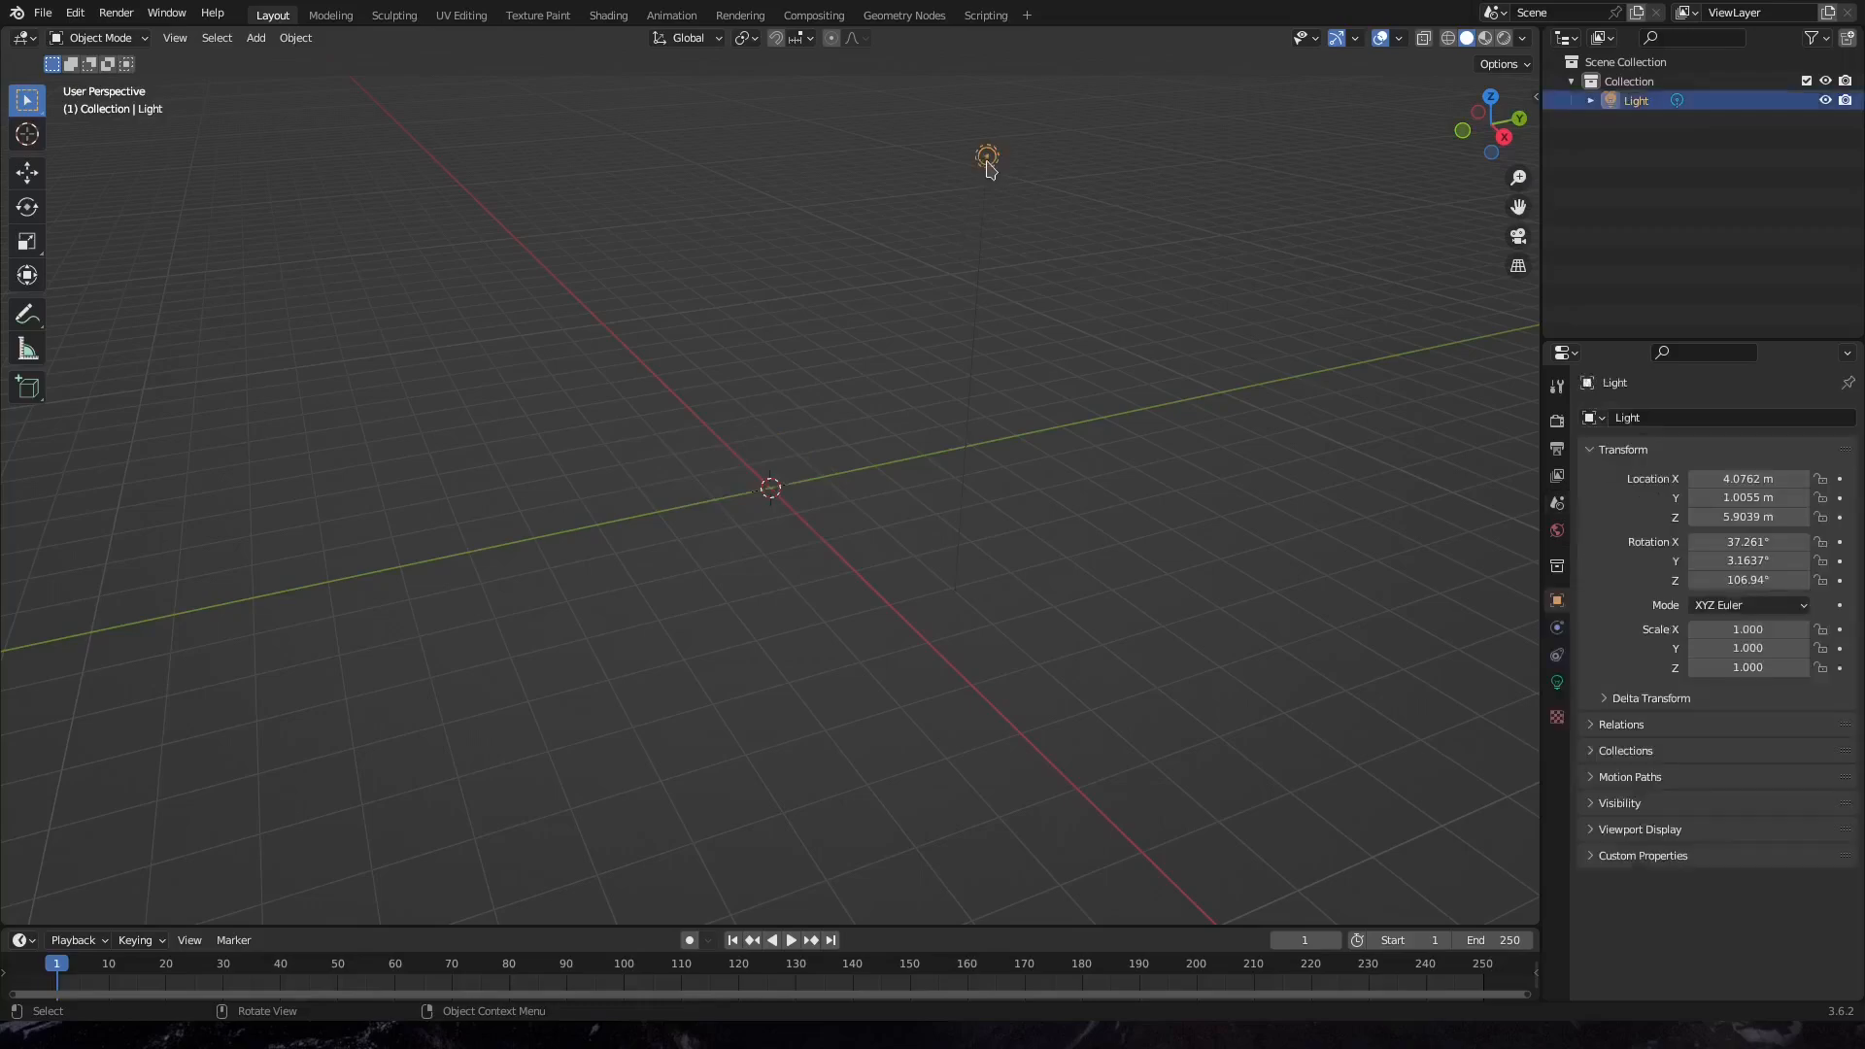
key(x)
click(990, 170)
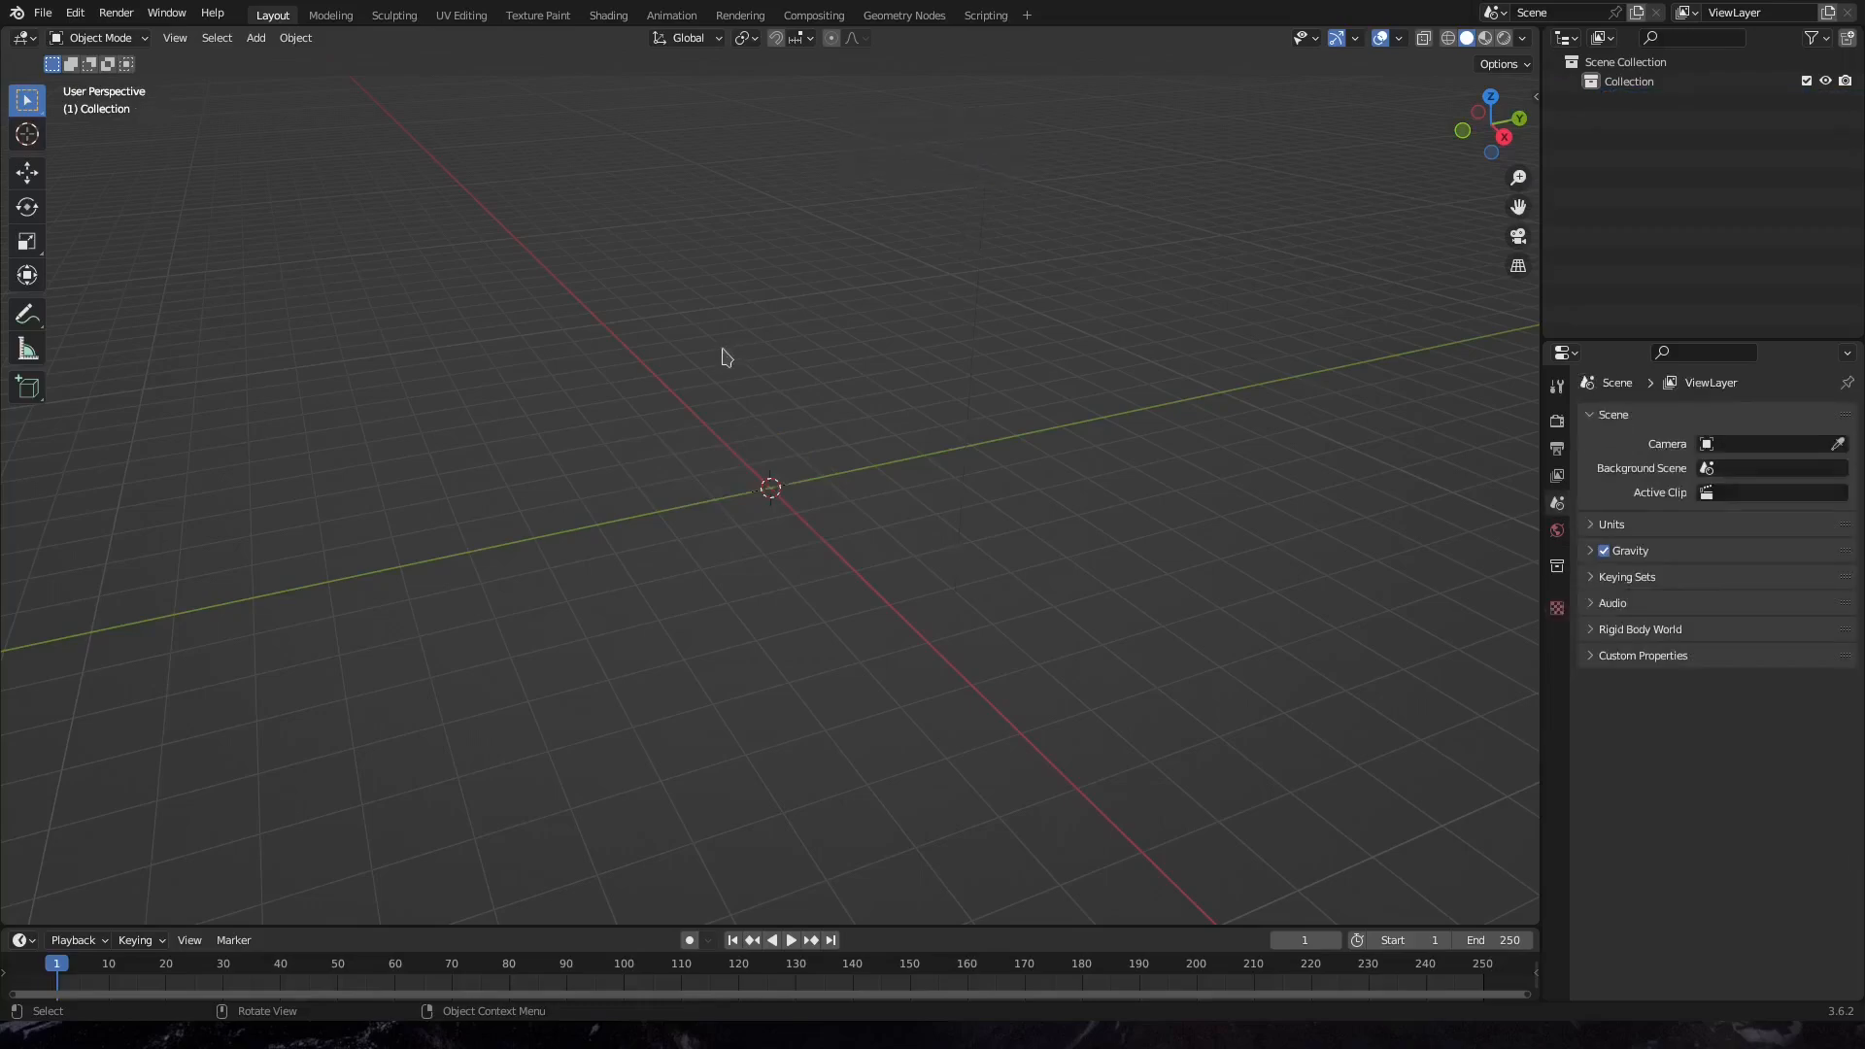
Add an armature at the world origin of the empty scene
middle_drag(925, 496, 1058, 508)
scroll(842, 510, down, 3)
scroll(842, 510, up, 5)
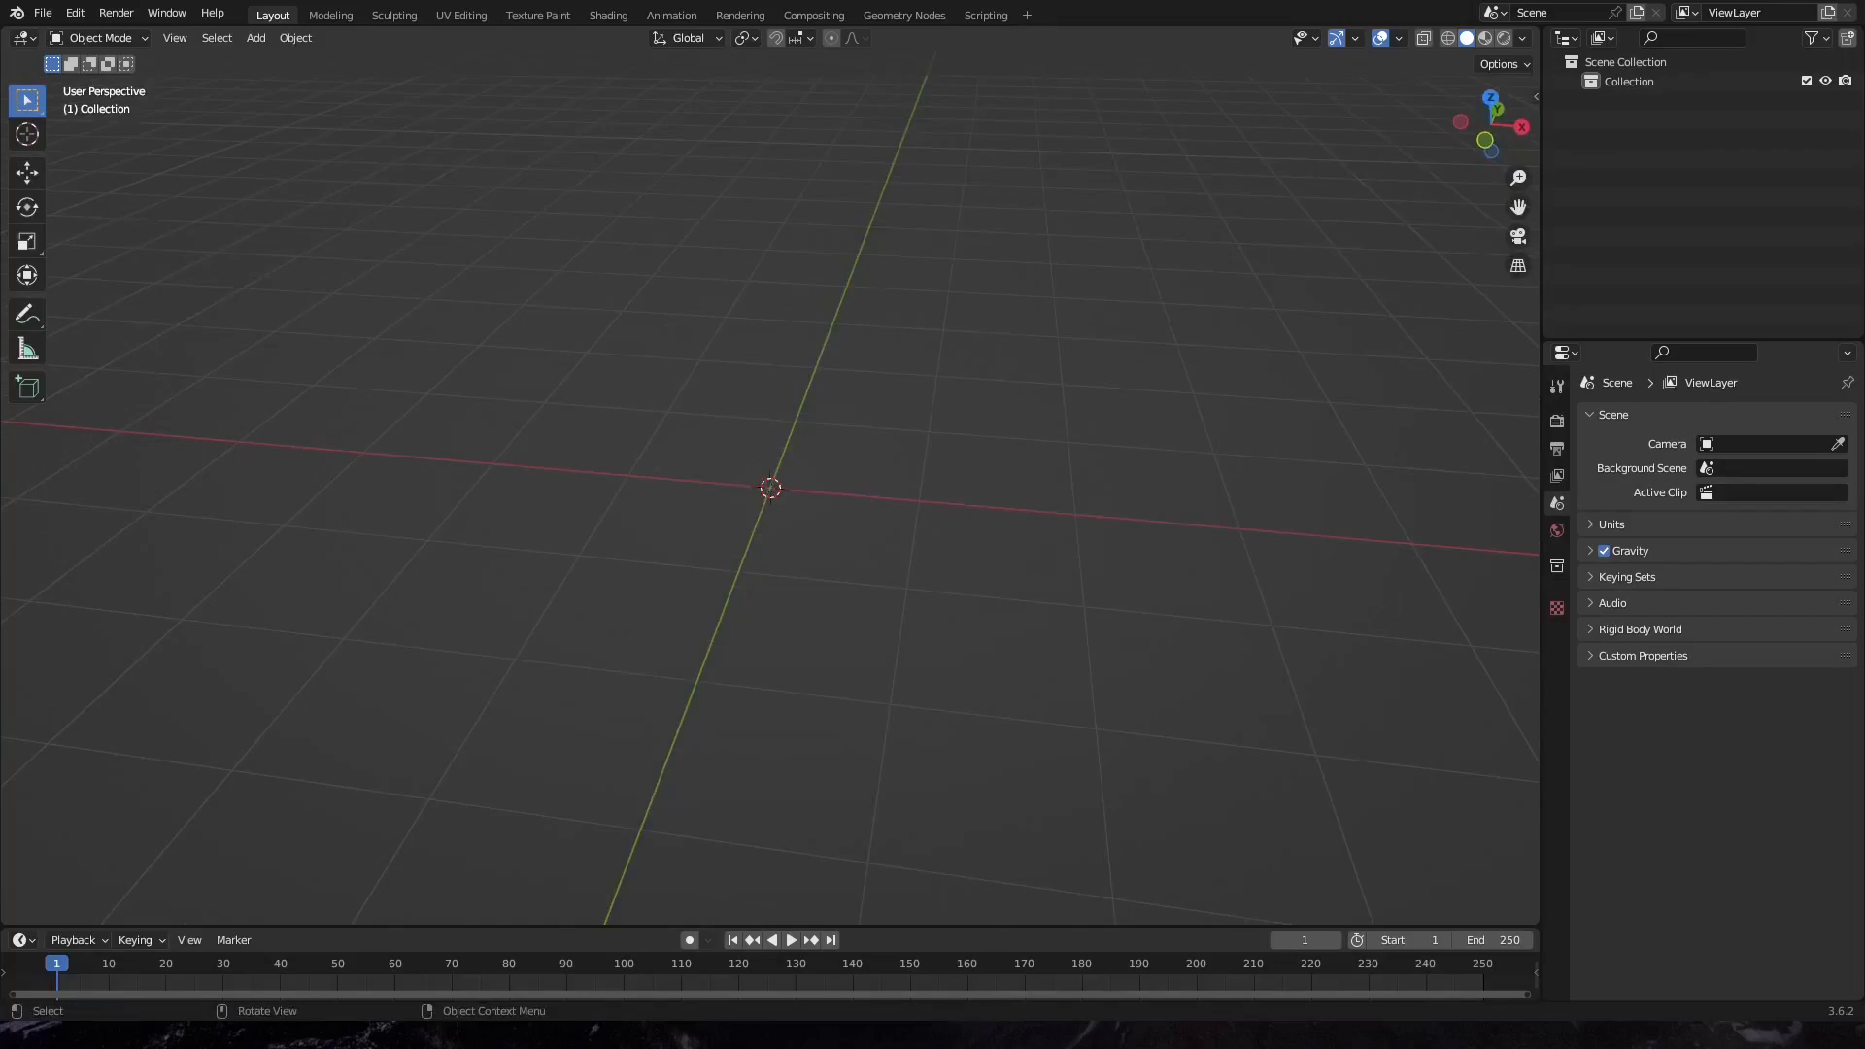
click(101, 39)
key(shift+a)
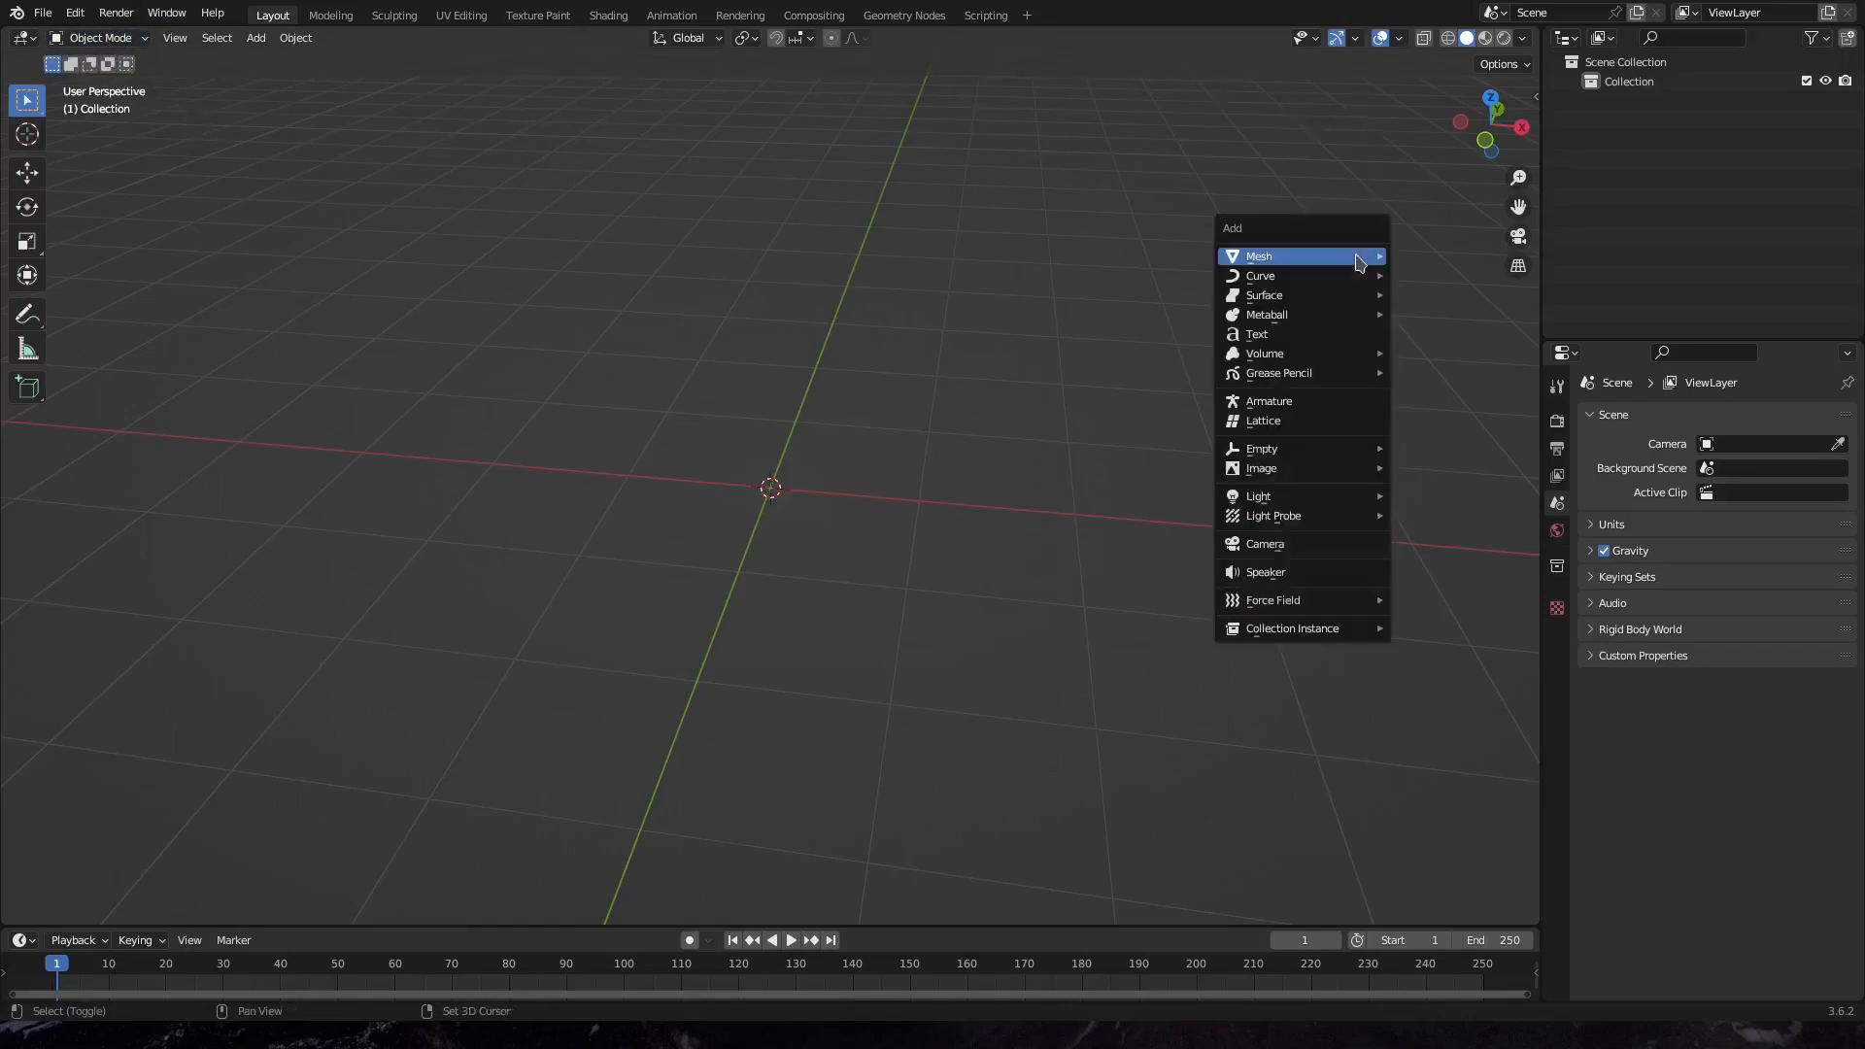
click(1295, 402)
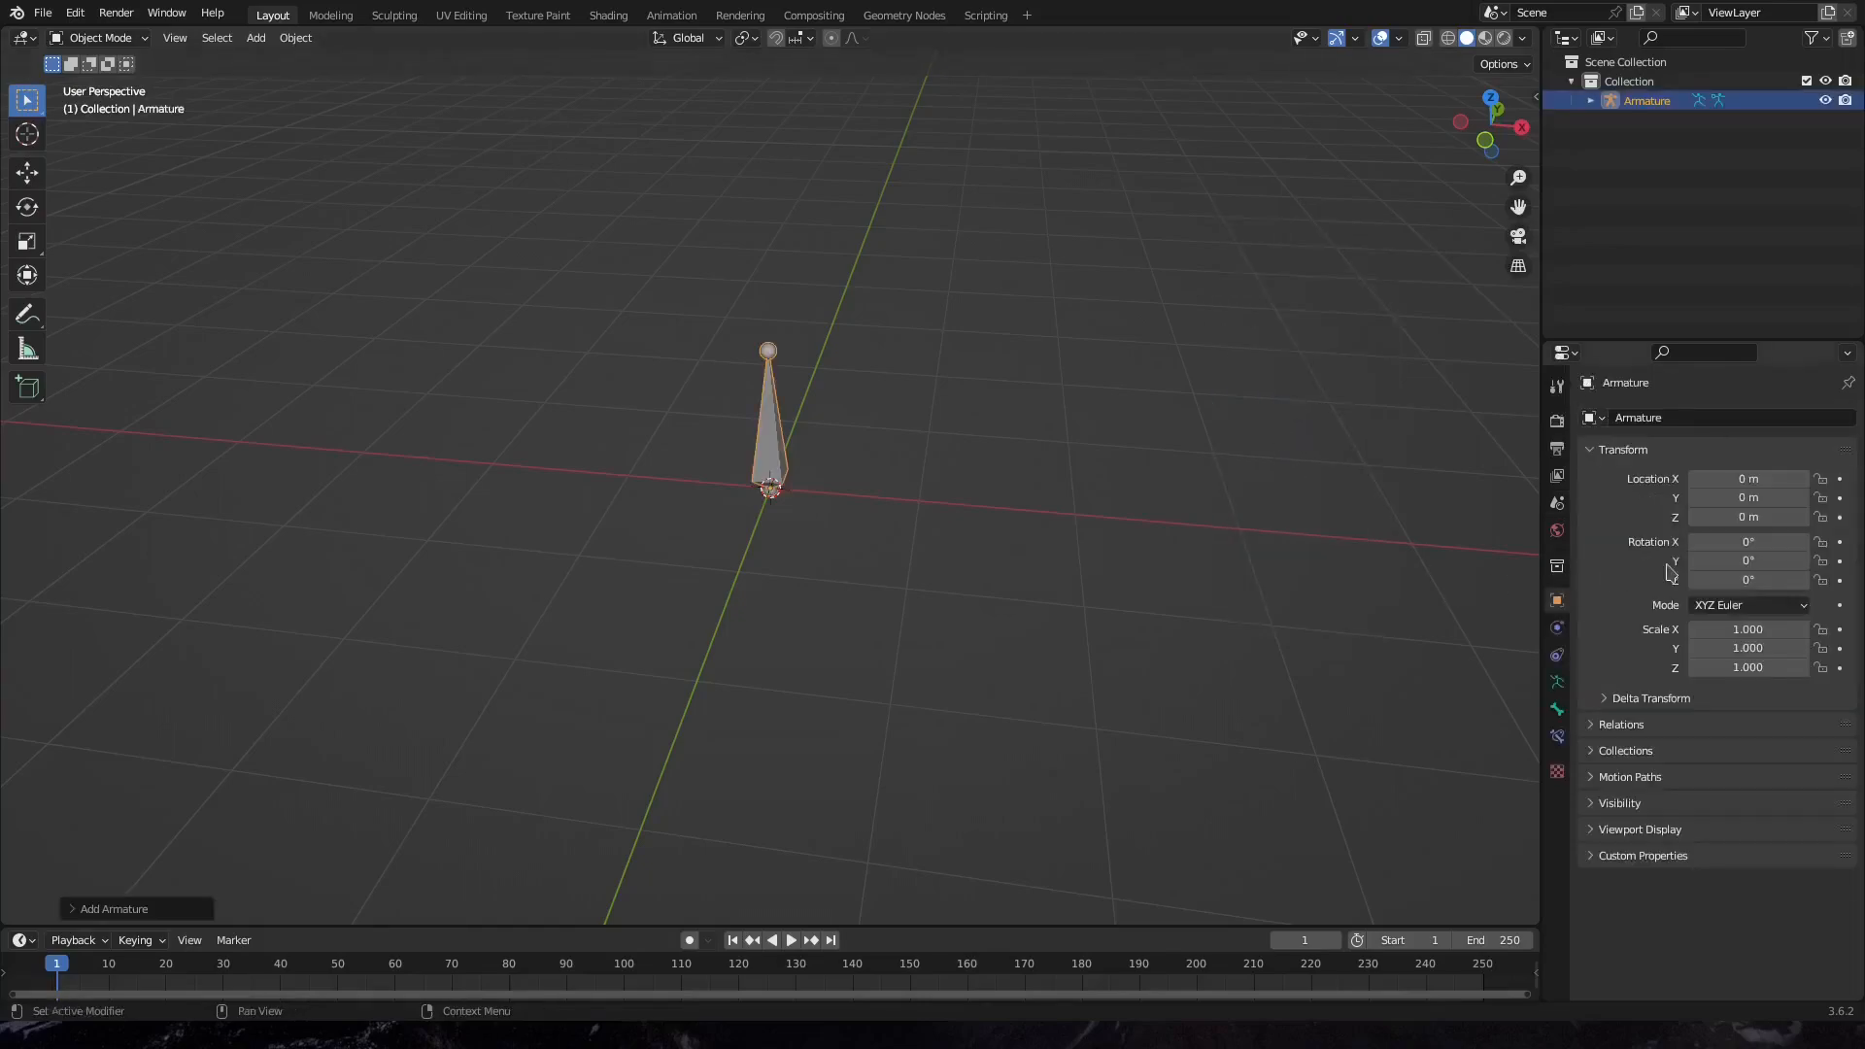
Set the armature's Y rotation to 90° and scale it uniformly to 2
click(1752, 561)
text(90)
key(Return)
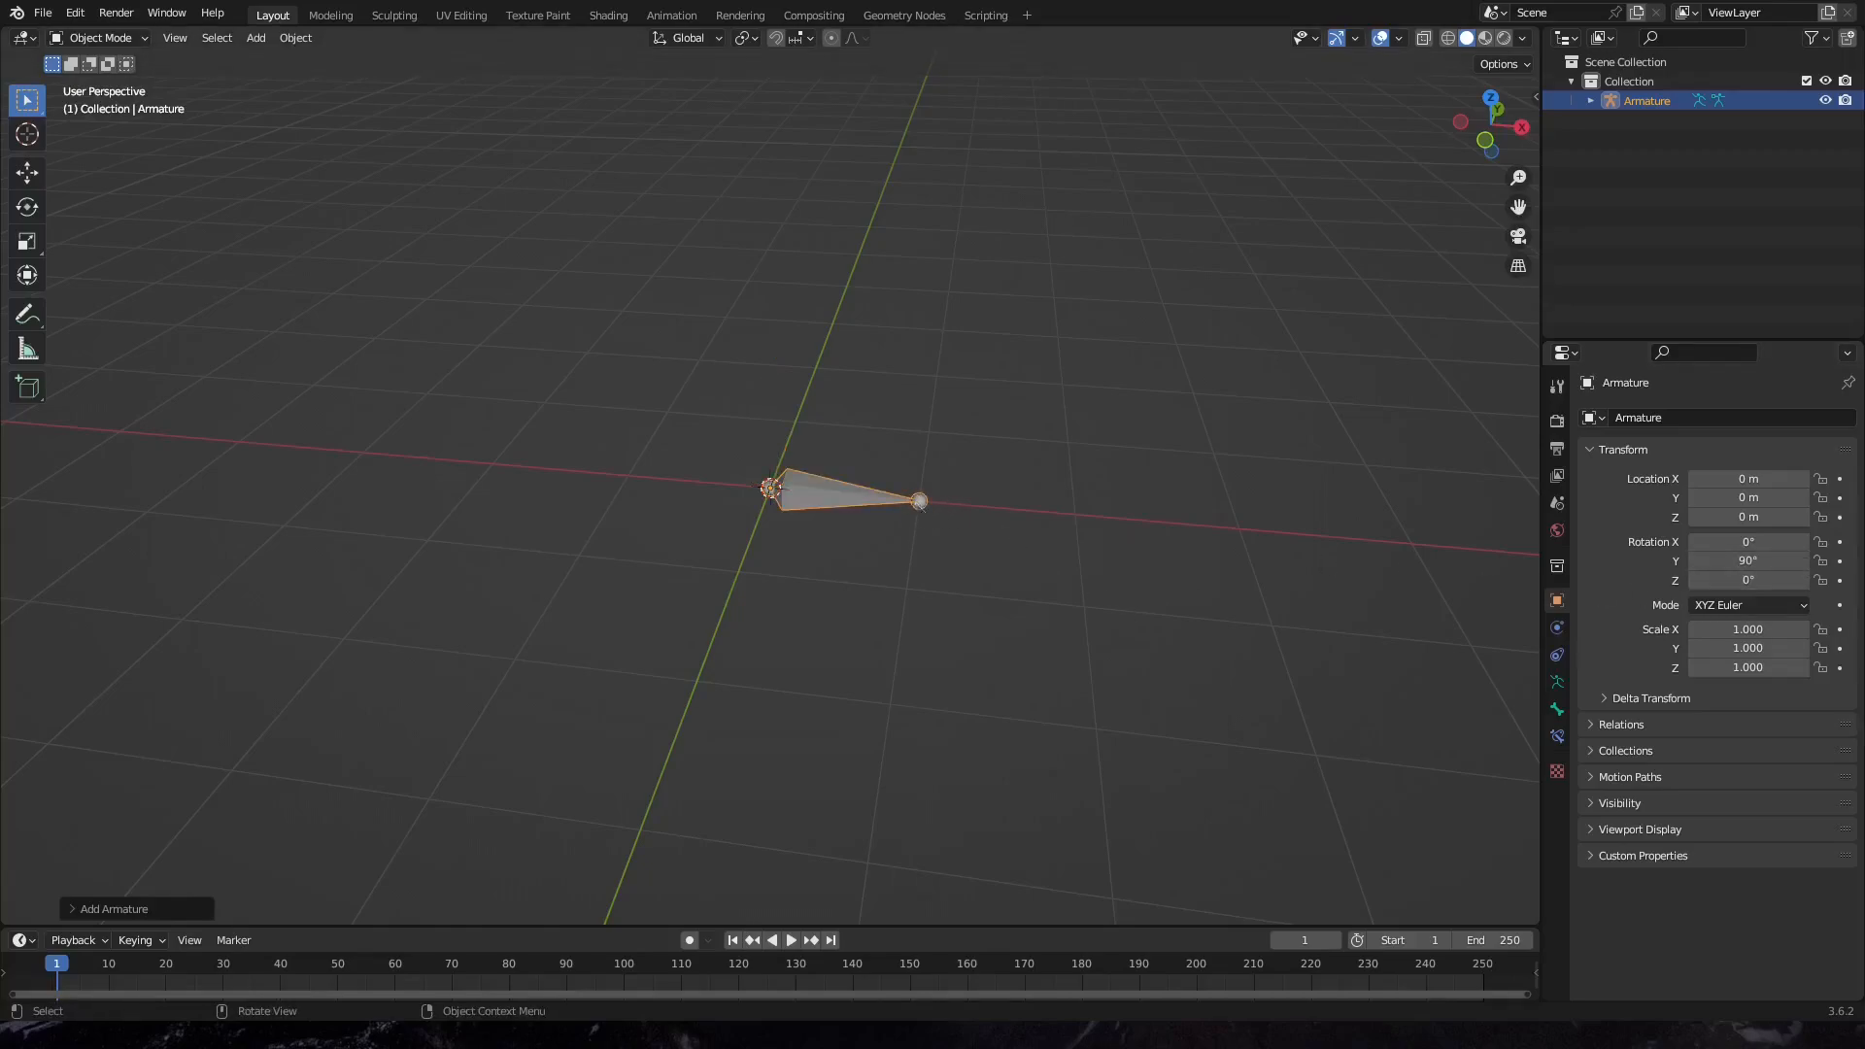
key(s)
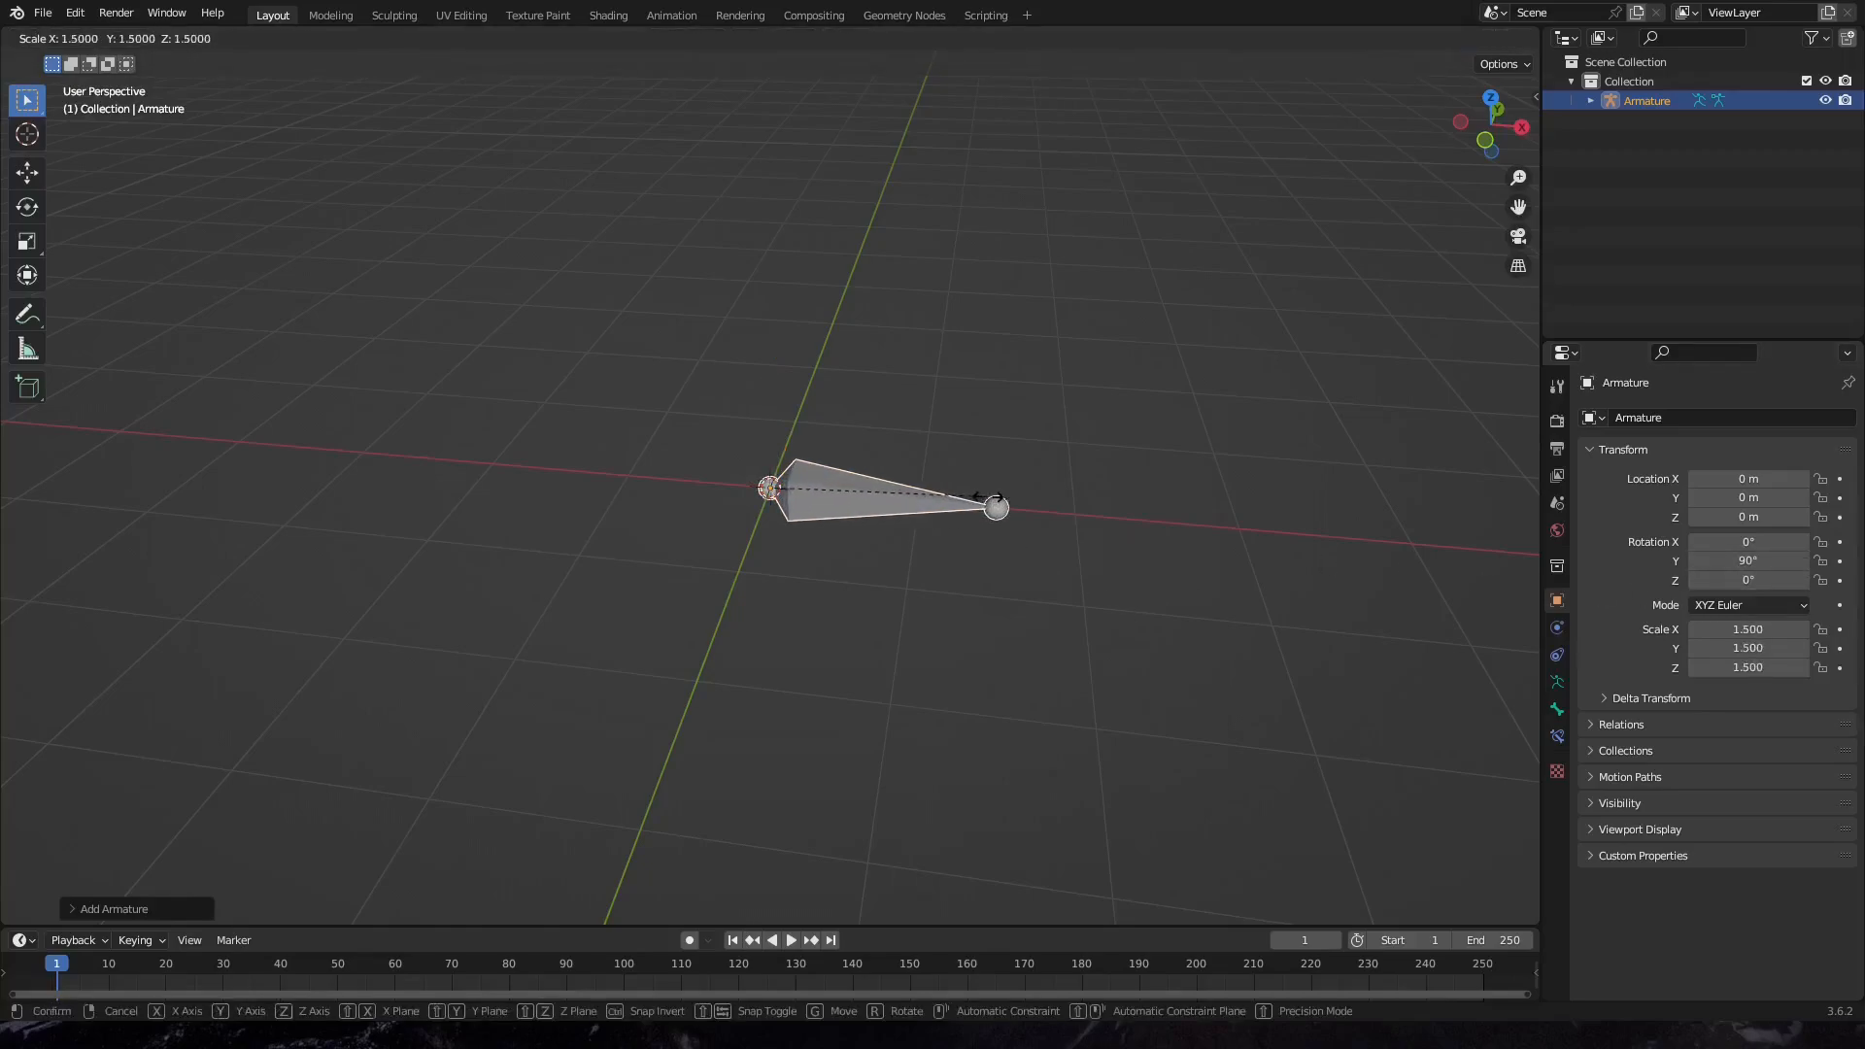
click(1064, 518)
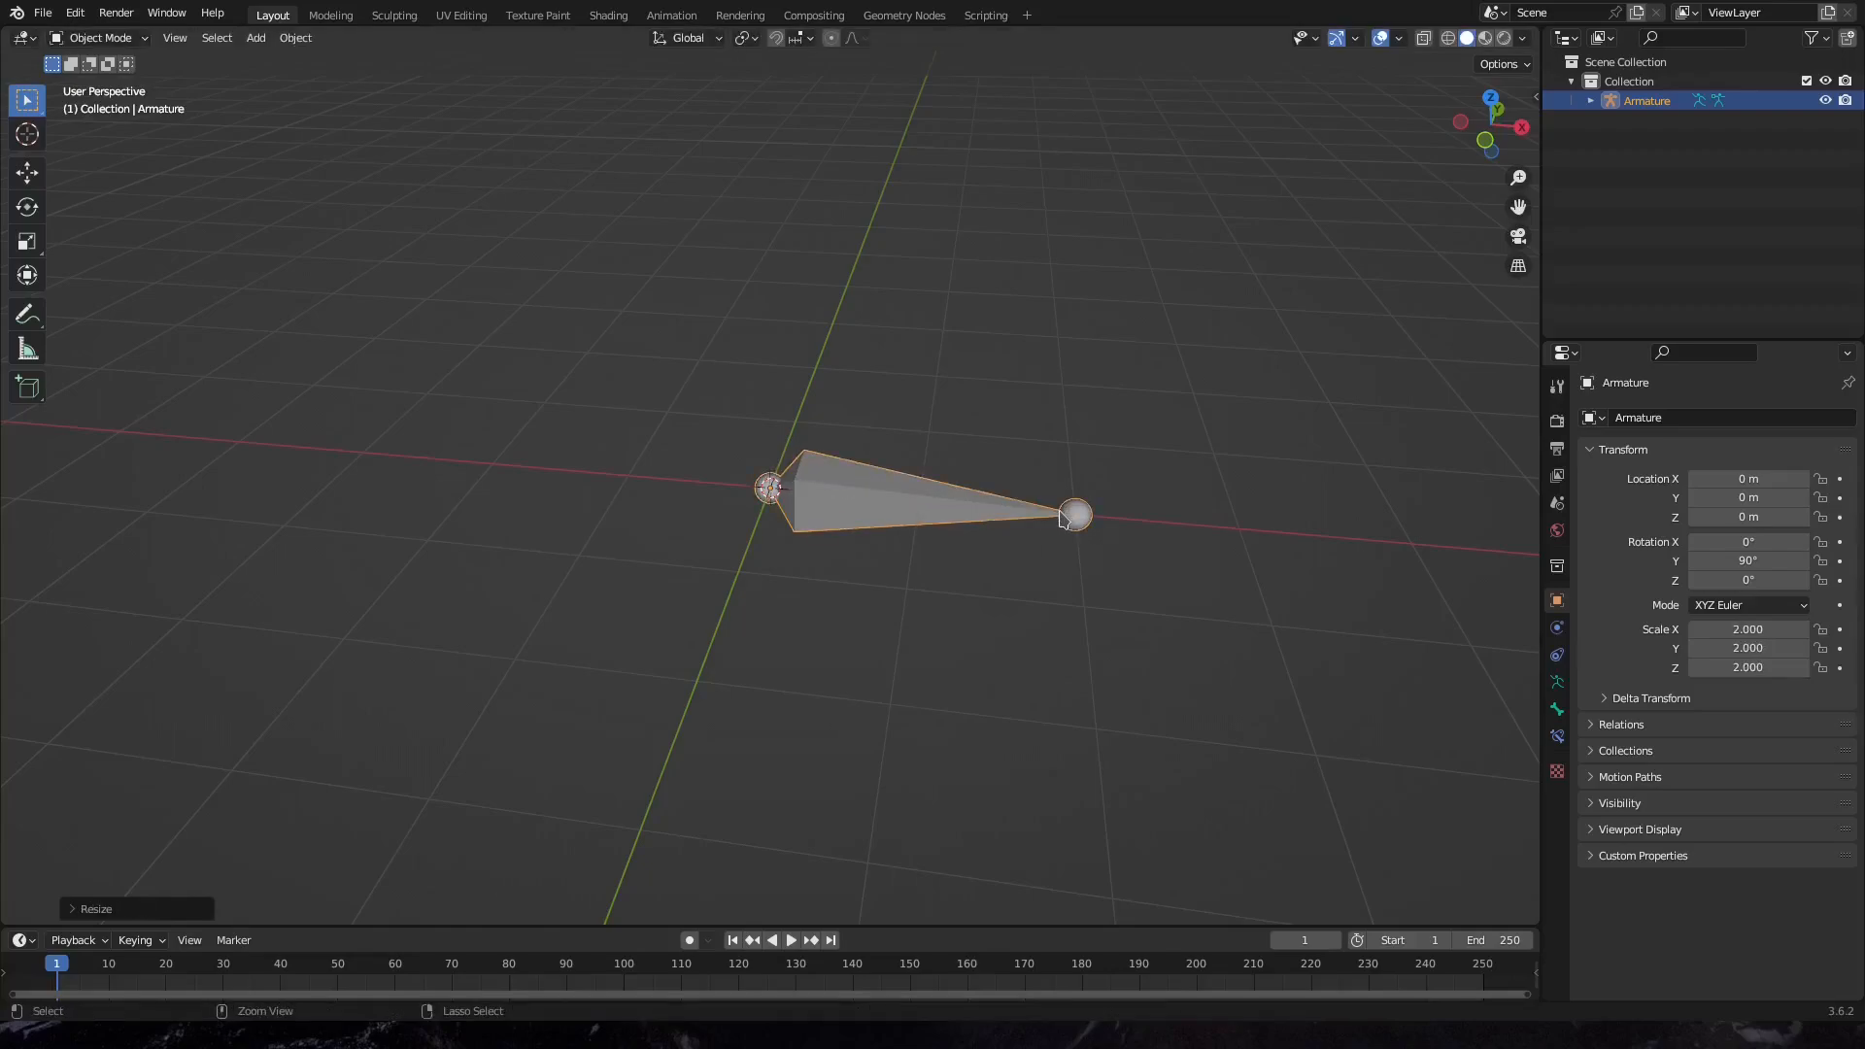
In Edit Mode, extrude a second bone about 2 m along the global X axis from the first bone's tip
middle_drag(987, 604, 1007, 600)
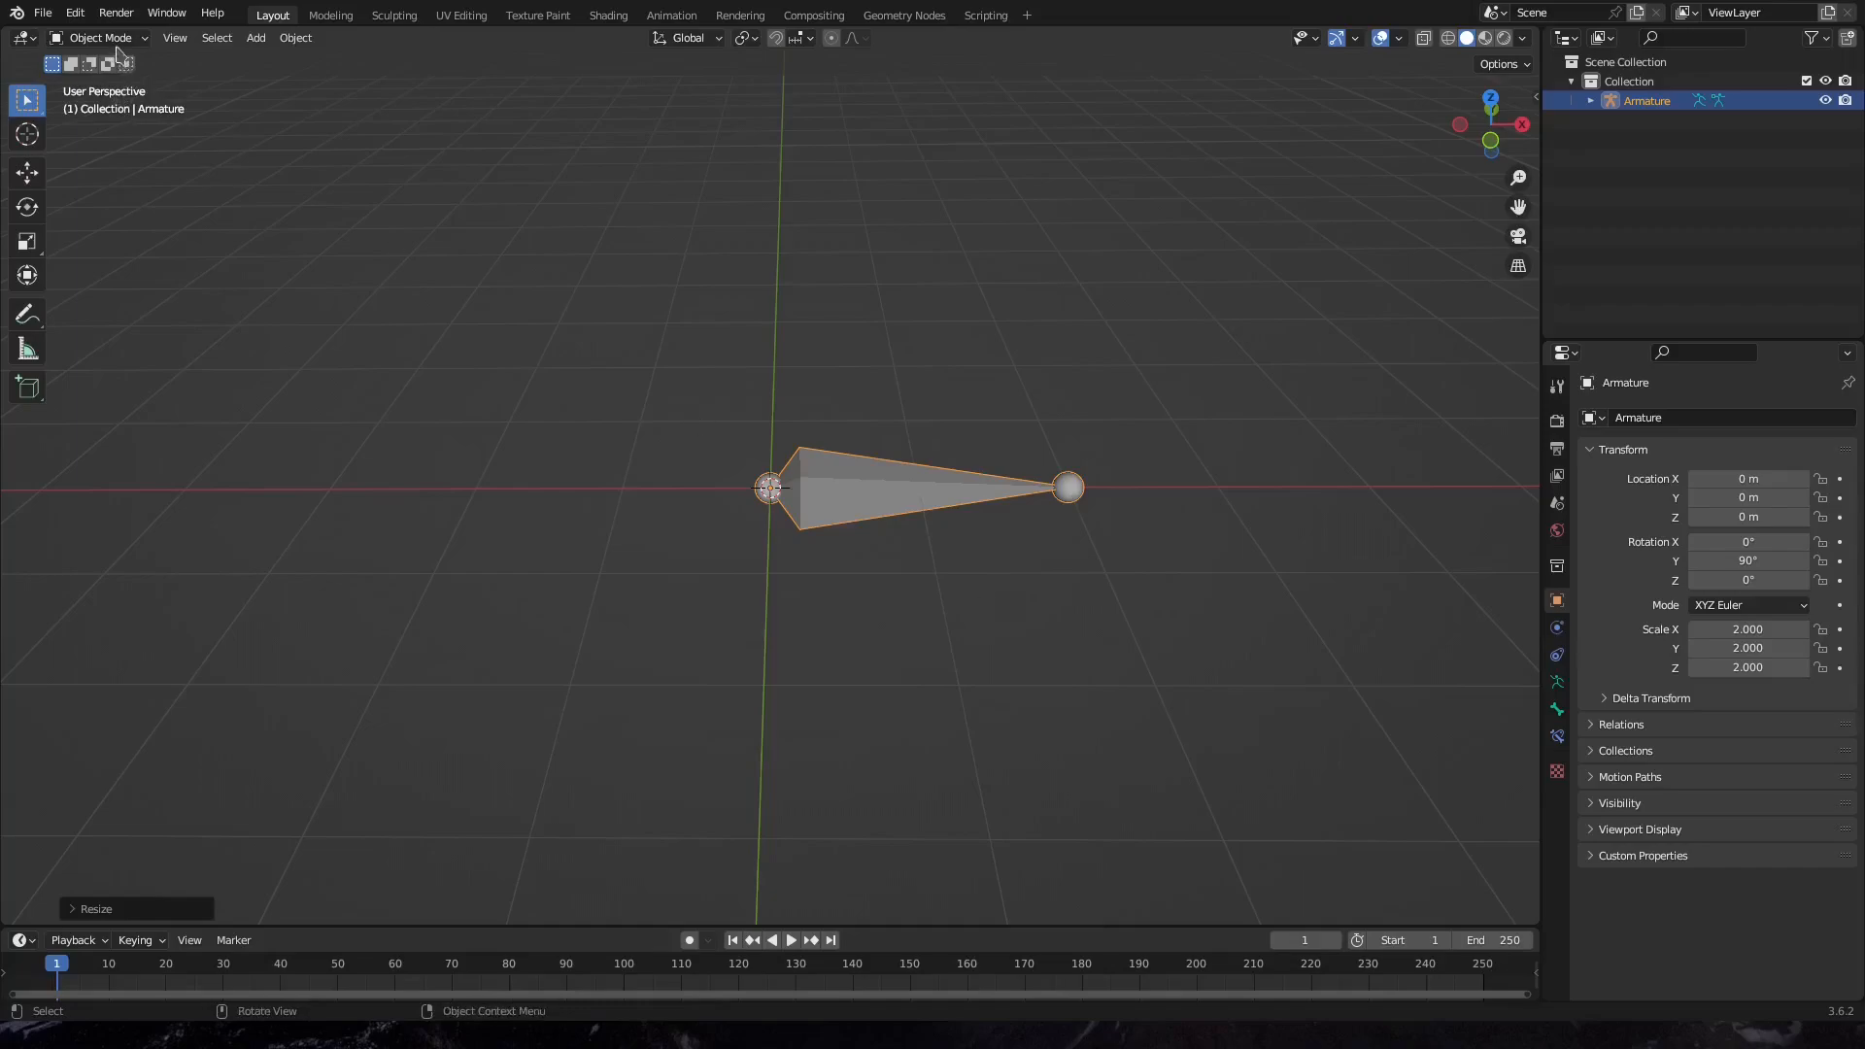
click(115, 43)
click(99, 82)
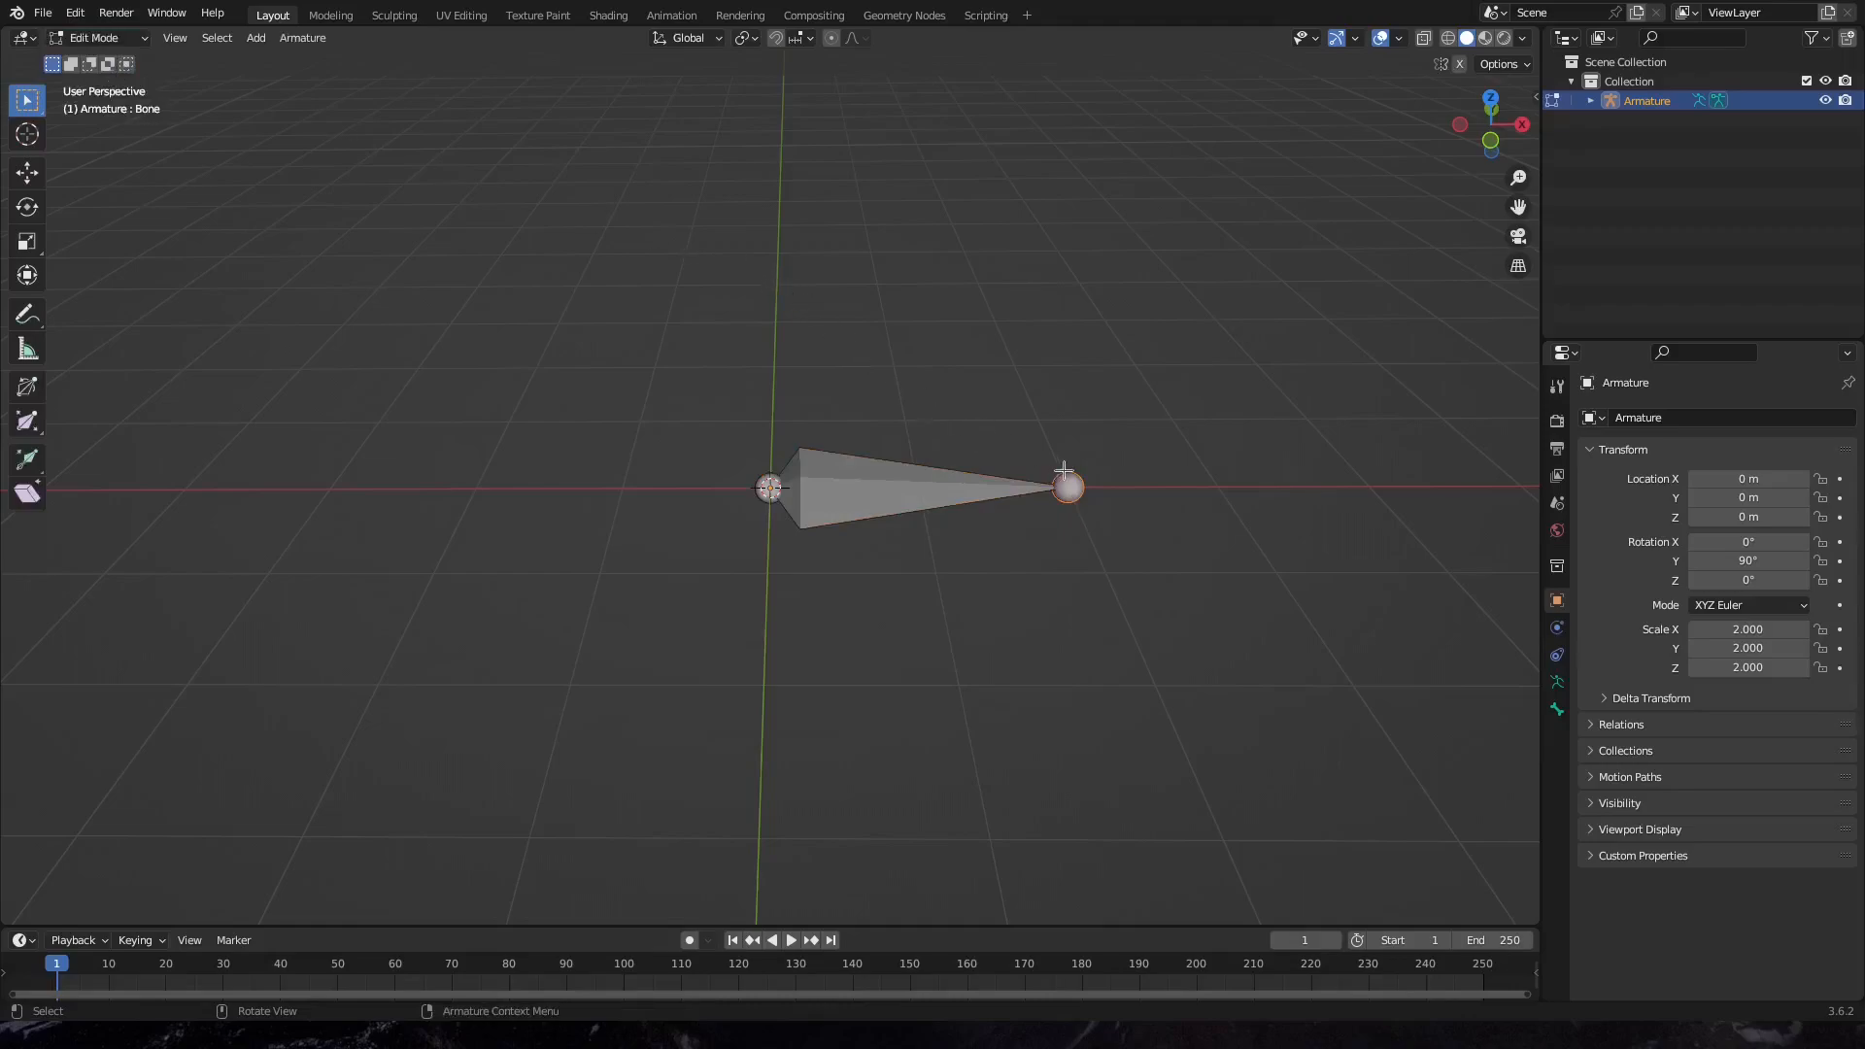
key(e)
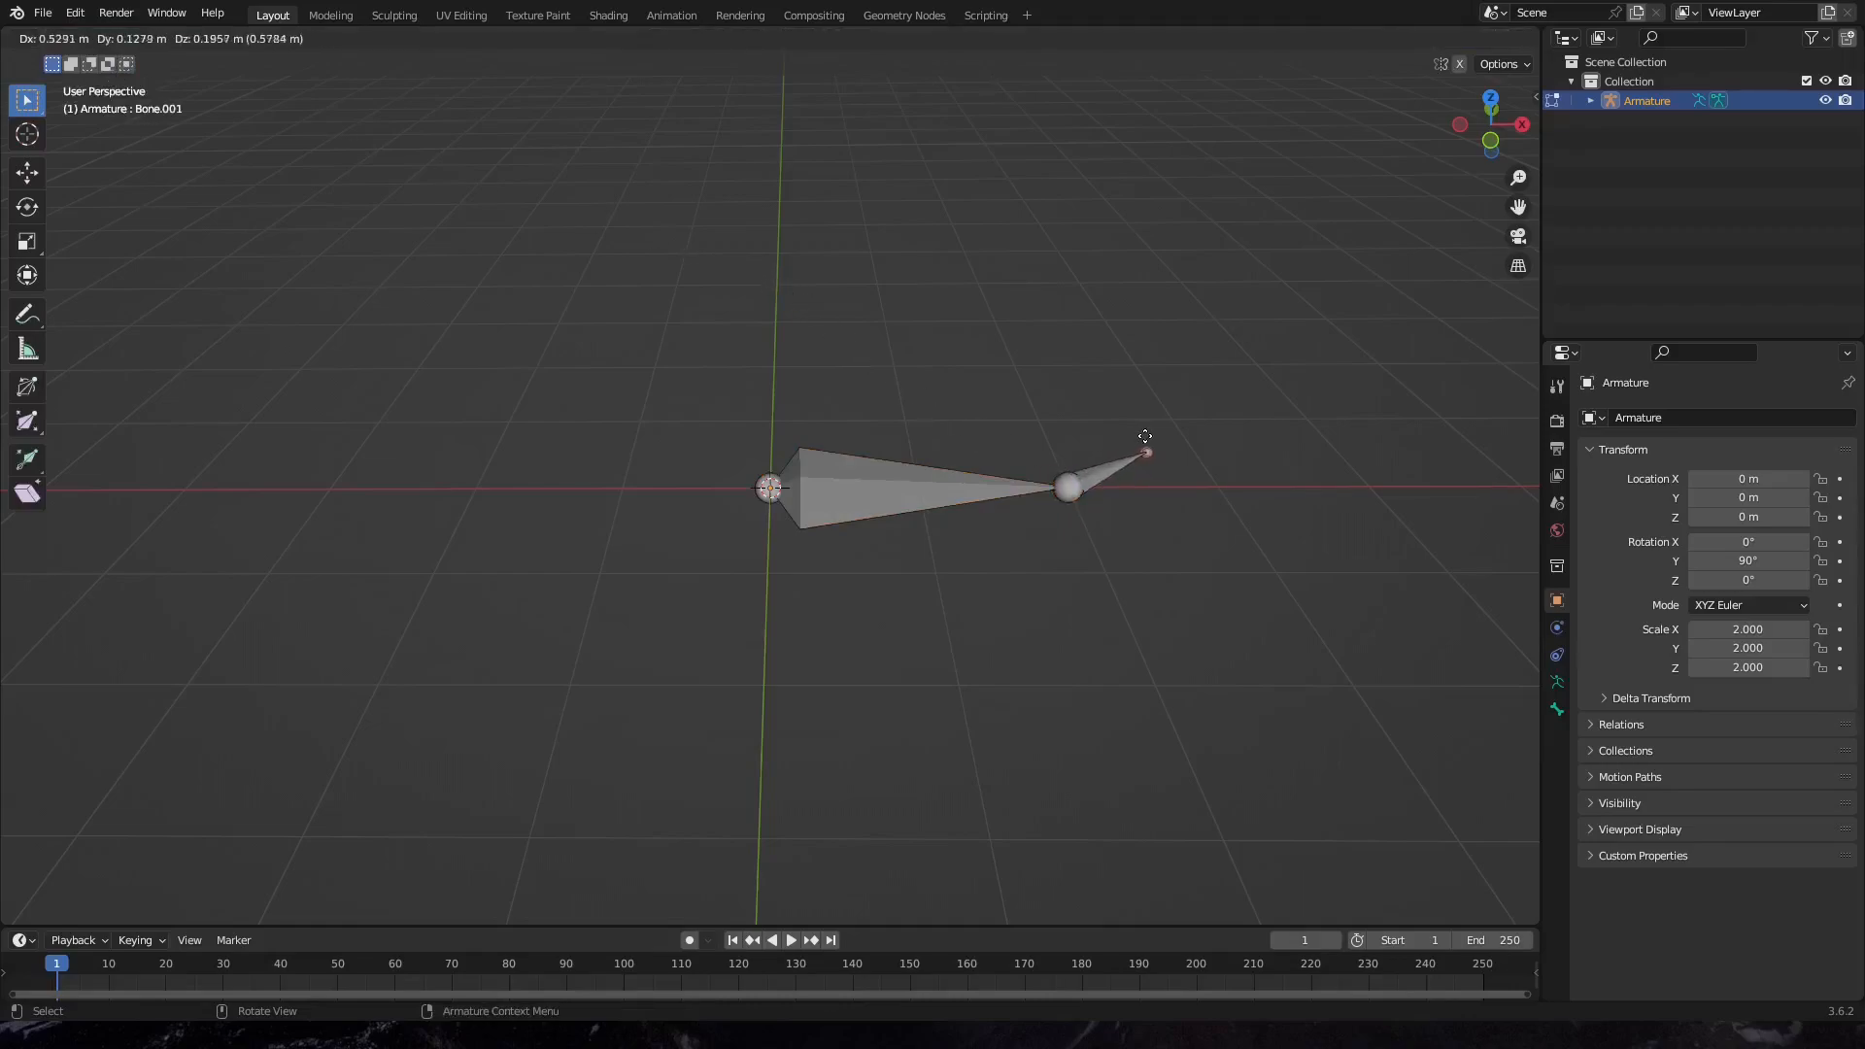
key(x)
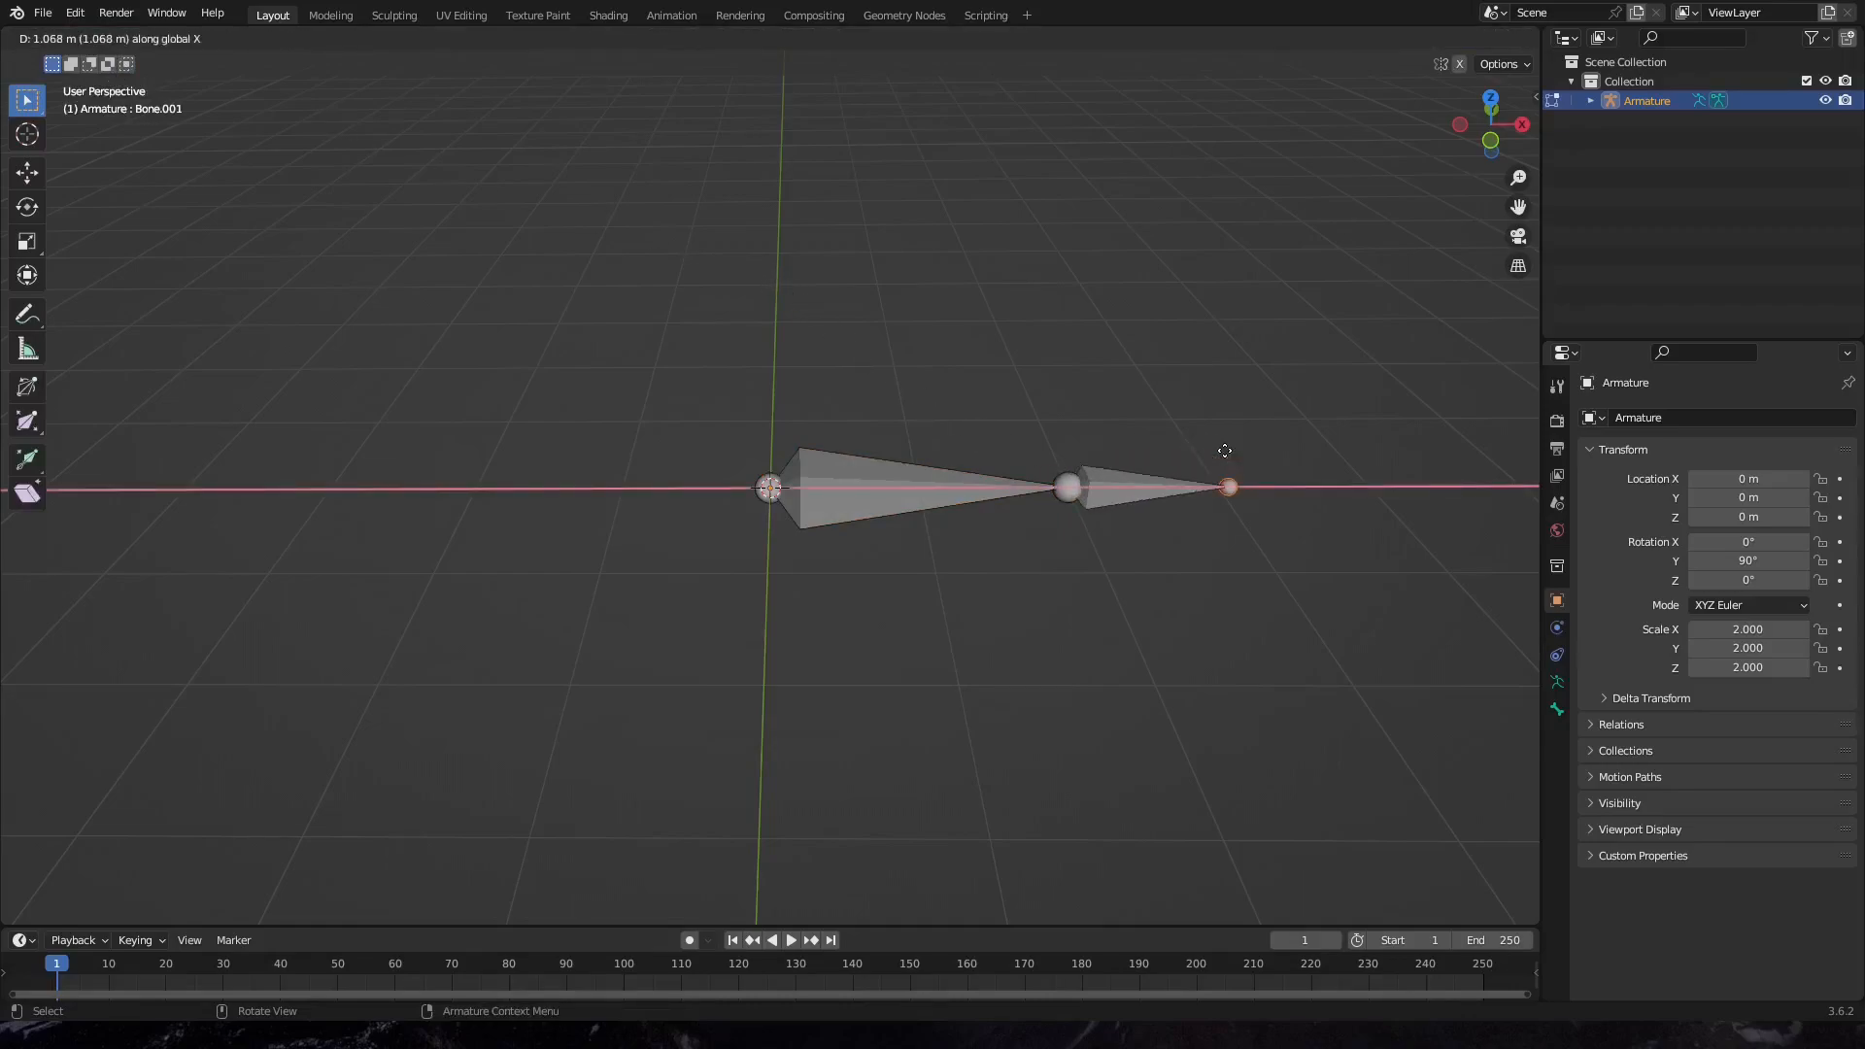
click(1330, 459)
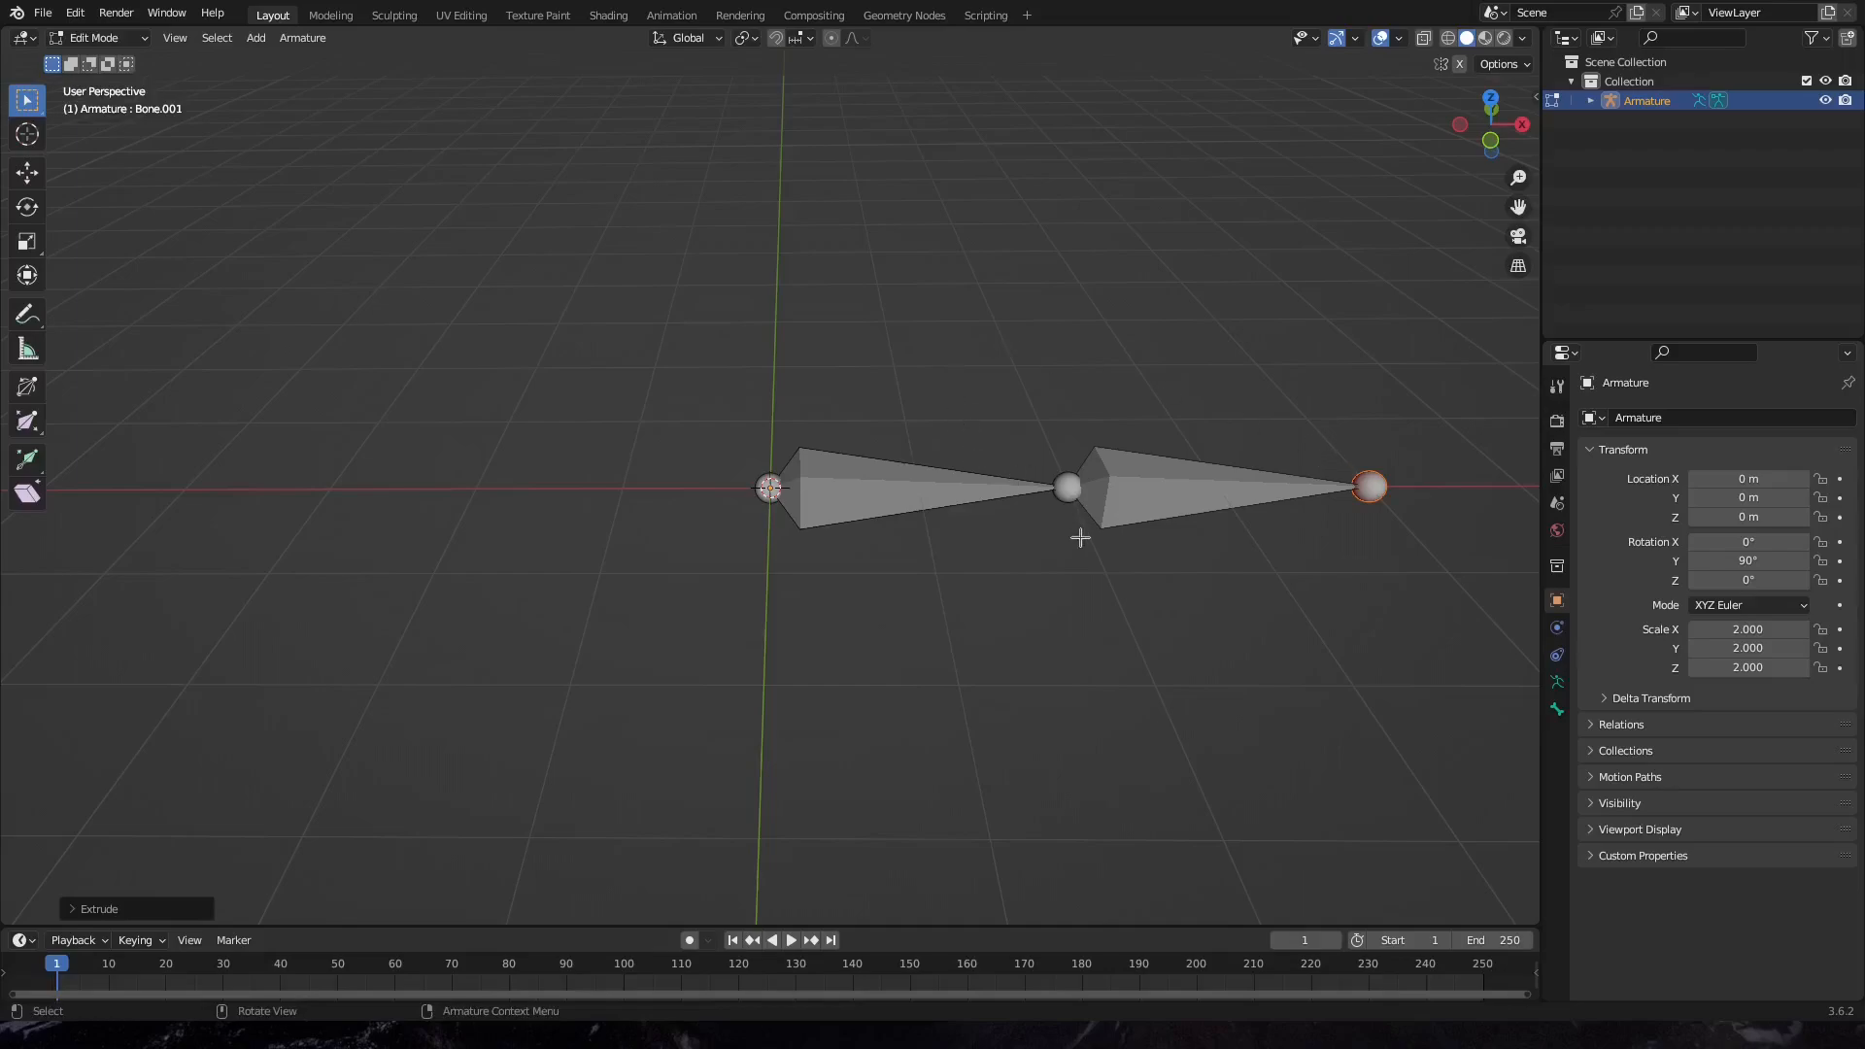
Add a separate, unconnected bone to the armature at the origin
middle_drag(1080, 537, 876, 555)
click(1205, 548)
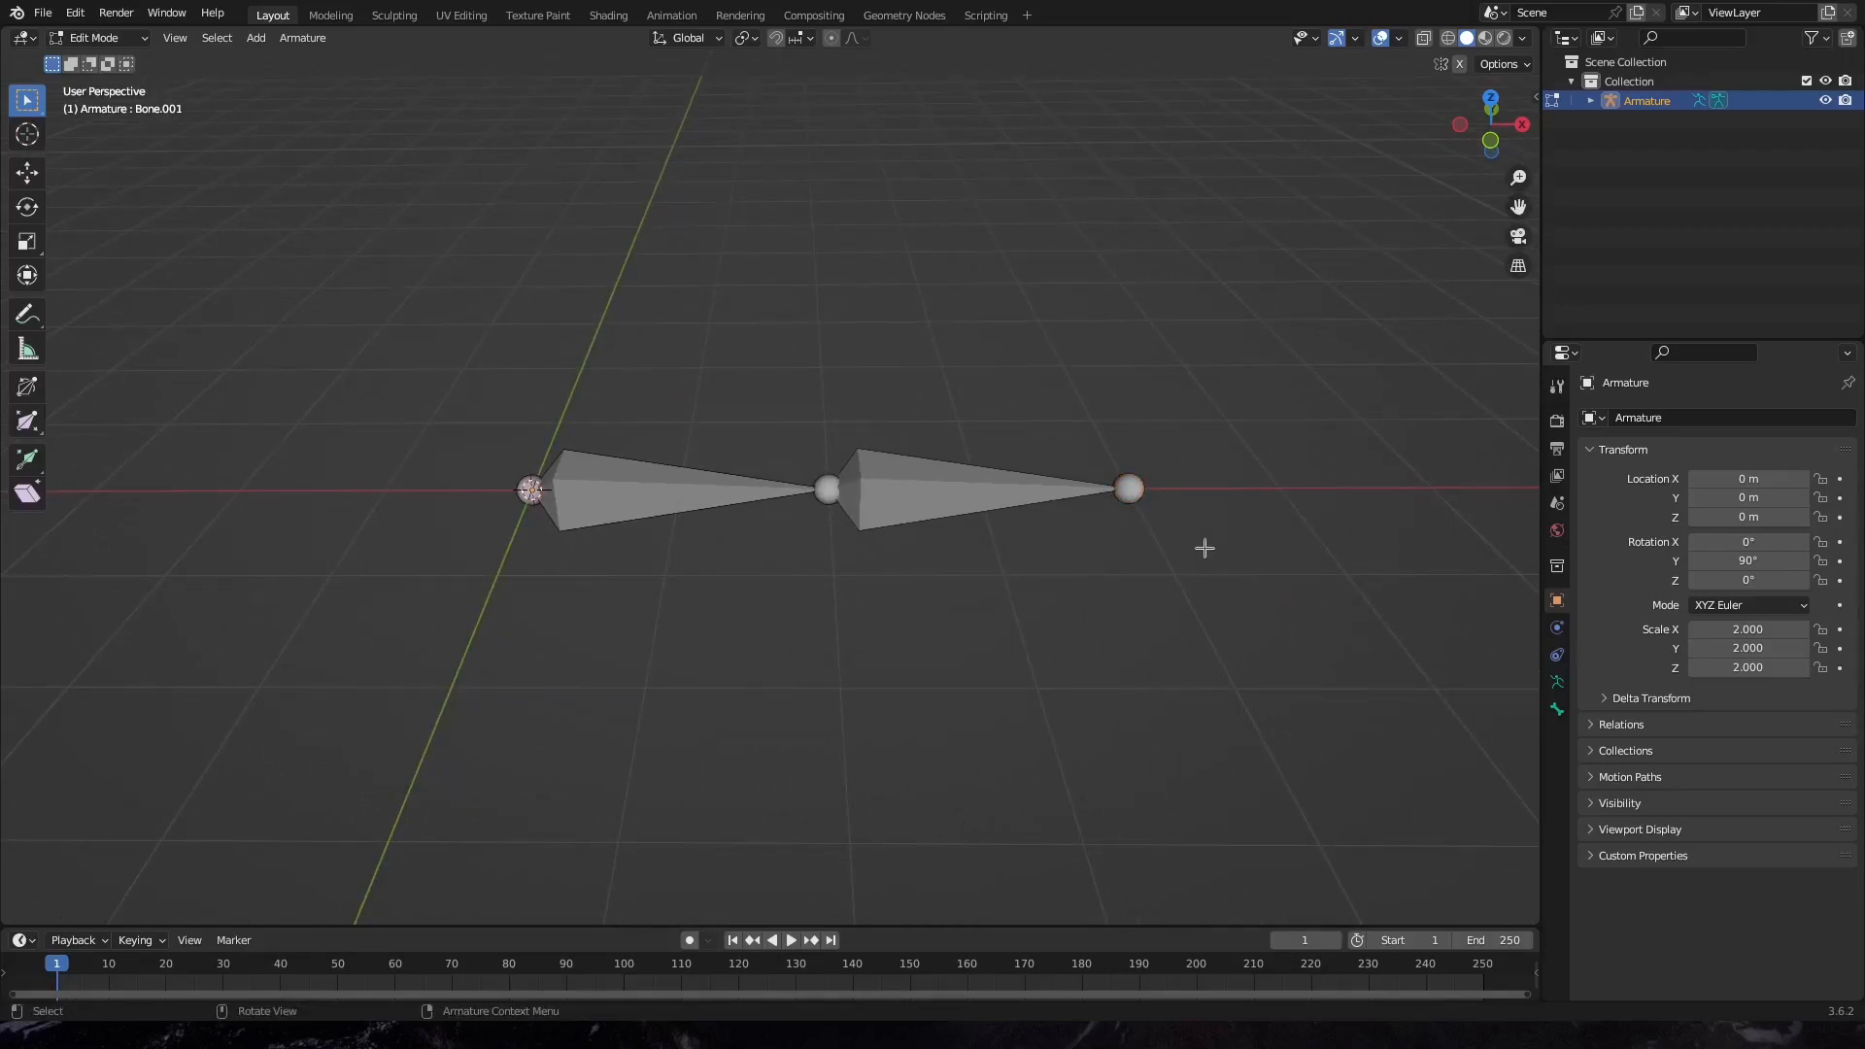
key(shift+a)
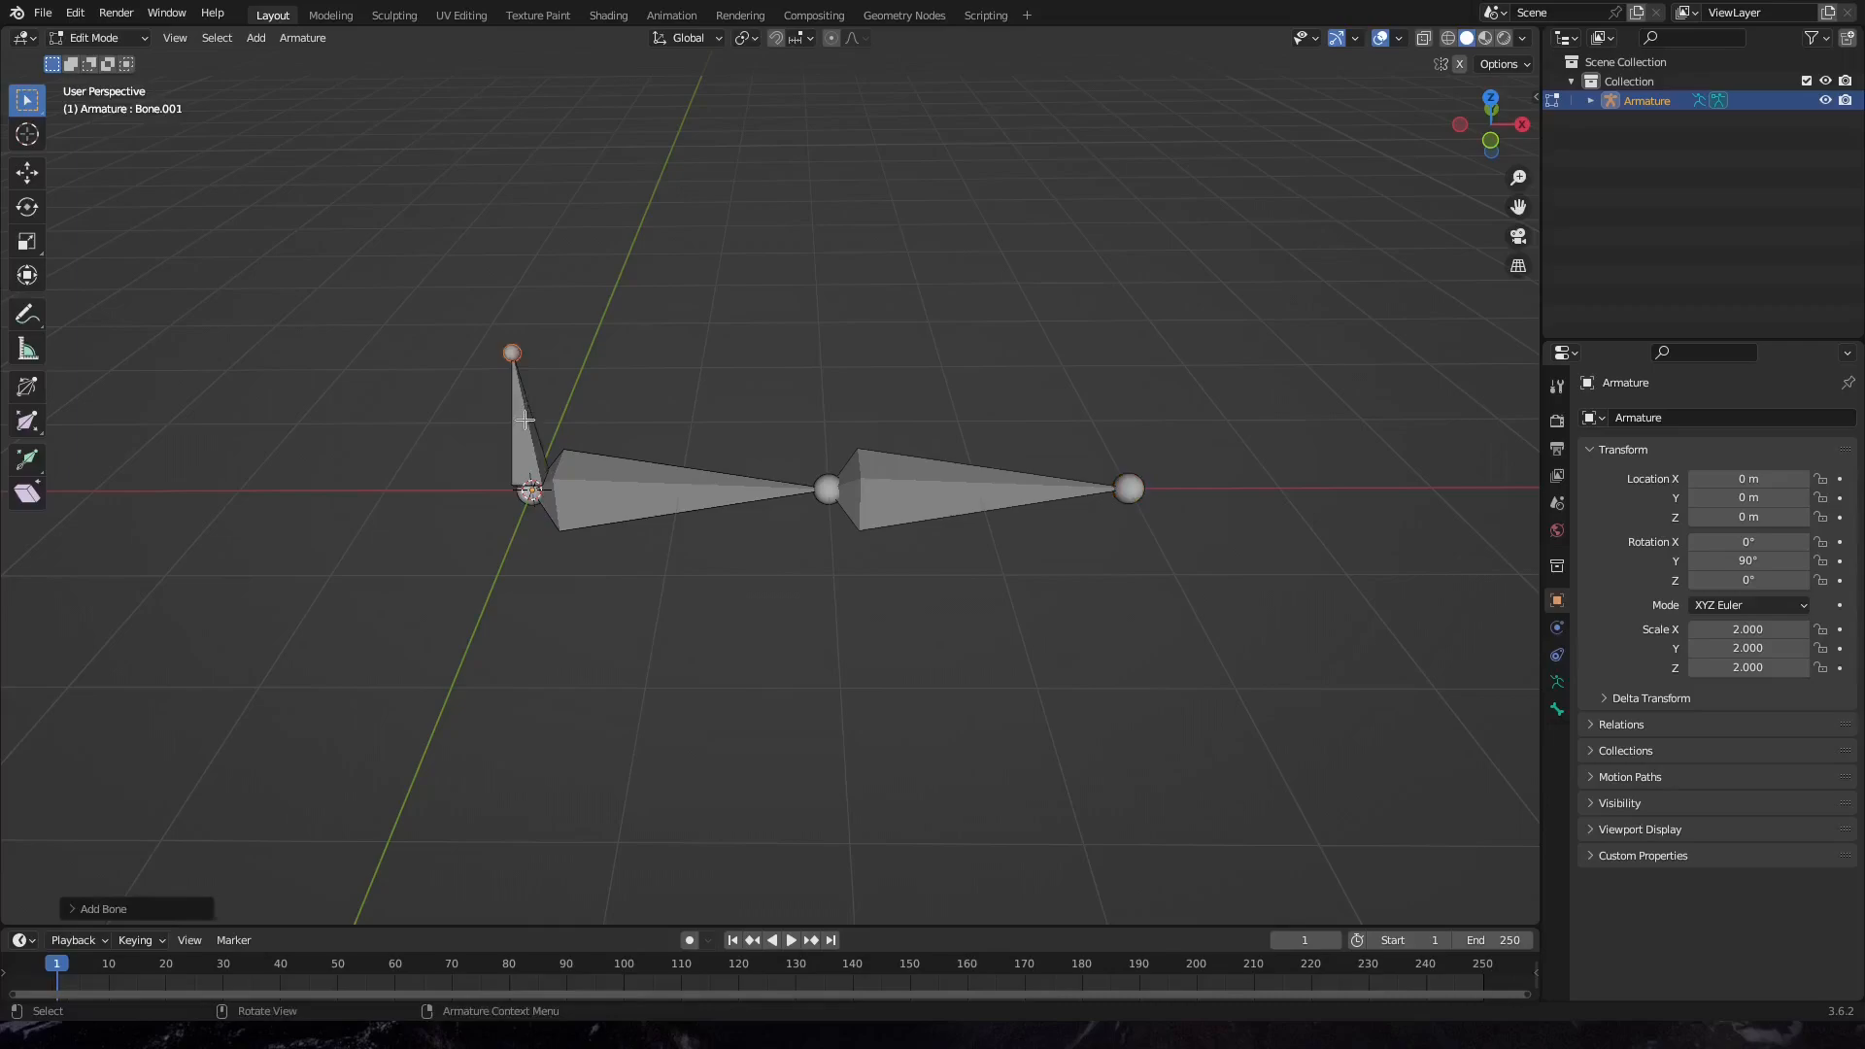
key(g)
key(x)
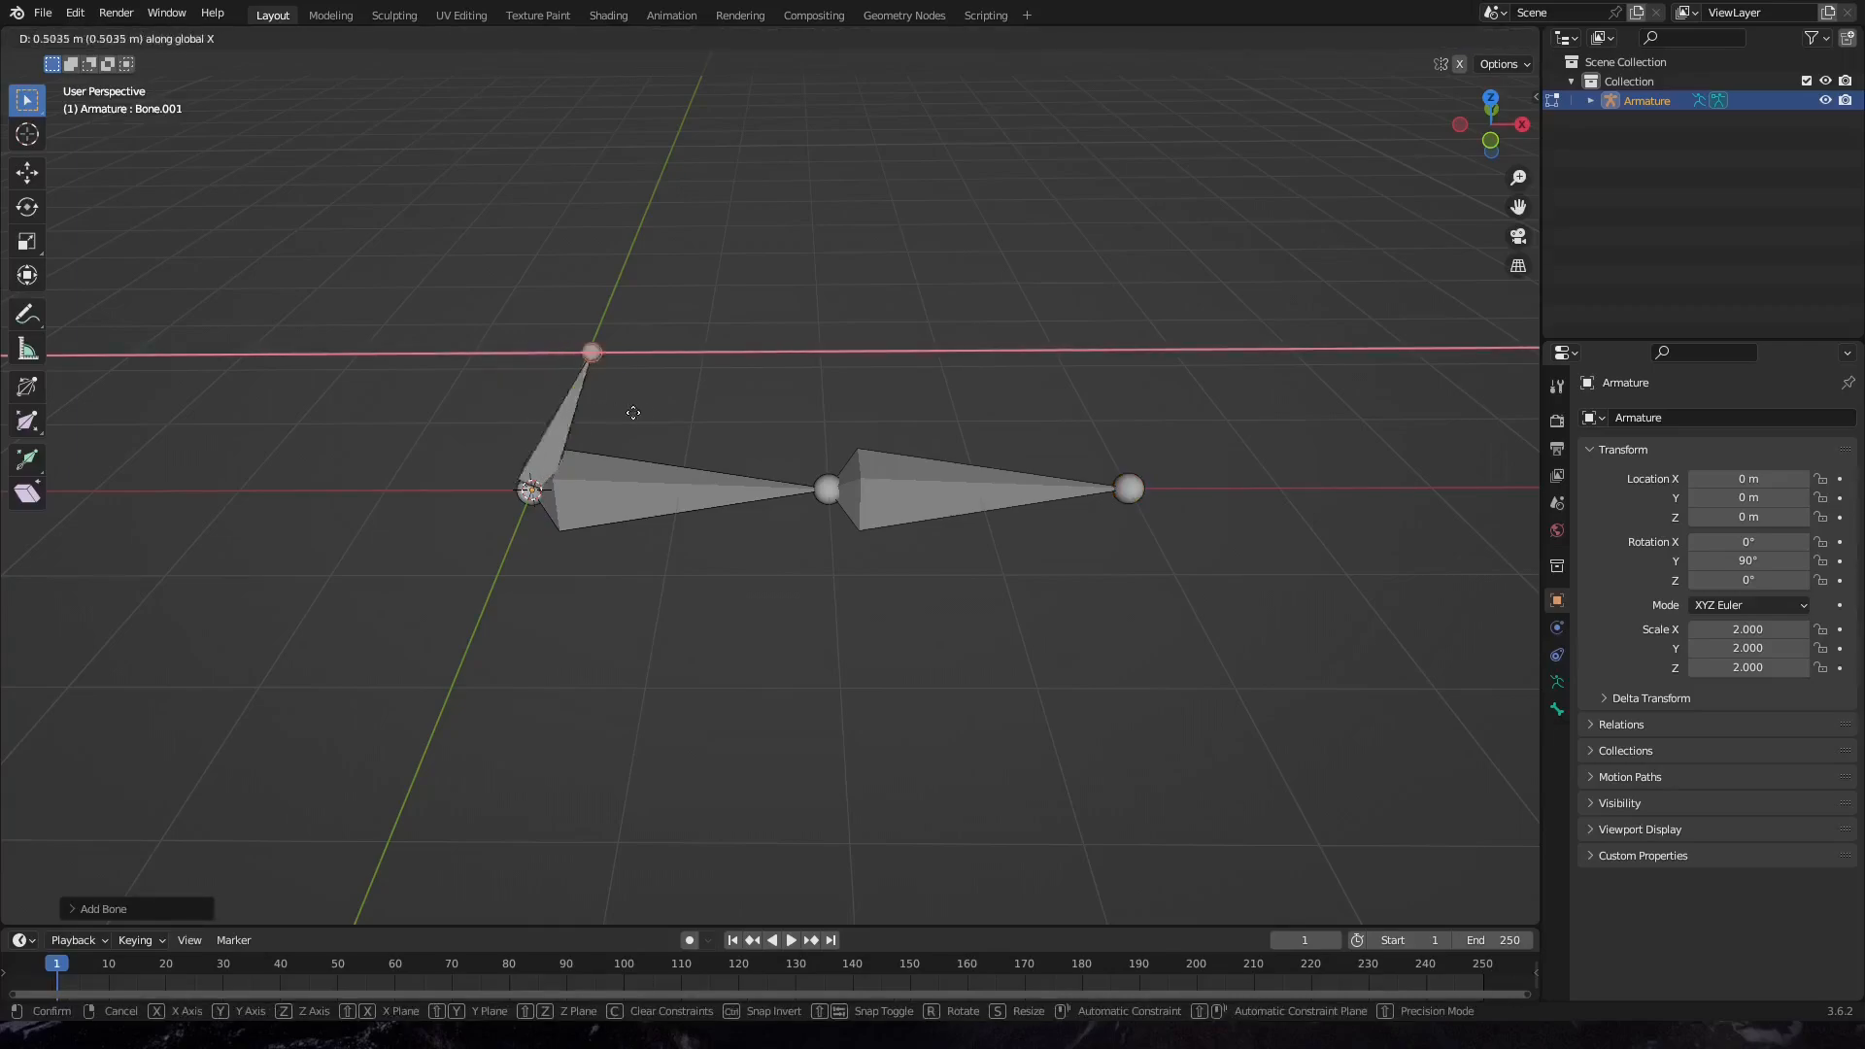
right_click(759, 395)
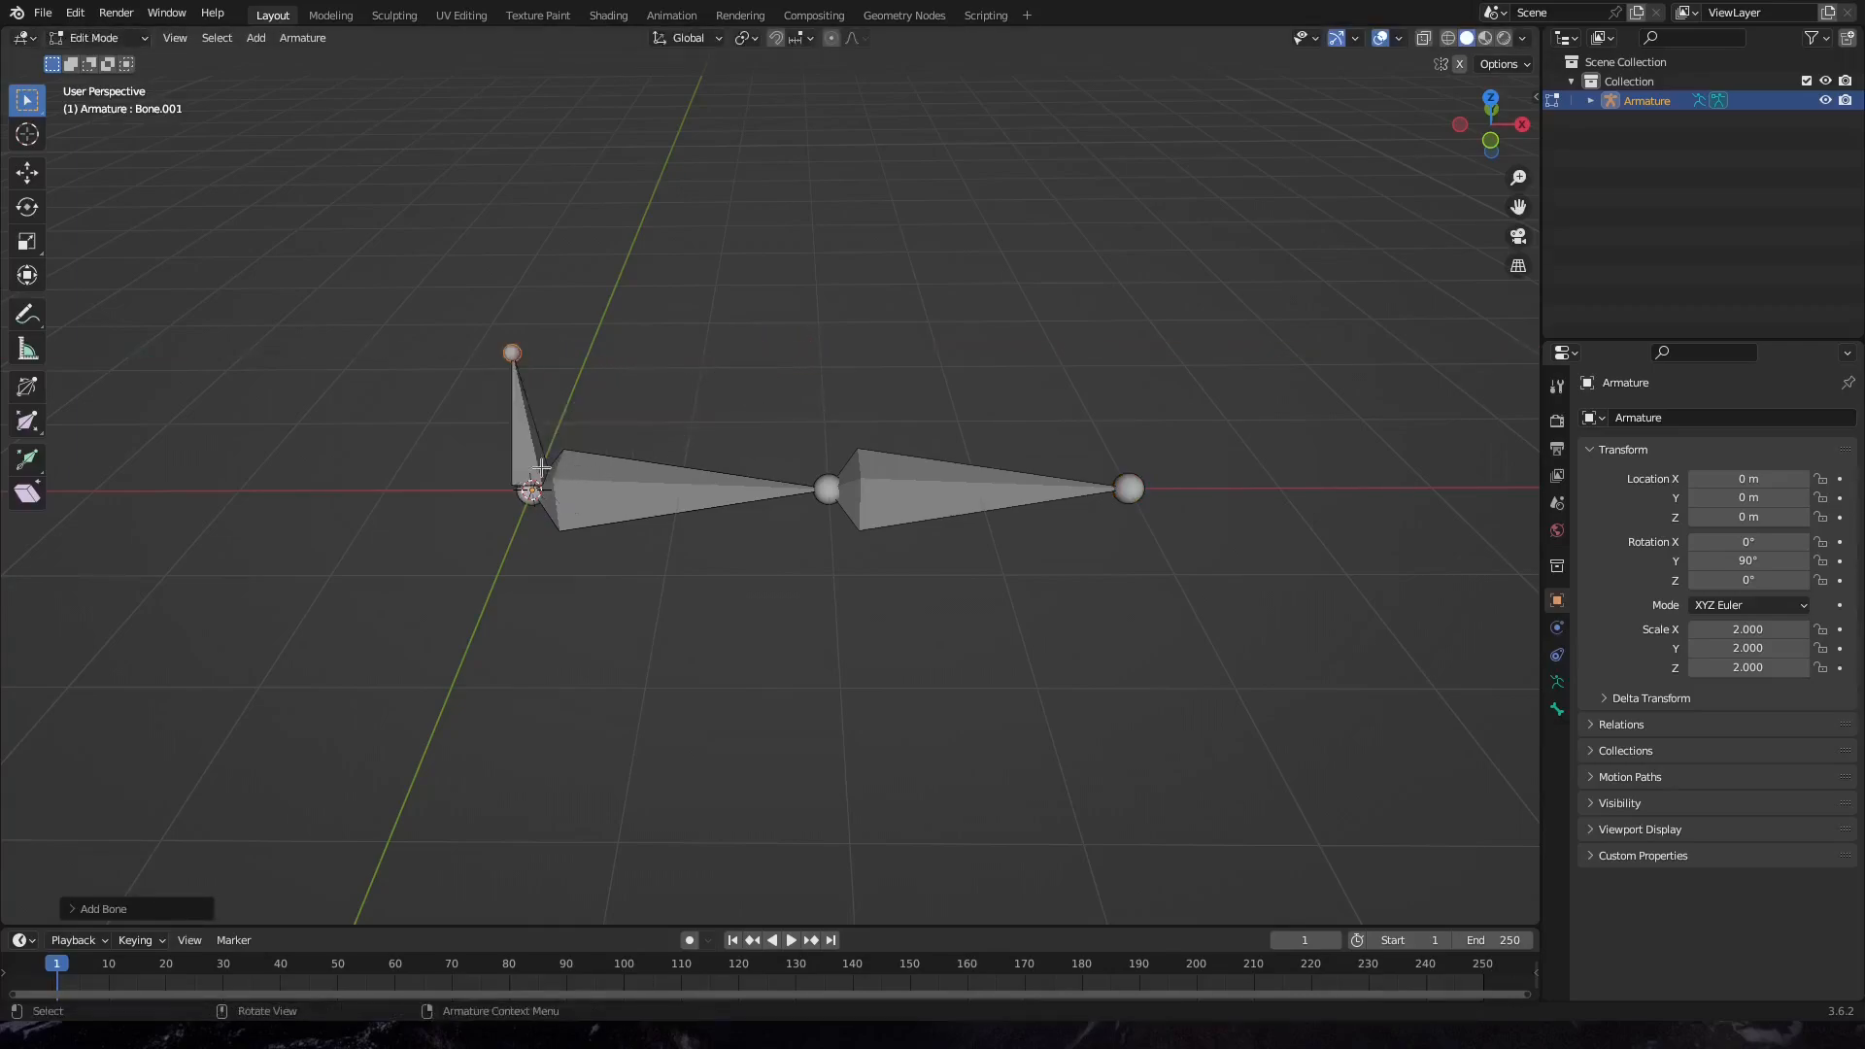
Move the whole new upright bone 4 m along the global X axis to the end of the bone chain
click(542, 468)
key(g)
key(x)
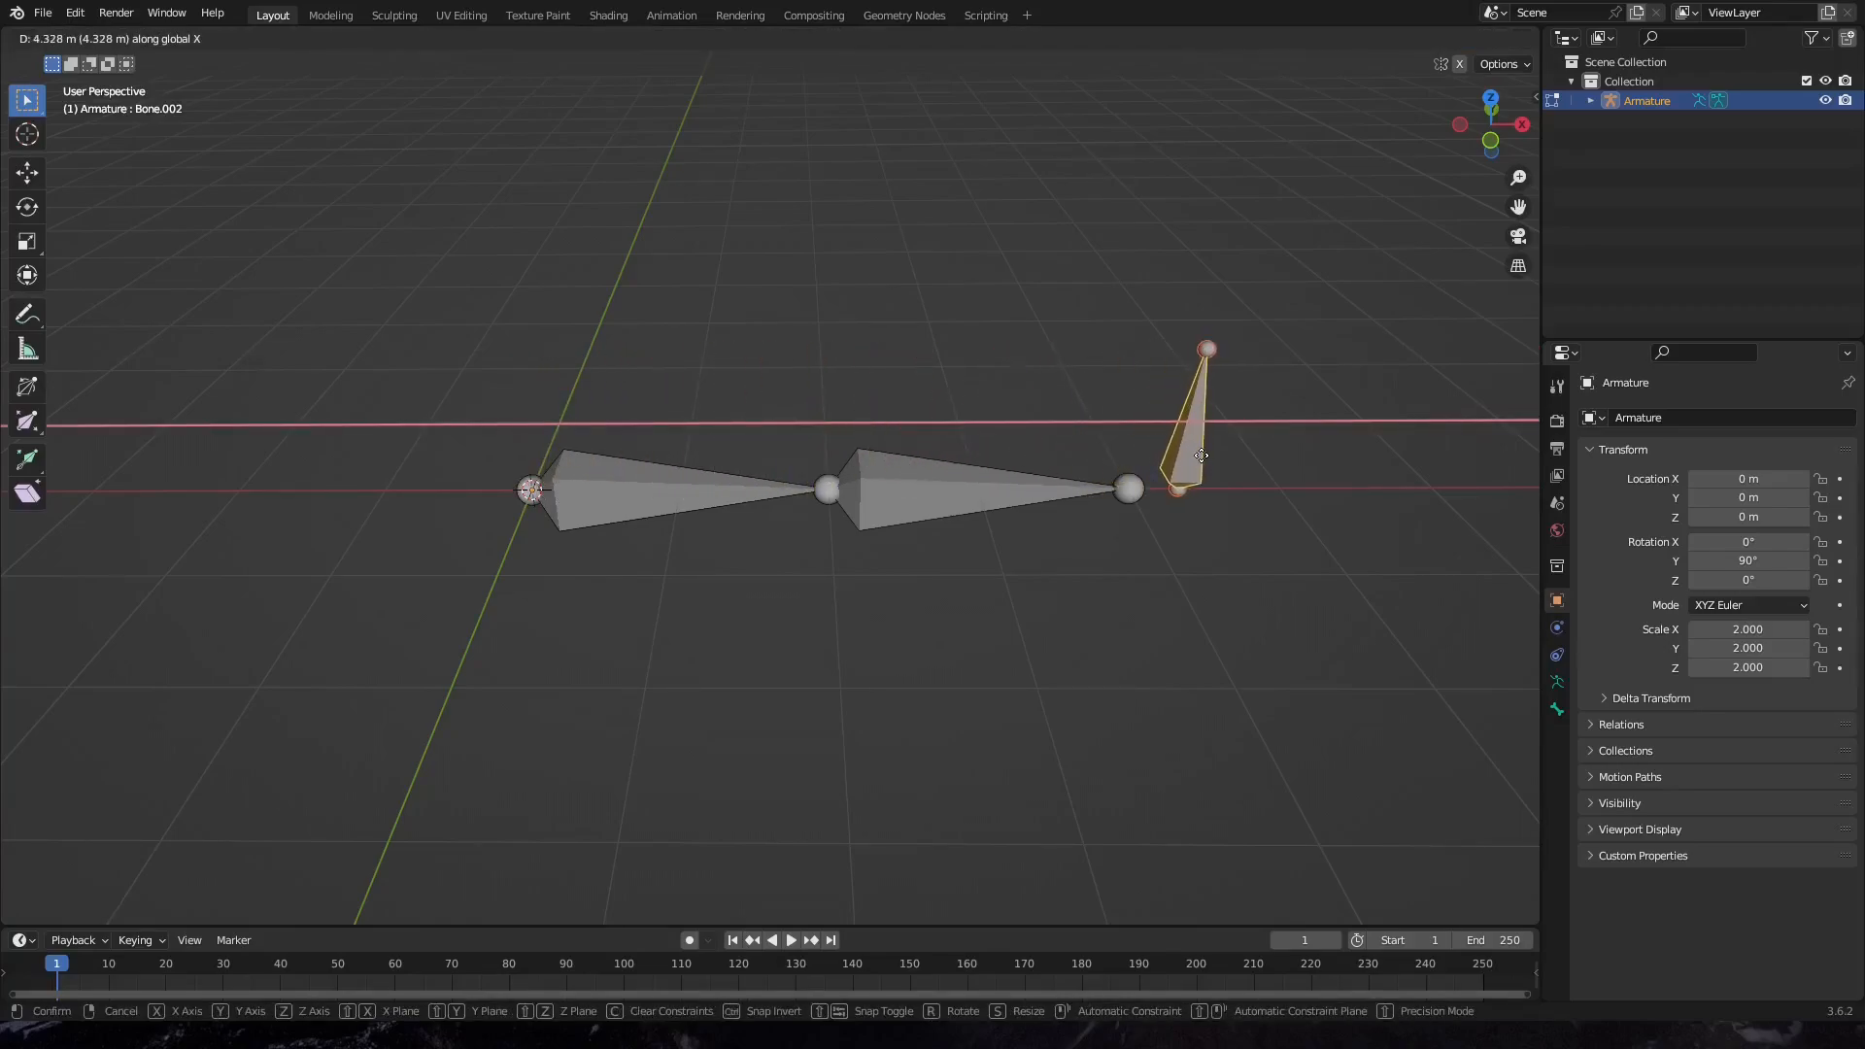
key(ctrl)
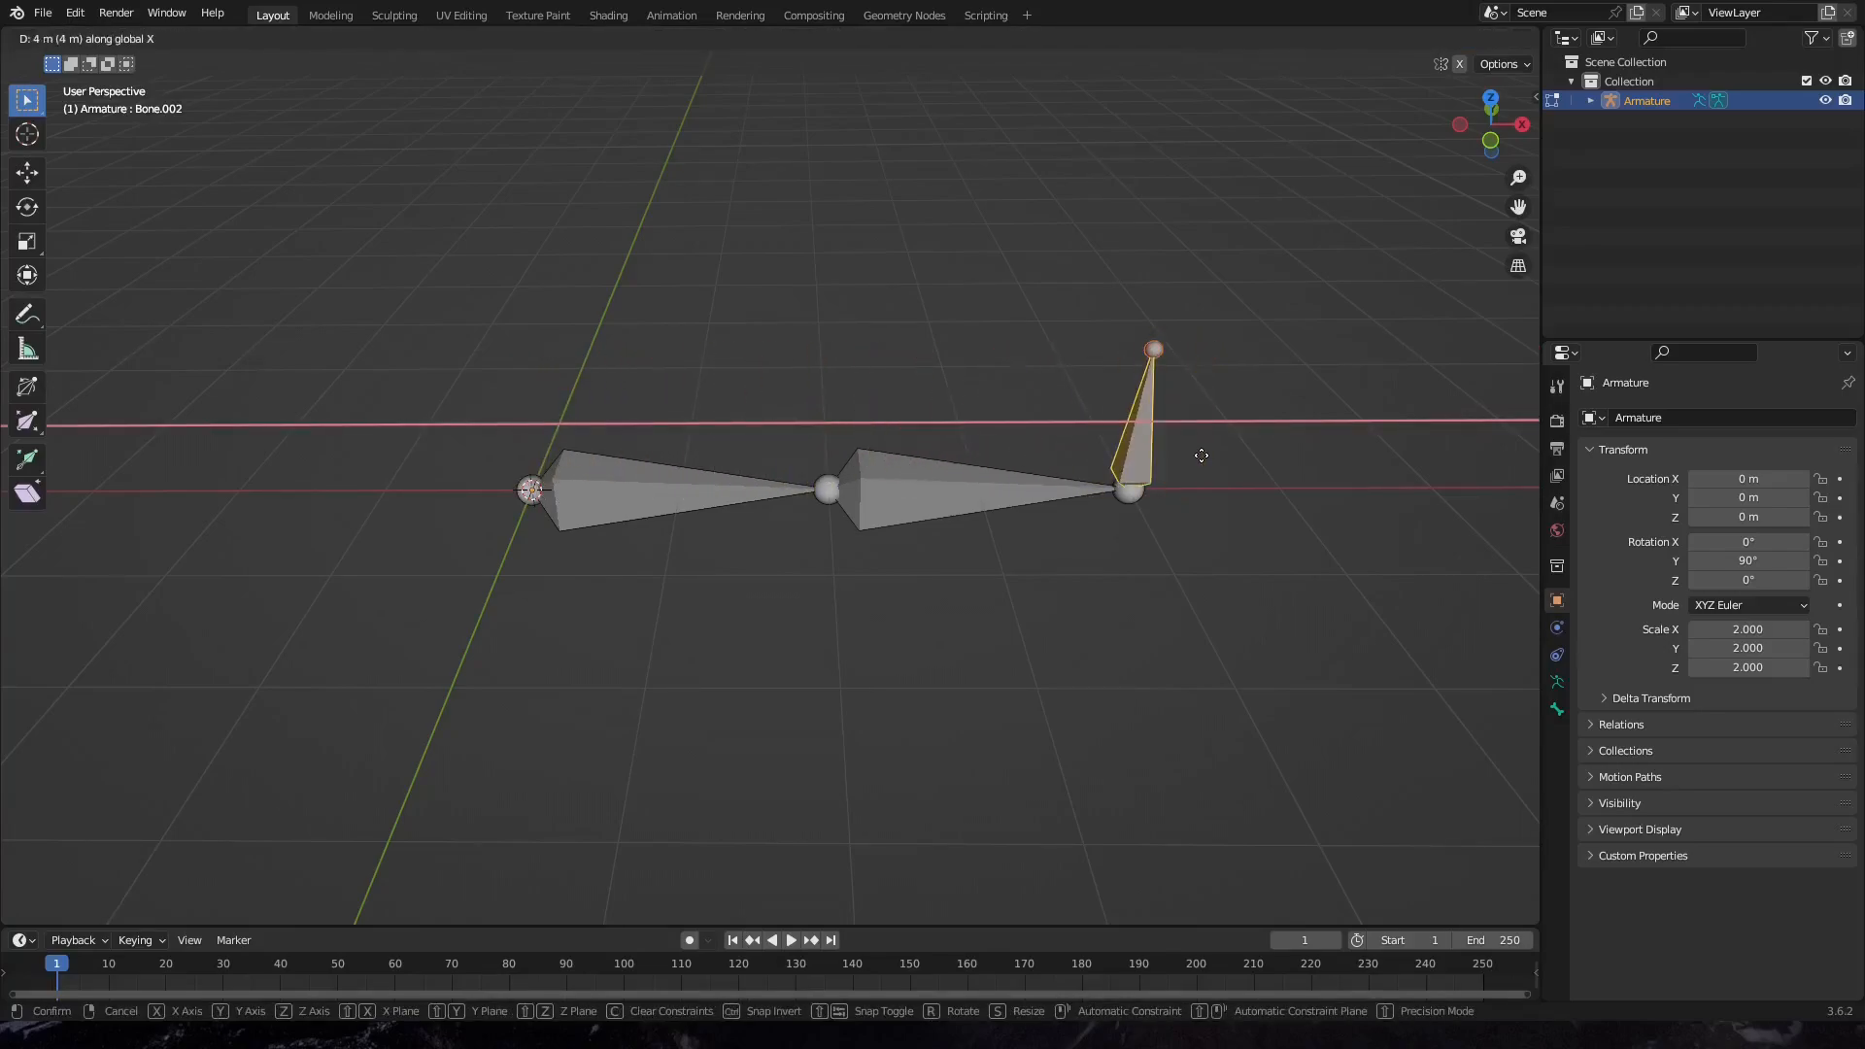
click(1138, 457)
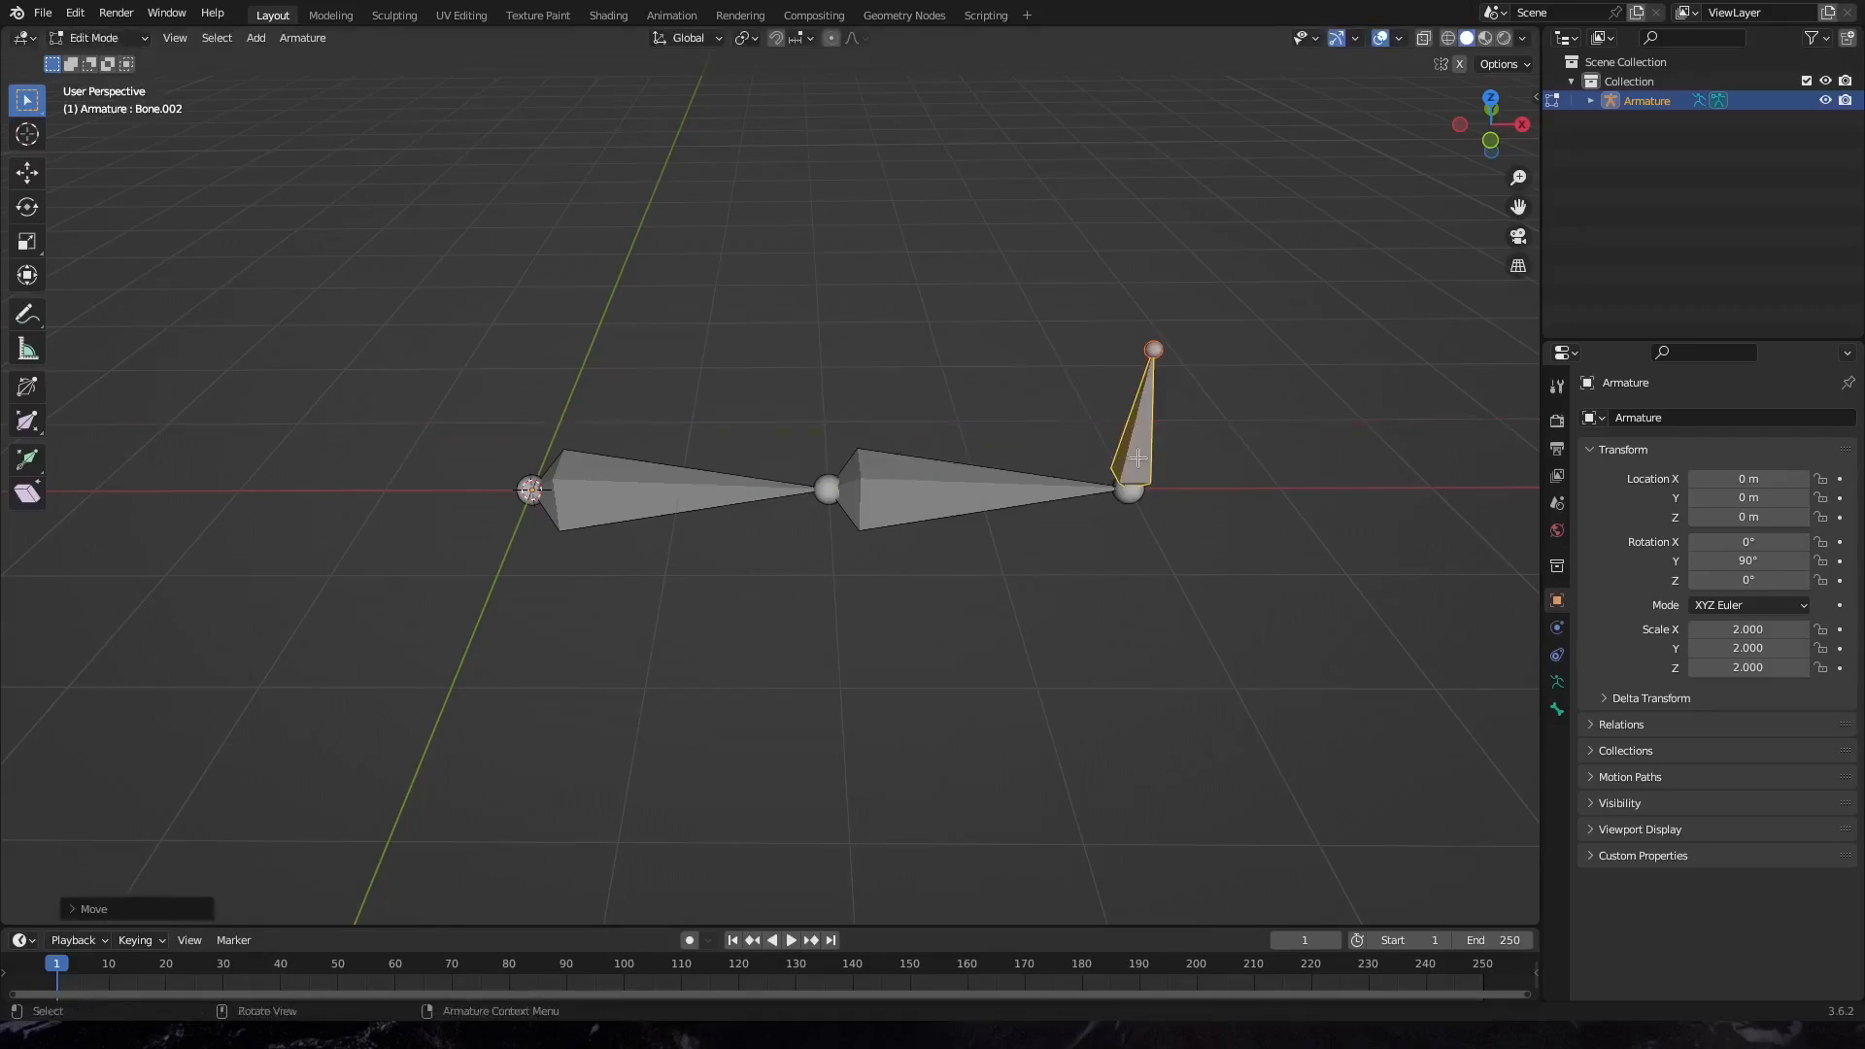
Expand the armature's bone hierarchy and rename the first bone of the chain as Upper Bone
click(1592, 101)
click(1611, 121)
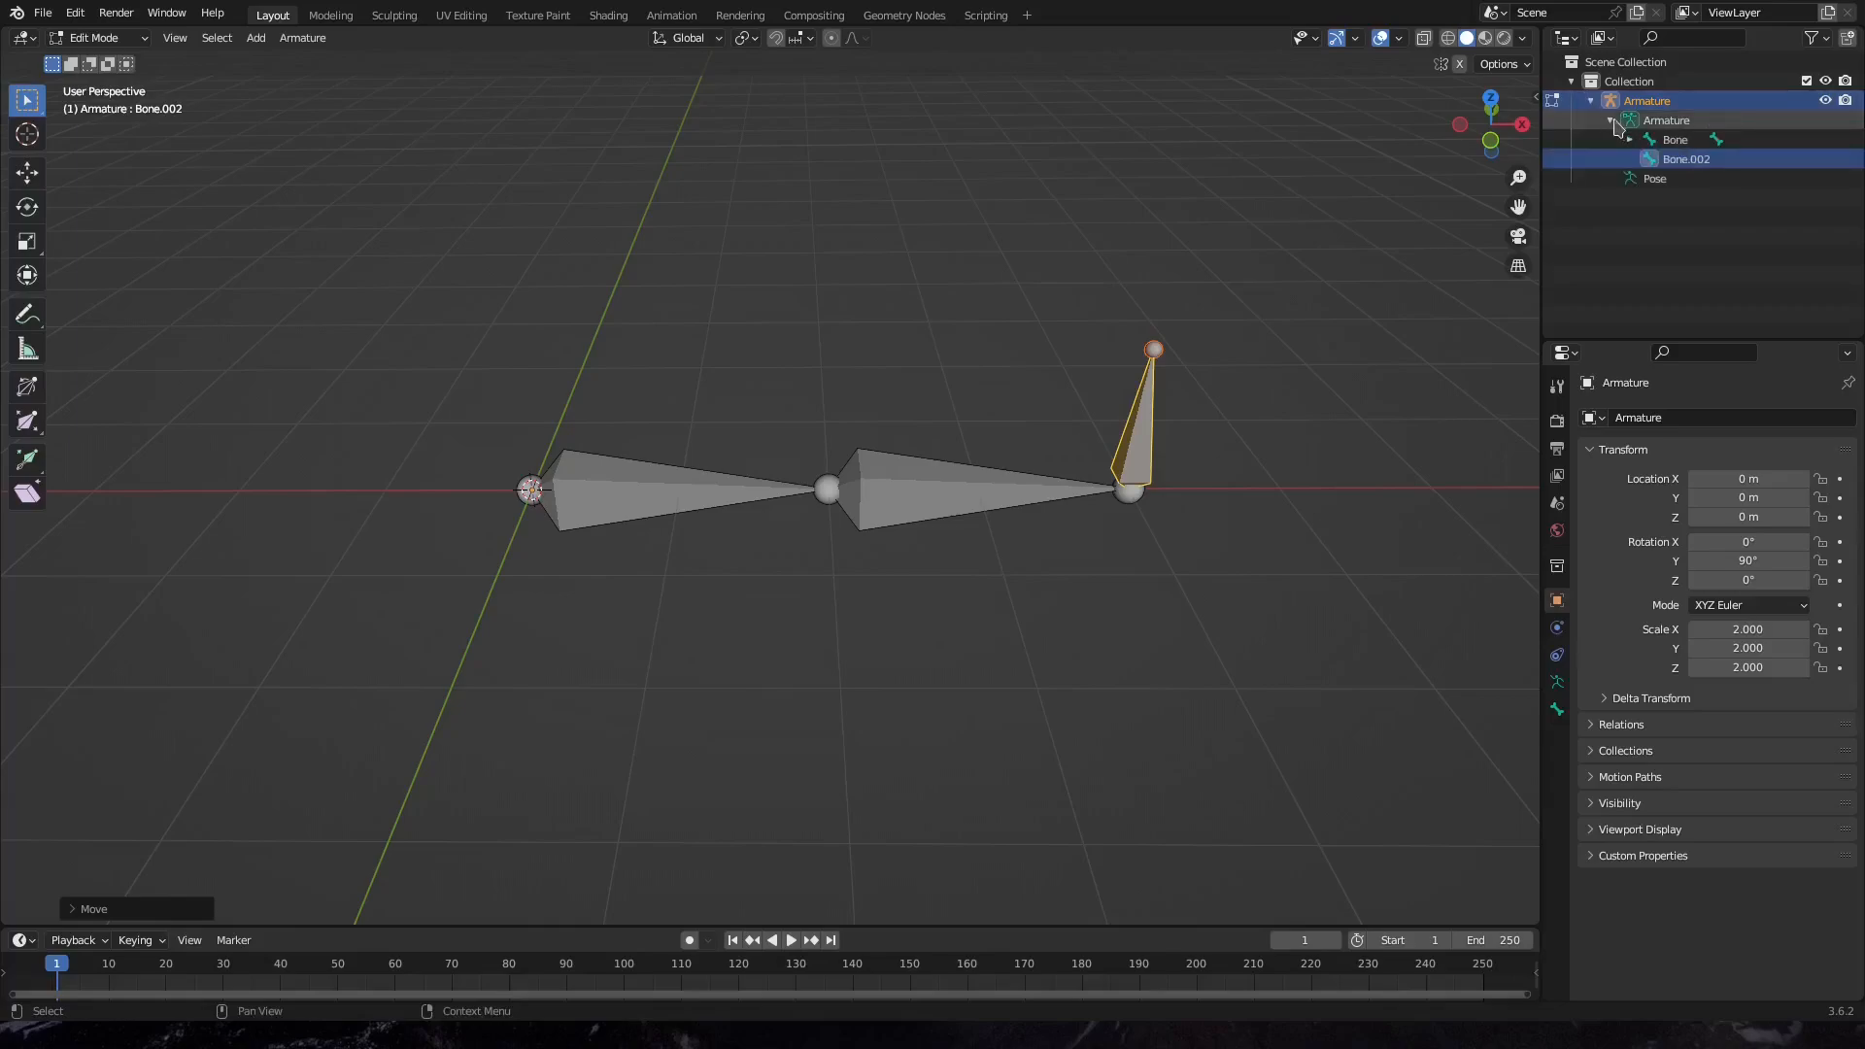
double_click(1675, 142)
text(U)
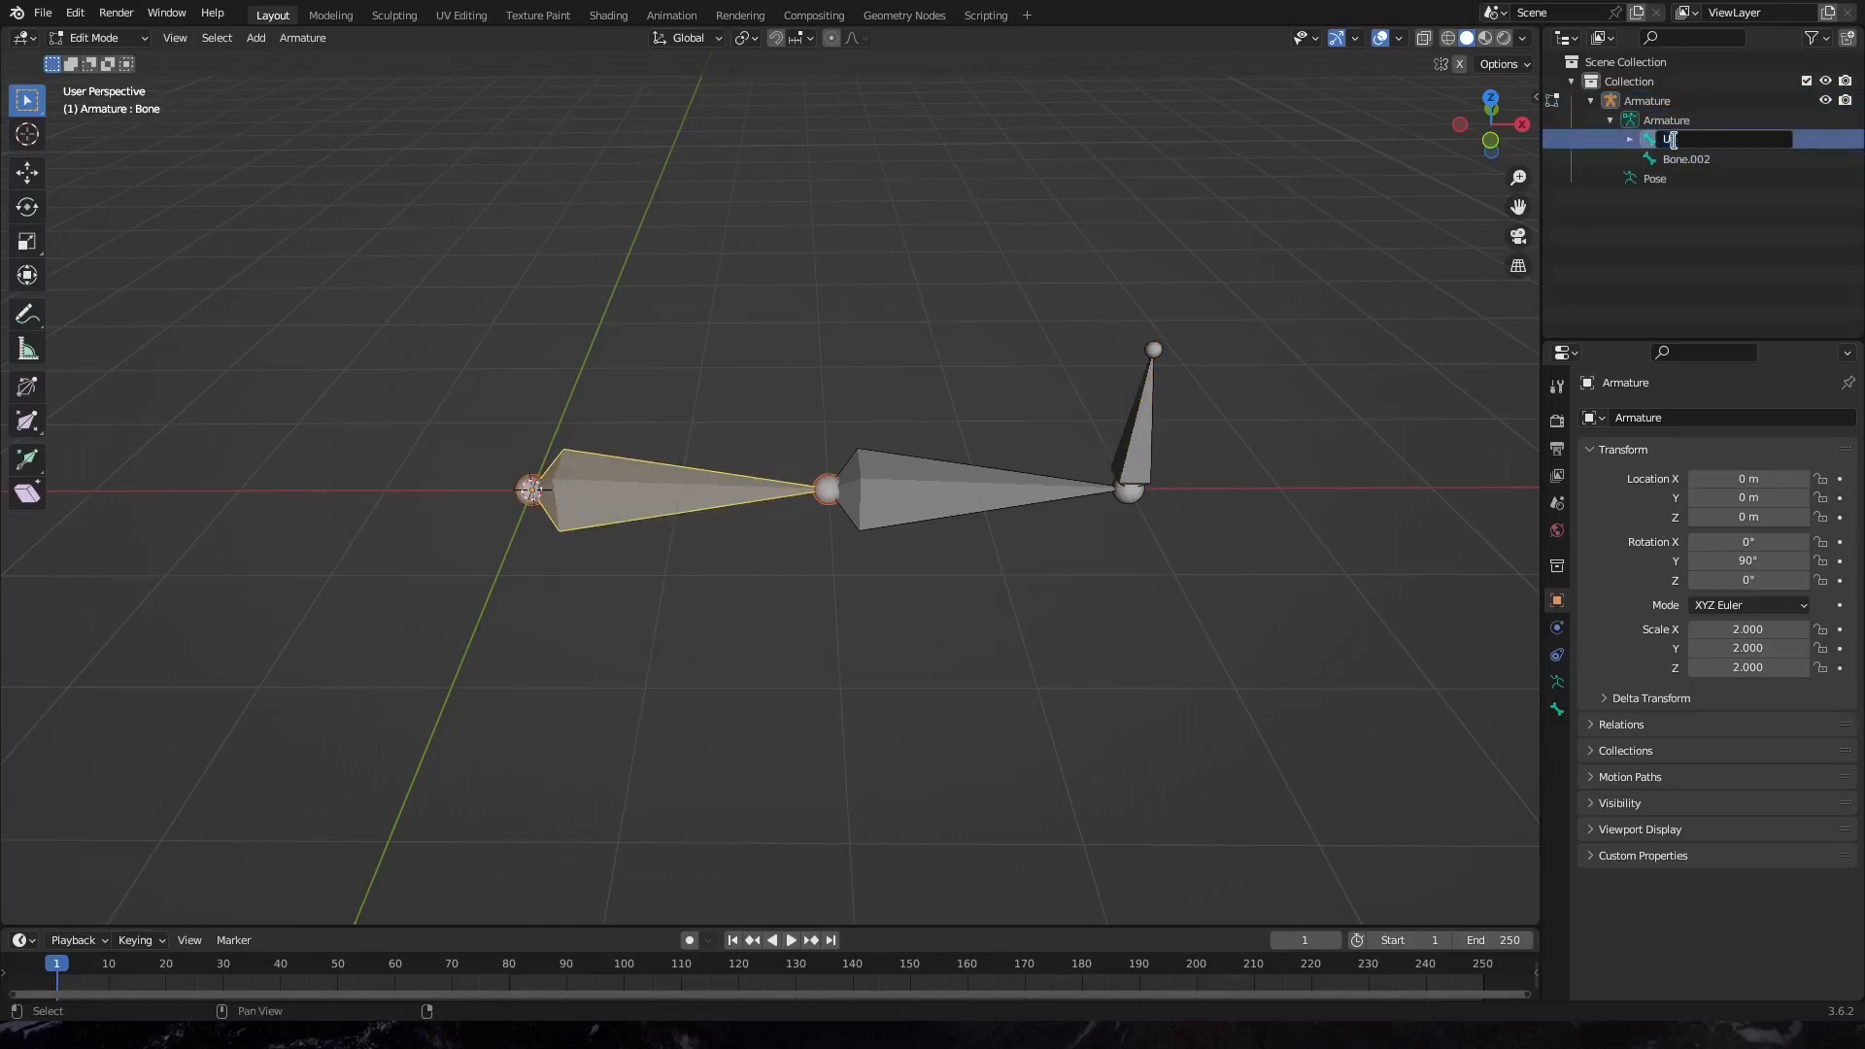
text(pper Bone)
key(Return)
Rename the second bone of the chain as Lower Bone
click(981, 510)
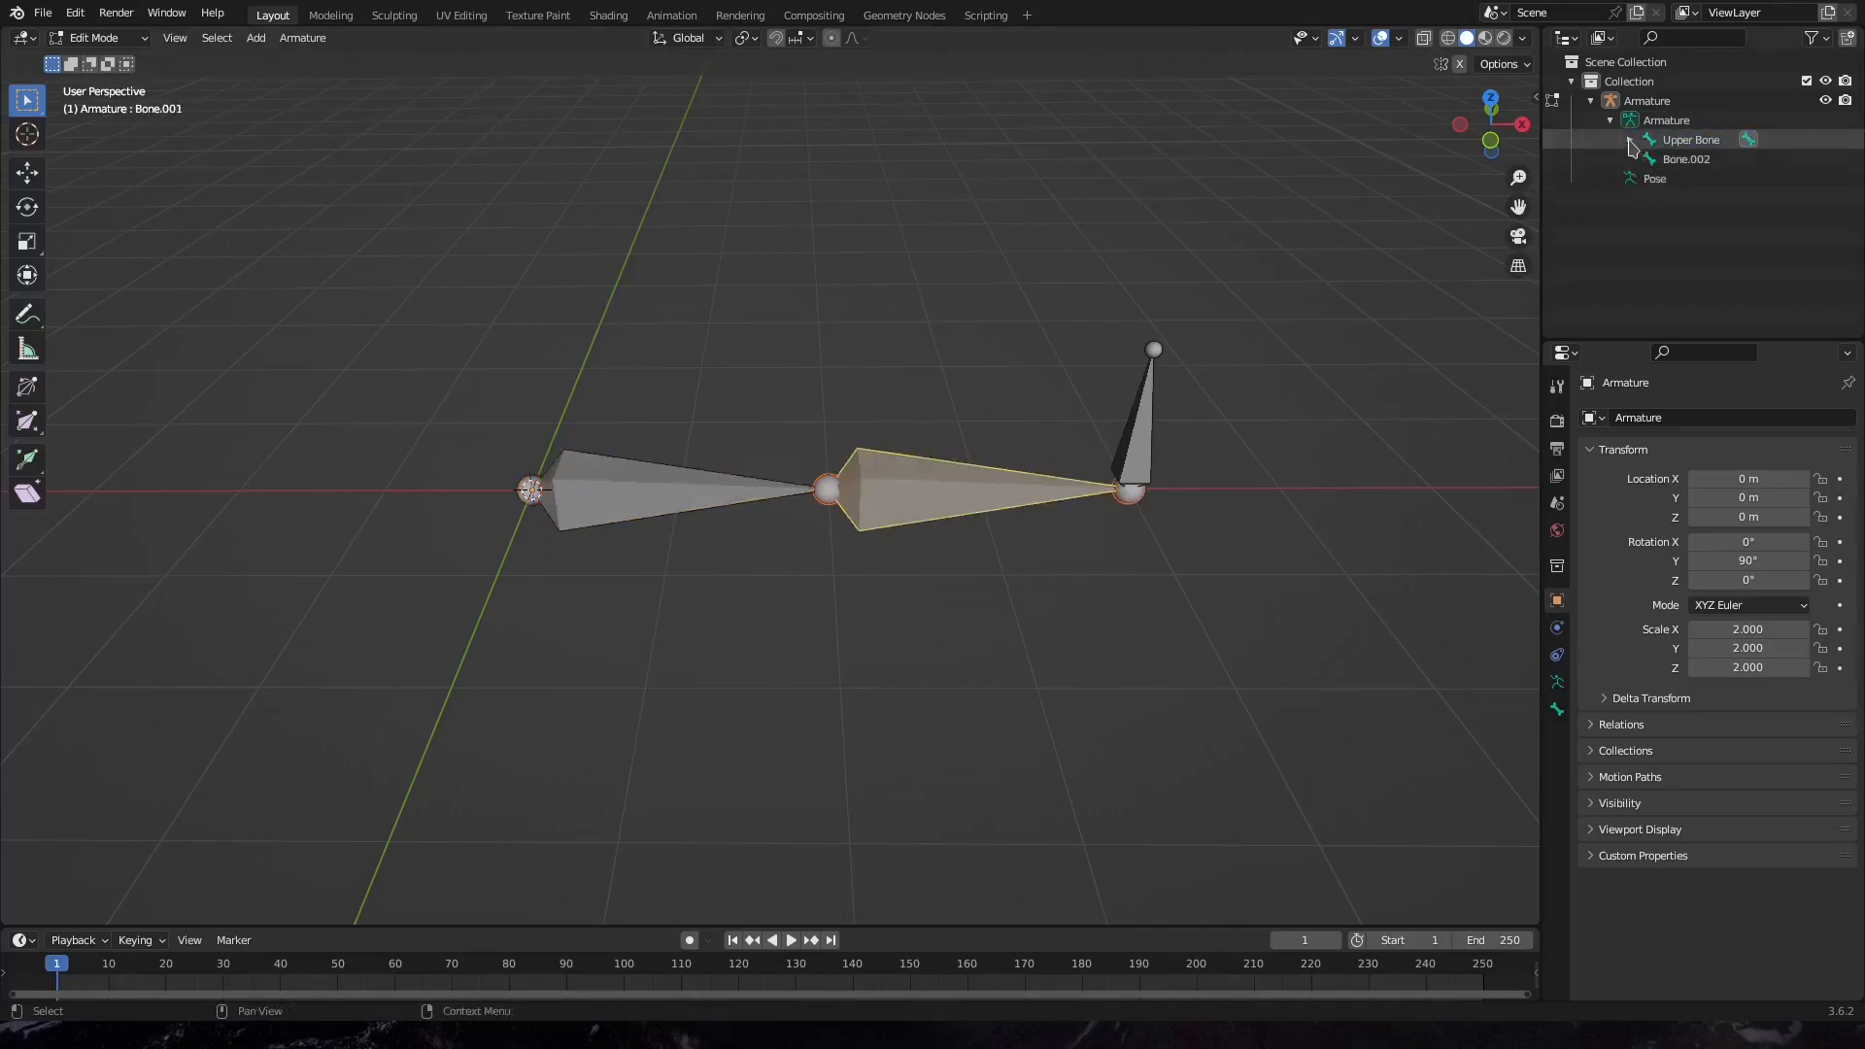
double_click(1703, 160)
text(Lower Bone)
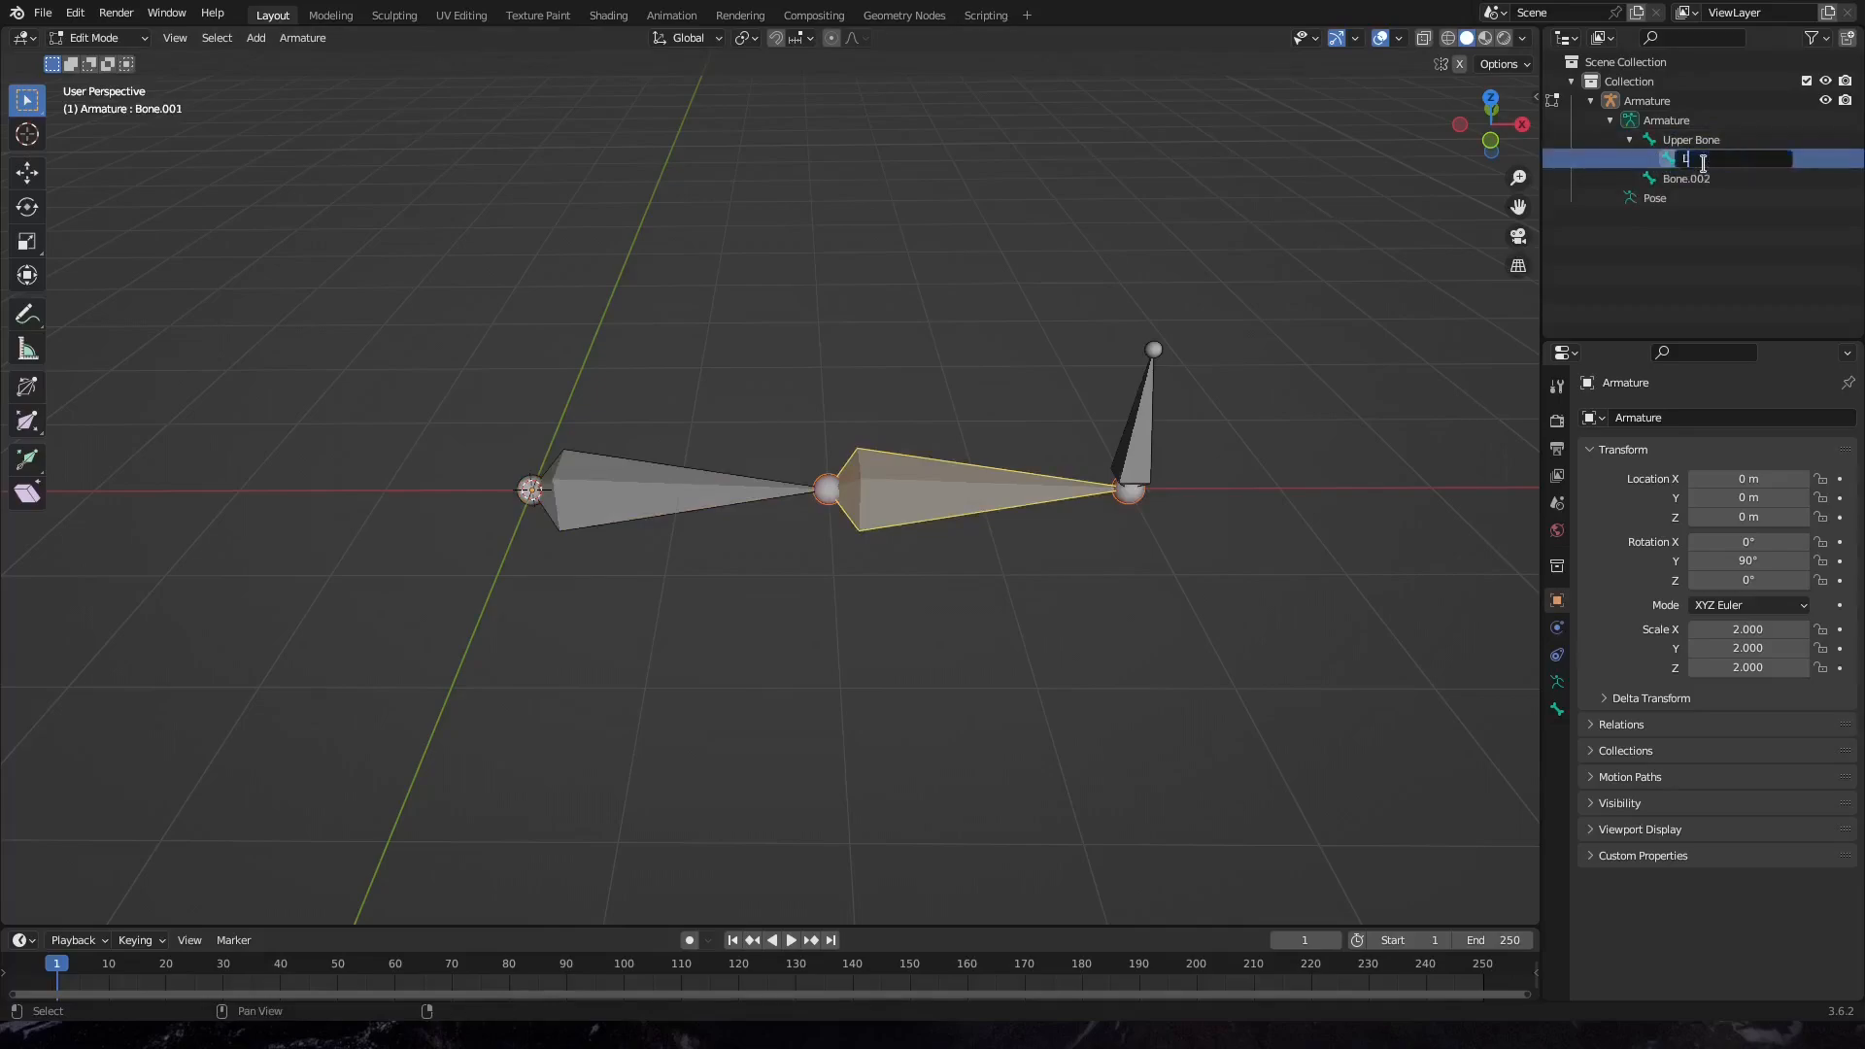
key(Return)
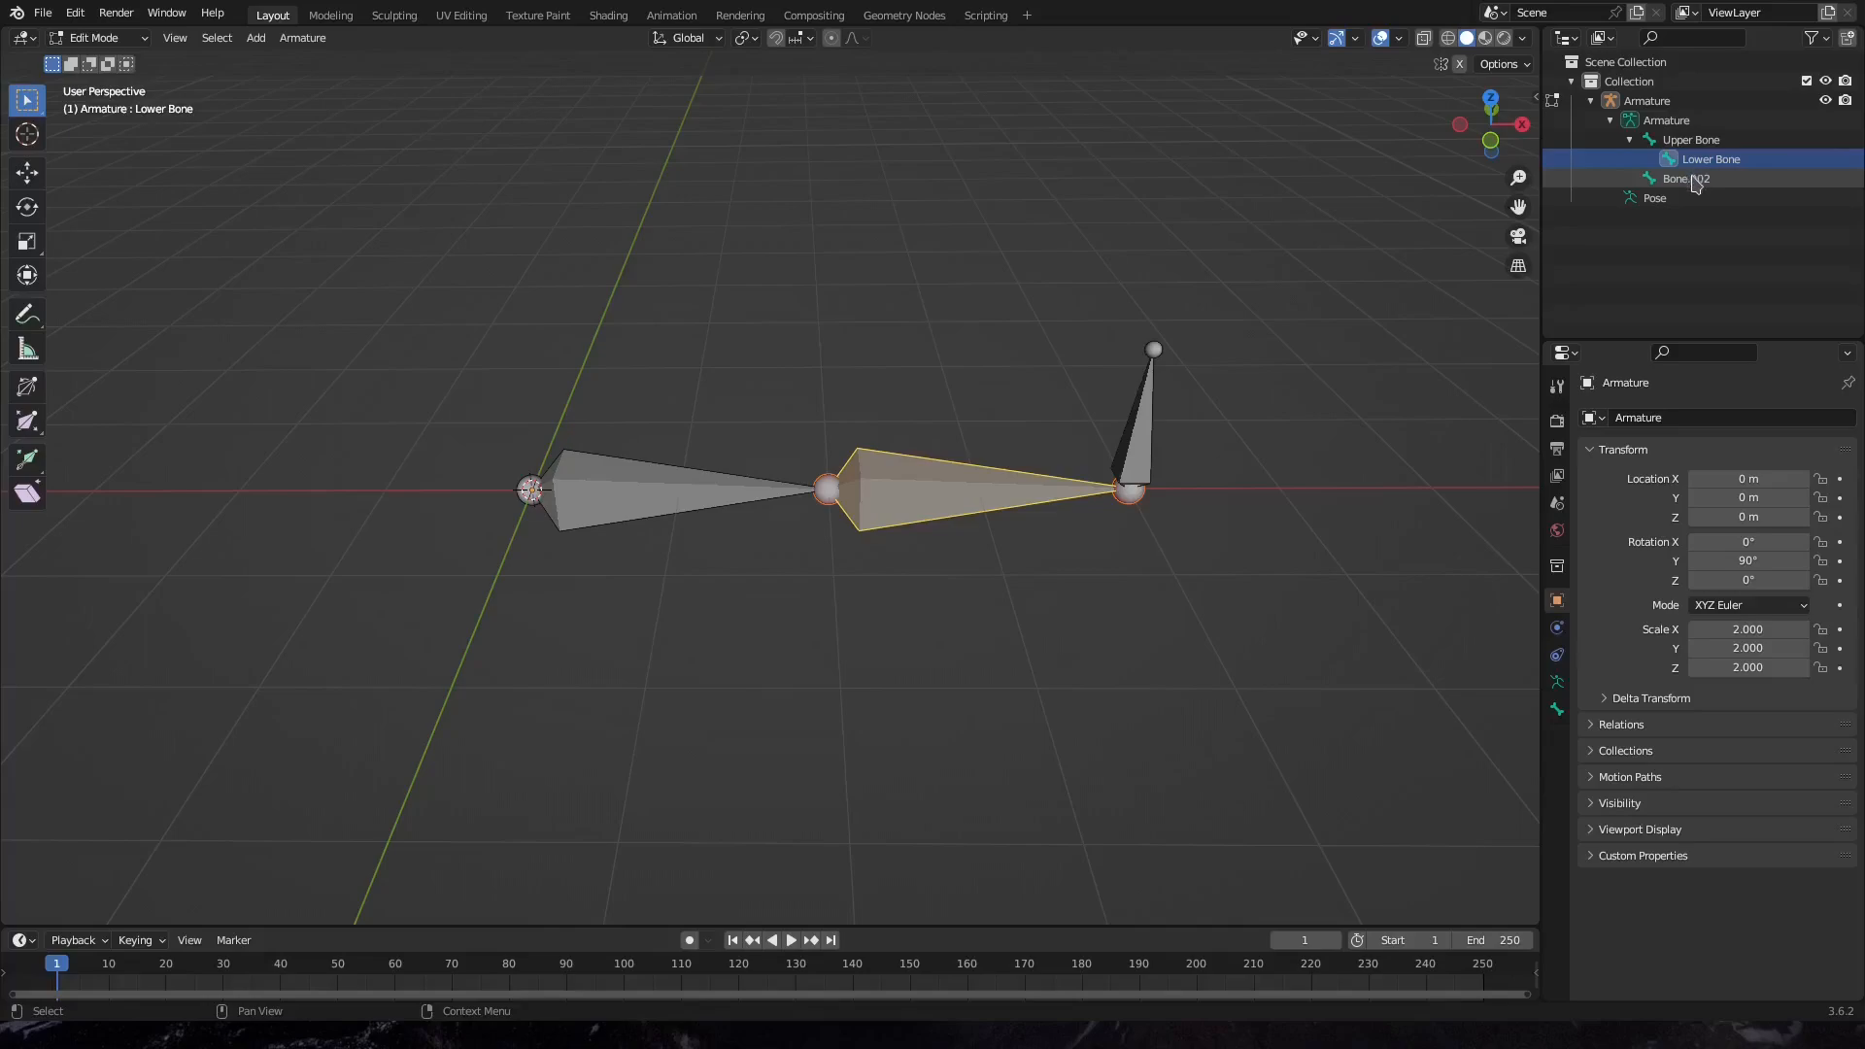
Rename the separate upright bone at the end of the chain as Stay IK
click(1695, 184)
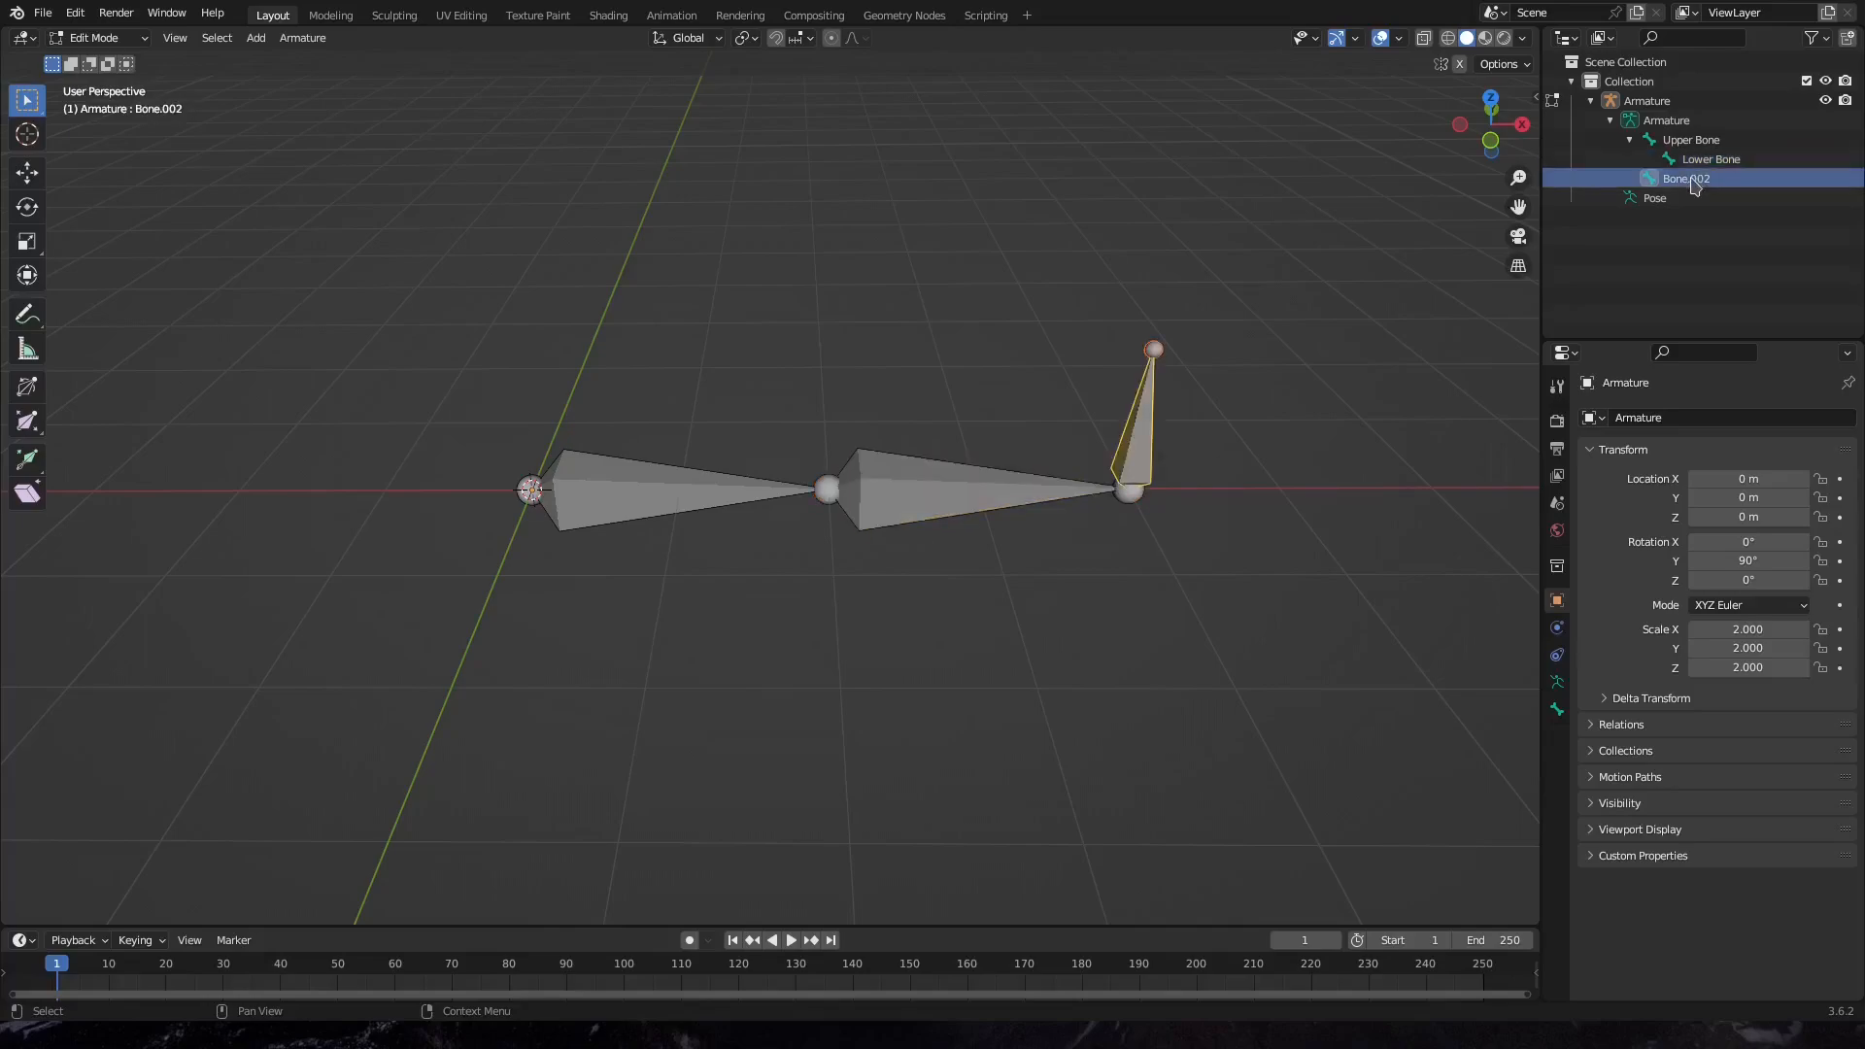
double_click(1692, 184)
text(S)
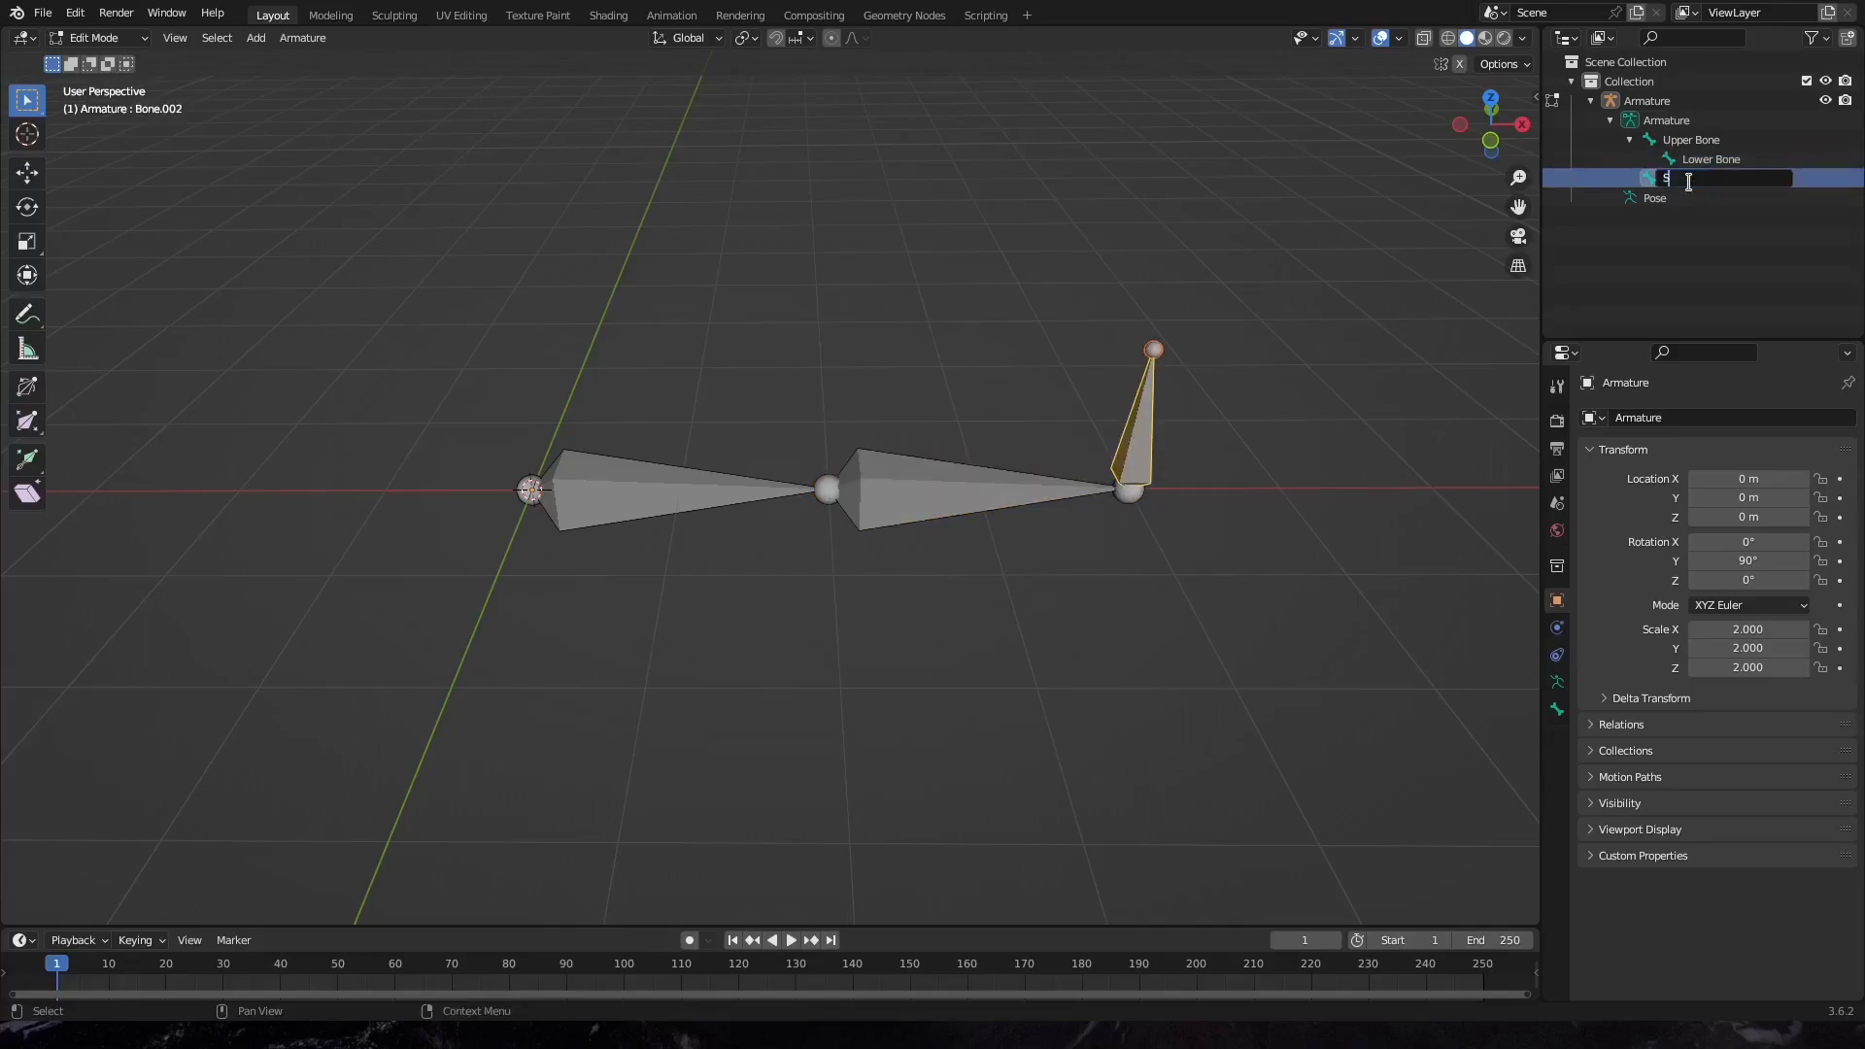
text(tay IK)
key(Return)
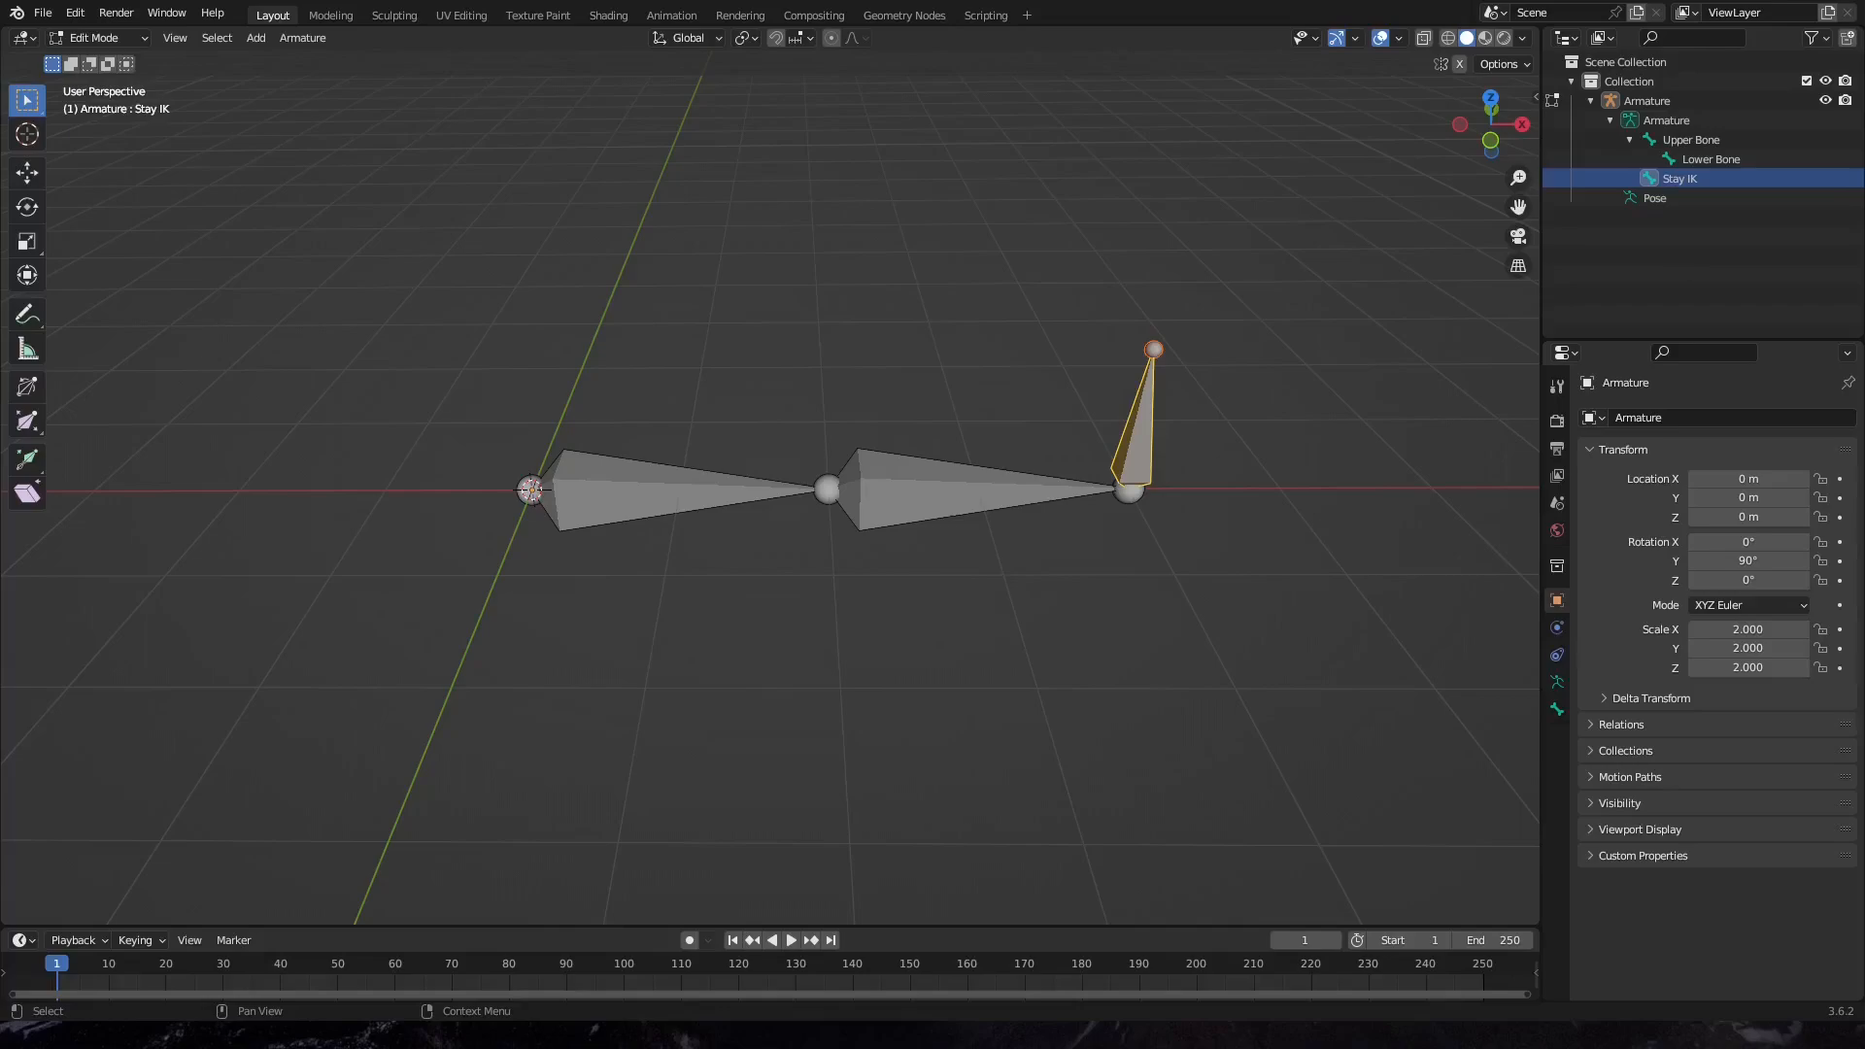
Switch the armature to Pose Mode and select the Stay IK bone
click(115, 42)
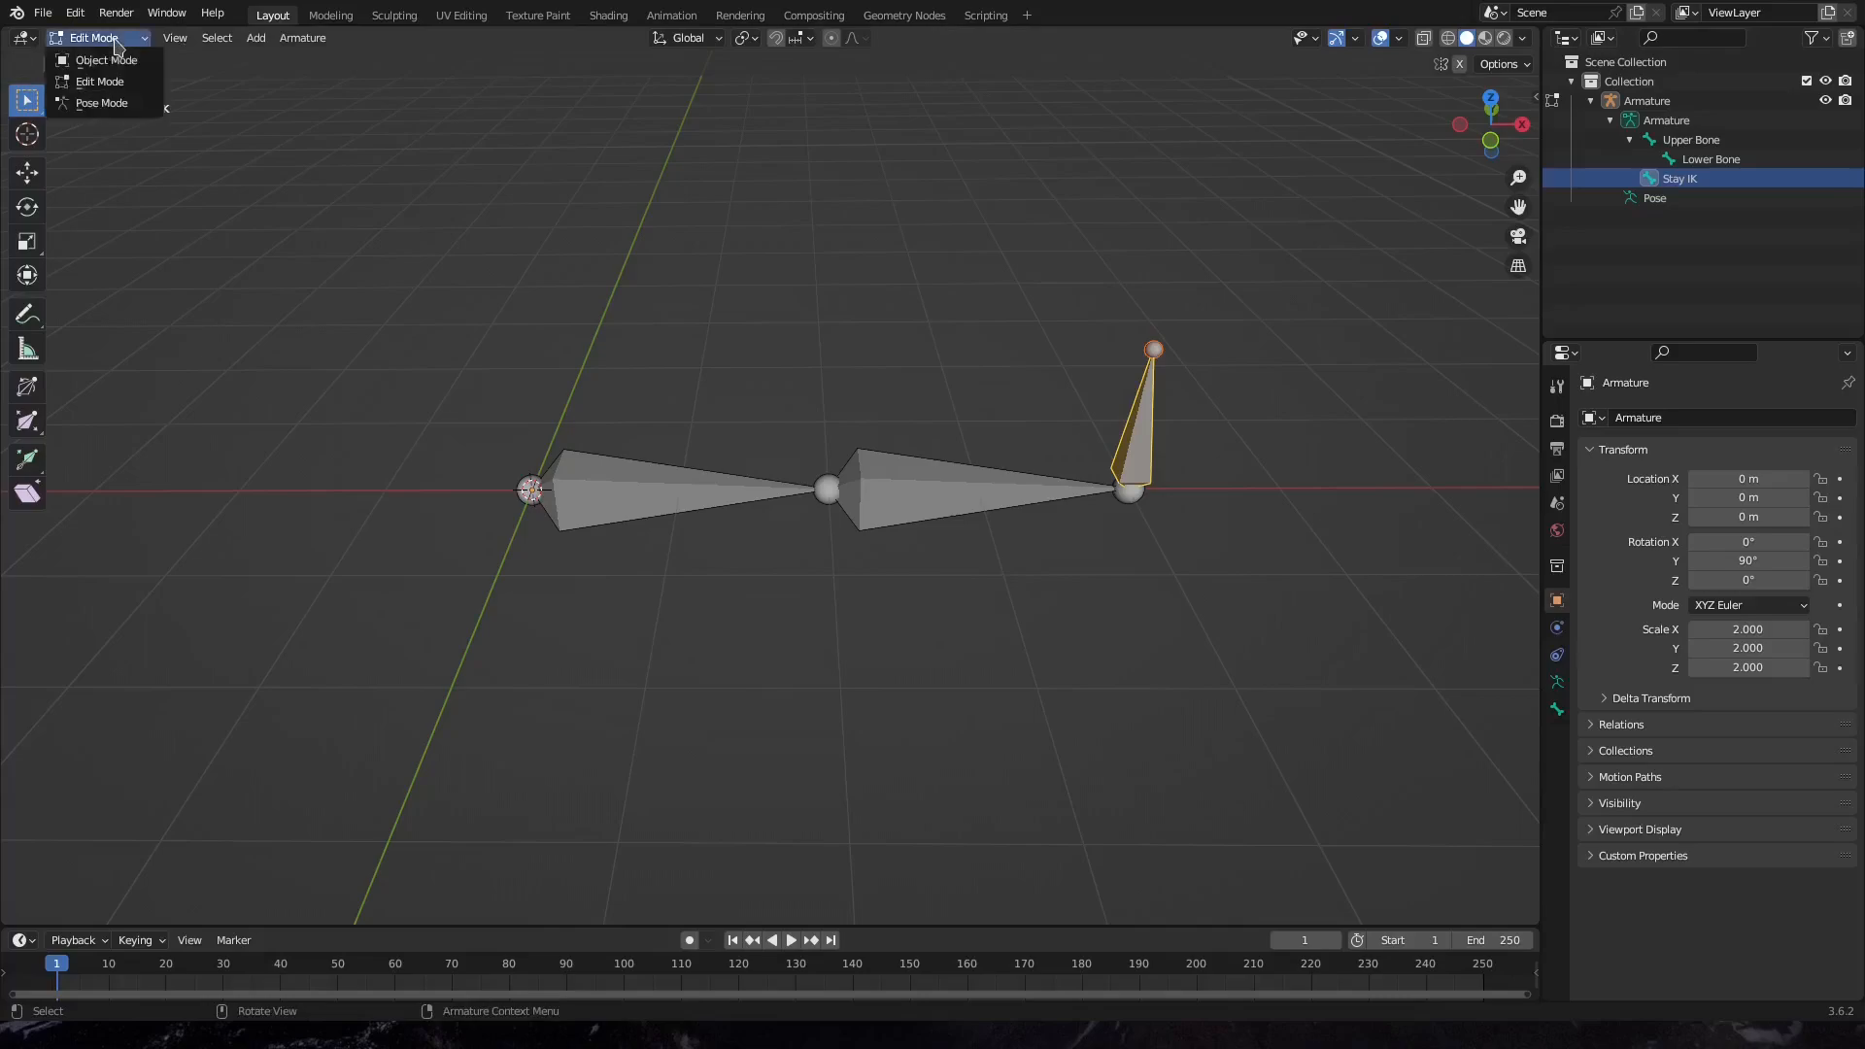
click(115, 103)
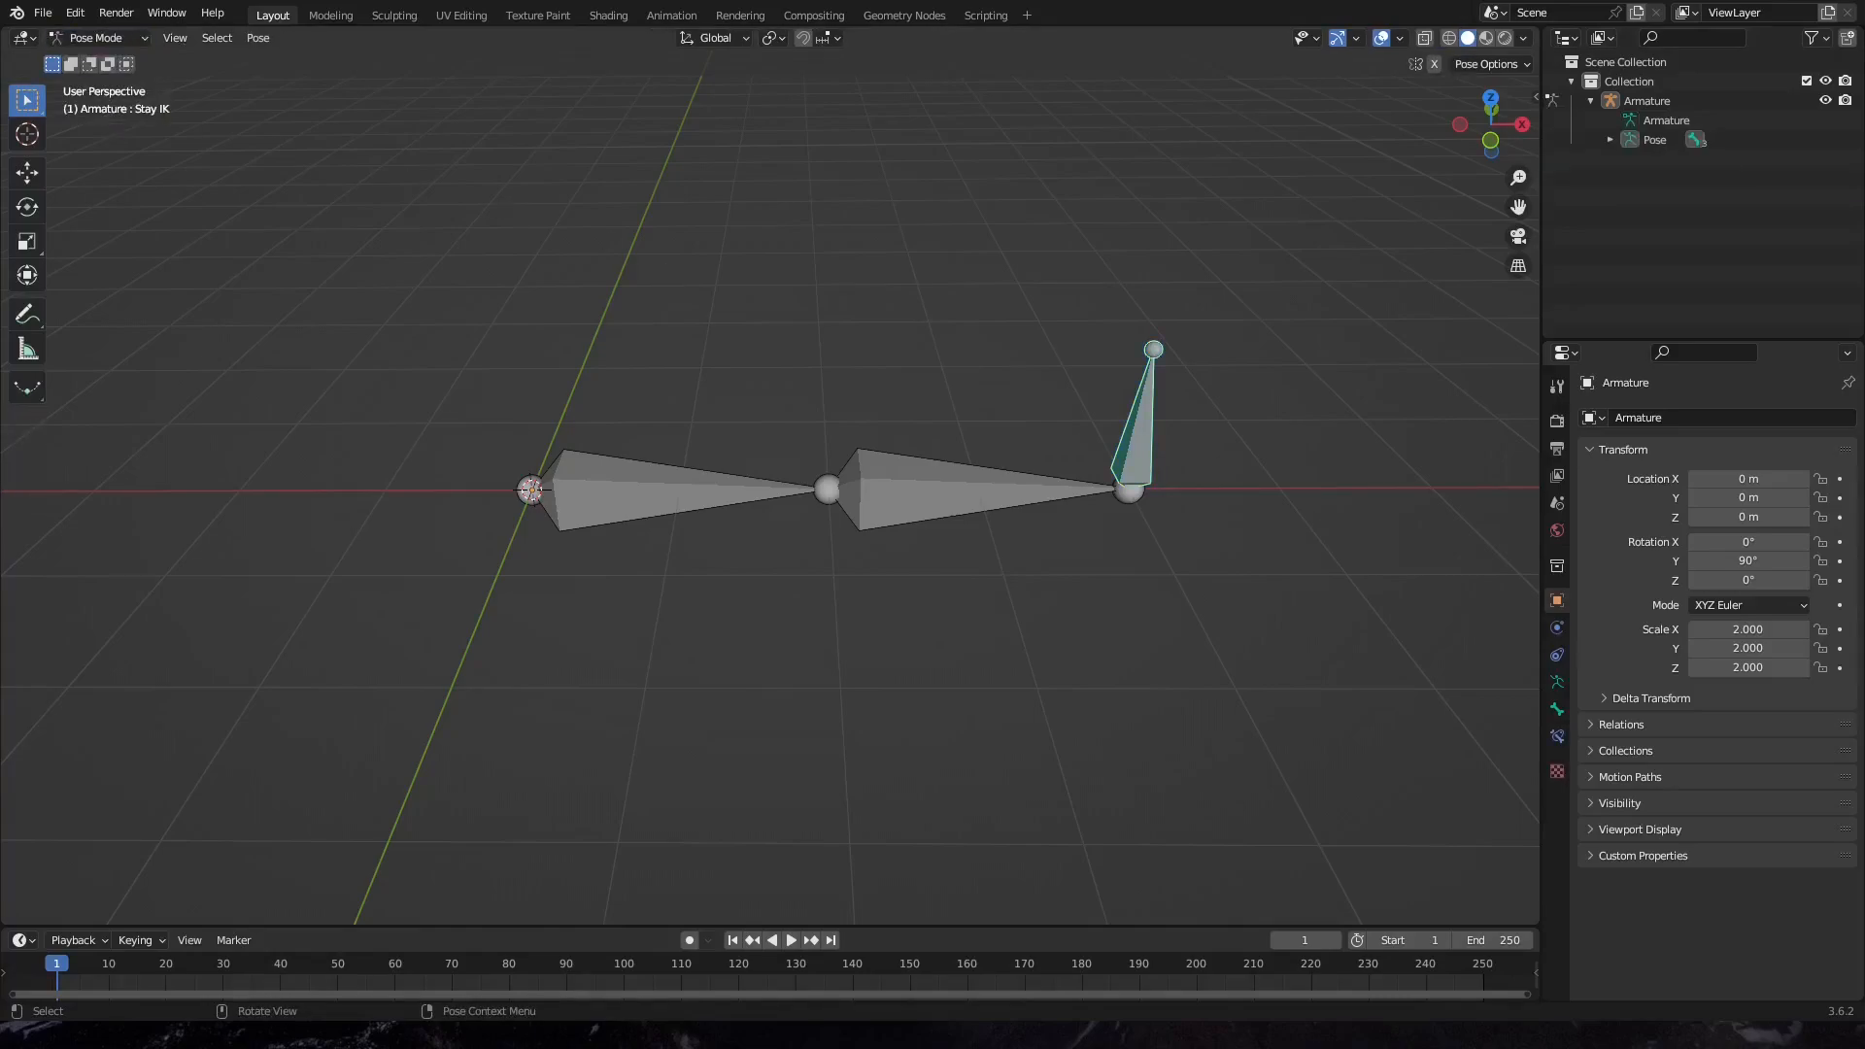
click(1137, 437)
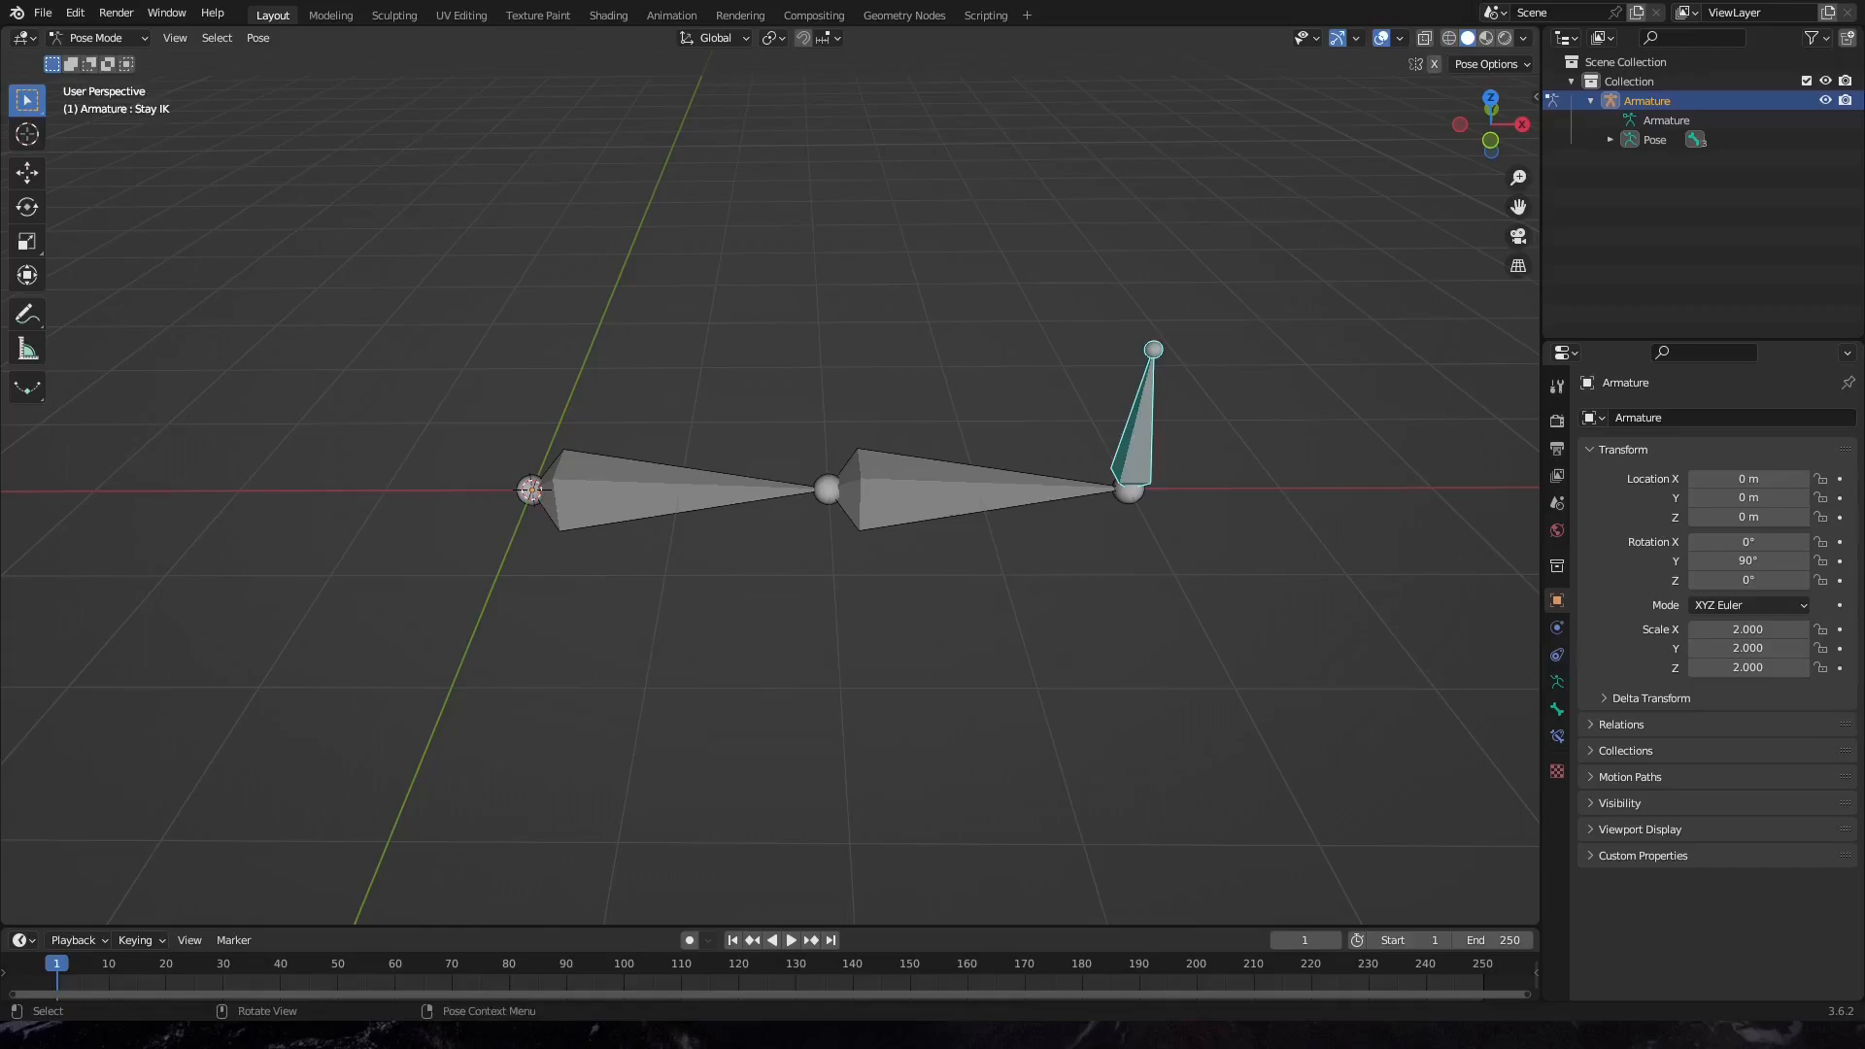
Add the Lower Bone to the selection as active and give it an Inverse Kinematics bone constraint
shift+click(949, 504)
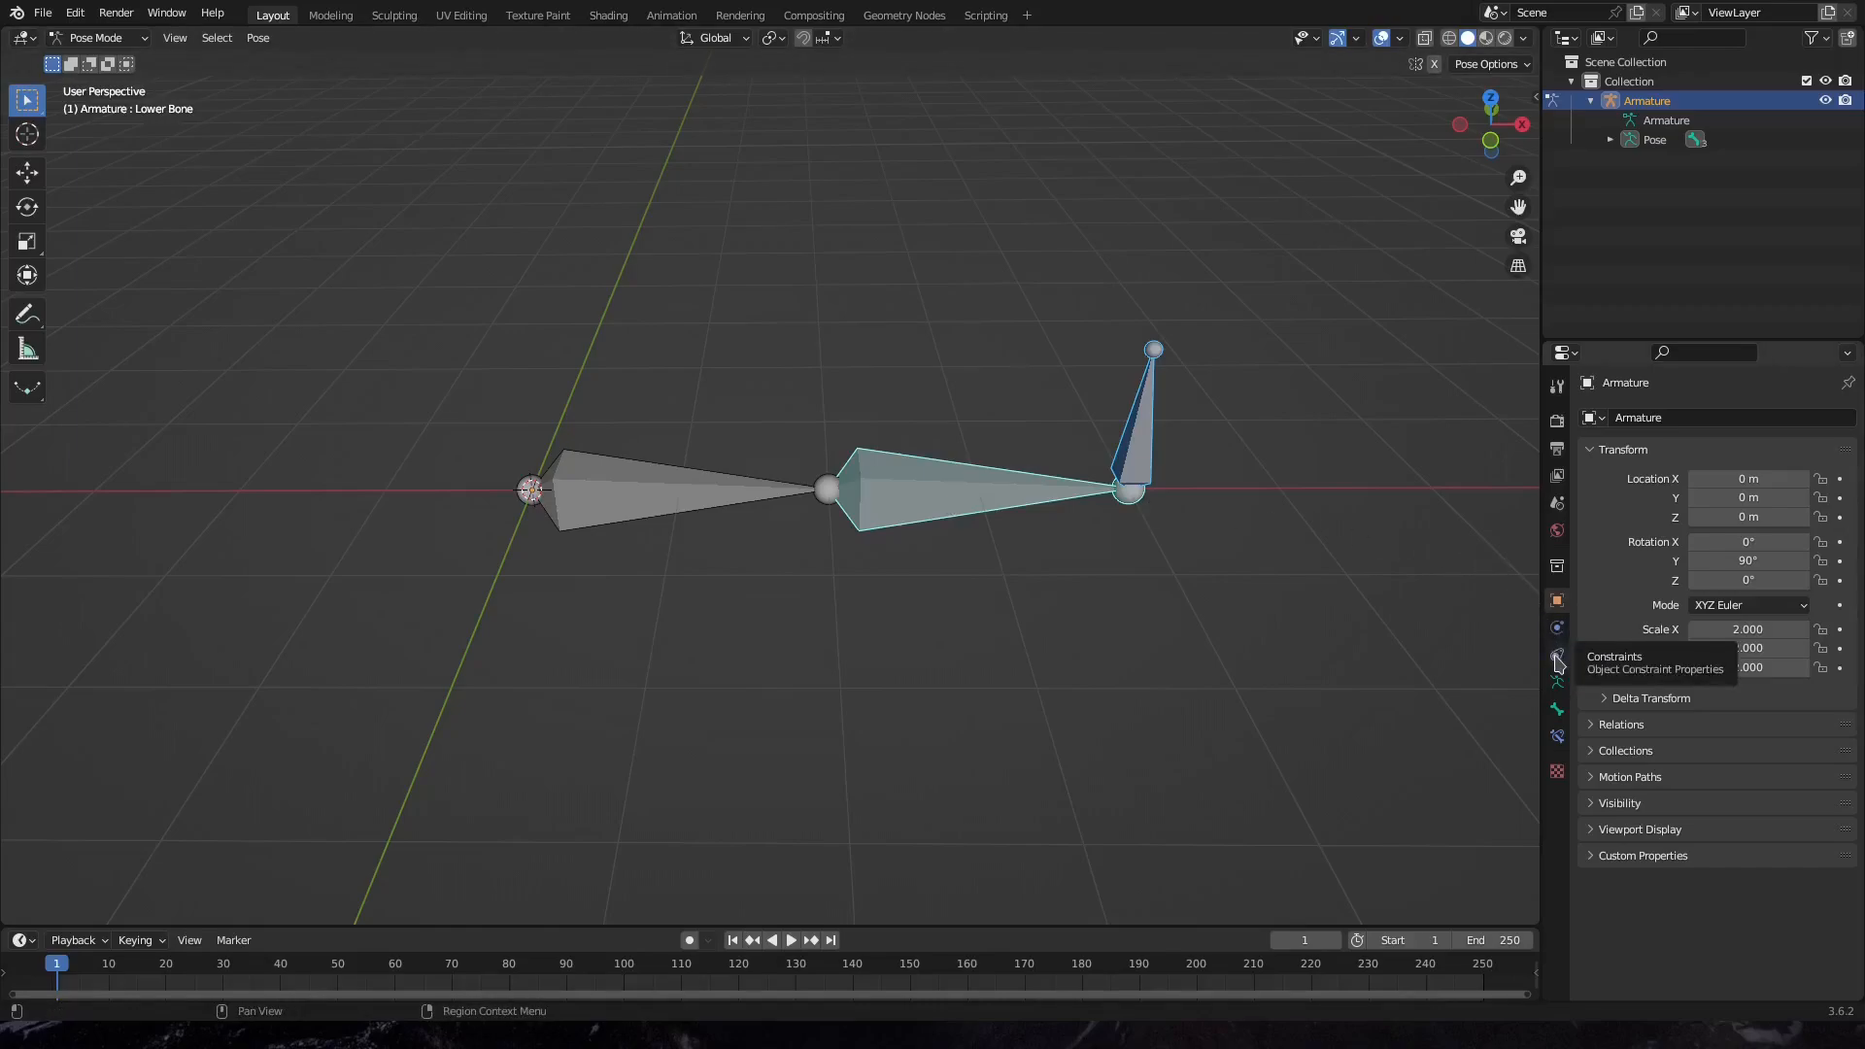
click(1560, 738)
click(1662, 420)
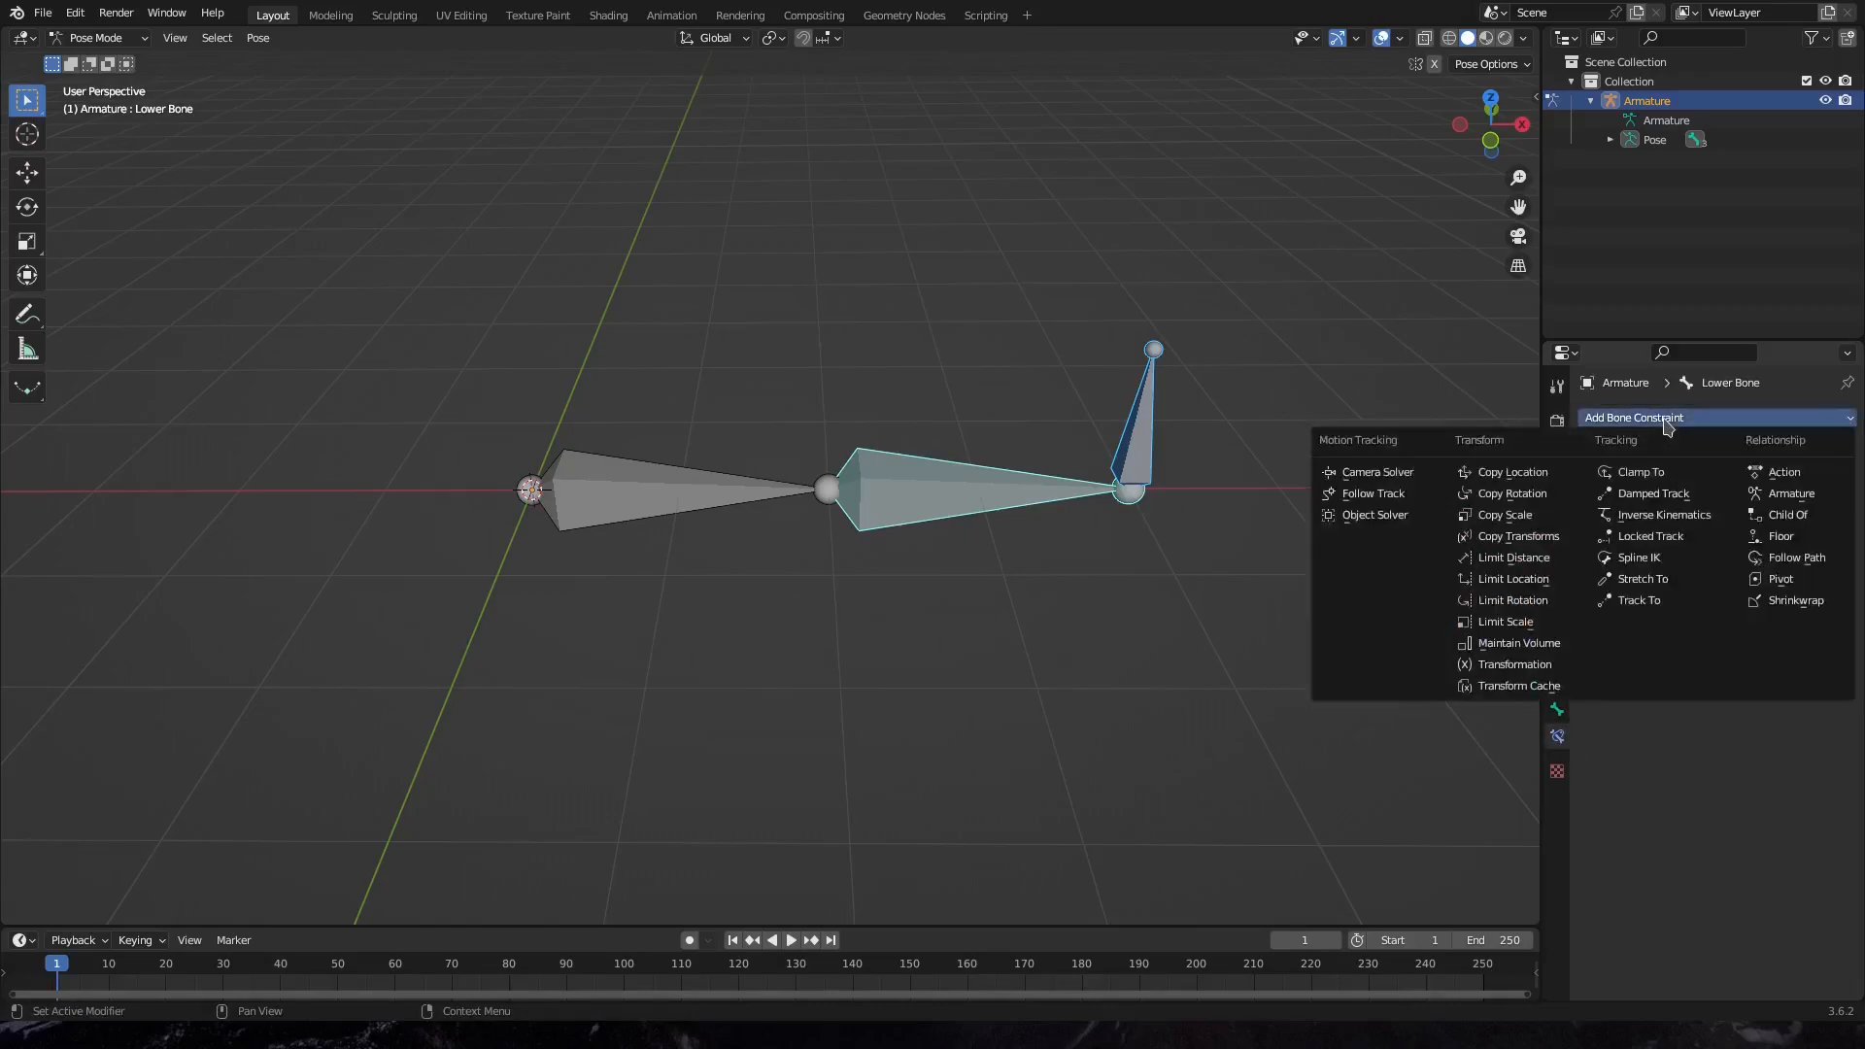
click(1660, 516)
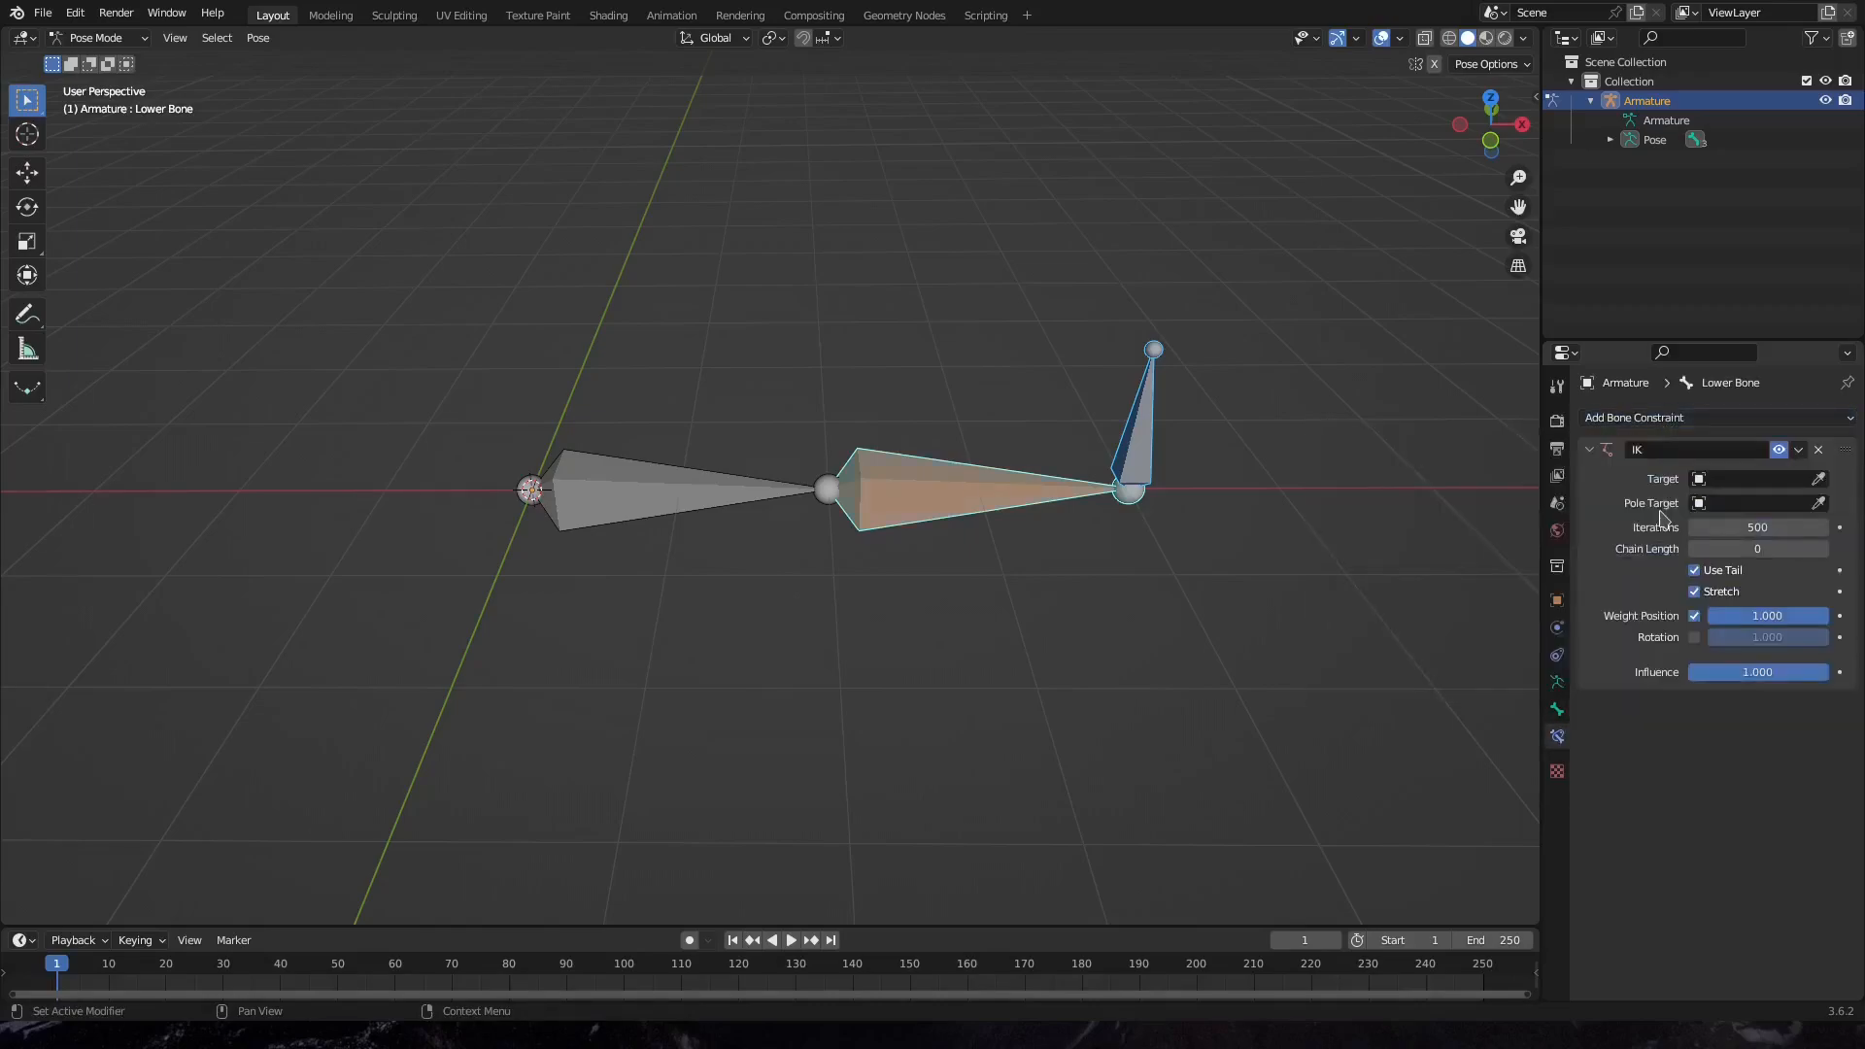
Set the IK constraint's target to Armature and its target bone to Stay IK
click(1721, 482)
click(1687, 508)
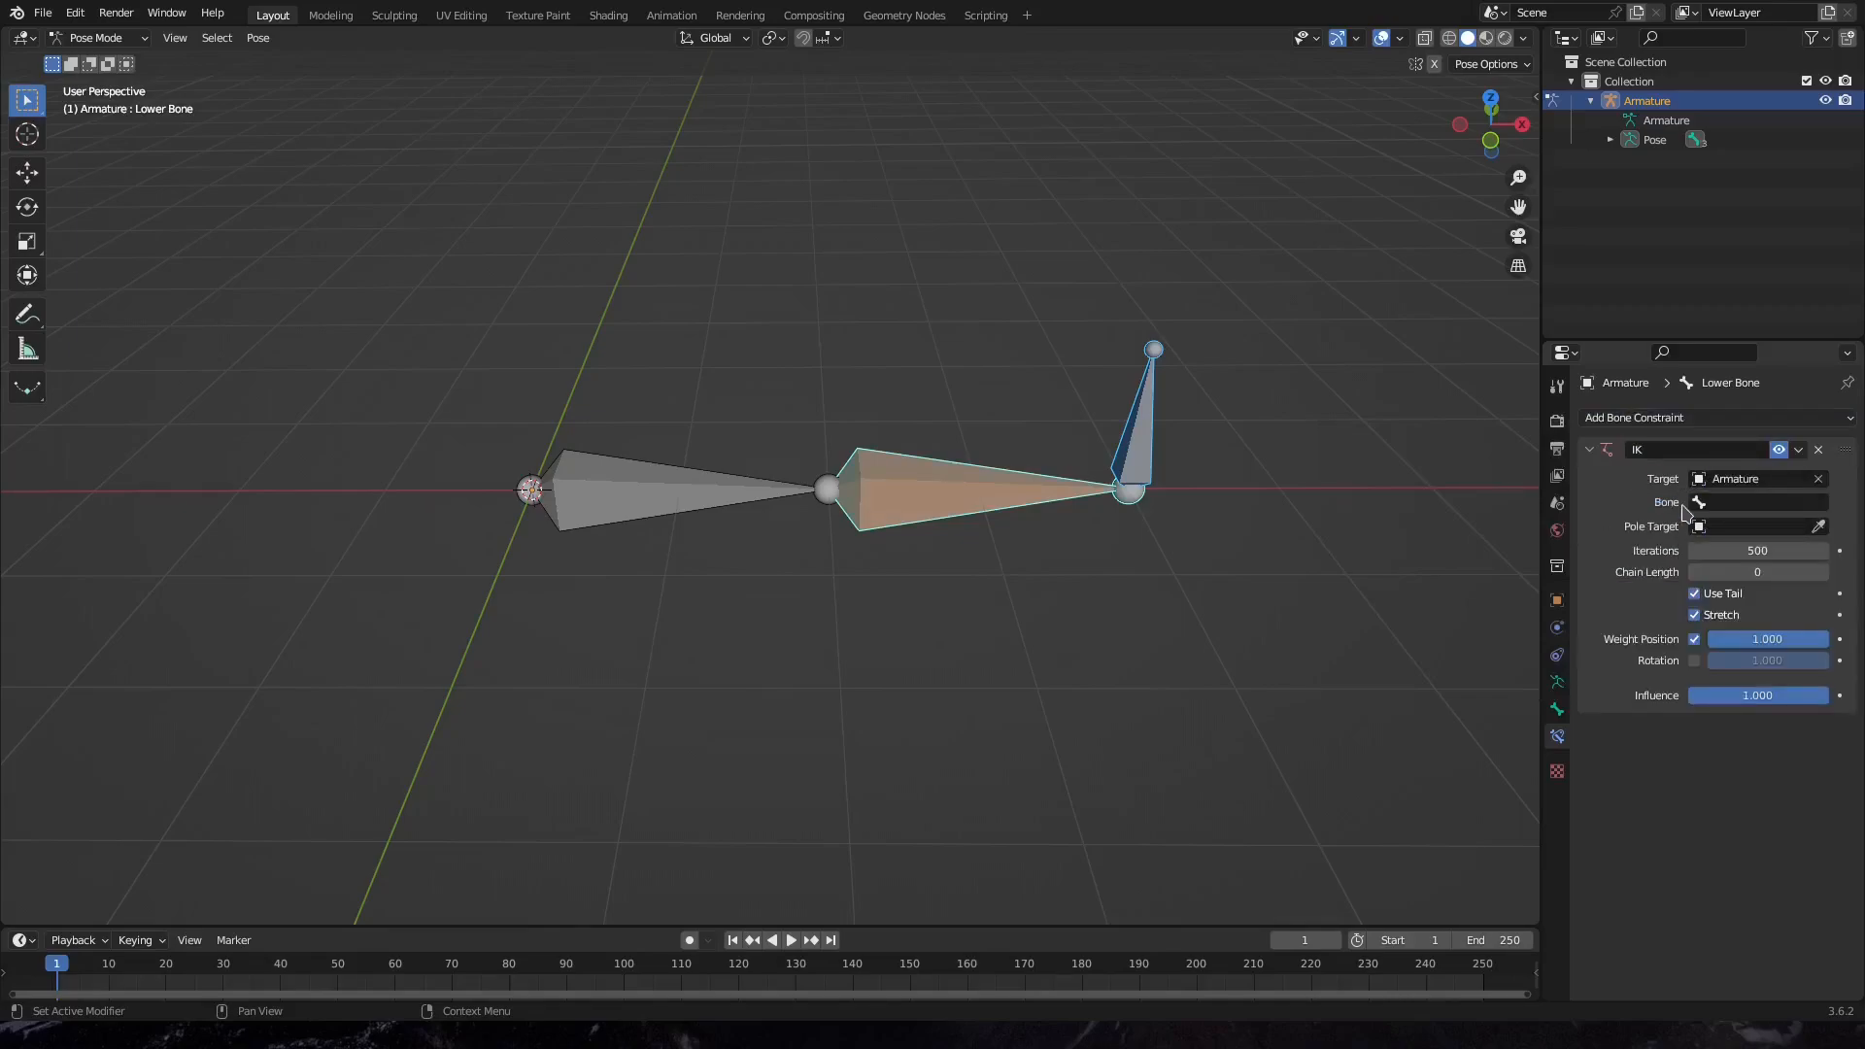
click(1725, 503)
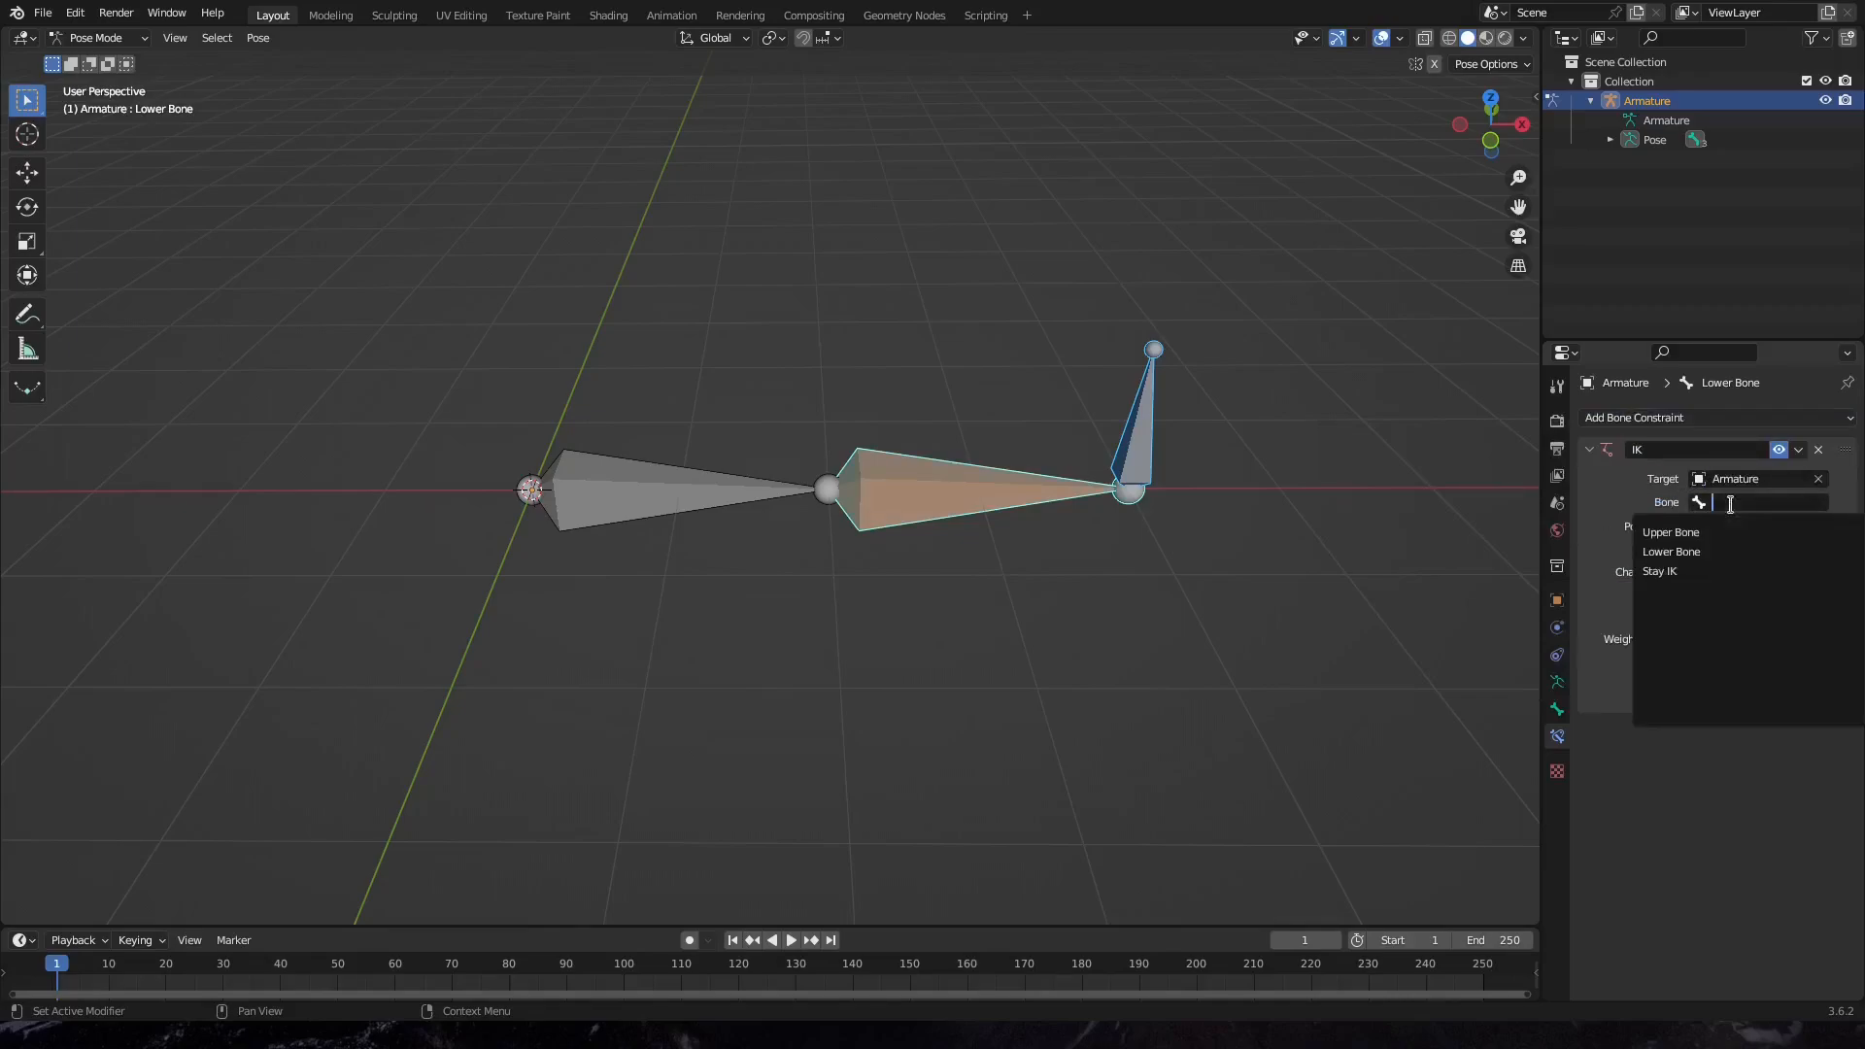
click(1703, 547)
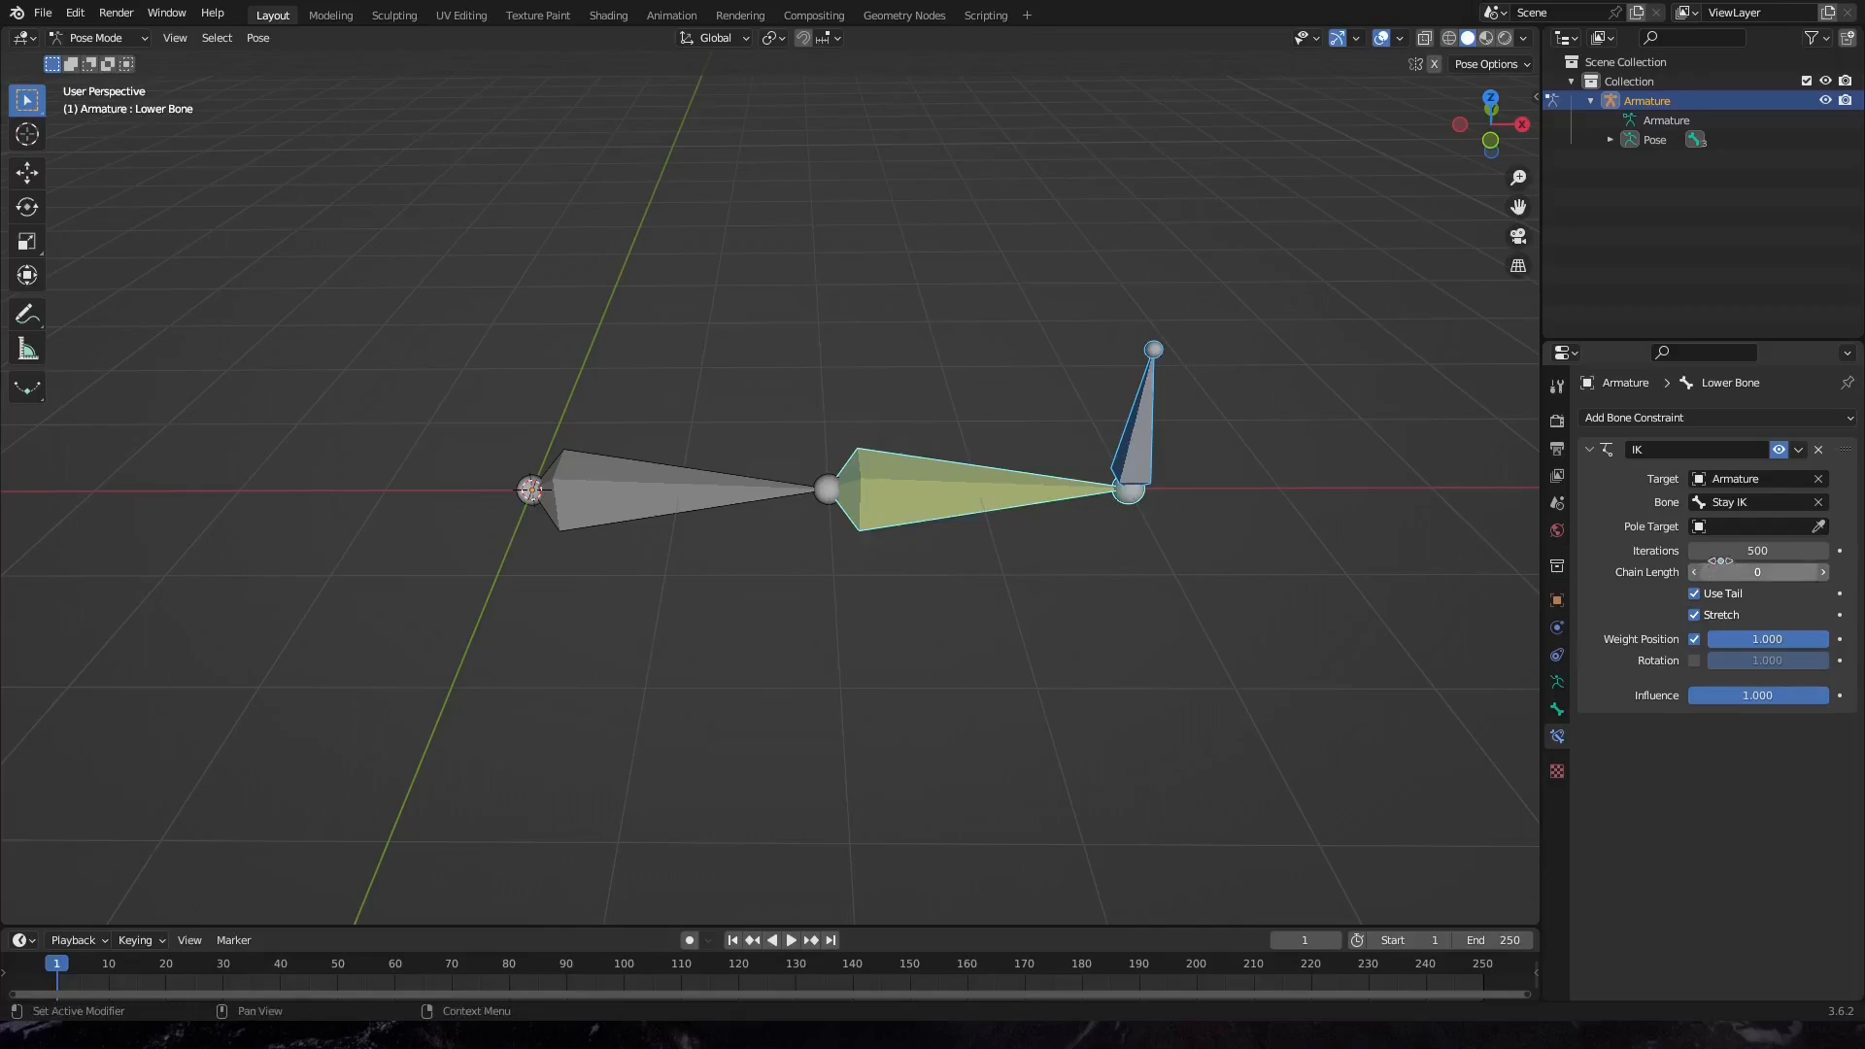
Set the IK constraint's chain length to 2, keeping Use Tail enabled
click(1776, 575)
text(2)
key(Return)
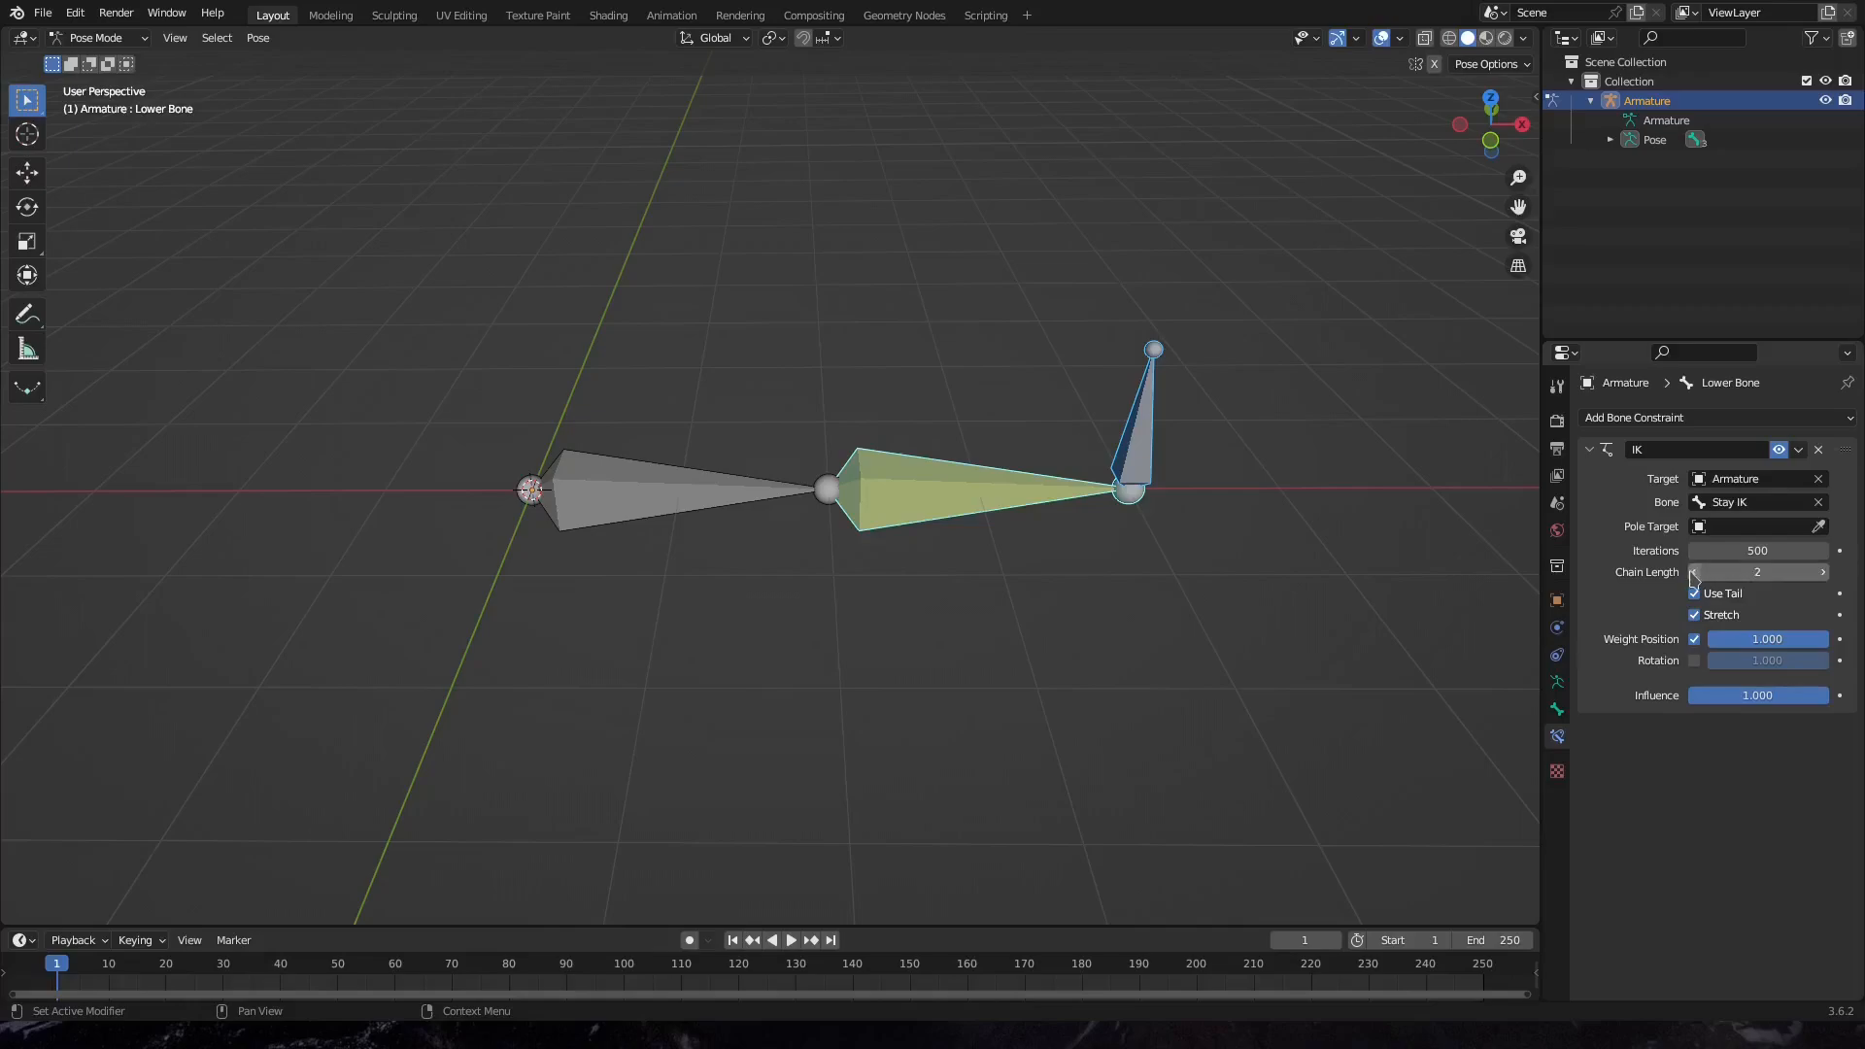
click(1695, 594)
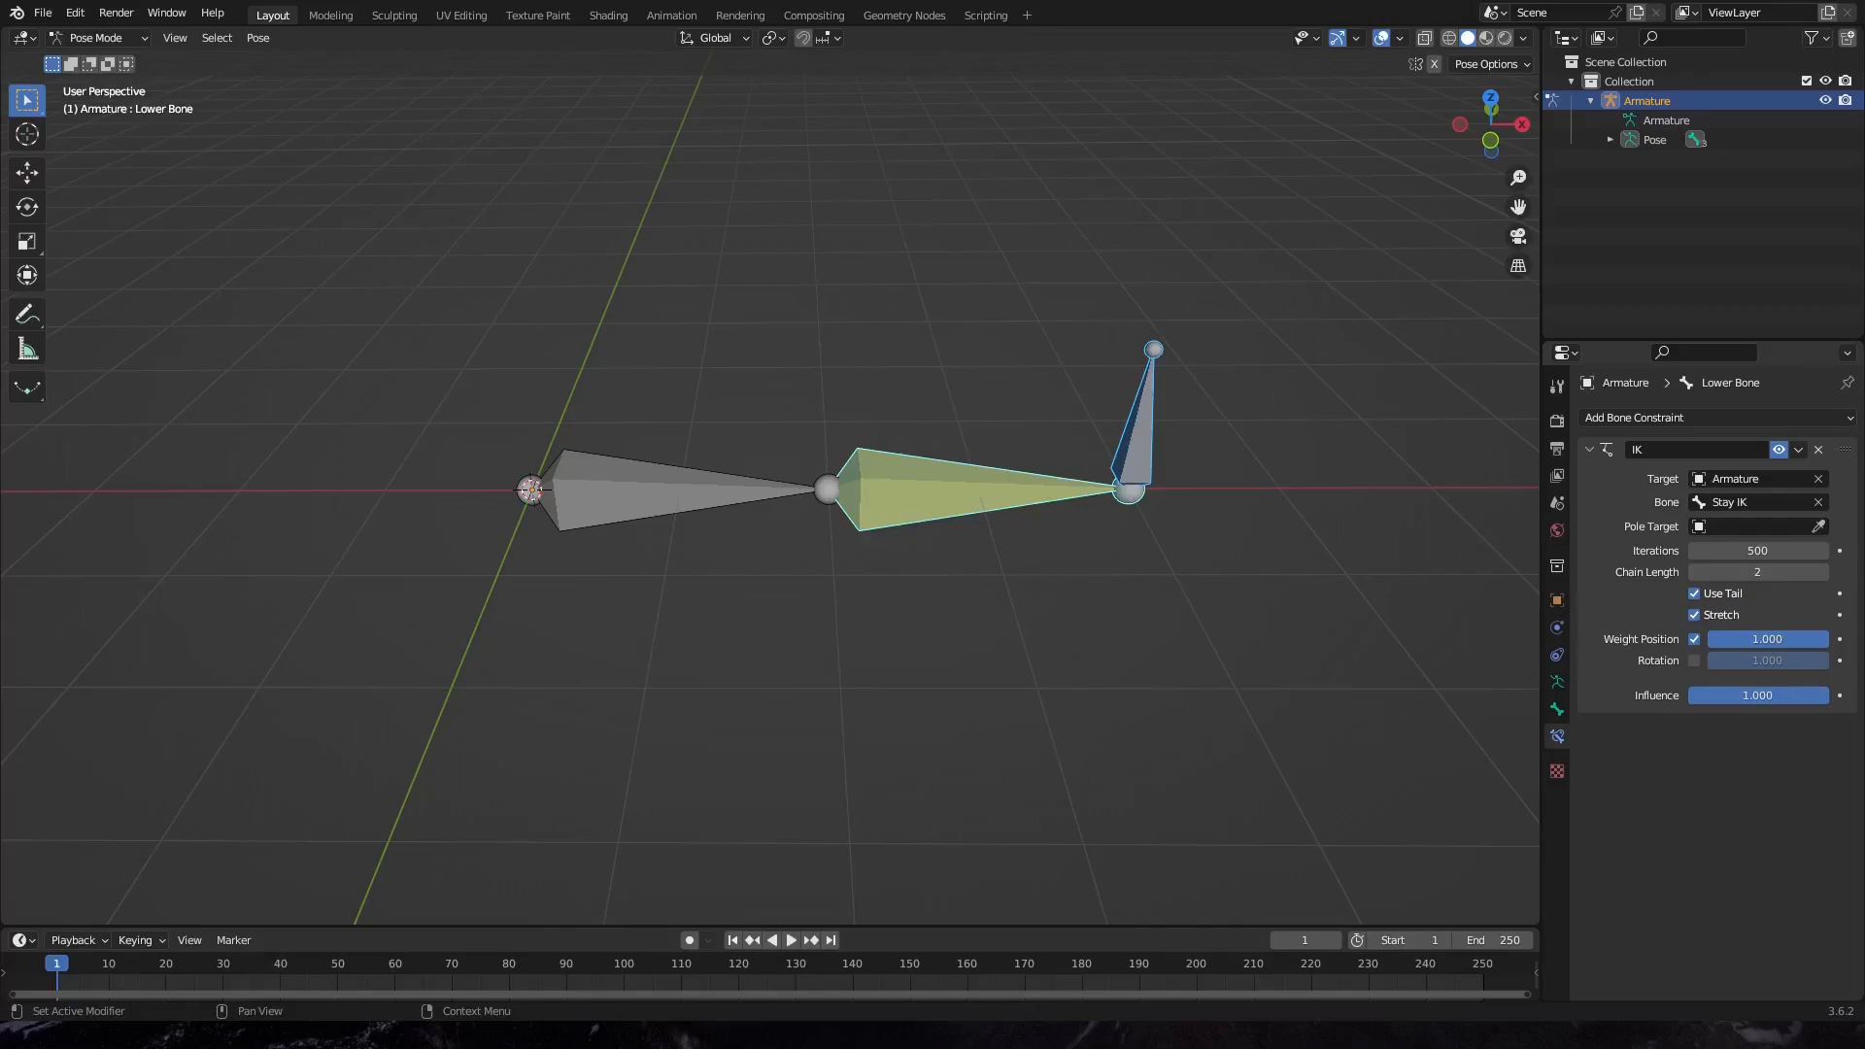
Expand the armature's pose hierarchy down to the constraints of the Lower Bone
click(1614, 143)
click(1630, 160)
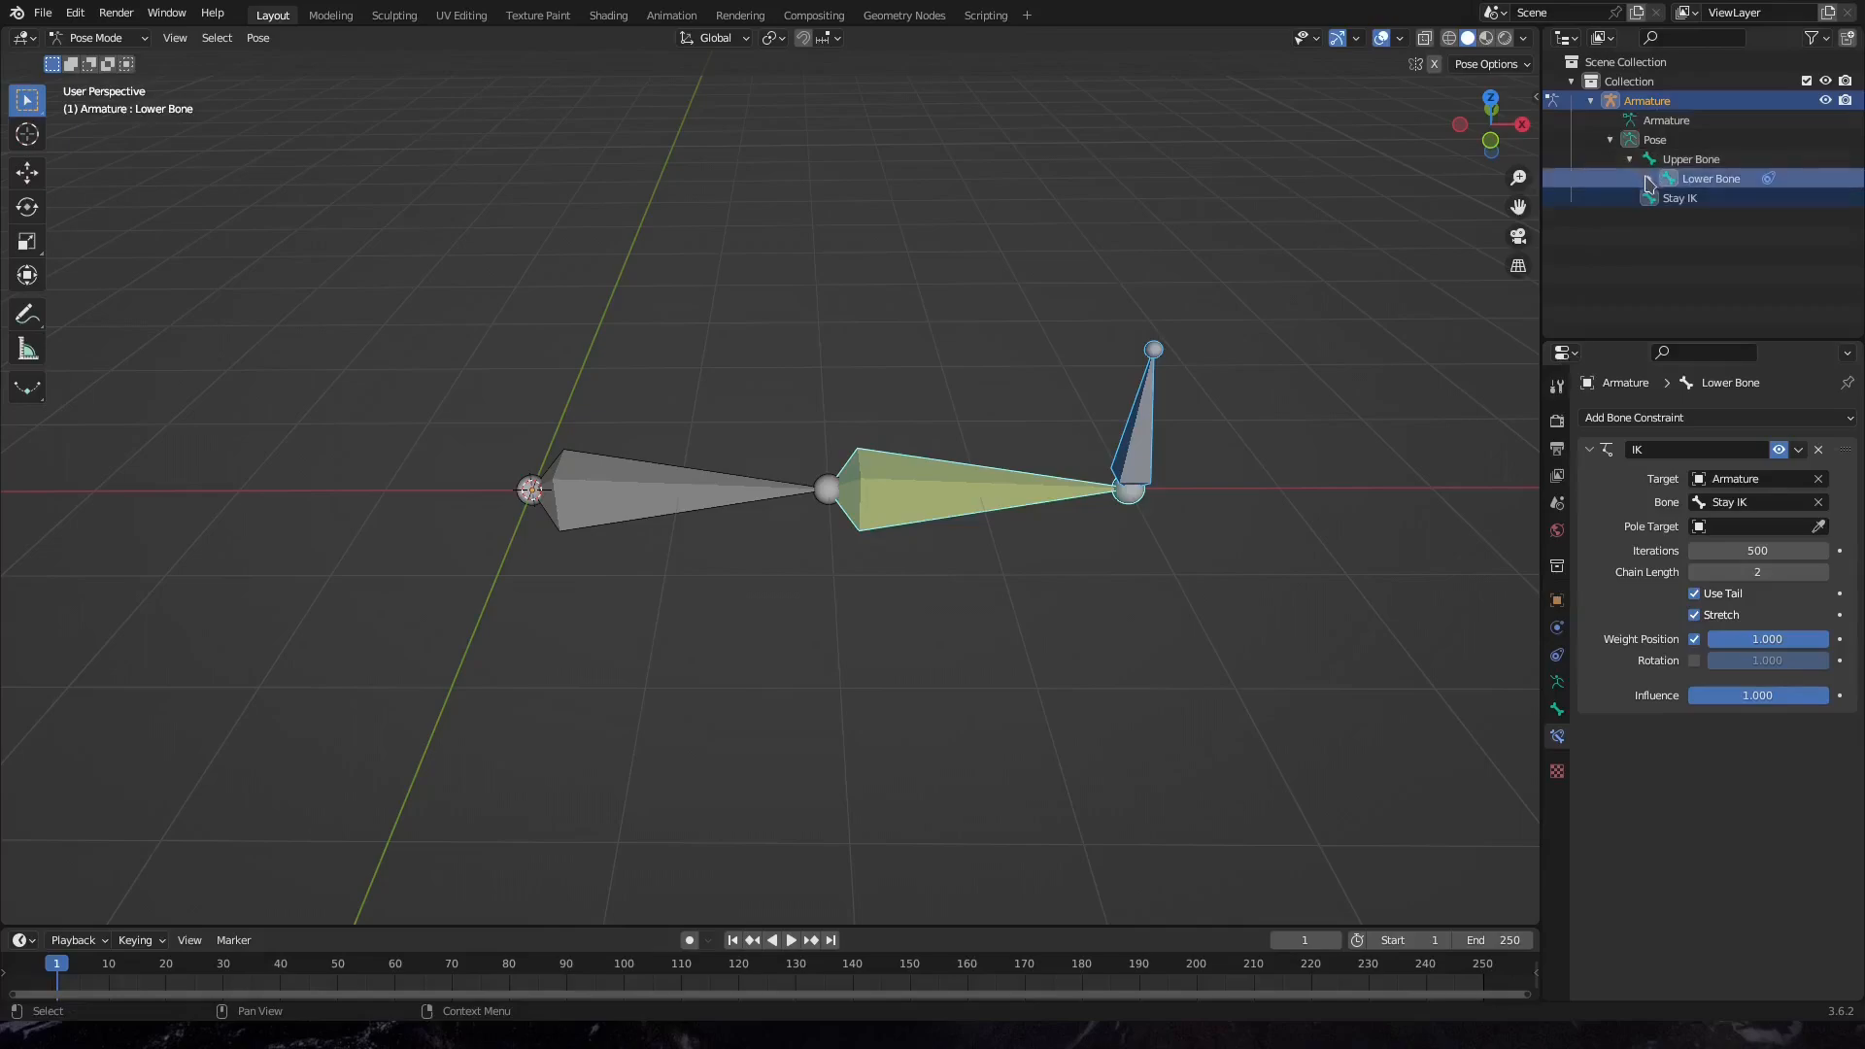
click(1648, 180)
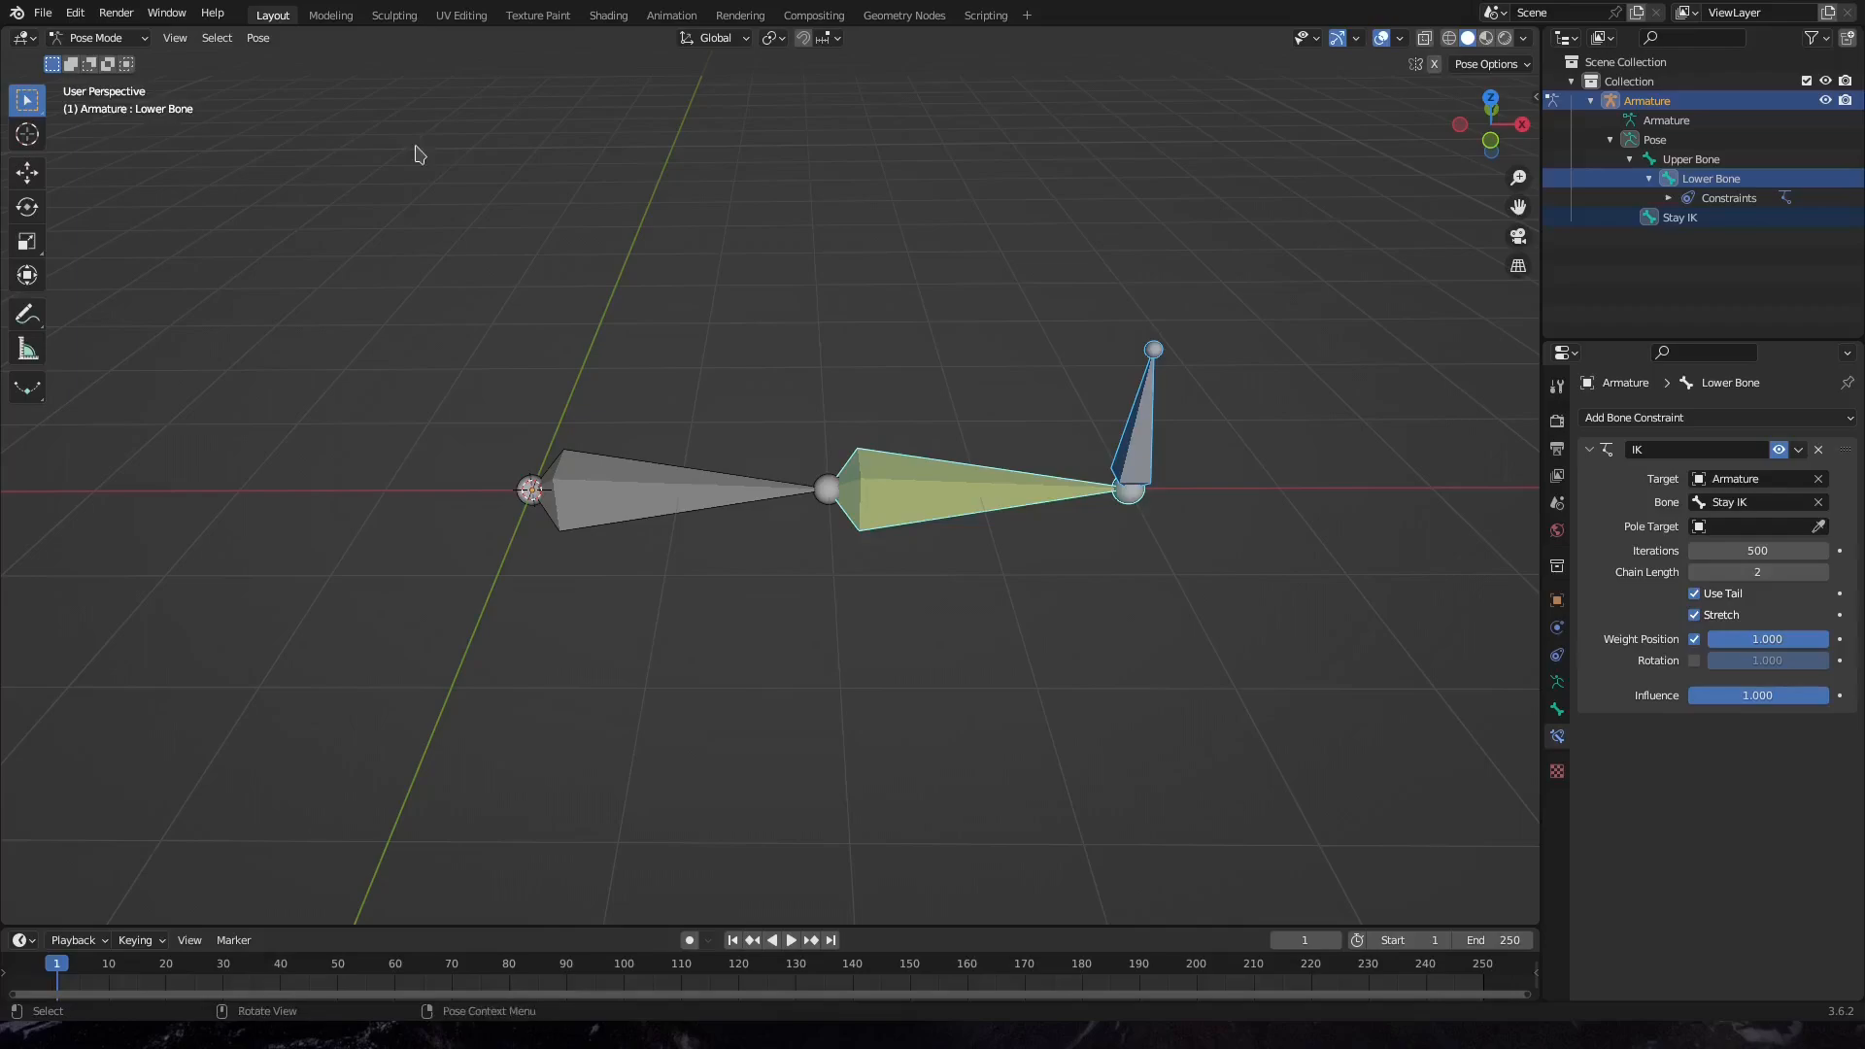
Try moving the Stay IK bone to test how the bone chain follows it, then cancel the move
click(1143, 425)
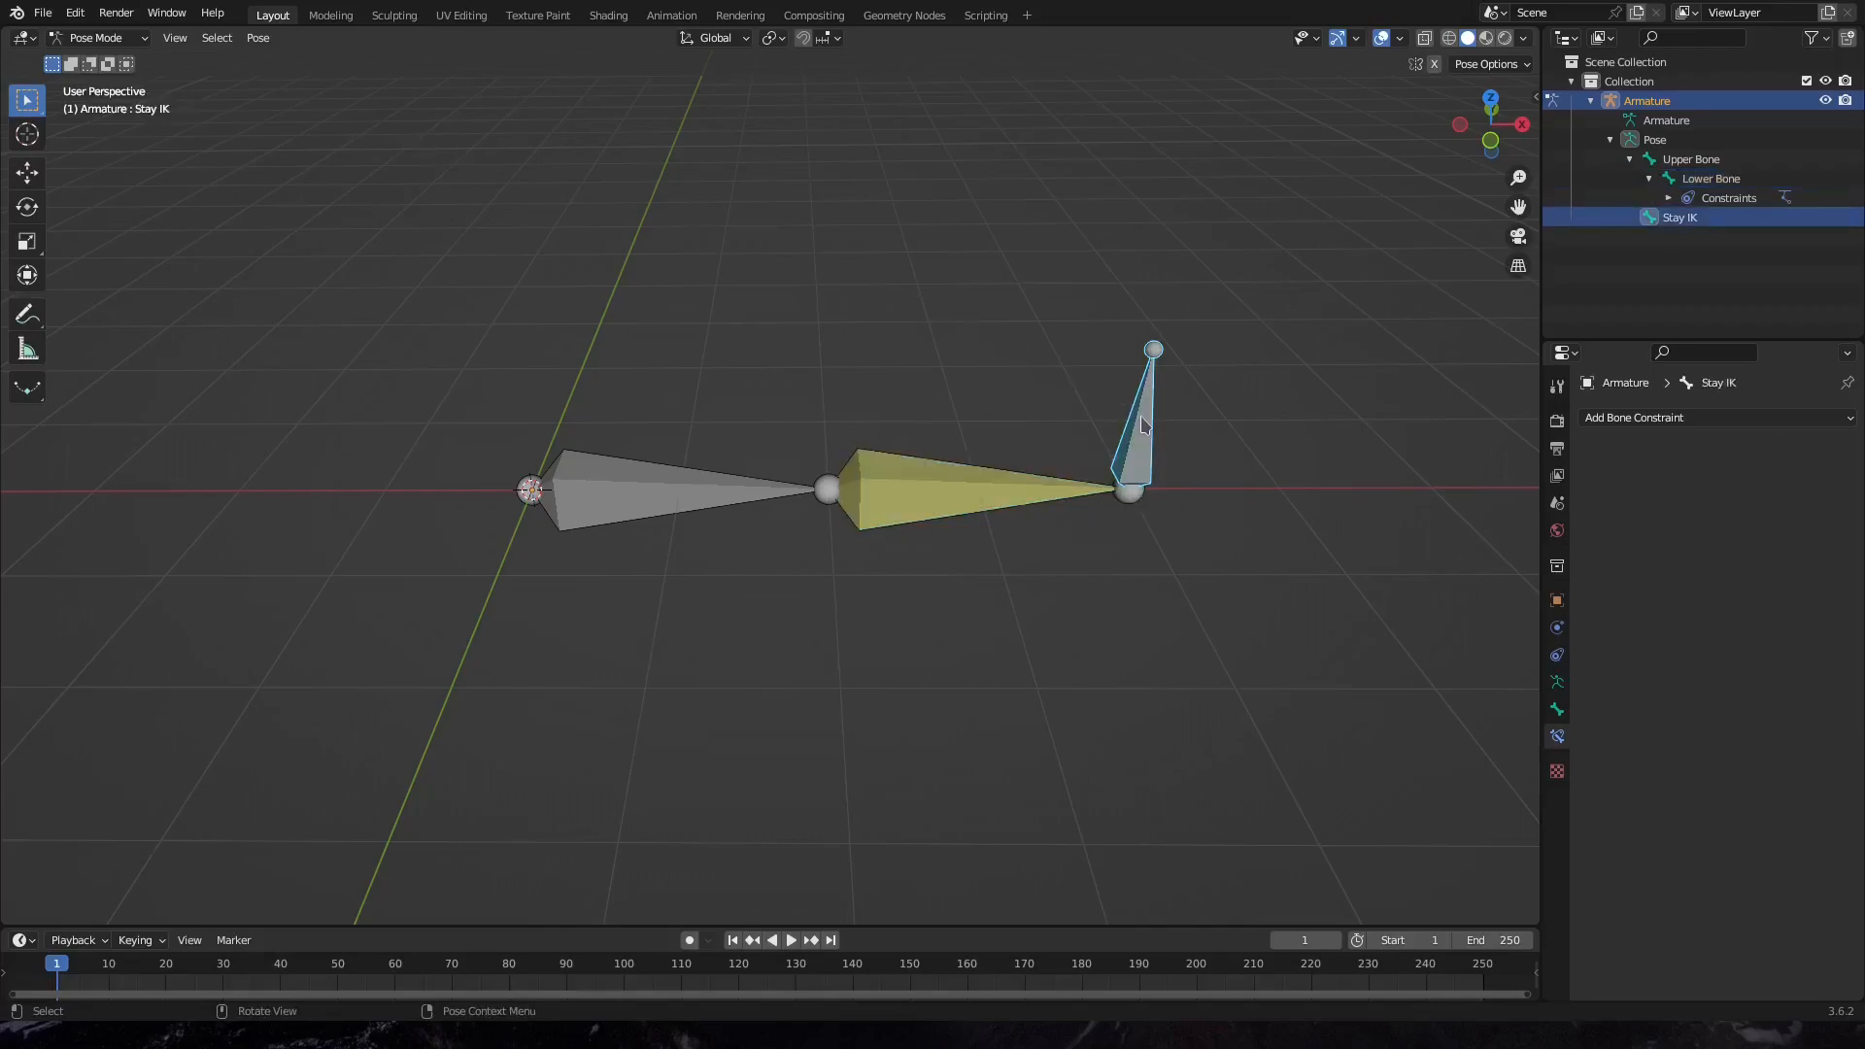
key(g)
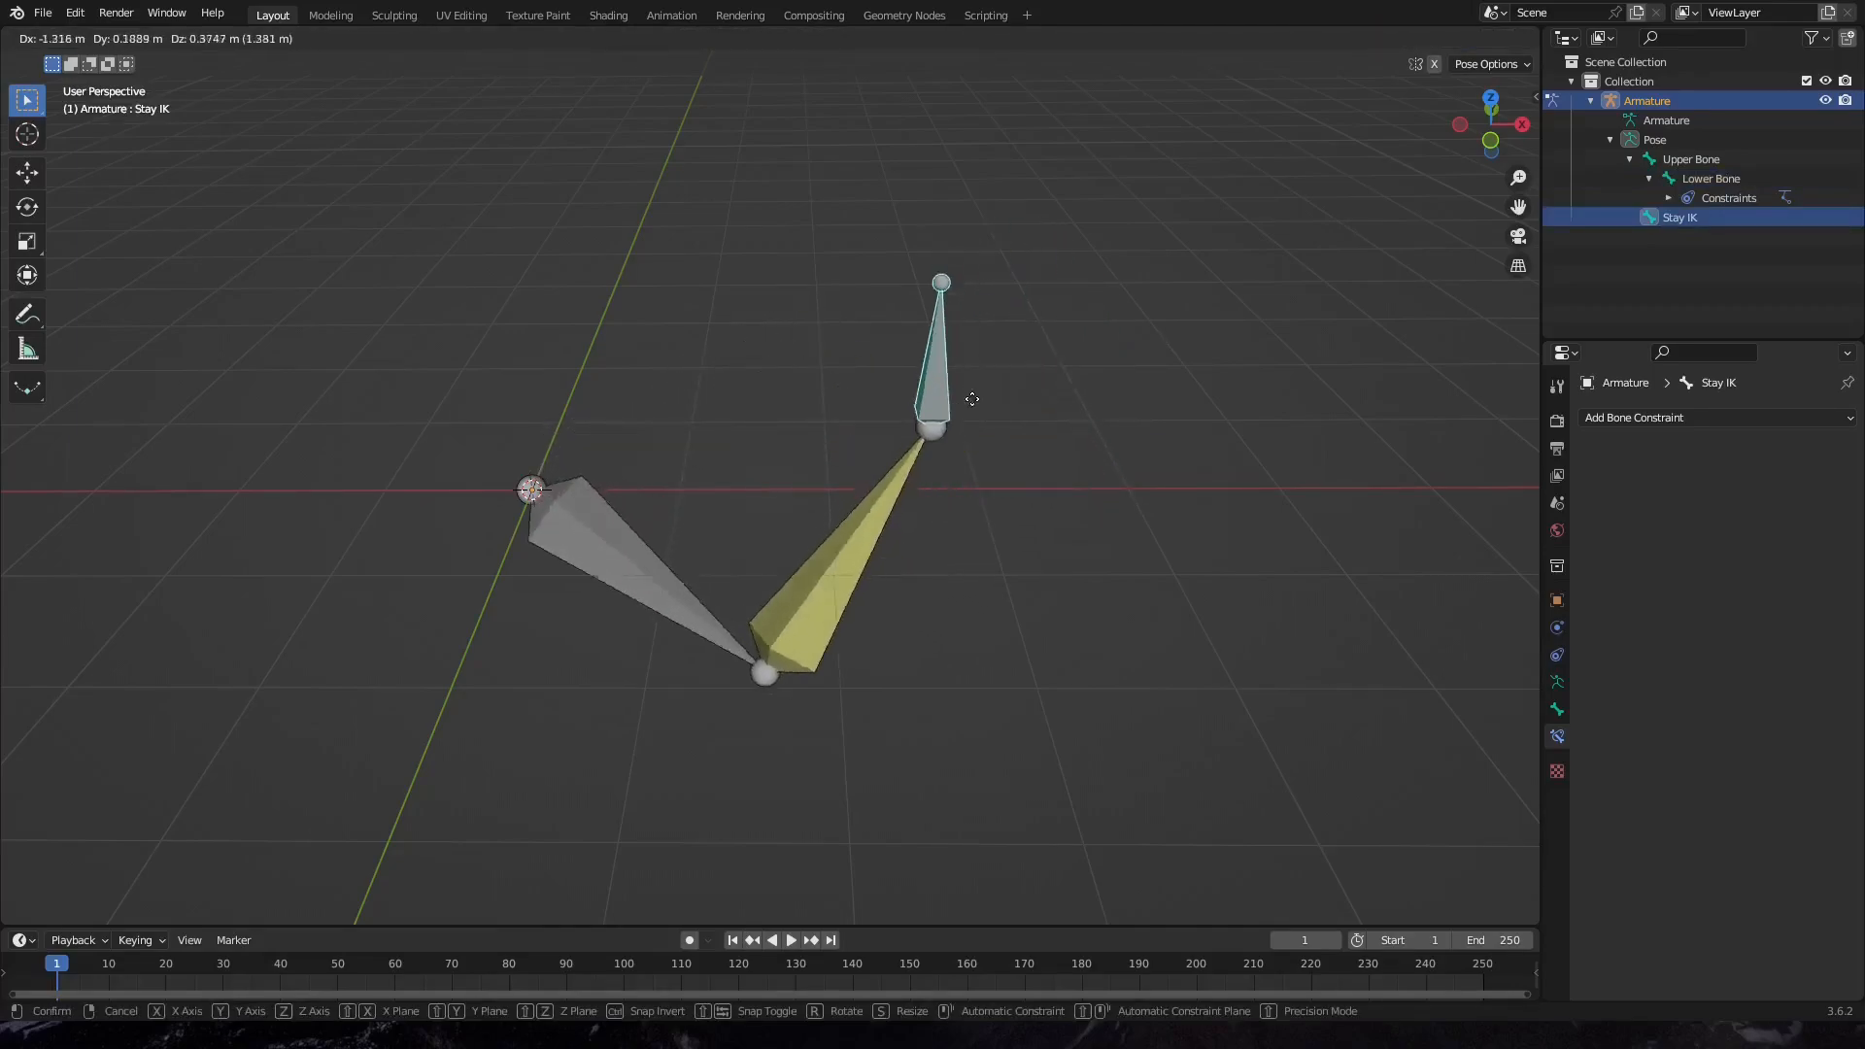
right_click(1095, 444)
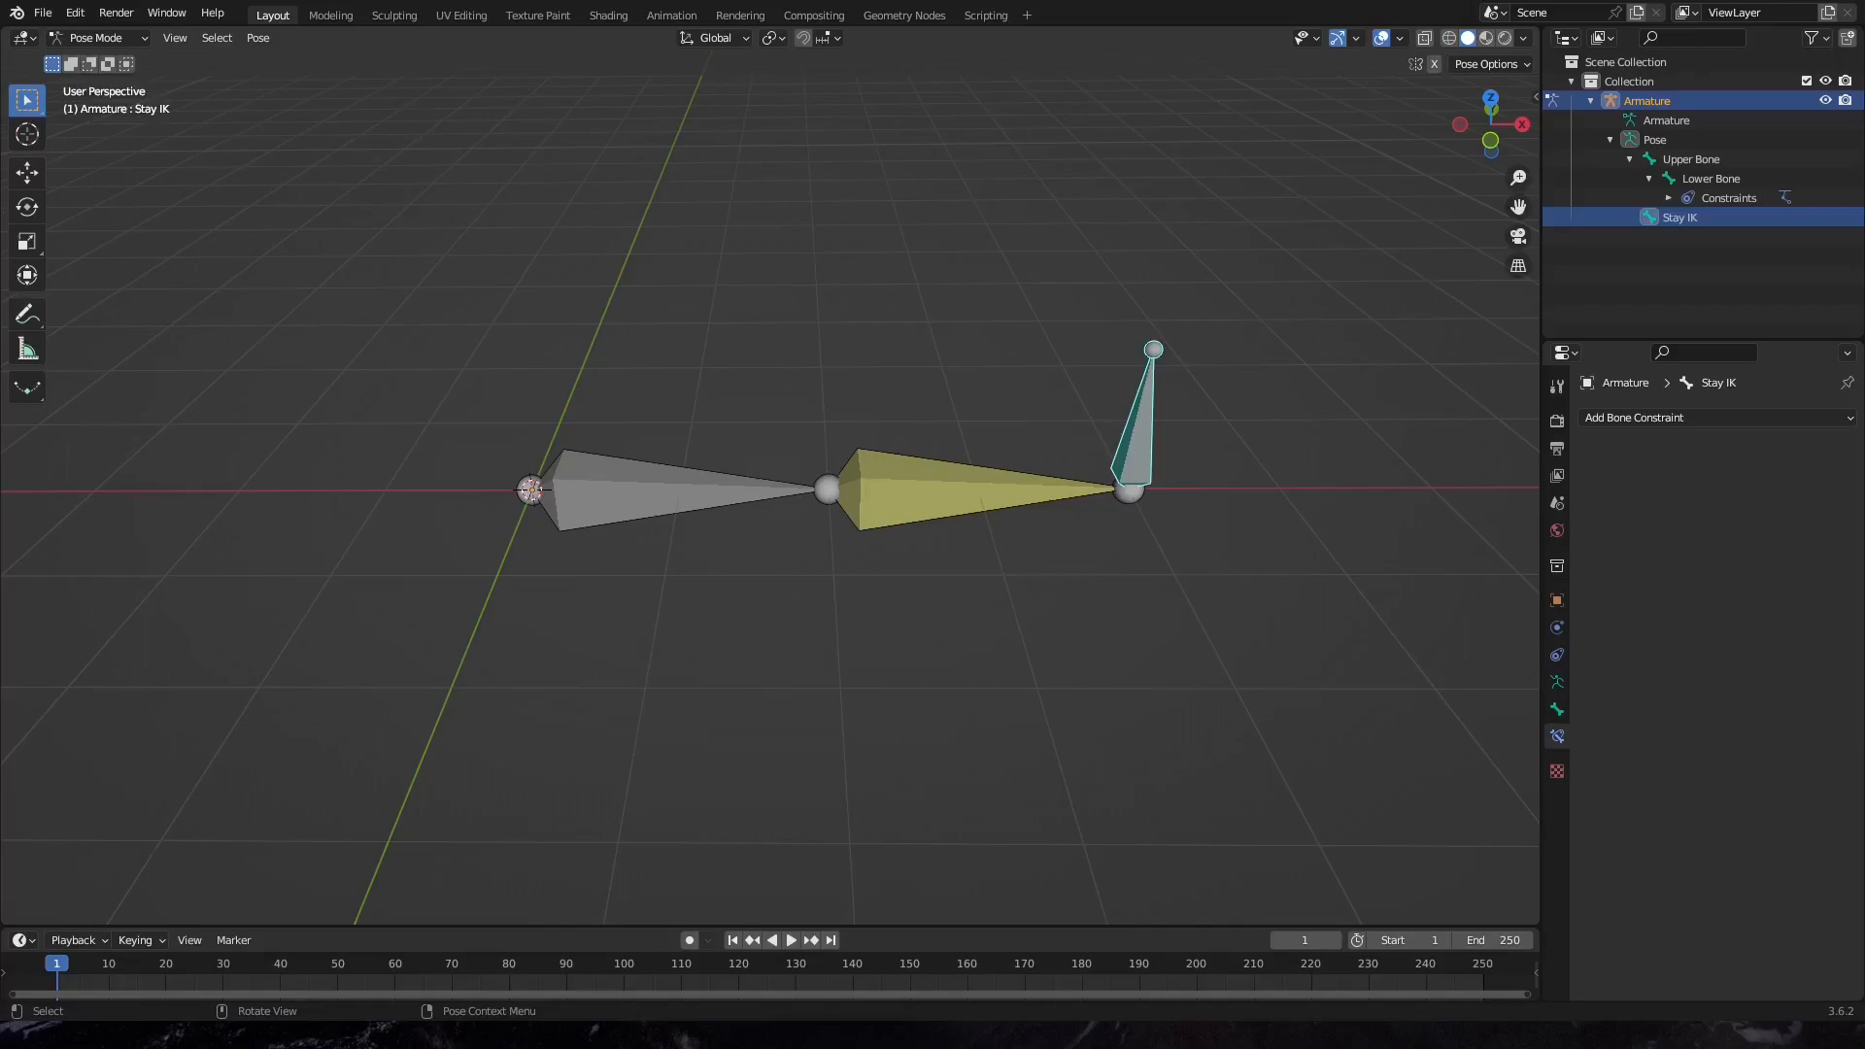
Switch to Object Mode and enable Name and In Front in the armature's viewport display settings
click(96, 38)
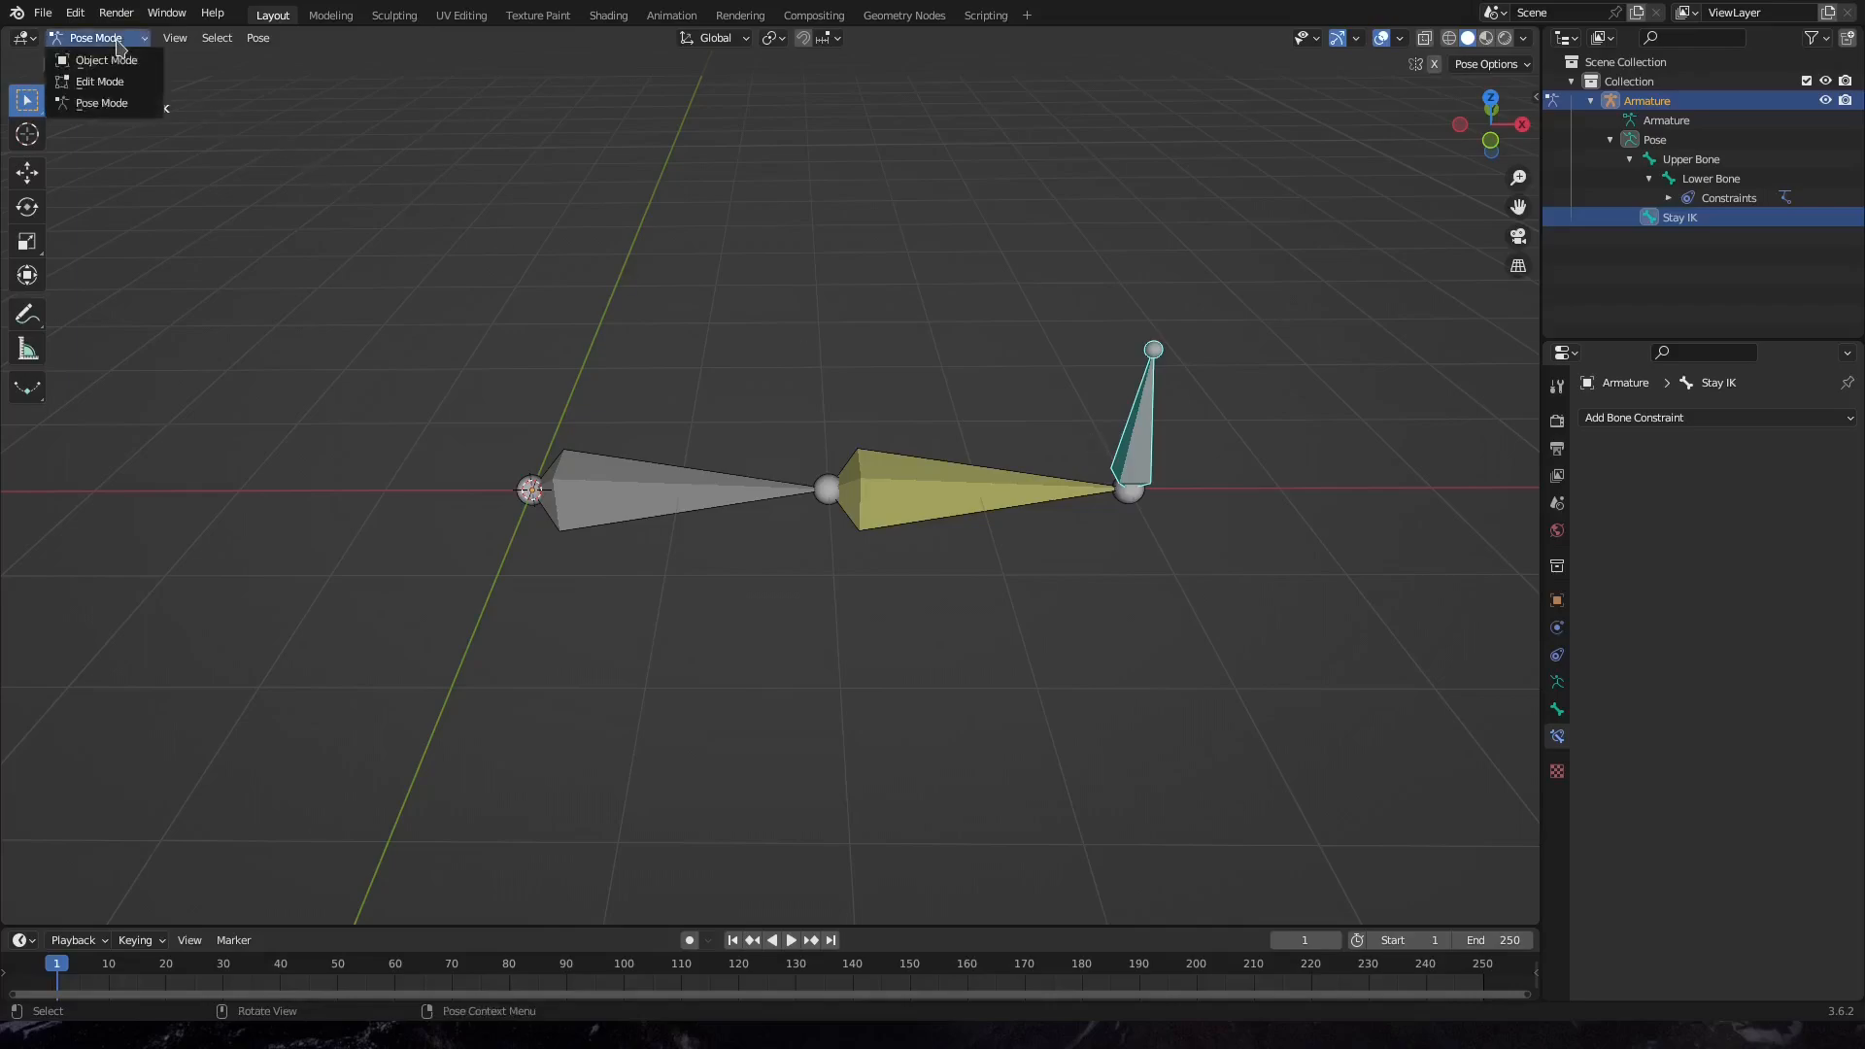
click(115, 61)
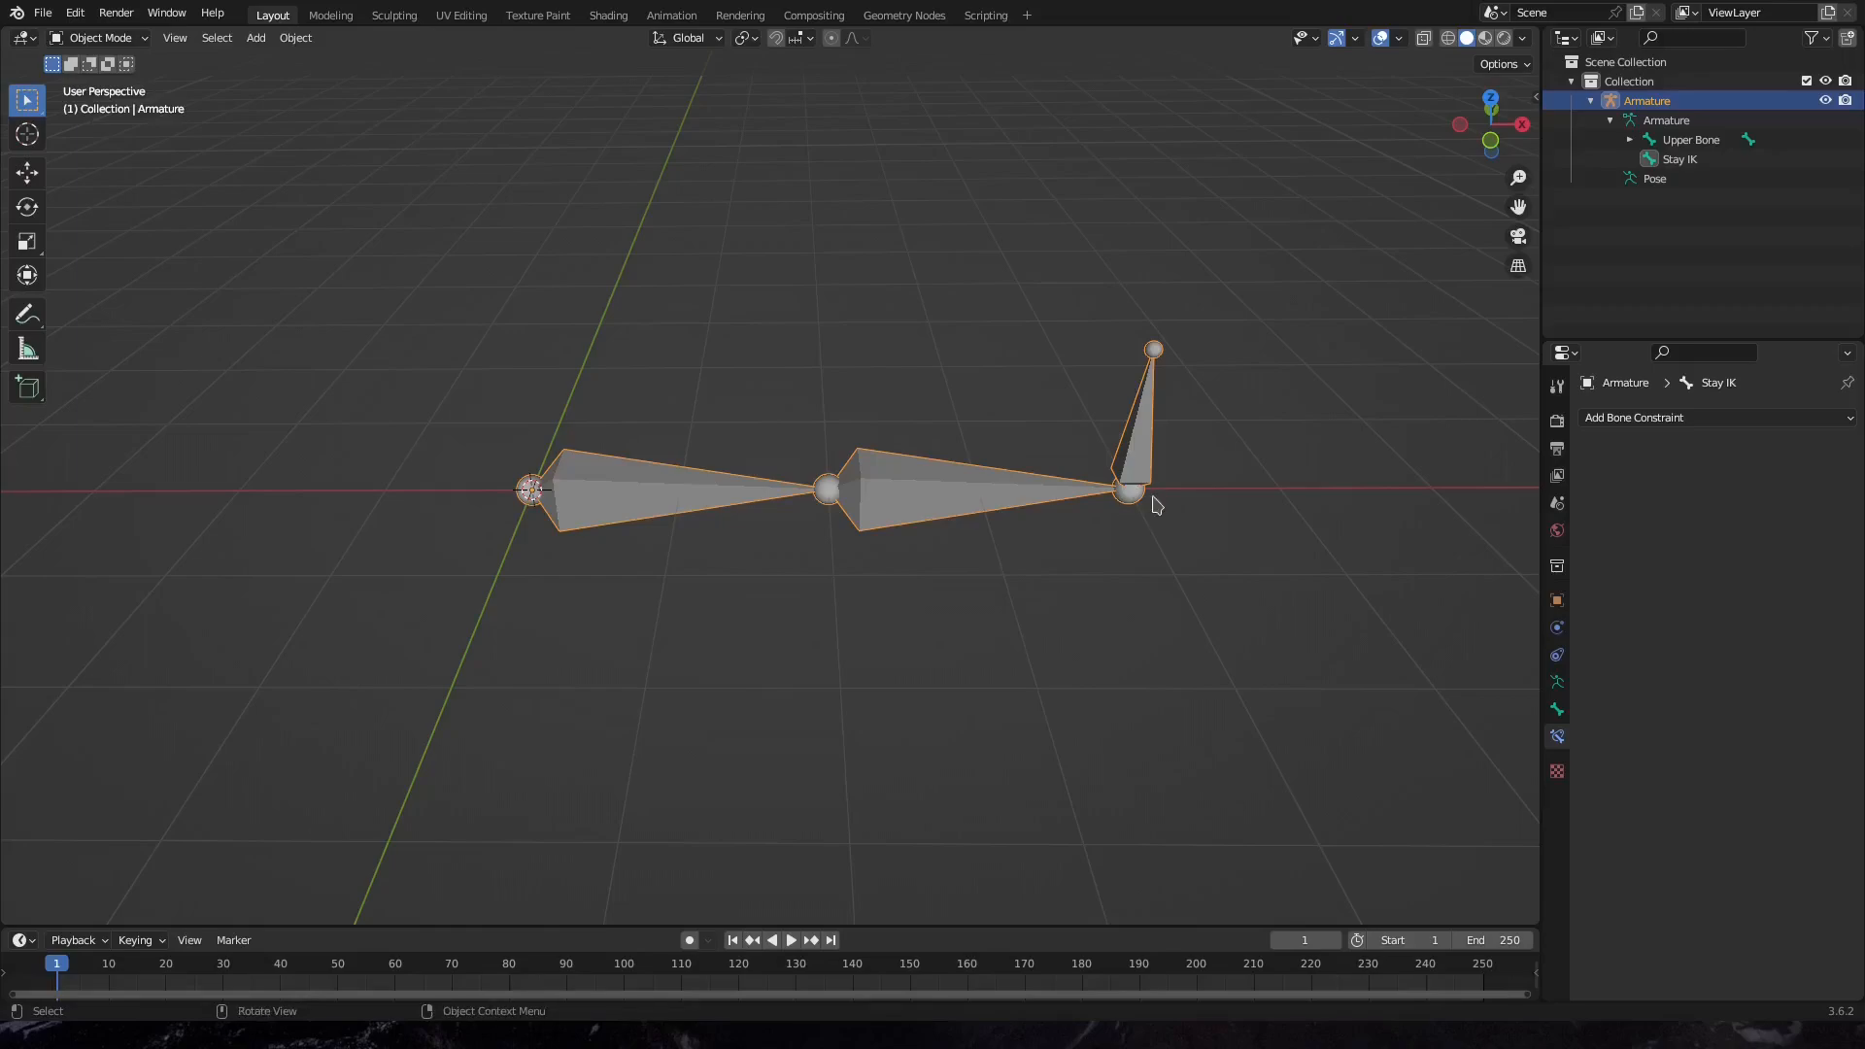
click(1557, 602)
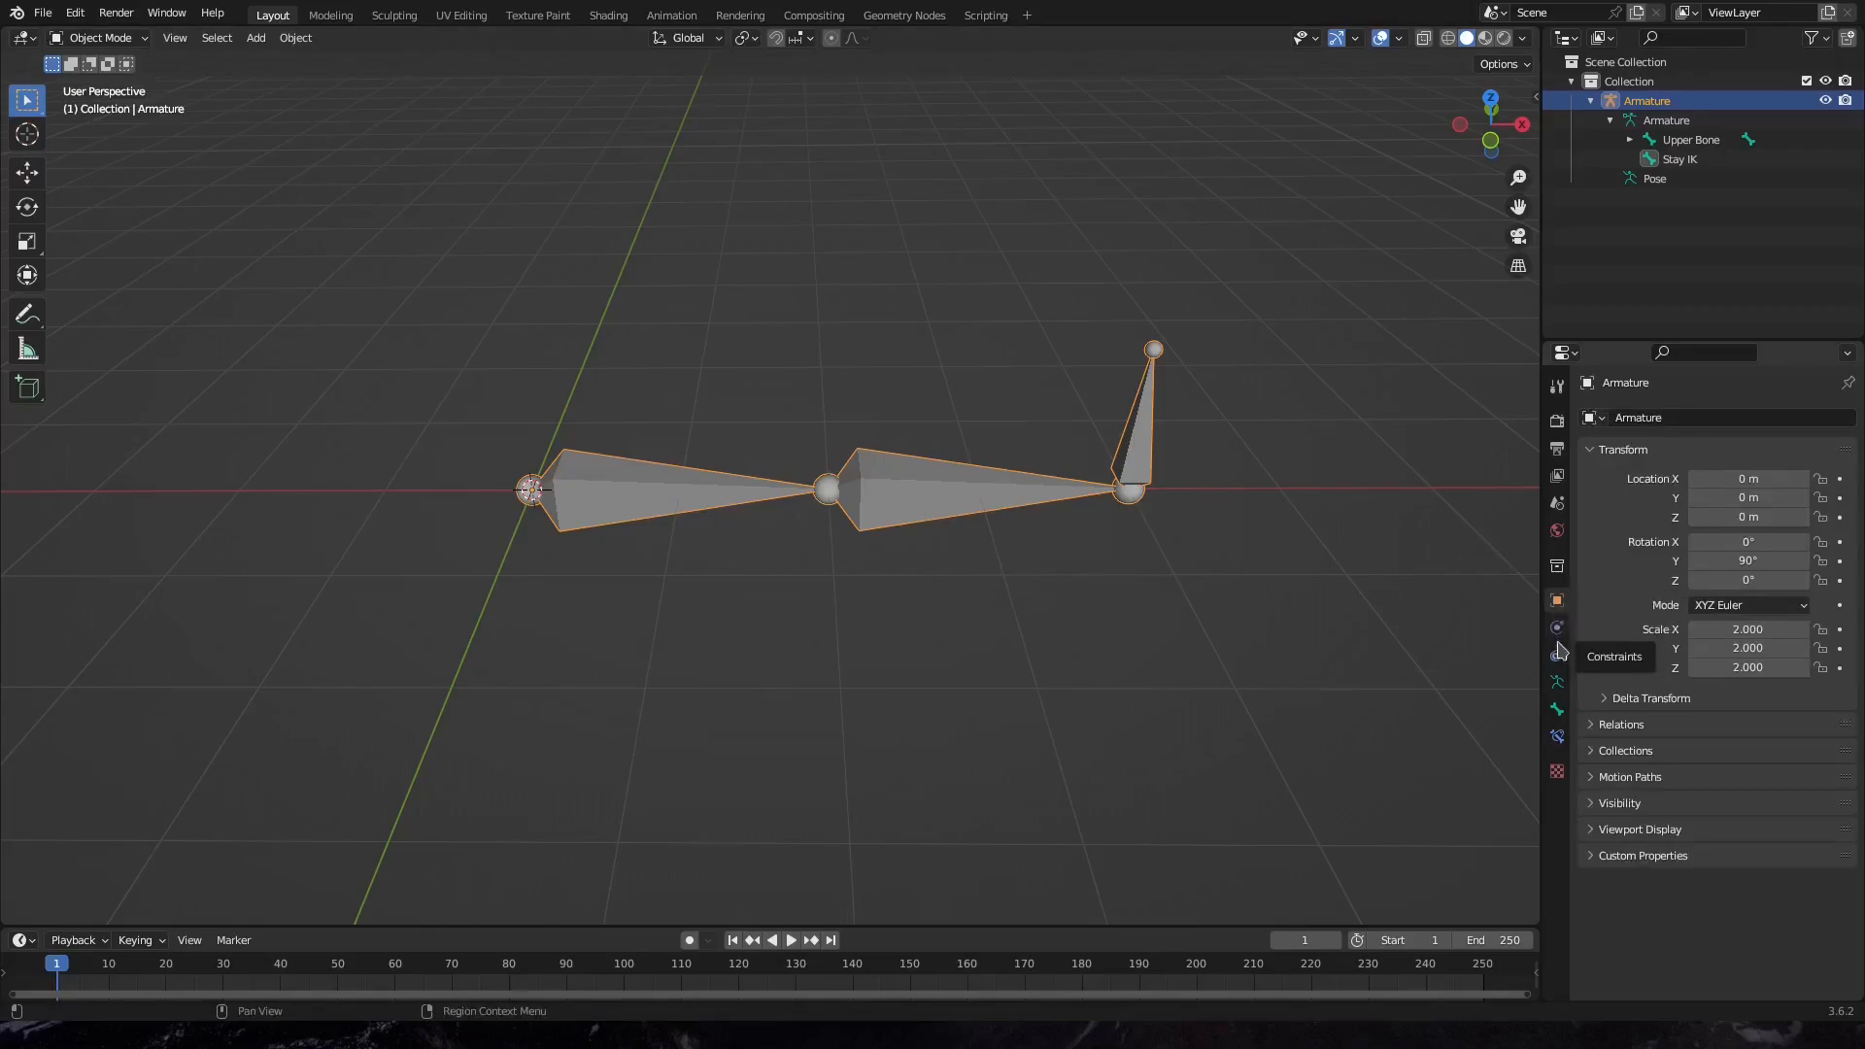
click(1594, 832)
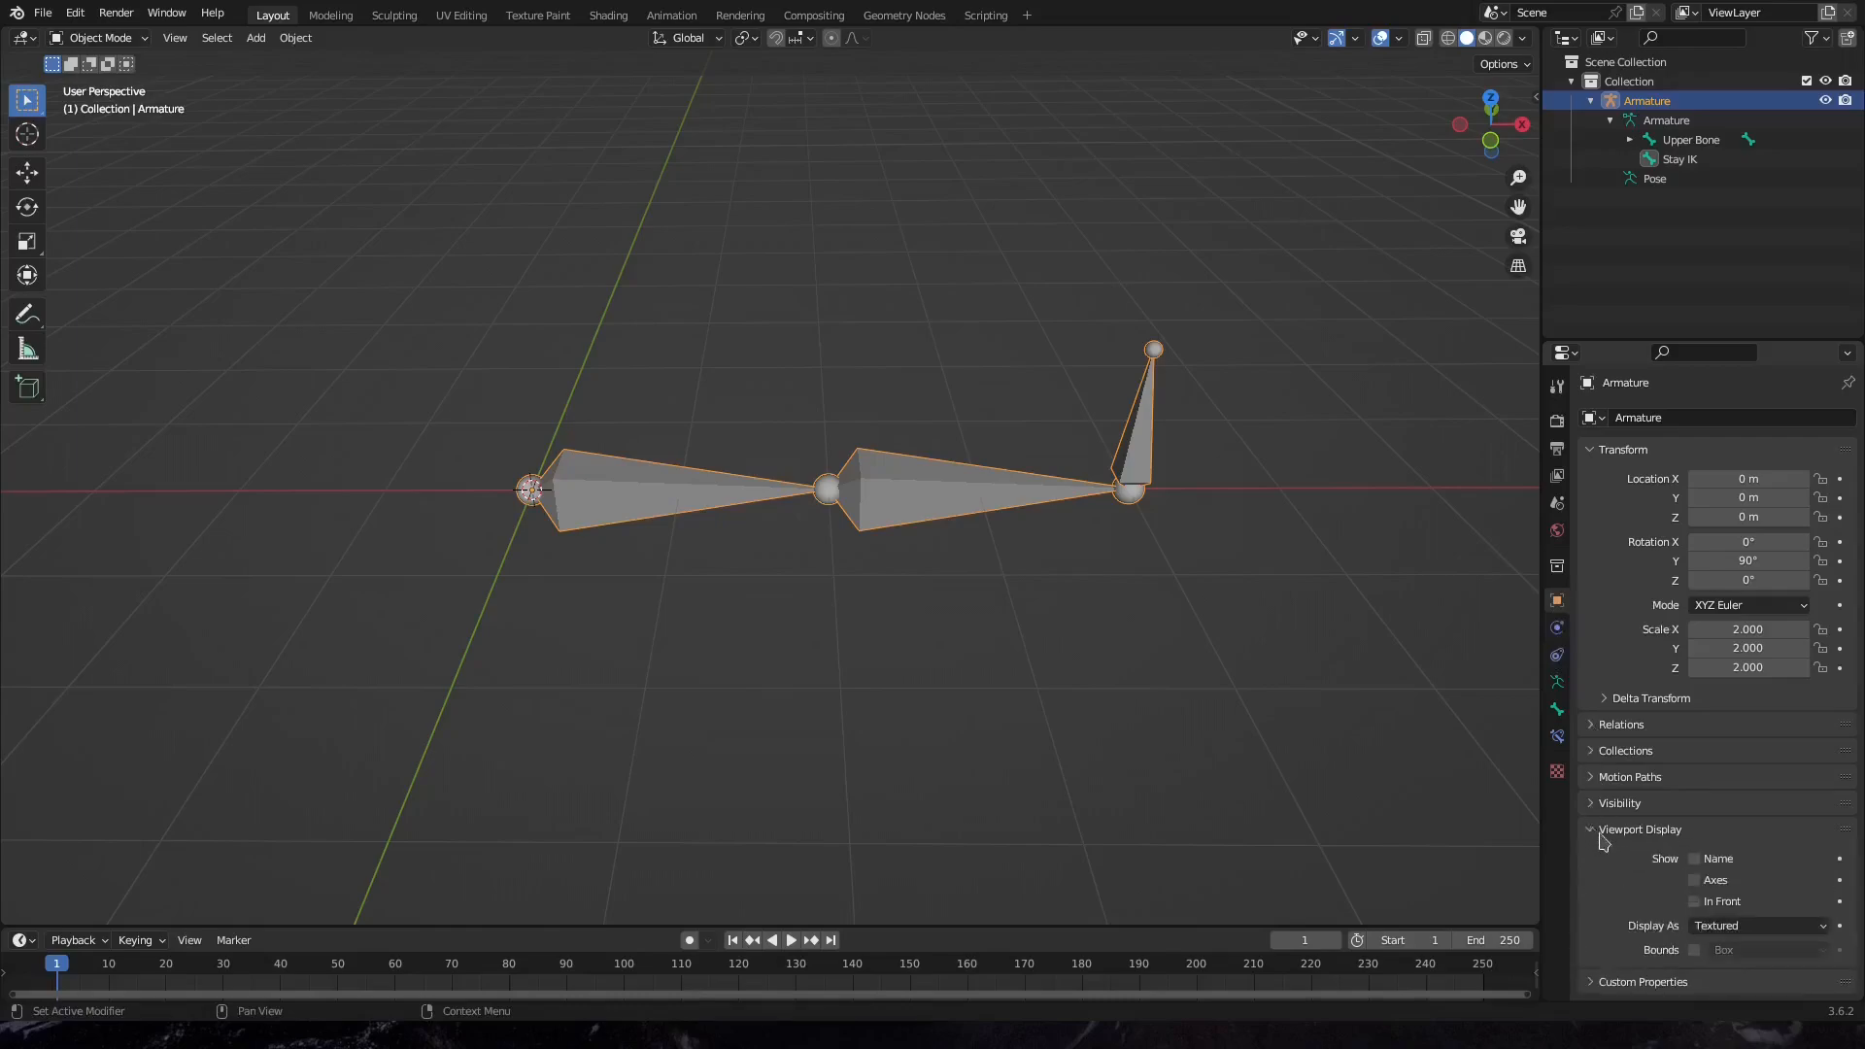
click(1696, 860)
click(1695, 902)
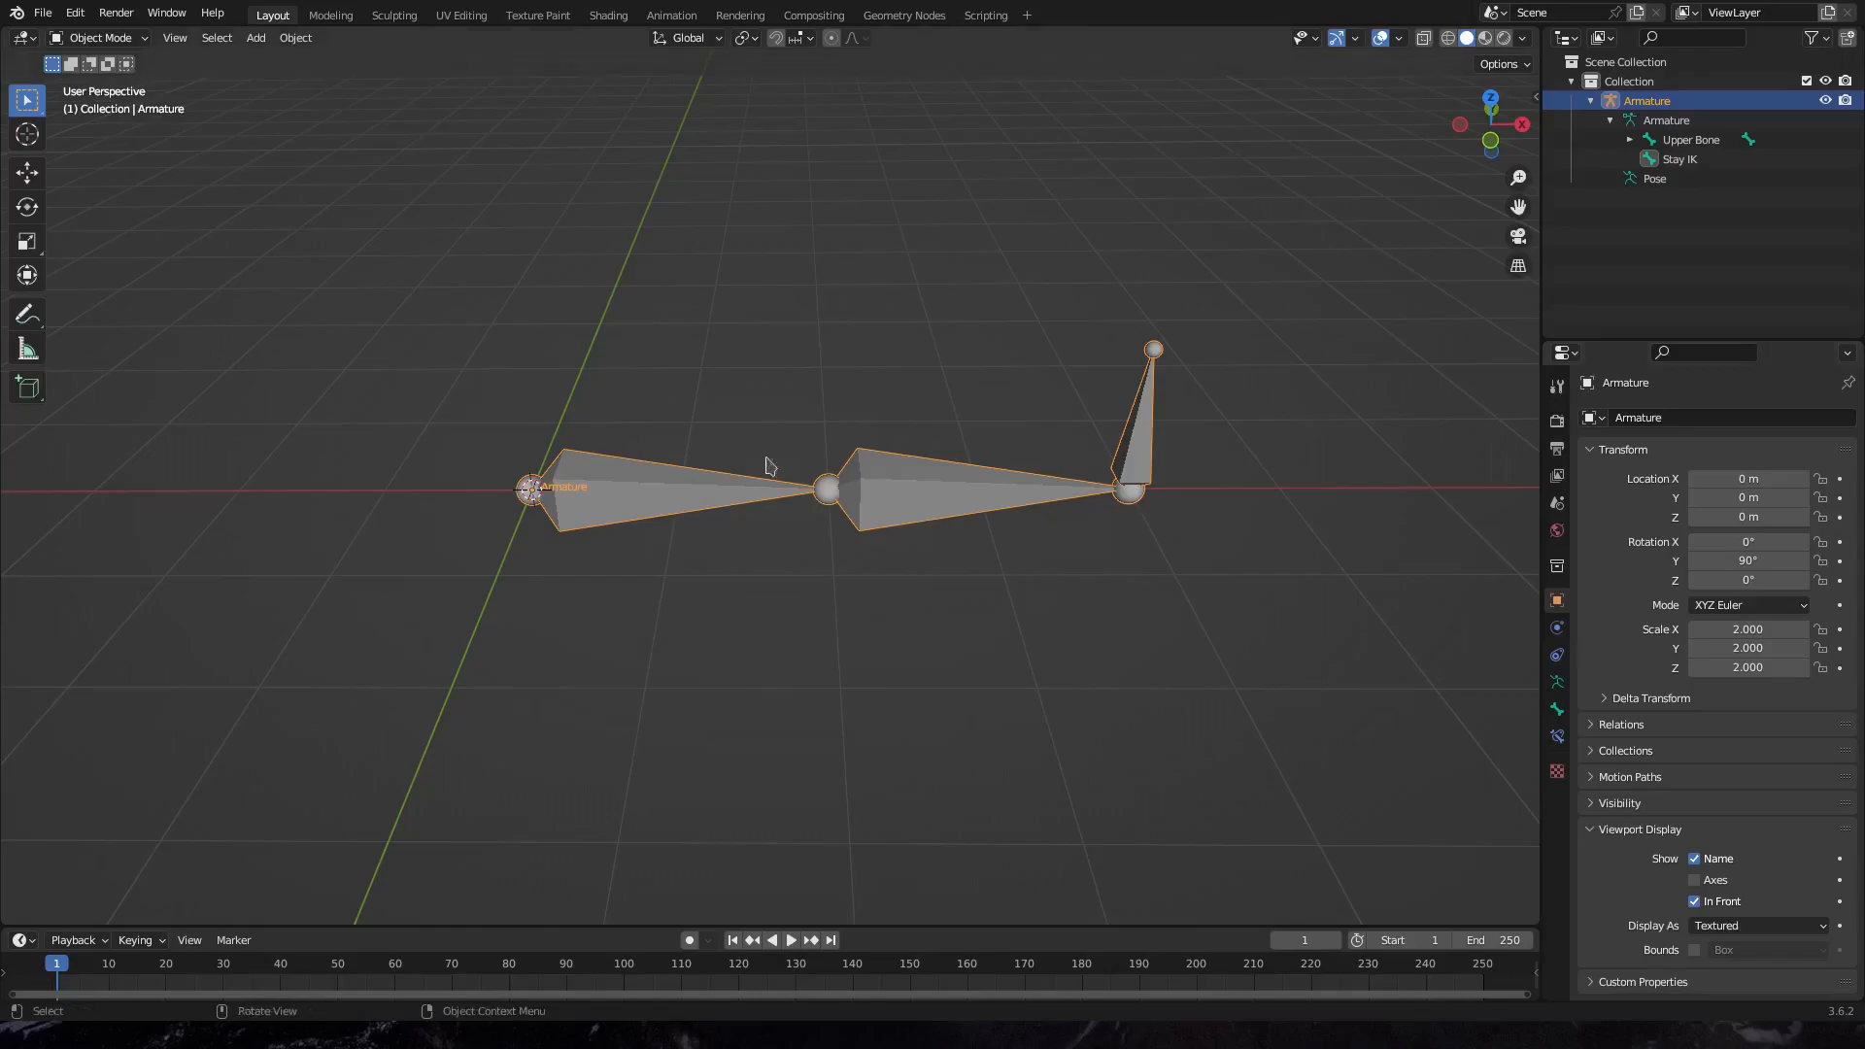
Add a cube at the armature's origin and scale it to 0.2 on Y and Z, leaving X out
key(shift+a)
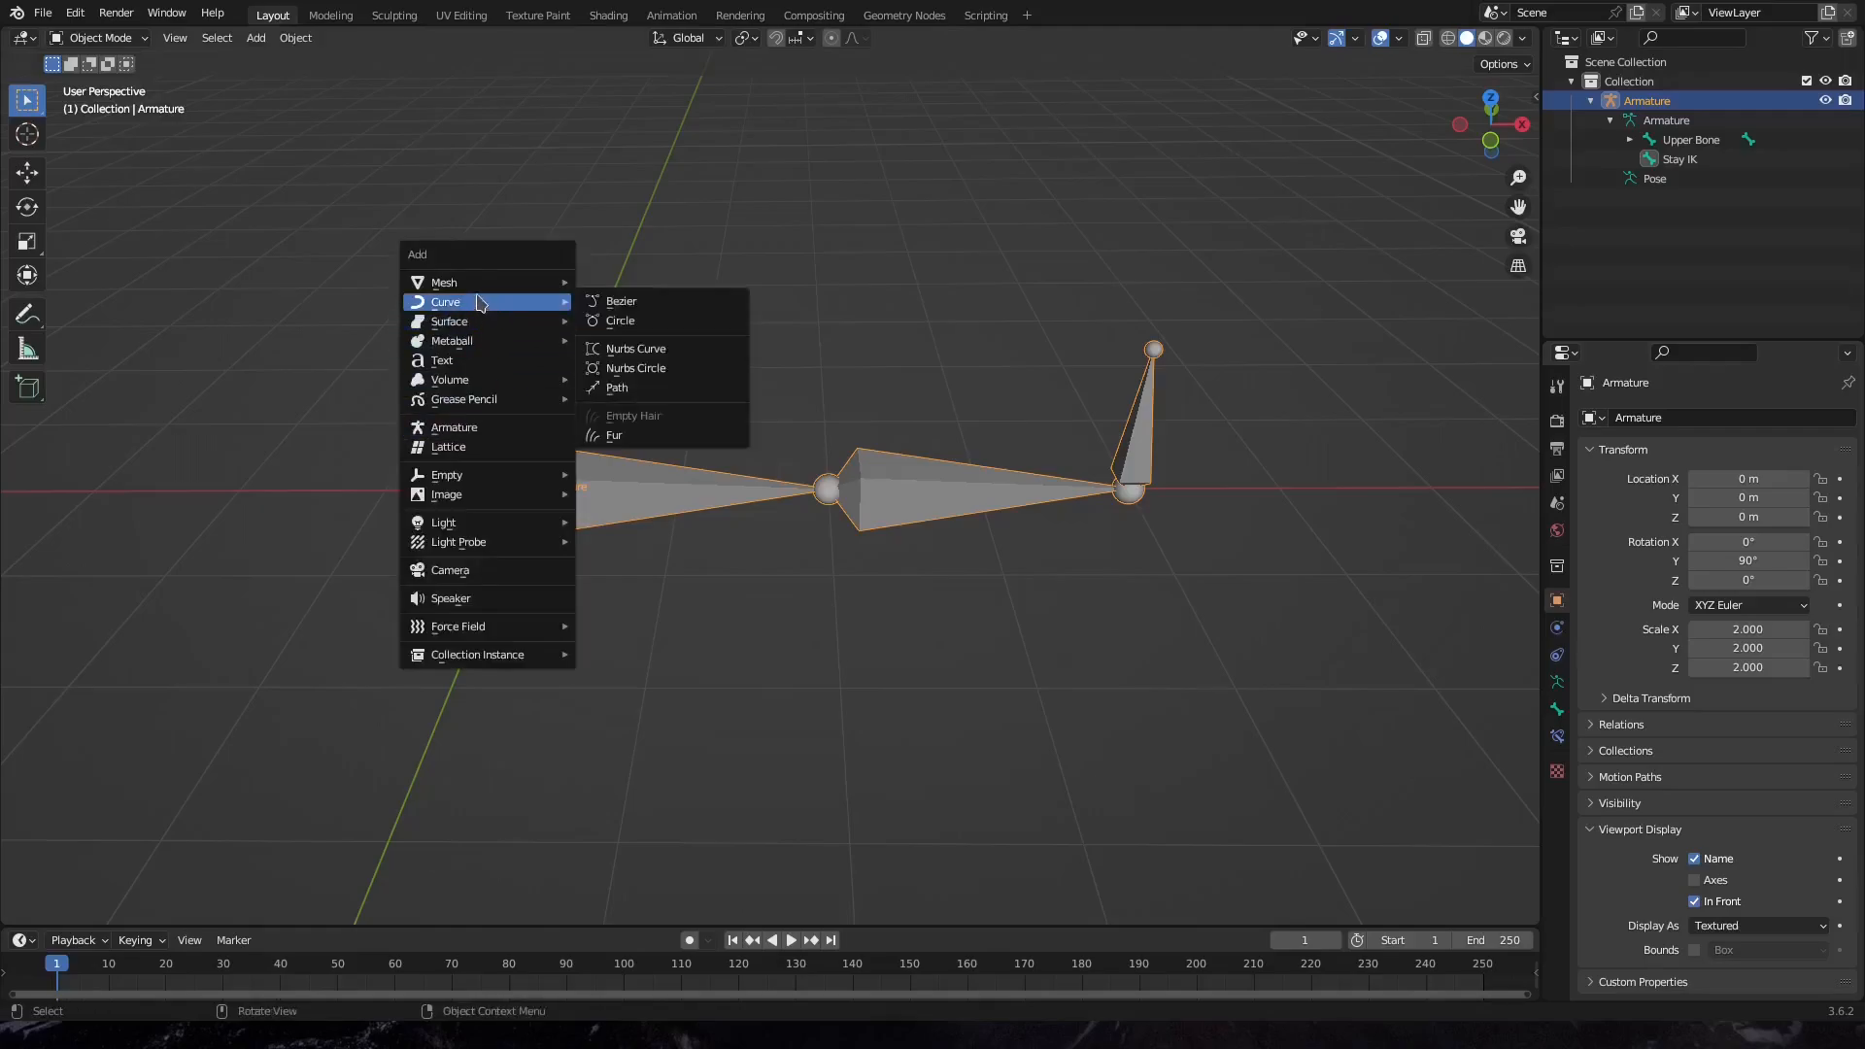
click(595, 301)
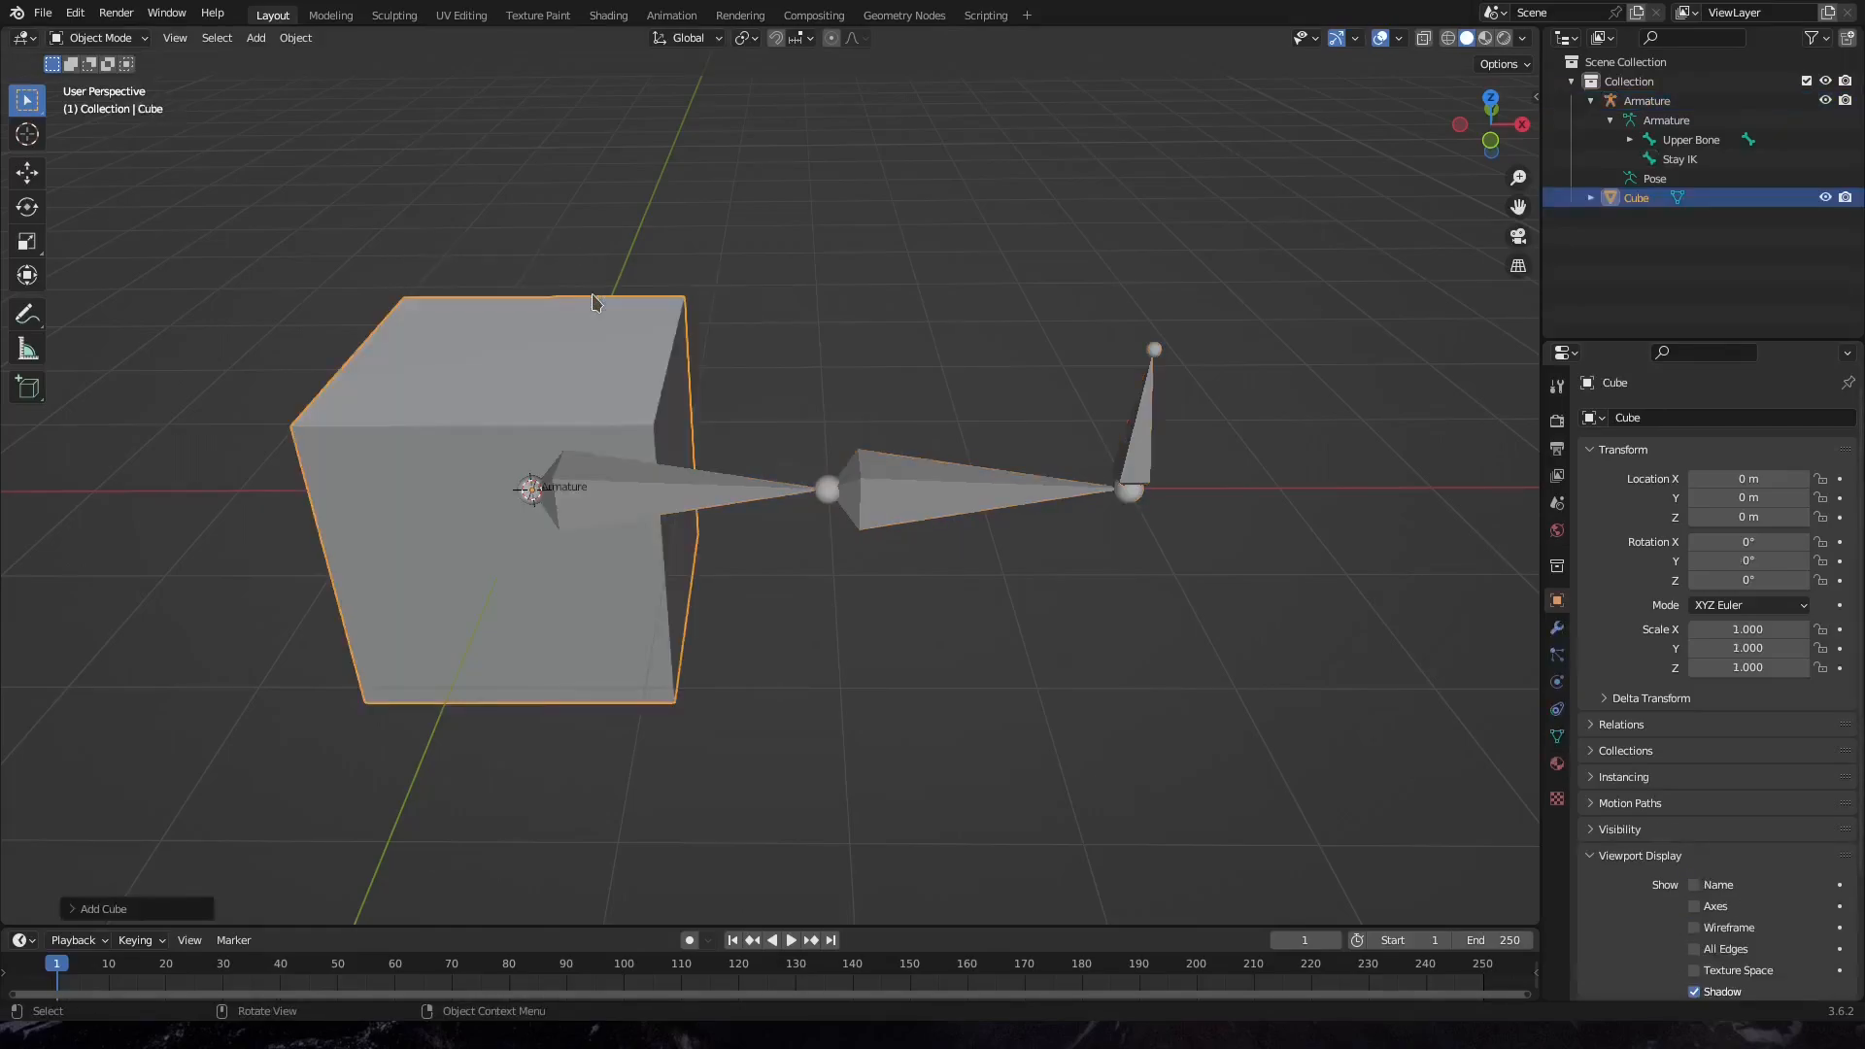
key(s)
key(shift+x)
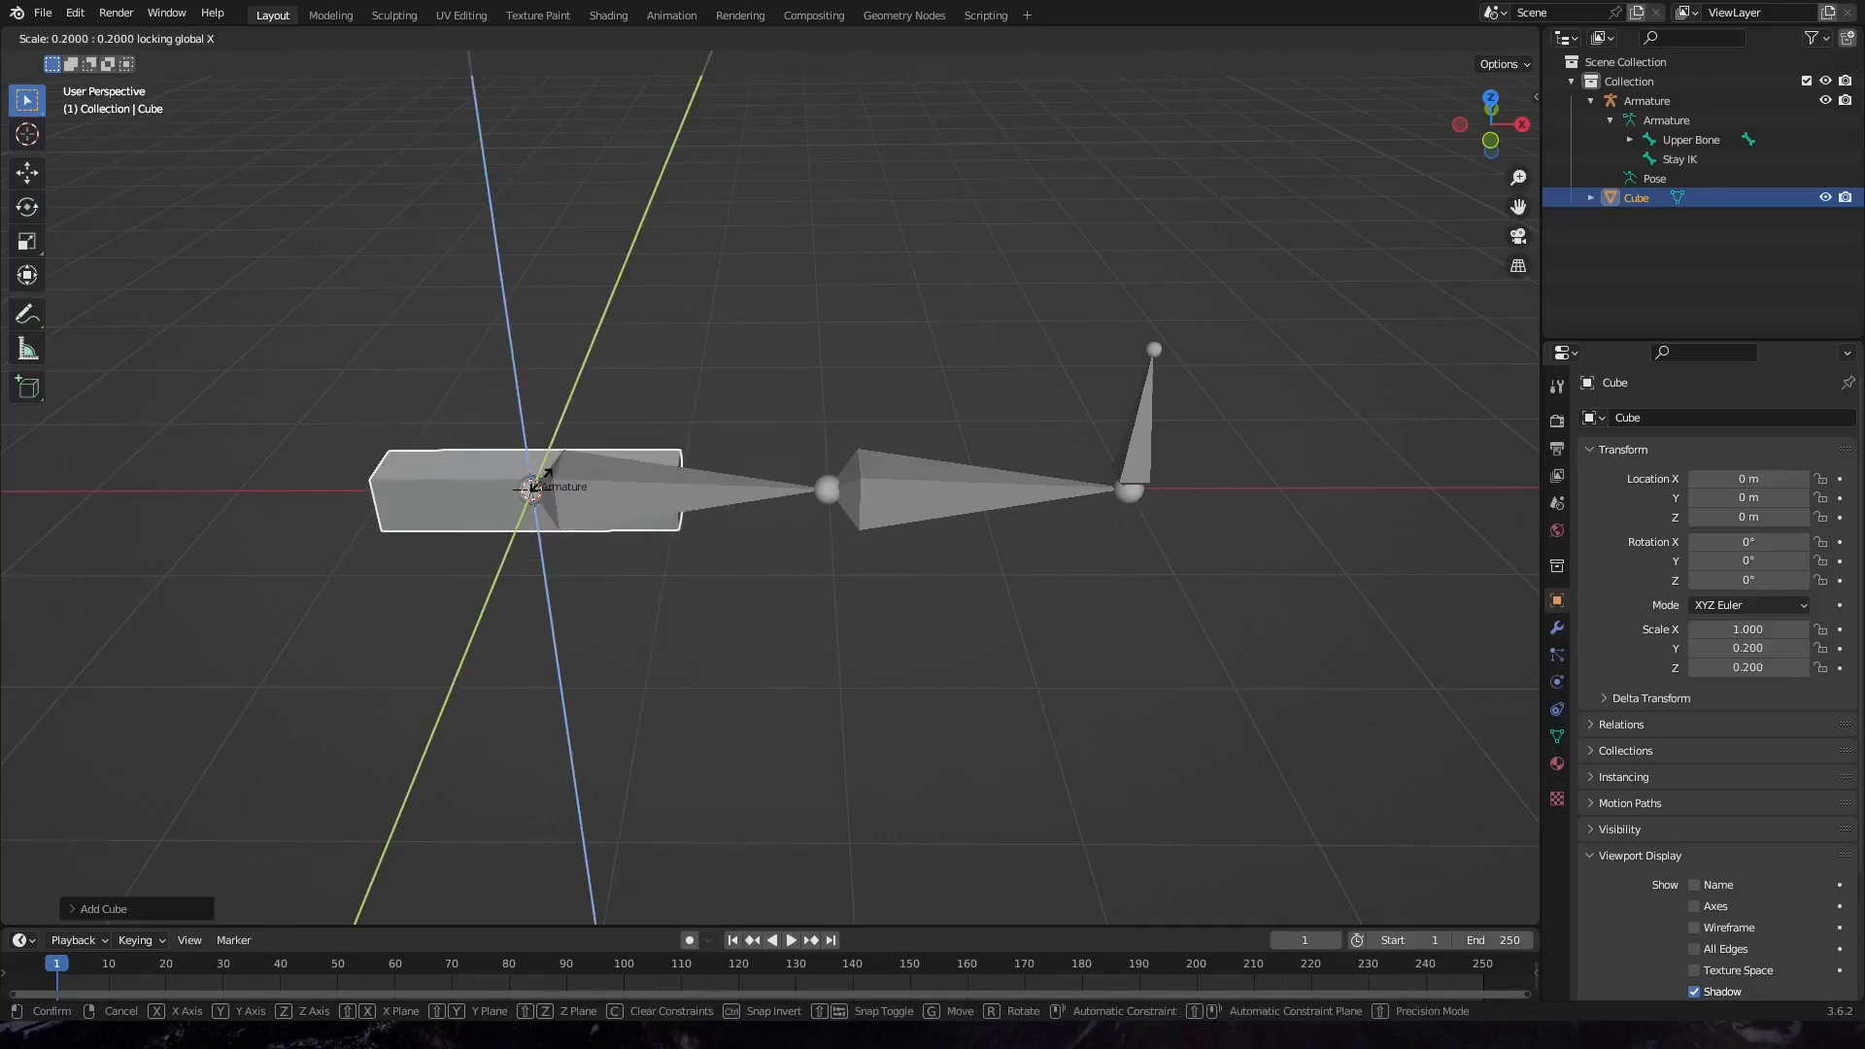
click(533, 486)
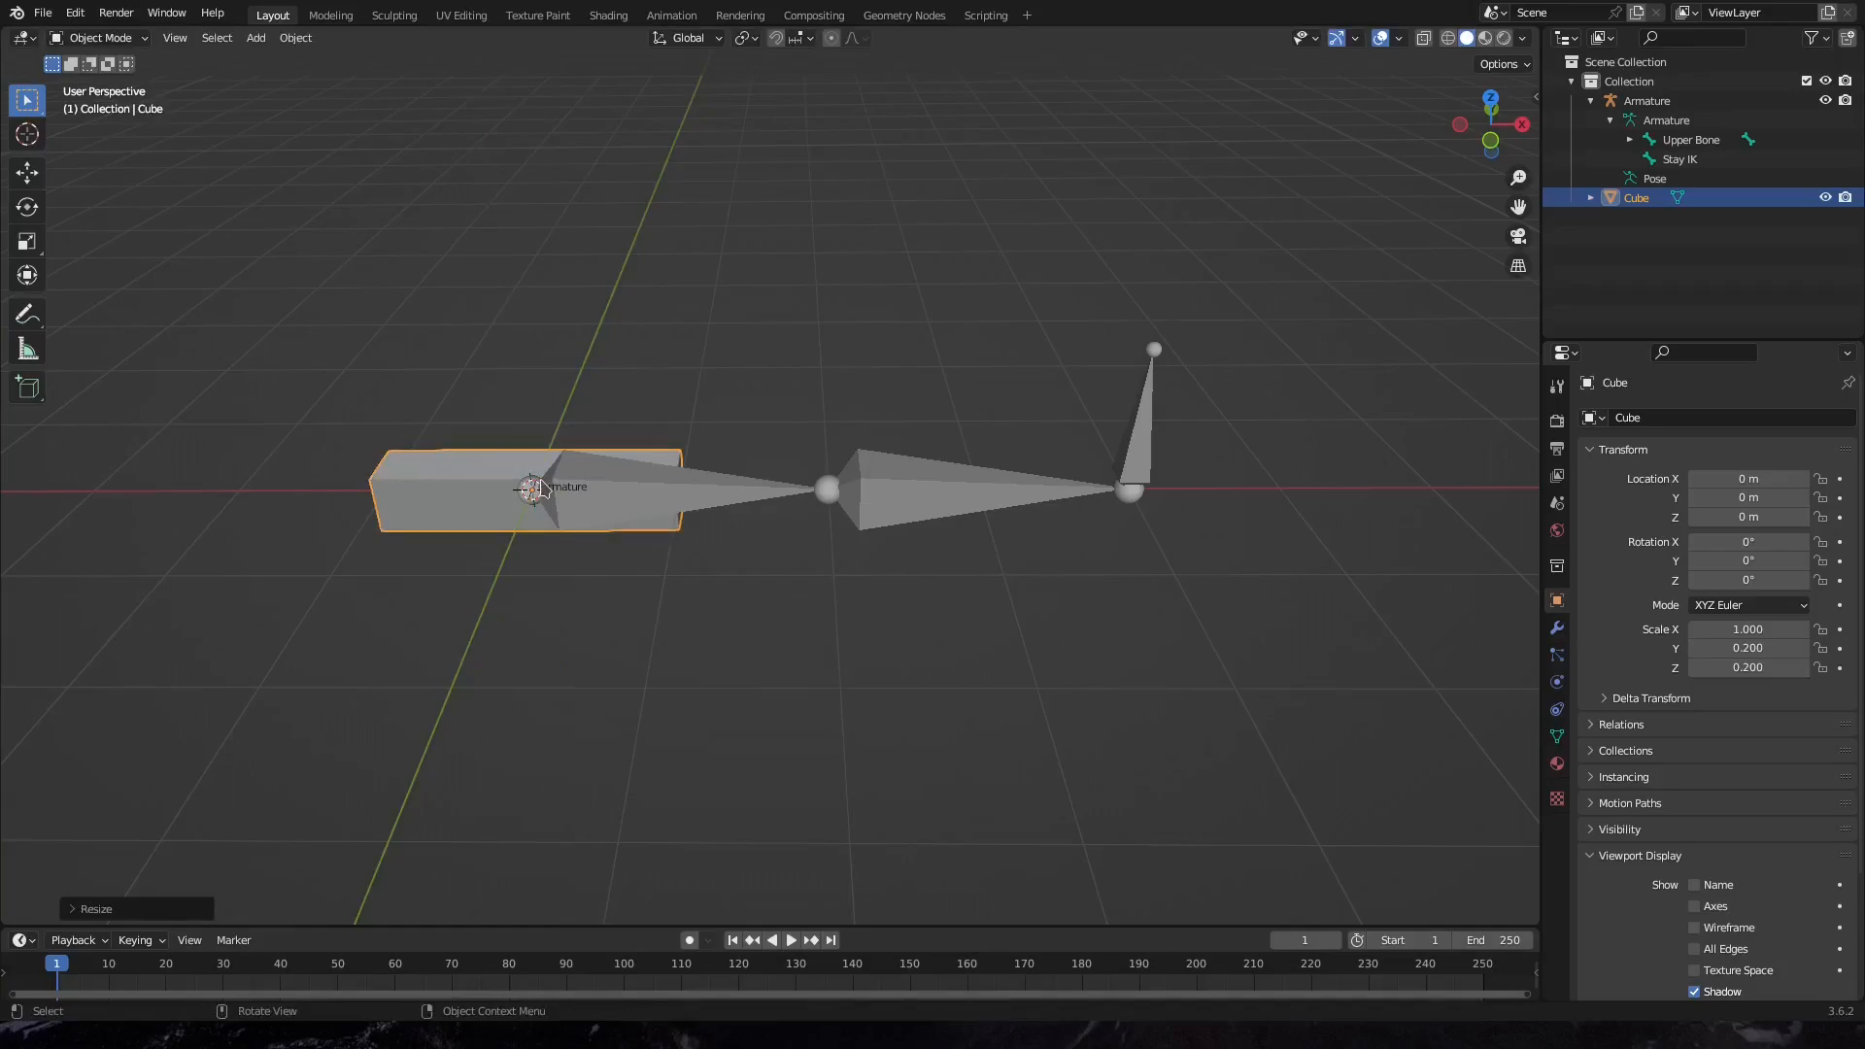
Move the scaled cube 1 m along the X axis so it encloses the upper bone
key(g)
key(x)
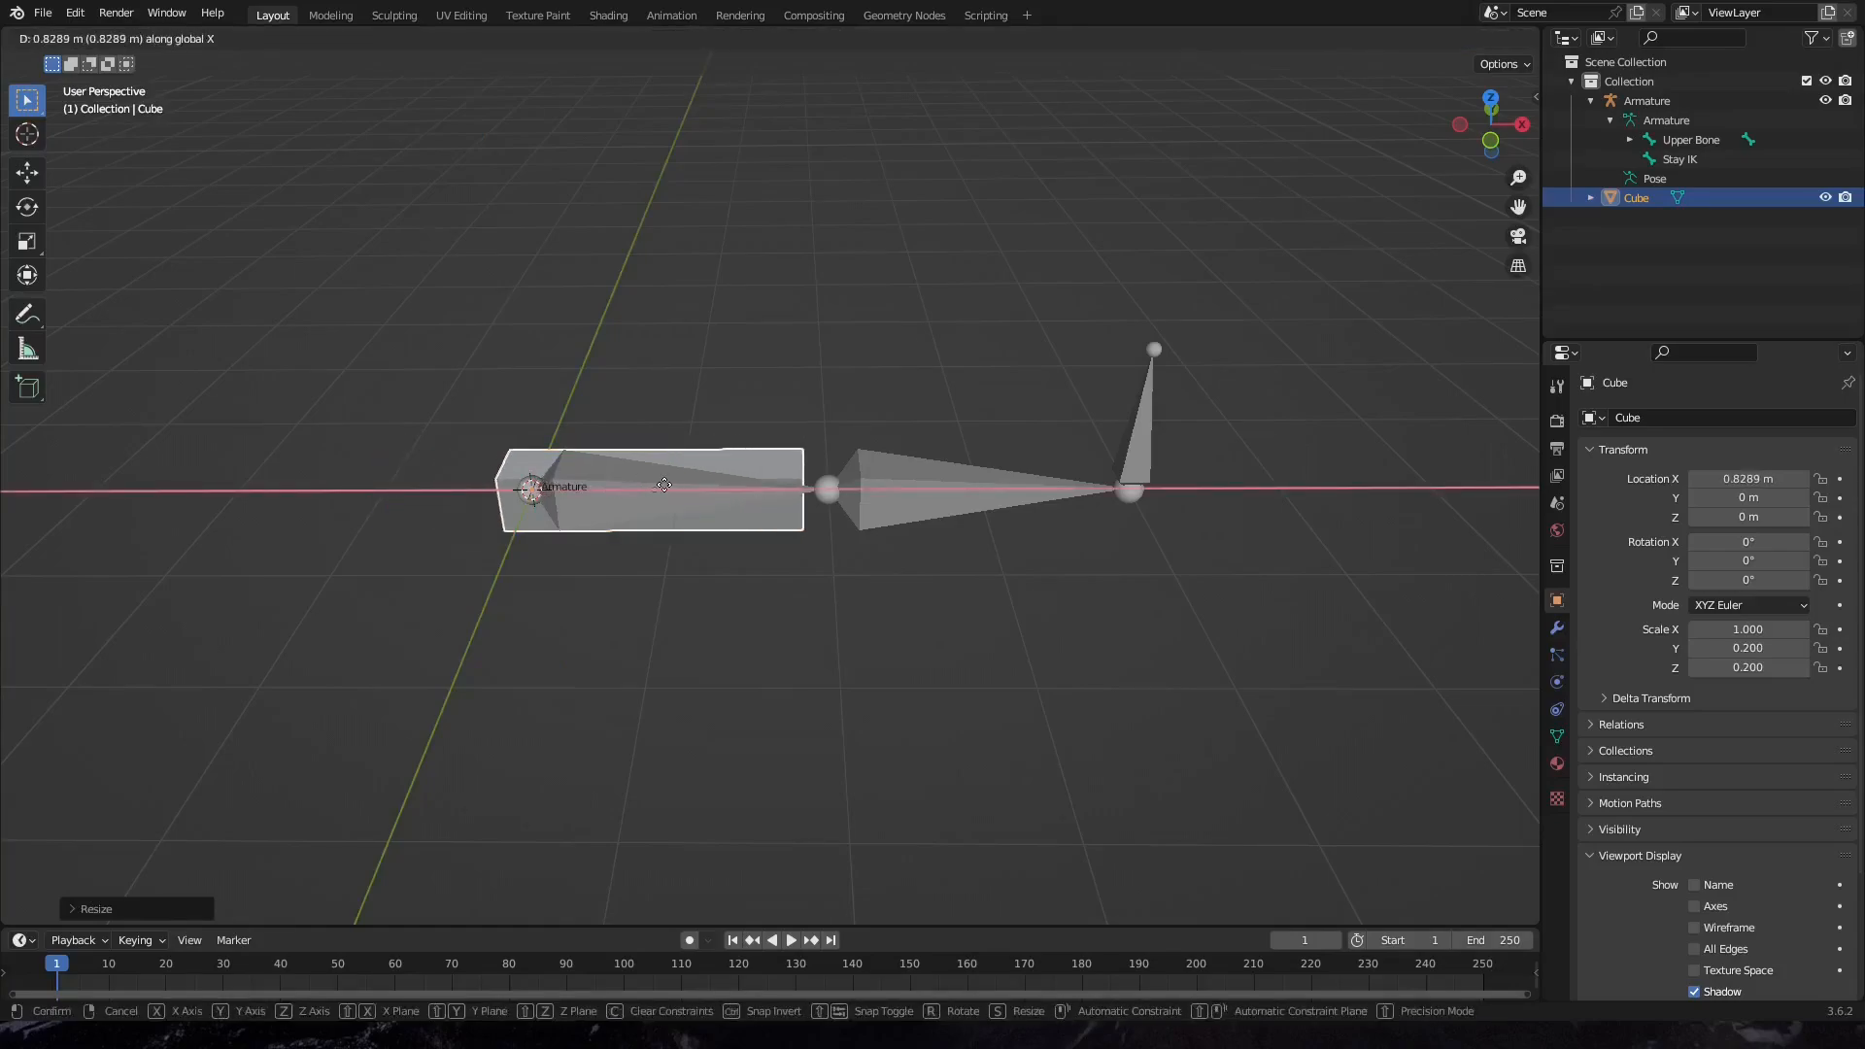
key(ctrl)
click(664, 485)
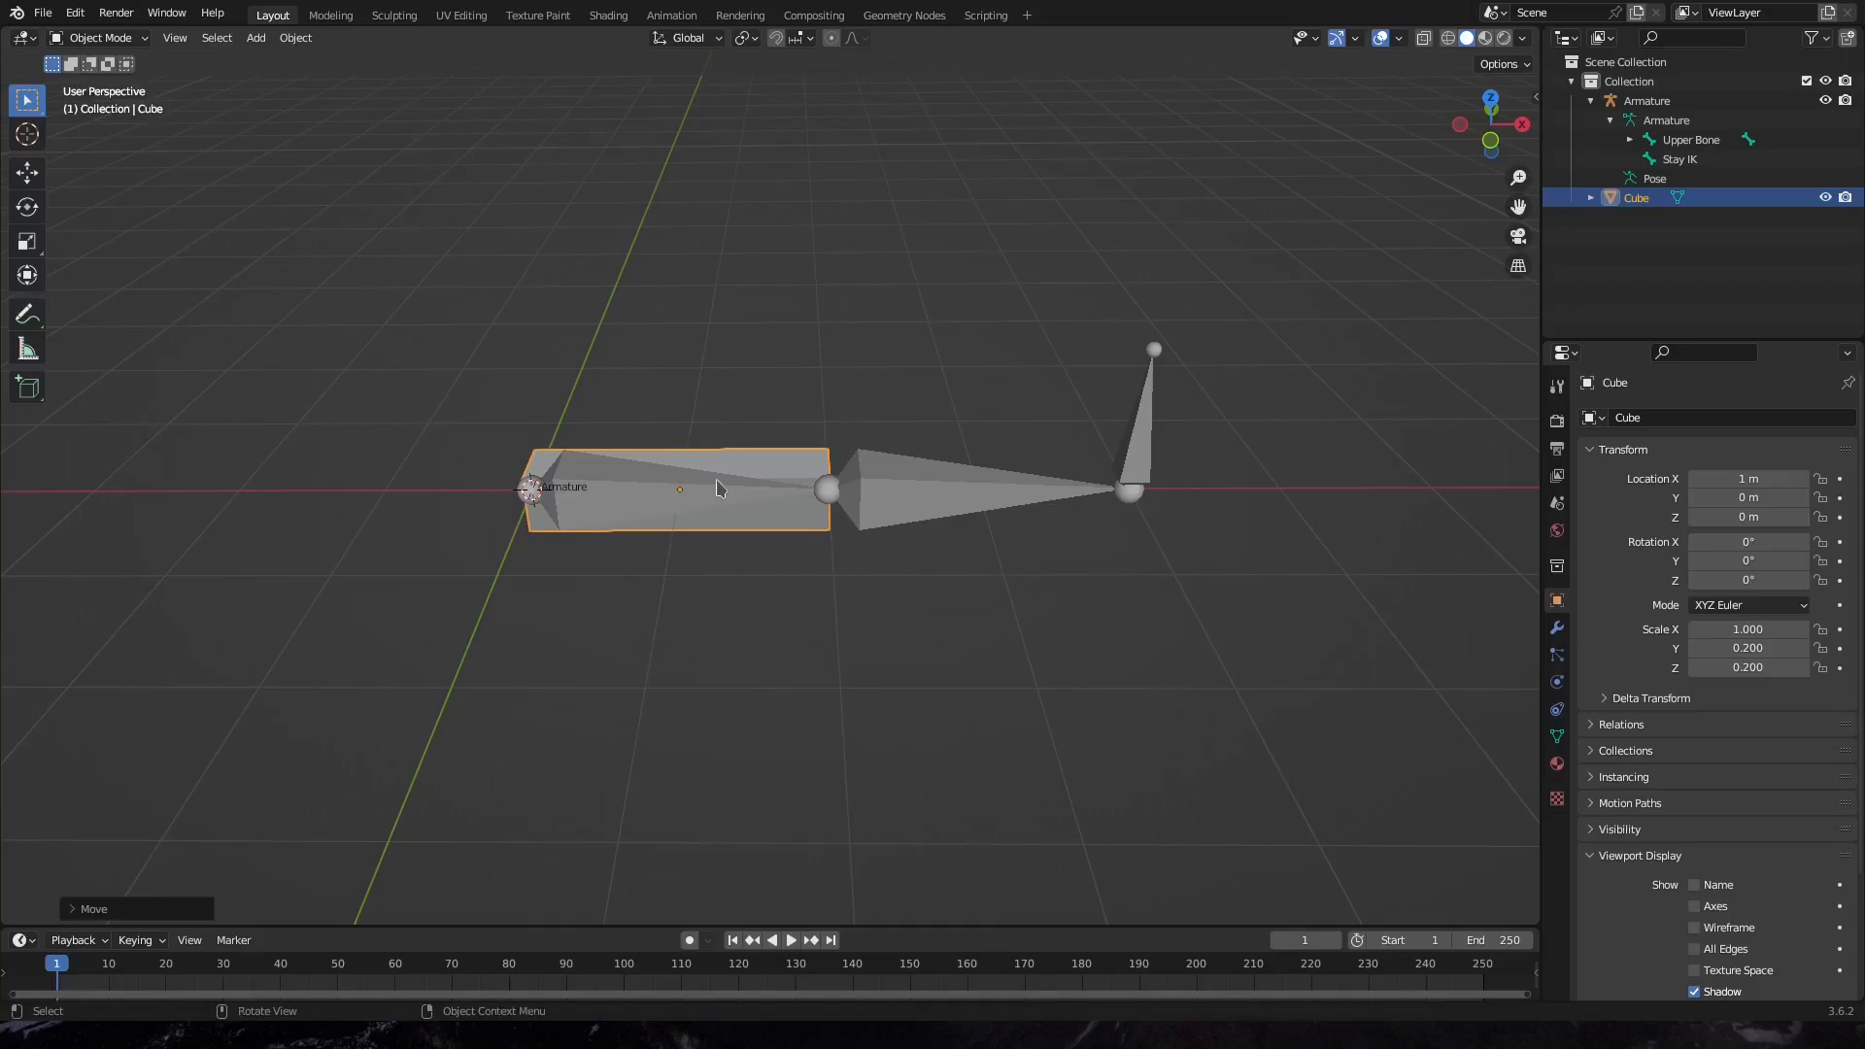
Duplicate the cube and place the copy 2 m further along the X axis, over the lower bone
key(shift+d)
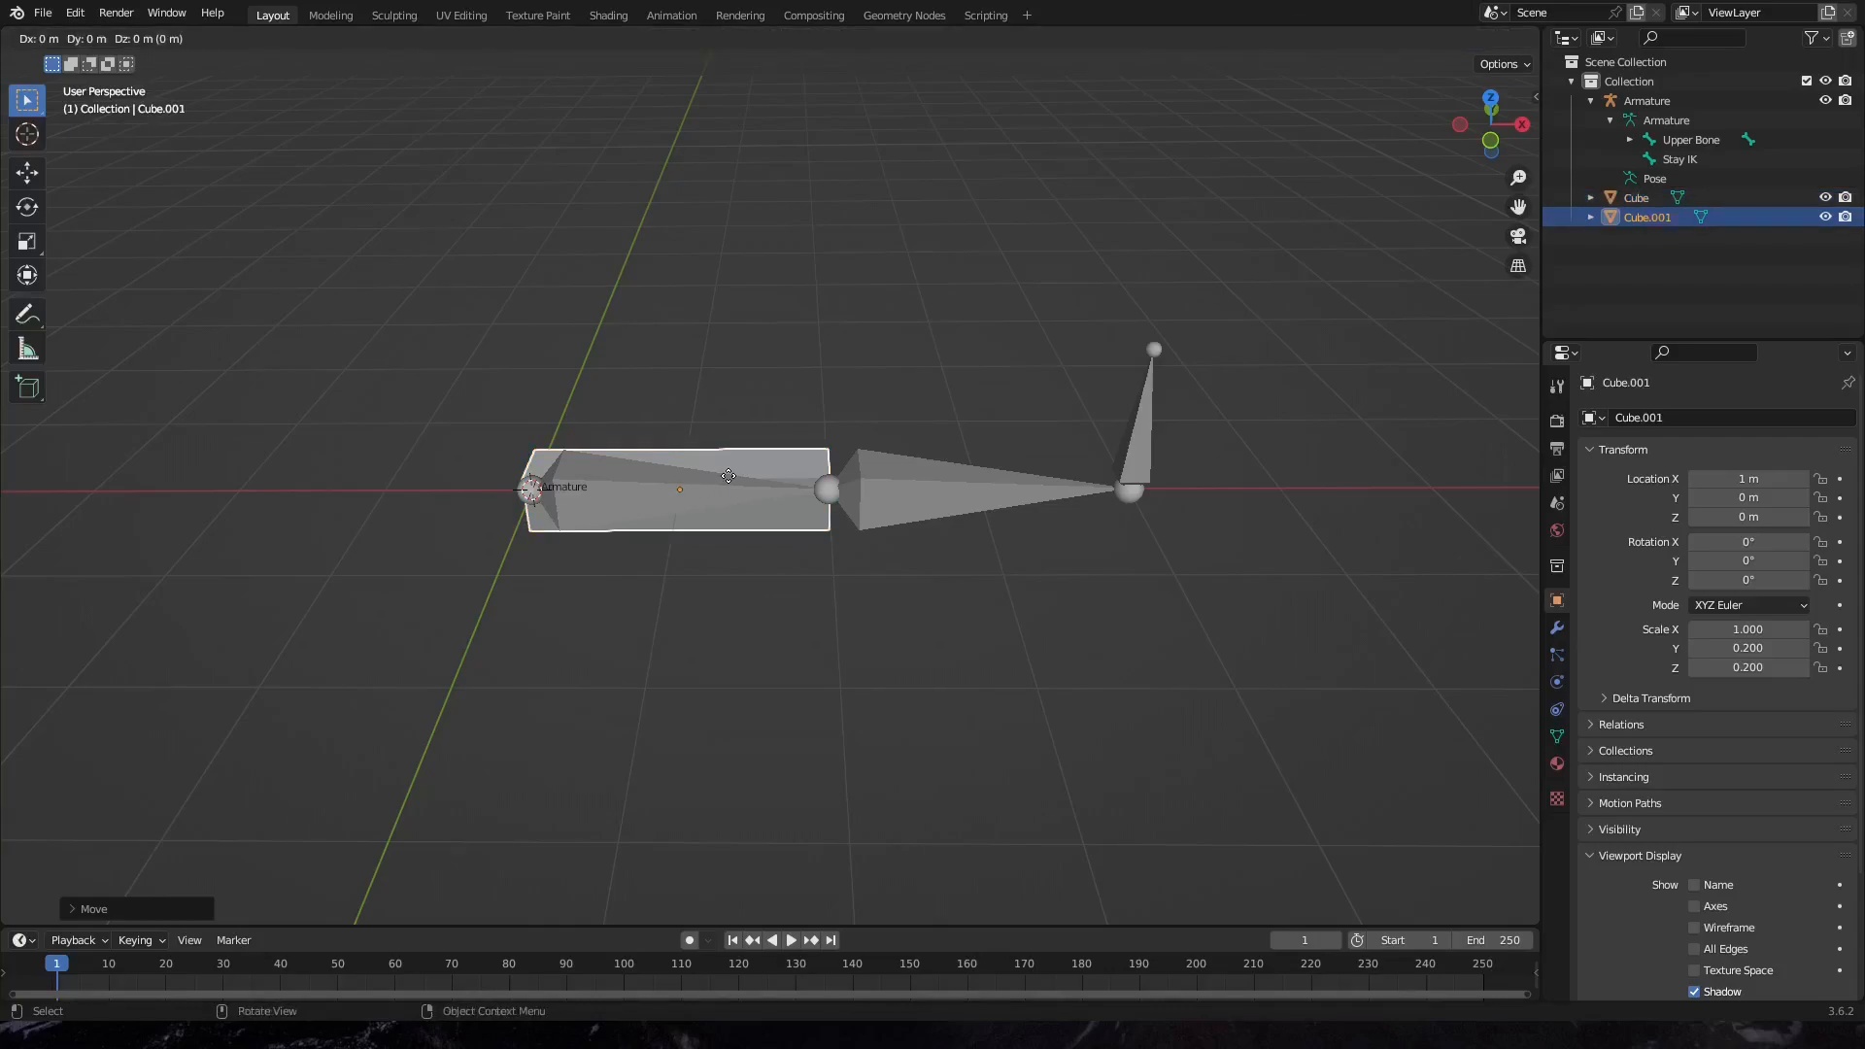
key(x)
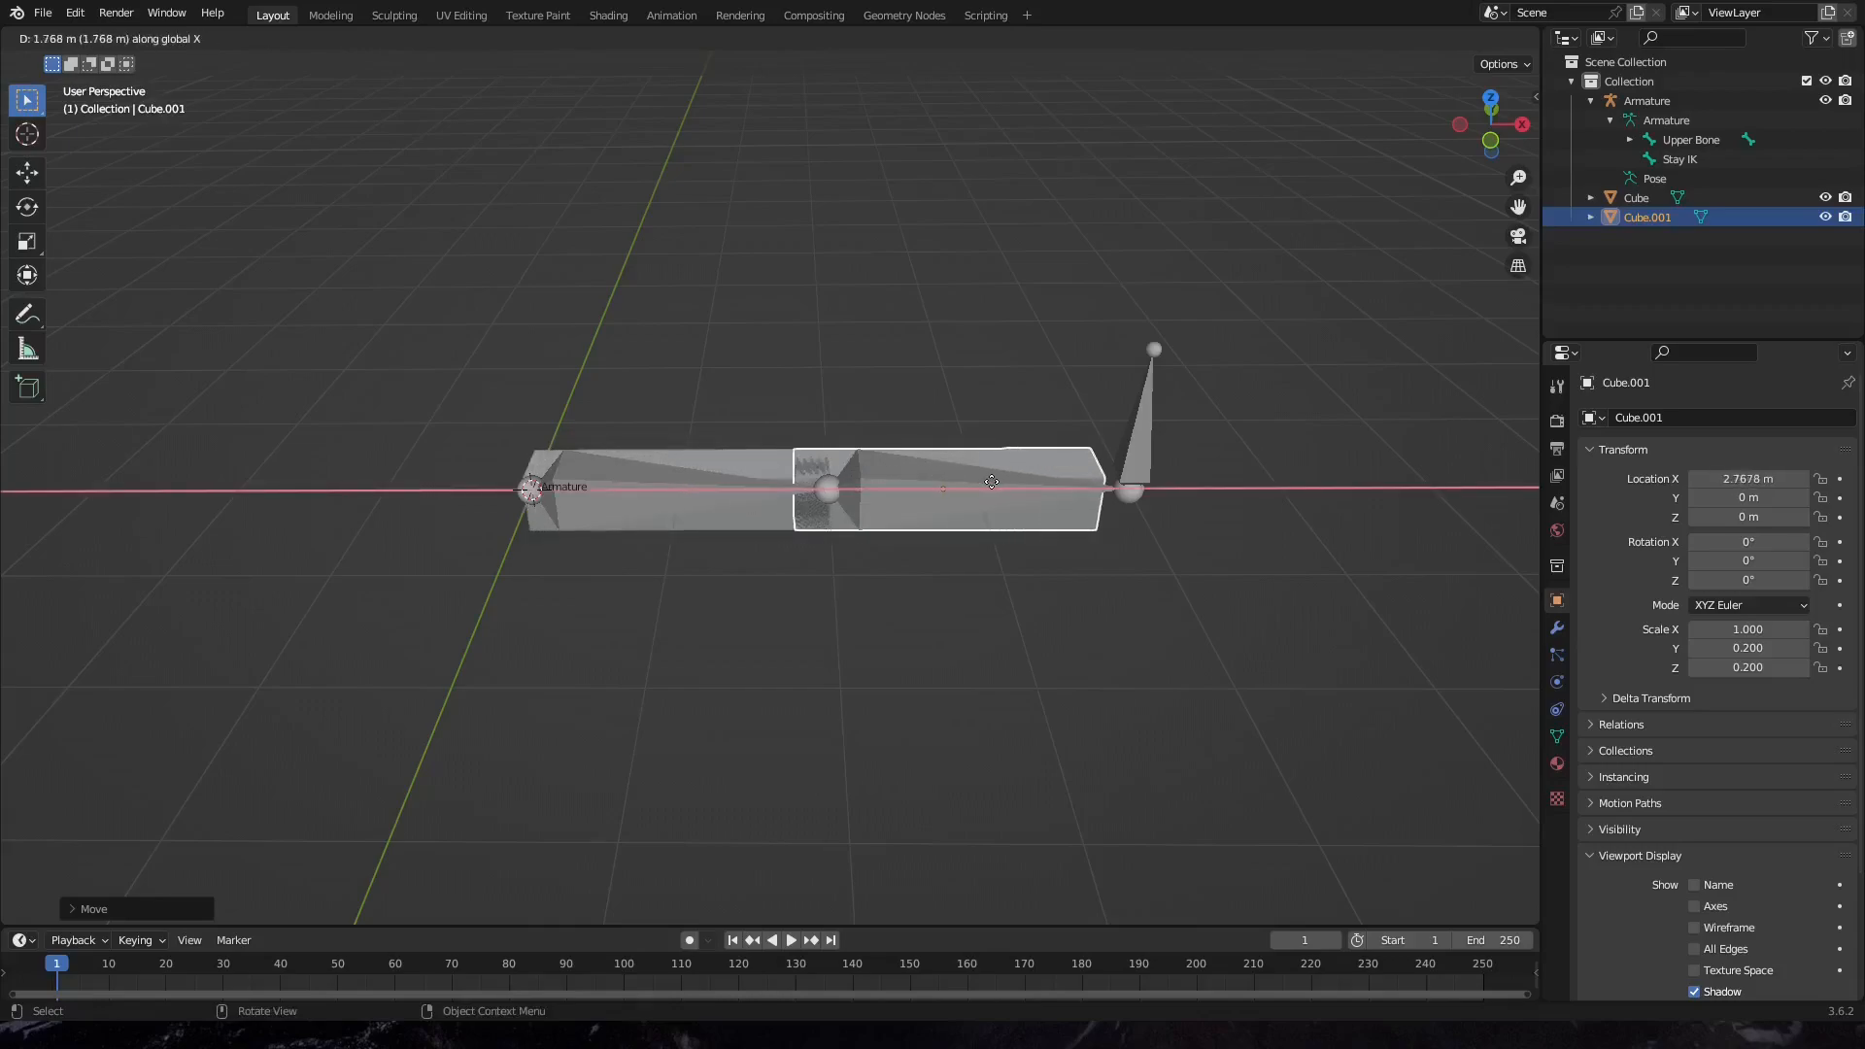
key(ctrl)
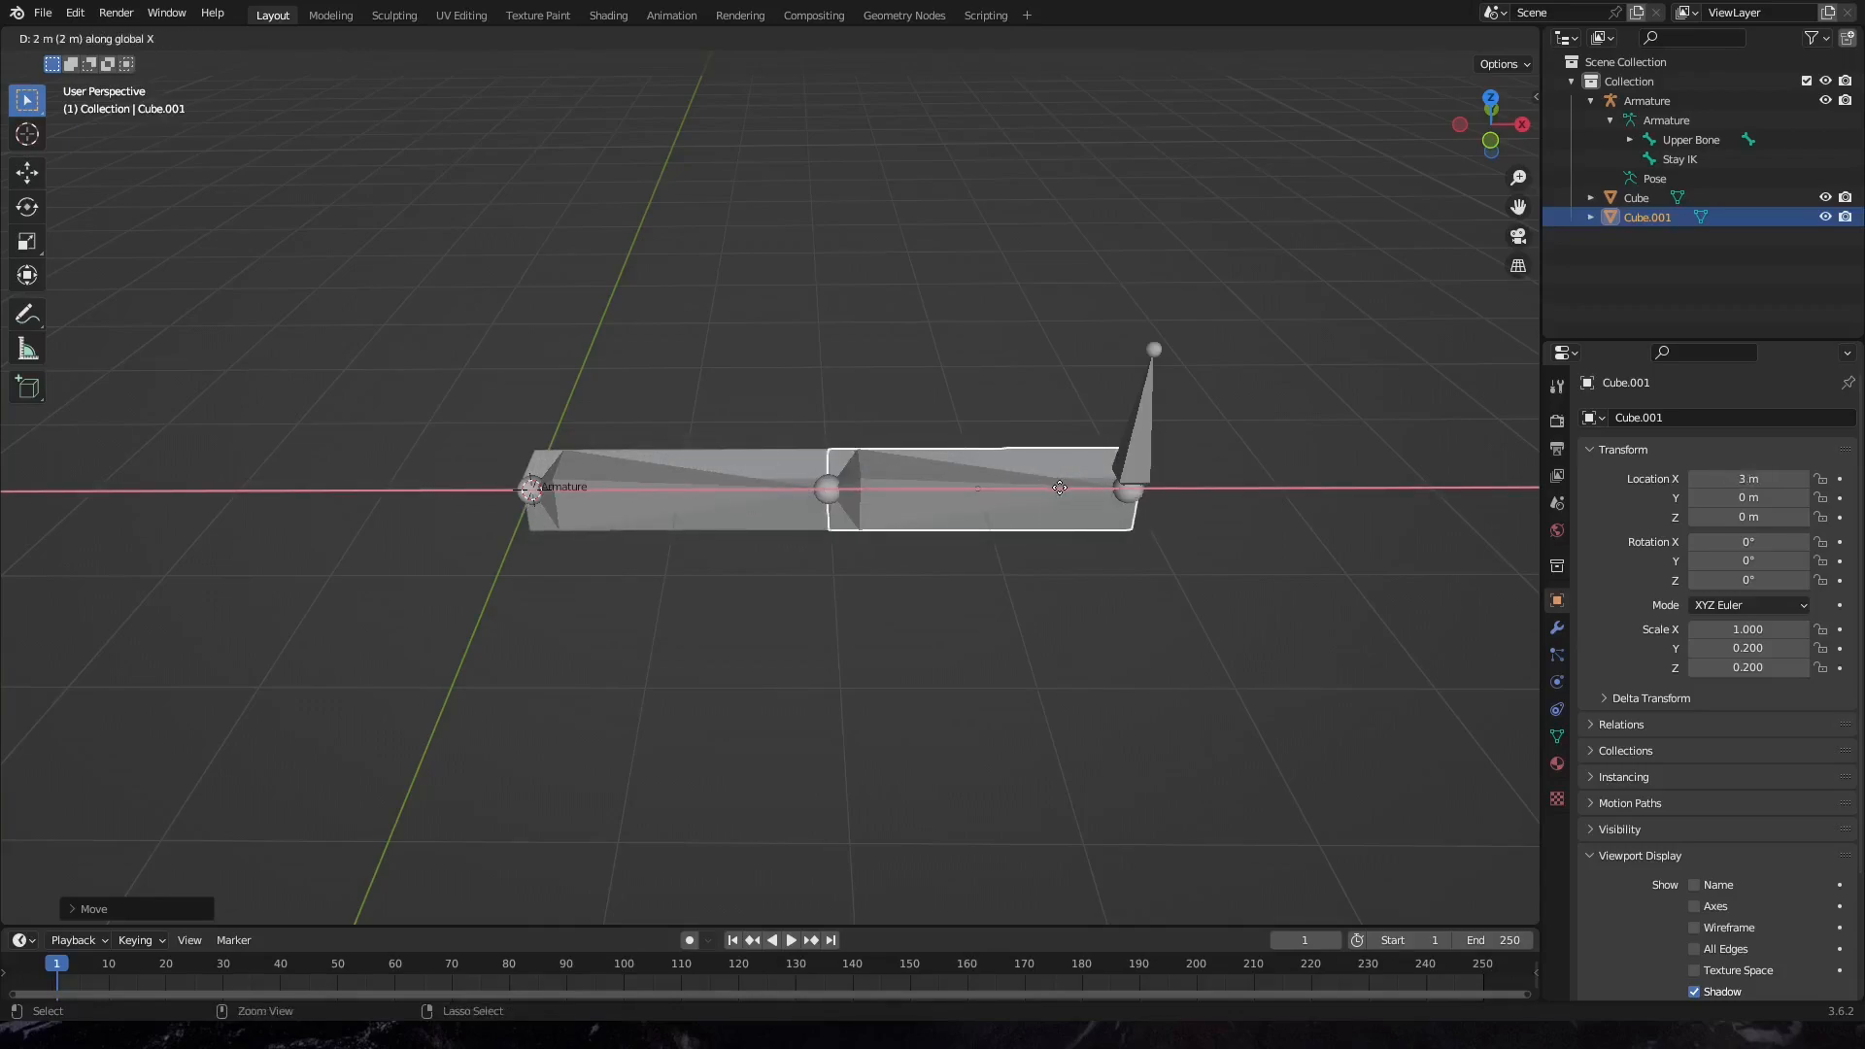
click(1060, 488)
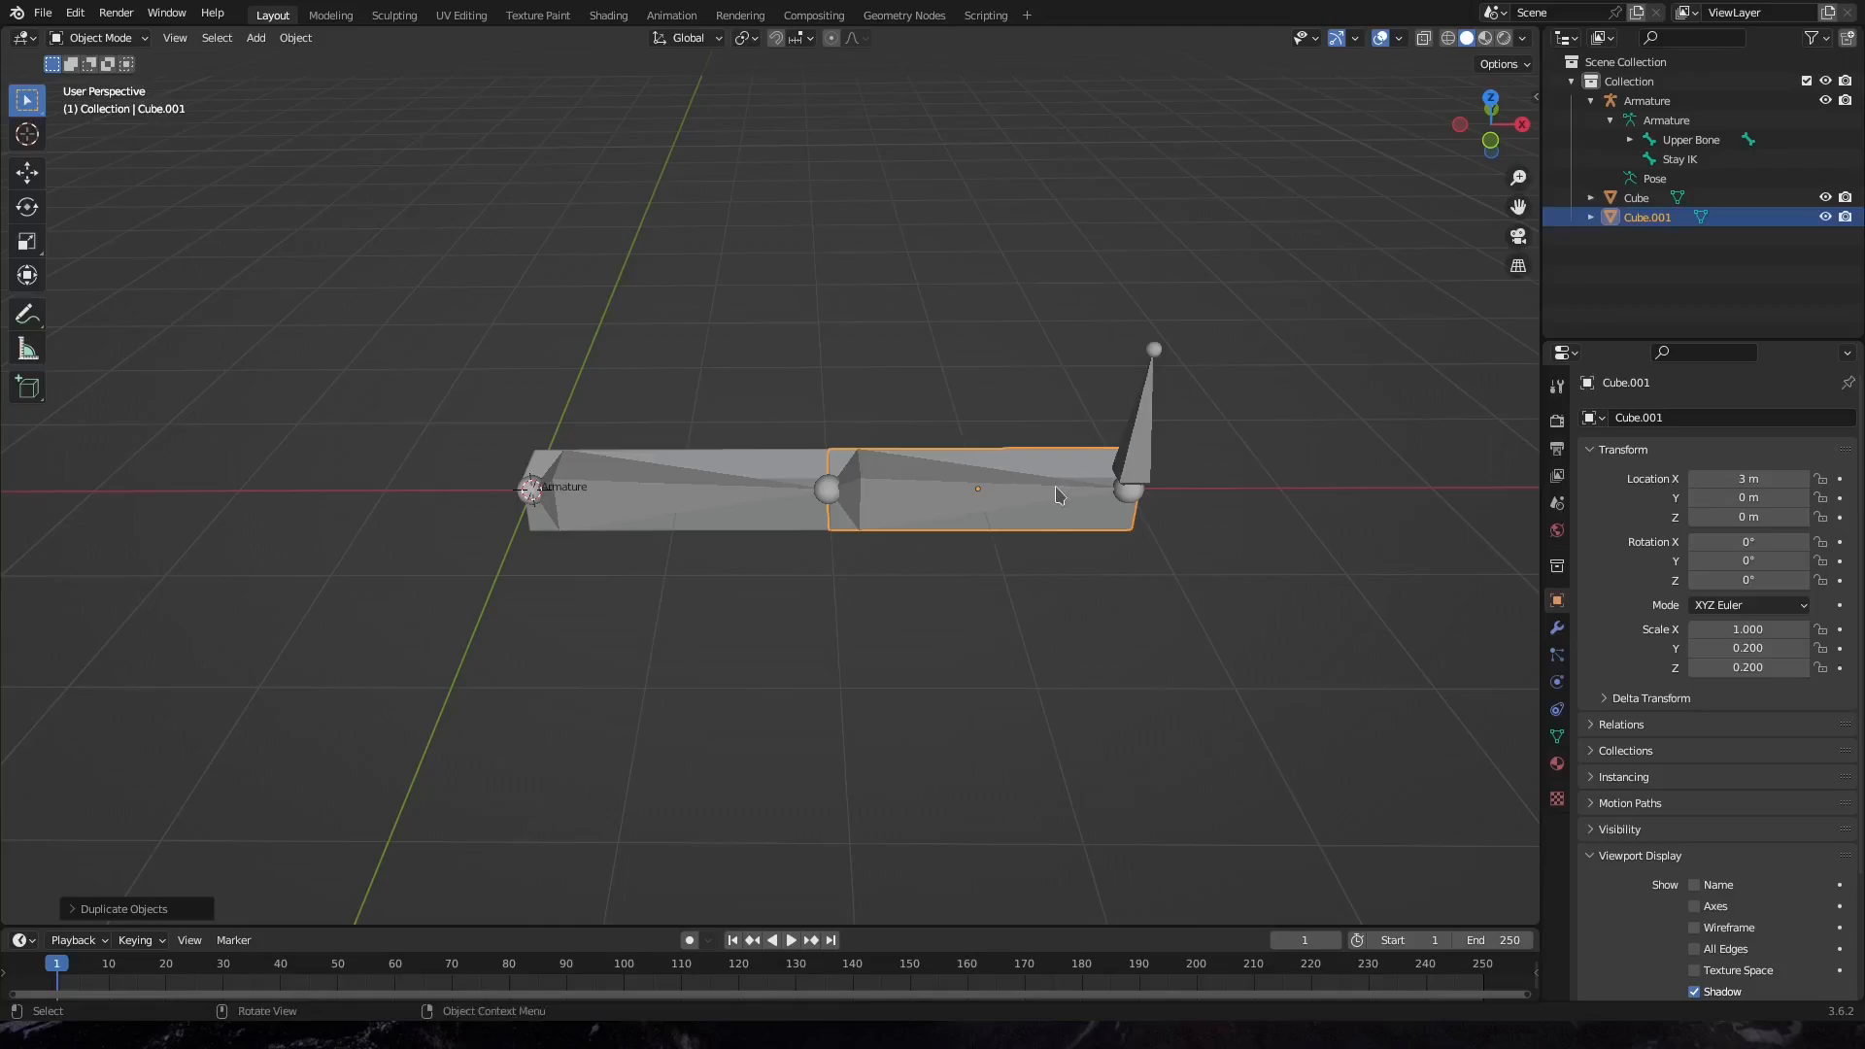
Parent the cube over the upper bone to Upper Bone, using the Bone parent type in the armature's Pose Mode
click(787, 470)
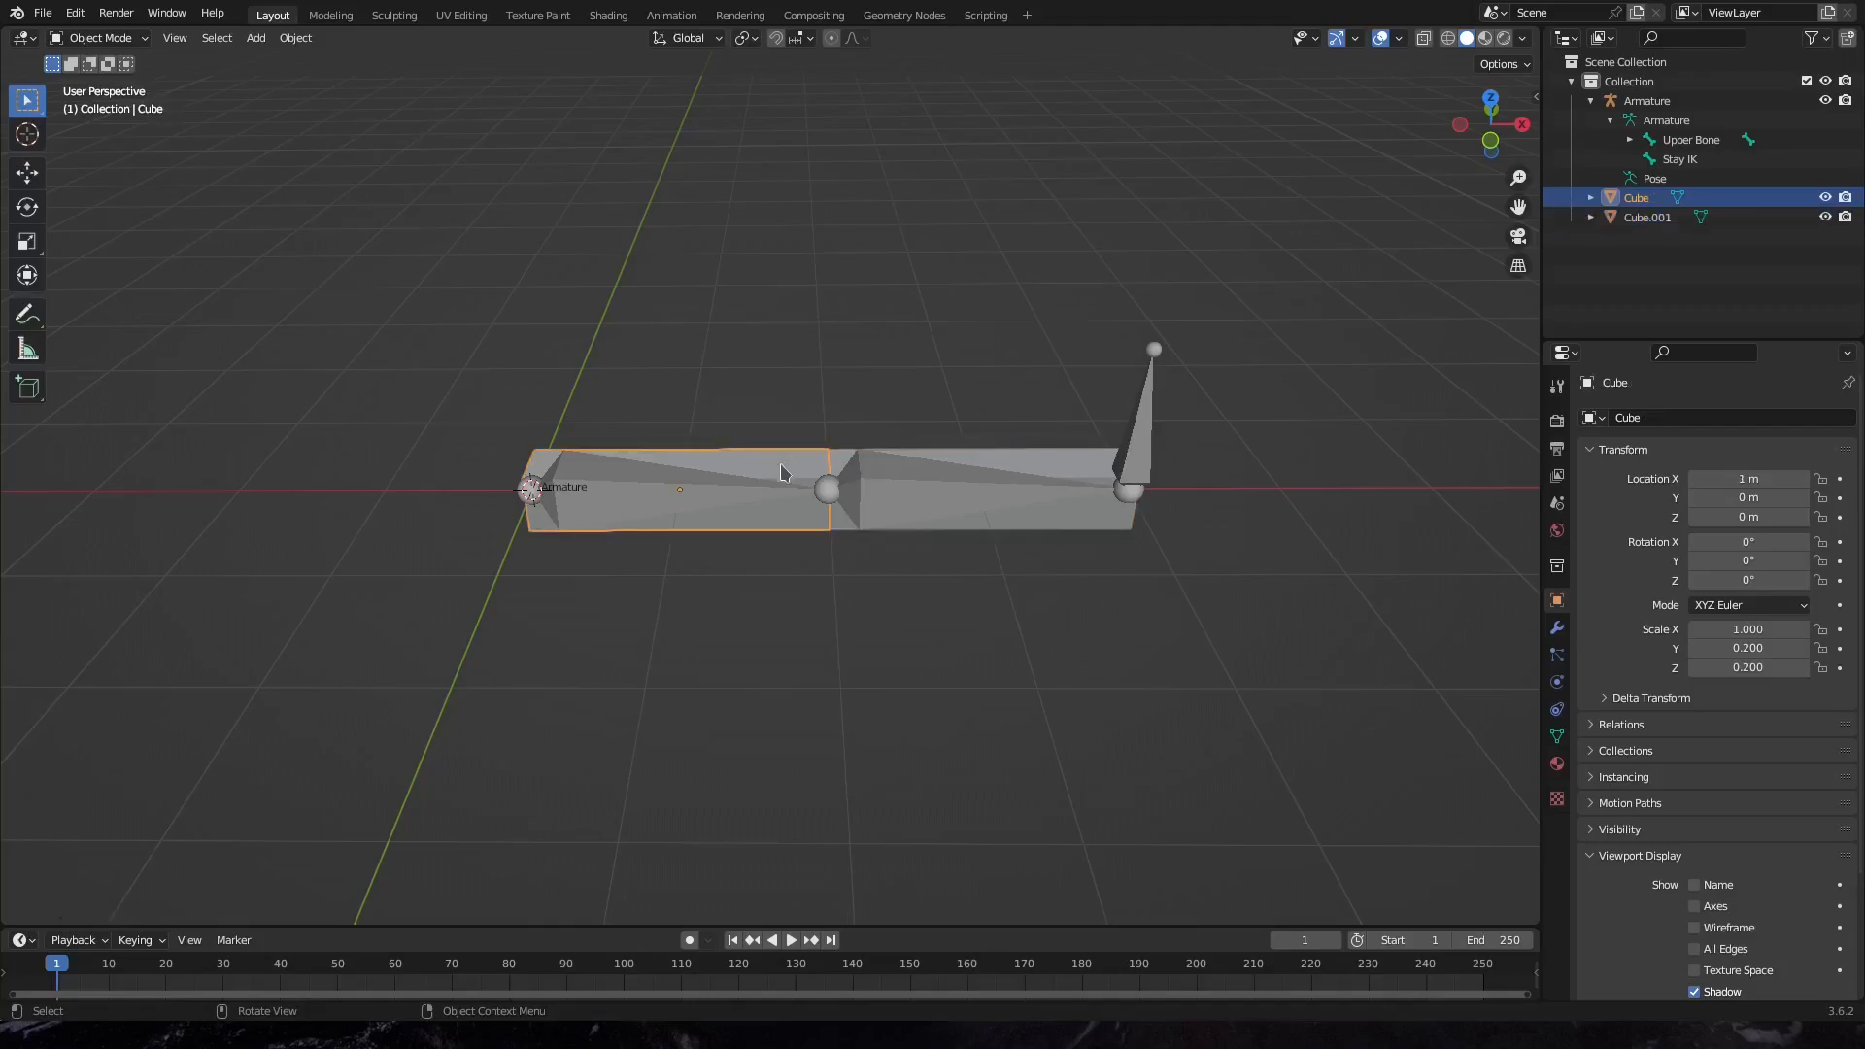
shift+click(680, 501)
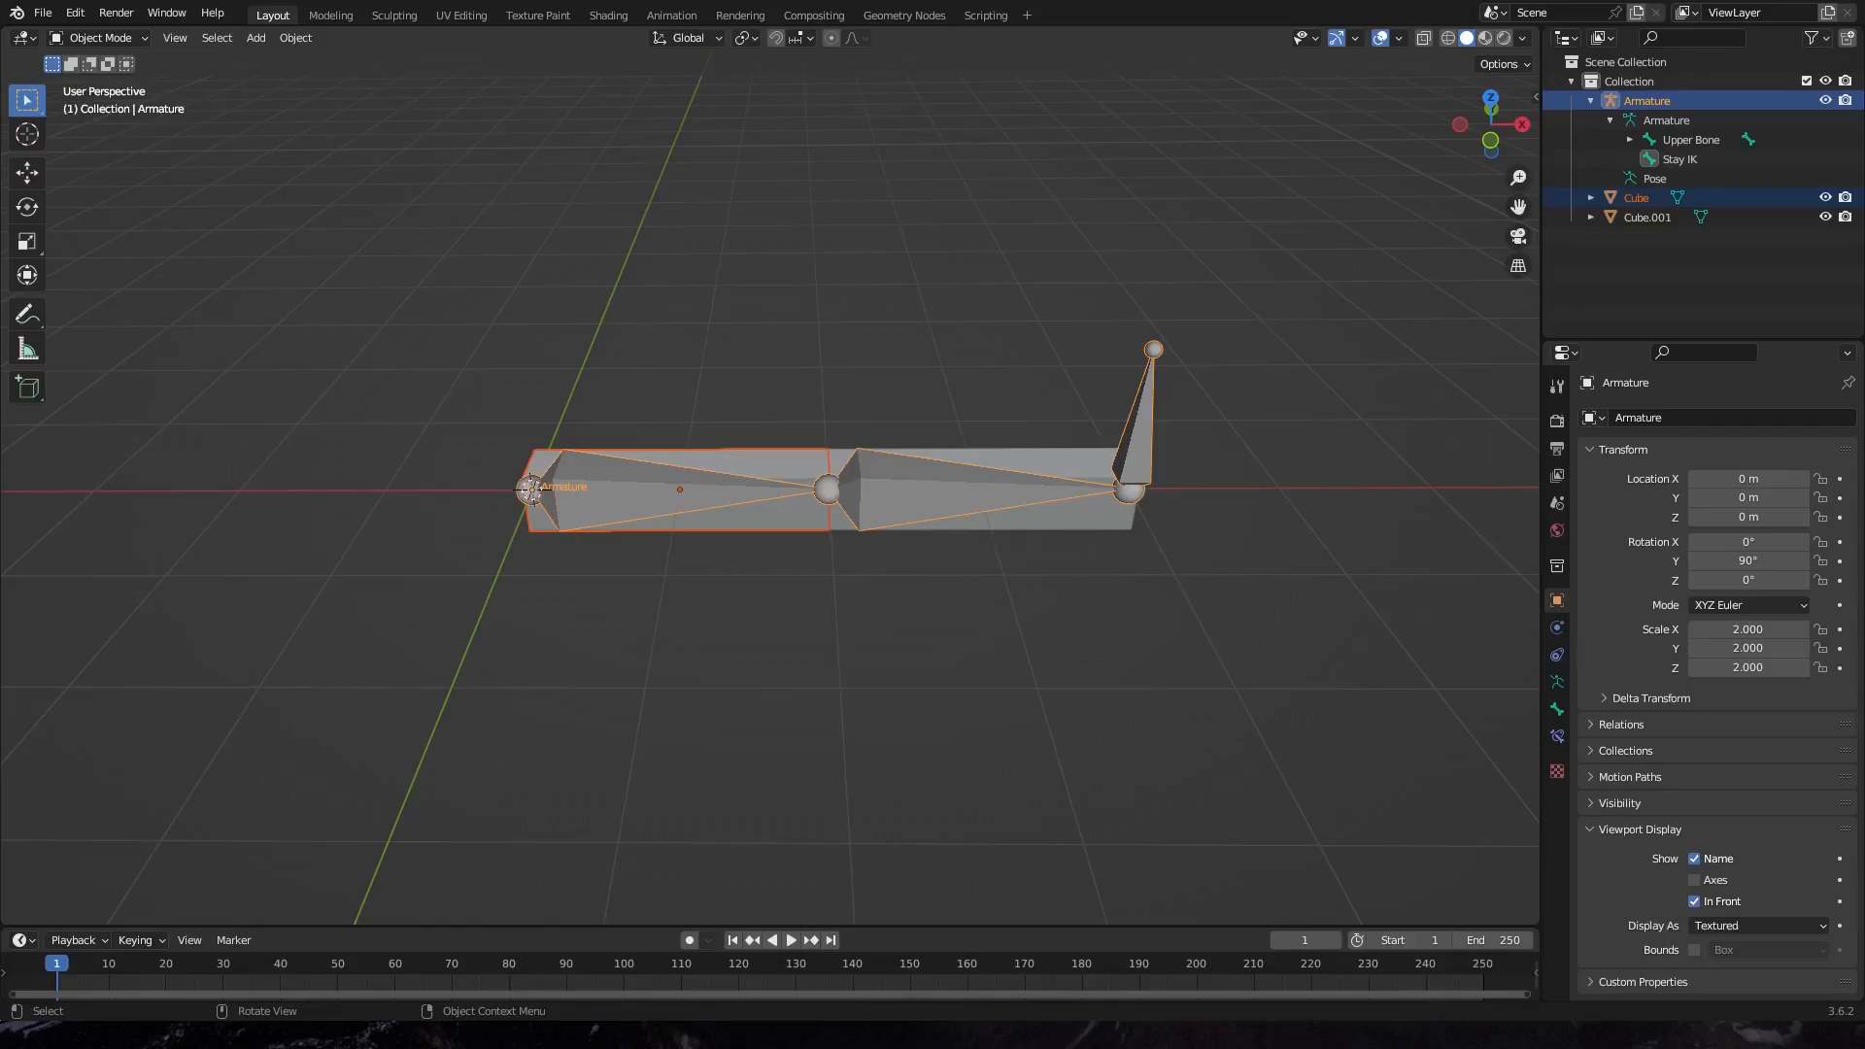
click(126, 38)
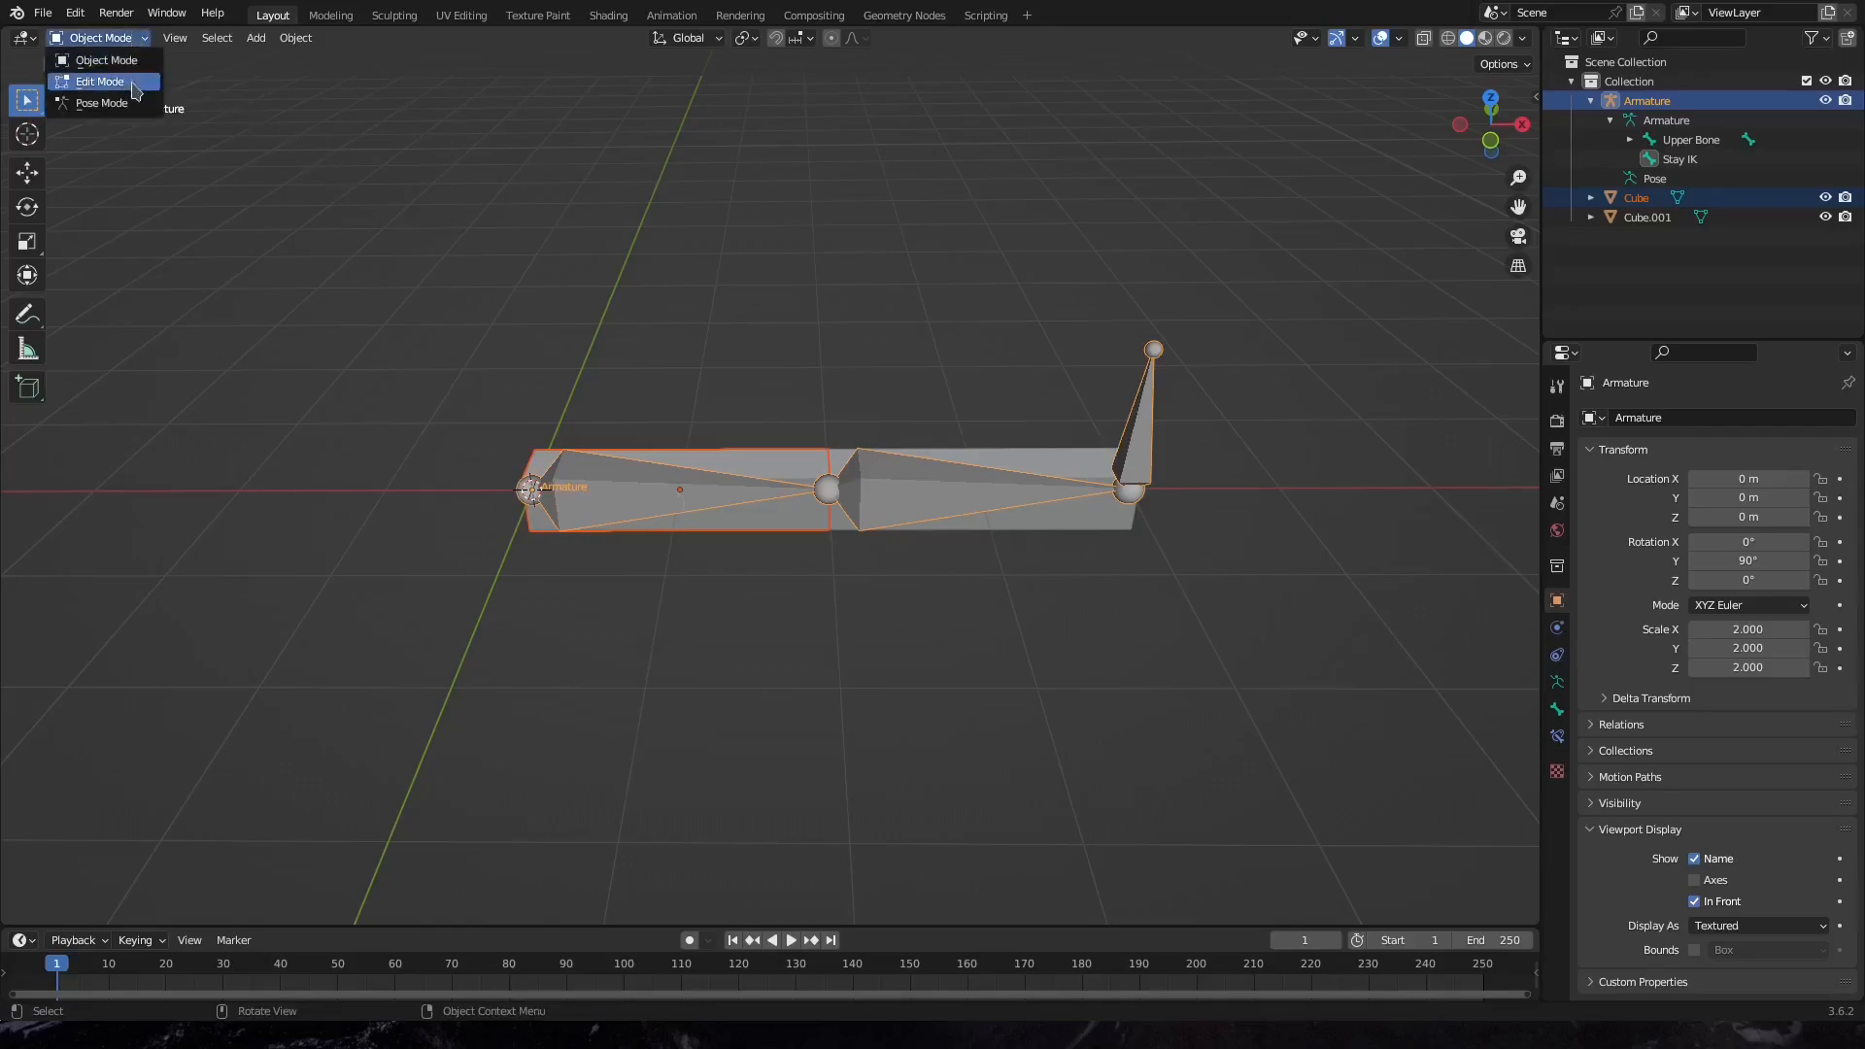
click(135, 103)
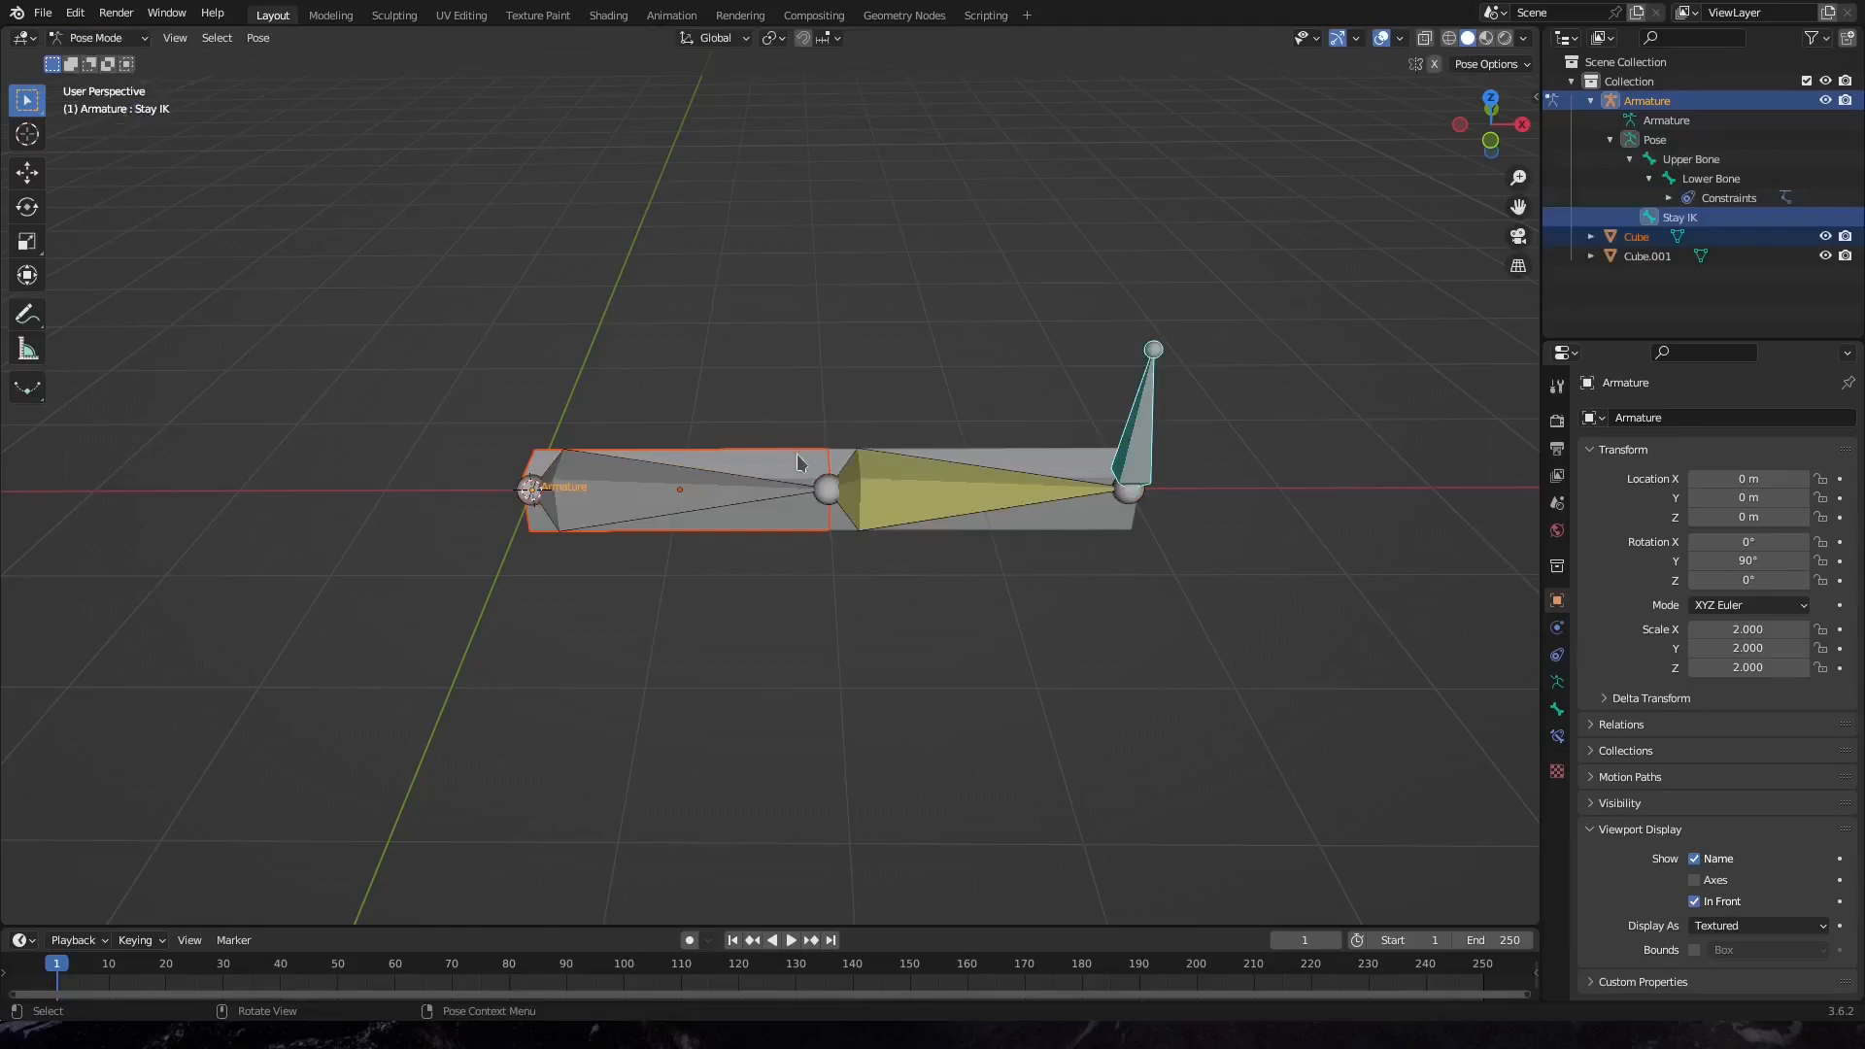
key(alt+a)
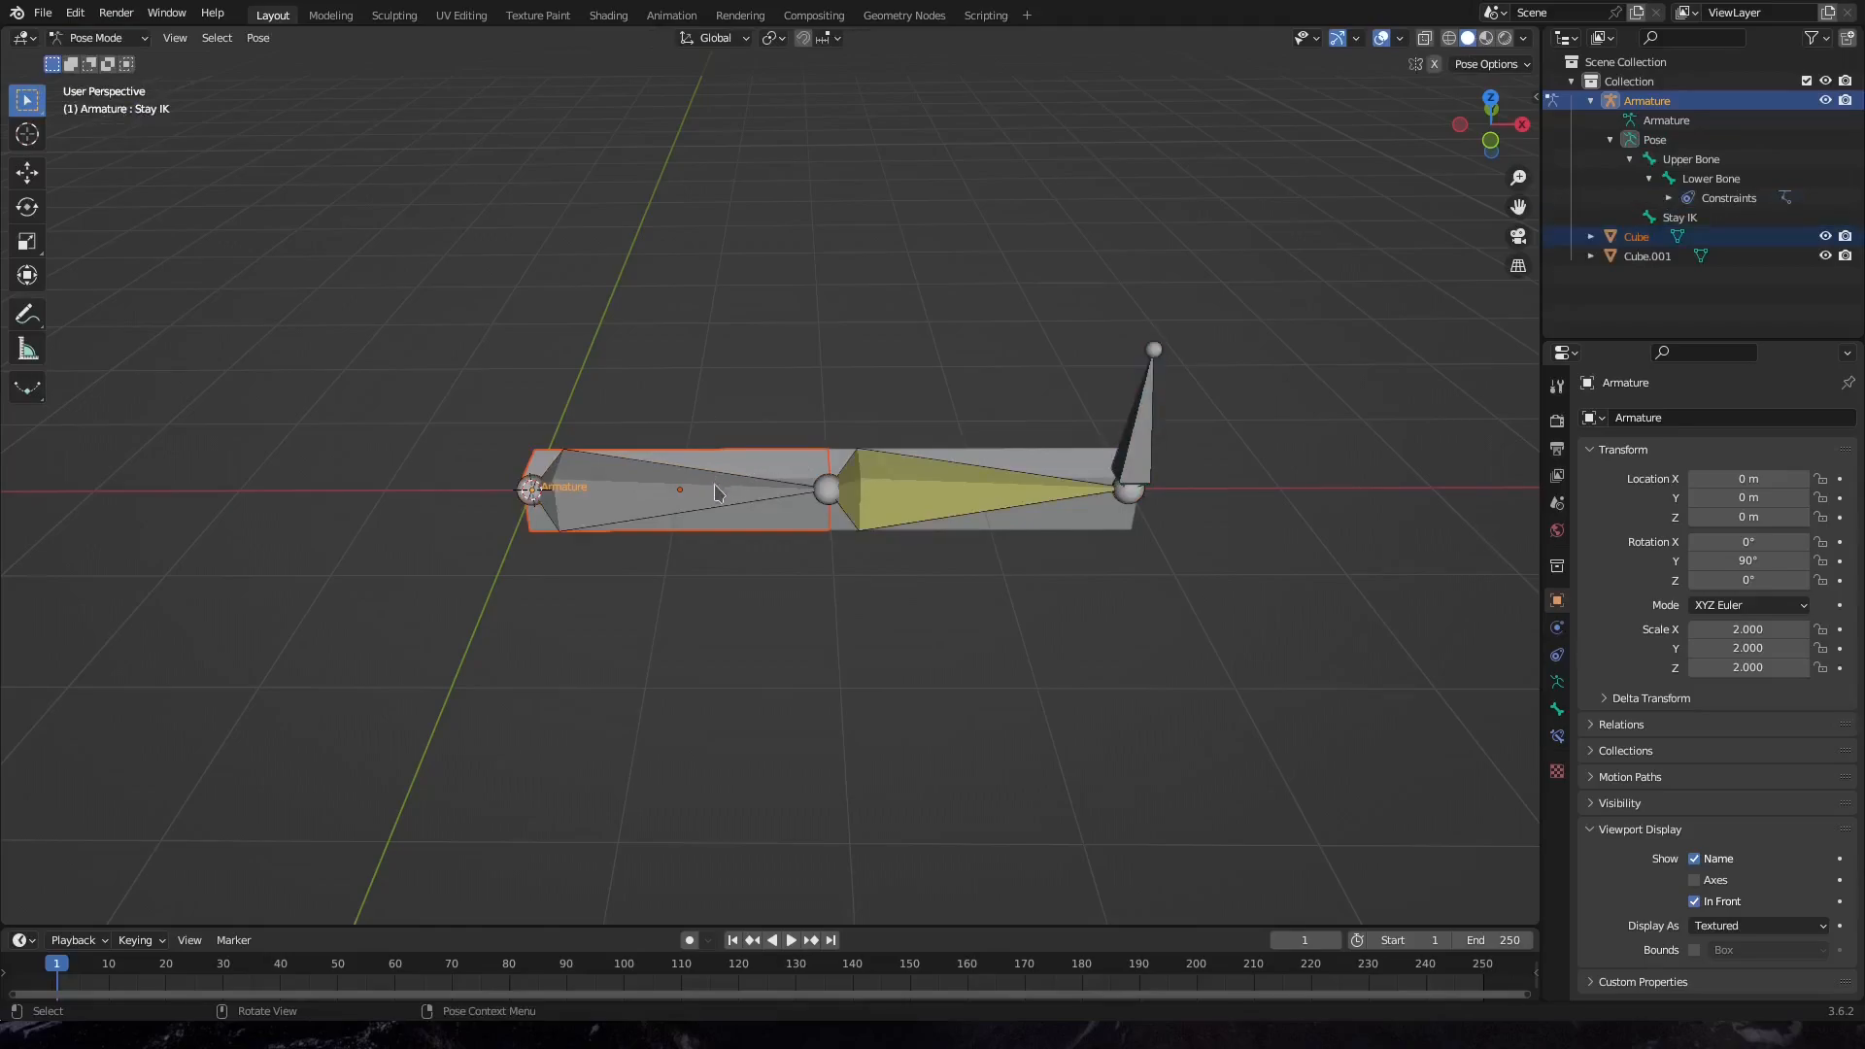
key(shift)
shift+click(712, 497)
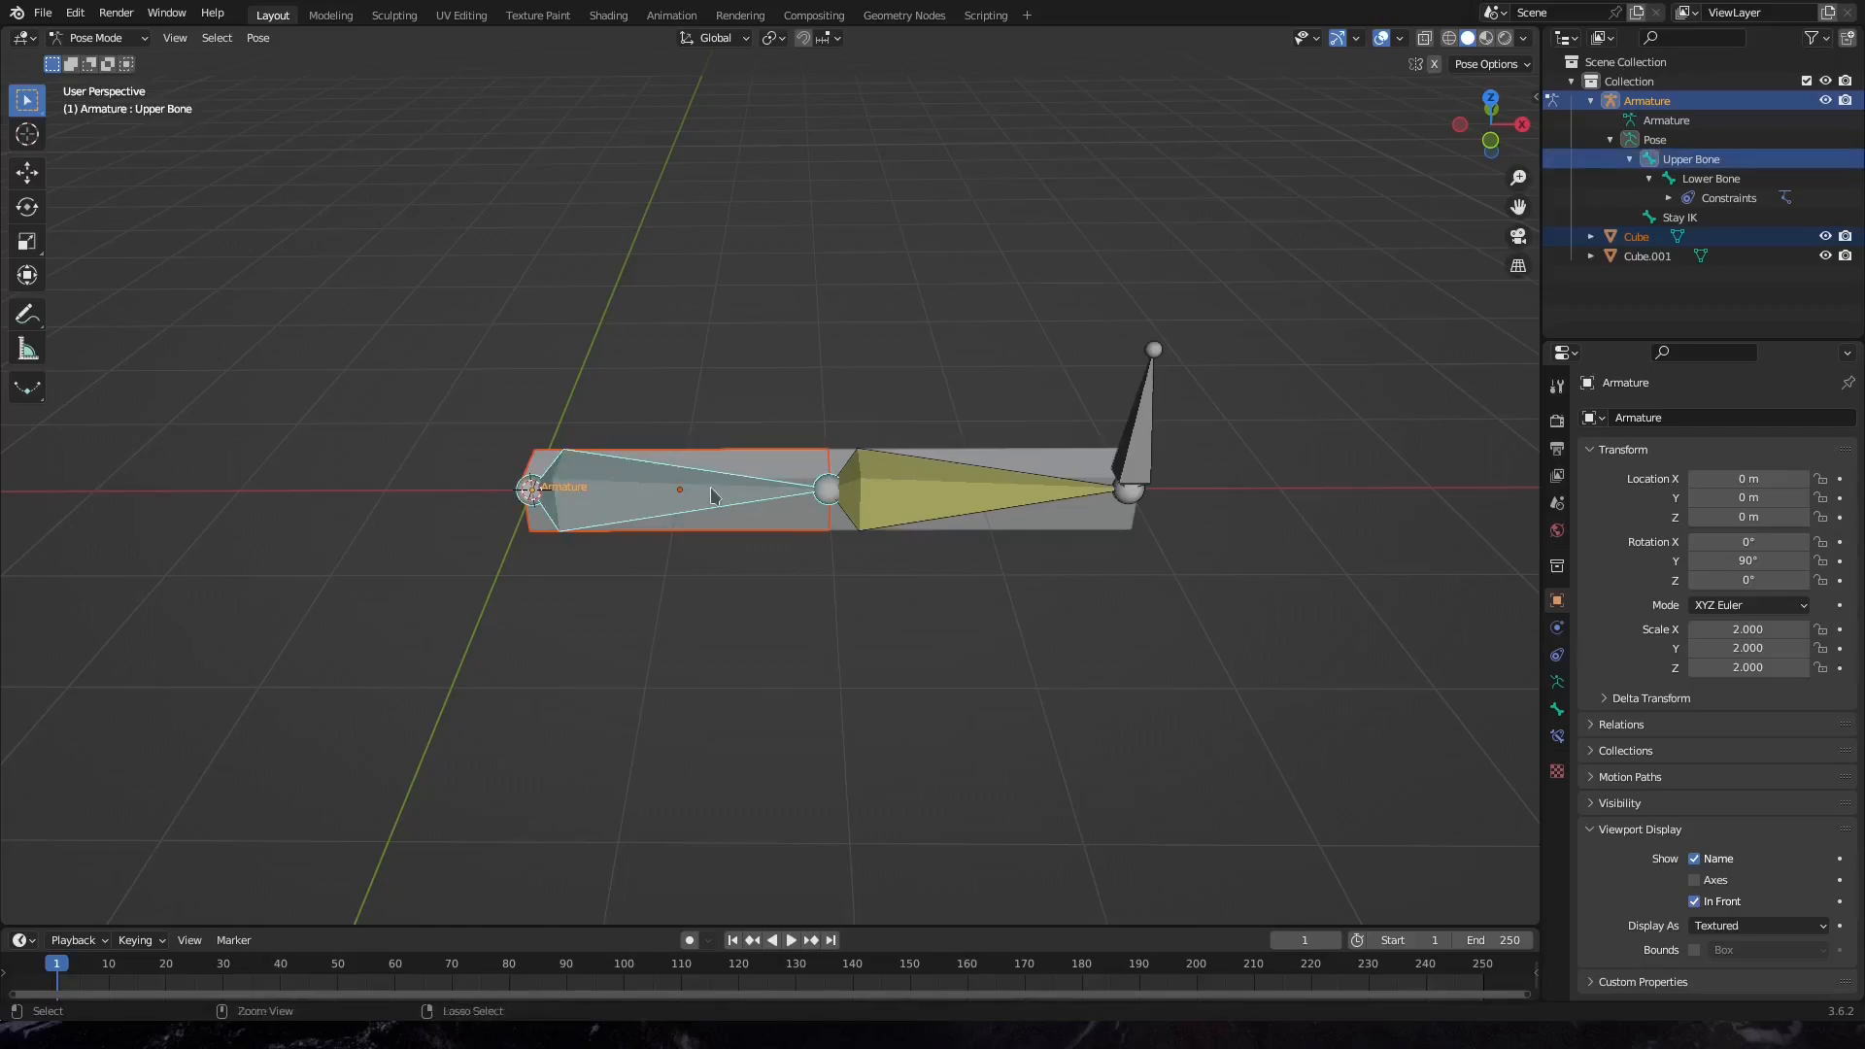
key(ctrl+p)
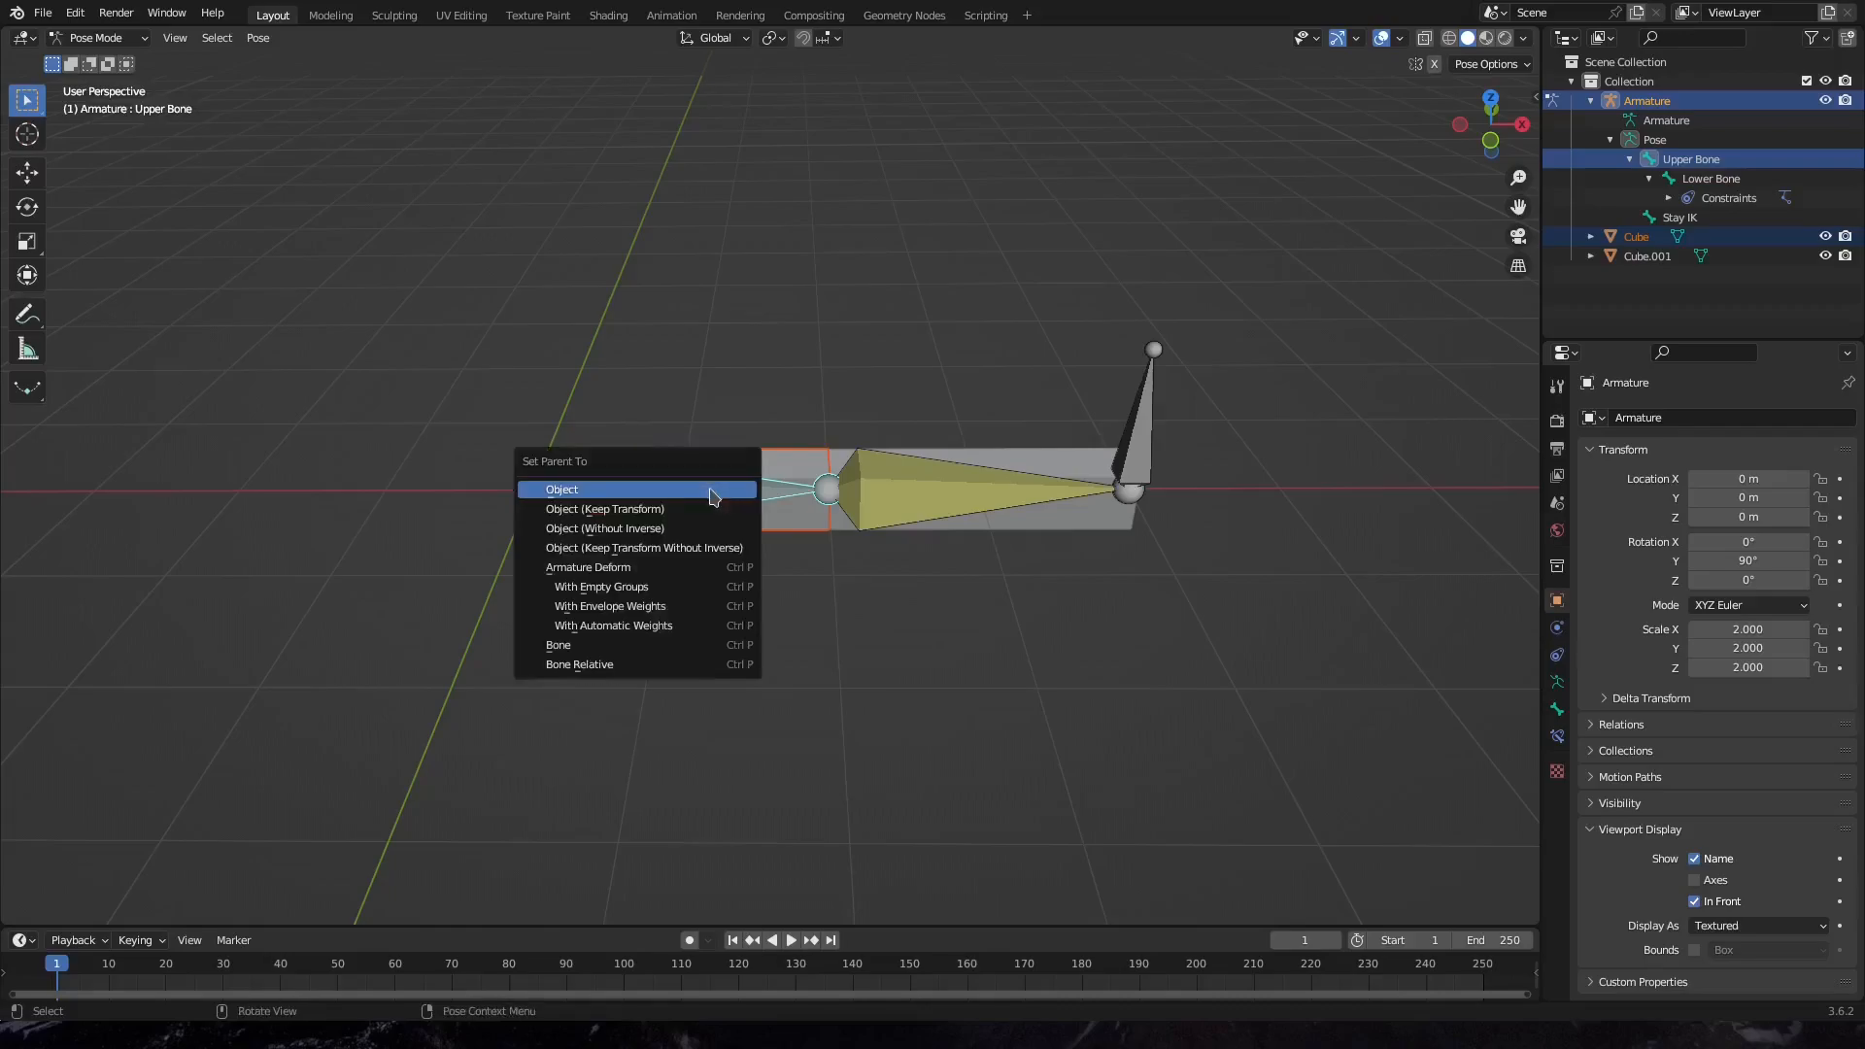
click(650, 647)
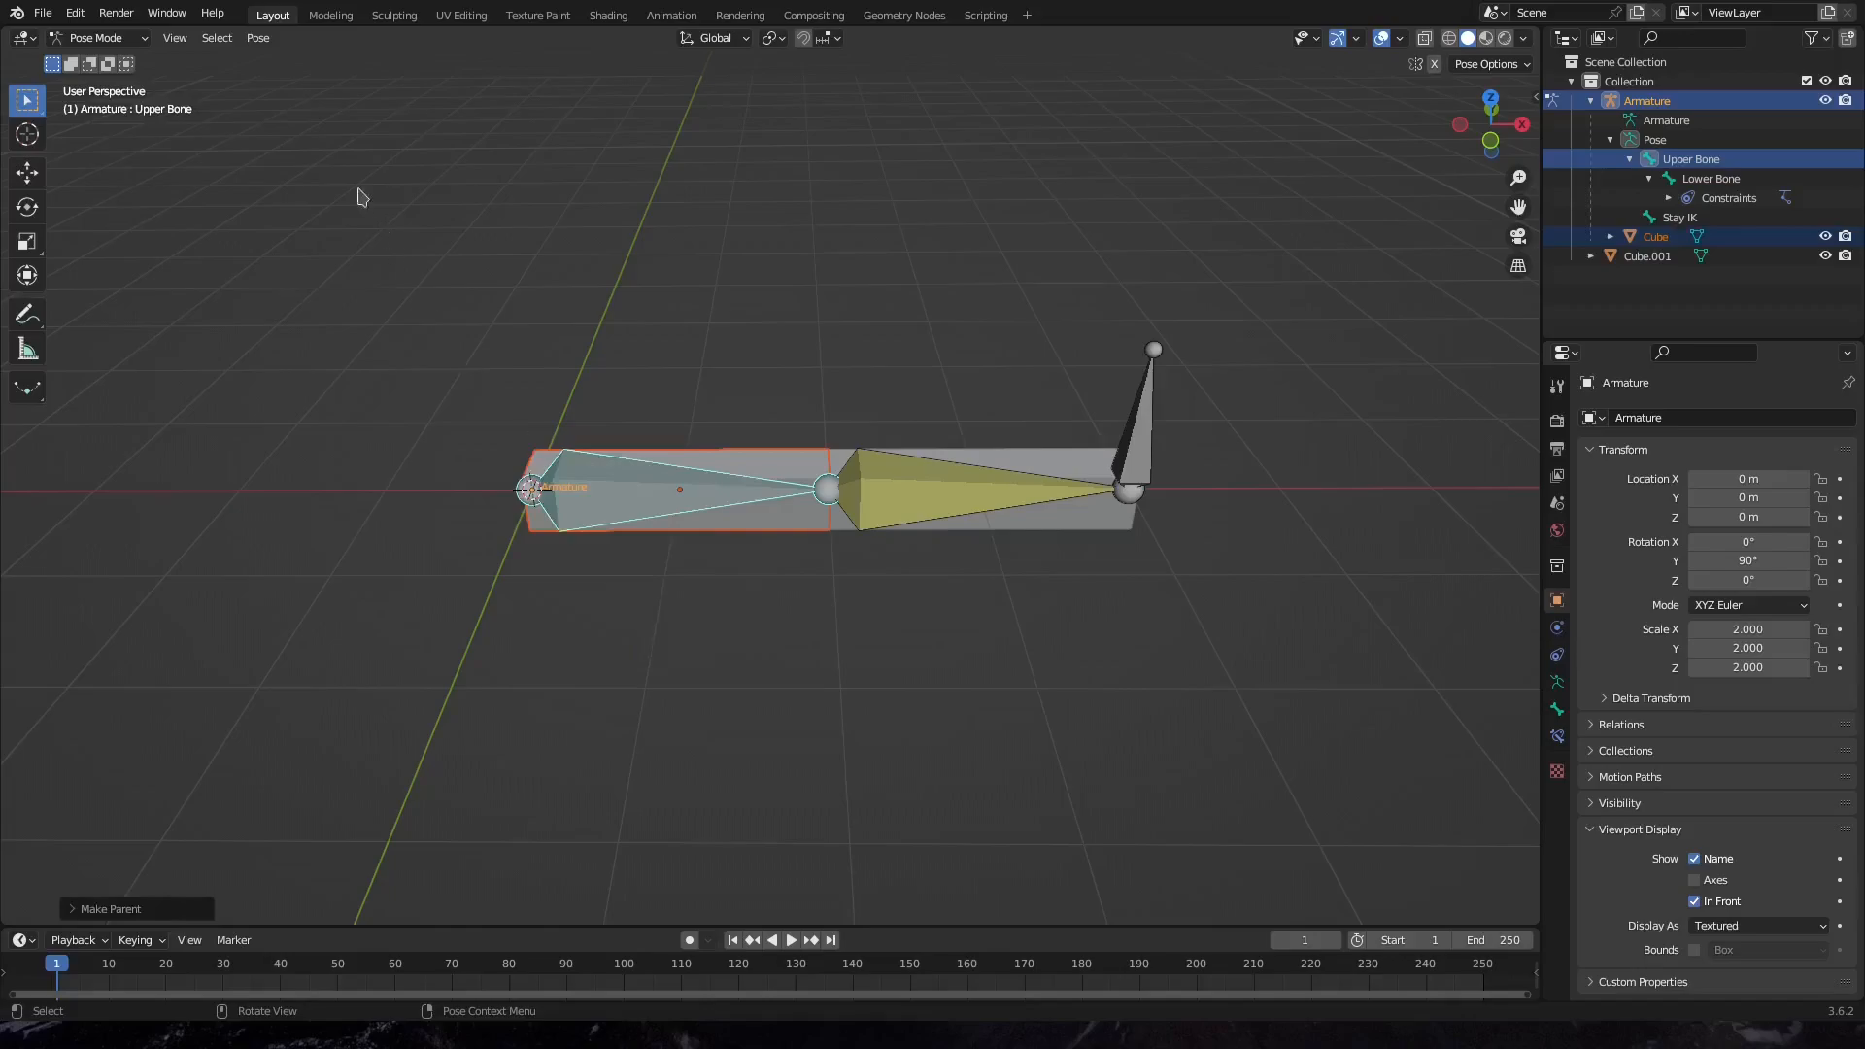
Parent the second cube, Cube.001, to Lower Bone with the Bone parent type
click(102, 41)
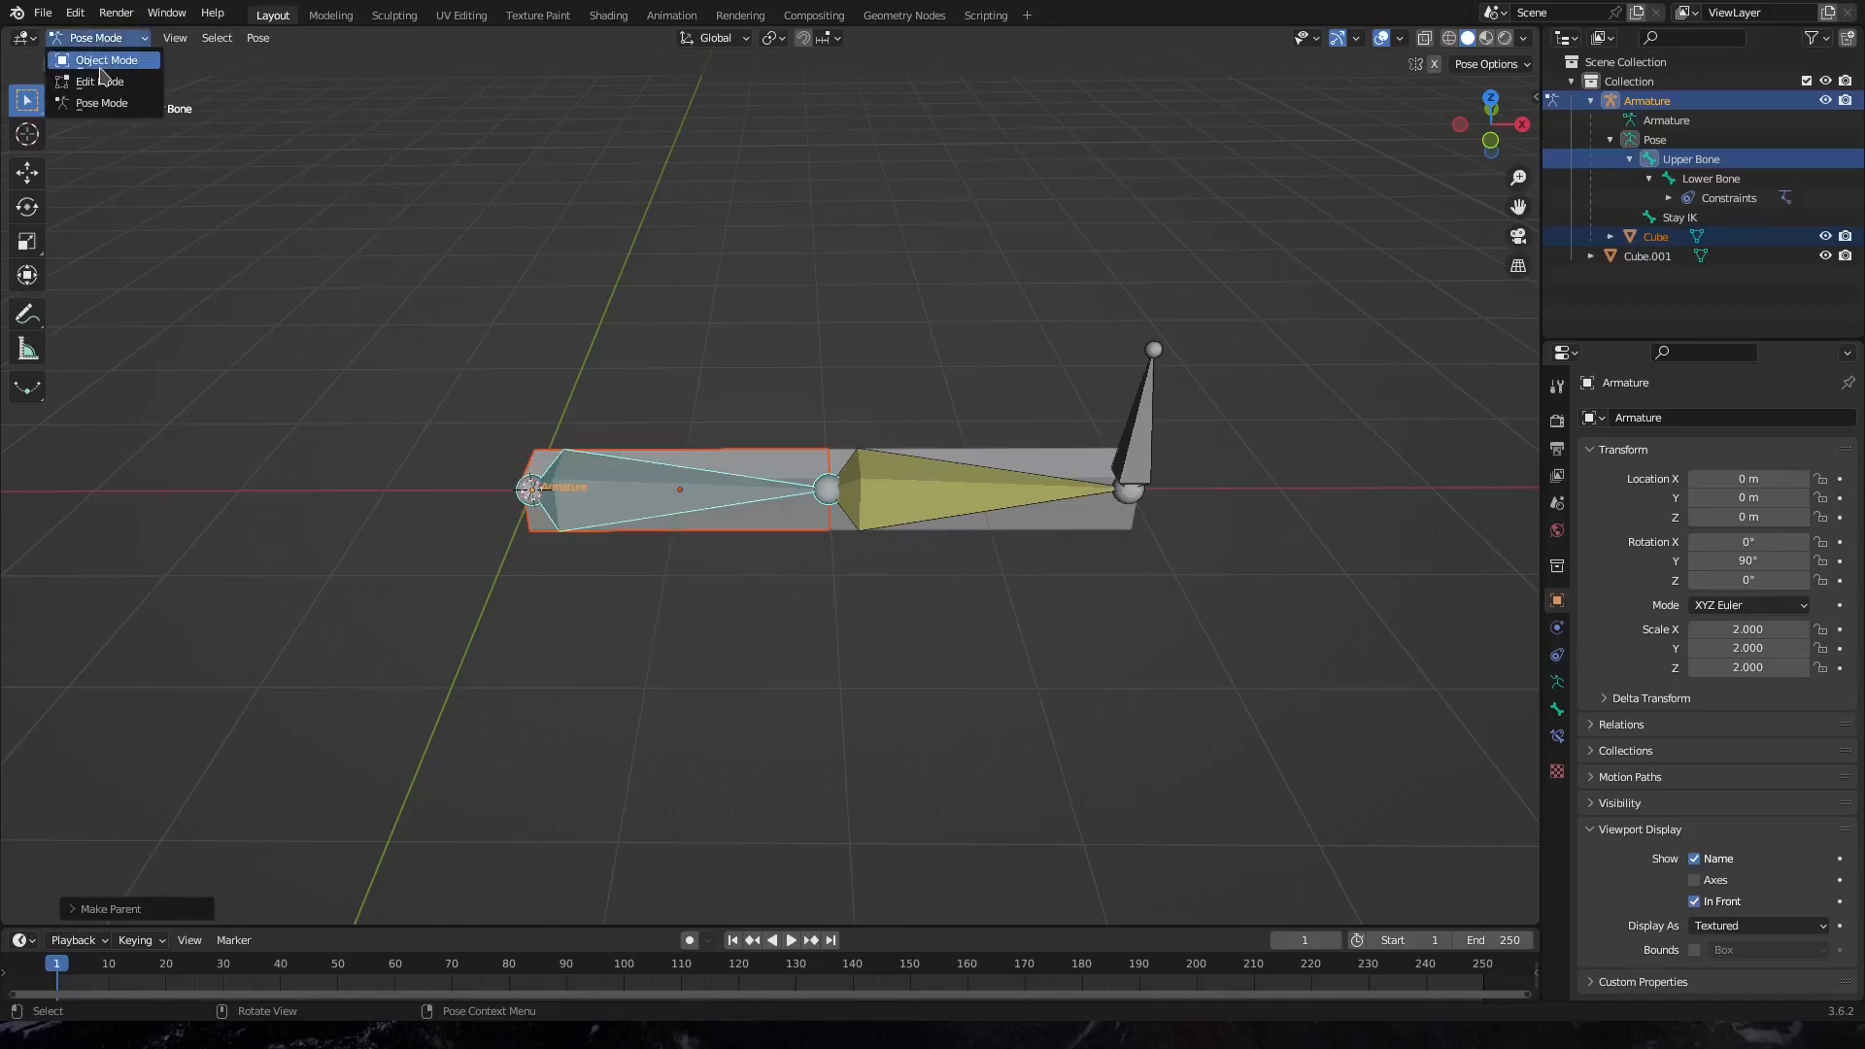
click(103, 60)
click(1073, 525)
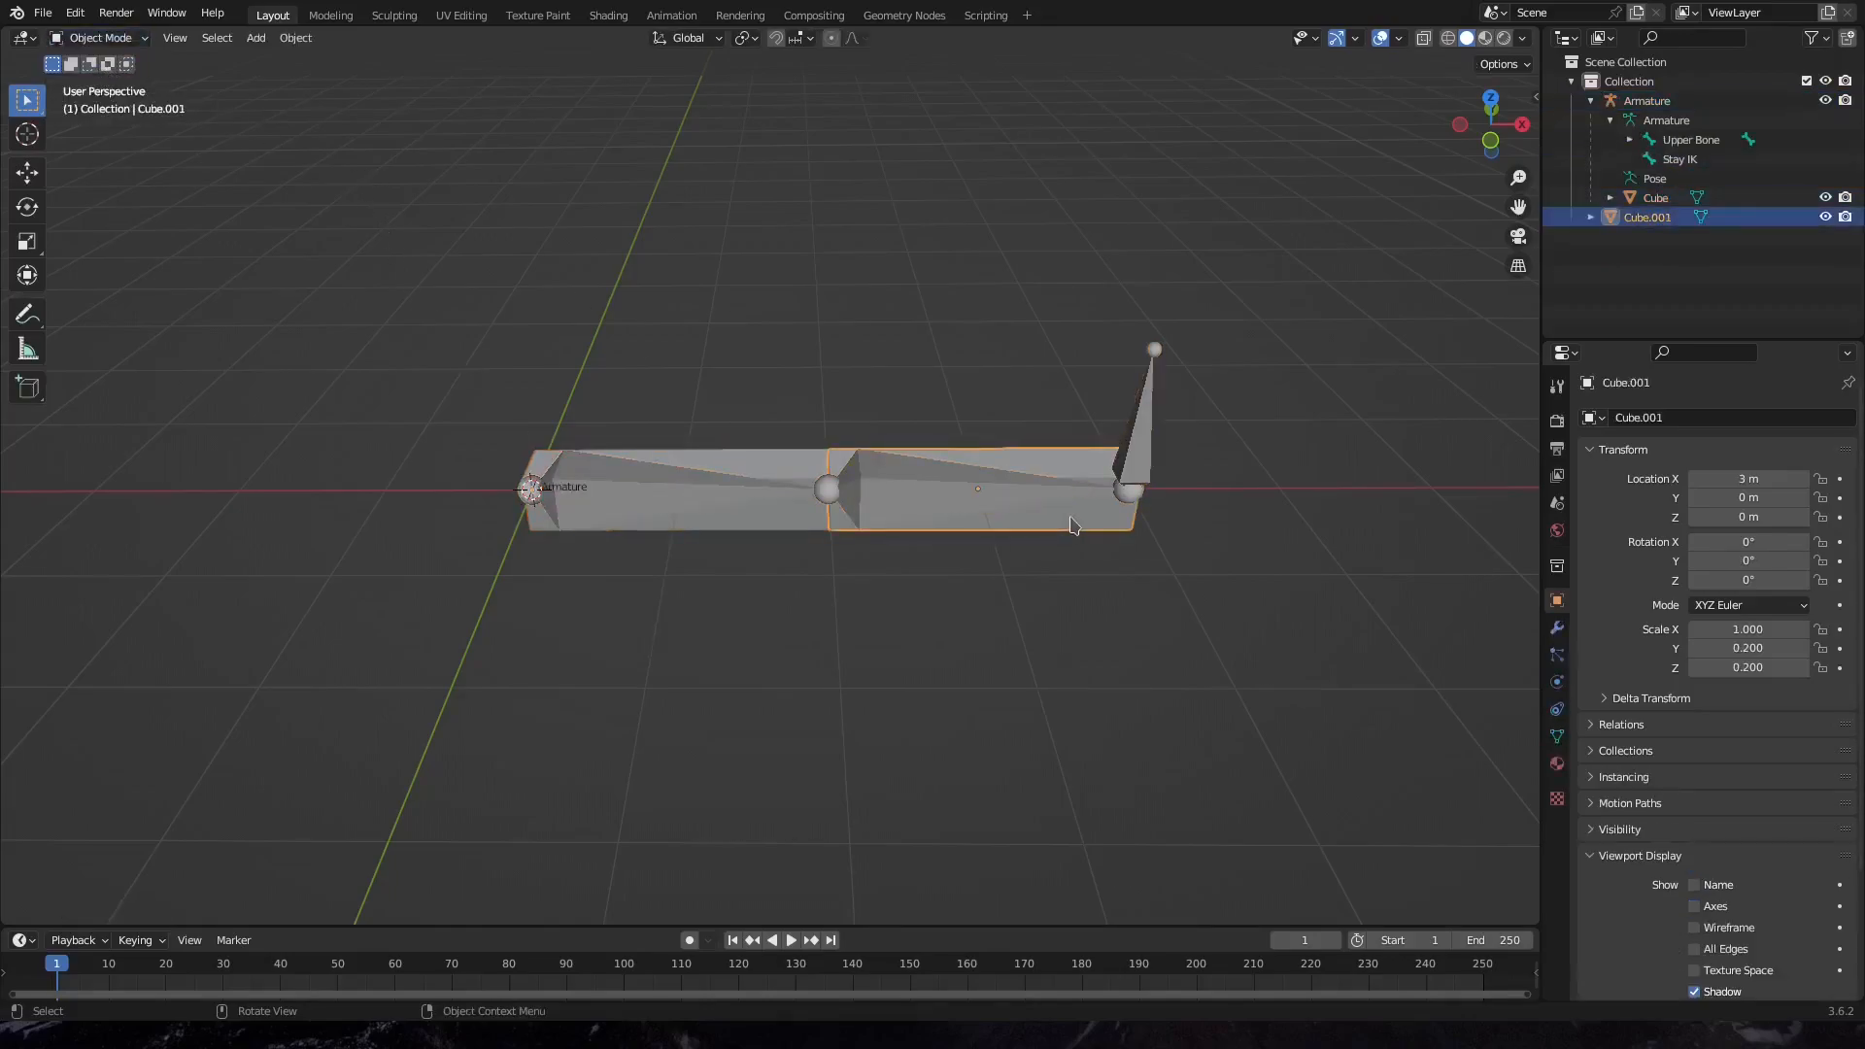
shift+click(953, 482)
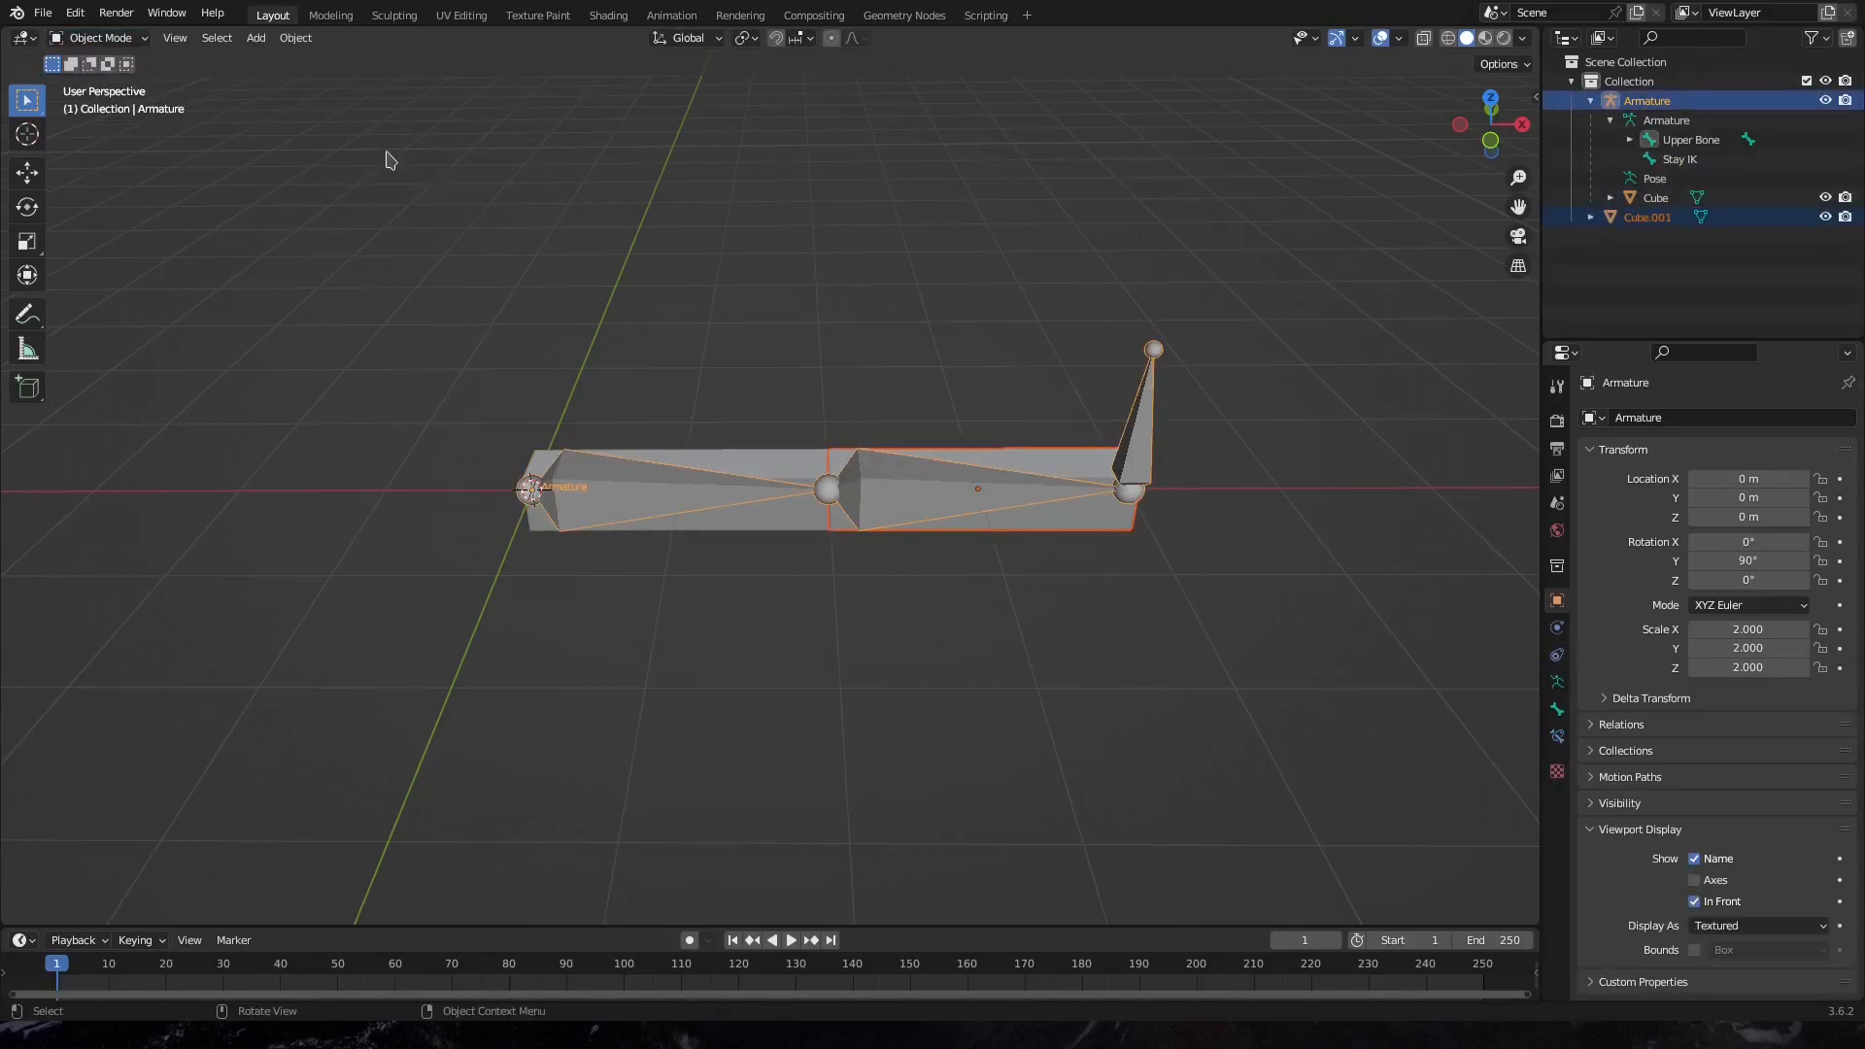
click(100, 38)
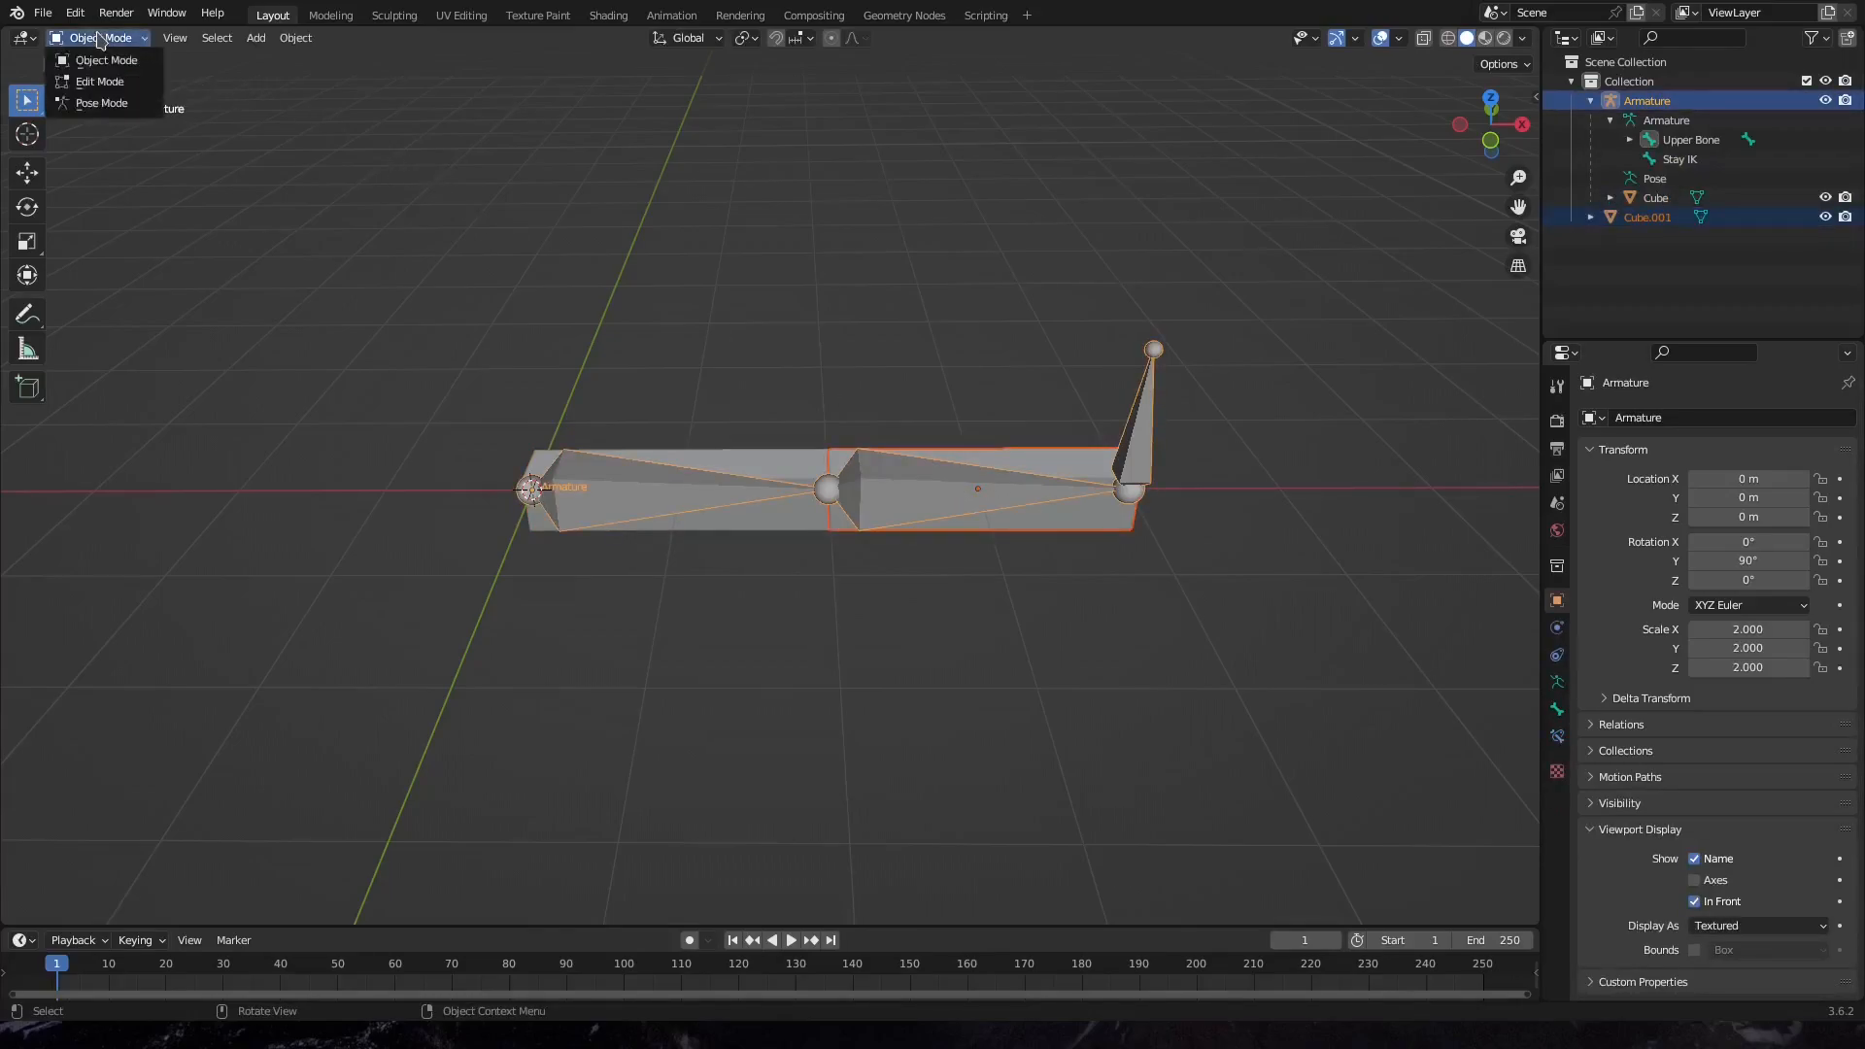
click(97, 104)
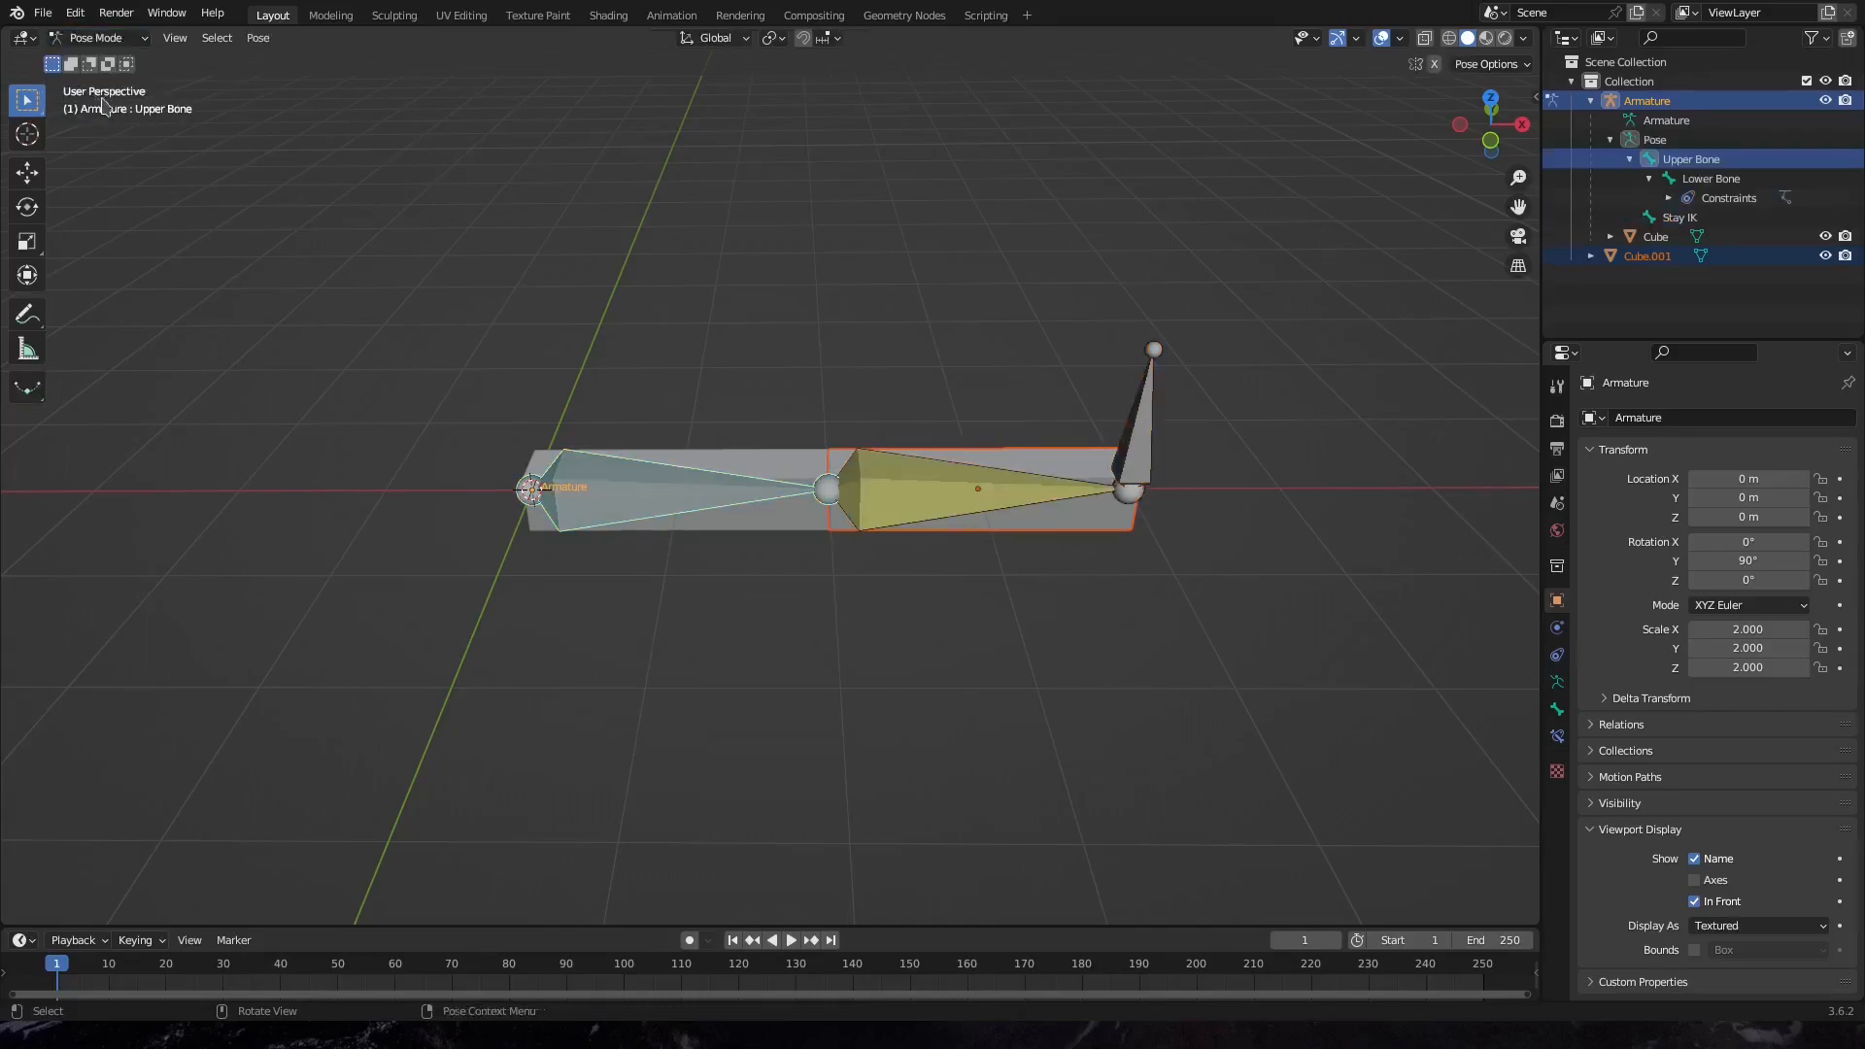
click(1114, 526)
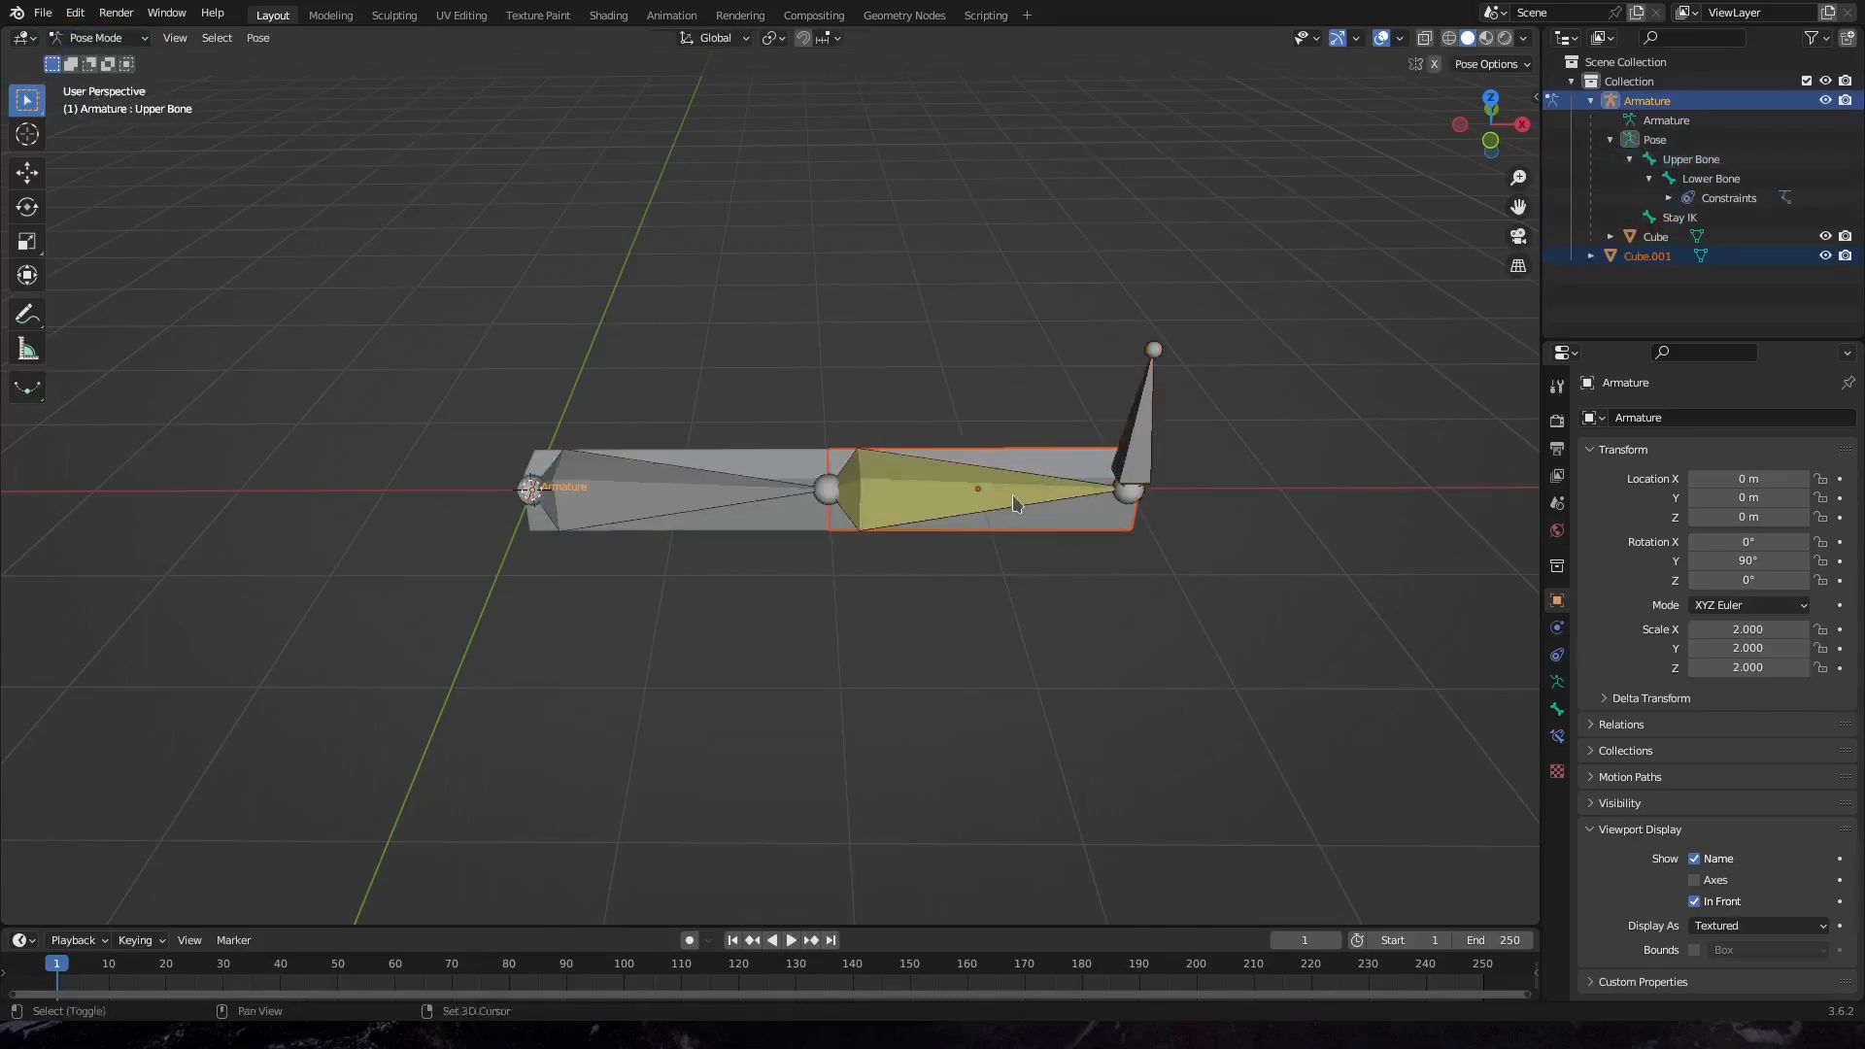
click(1012, 494)
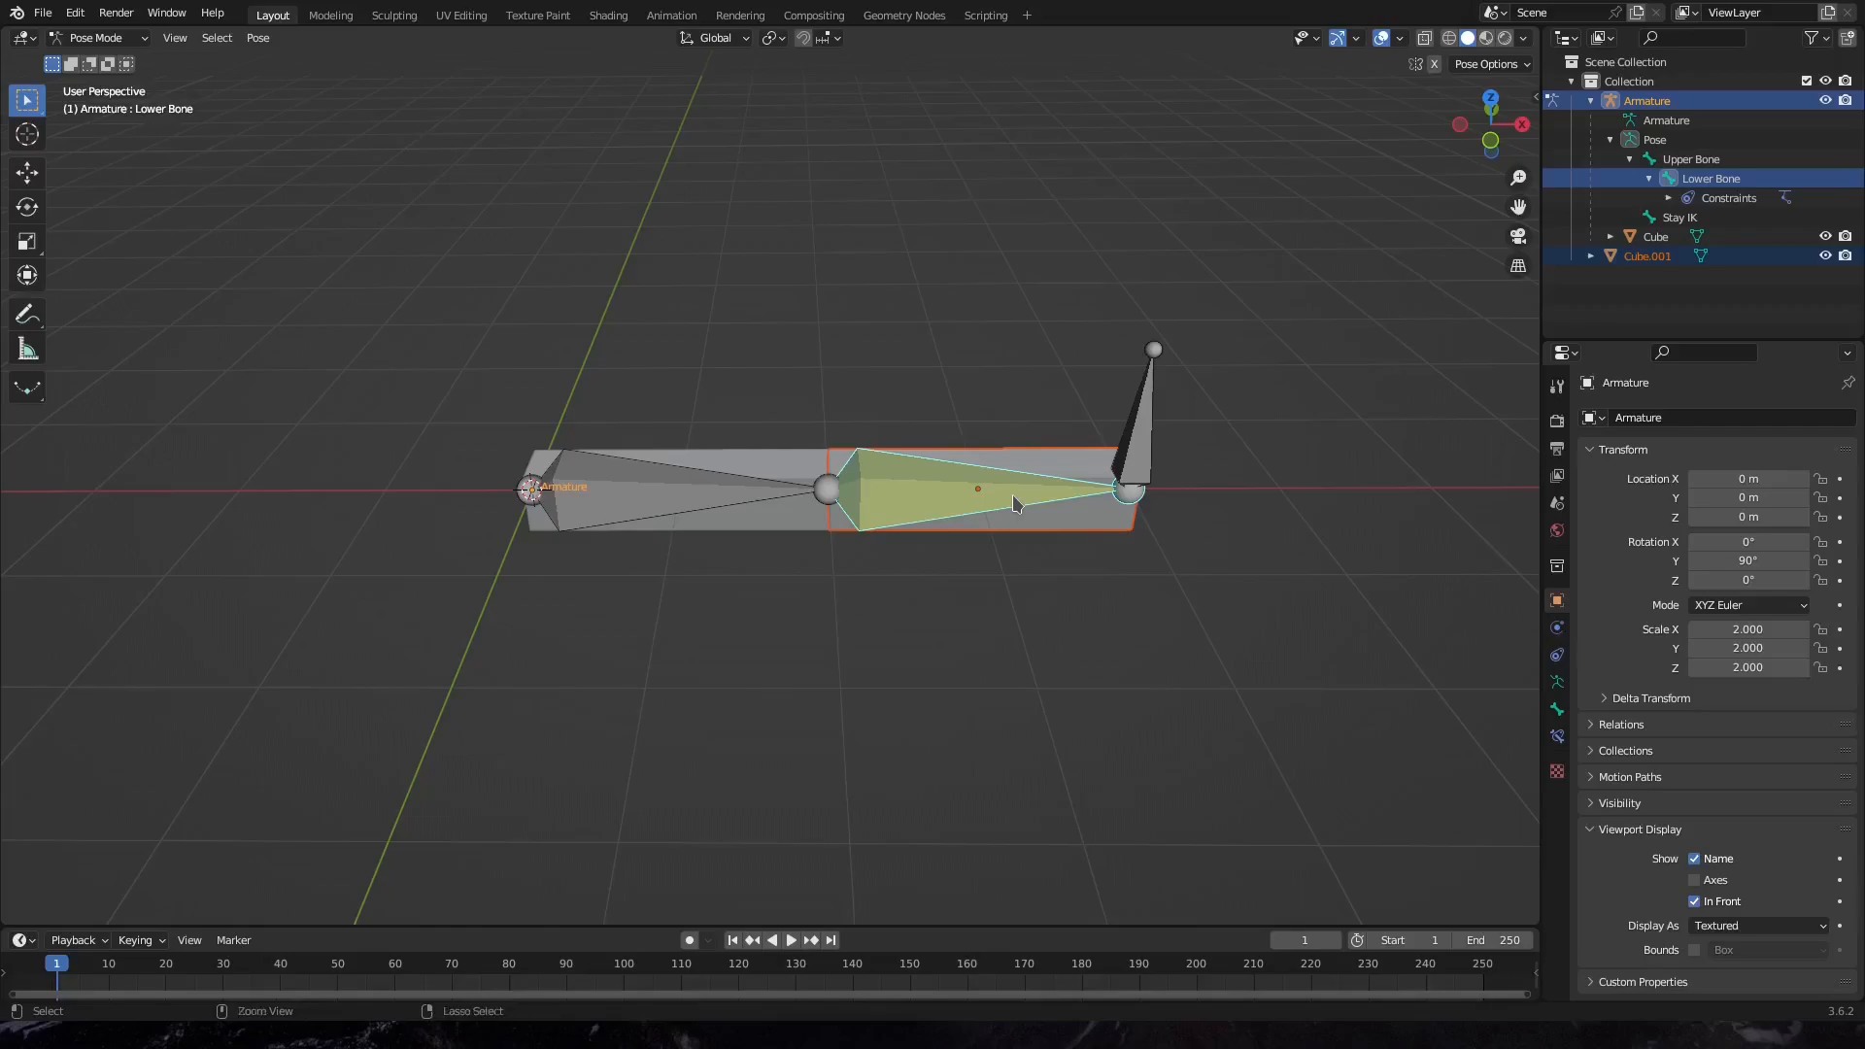
key(ctrl+p)
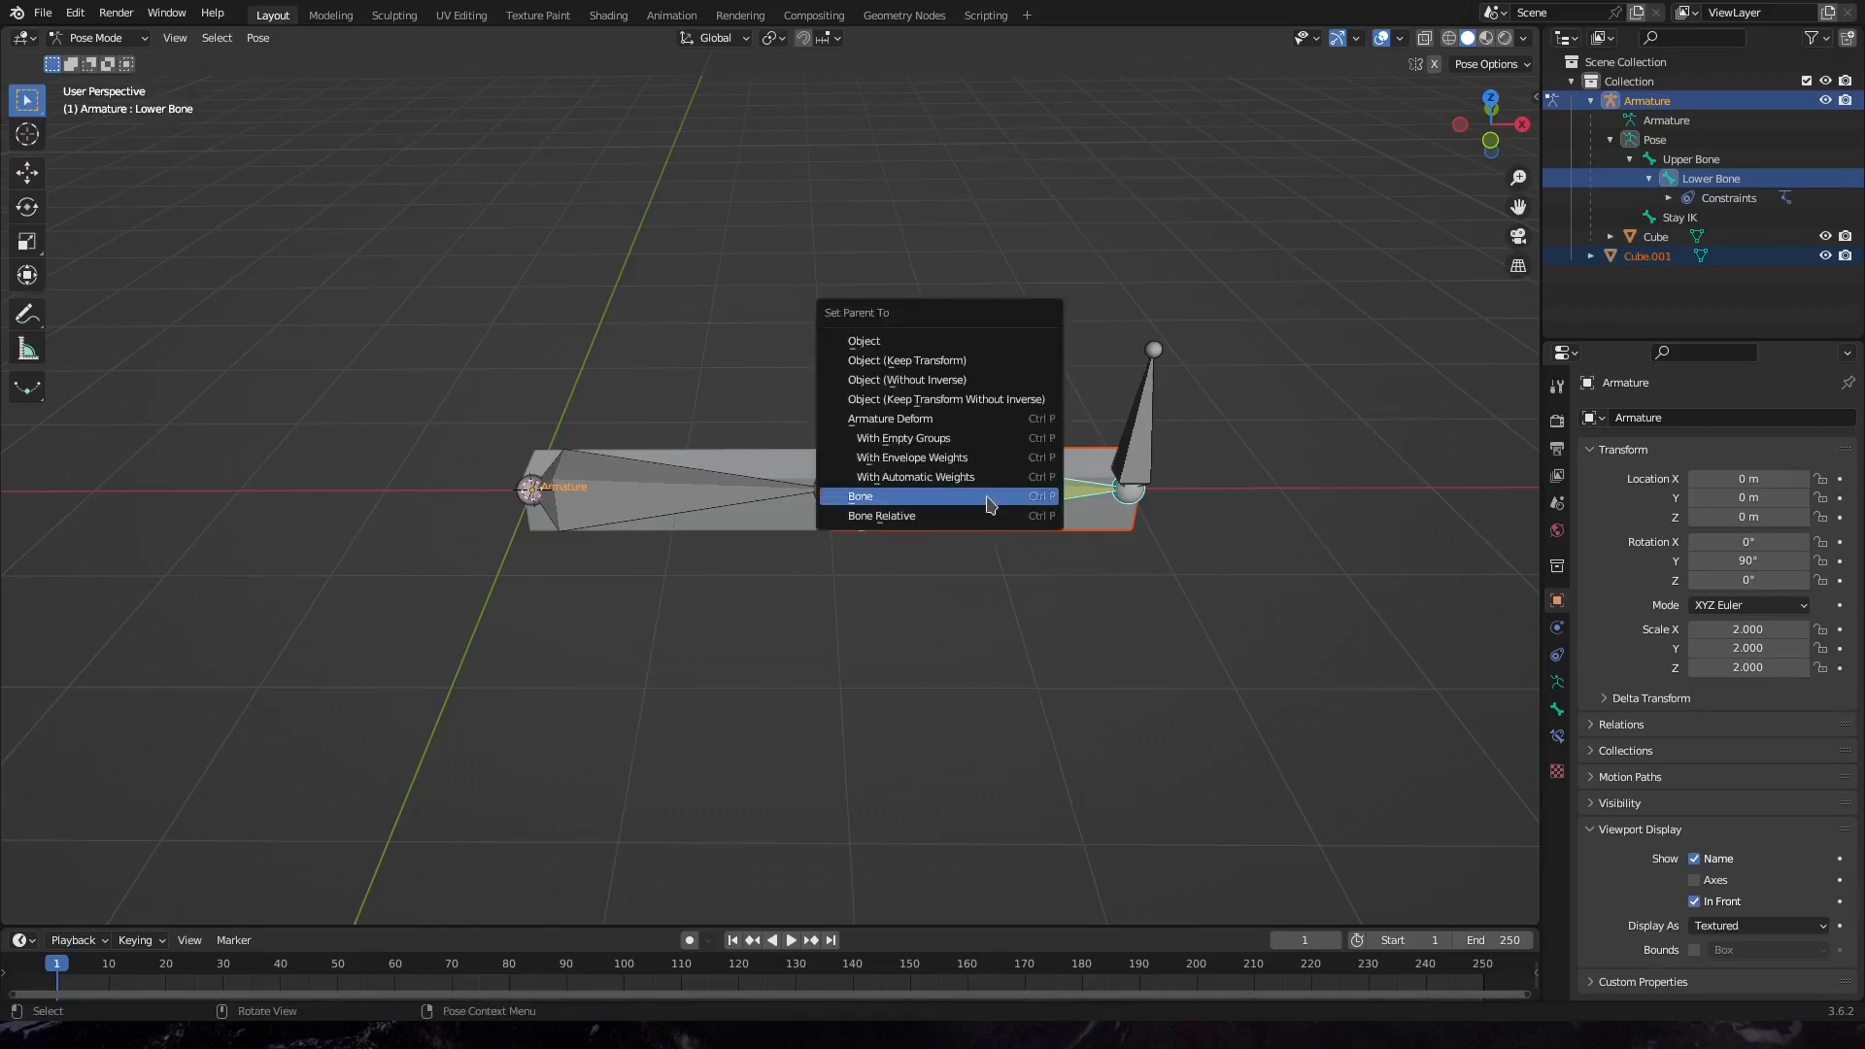
click(991, 499)
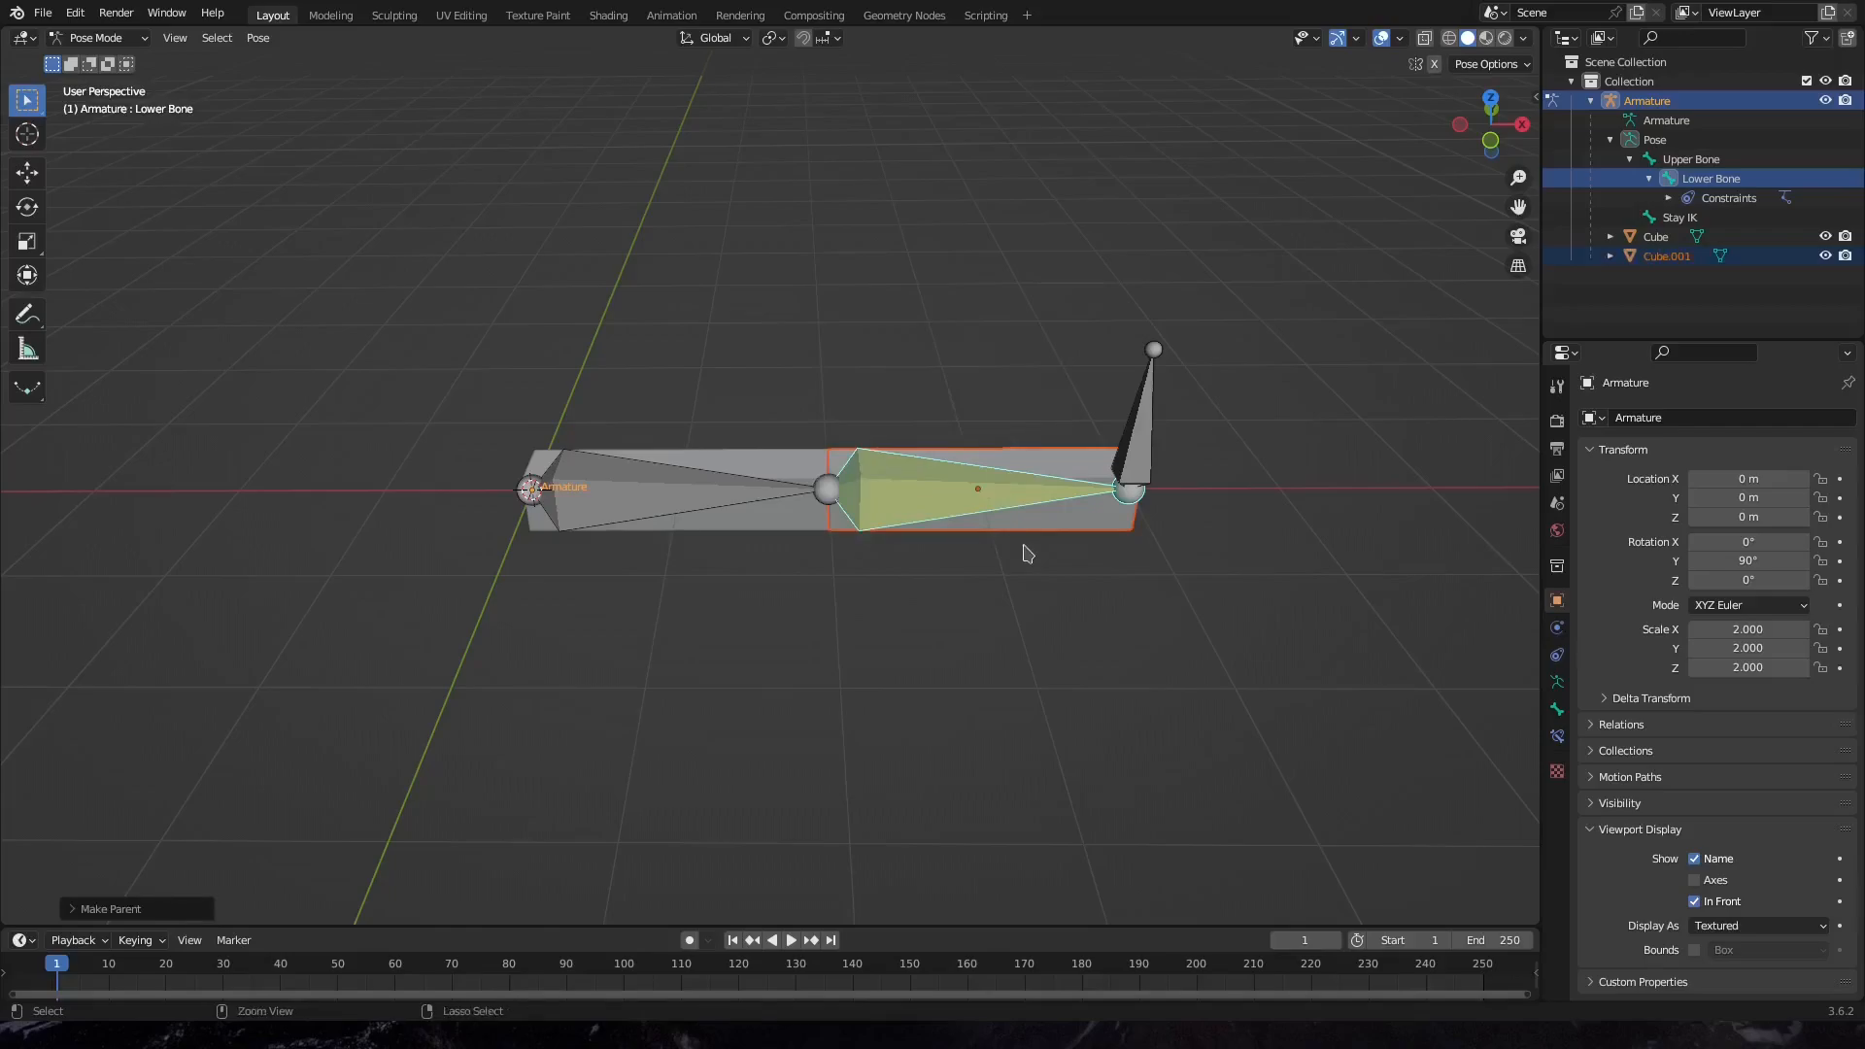
Test the IK chain by temporarily moving the Stay IK bone, and cancel the move
click(1139, 457)
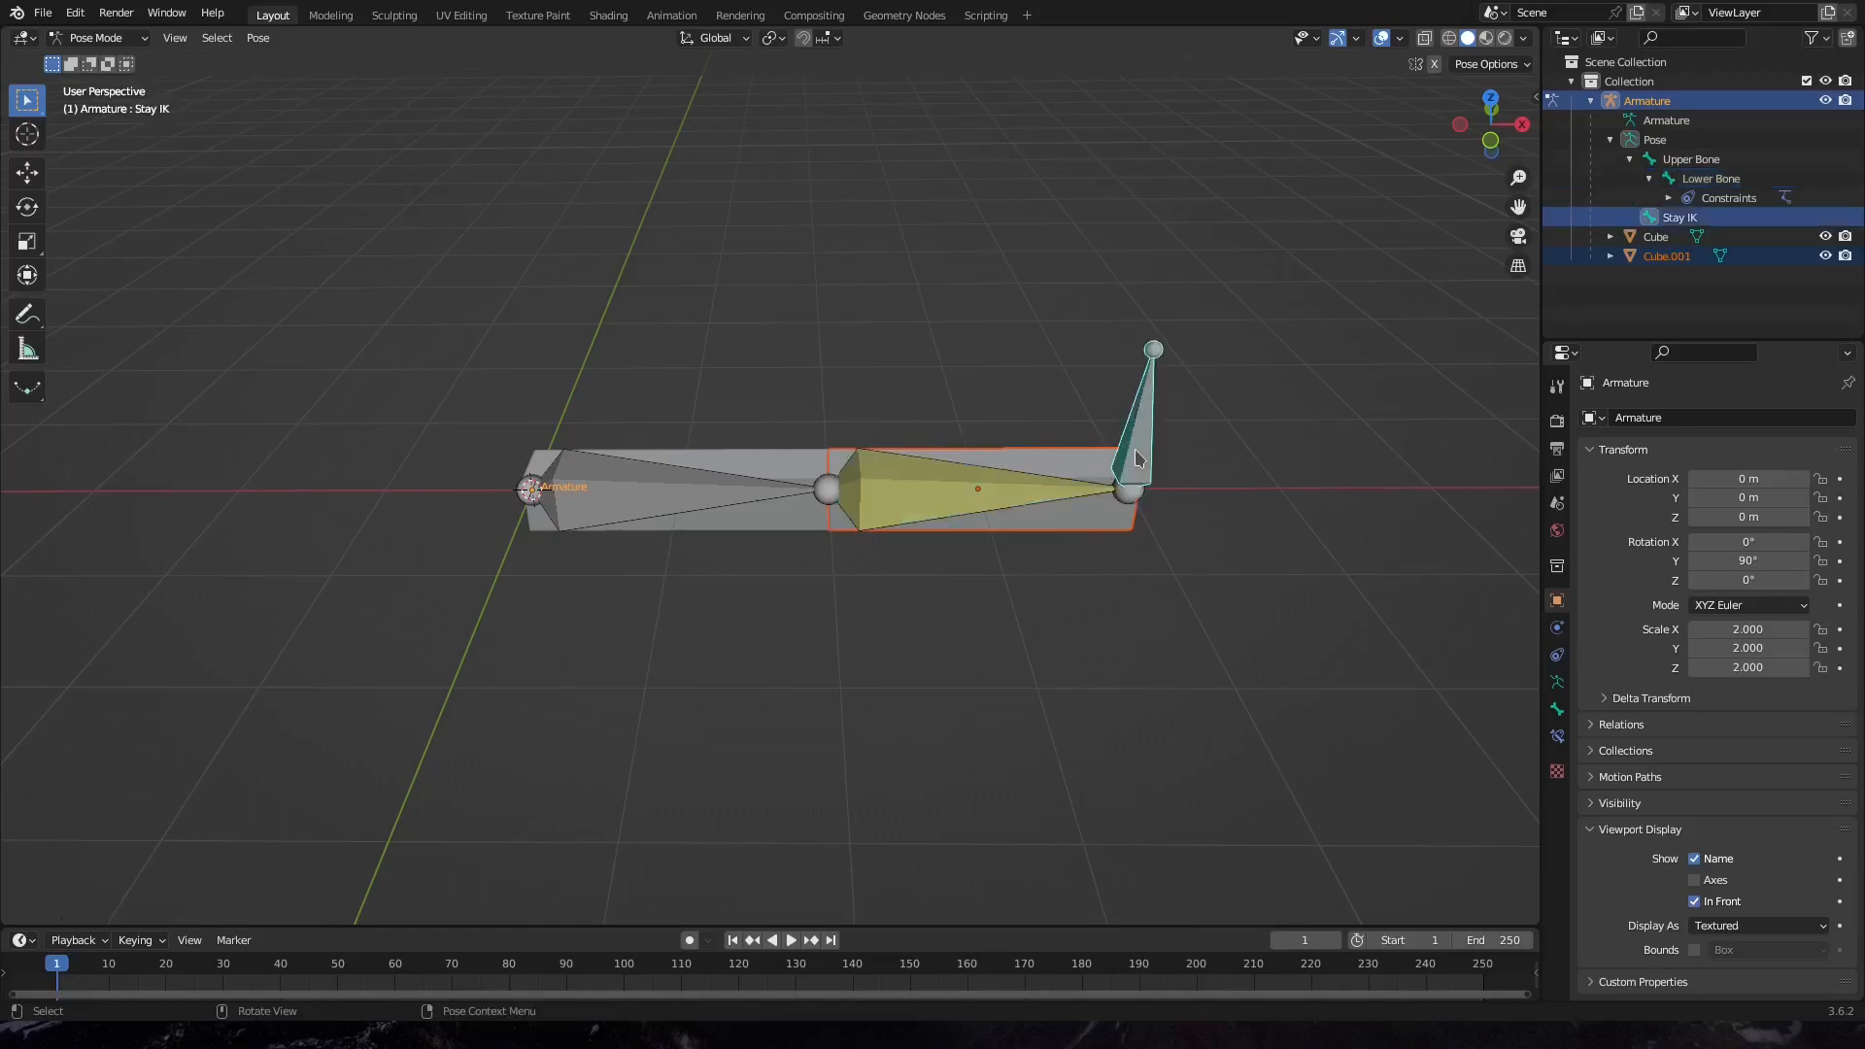
key(g)
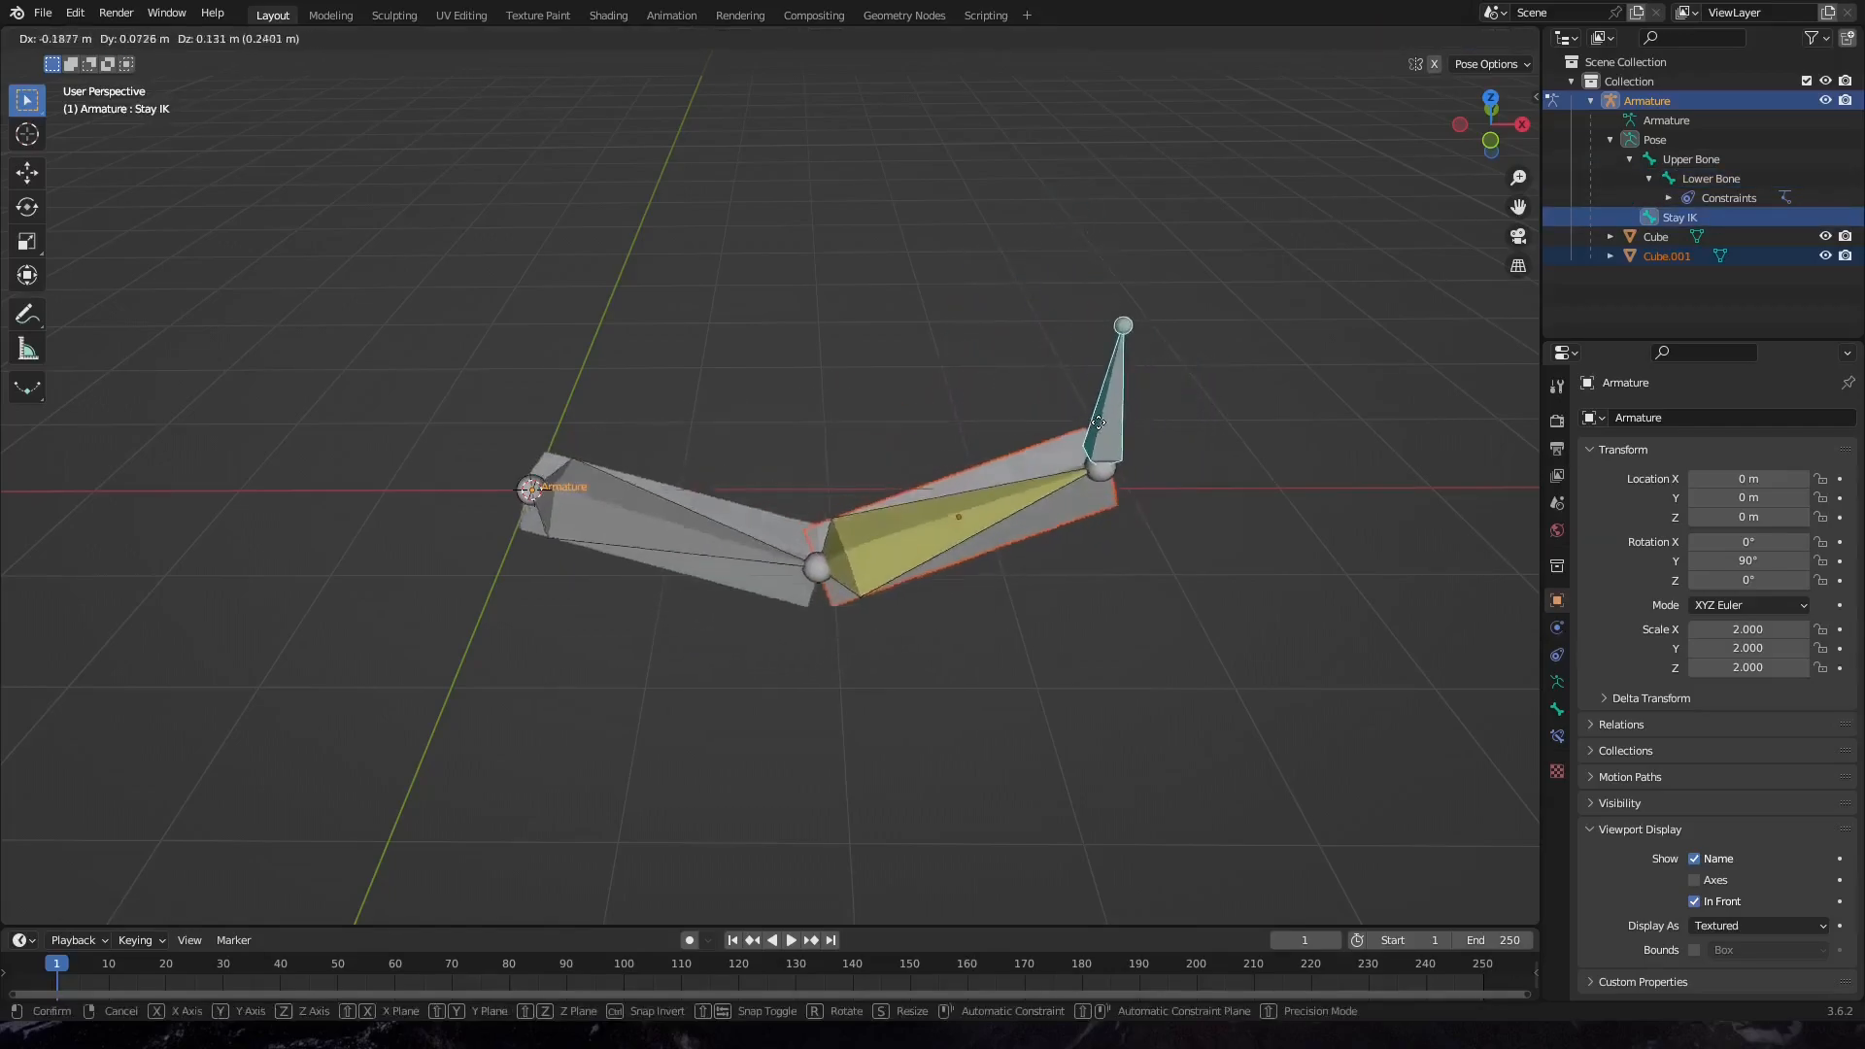
right_click(1076, 437)
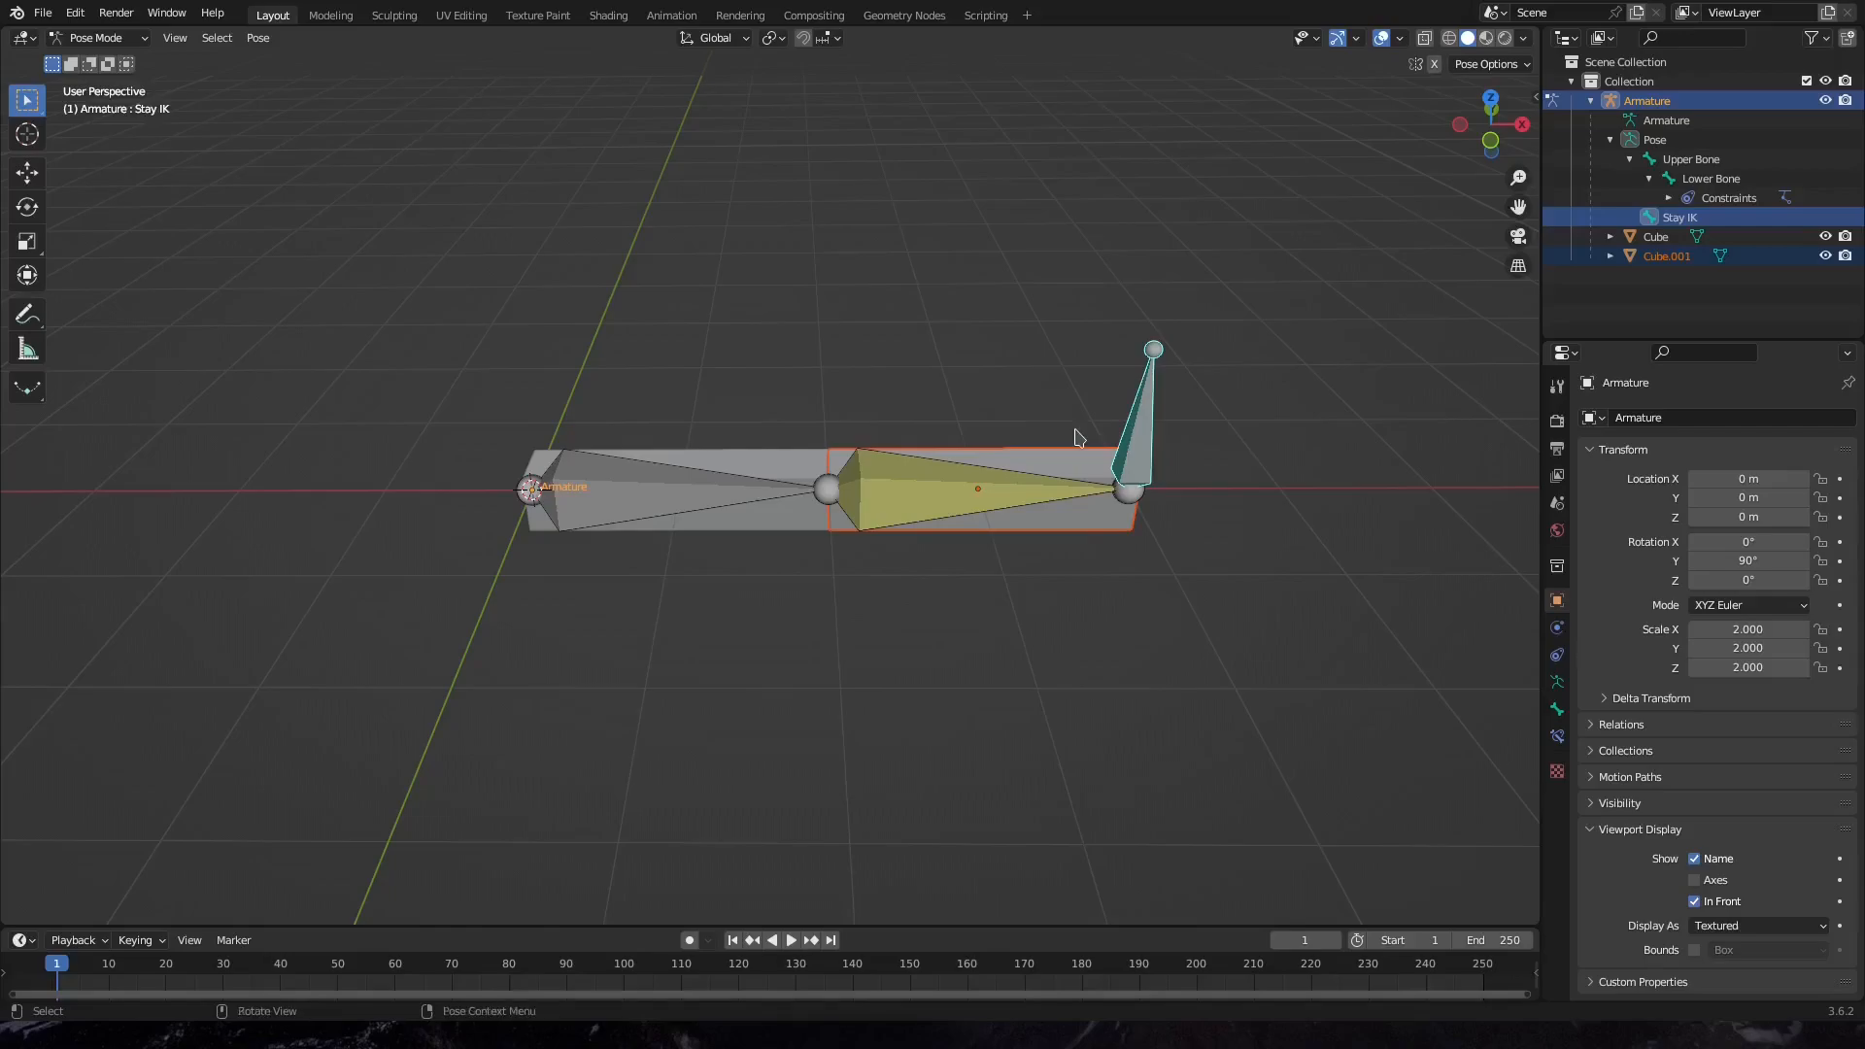
In Object Mode, add a UV sphere at the armature's origin and scale it uniformly to 0.3
click(88, 39)
click(88, 55)
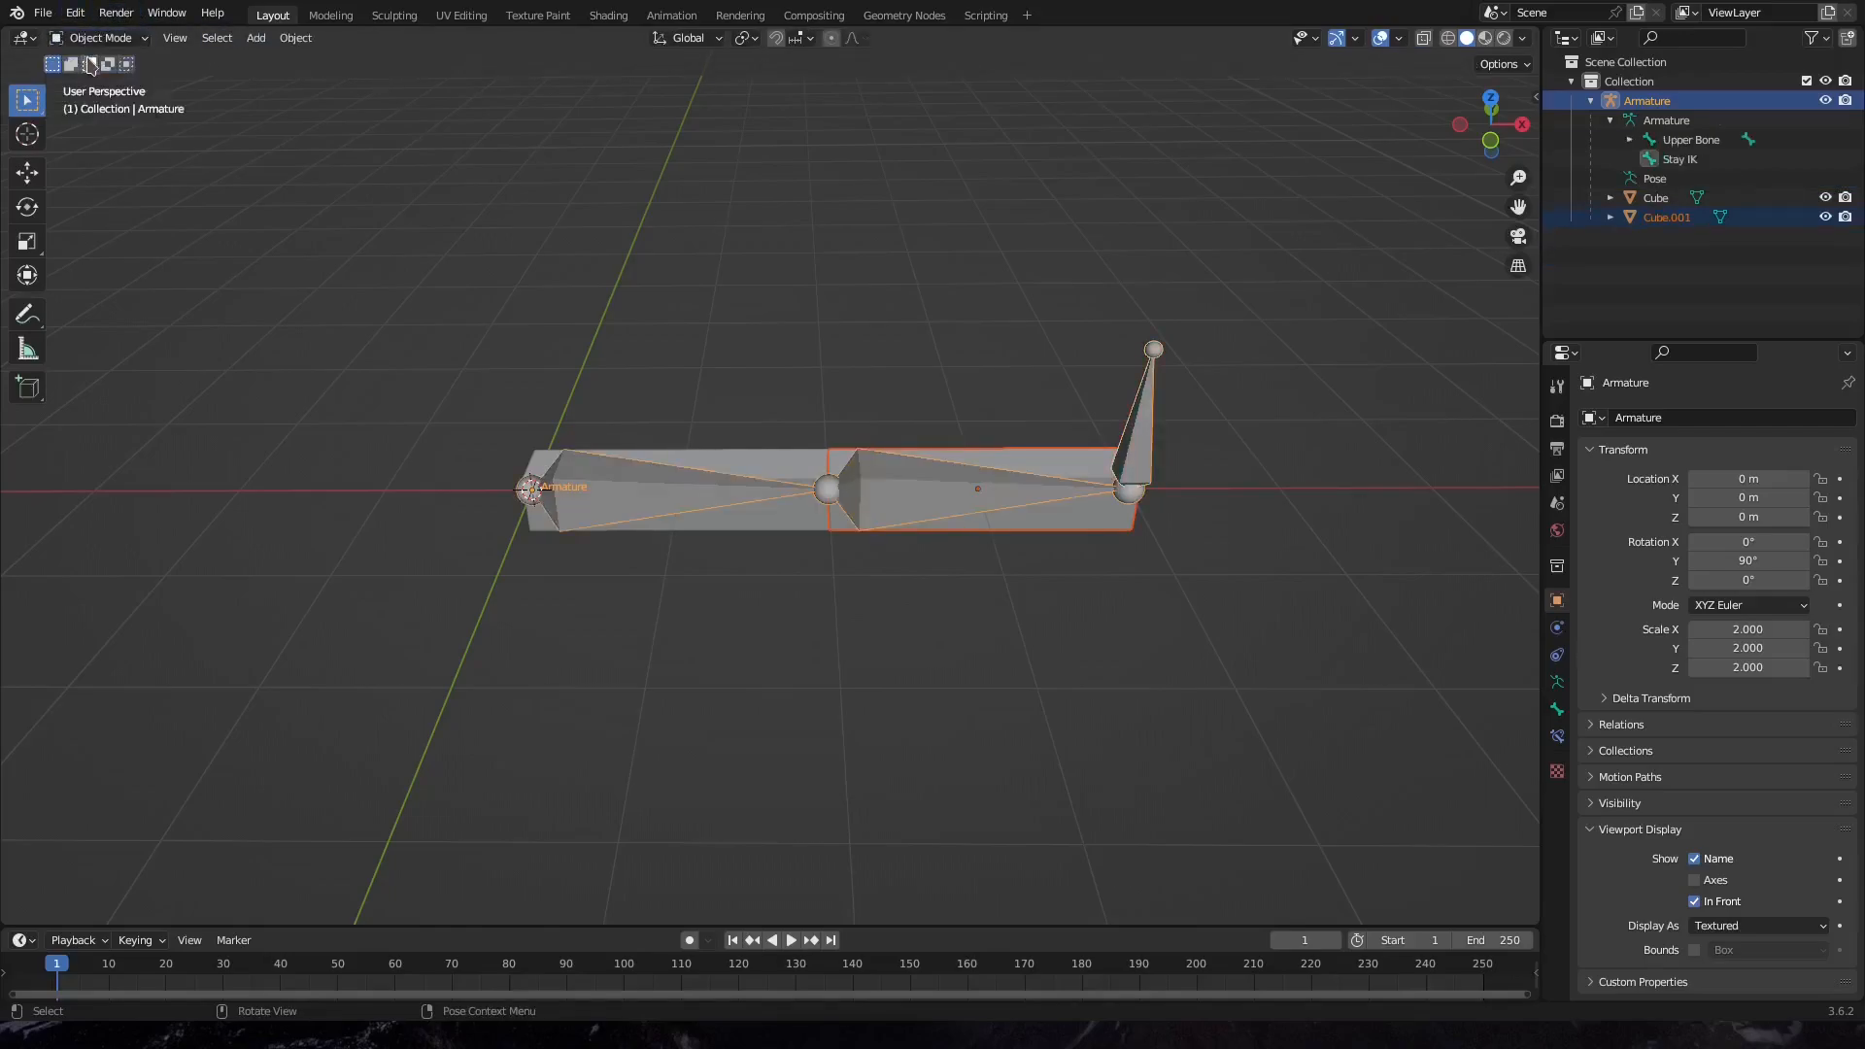
key(shift+a)
mouse_move(428, 255)
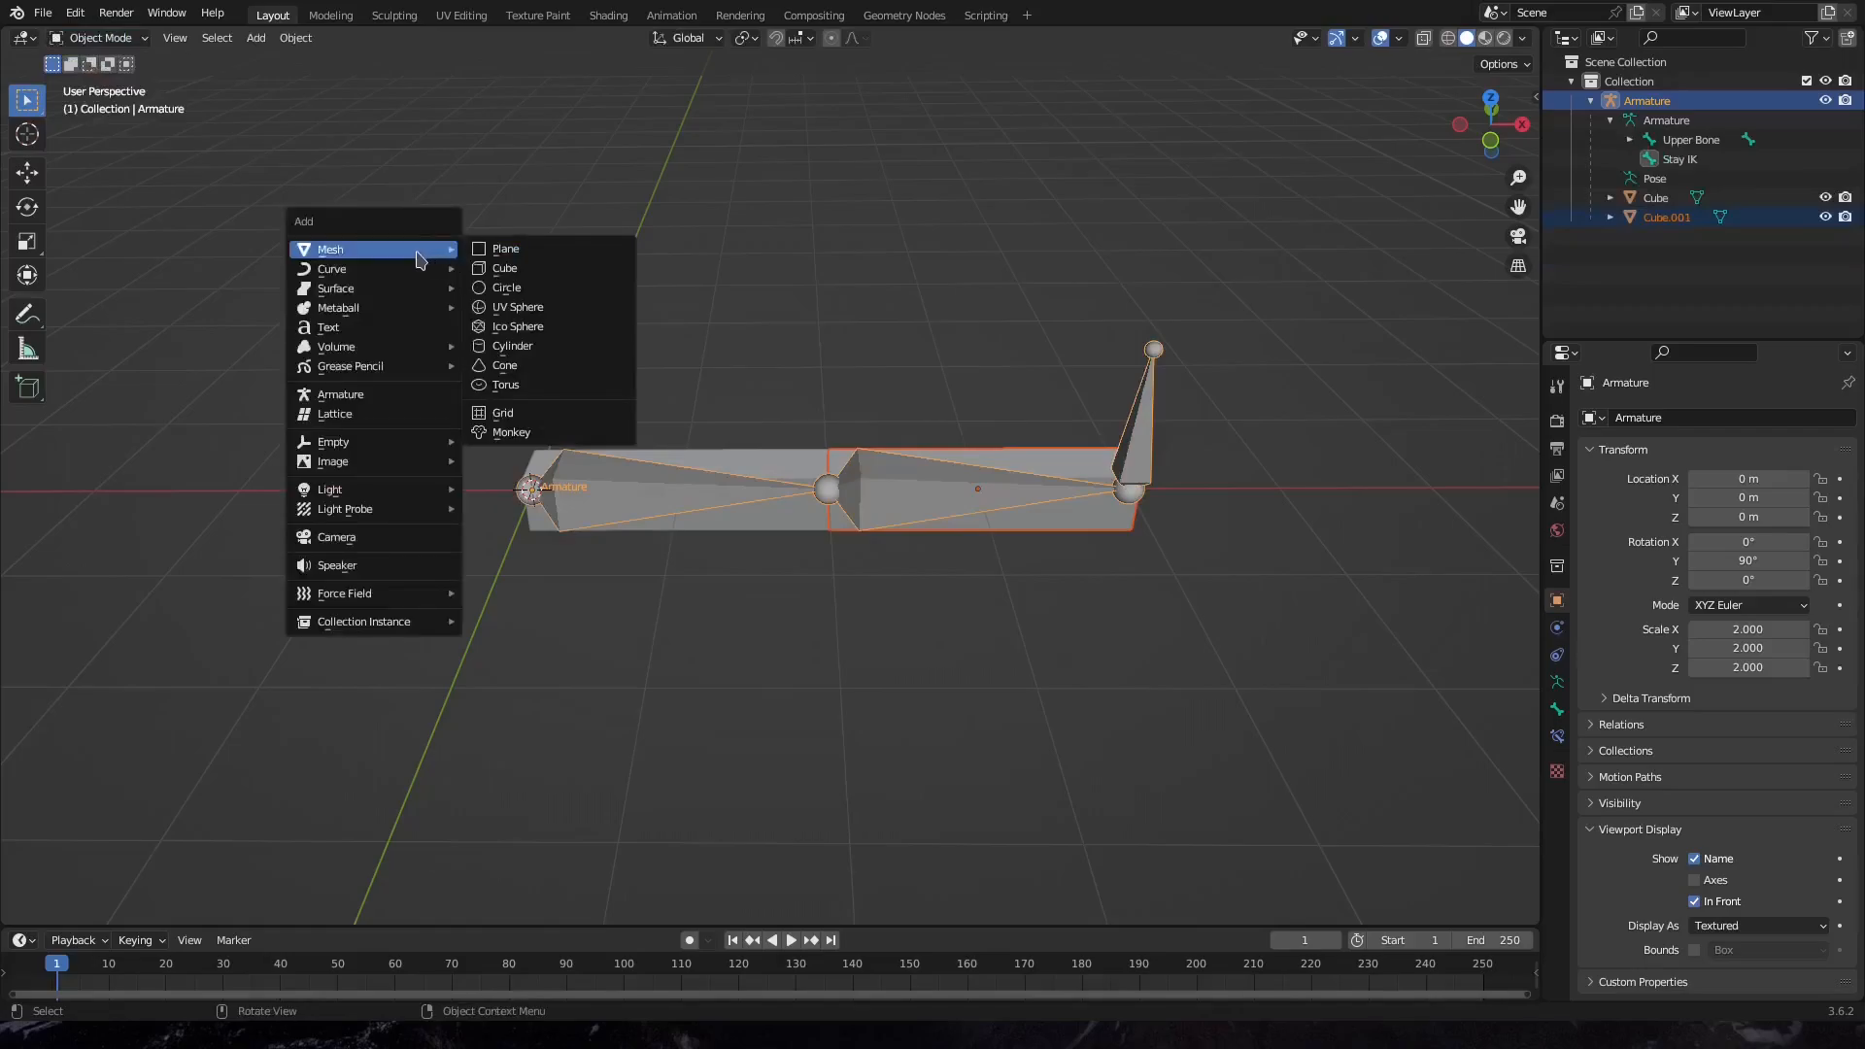
click(503, 307)
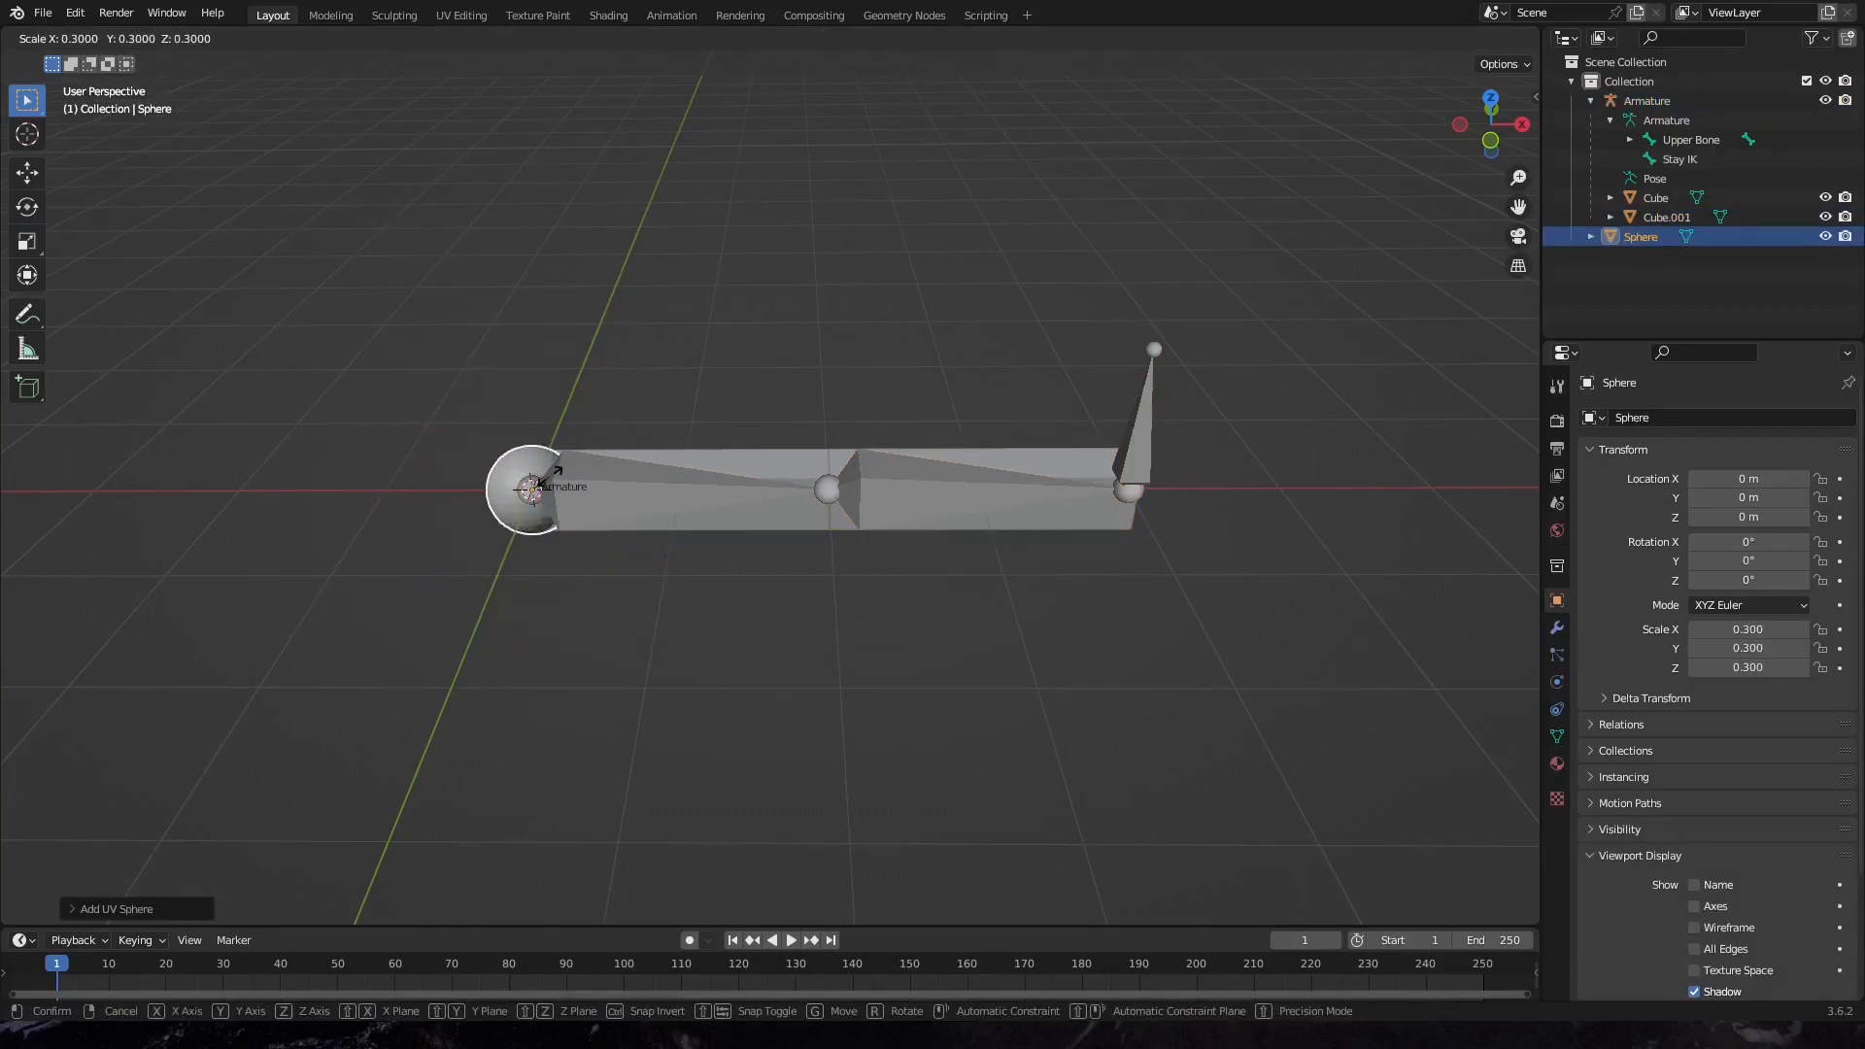
click(550, 479)
Move the sphere 4 m along the X axis to the end of the lower bone
key(g)
key(x)
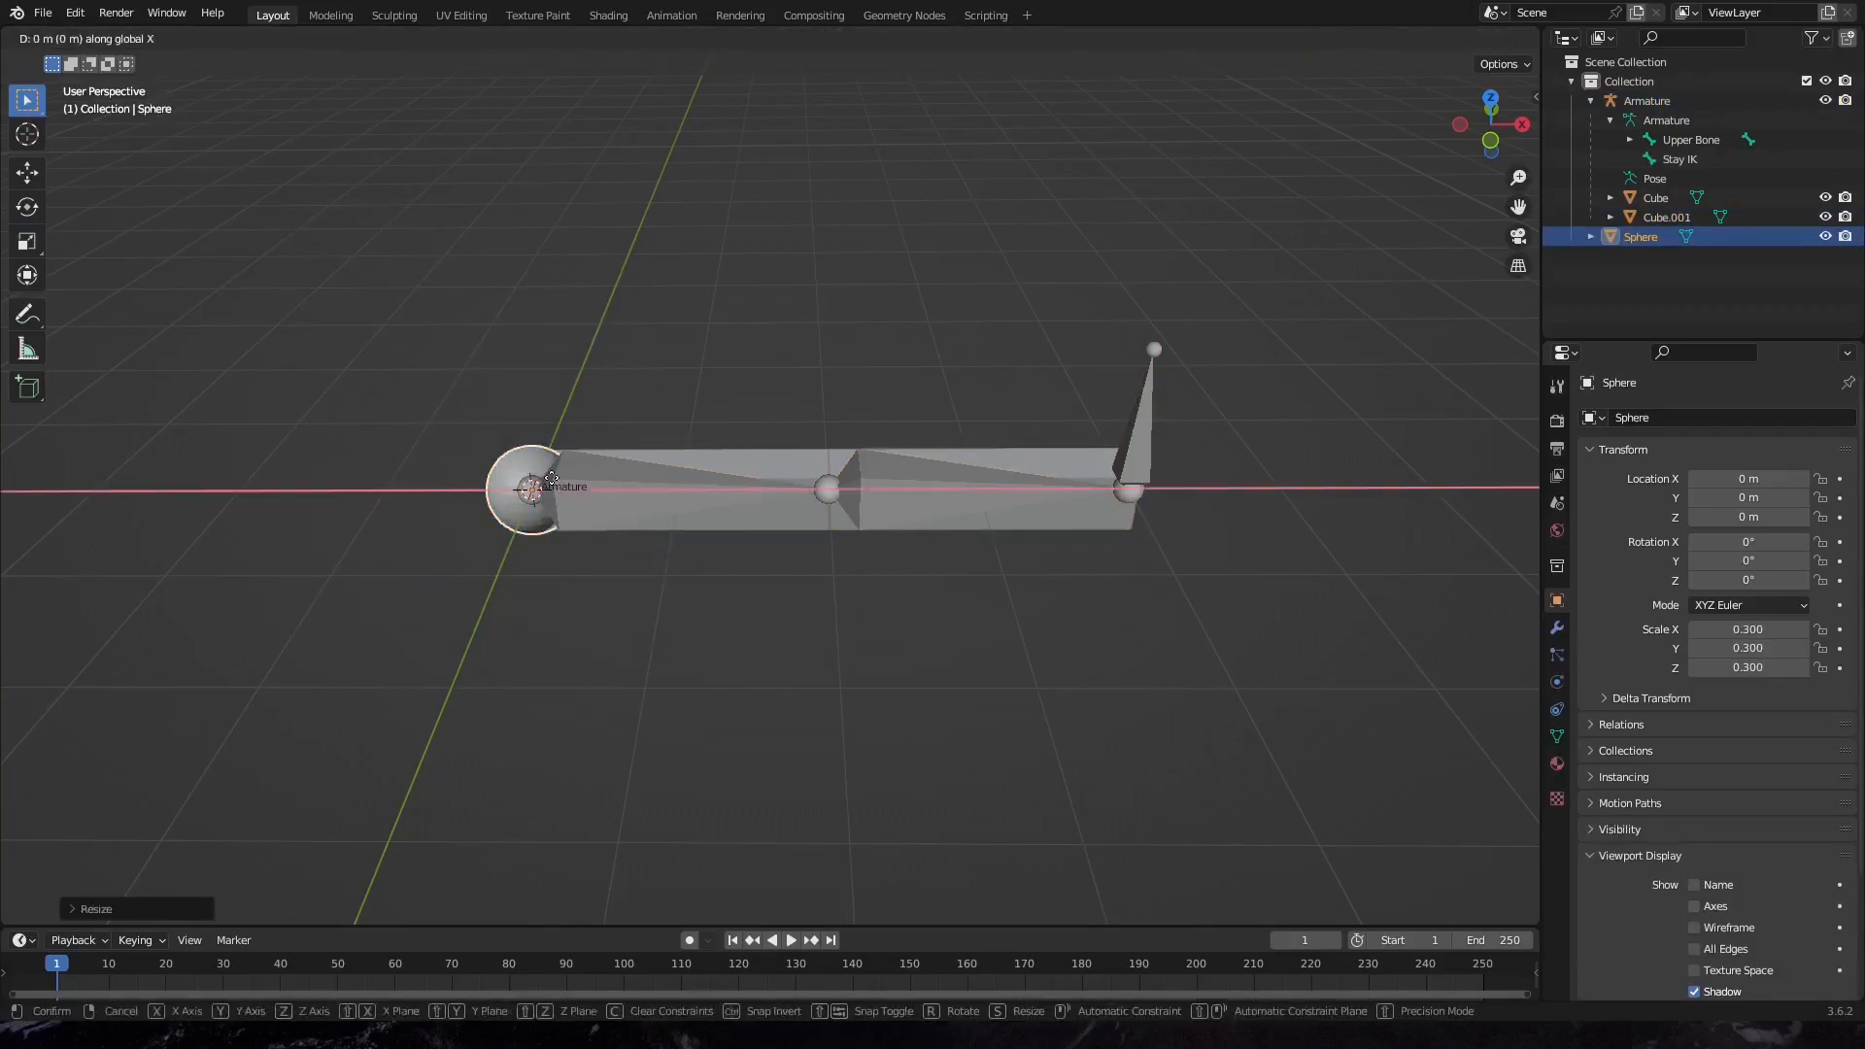
key(ctrl)
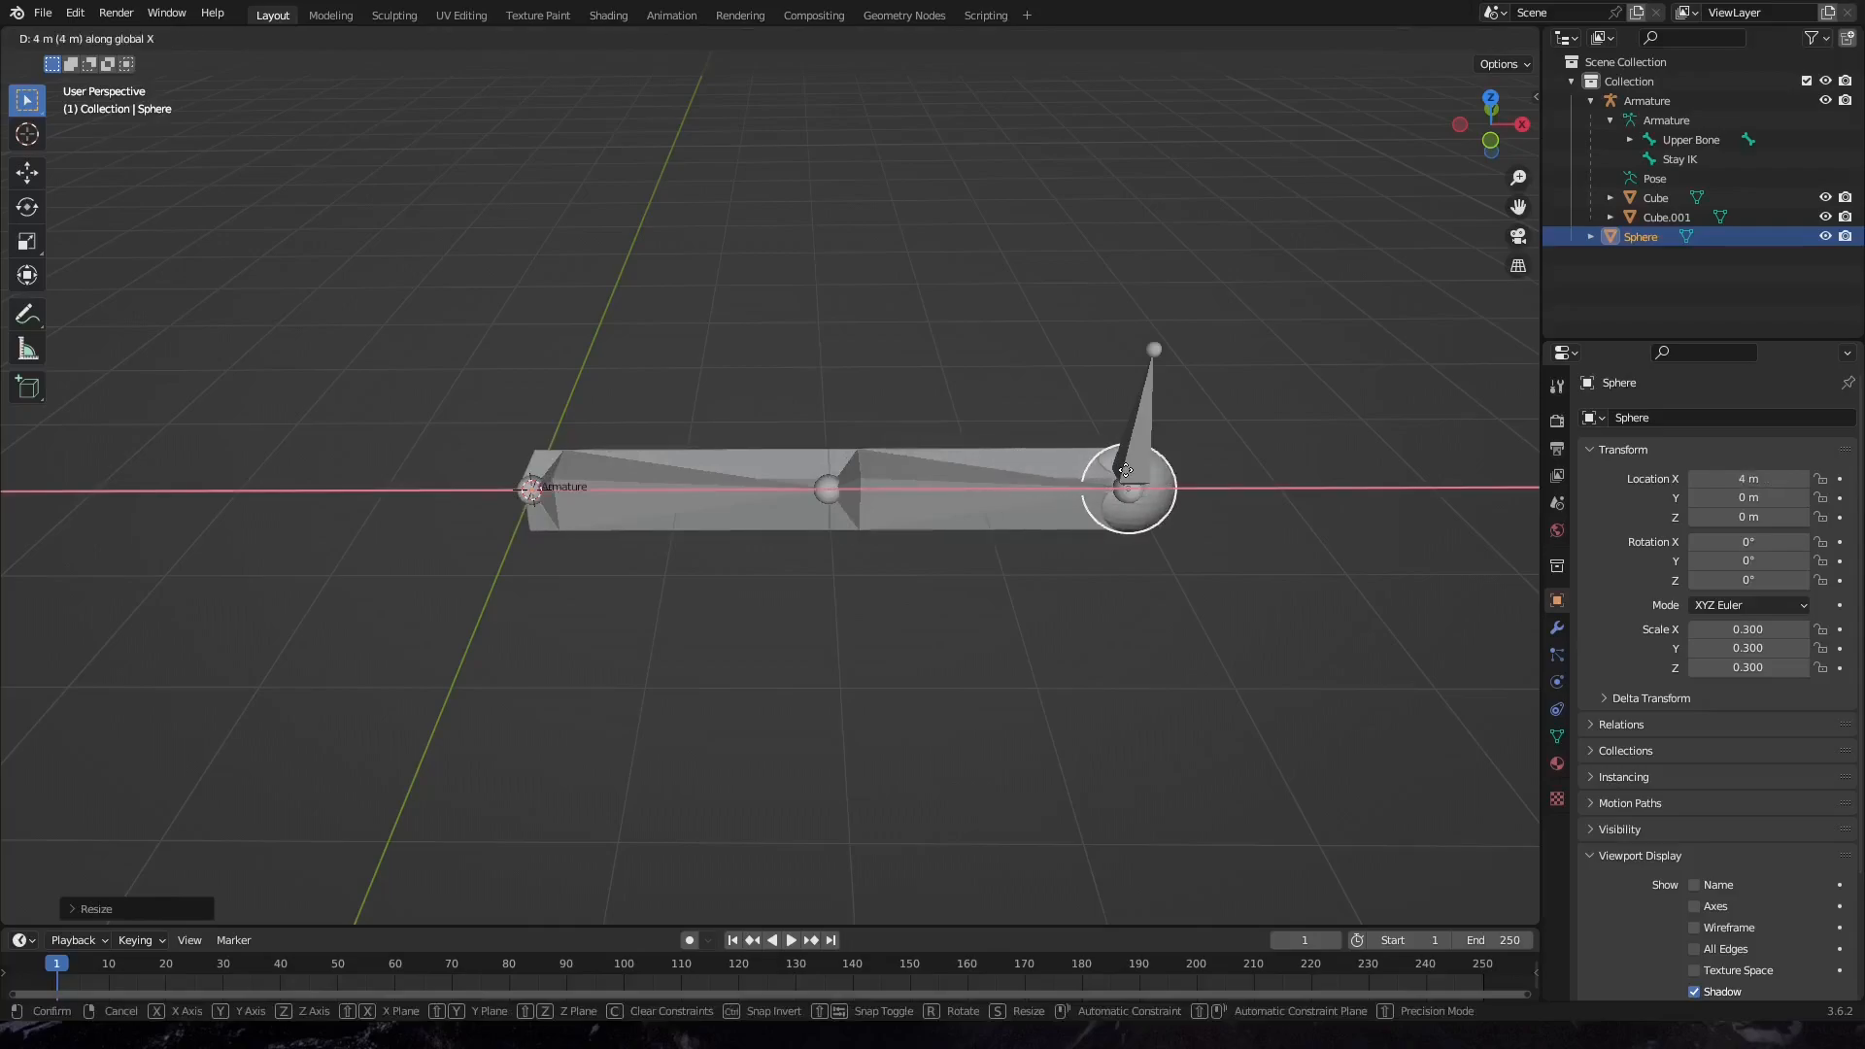
click(1126, 473)
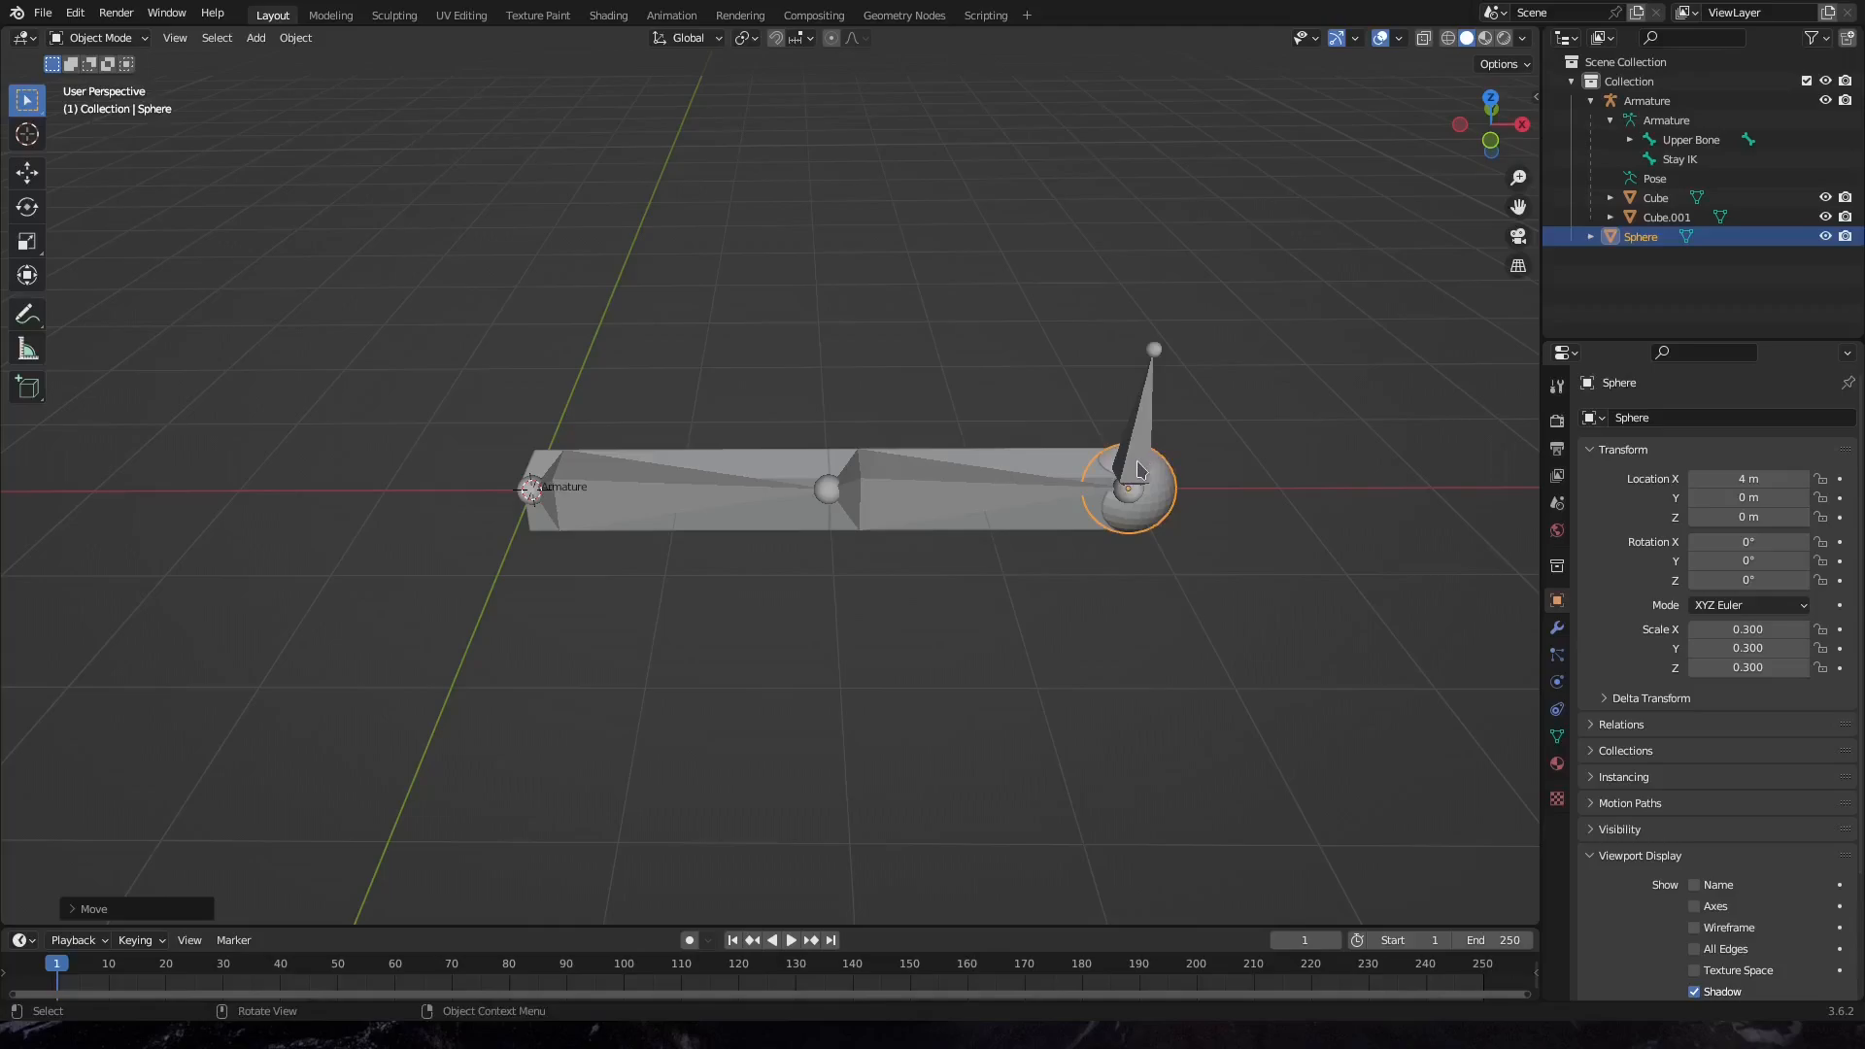
In the armature's Pose Mode, give the Stay IK bone a Child Of constraint targeting Sphere
click(1019, 492)
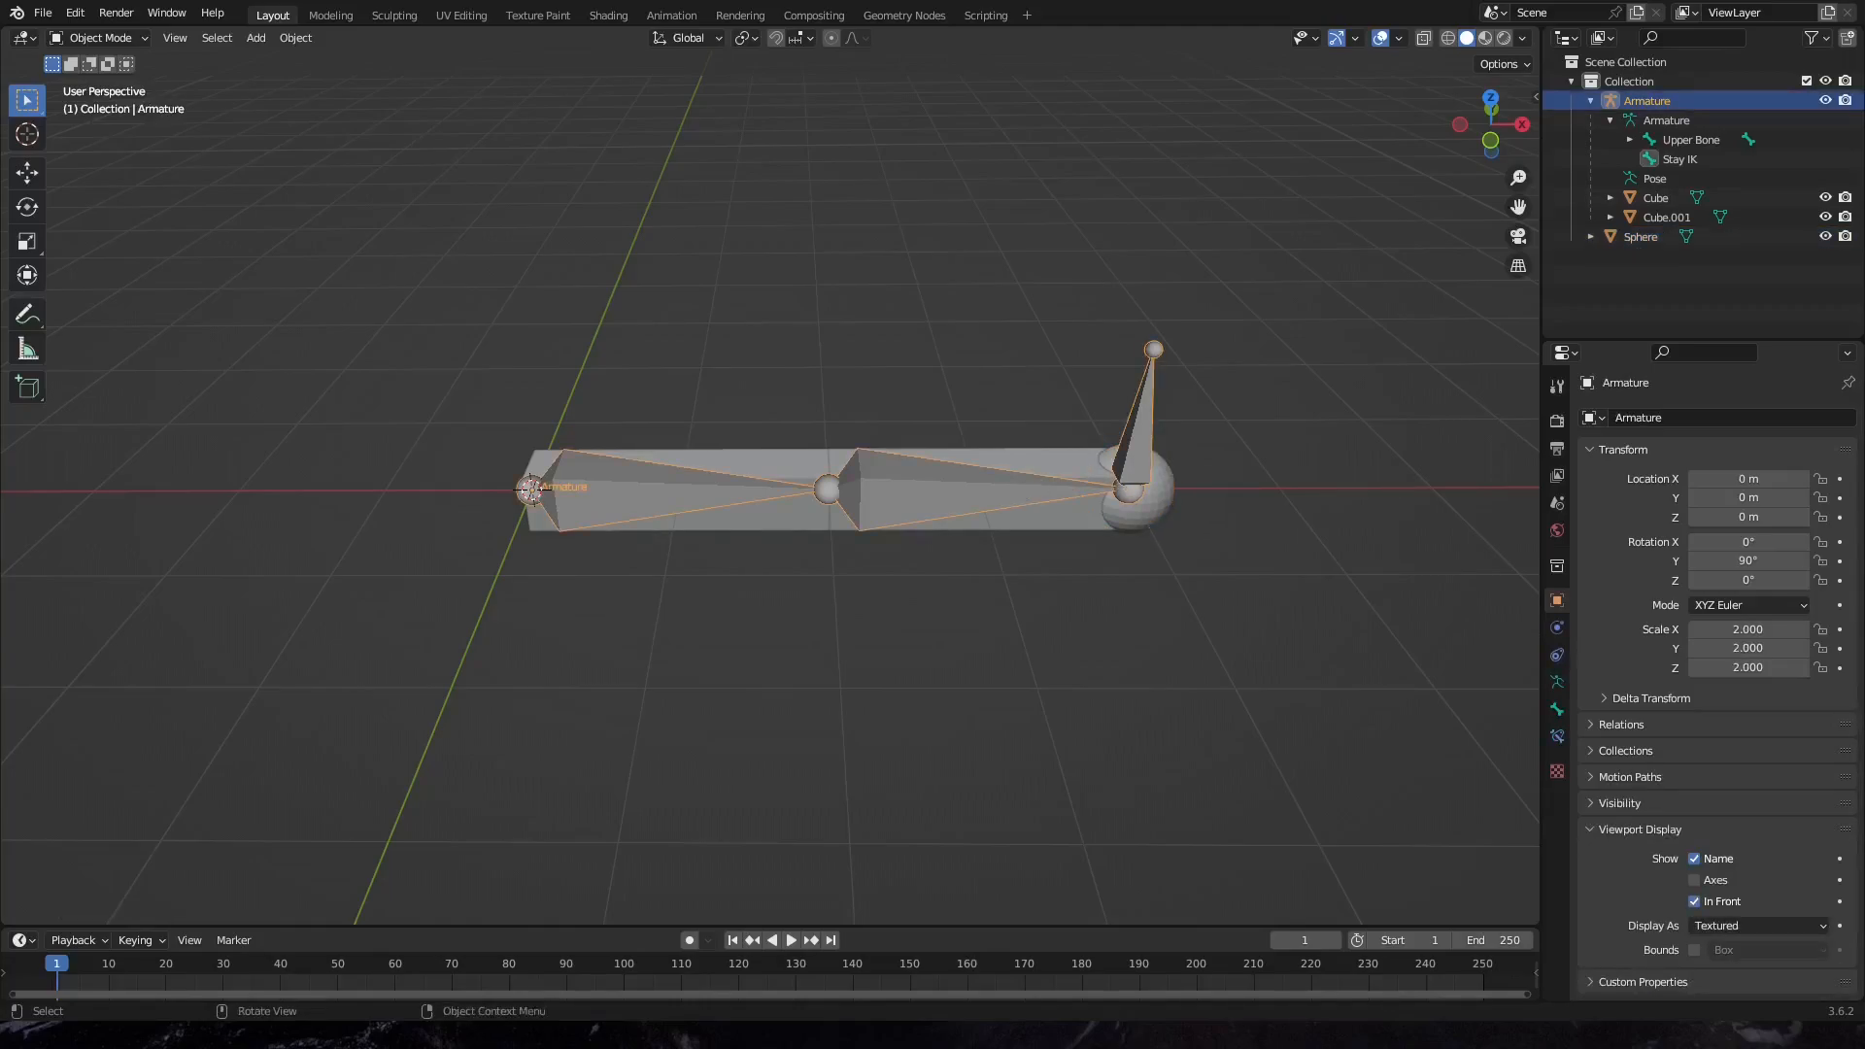
click(104, 43)
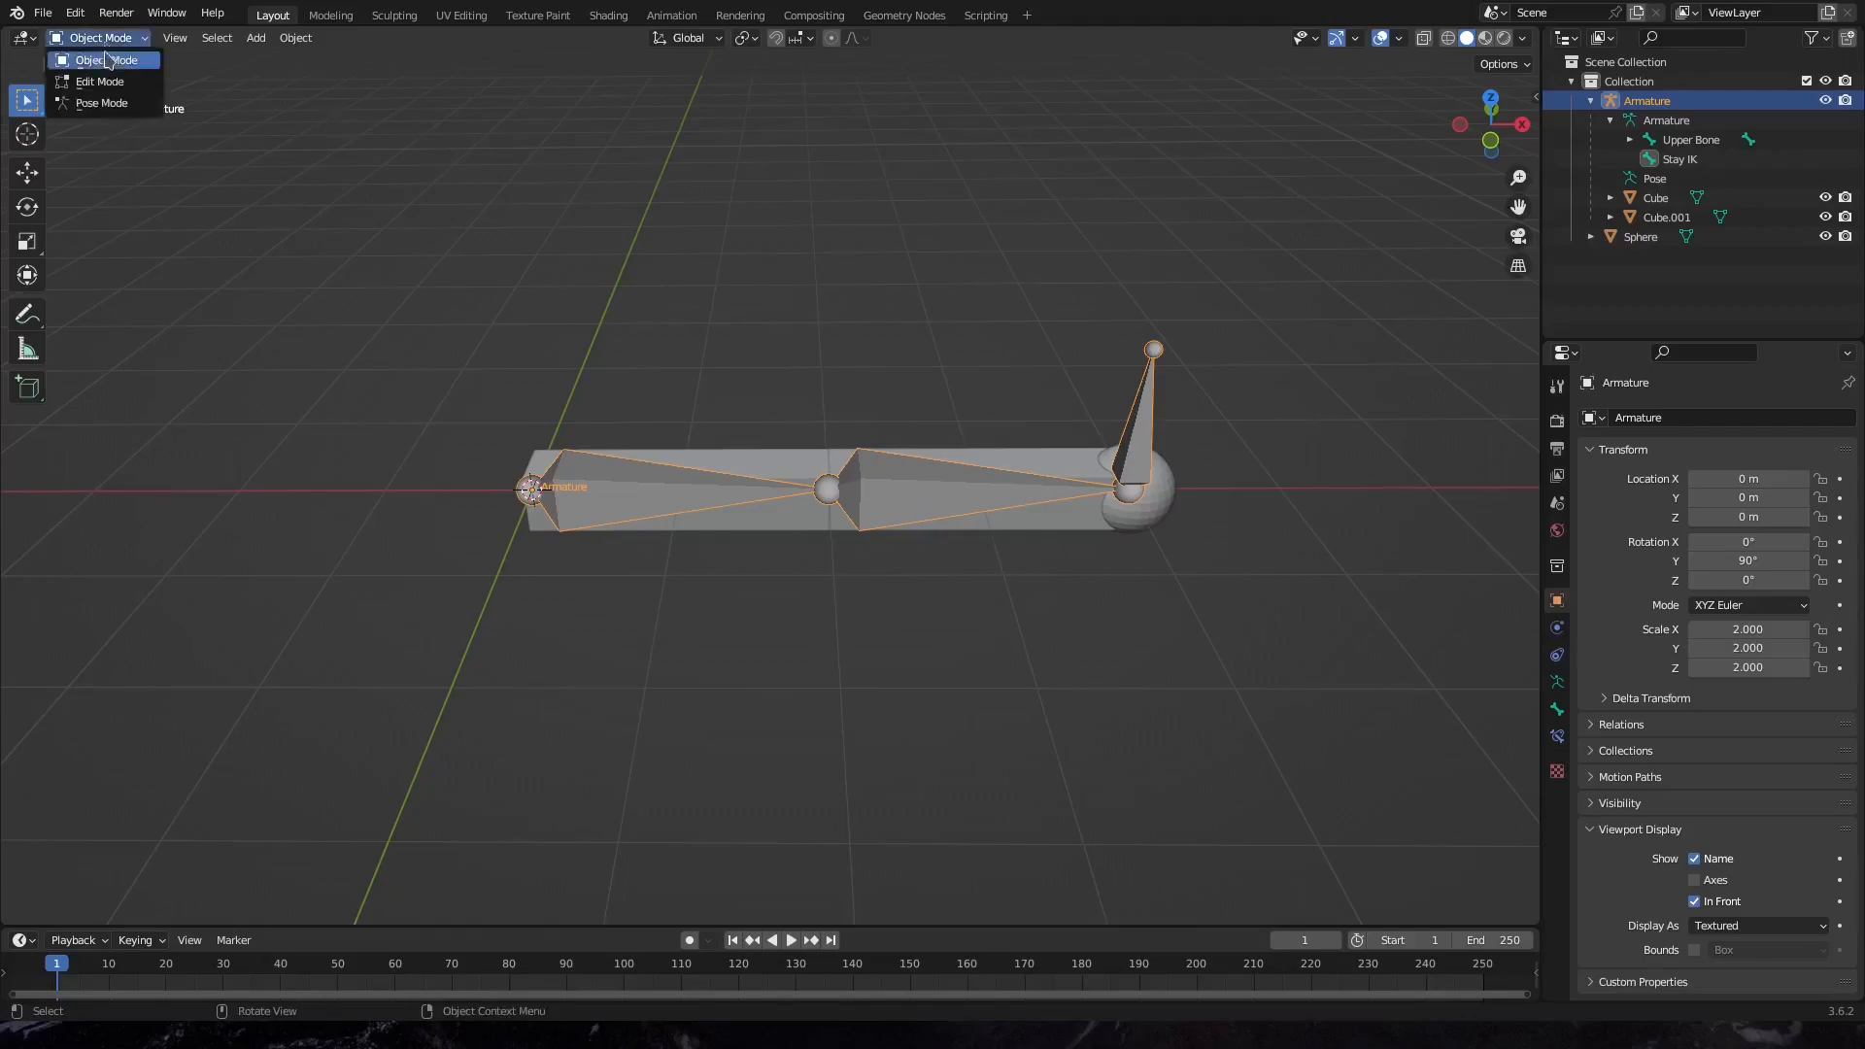
click(102, 103)
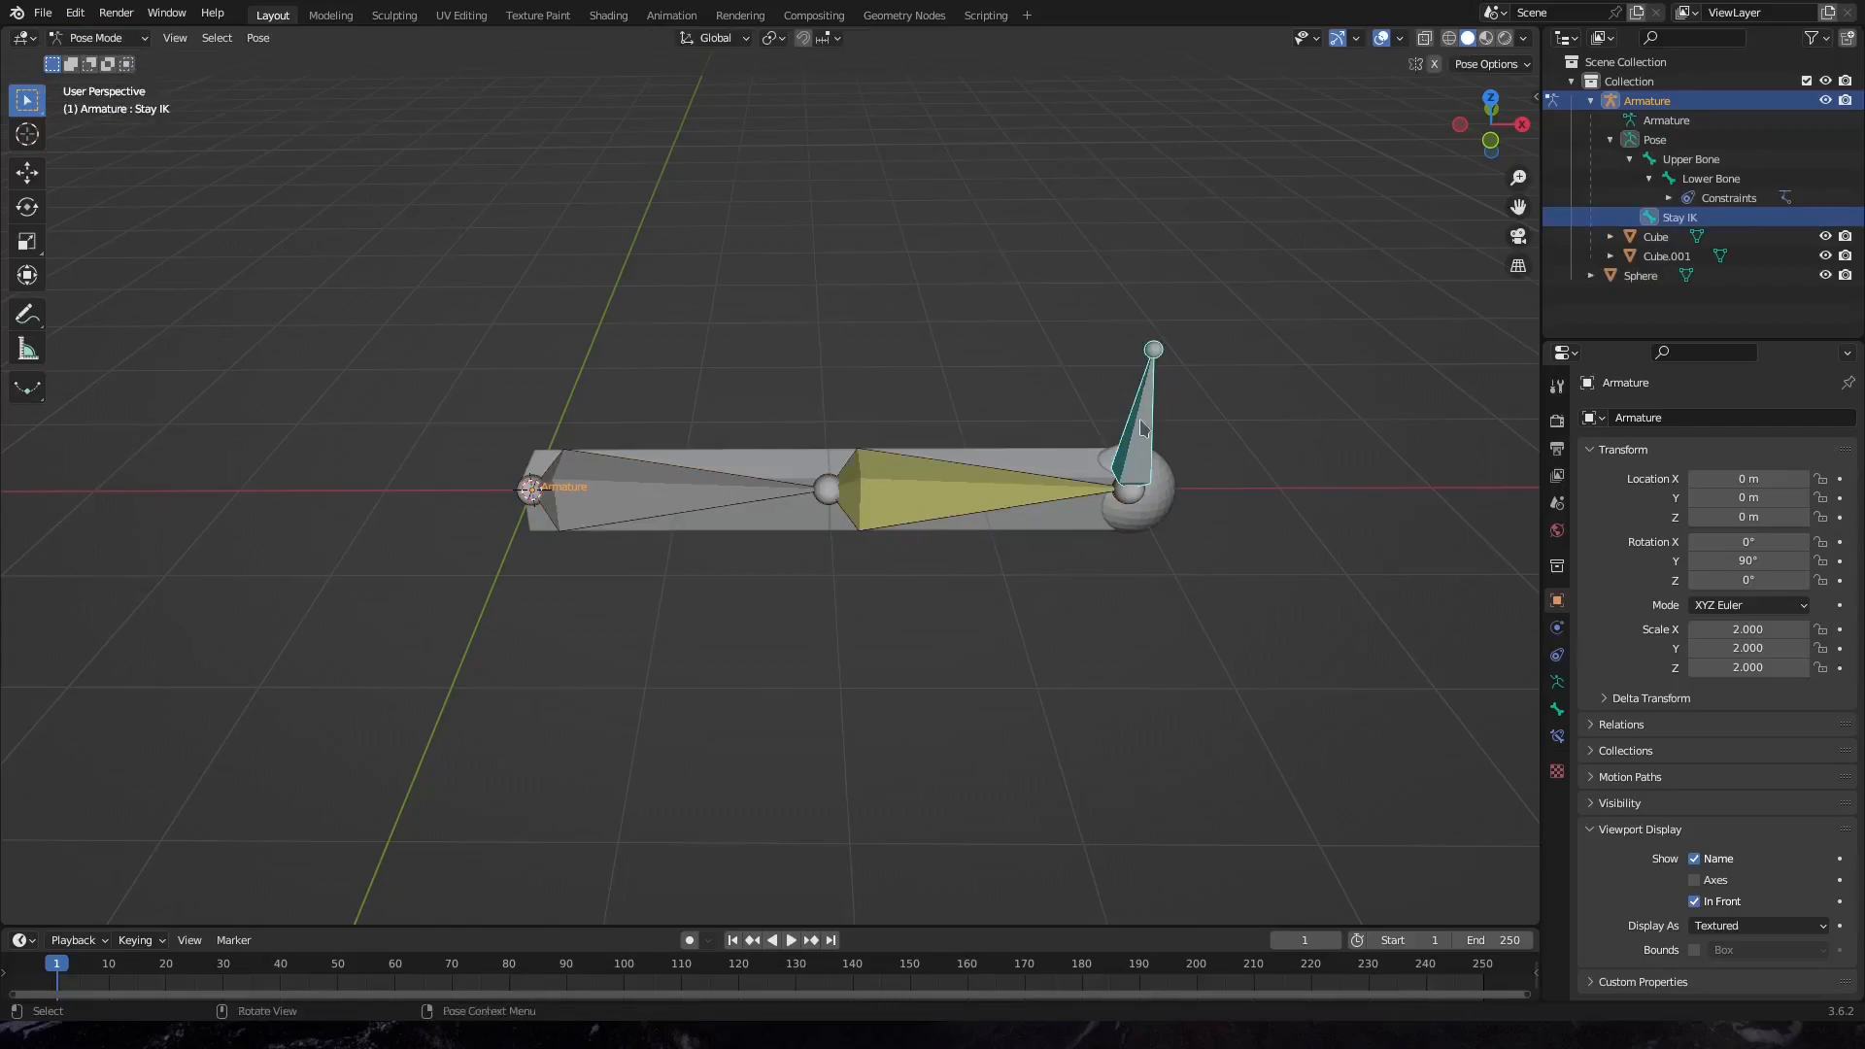
click(1560, 739)
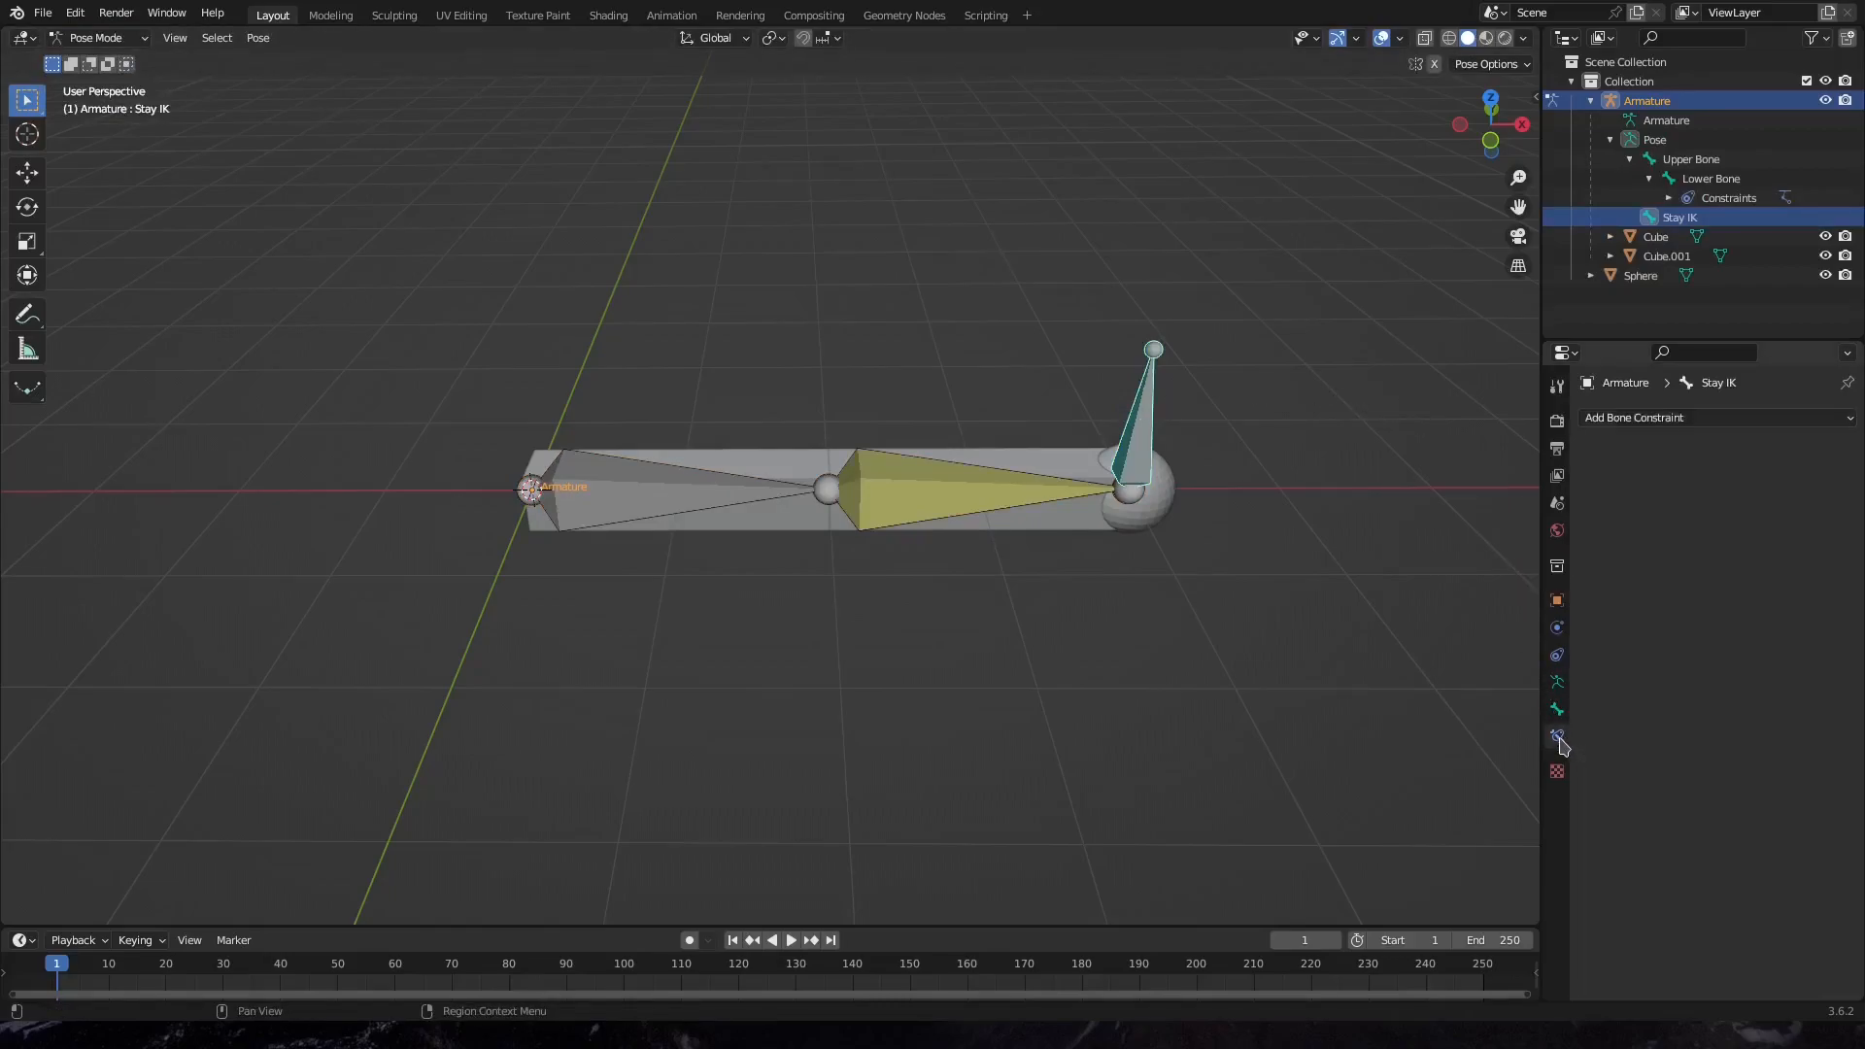
click(1666, 424)
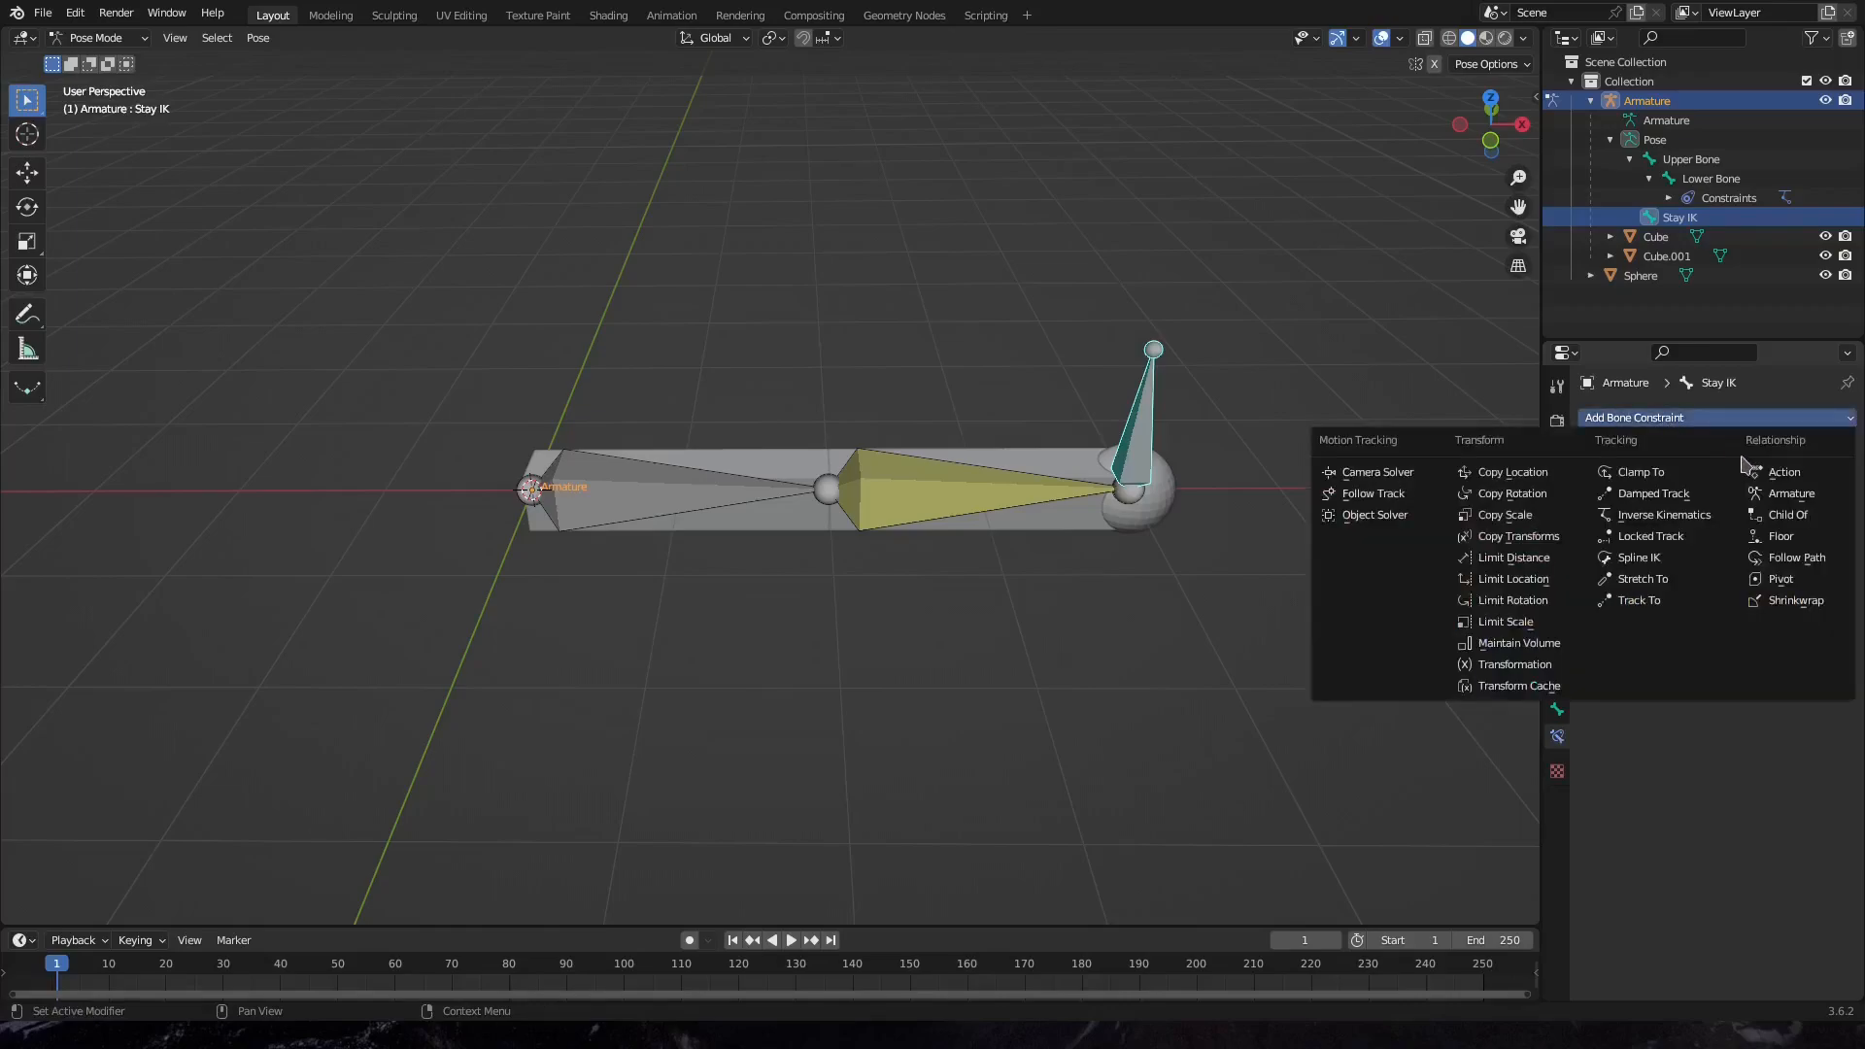
click(1778, 515)
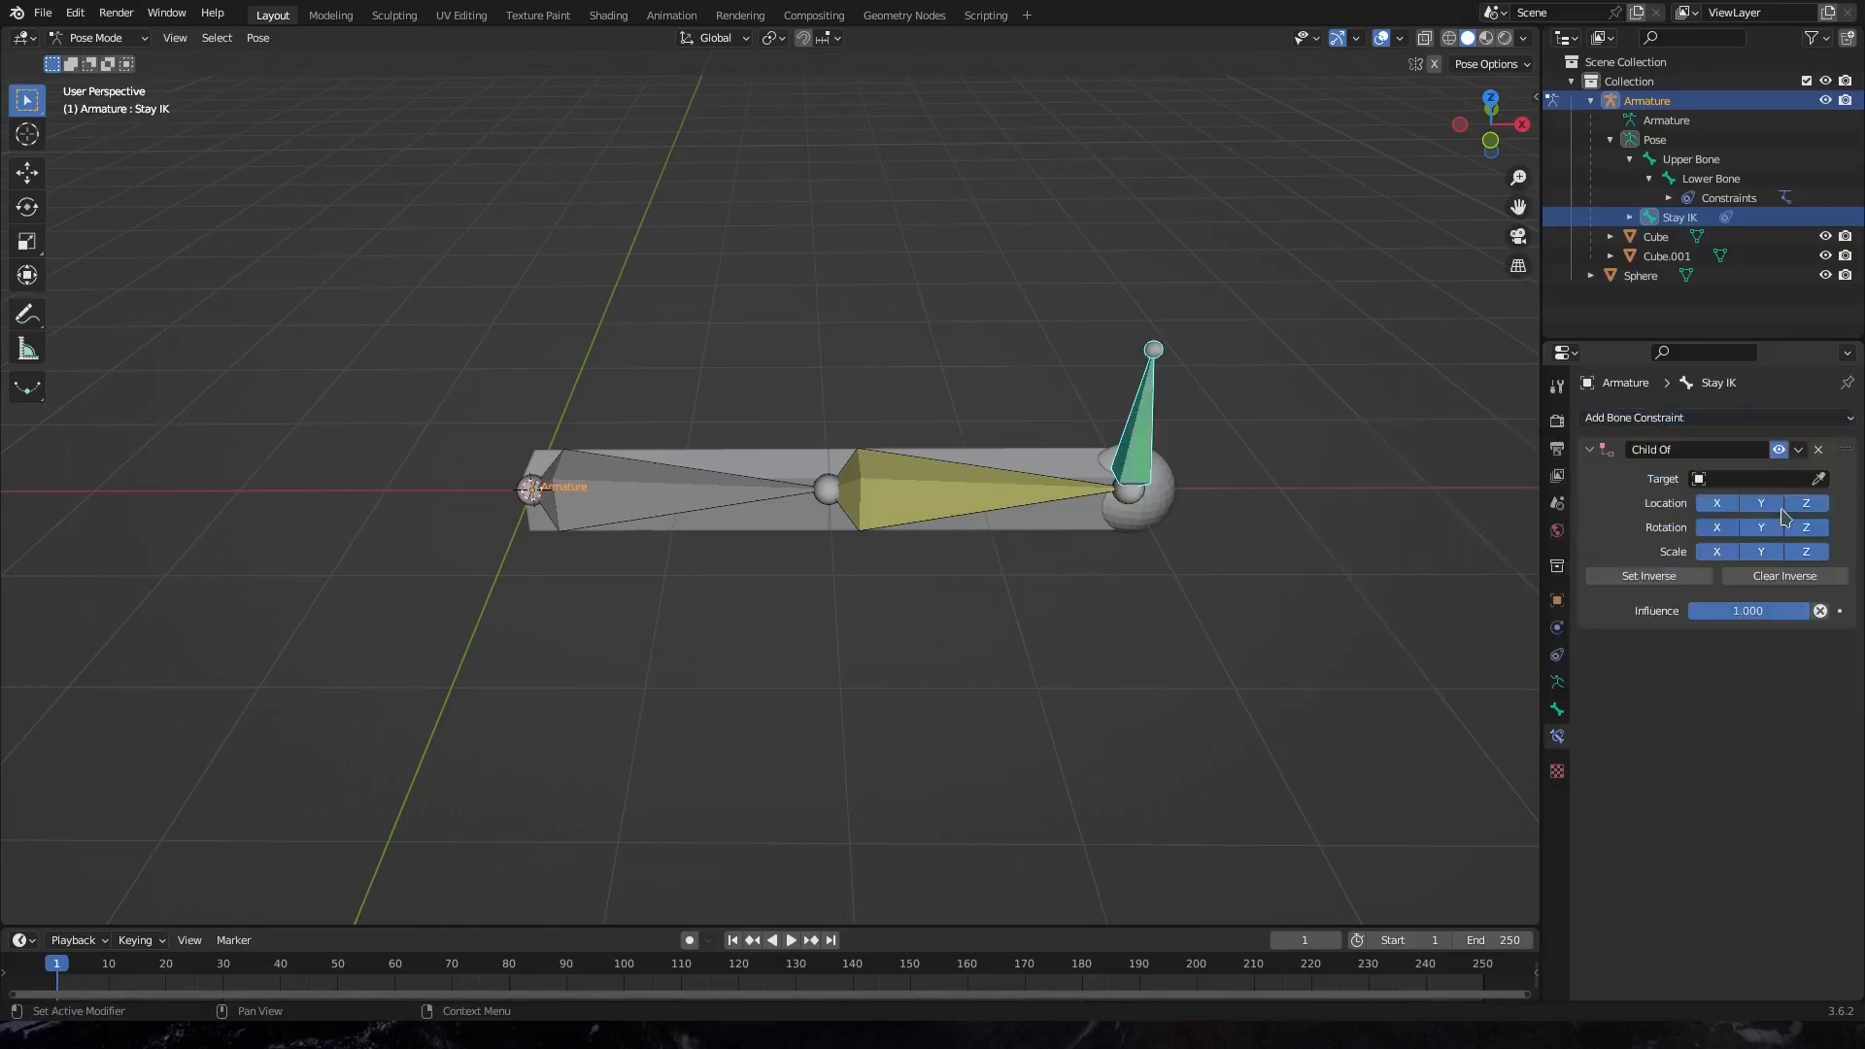
click(1732, 480)
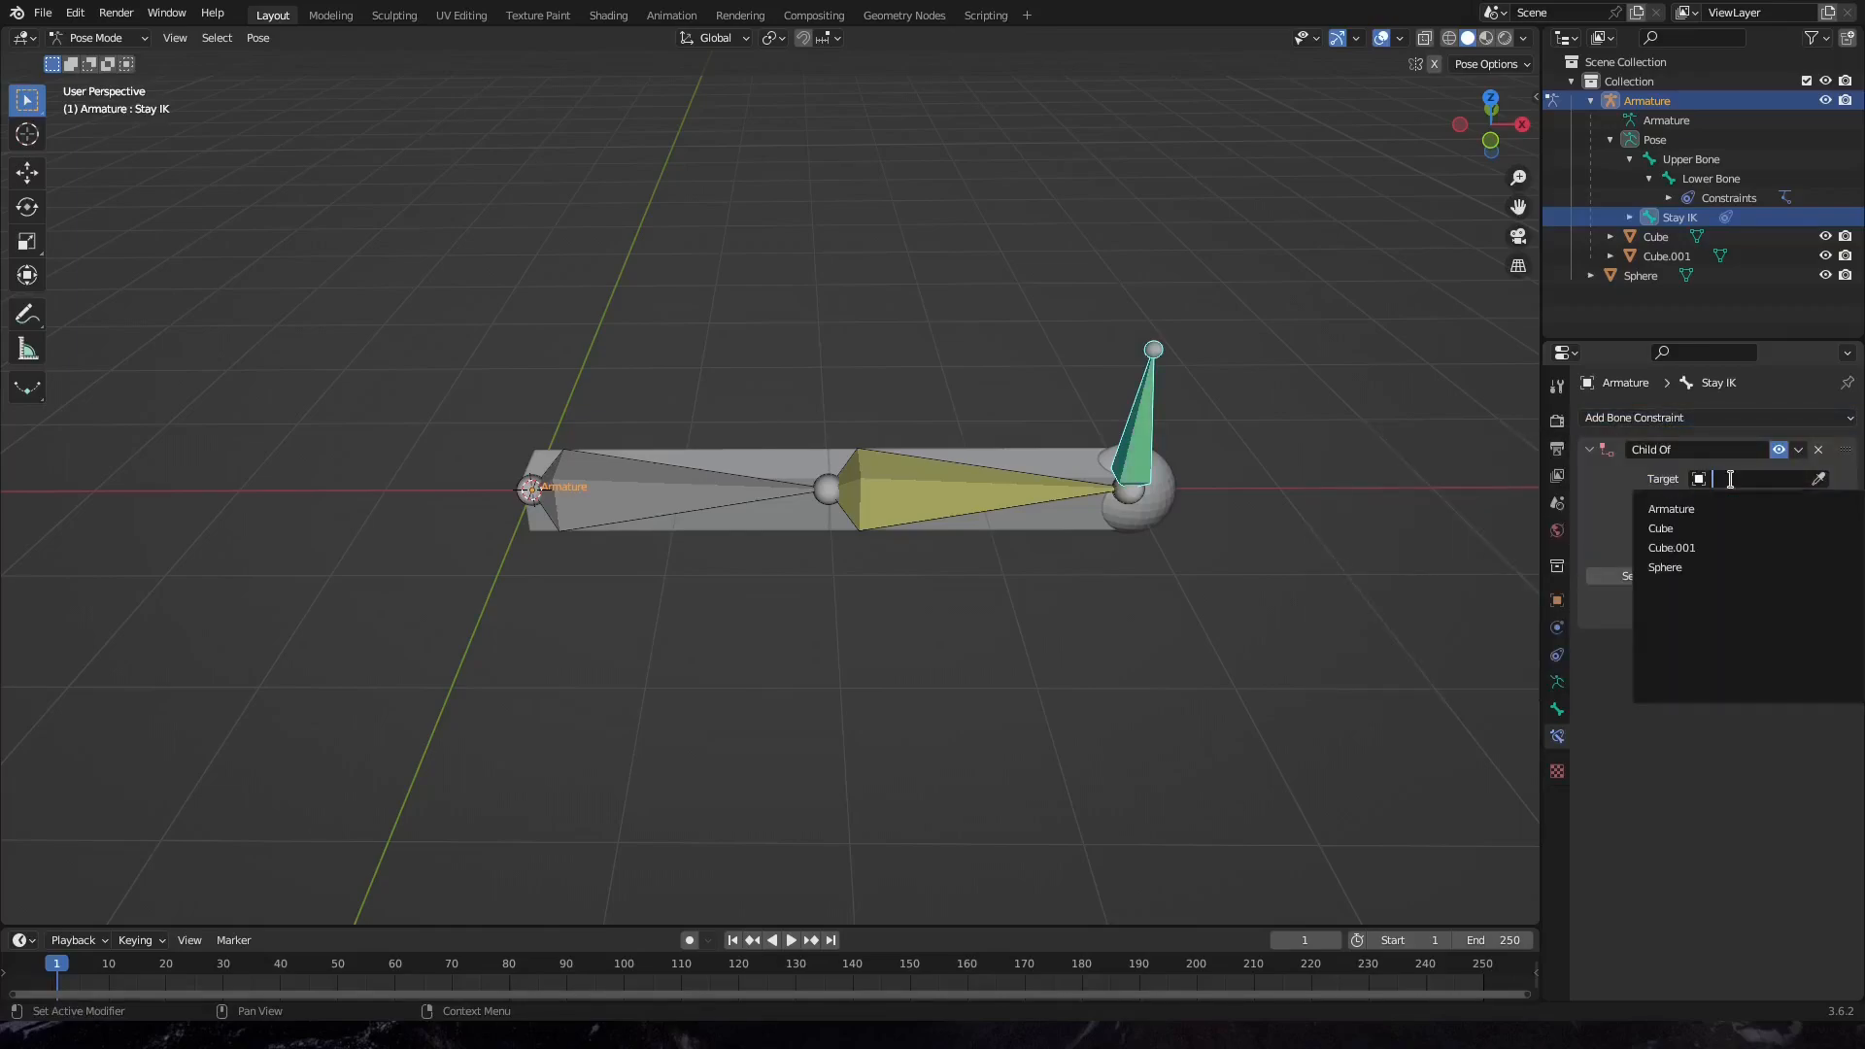
click(1673, 569)
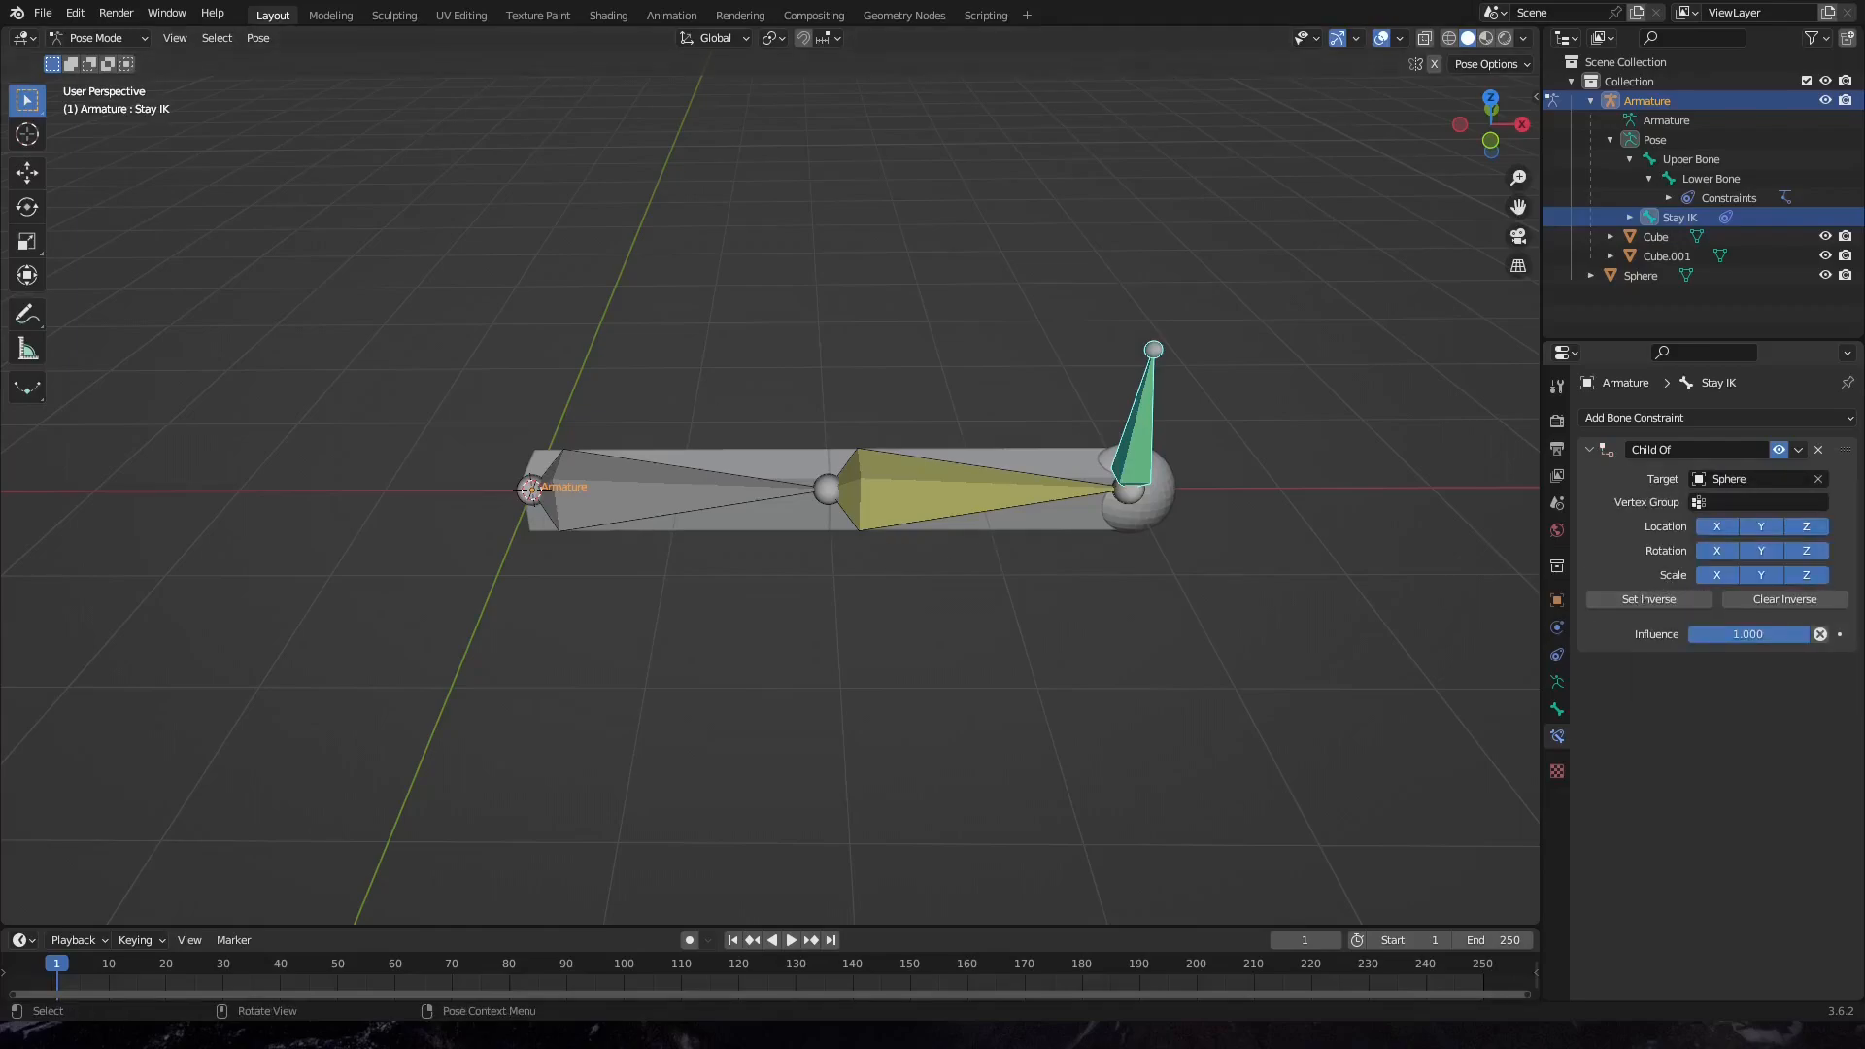
In Object Mode, test the IK chain by temporarily moving the sphere, and cancel the move
click(80, 43)
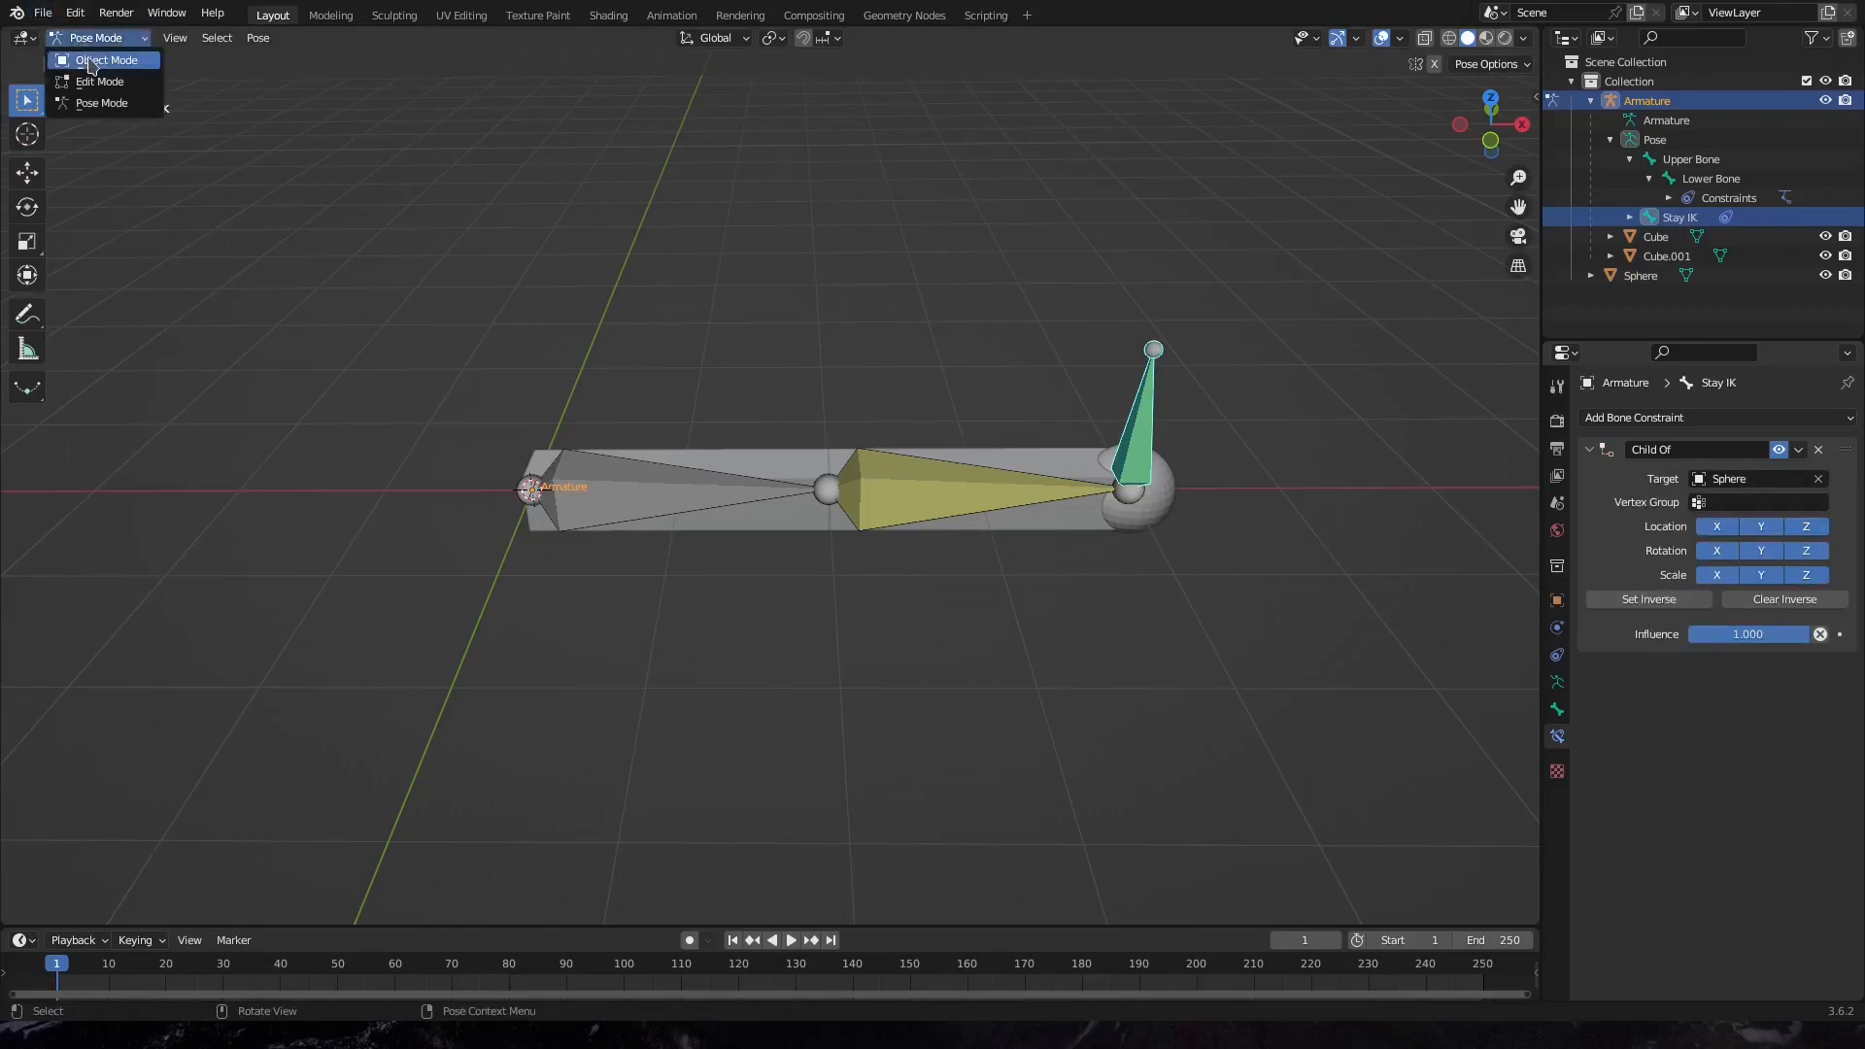
click(93, 60)
click(1165, 512)
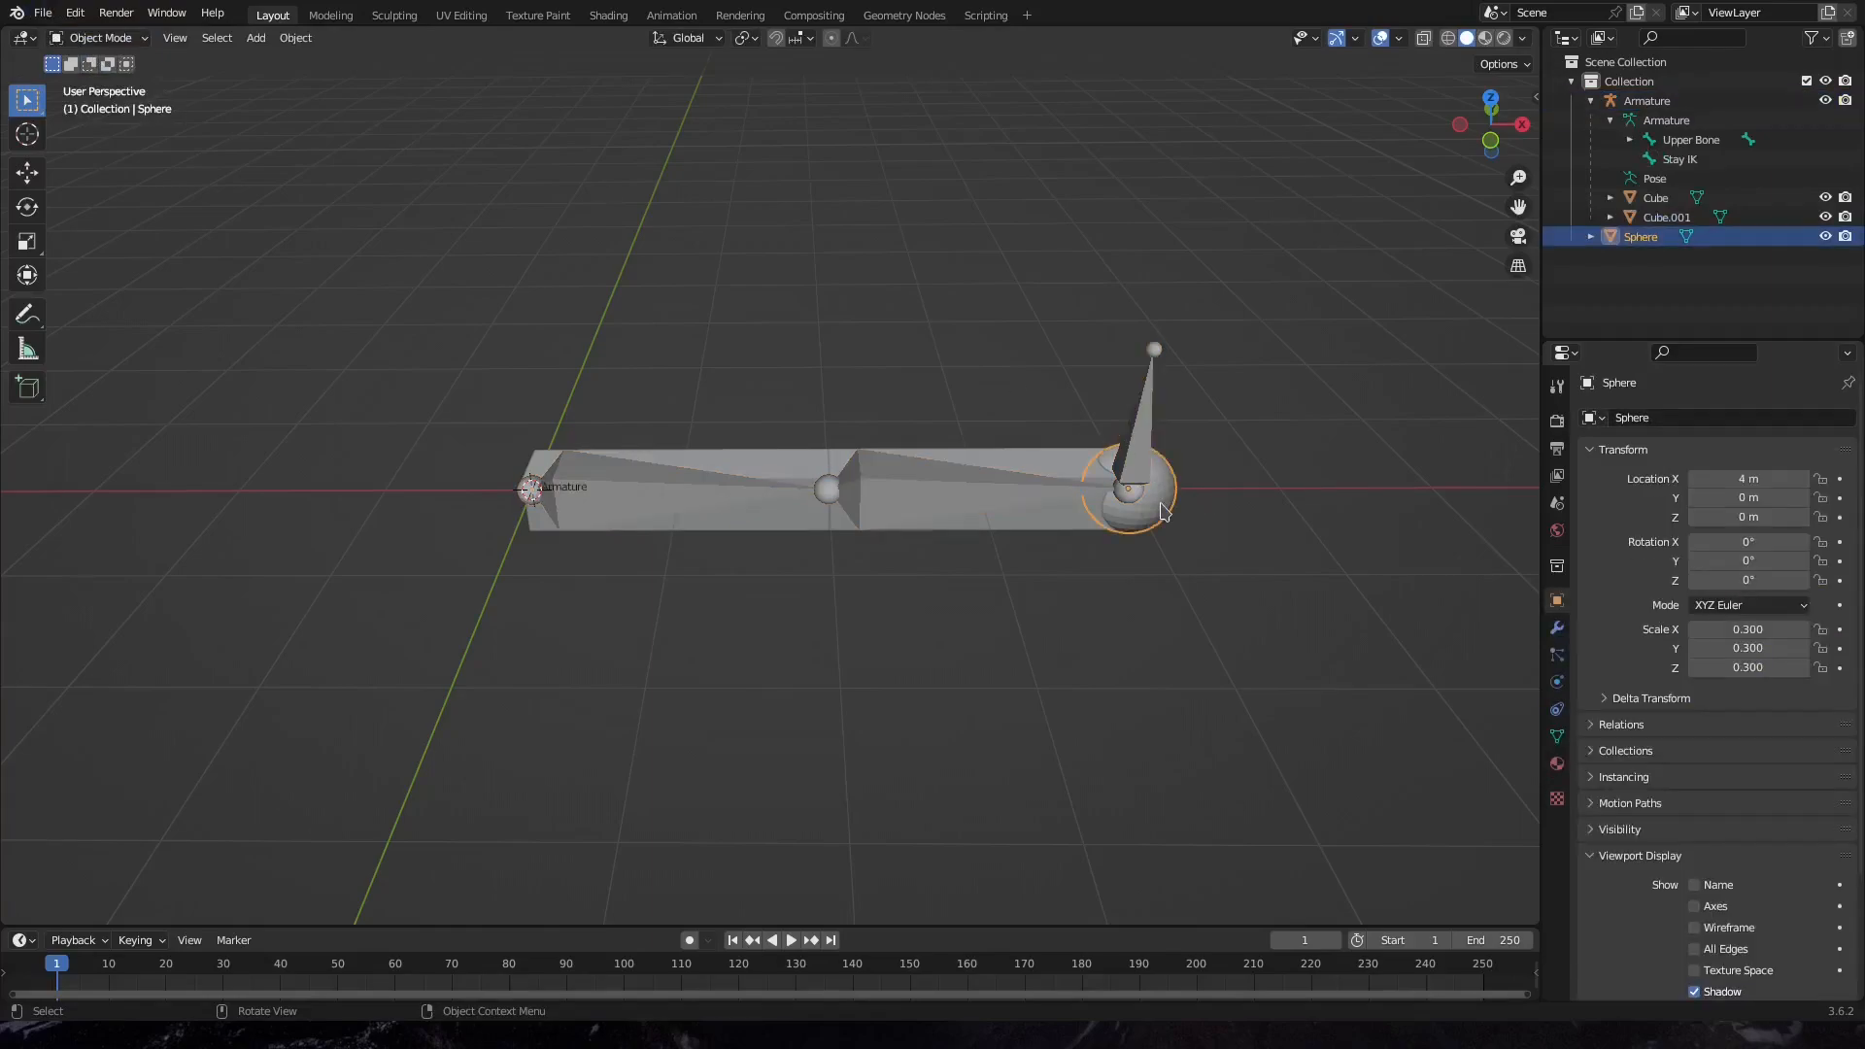
key(g)
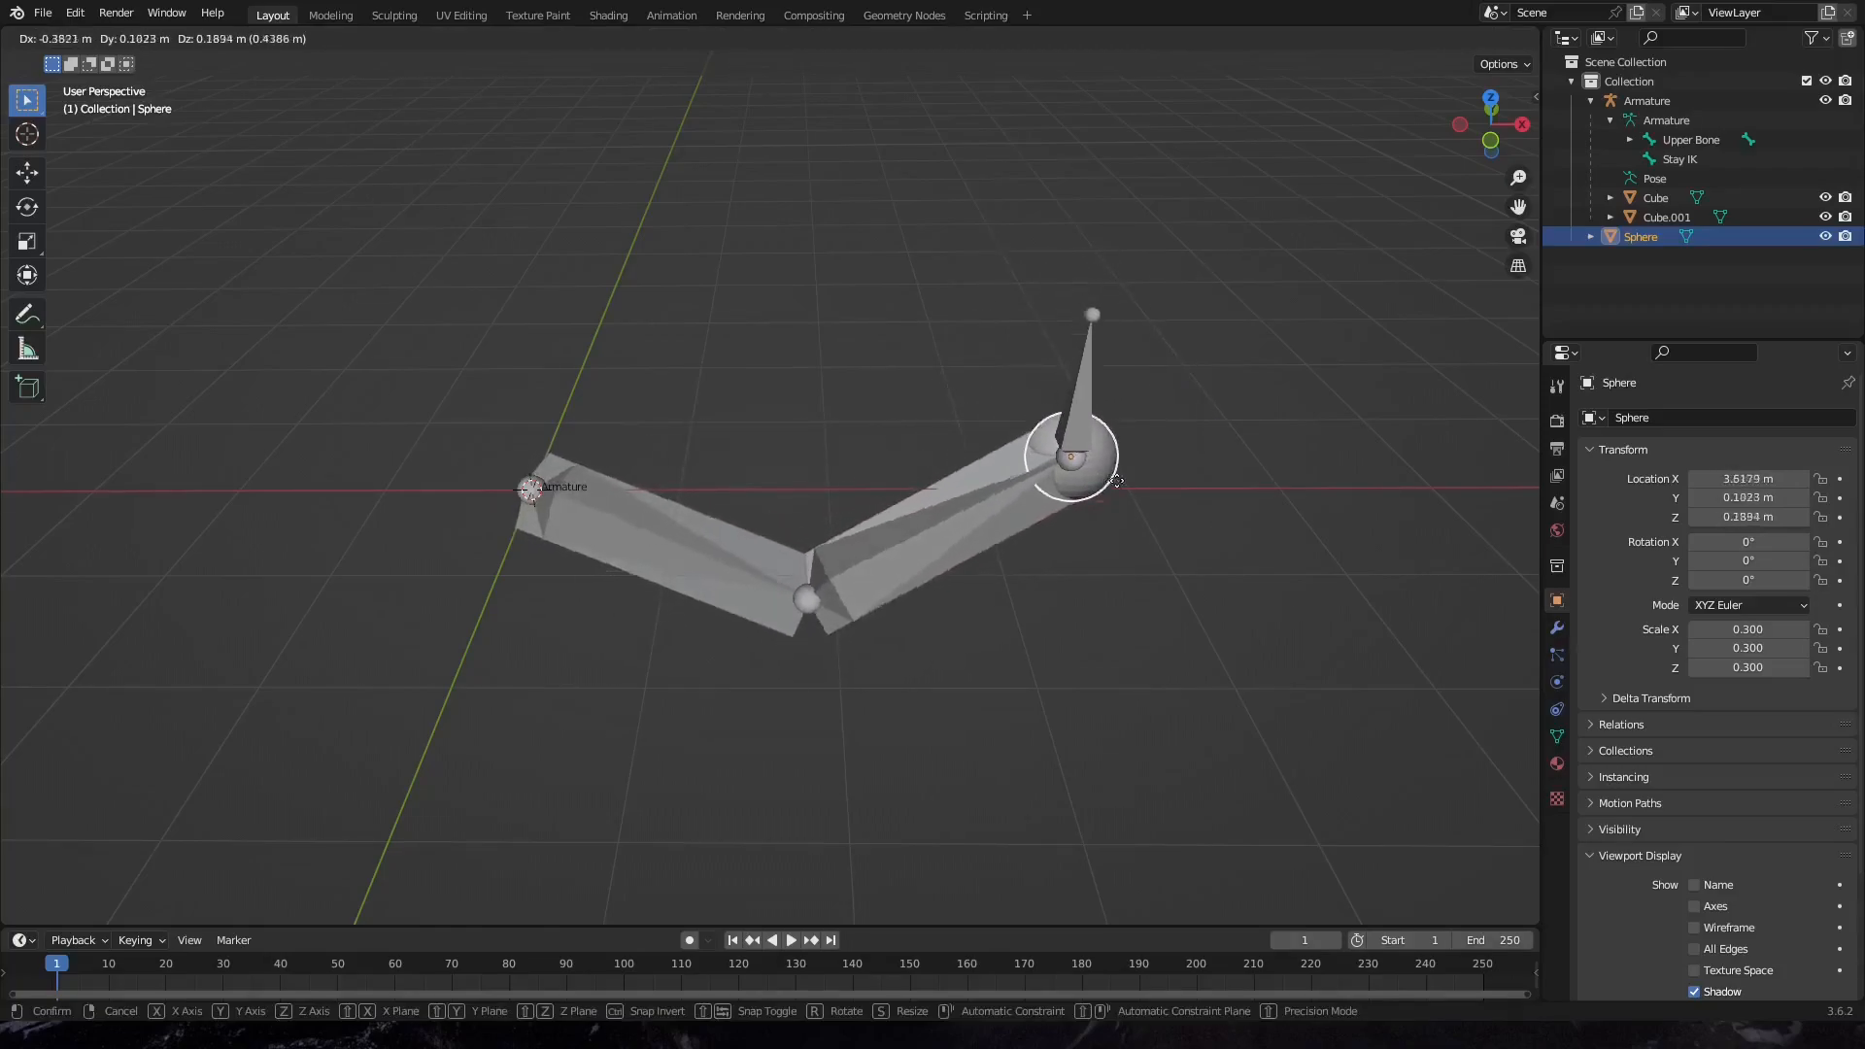
key(Escape)
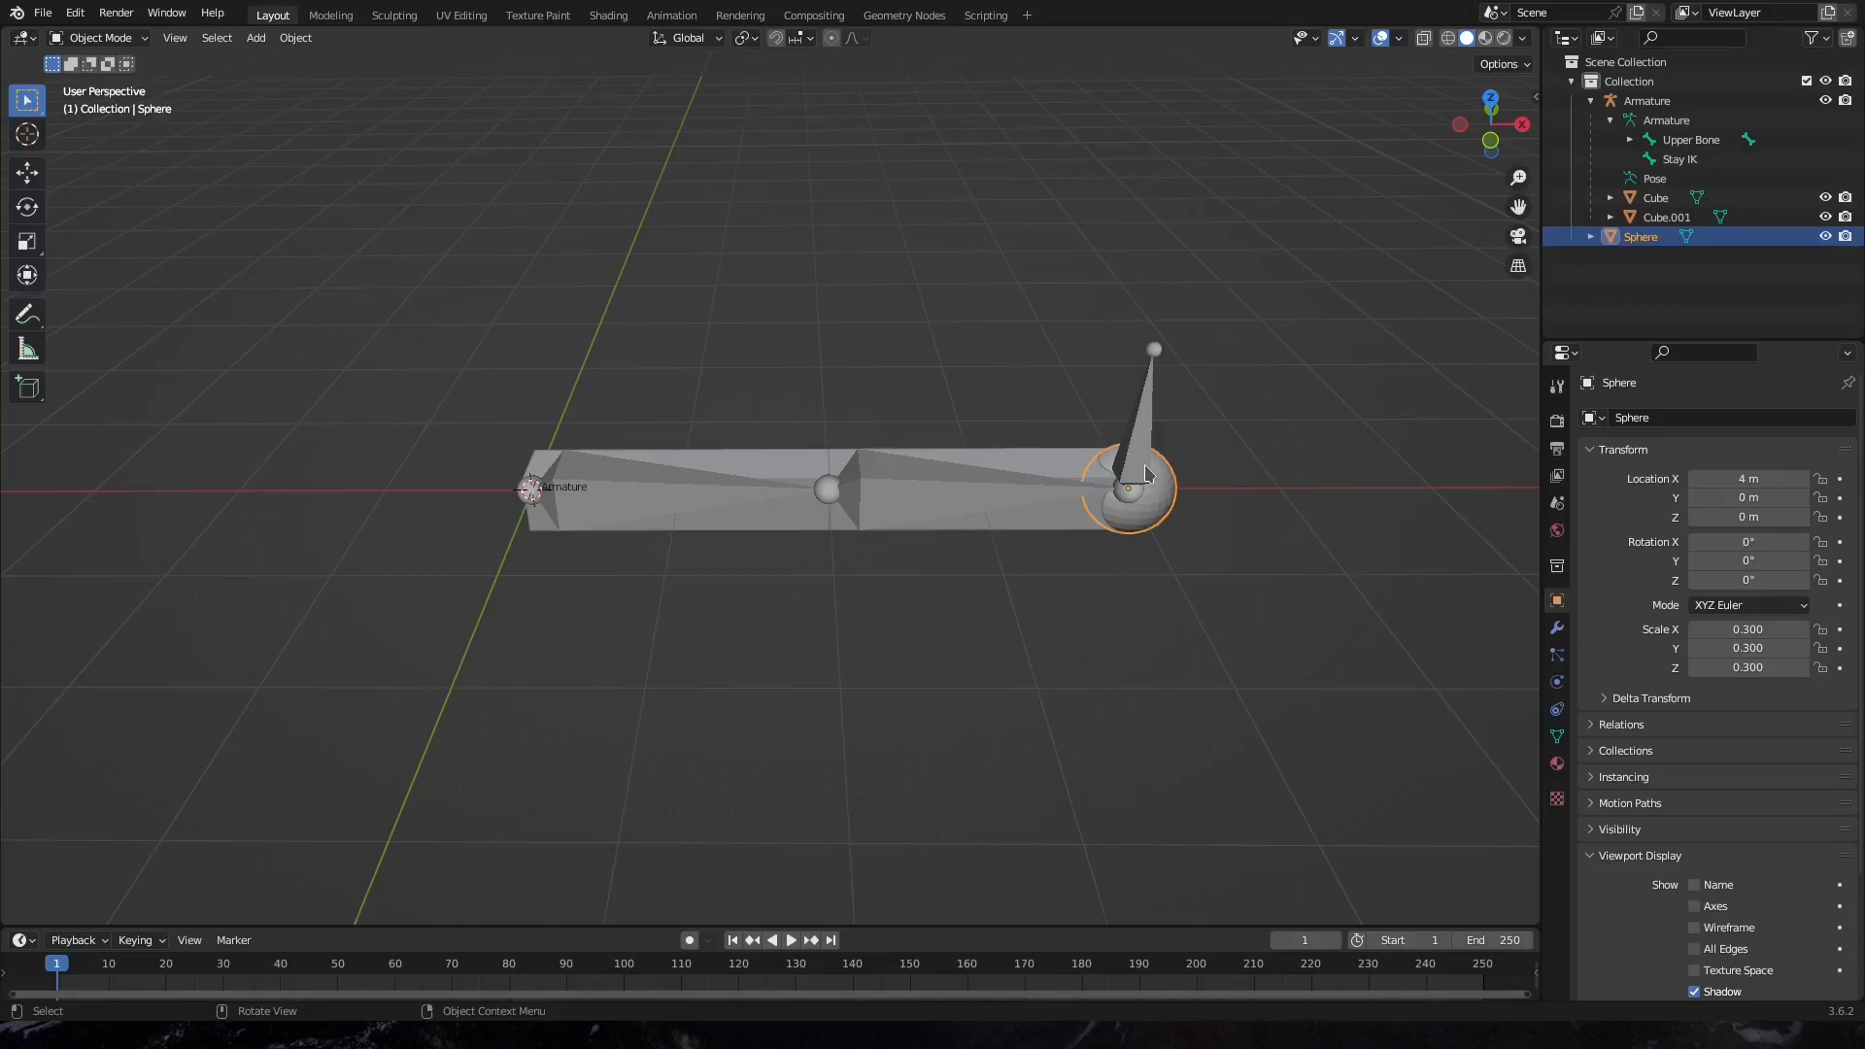
Add a single-bone armature at the world origin and rename it Control
middle_drag(969, 603, 1021, 597)
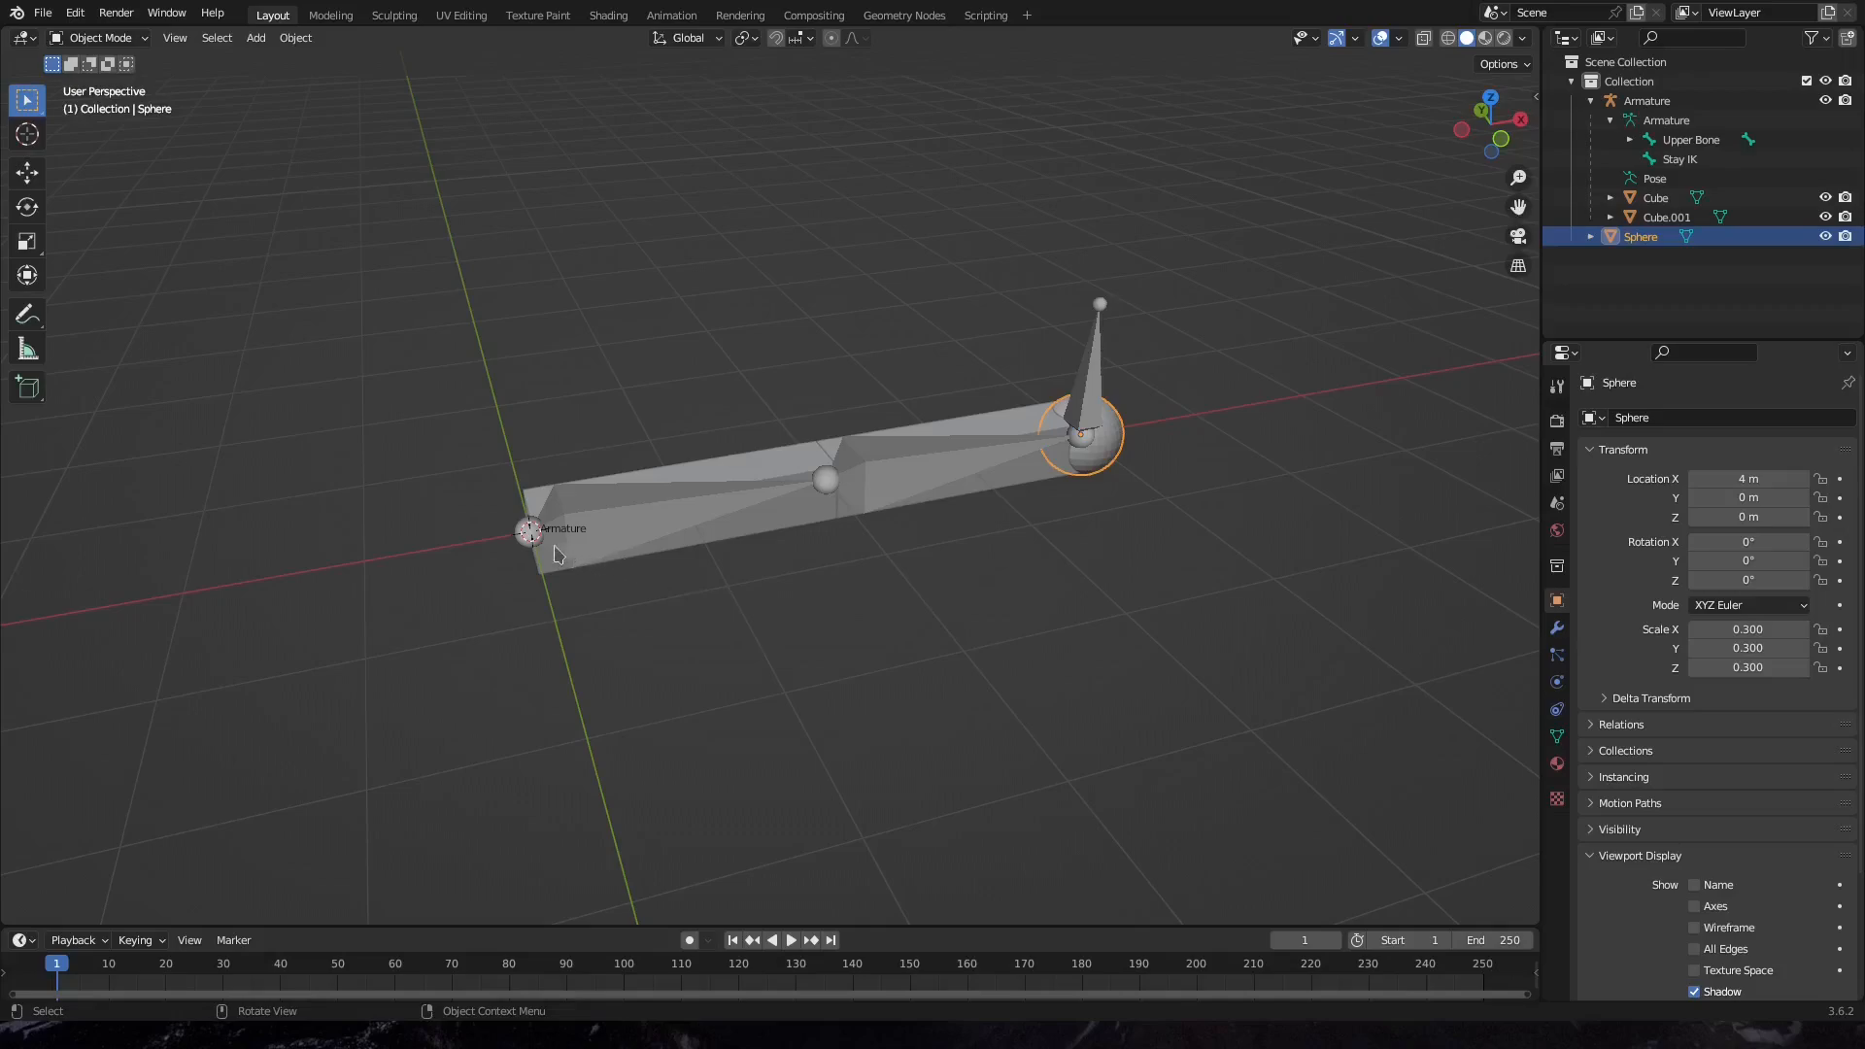
click(503, 562)
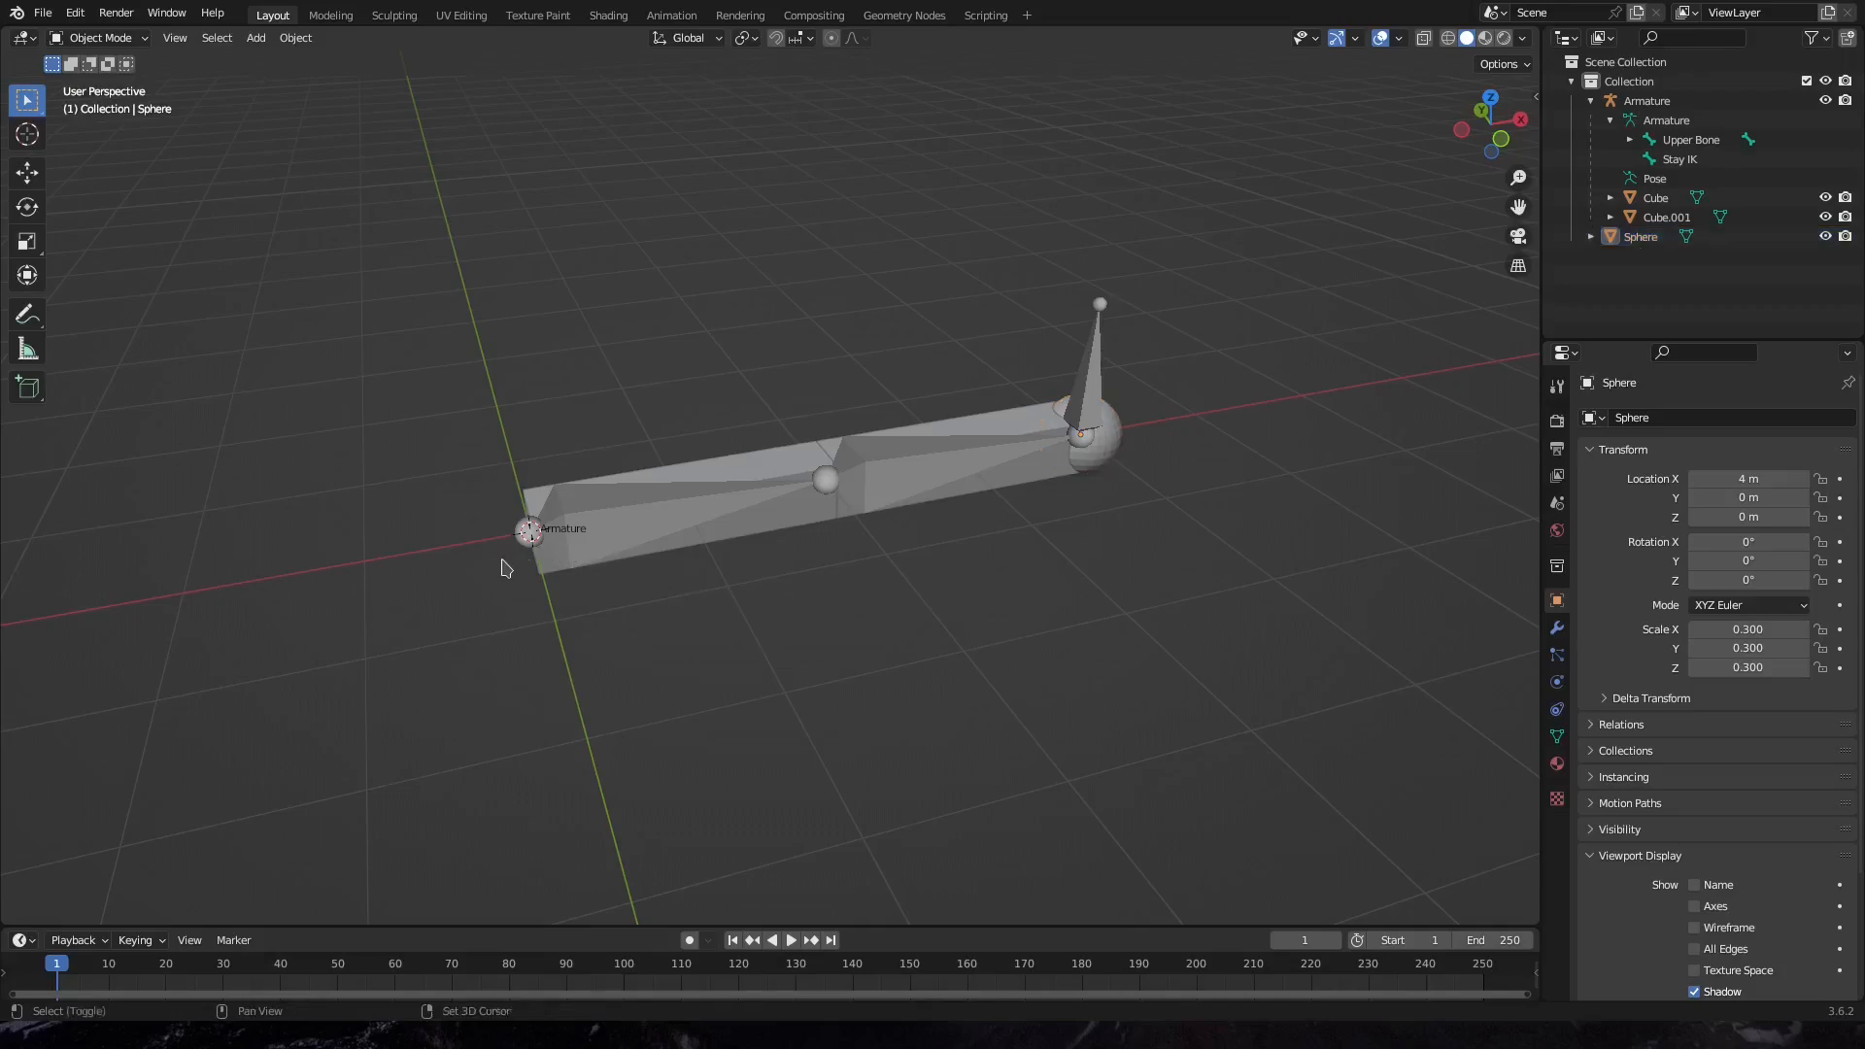
key(shift+a)
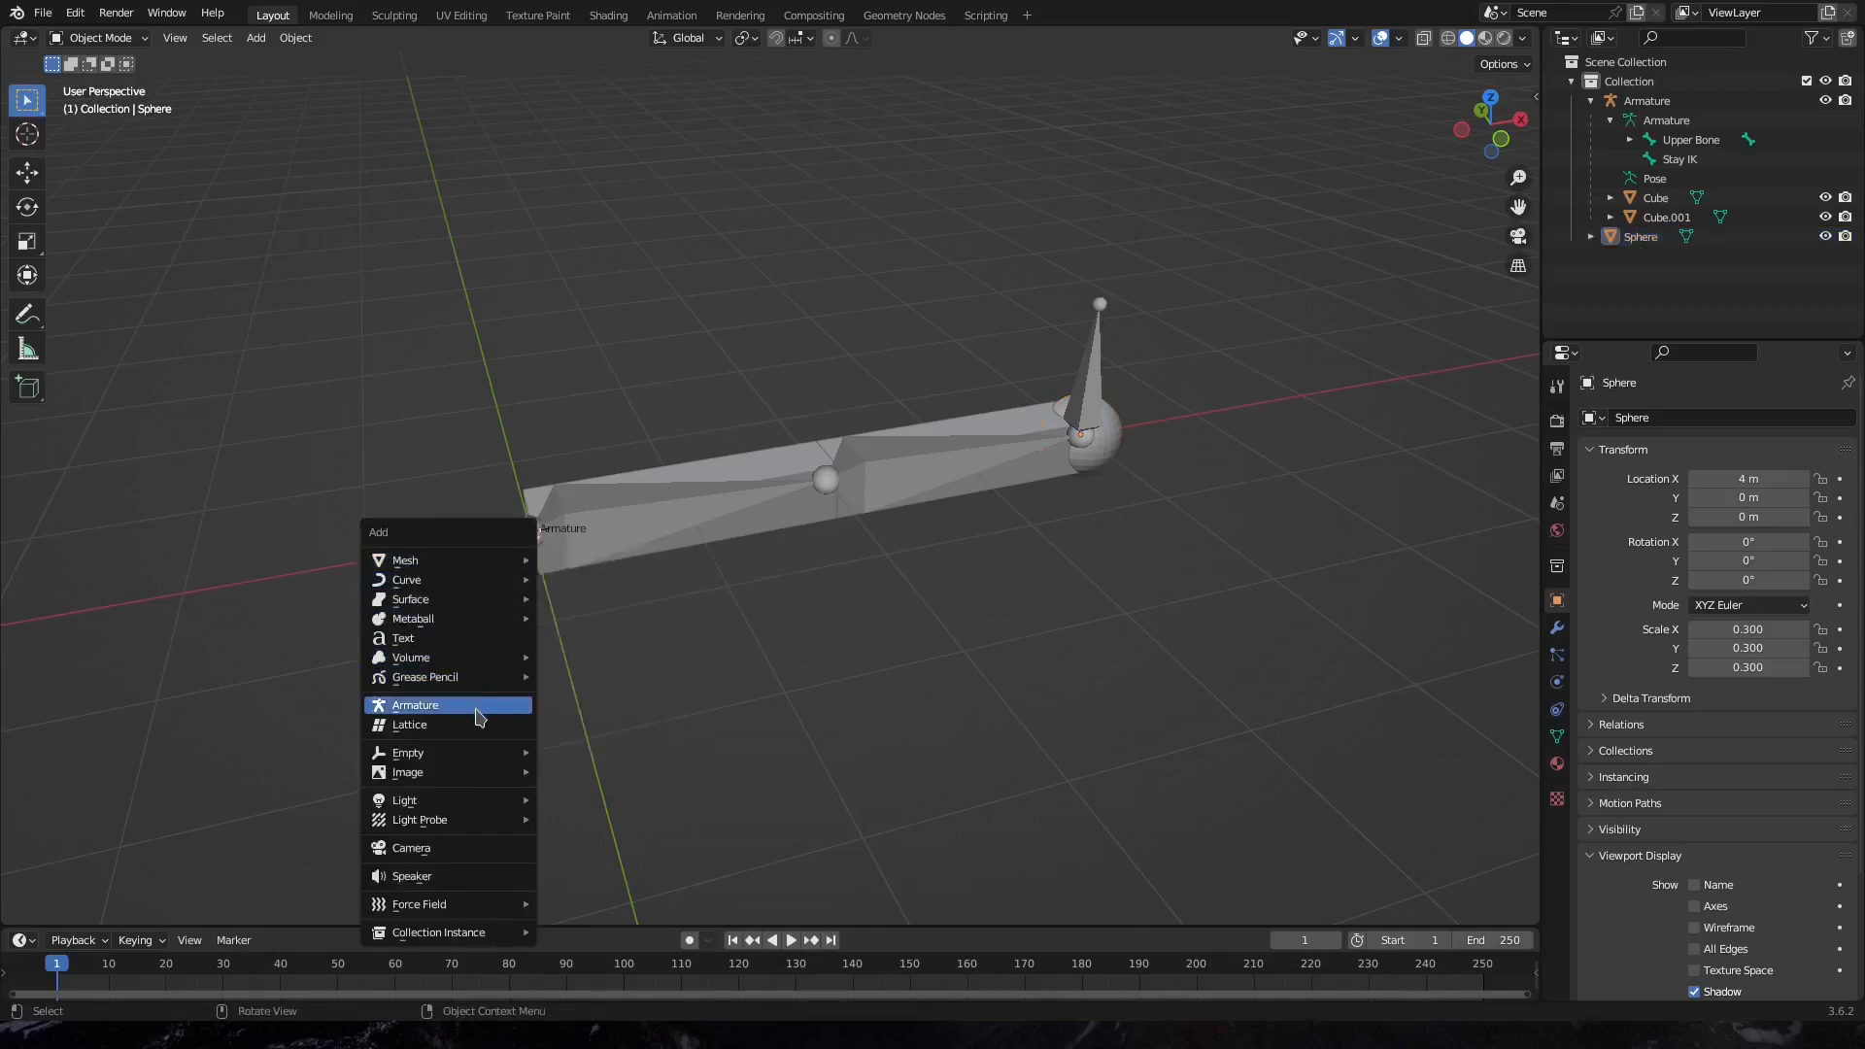
click(474, 707)
double_click(1699, 236)
text(Control)
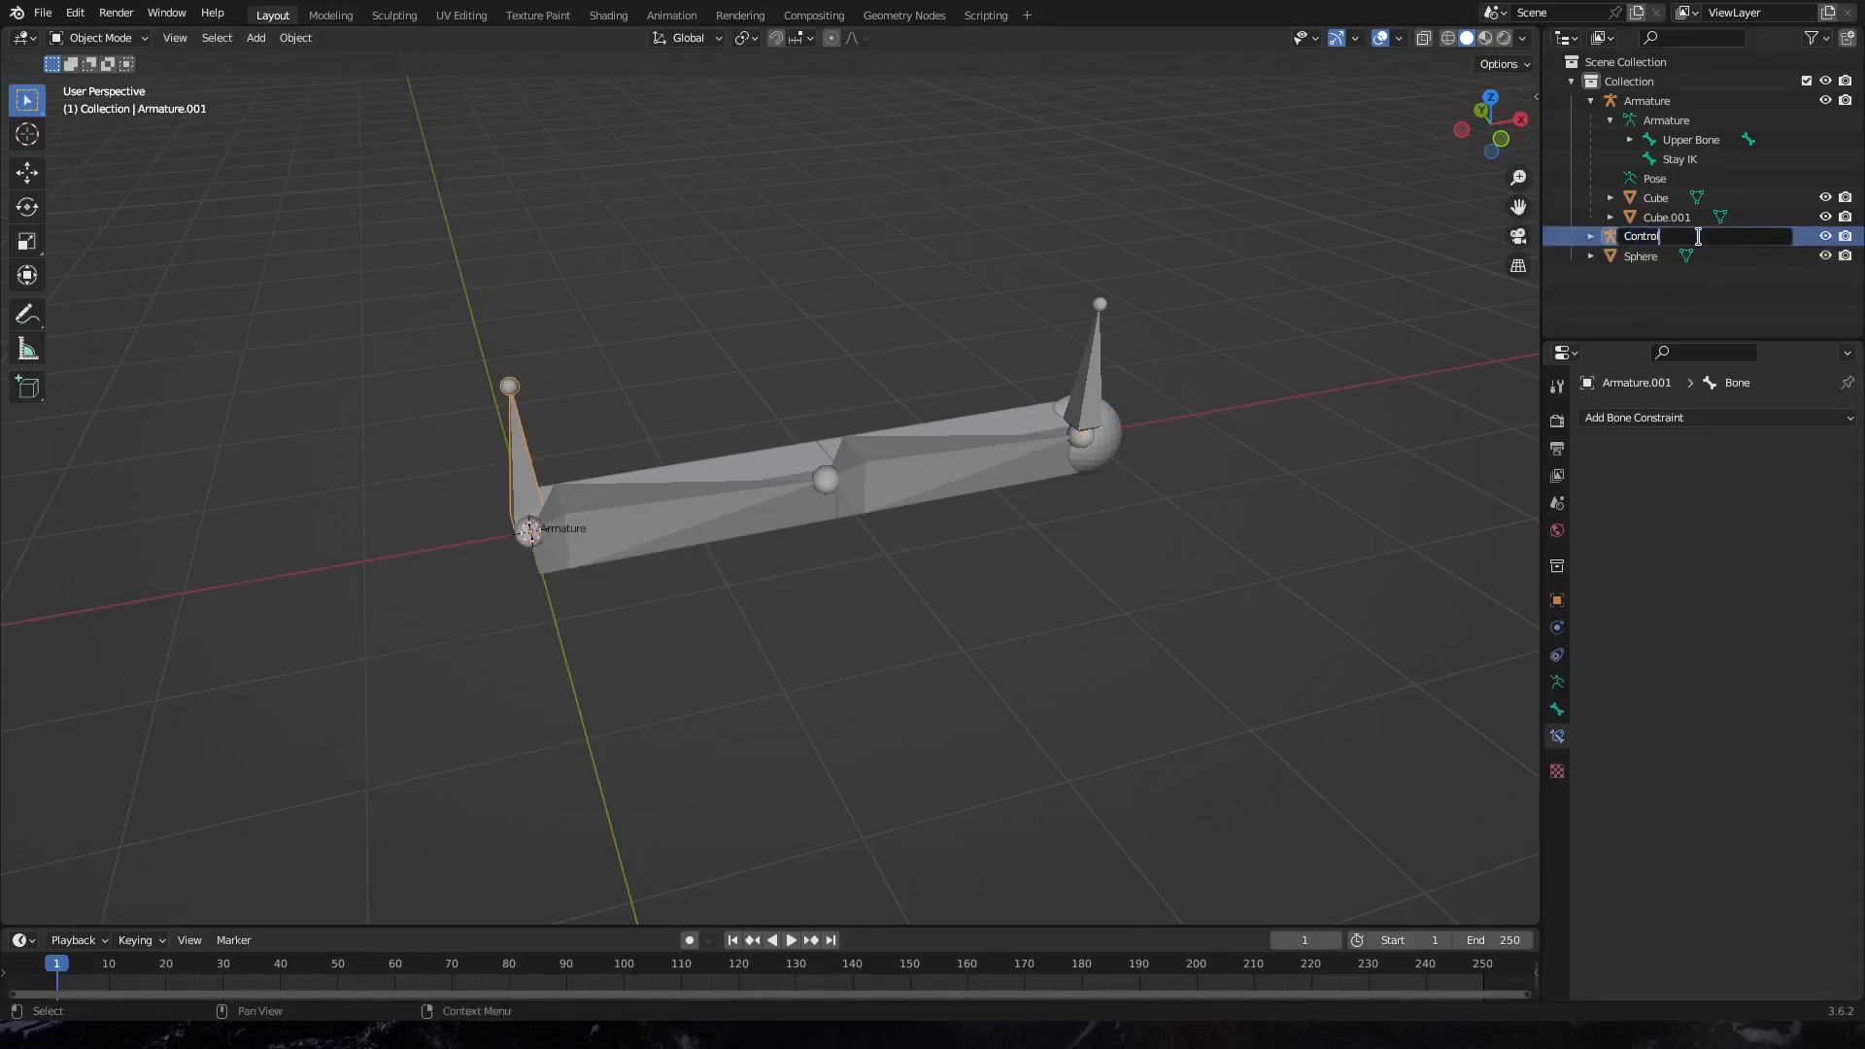
key(Return)
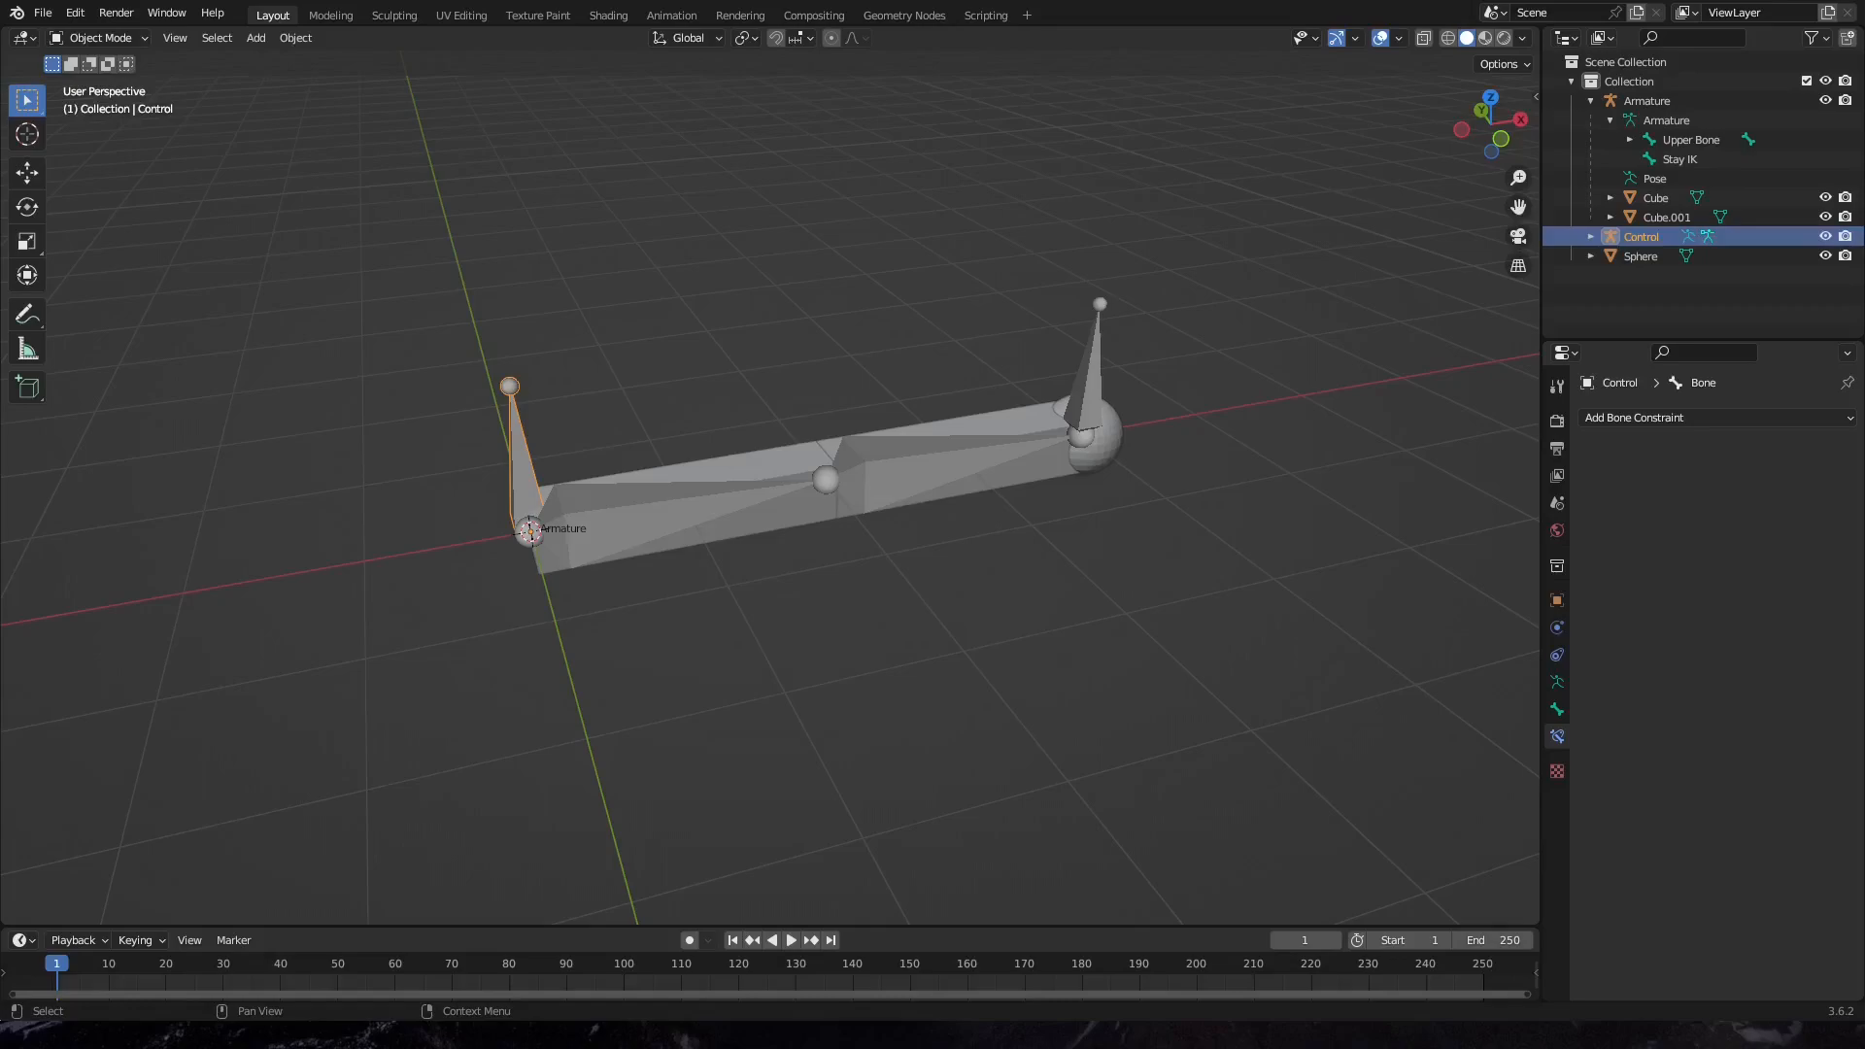
Parent the original Armature to the Control armature's bone using the Bone option
click(667, 531)
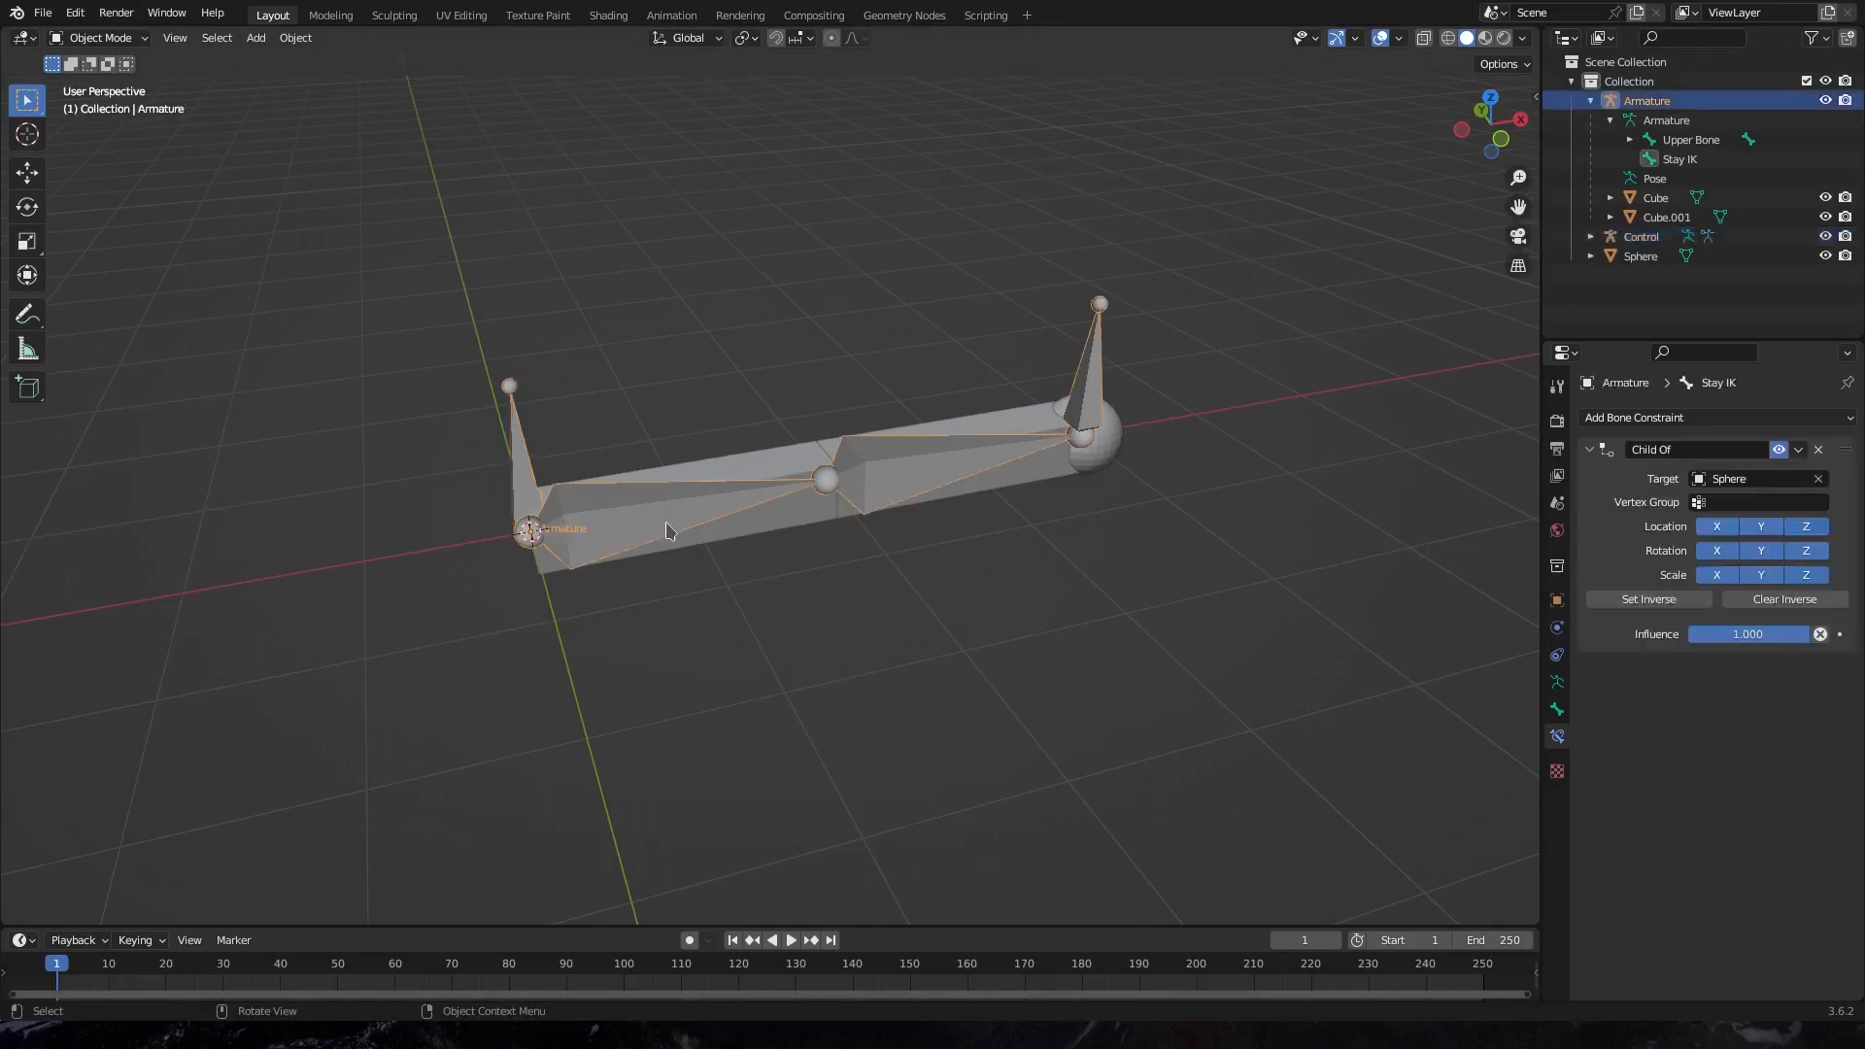
shift+click(525, 486)
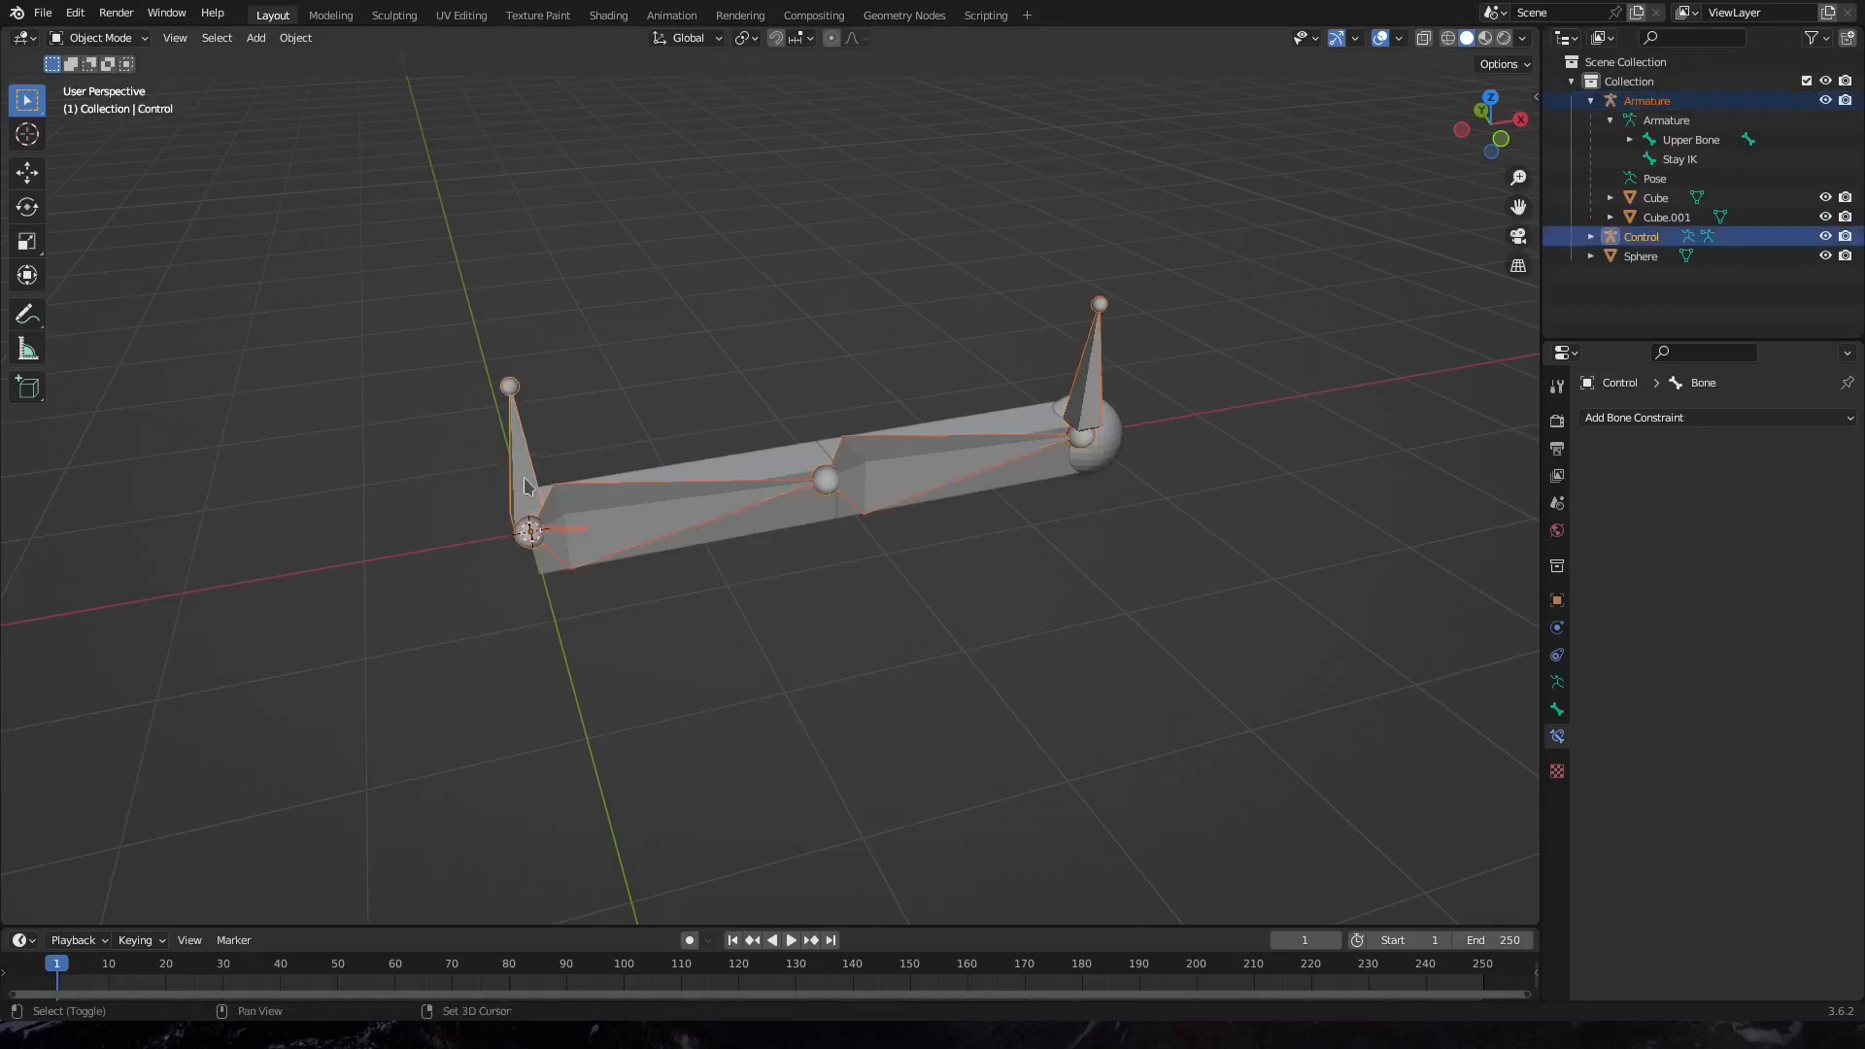
key(ctrl+p)
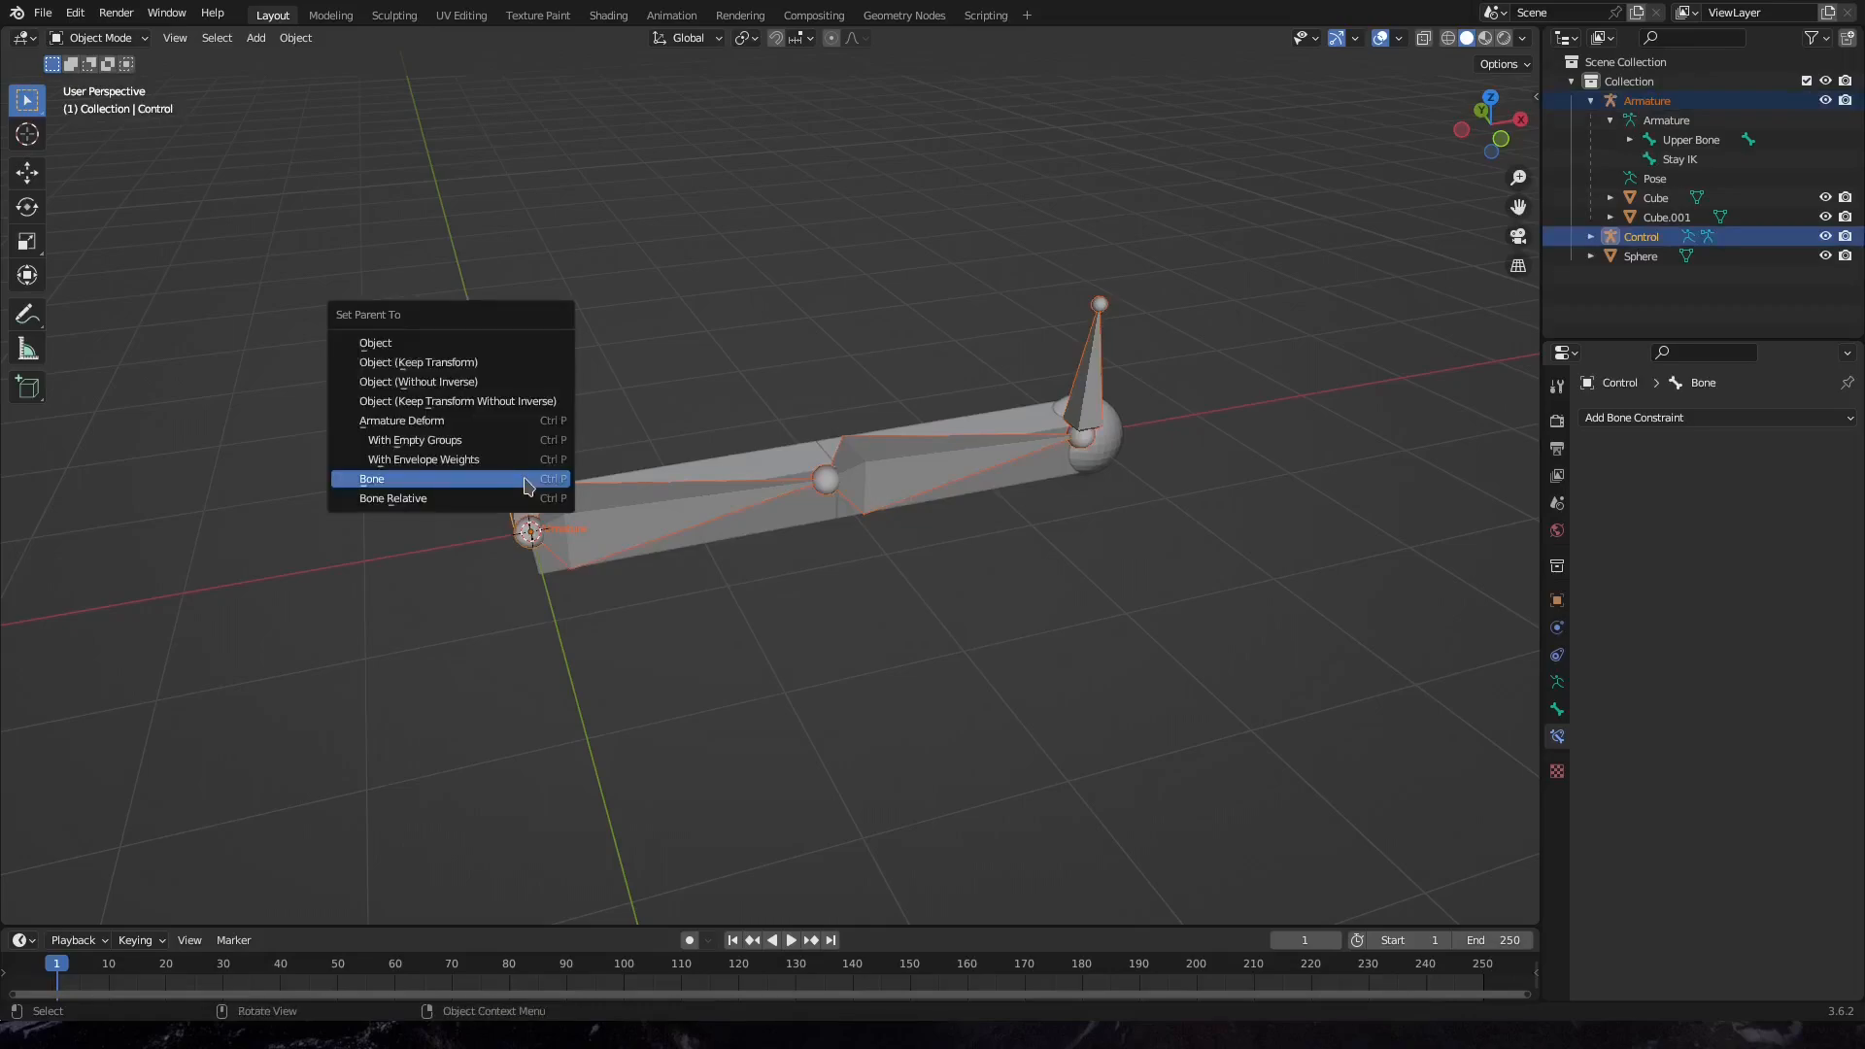
click(525, 479)
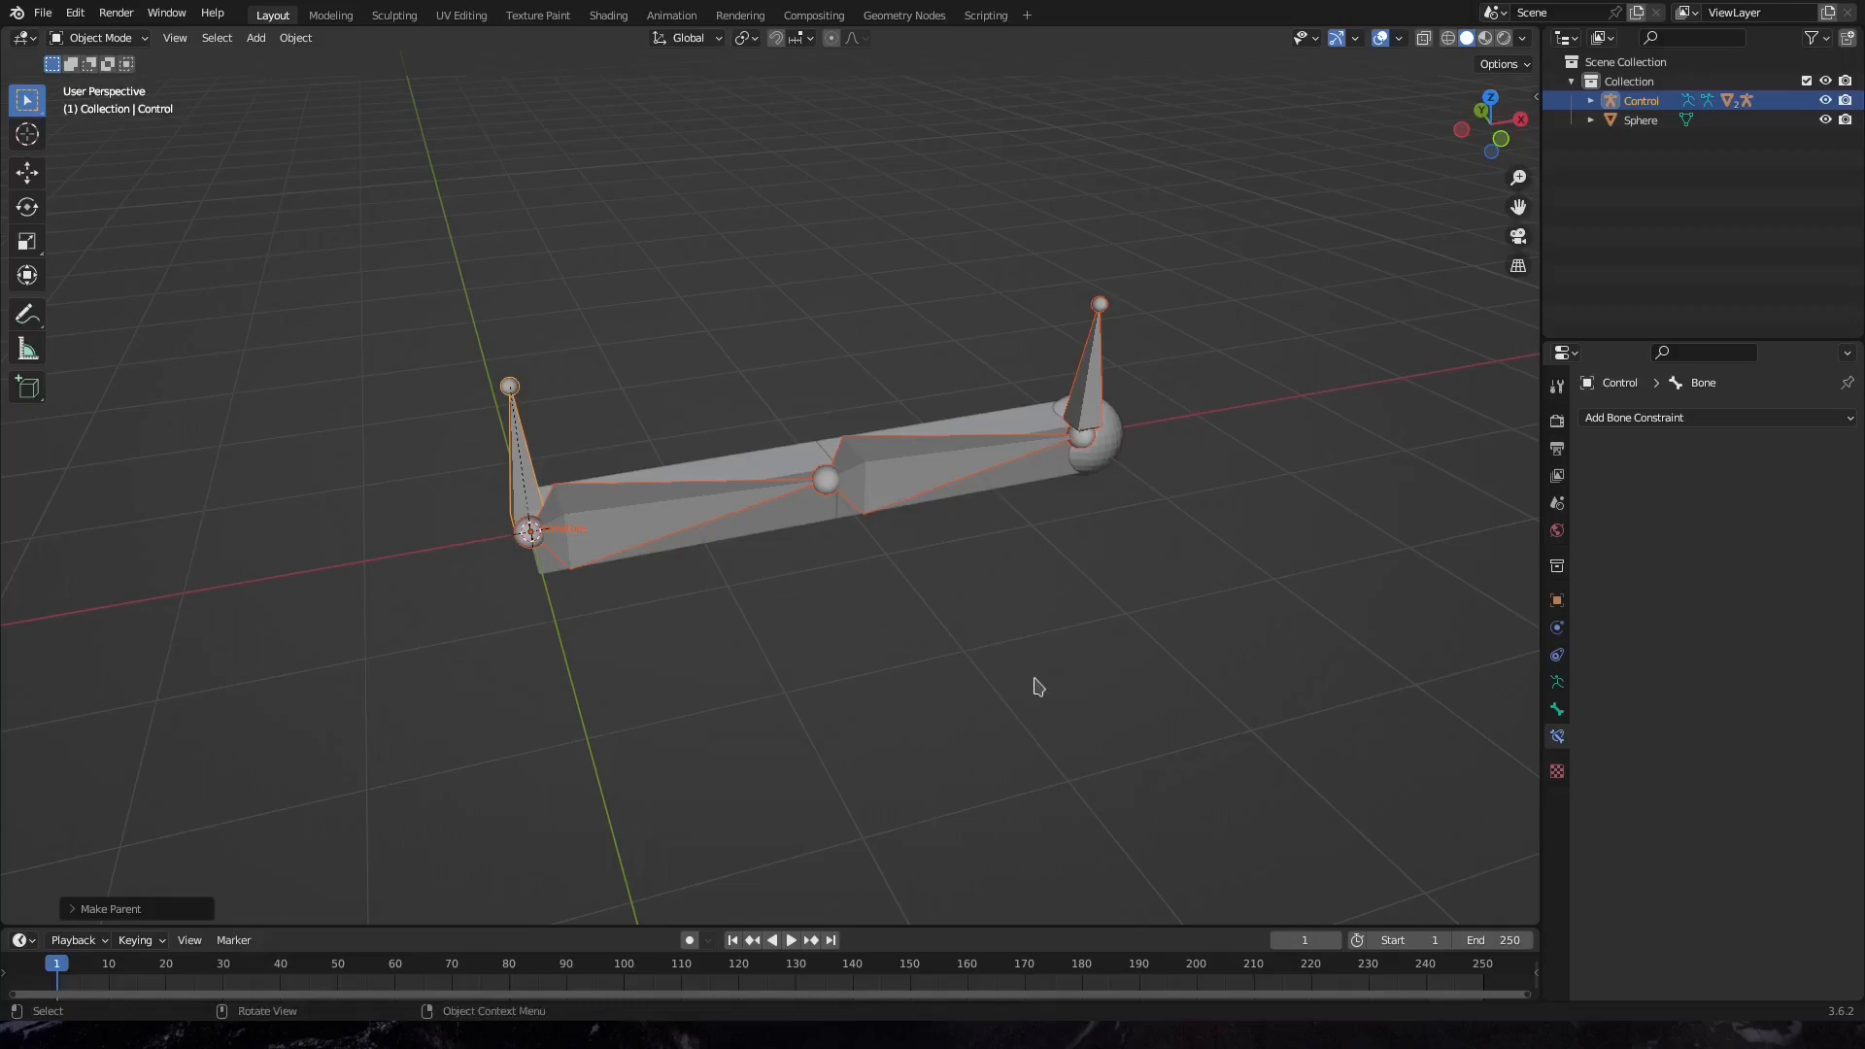
Parent the Sphere to the Control armature's bone using the Bone option
click(1640, 121)
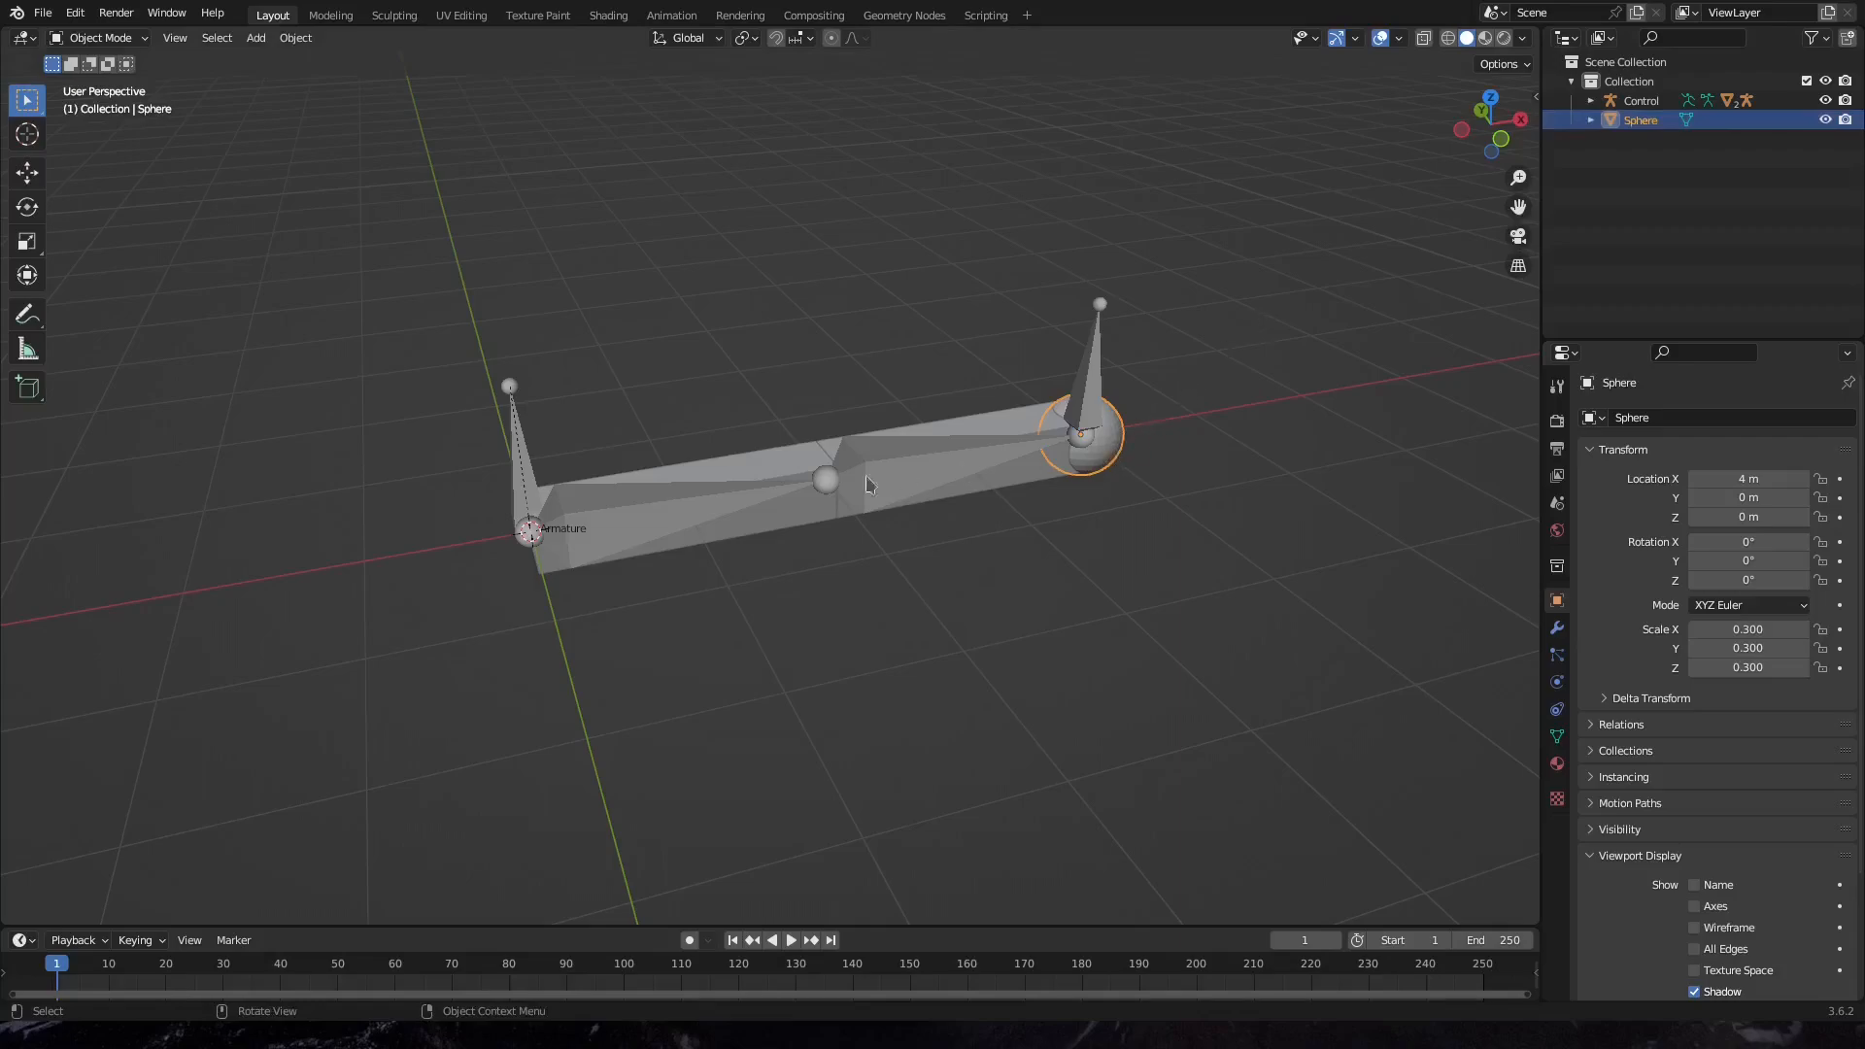
shift+click(521, 505)
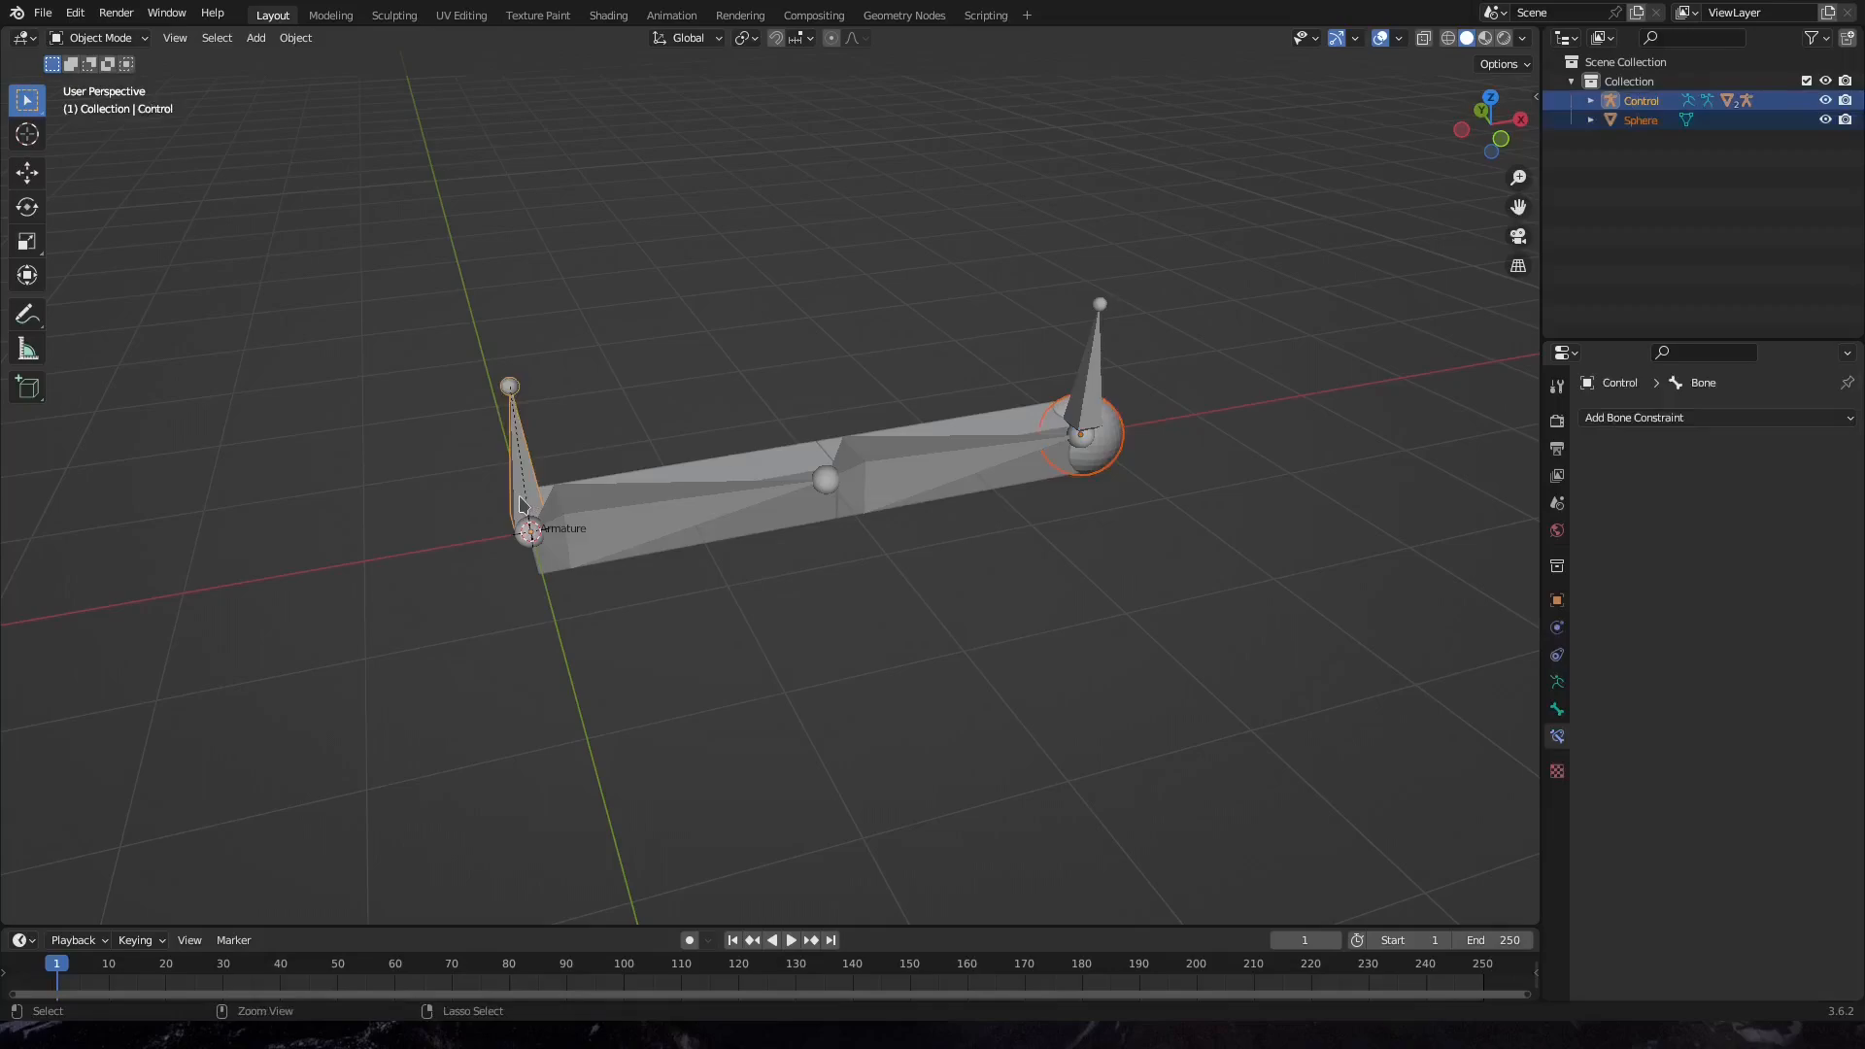
key(ctrl+p)
click(521, 503)
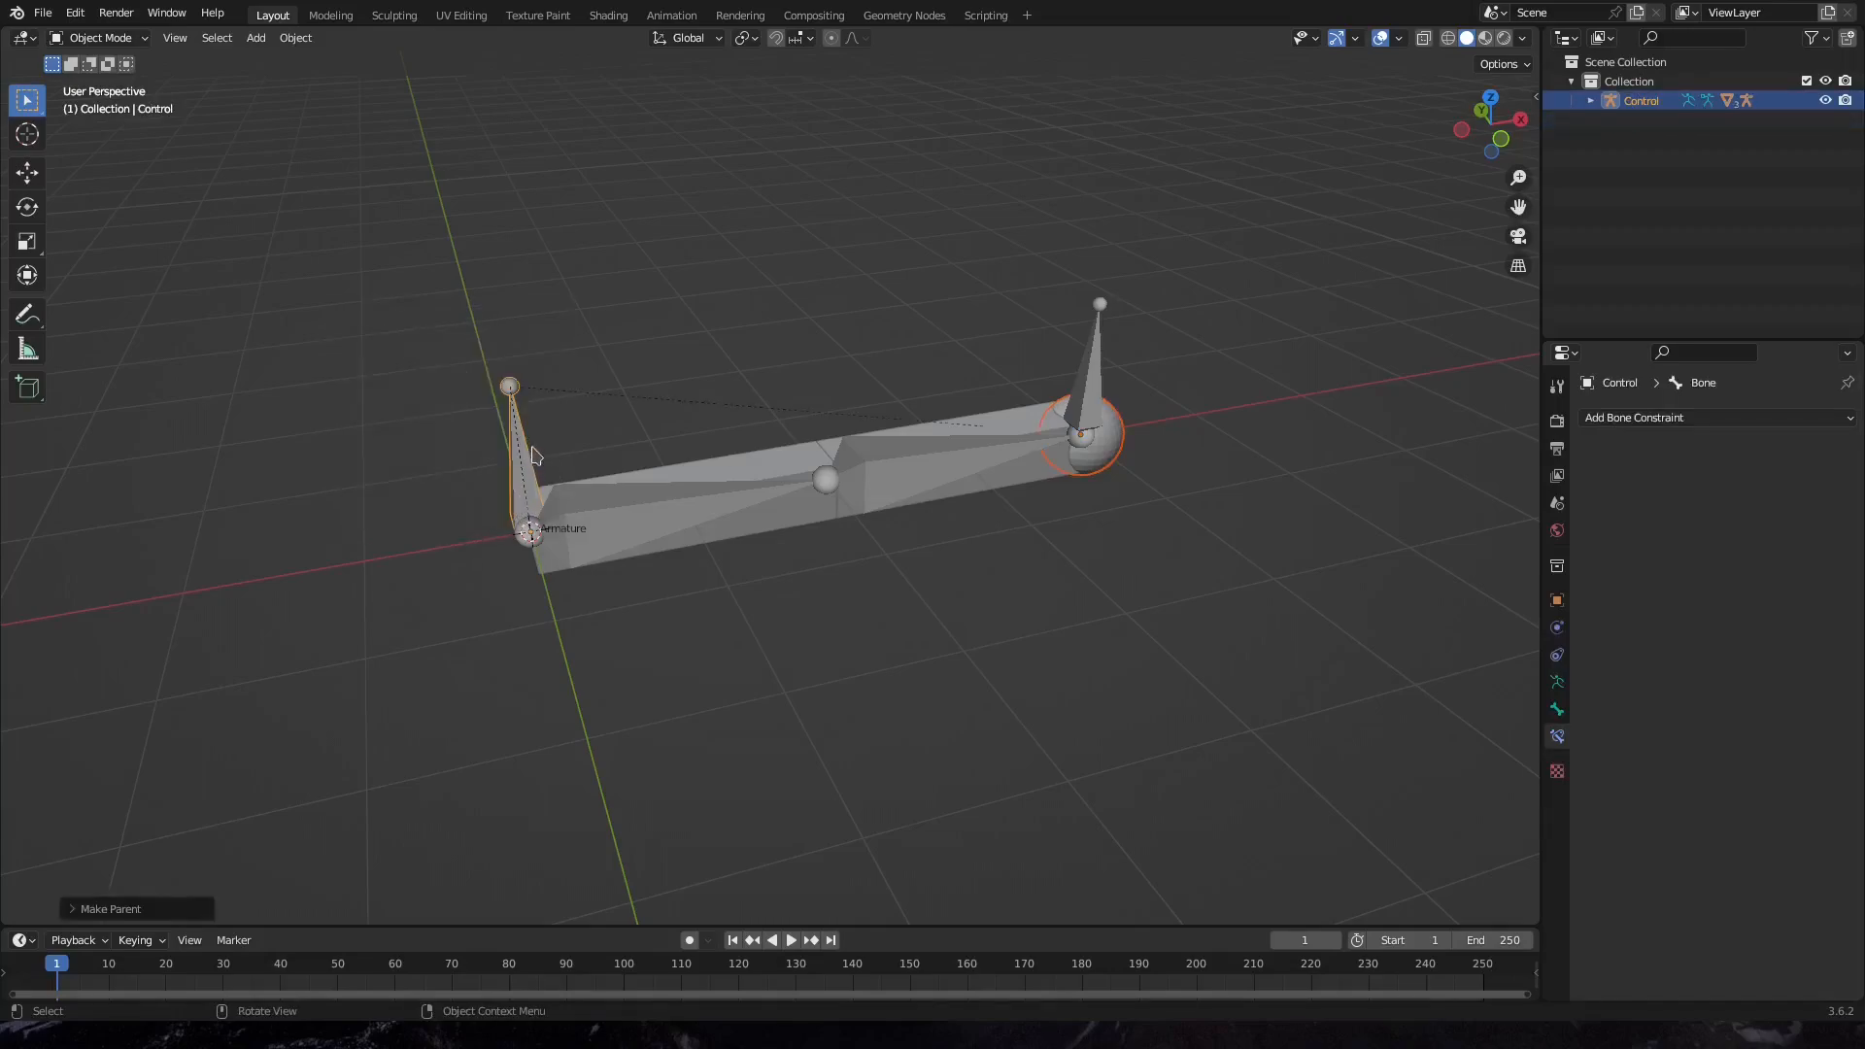
Test the parenting by temporarily rotating the Control armature about the global Y axis, and restore its rotation
click(521, 461)
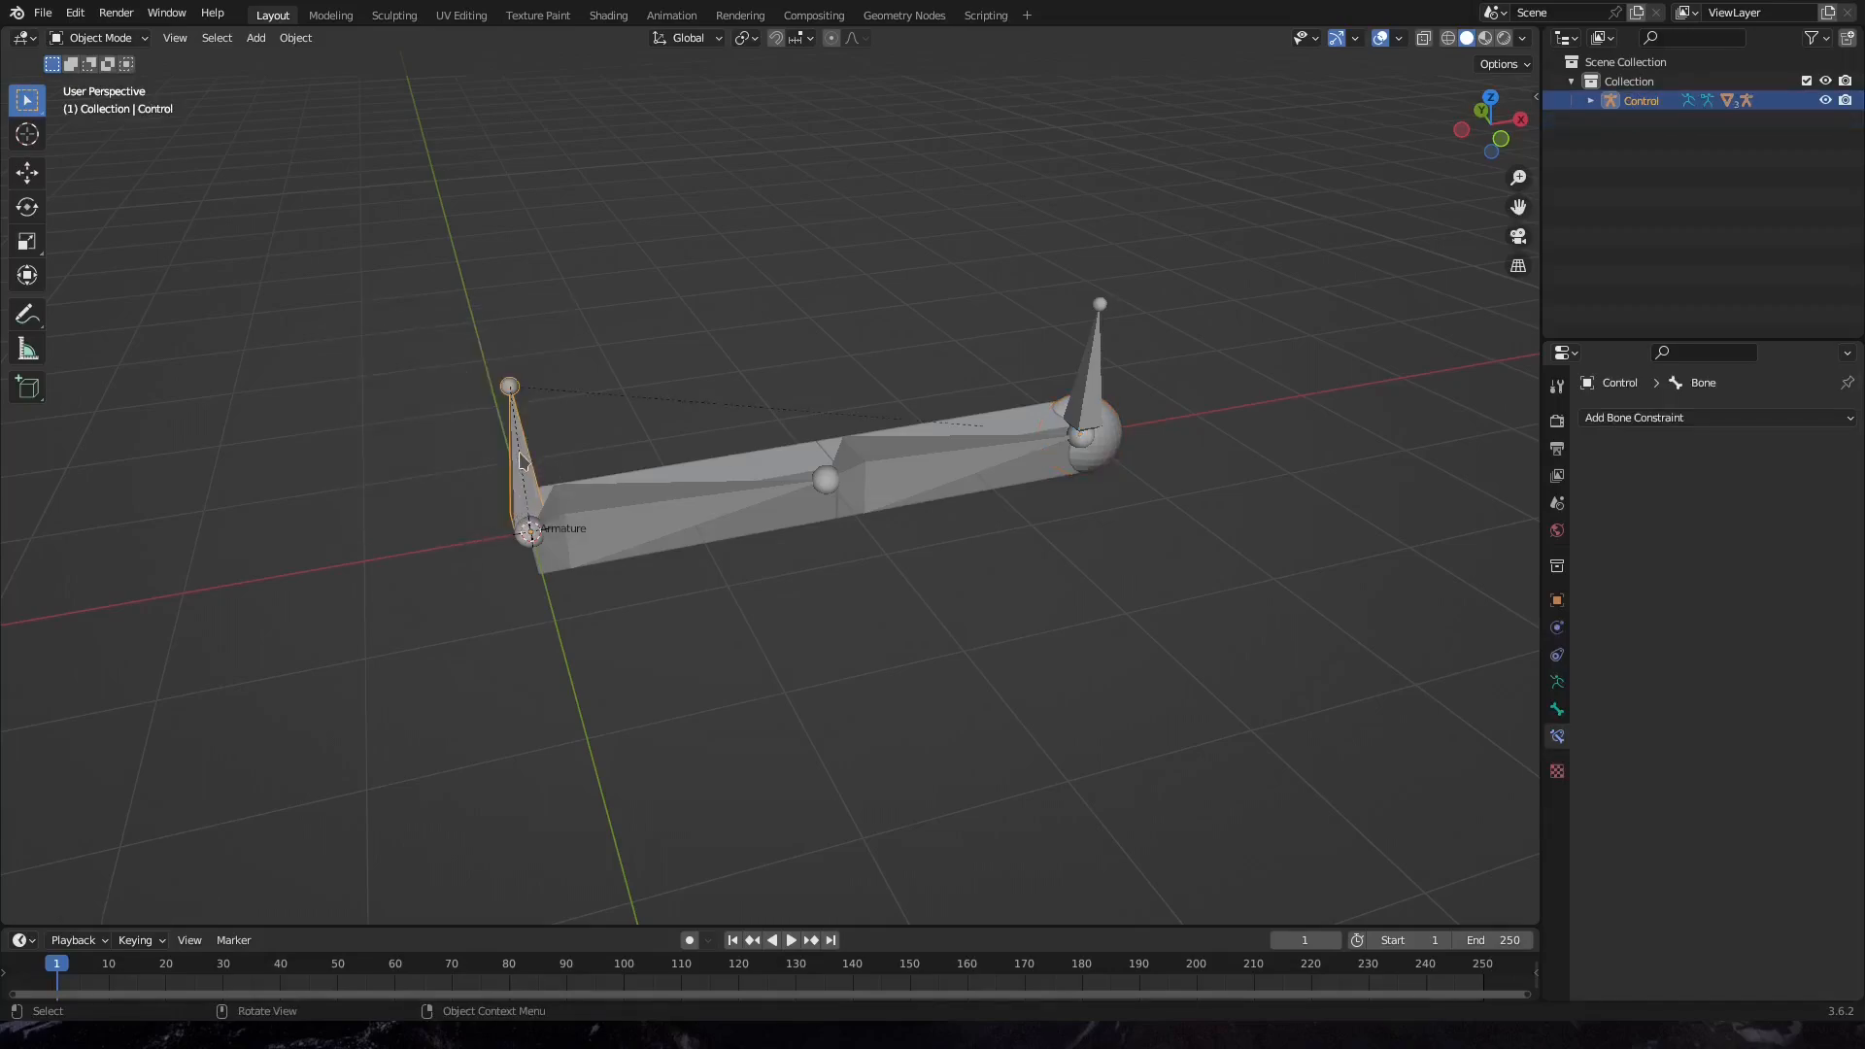
key(r)
key(y)
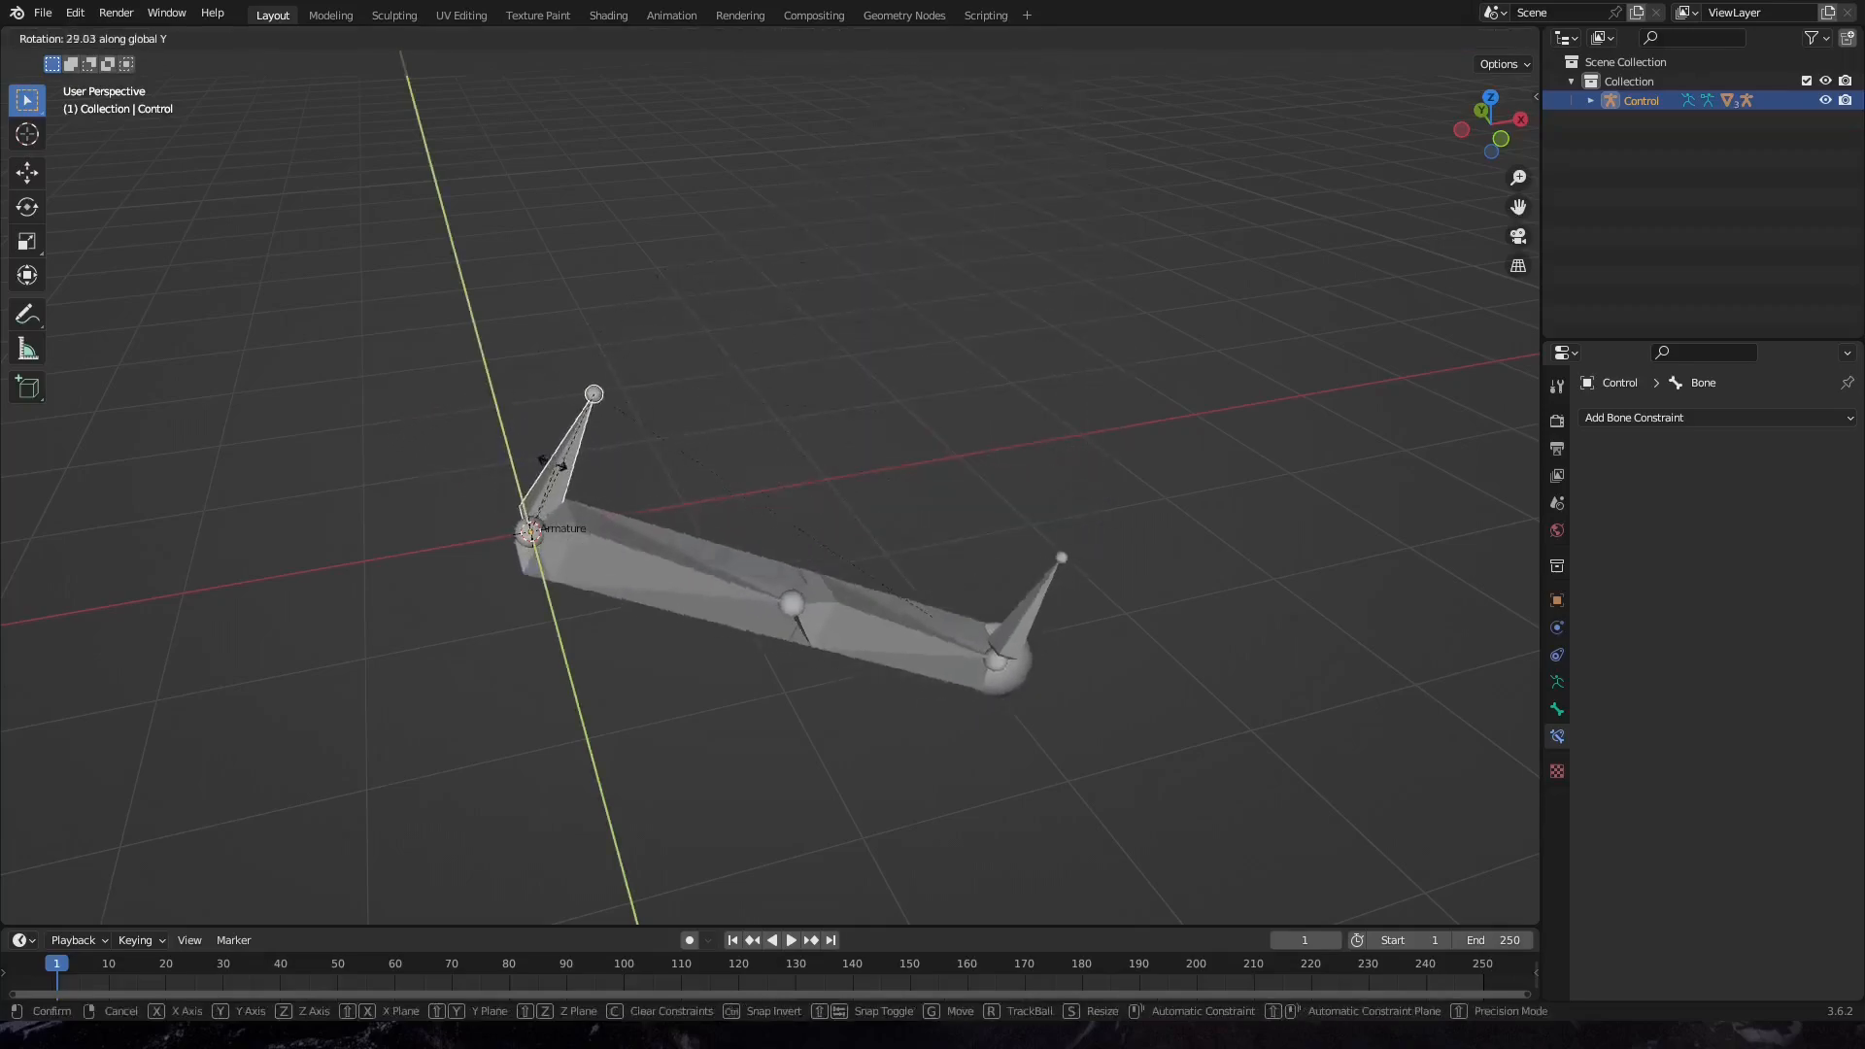
click(533, 476)
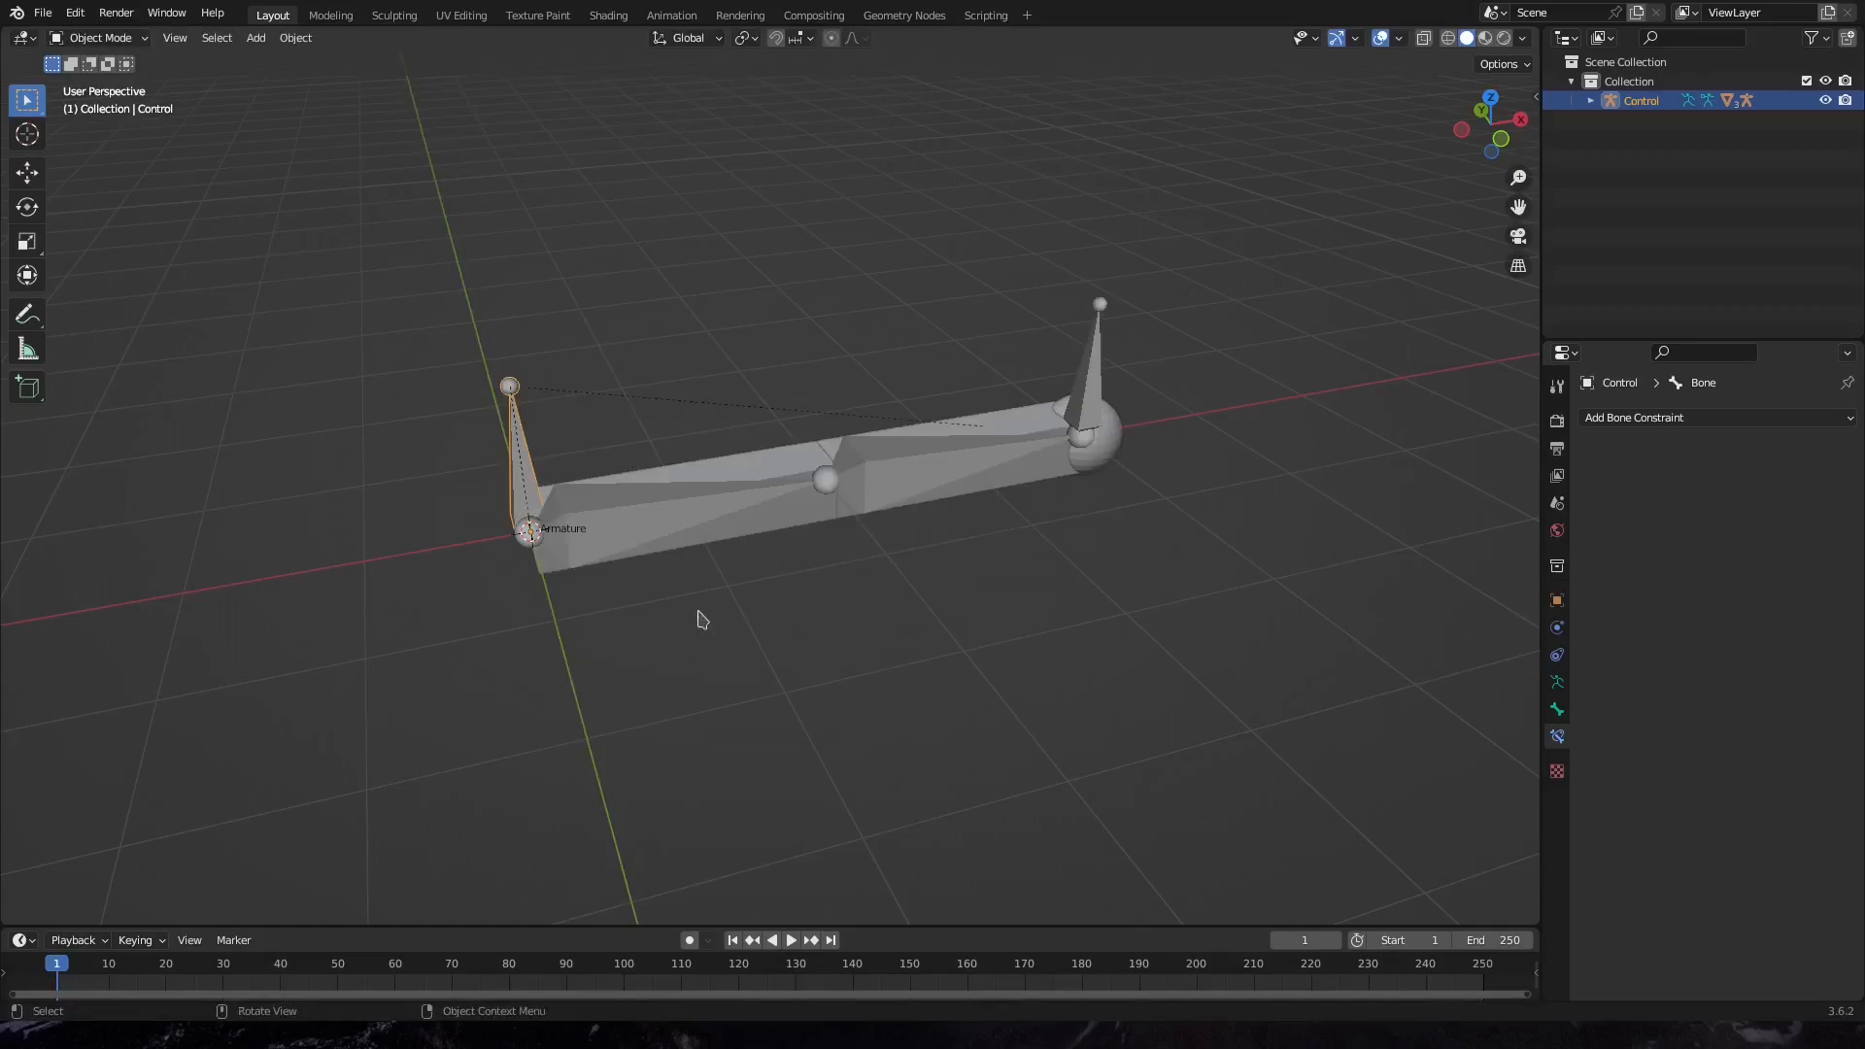
Add another single-bone armature at the world origin and rename it Root
click(669, 622)
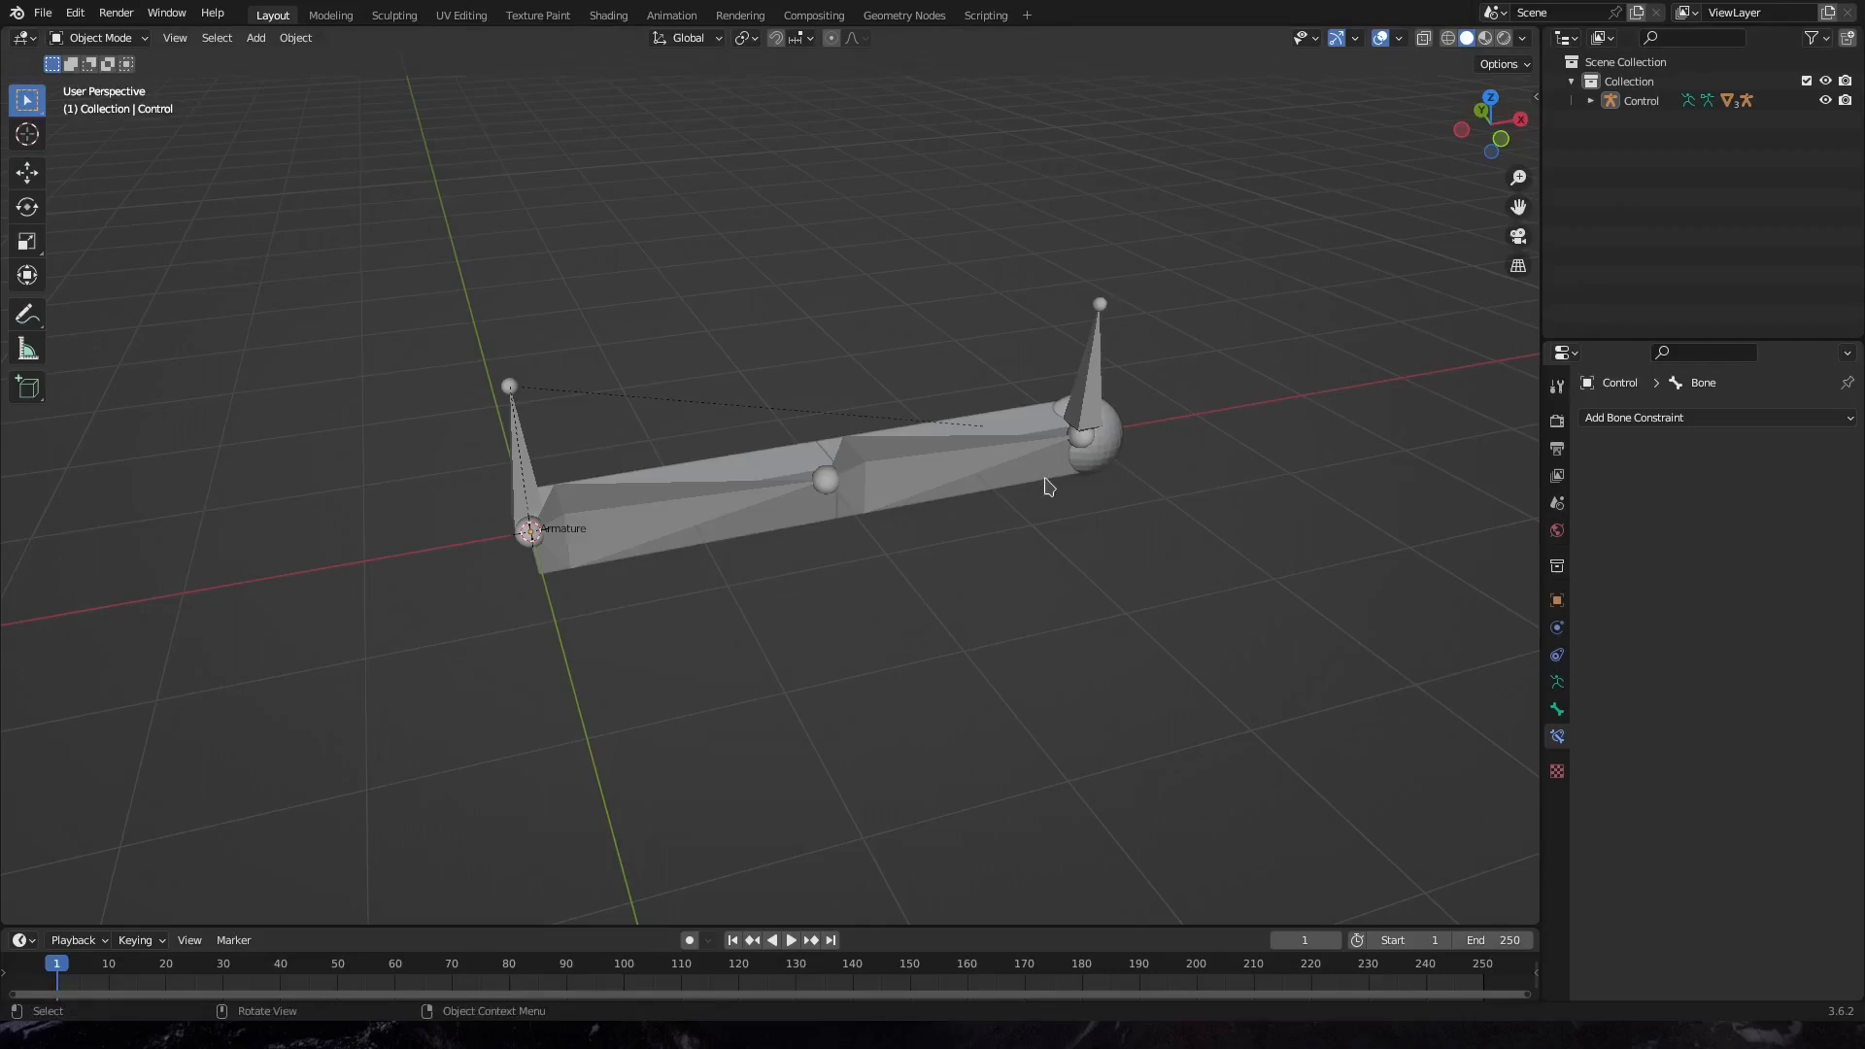
key(shift+a)
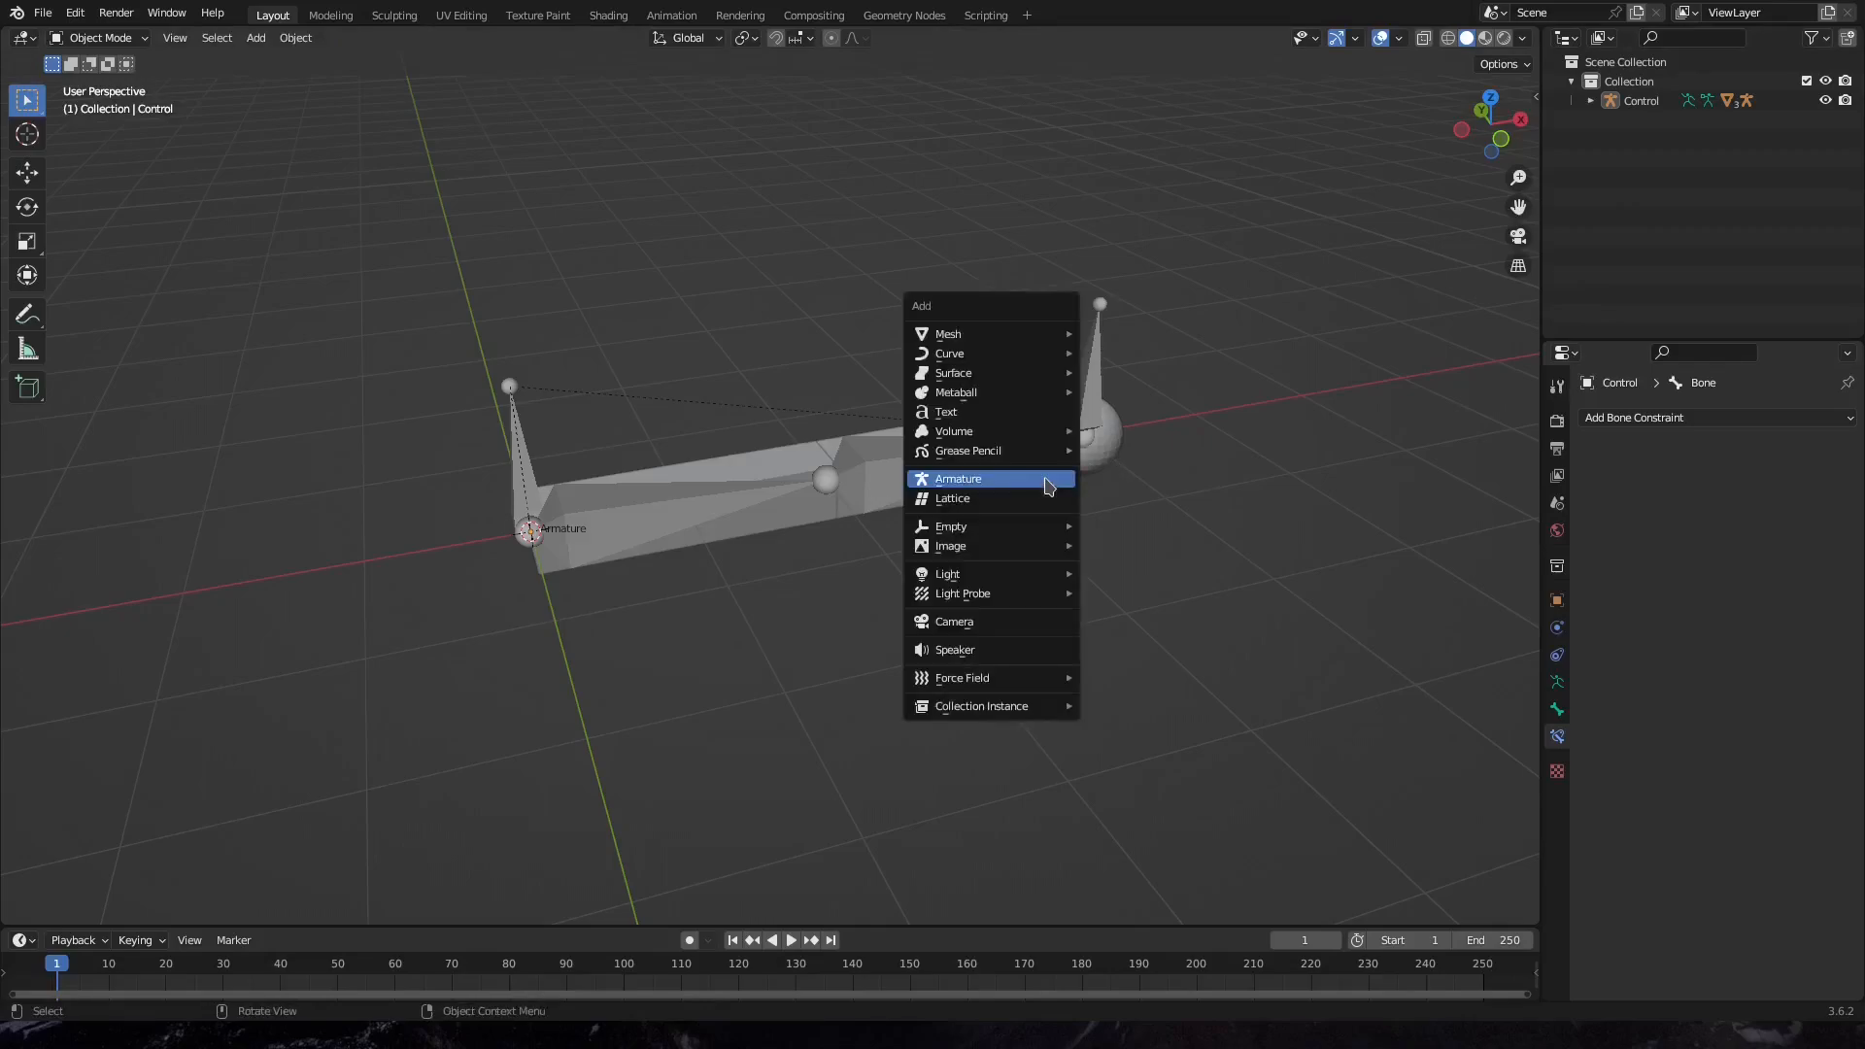
click(1047, 487)
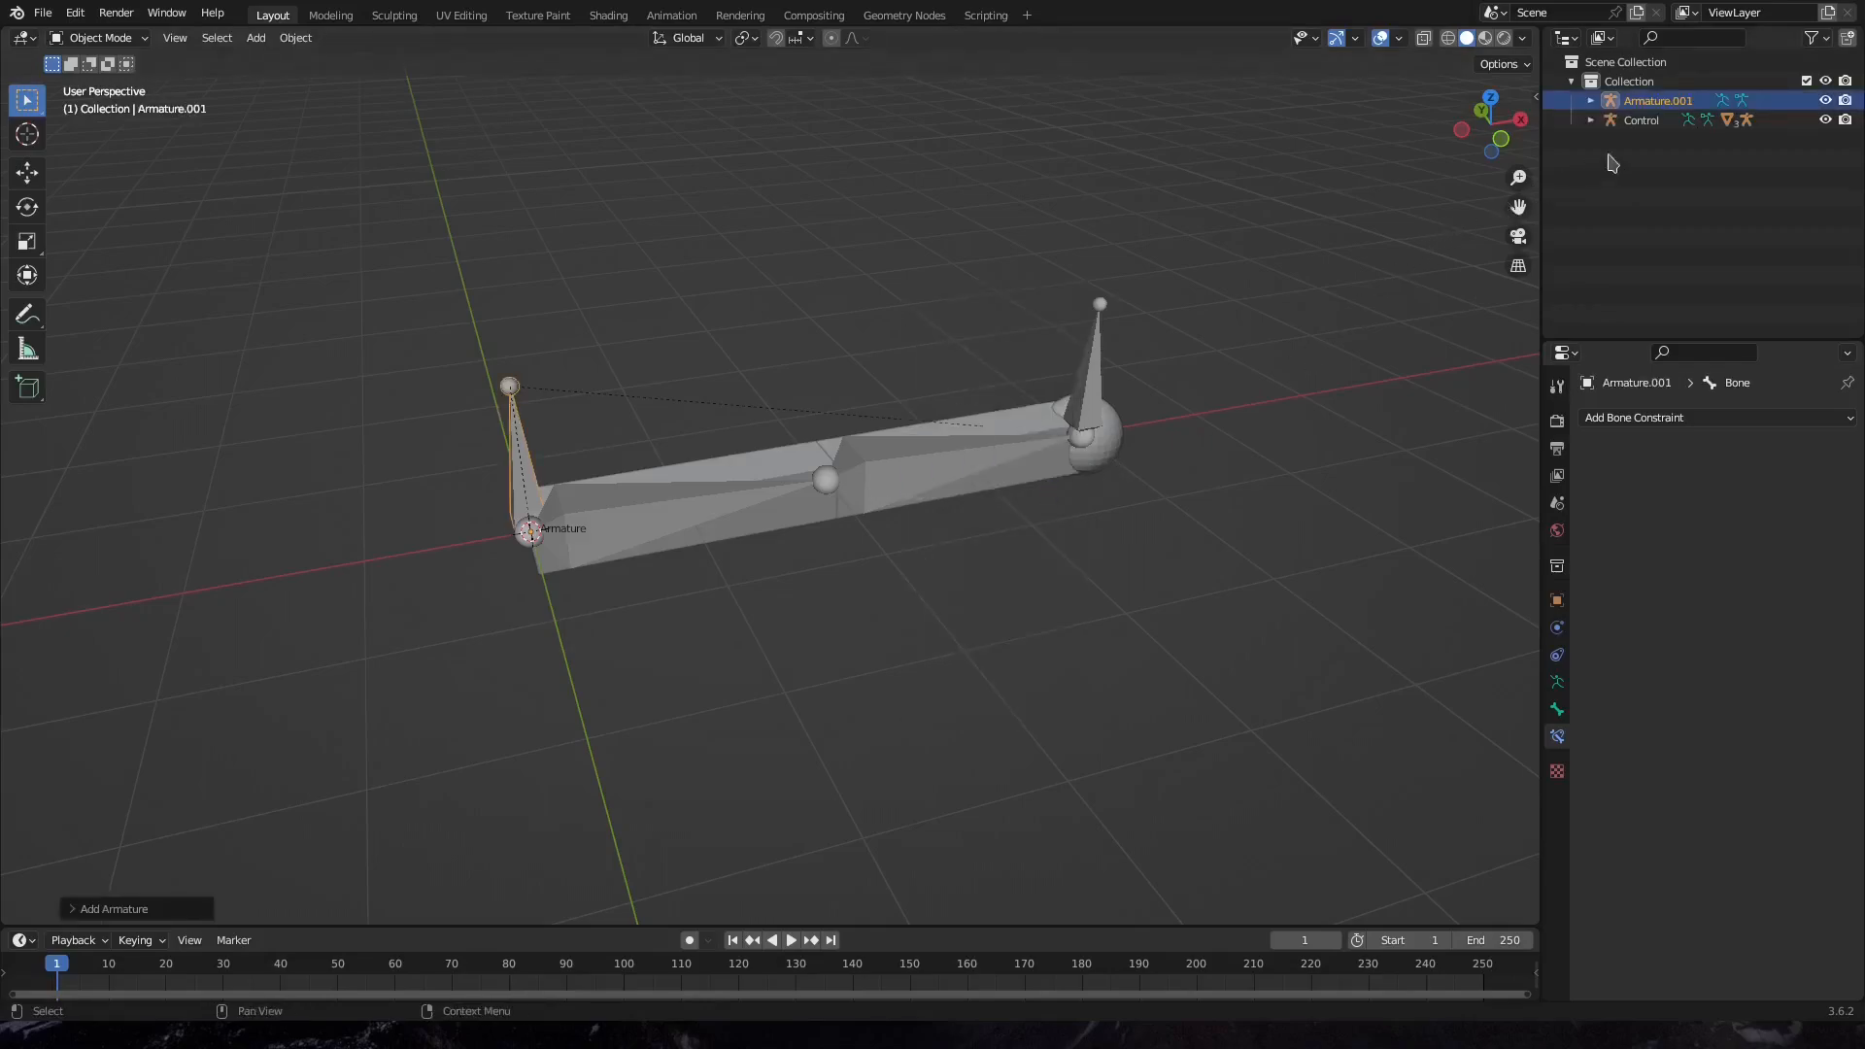
double_click(1669, 100)
text(Root)
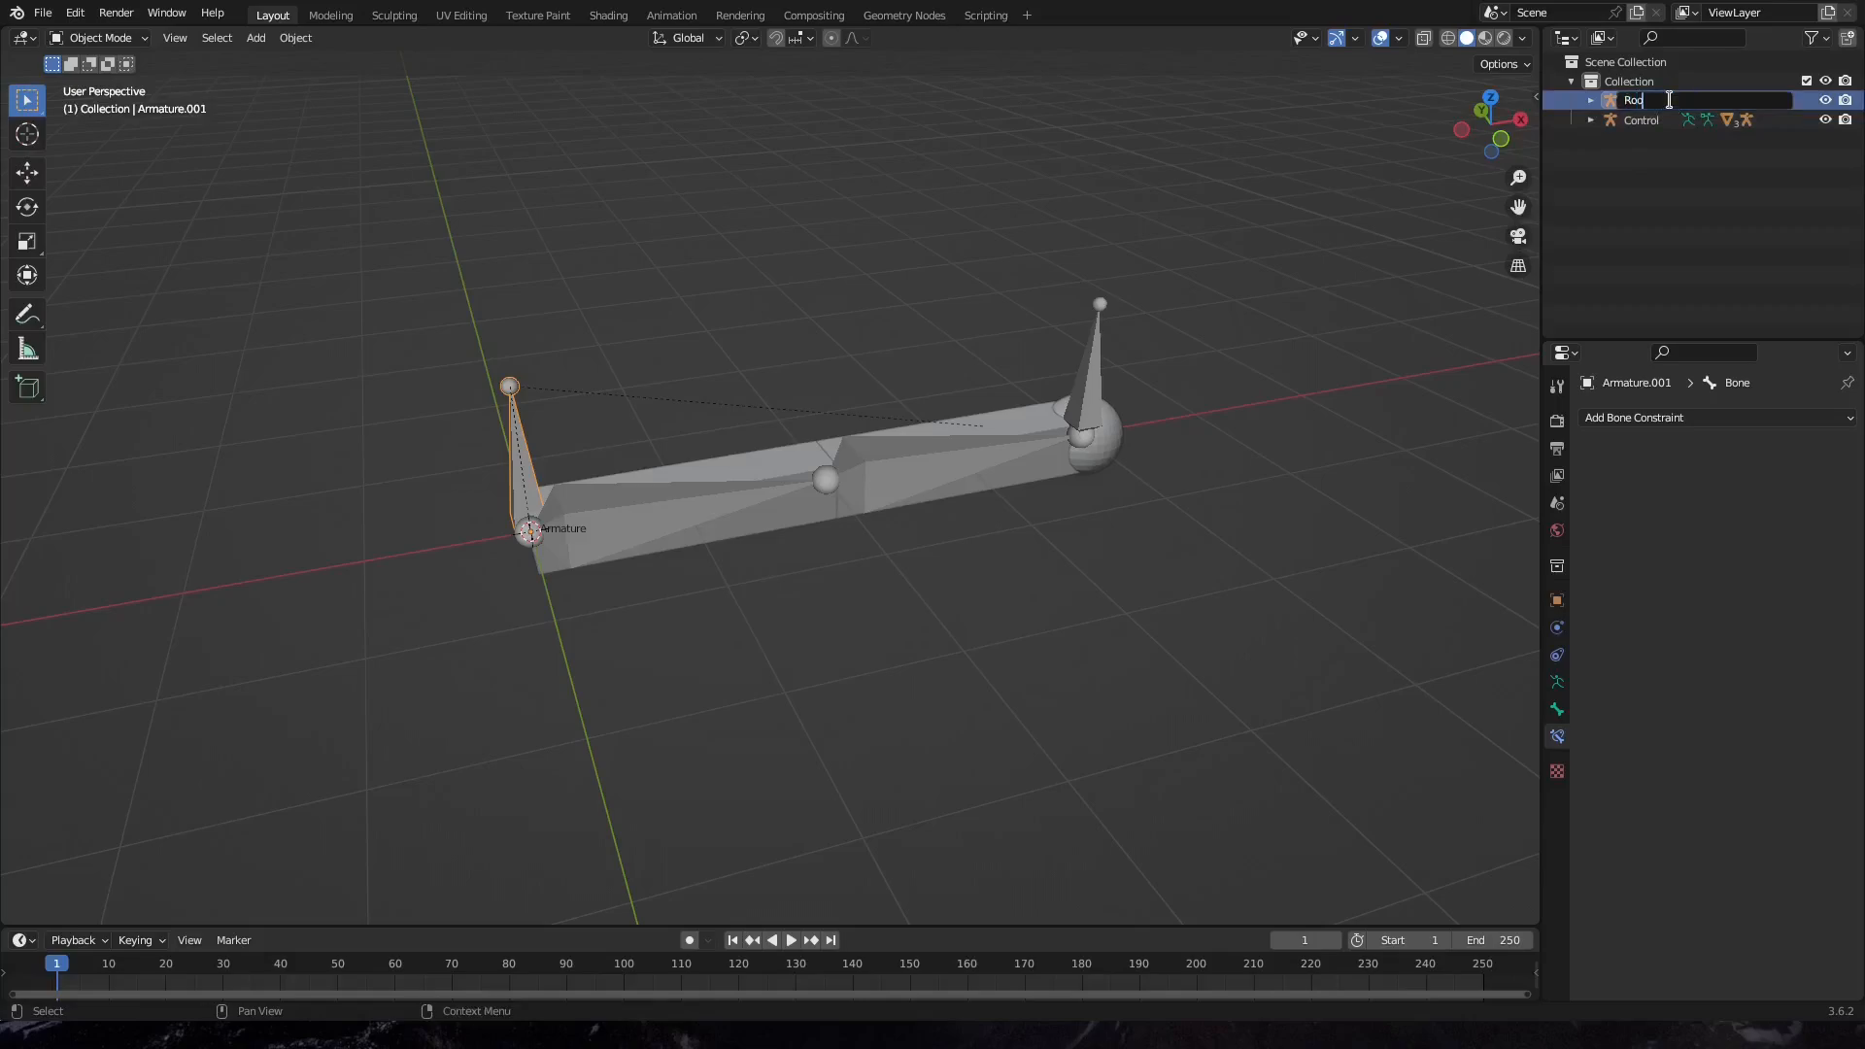
key(Return)
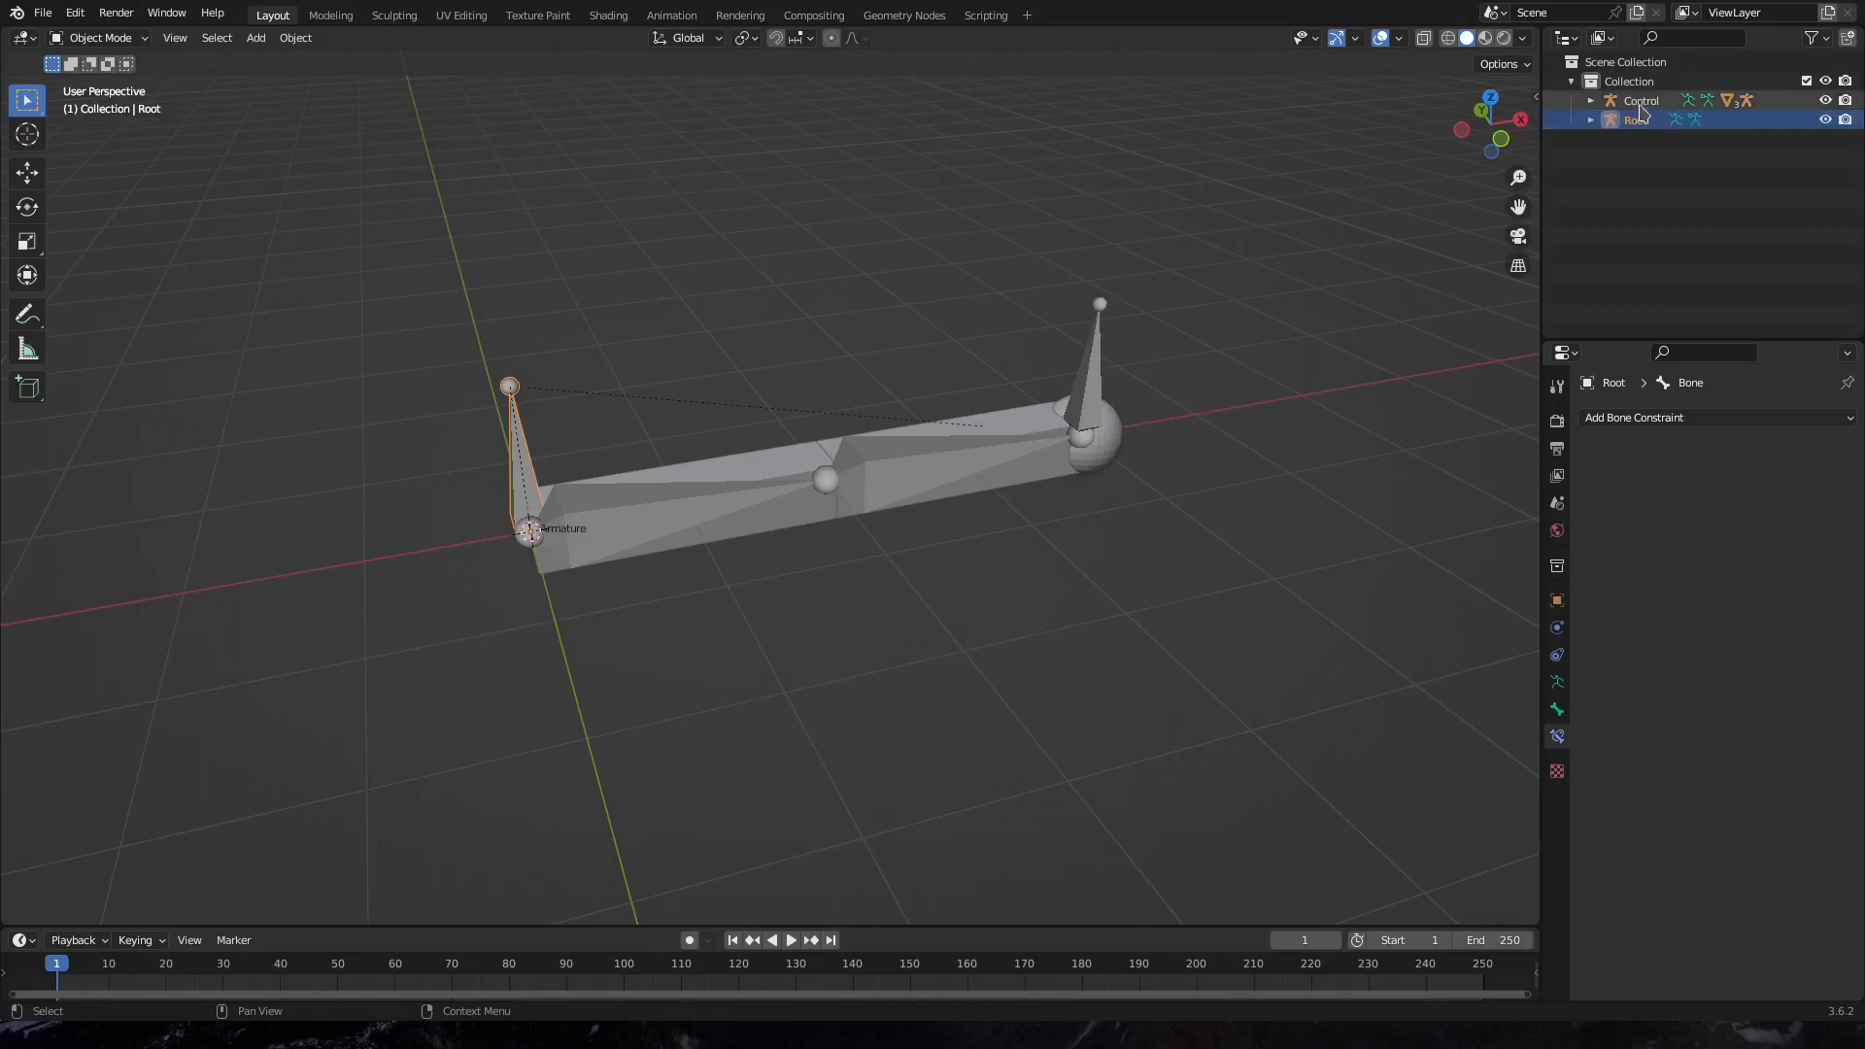
Make Control a child of Root in the scene hierarchy and expand Root to show its children
drag(1640, 103, 1648, 133)
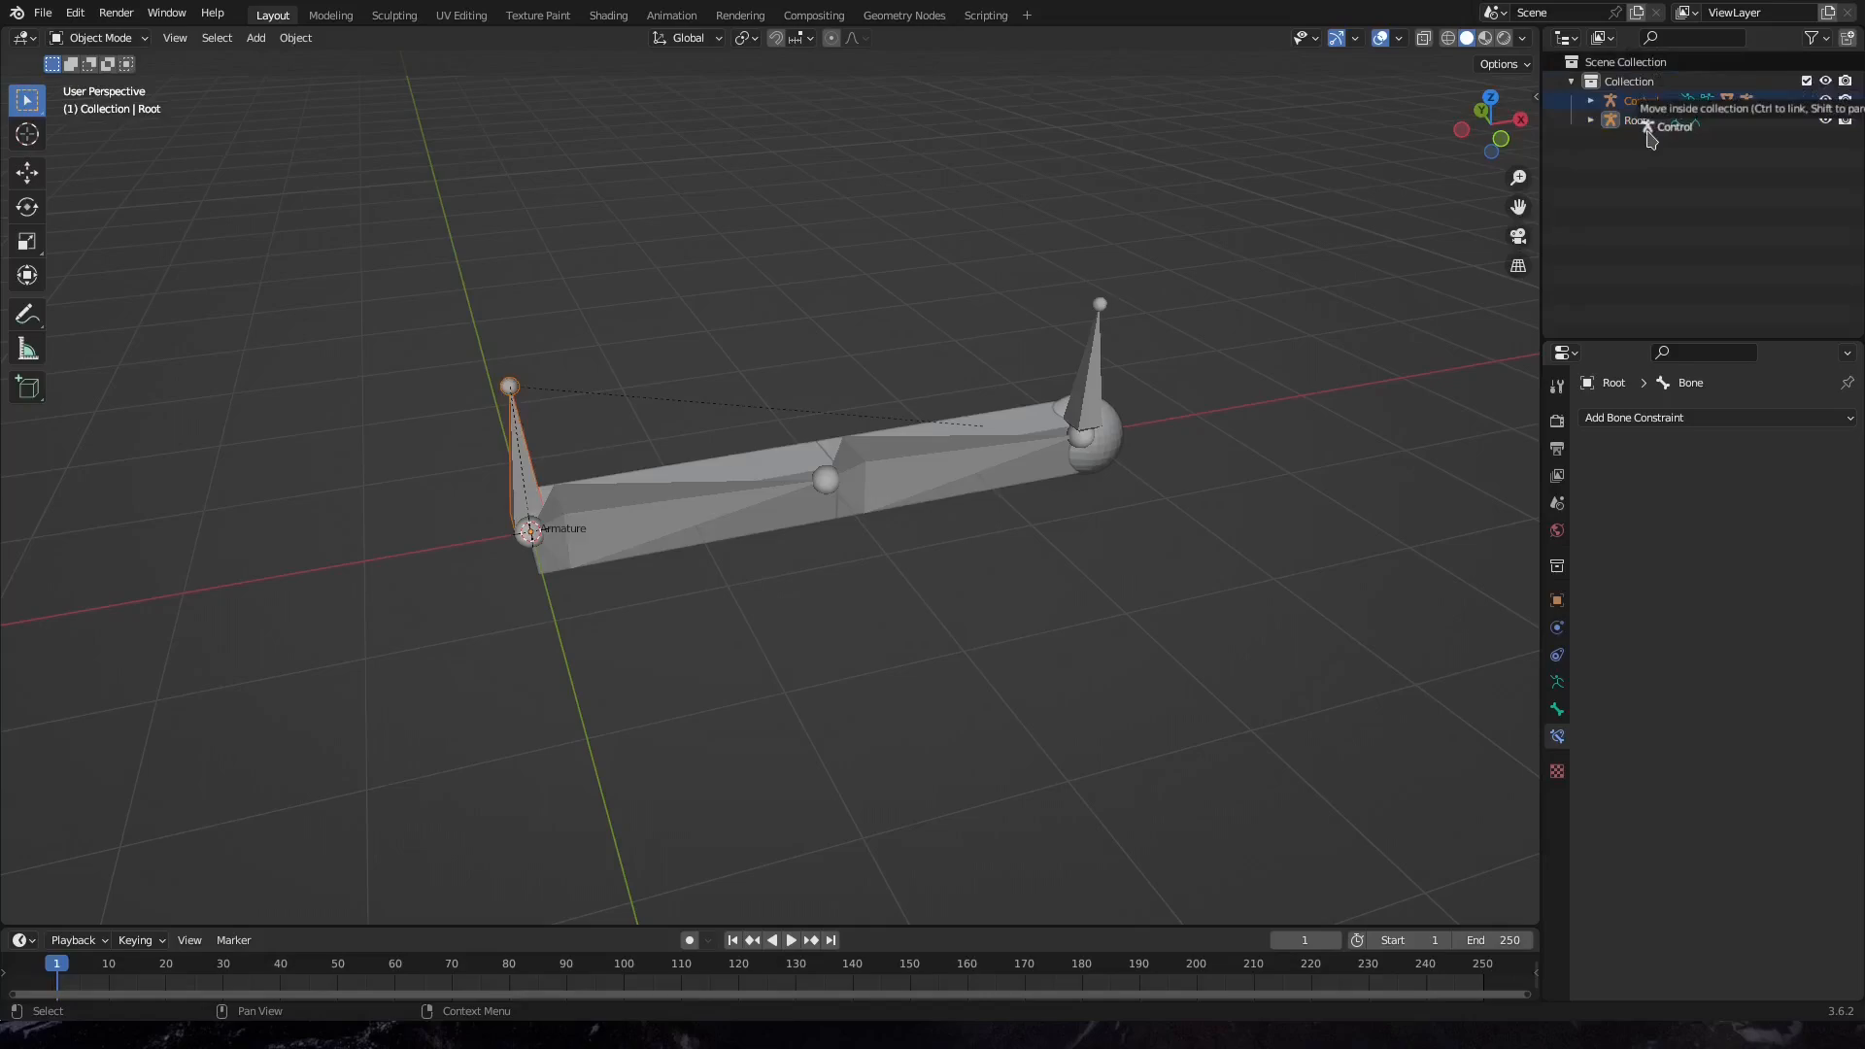
drag(1647, 133, 1626, 125)
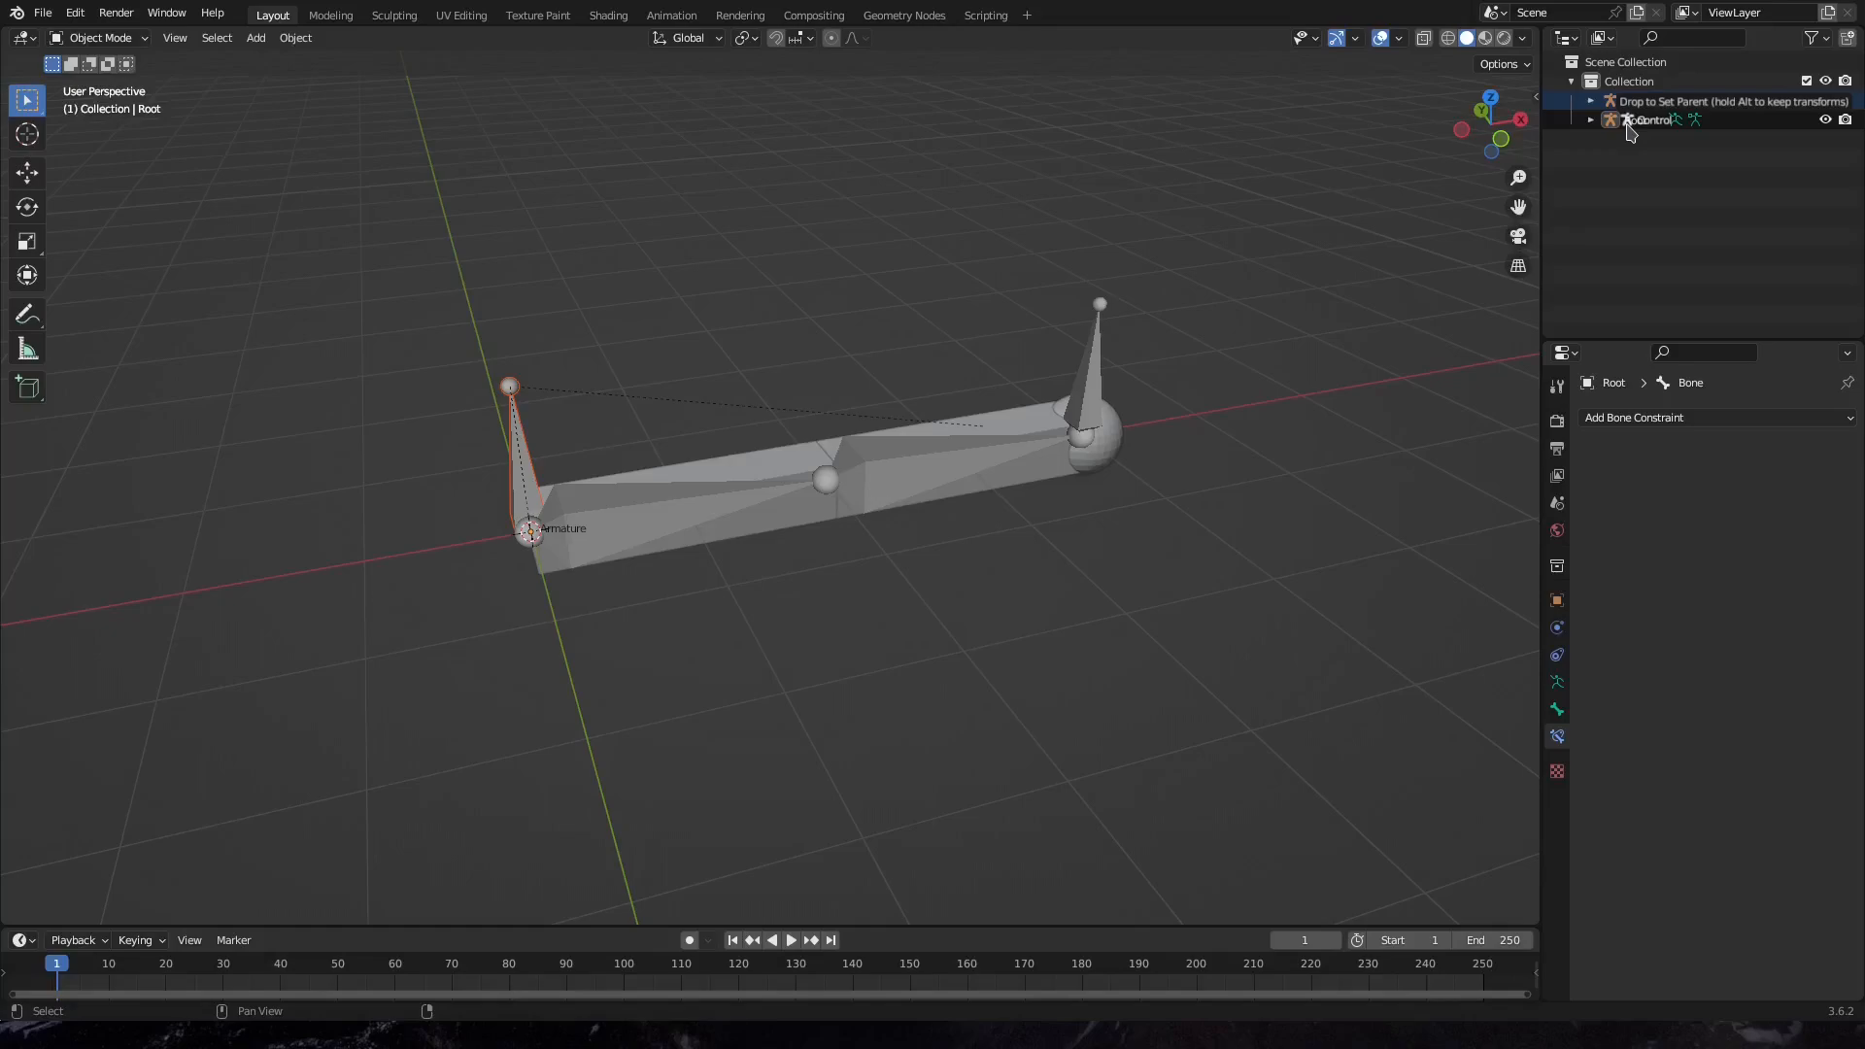
drag(1628, 127, 1628, 126)
click(1592, 105)
Test the hierarchy by temporarily moving Root and Control in turn, cancelling each move
click(1649, 105)
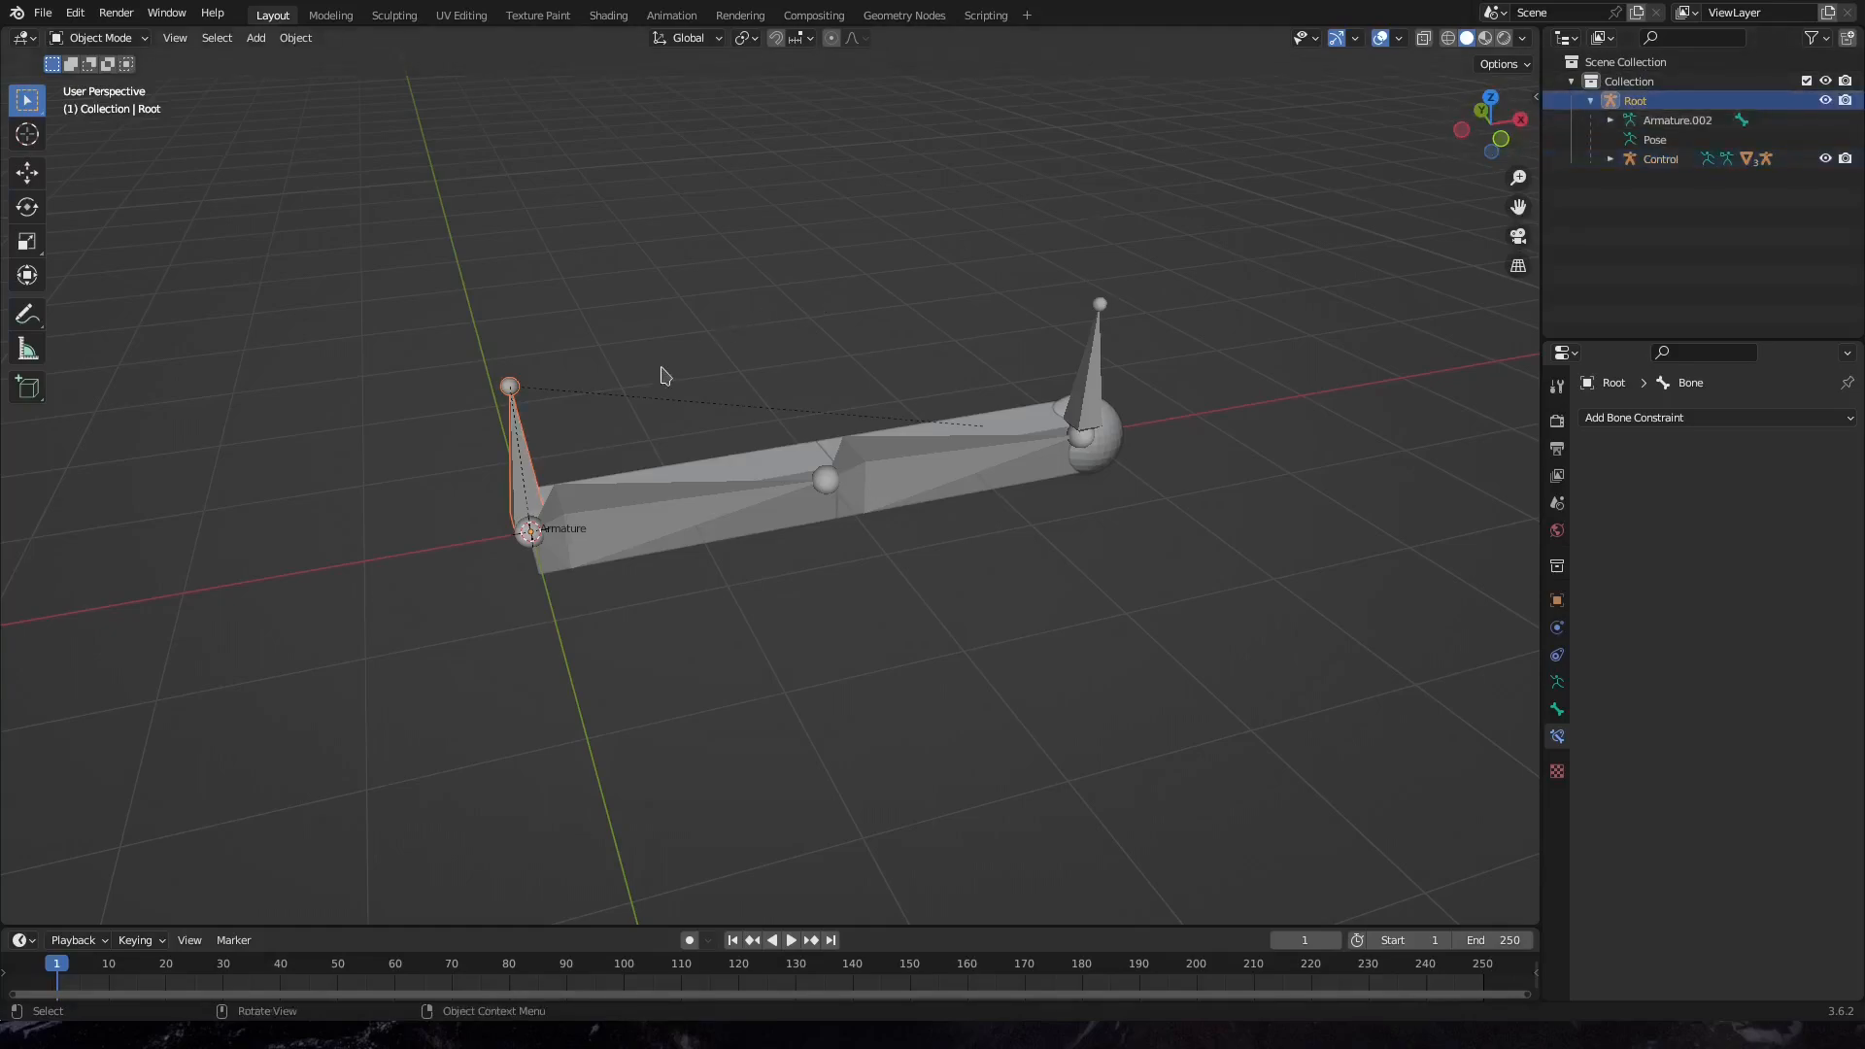
key(g)
key(Escape)
click(1657, 160)
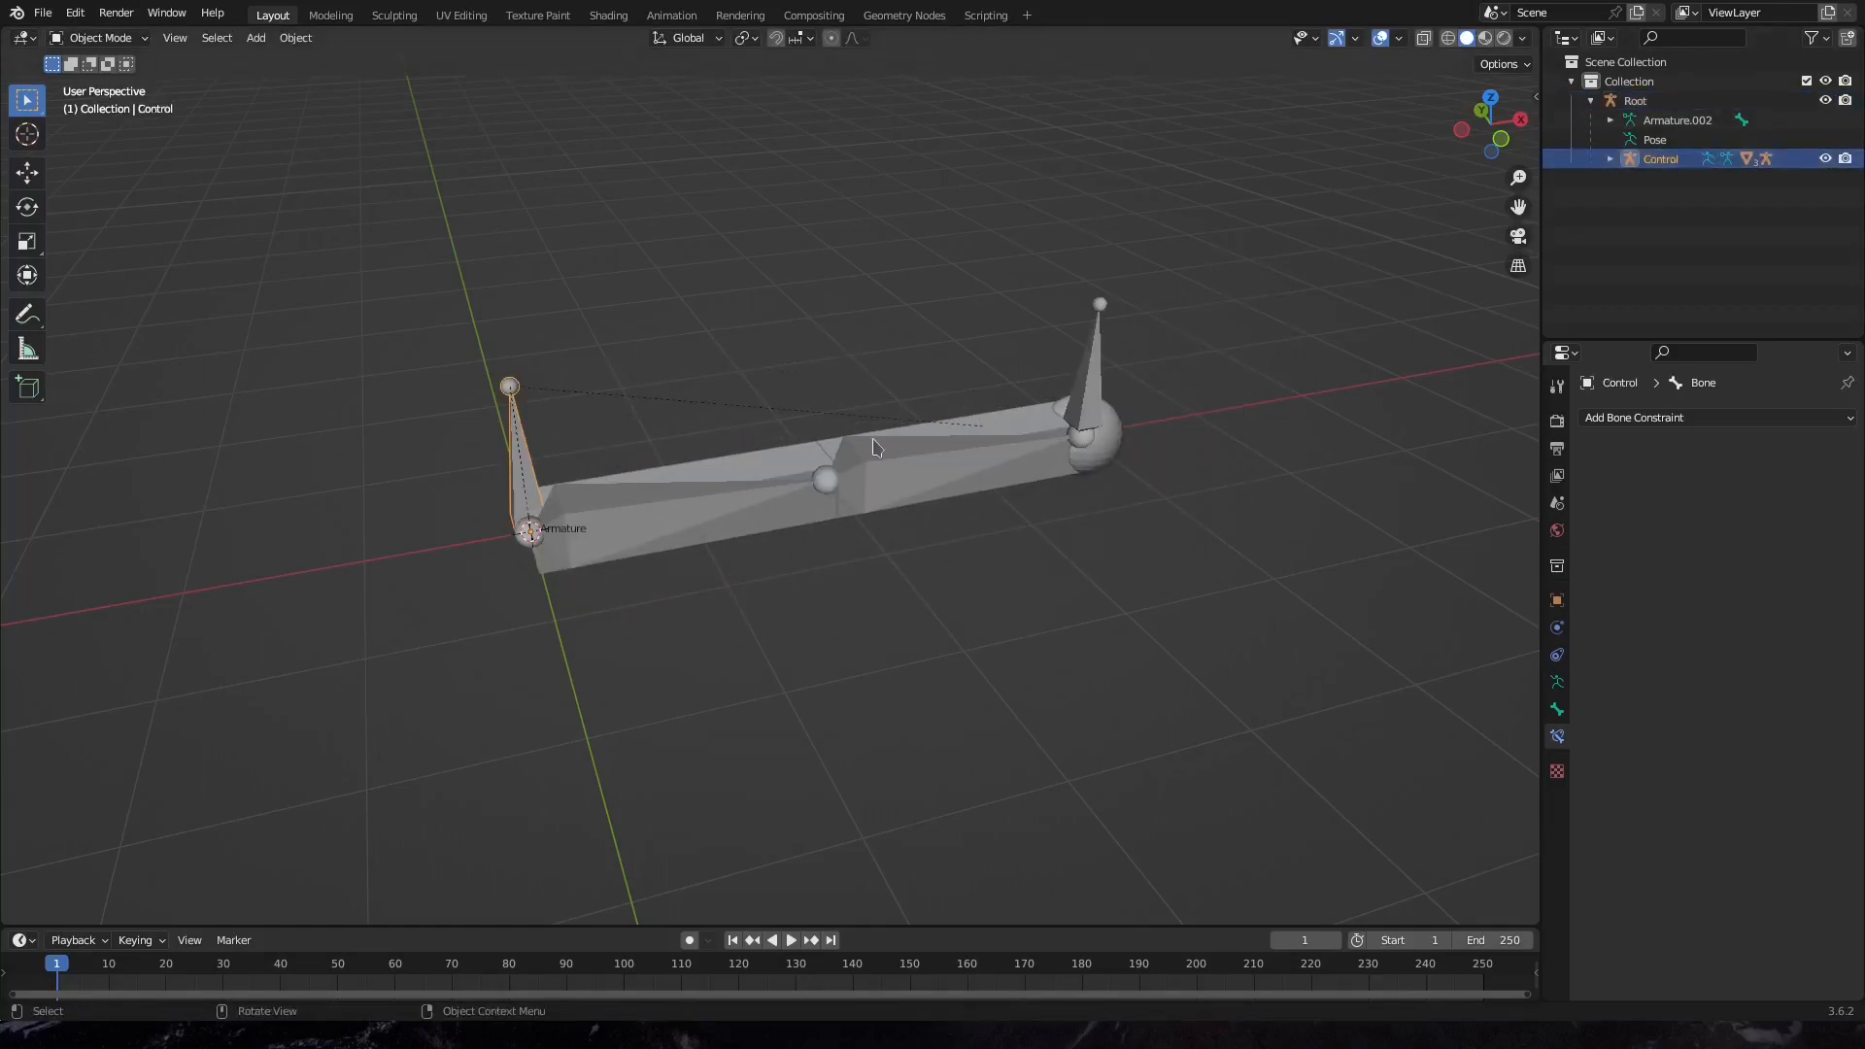
key(g)
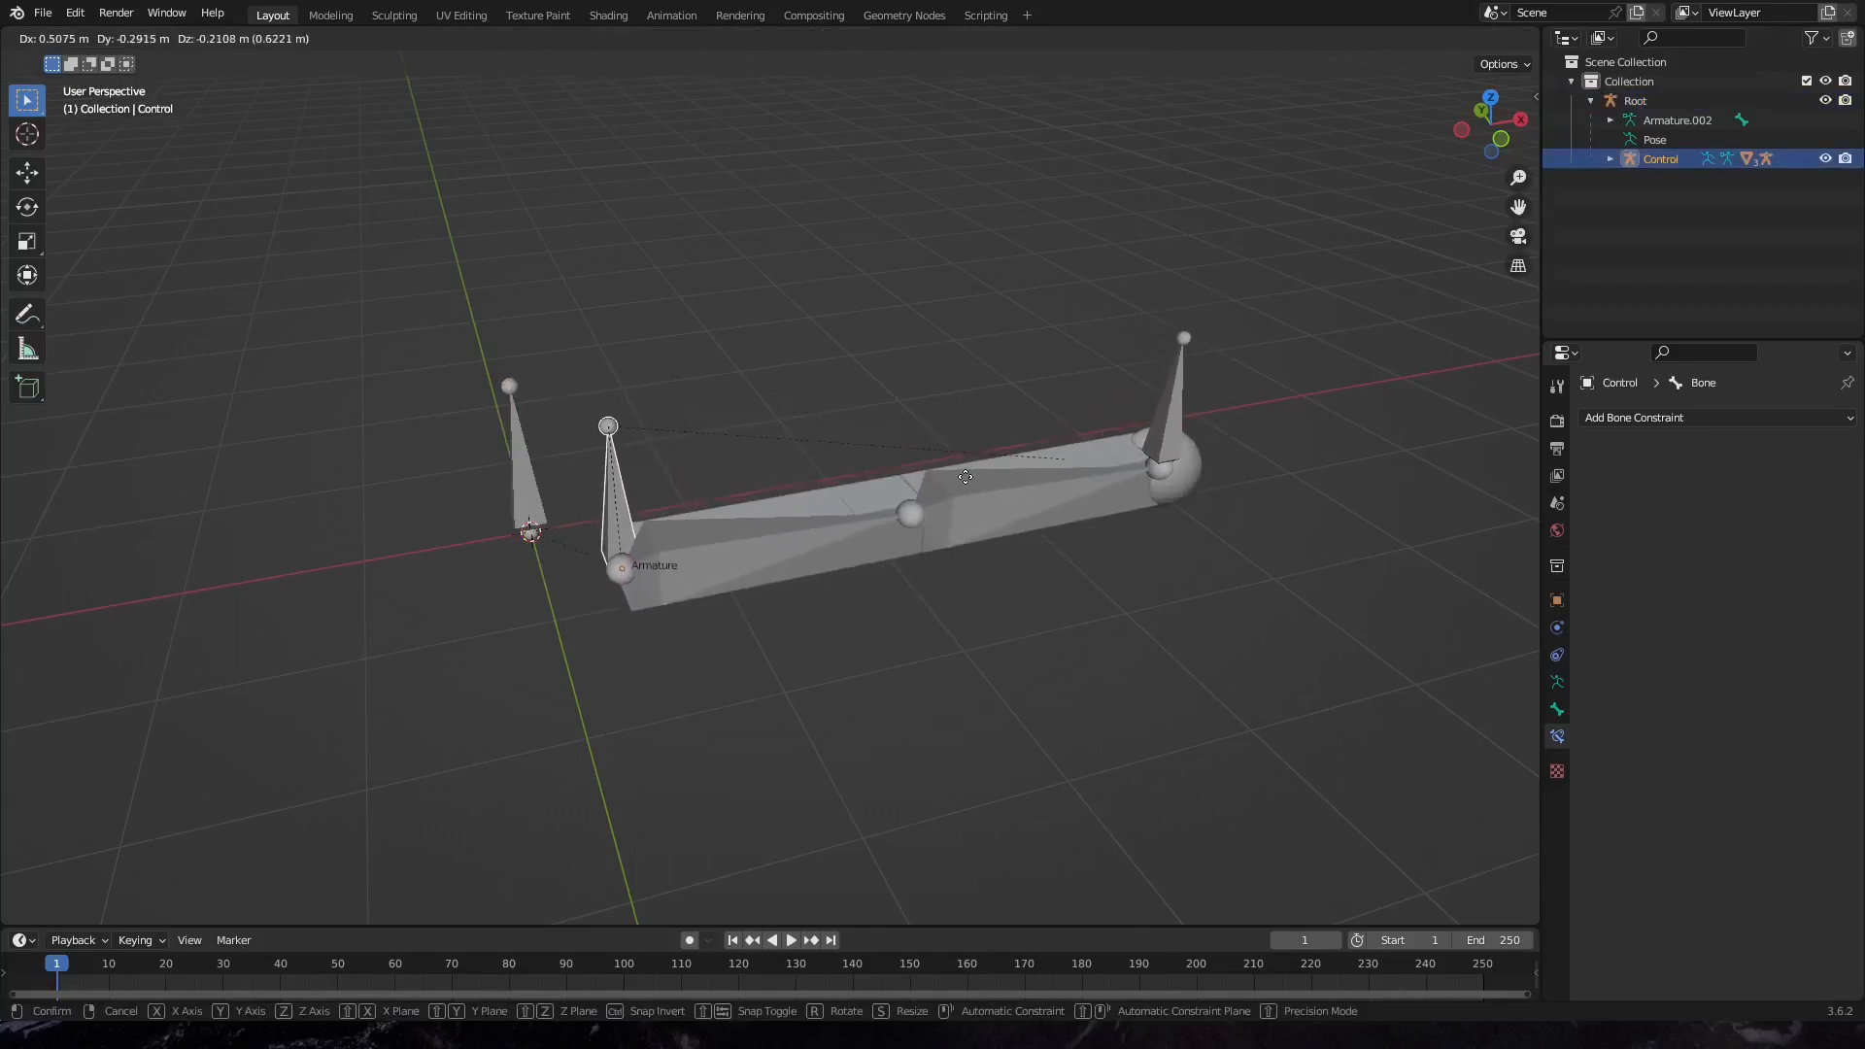
key(Escape)
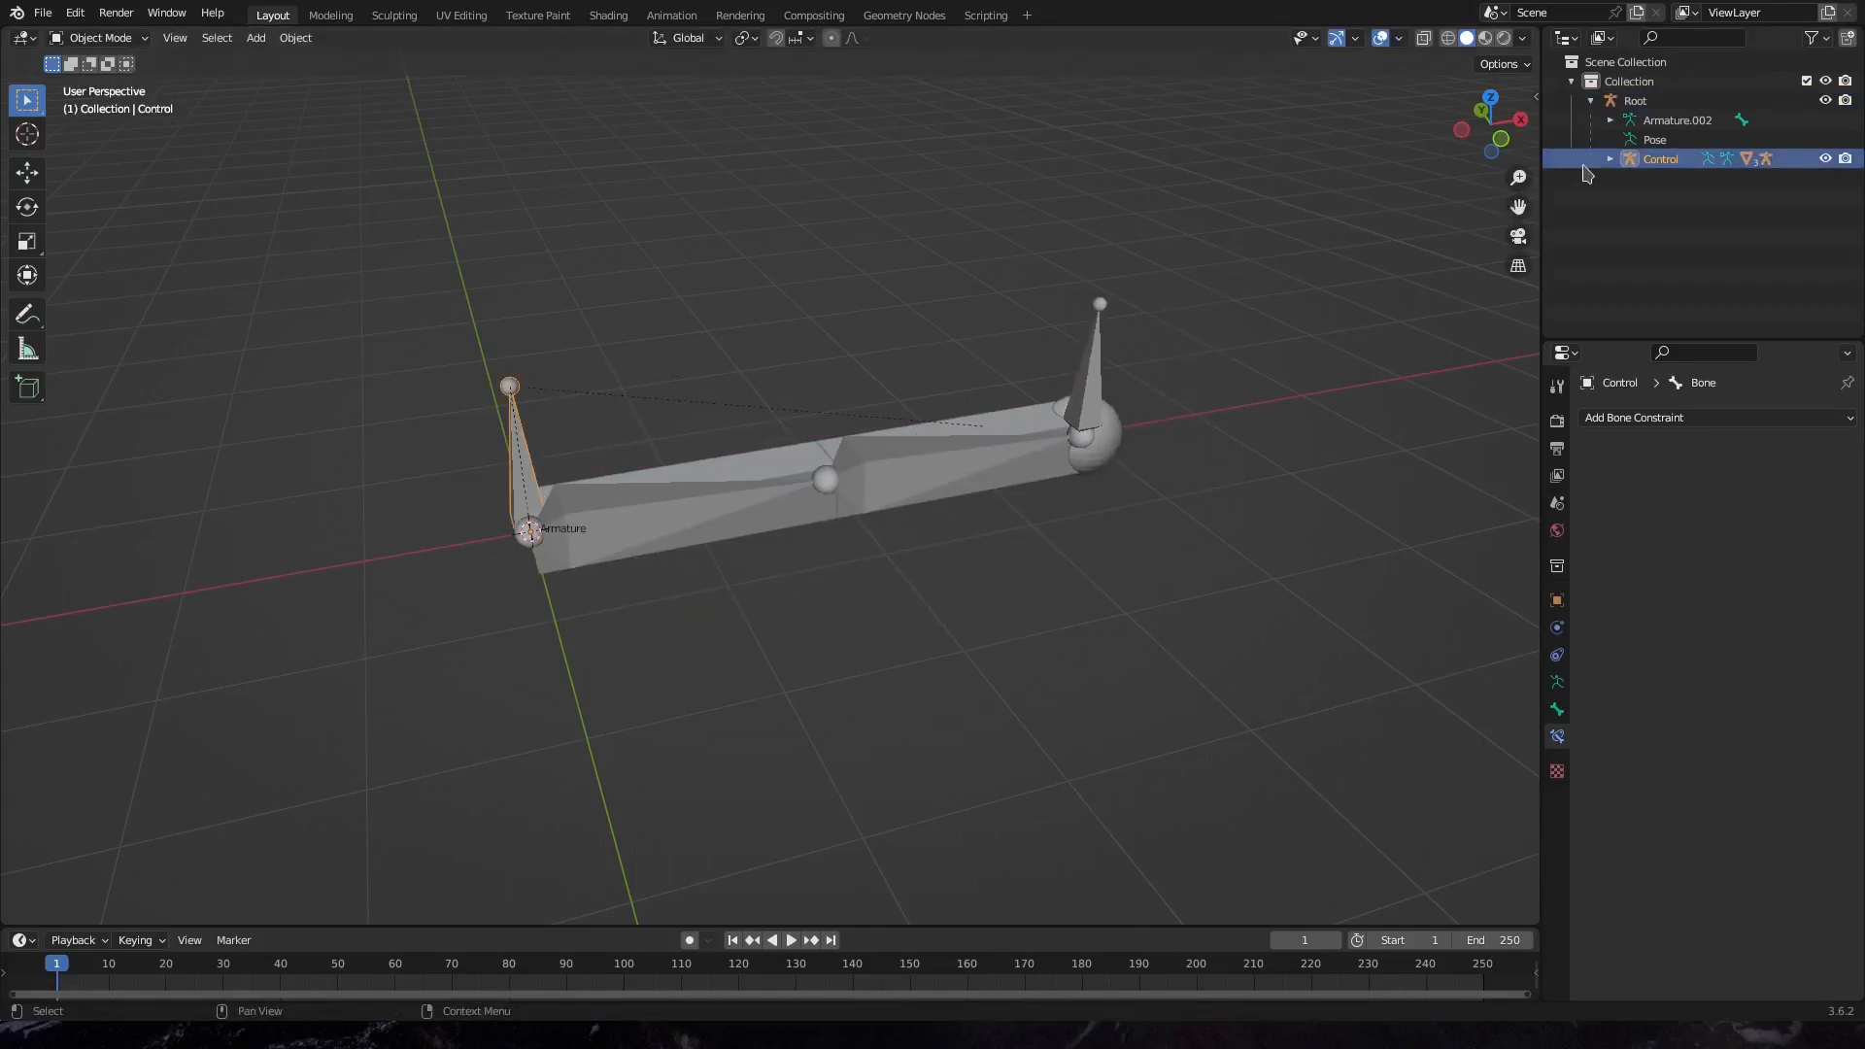
Switch to the Animation workspace with Control as the active armature in Pose Mode, and expand Root's hierarchy
click(1631, 105)
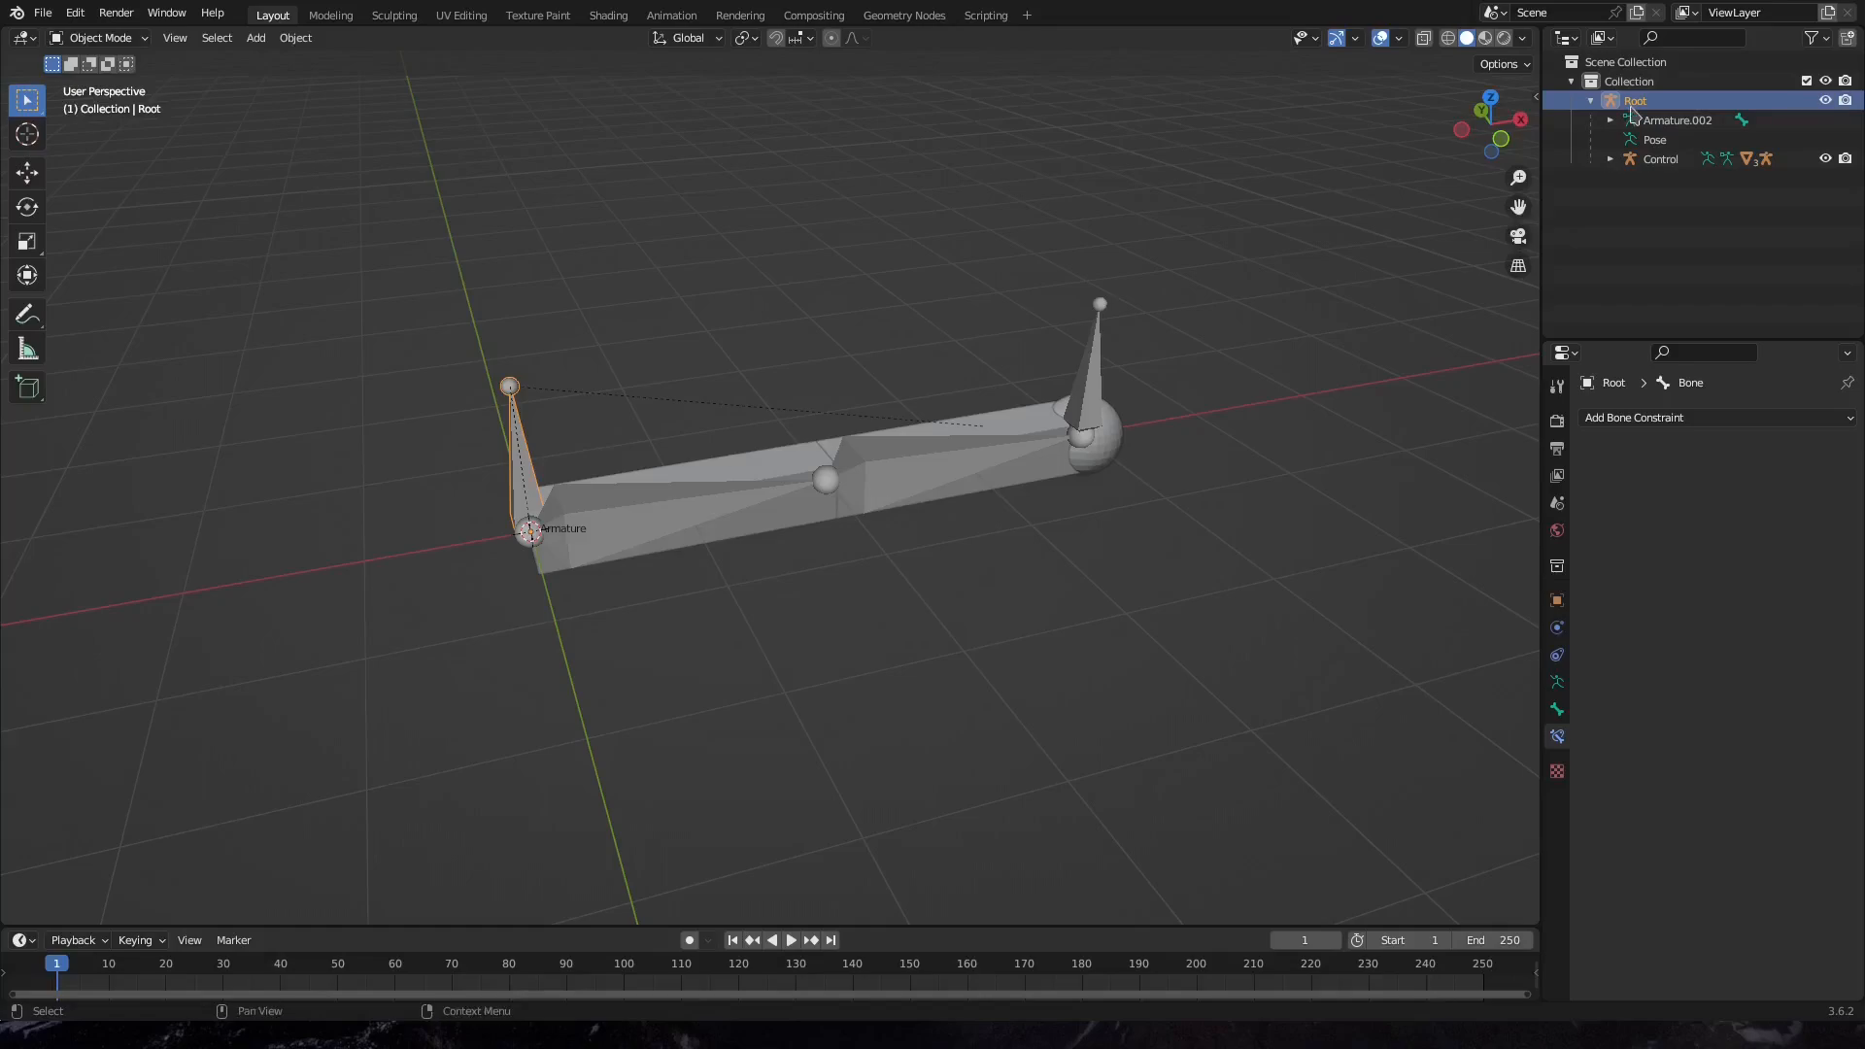
click(1659, 163)
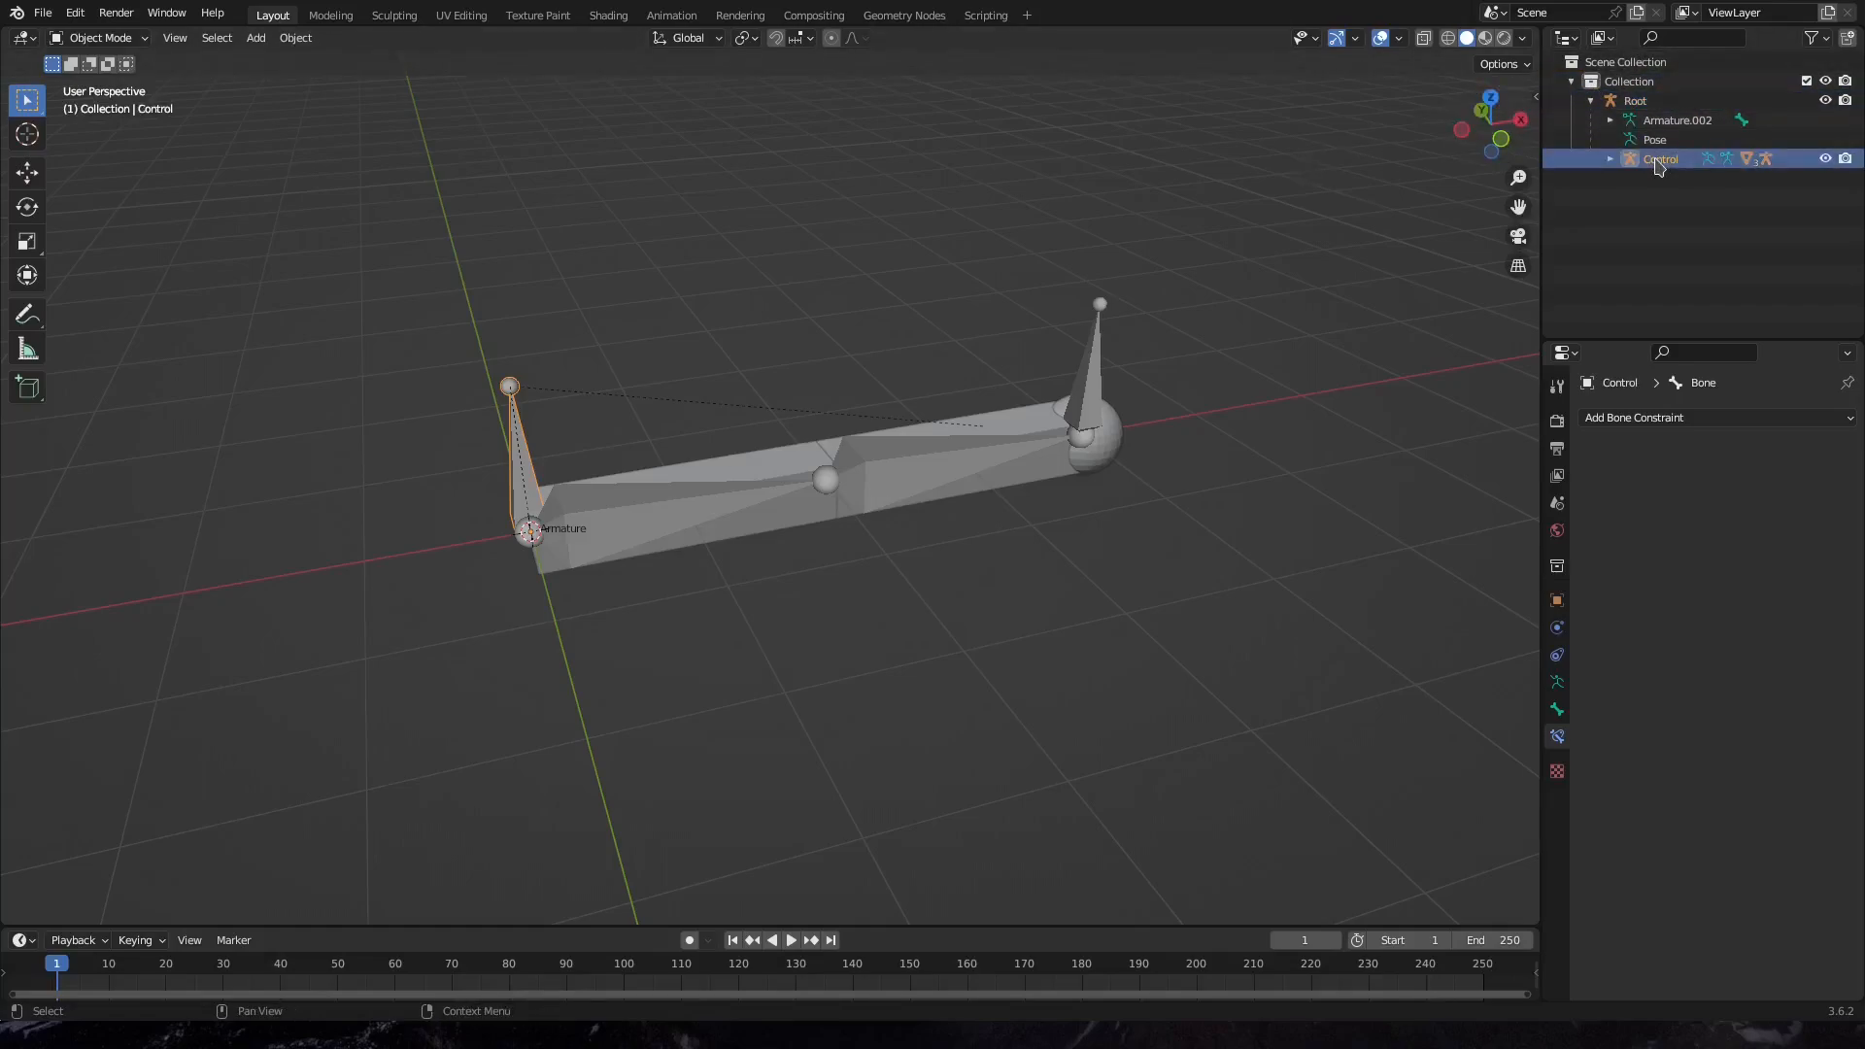
click(671, 16)
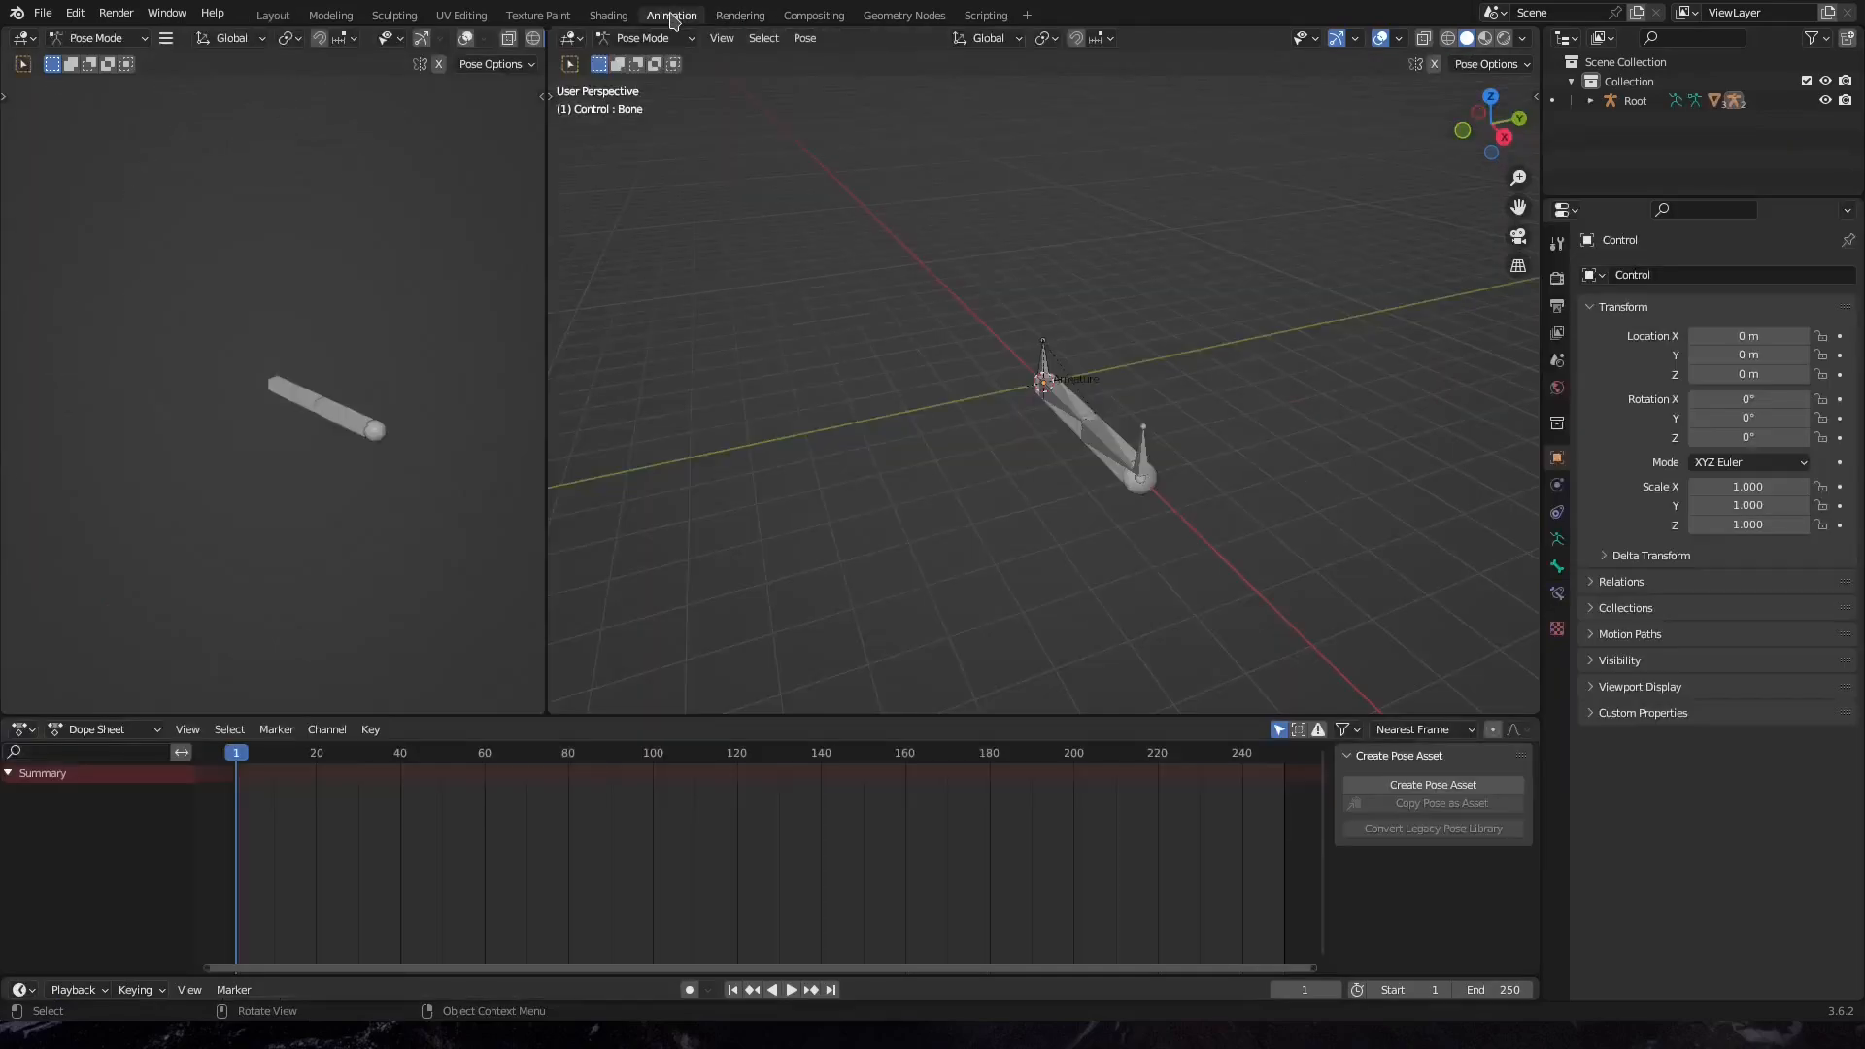
click(1592, 102)
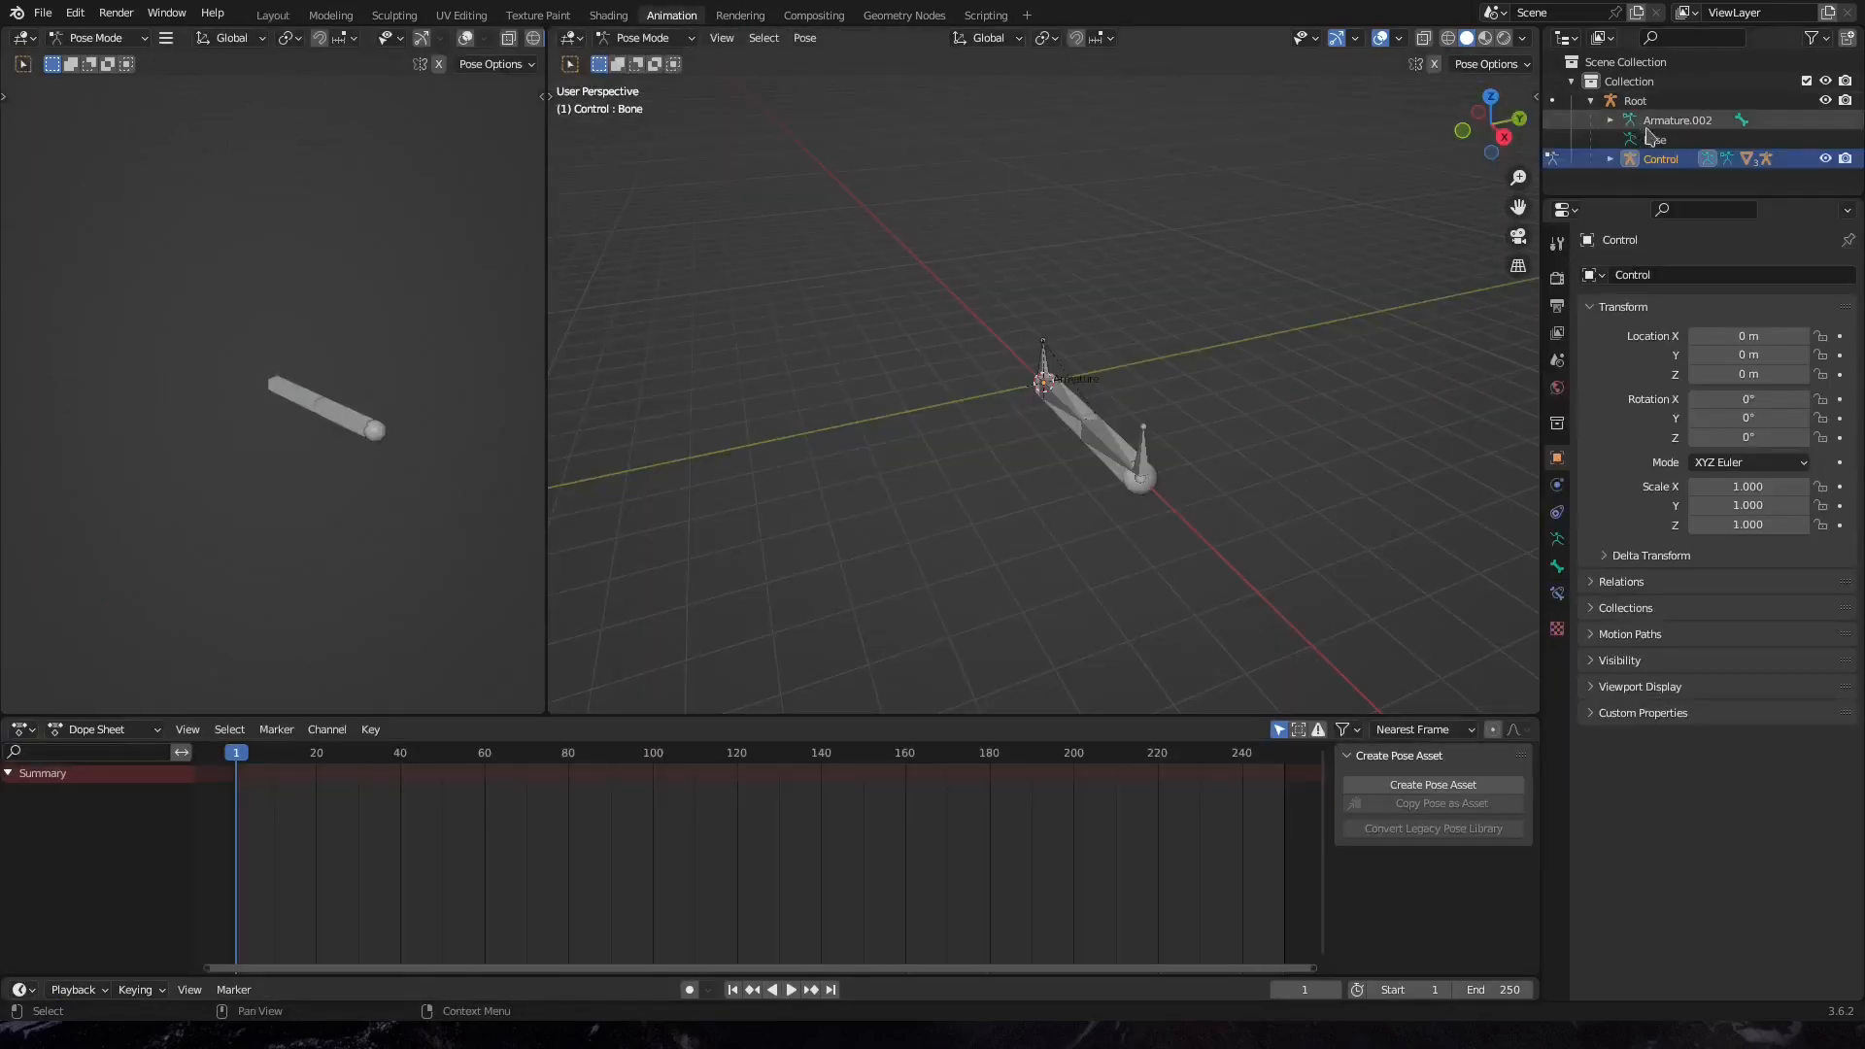
middle_drag(970, 471, 1152, 394)
scroll(1153, 394, up, 5)
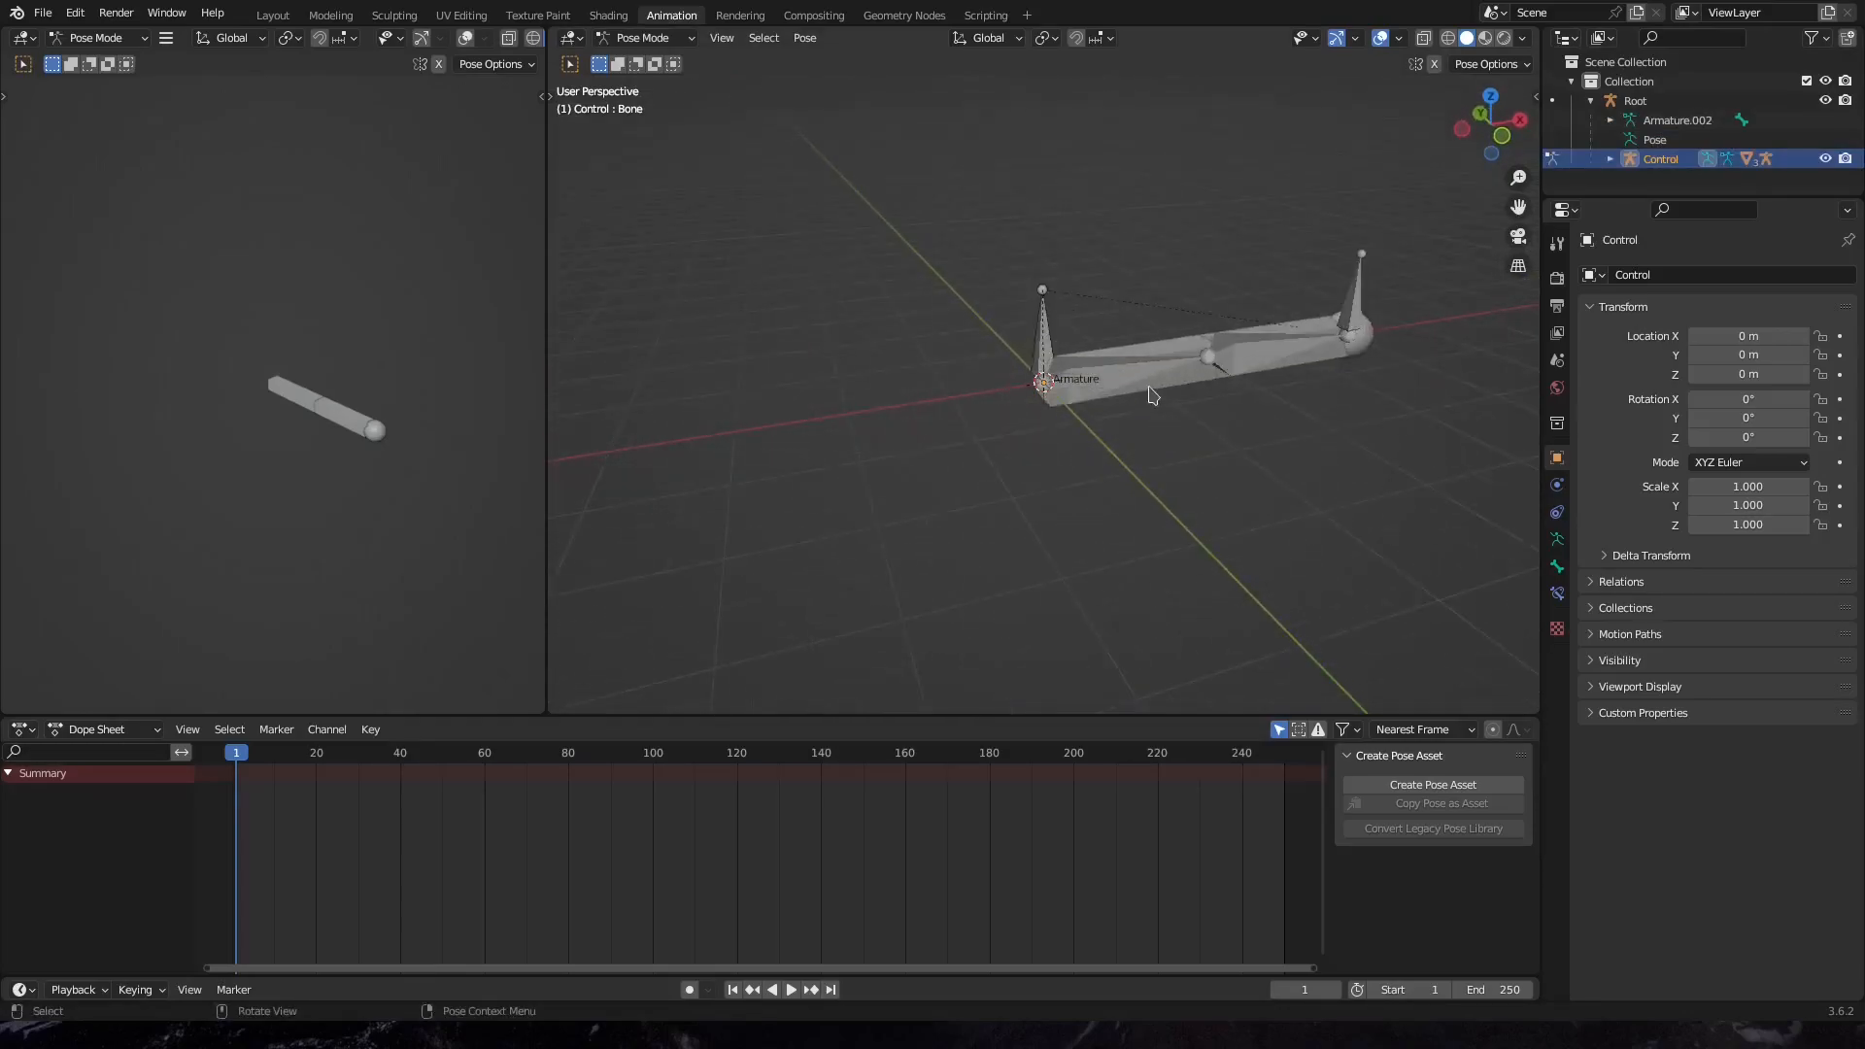
Insert a rotation keyframe for Control at frame 1, keeping all rotation axes at 0°
shift+middle_drag(1088, 492, 956, 515)
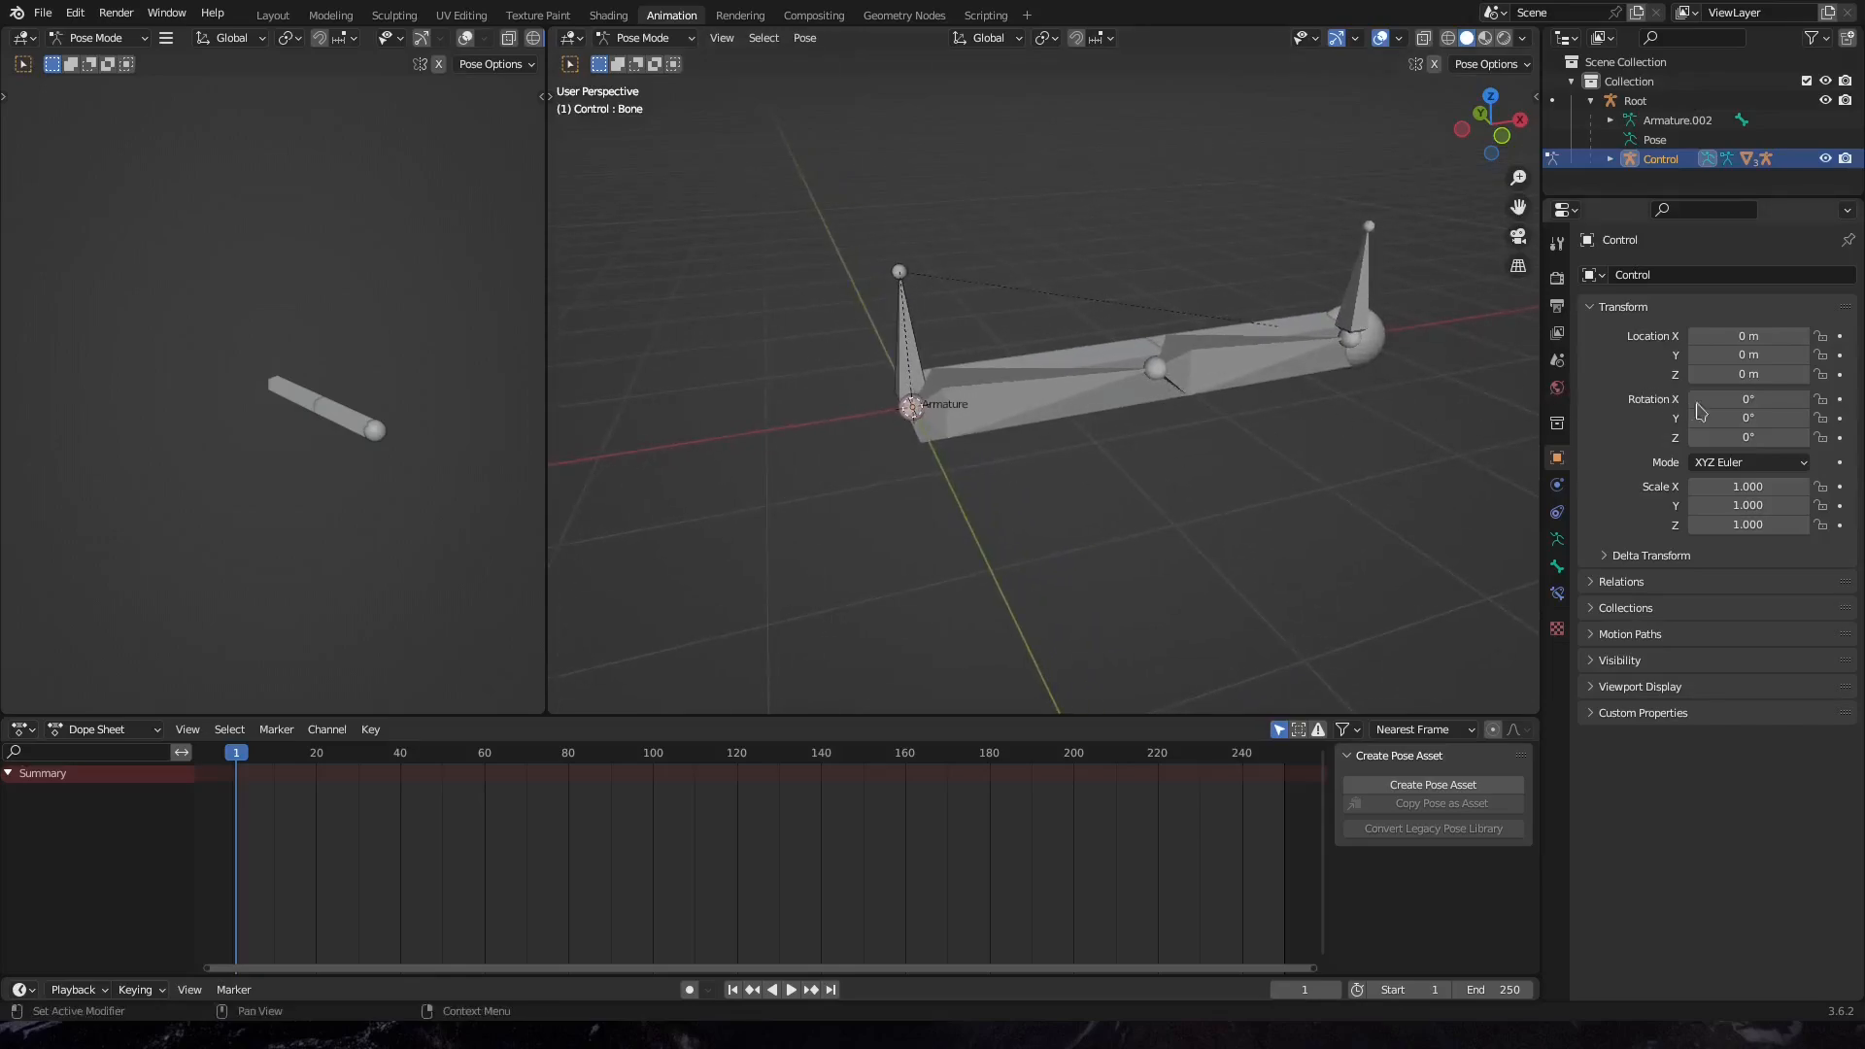
double_click(1762, 419)
key(Return)
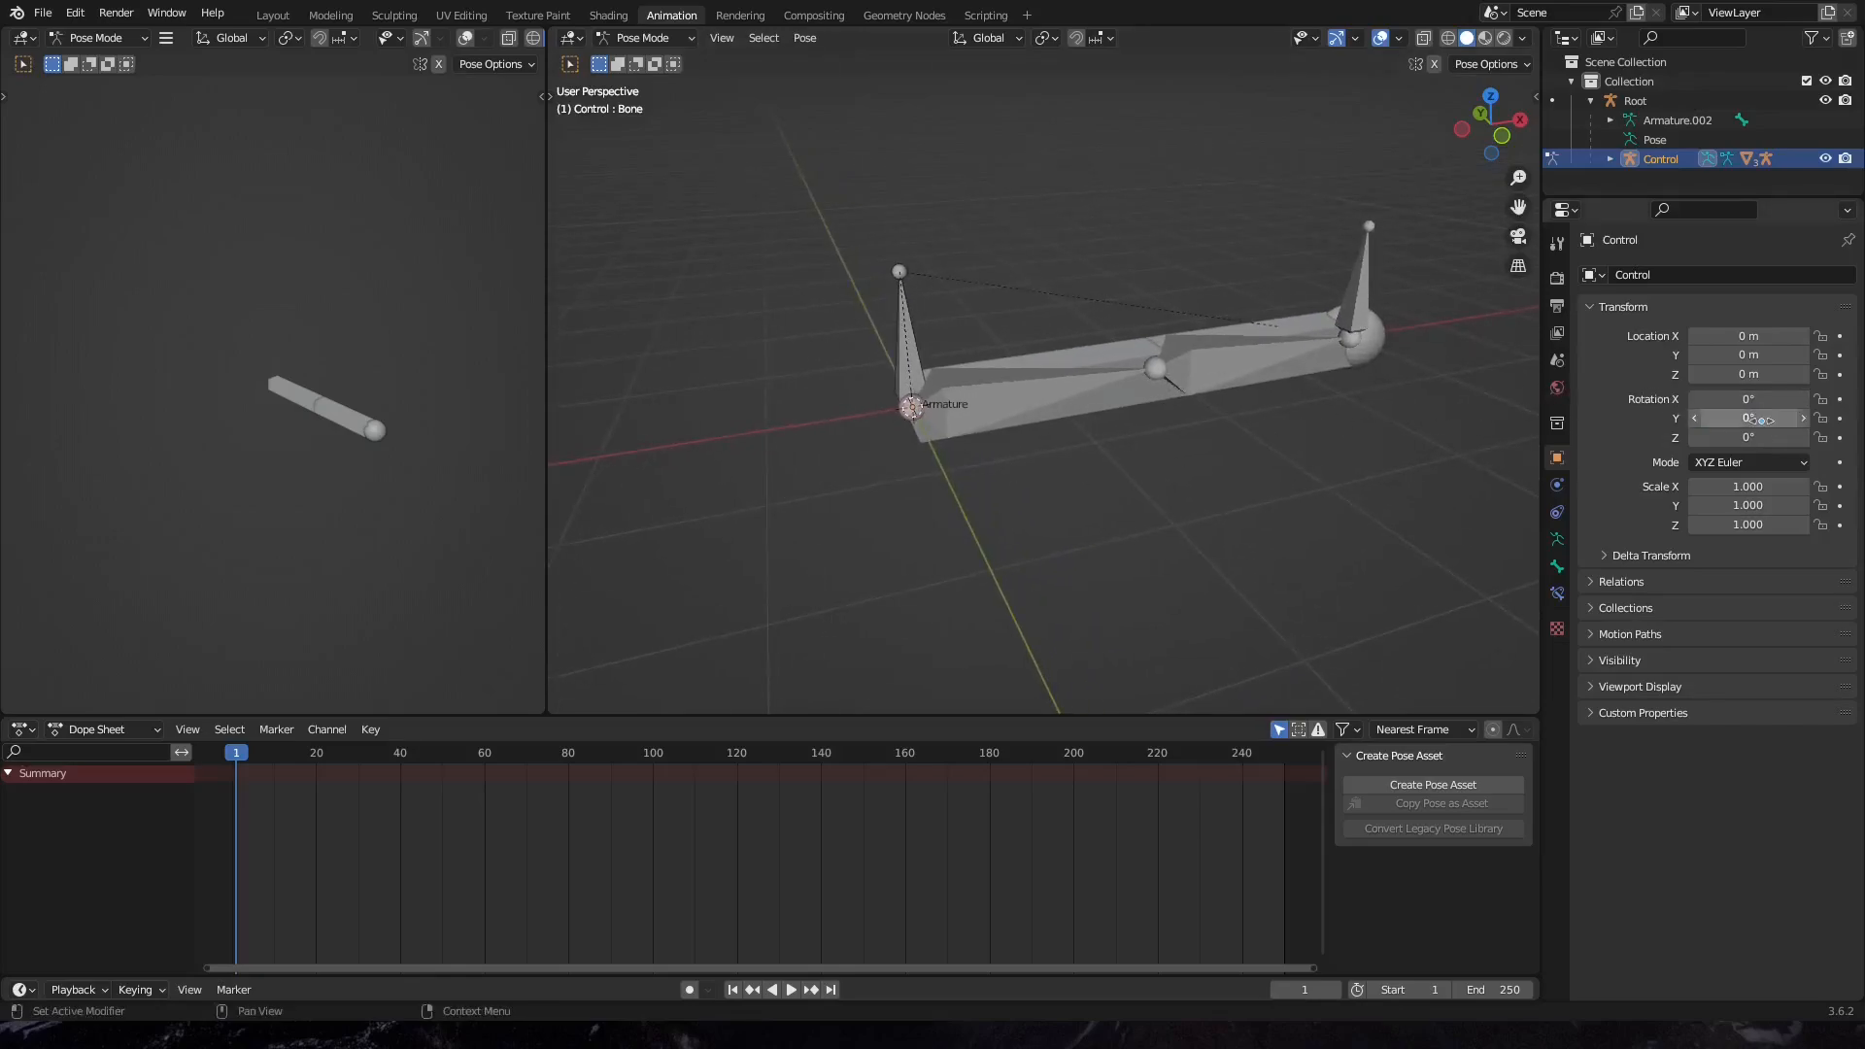
key(i)
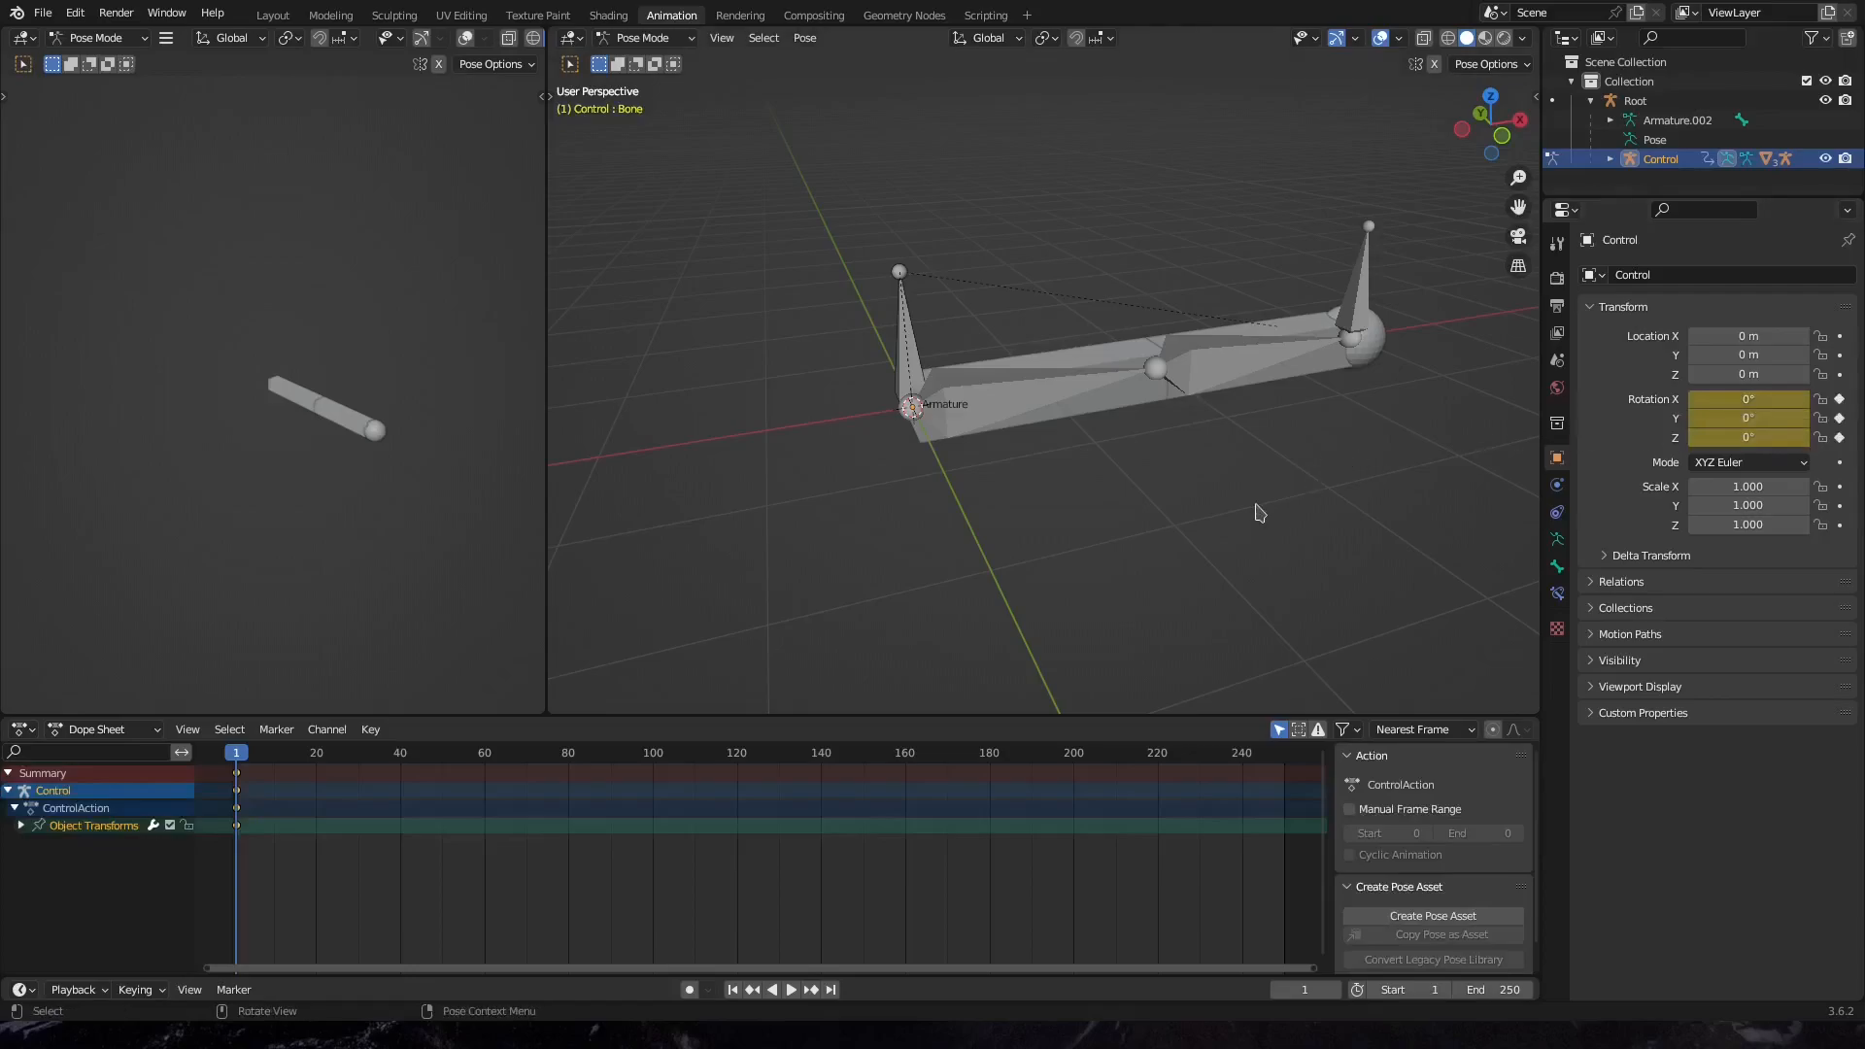
At frame 250, set Control's Y rotation to 90° and keyframe the rotation
key(shift+Right)
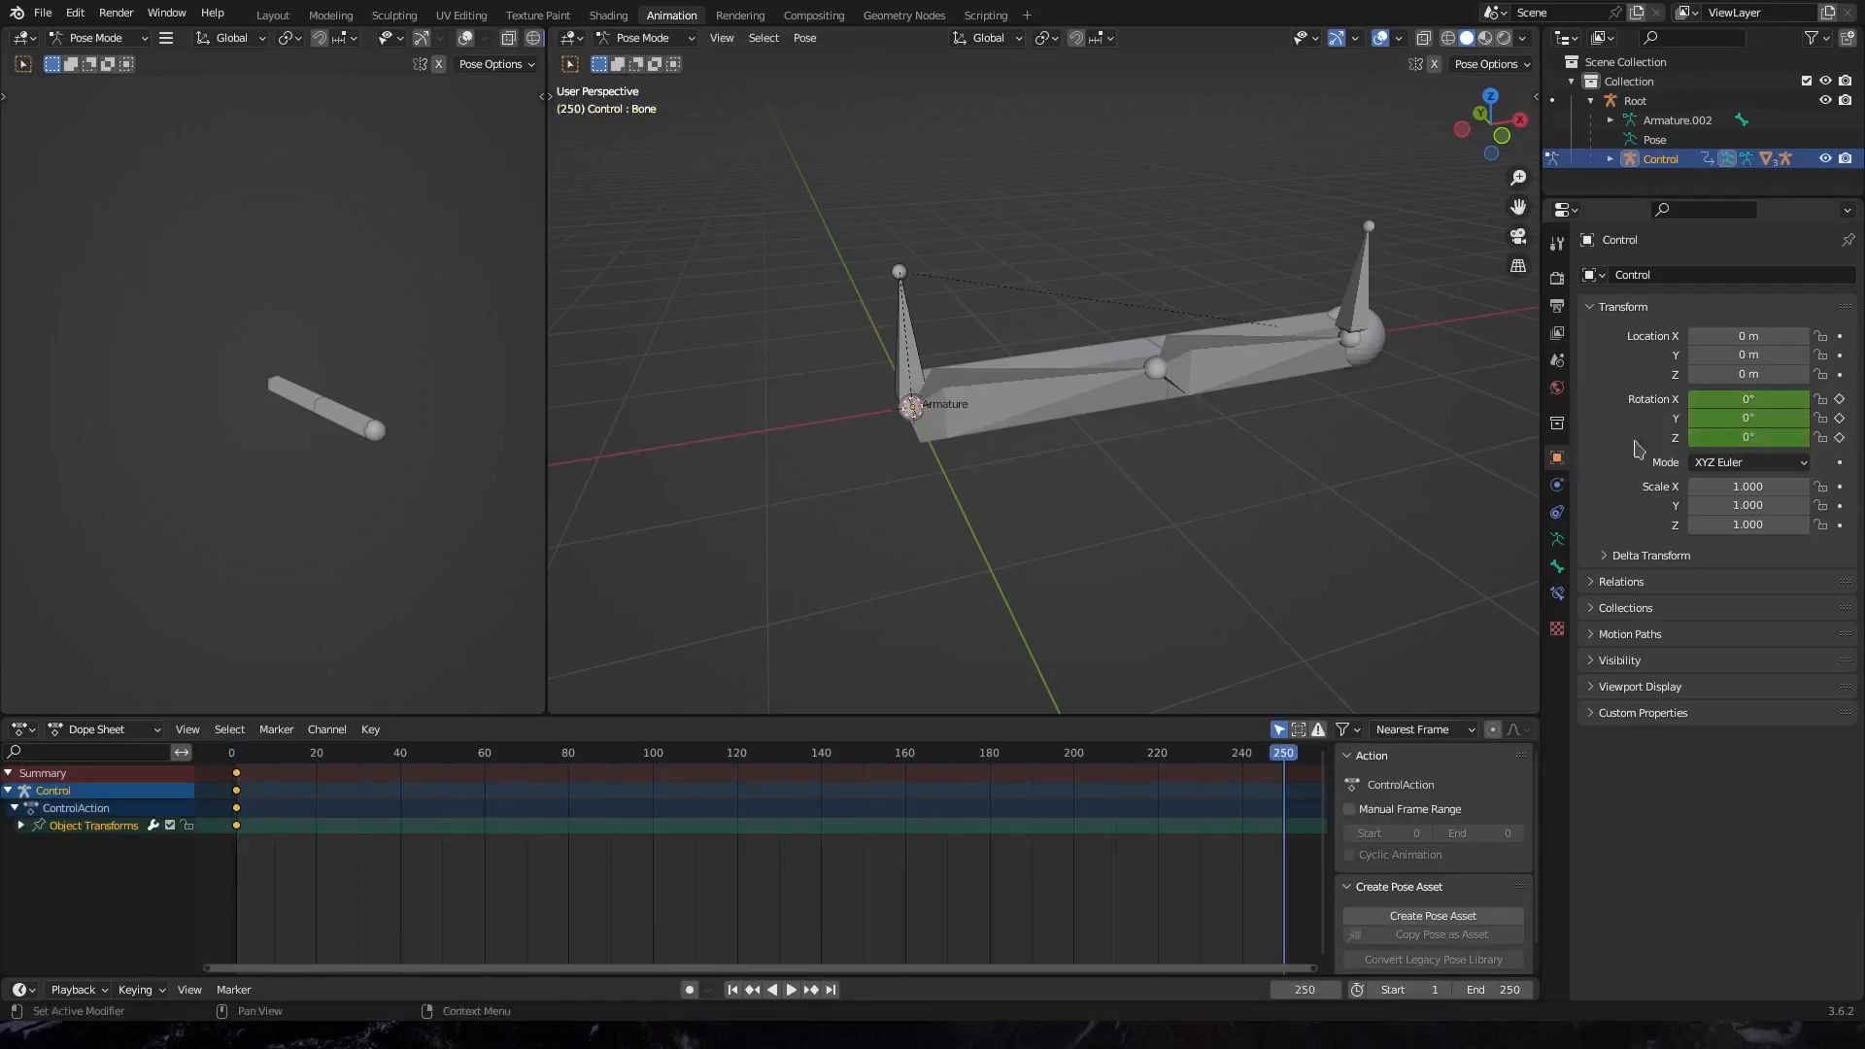
click(1753, 420)
text(90)
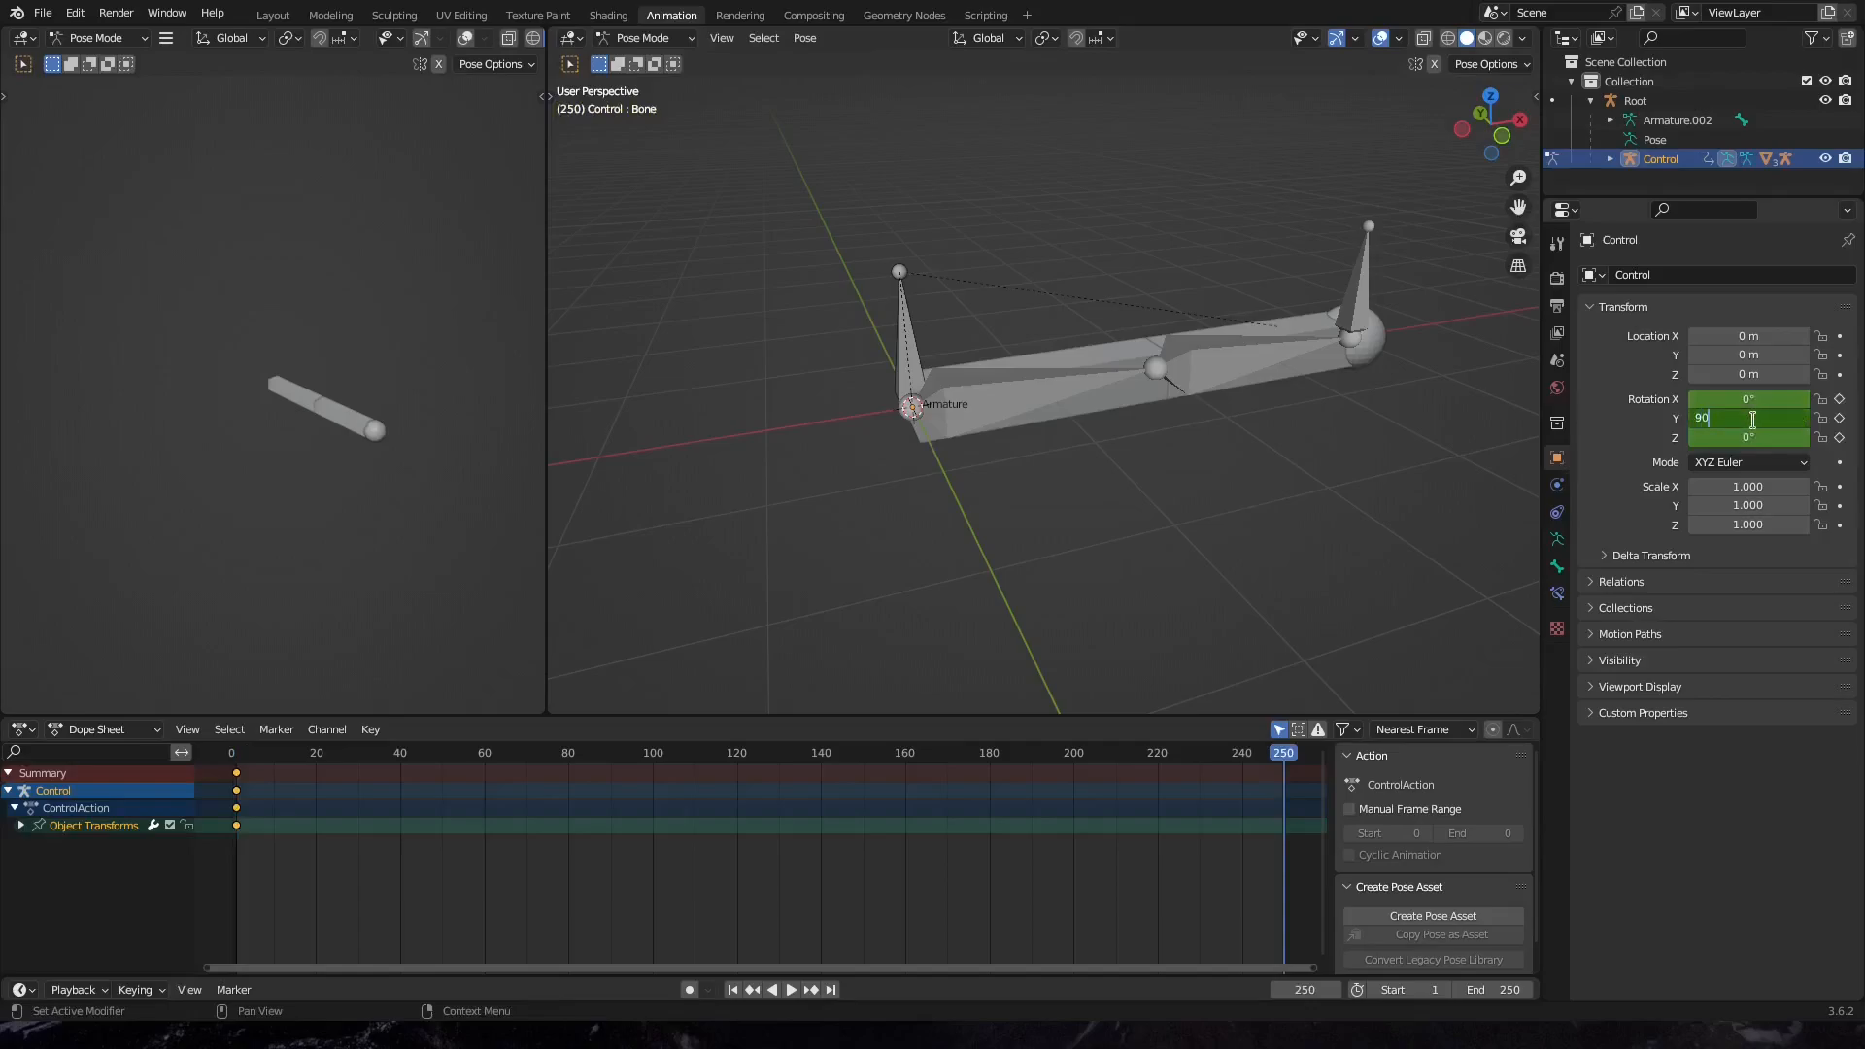
key(Return)
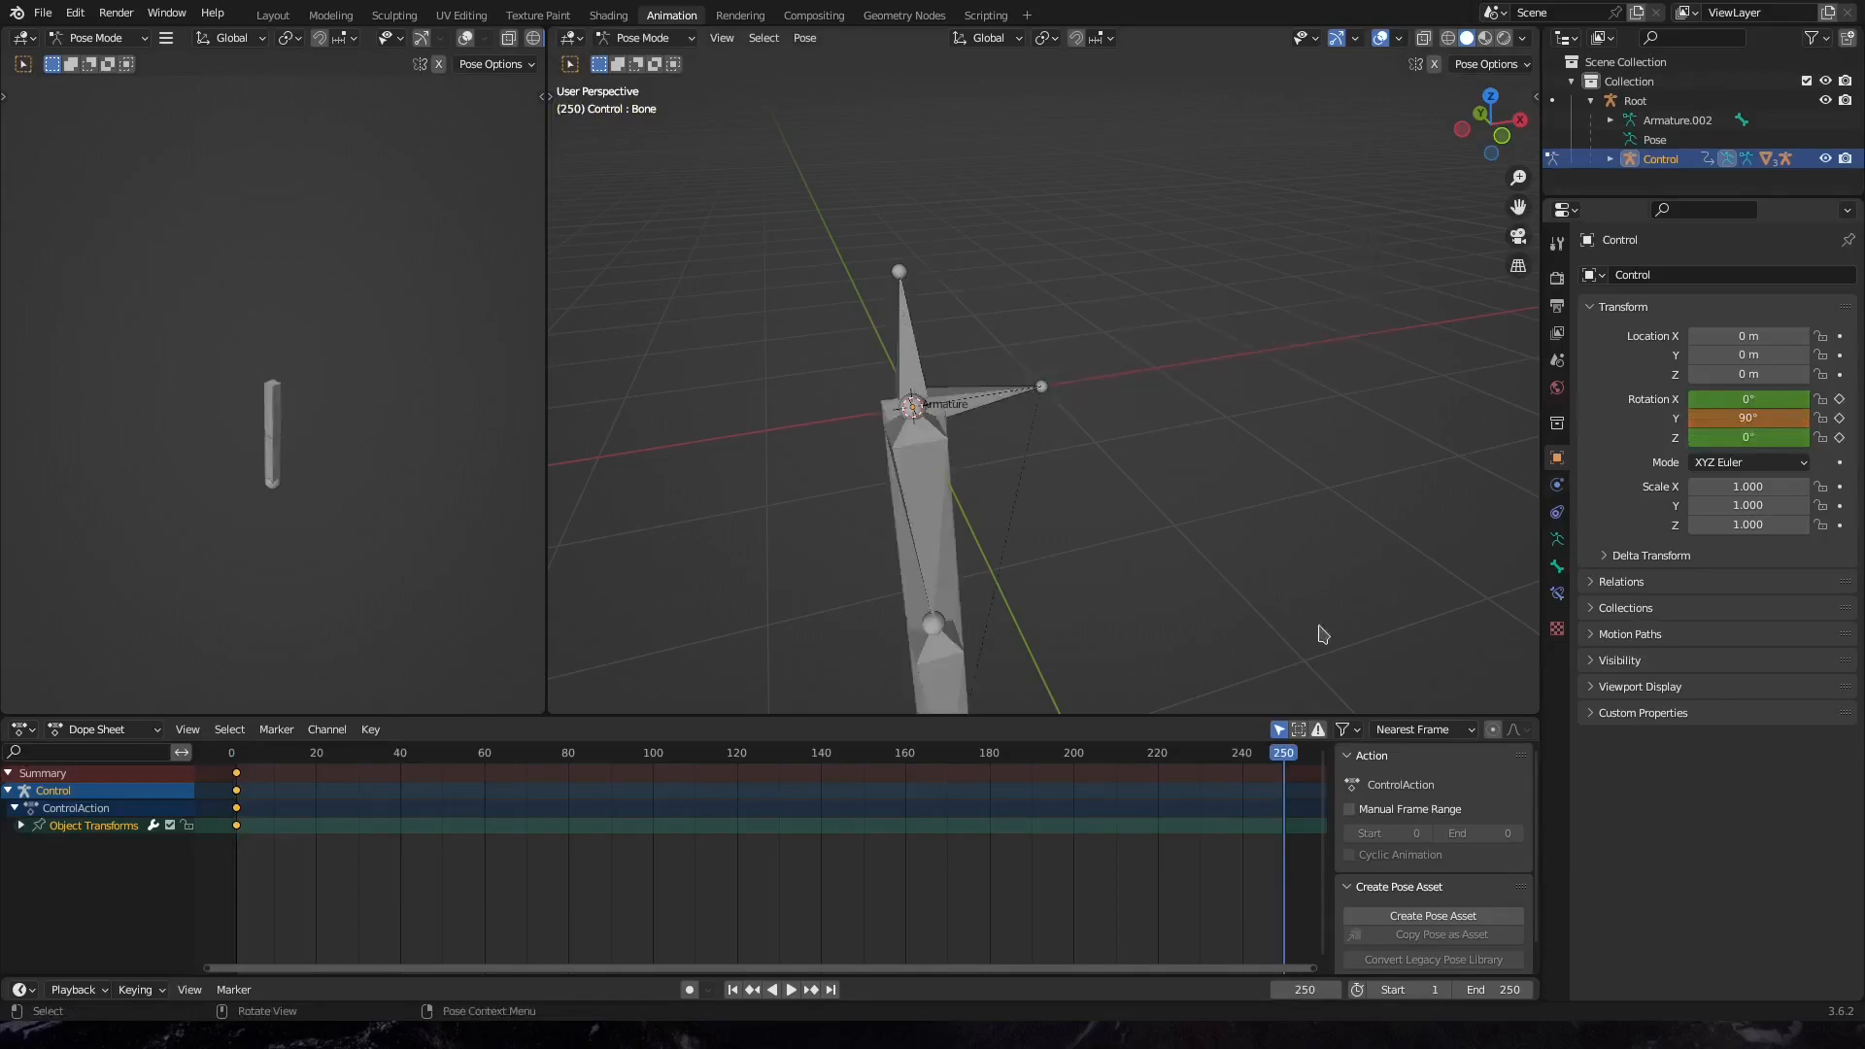
key(i)
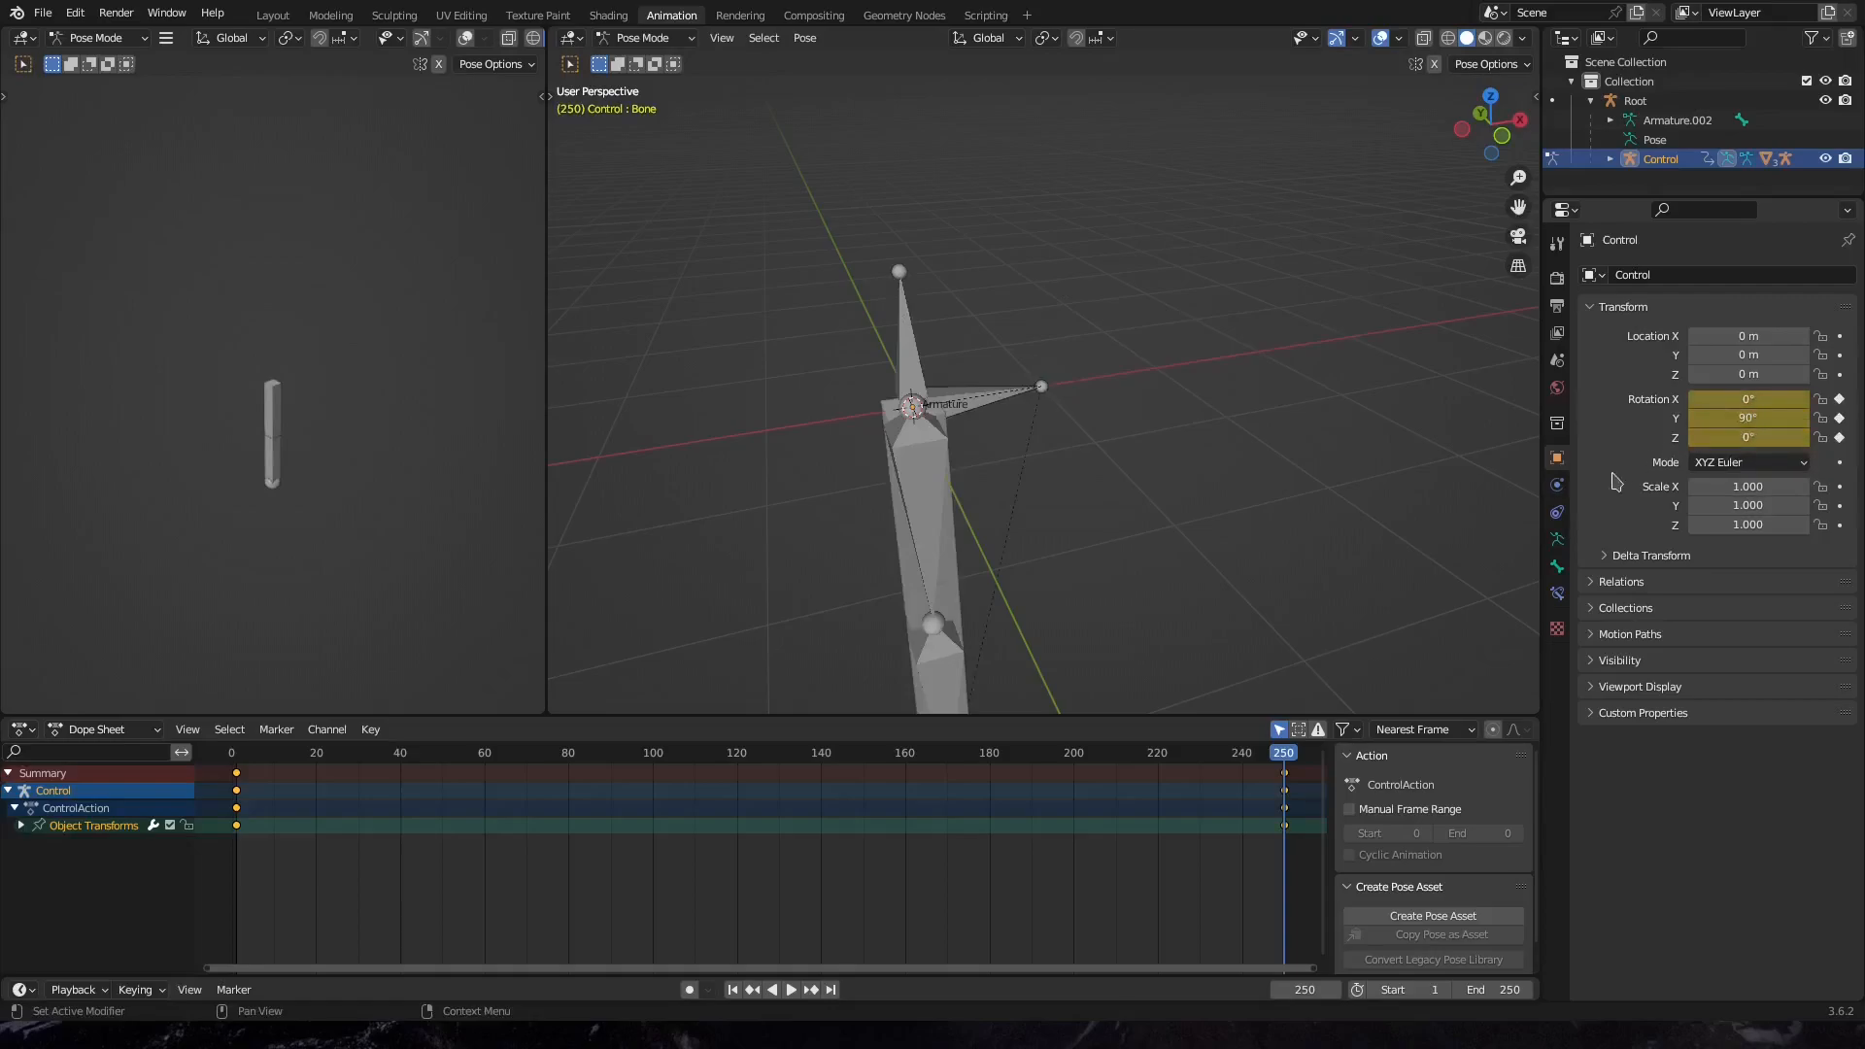
Play back Control's rotation animation from frame 1, then return to the first frame
key(shift+Left)
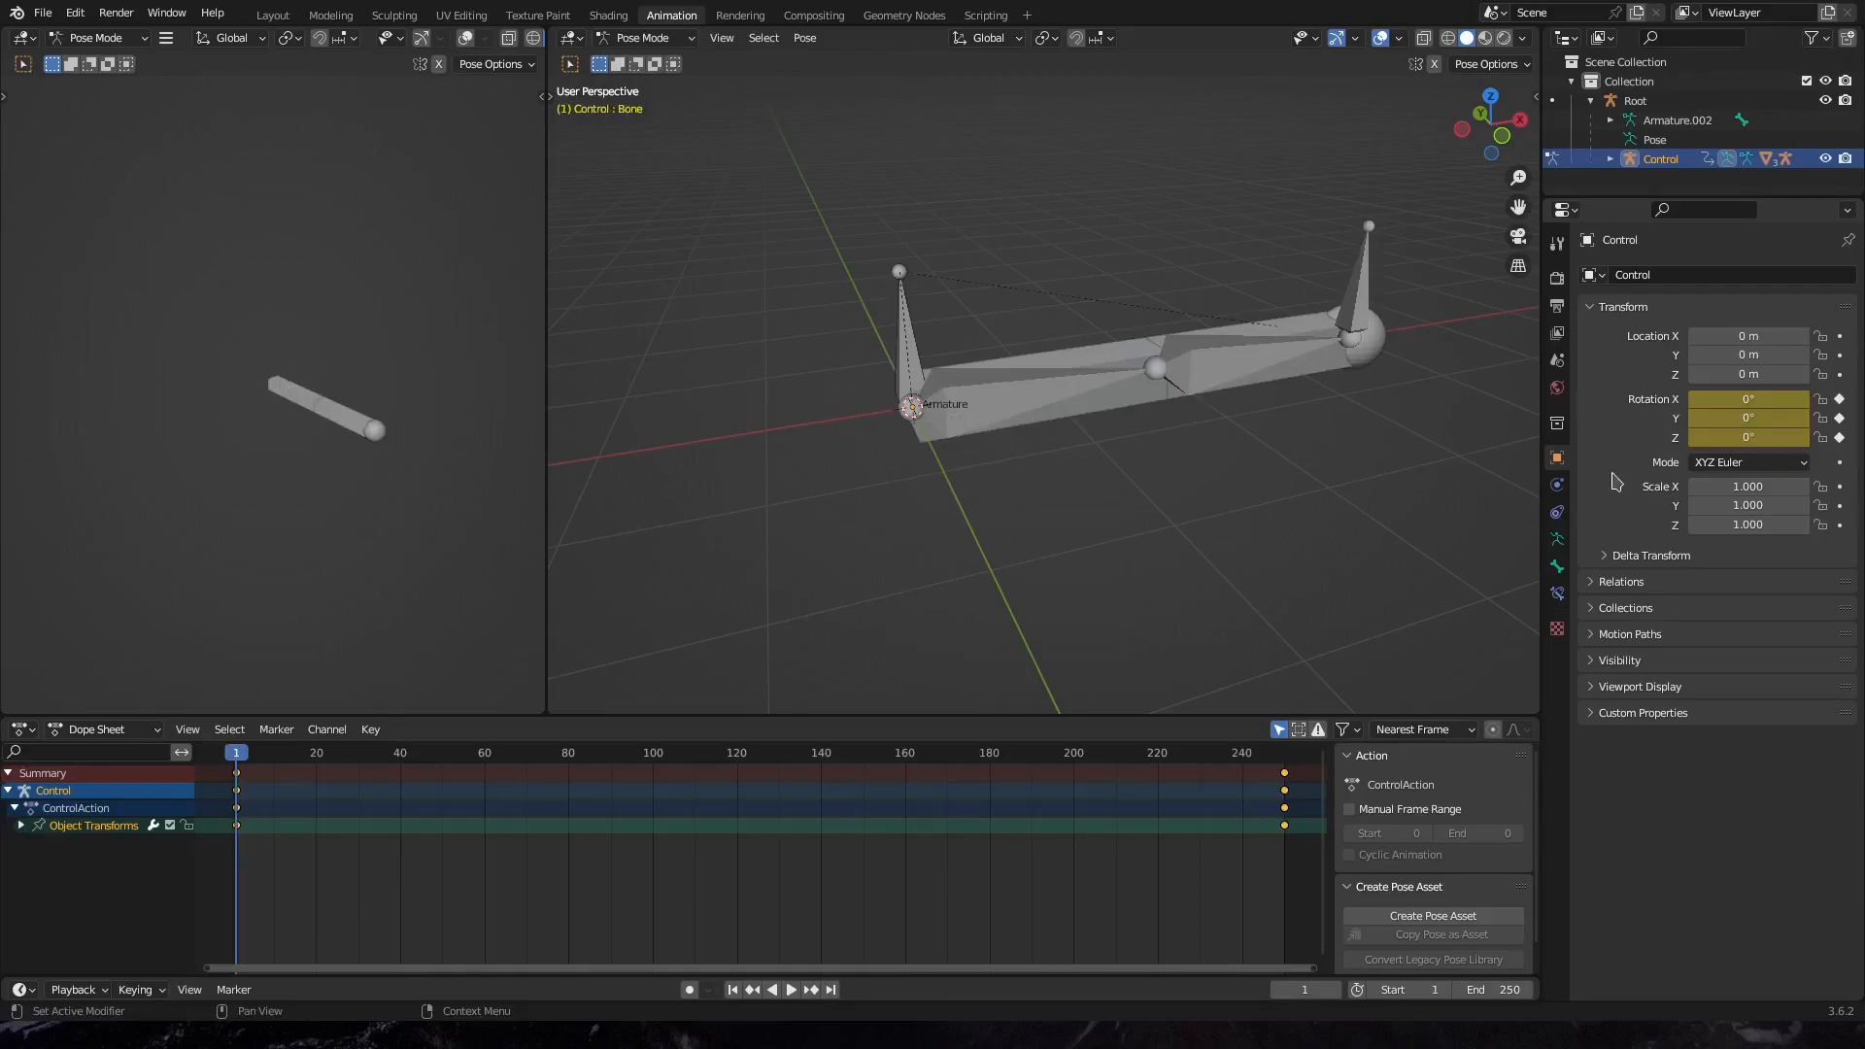
key(space)
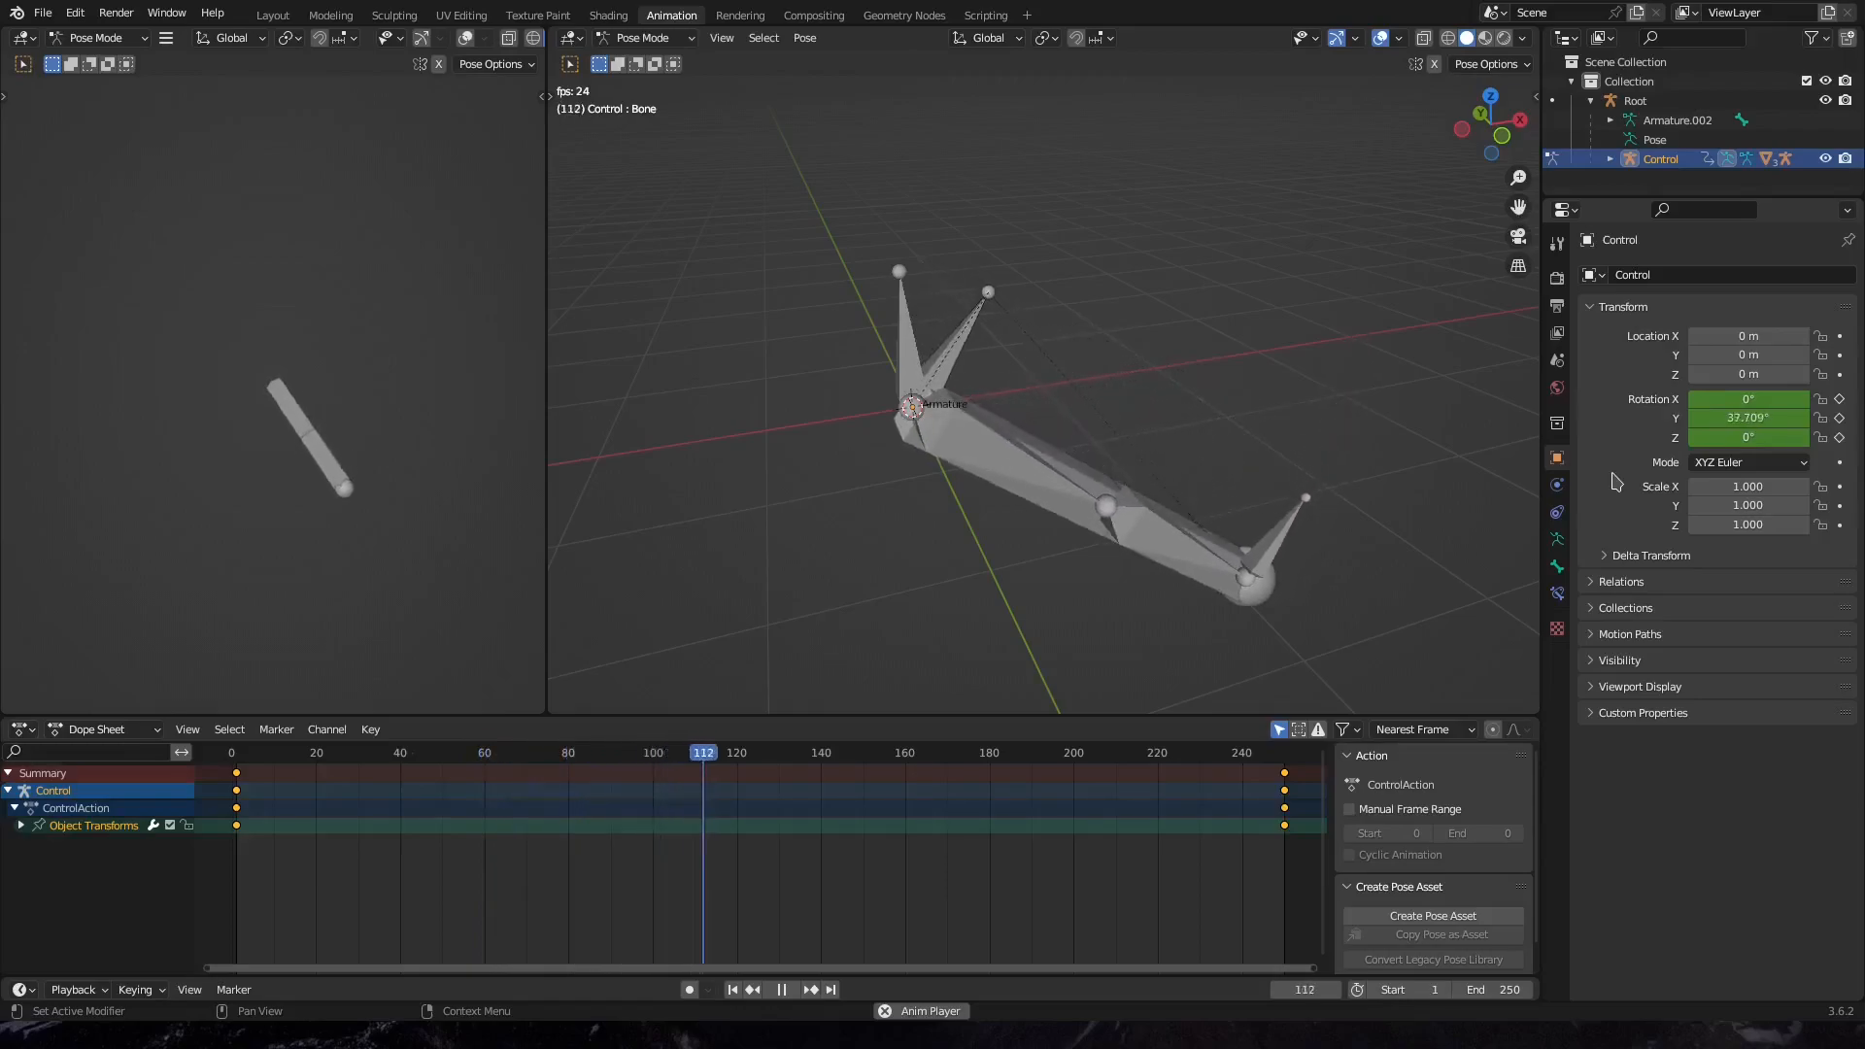
key(space)
key(shift+Left)
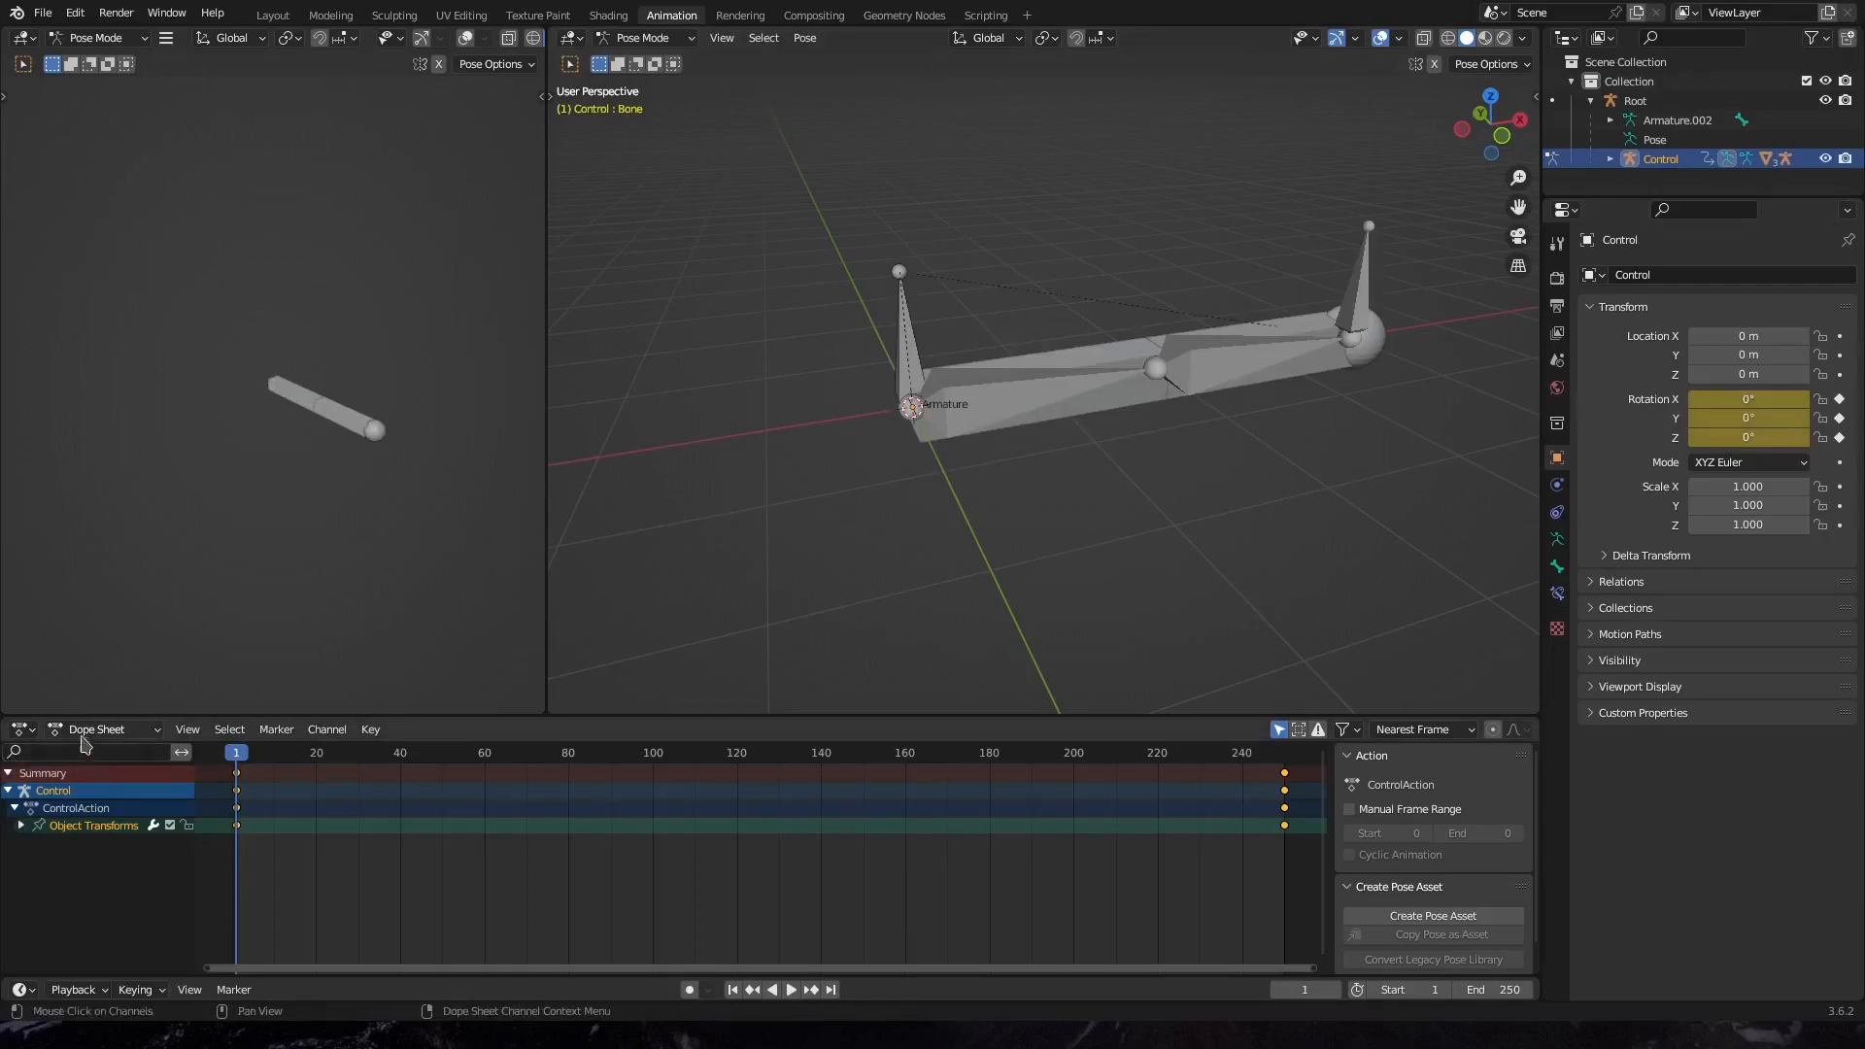
Switch the Dope Sheet area to the Nonlinear Animation editor and push ControlAction down into a strip
click(30, 733)
click(303, 872)
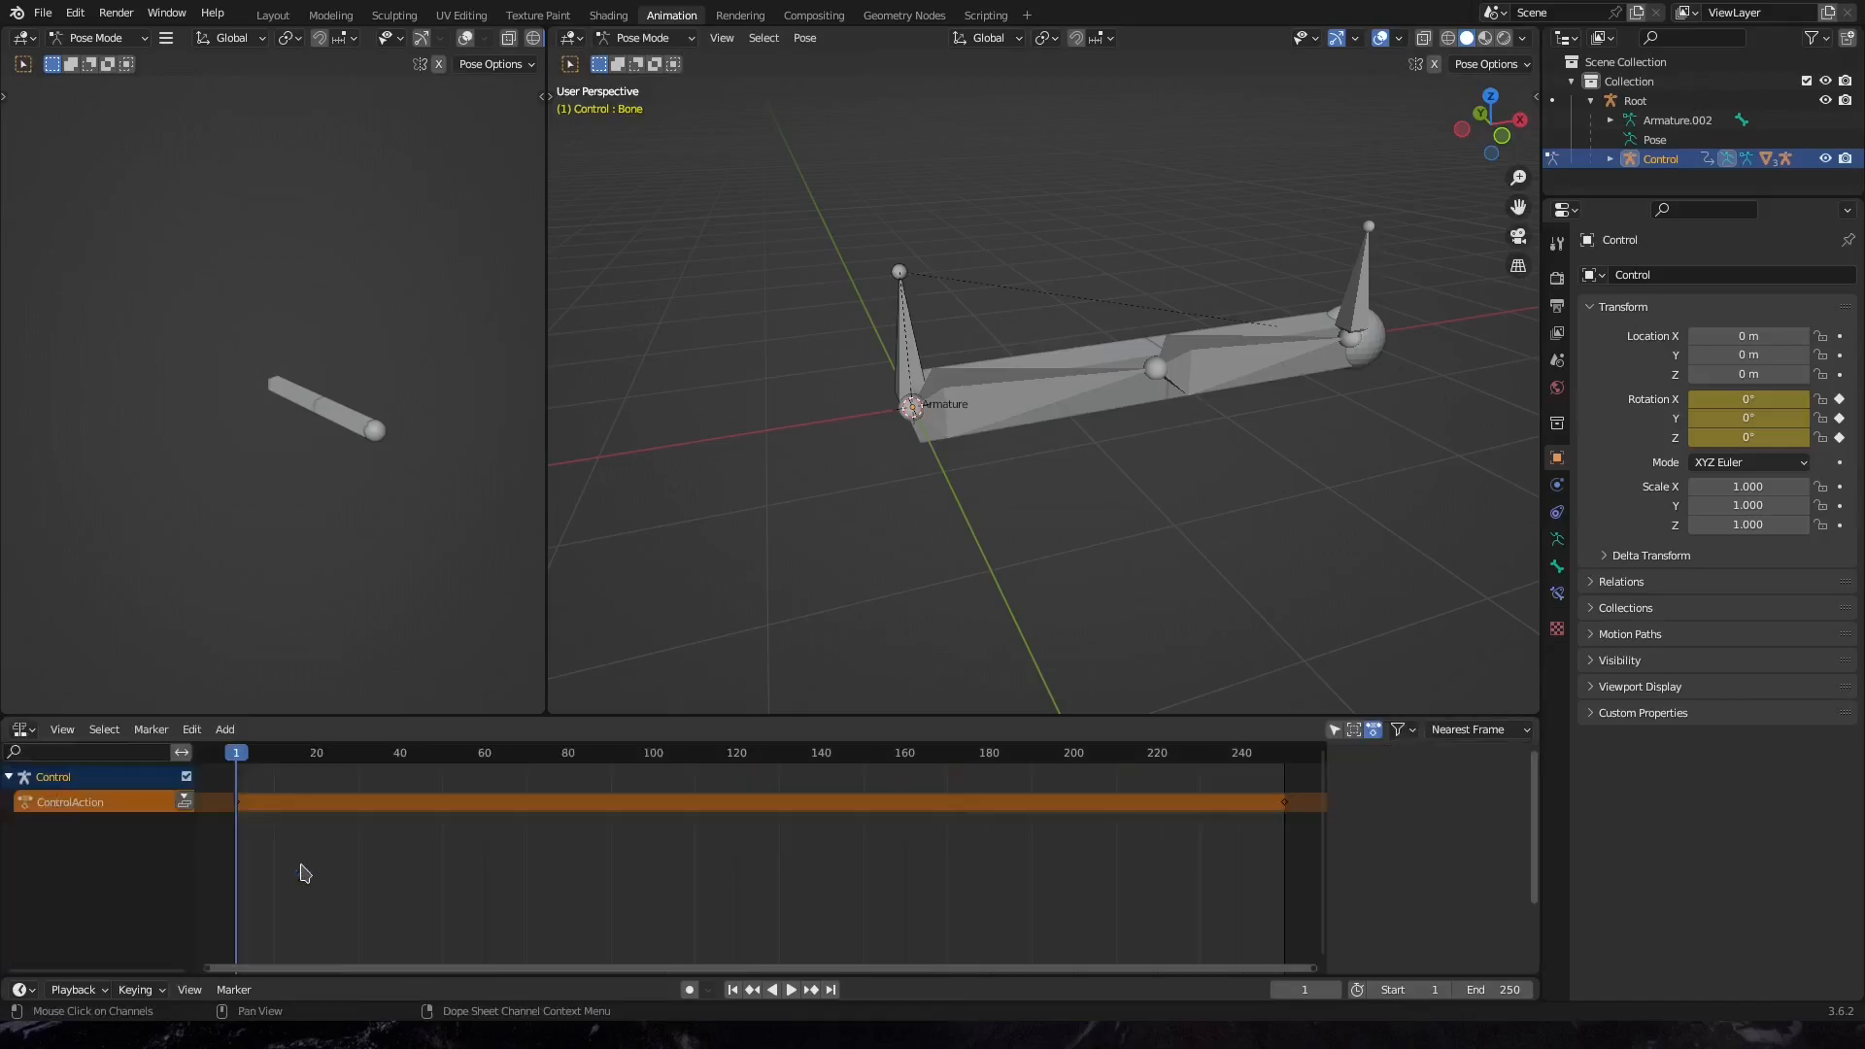
click(185, 798)
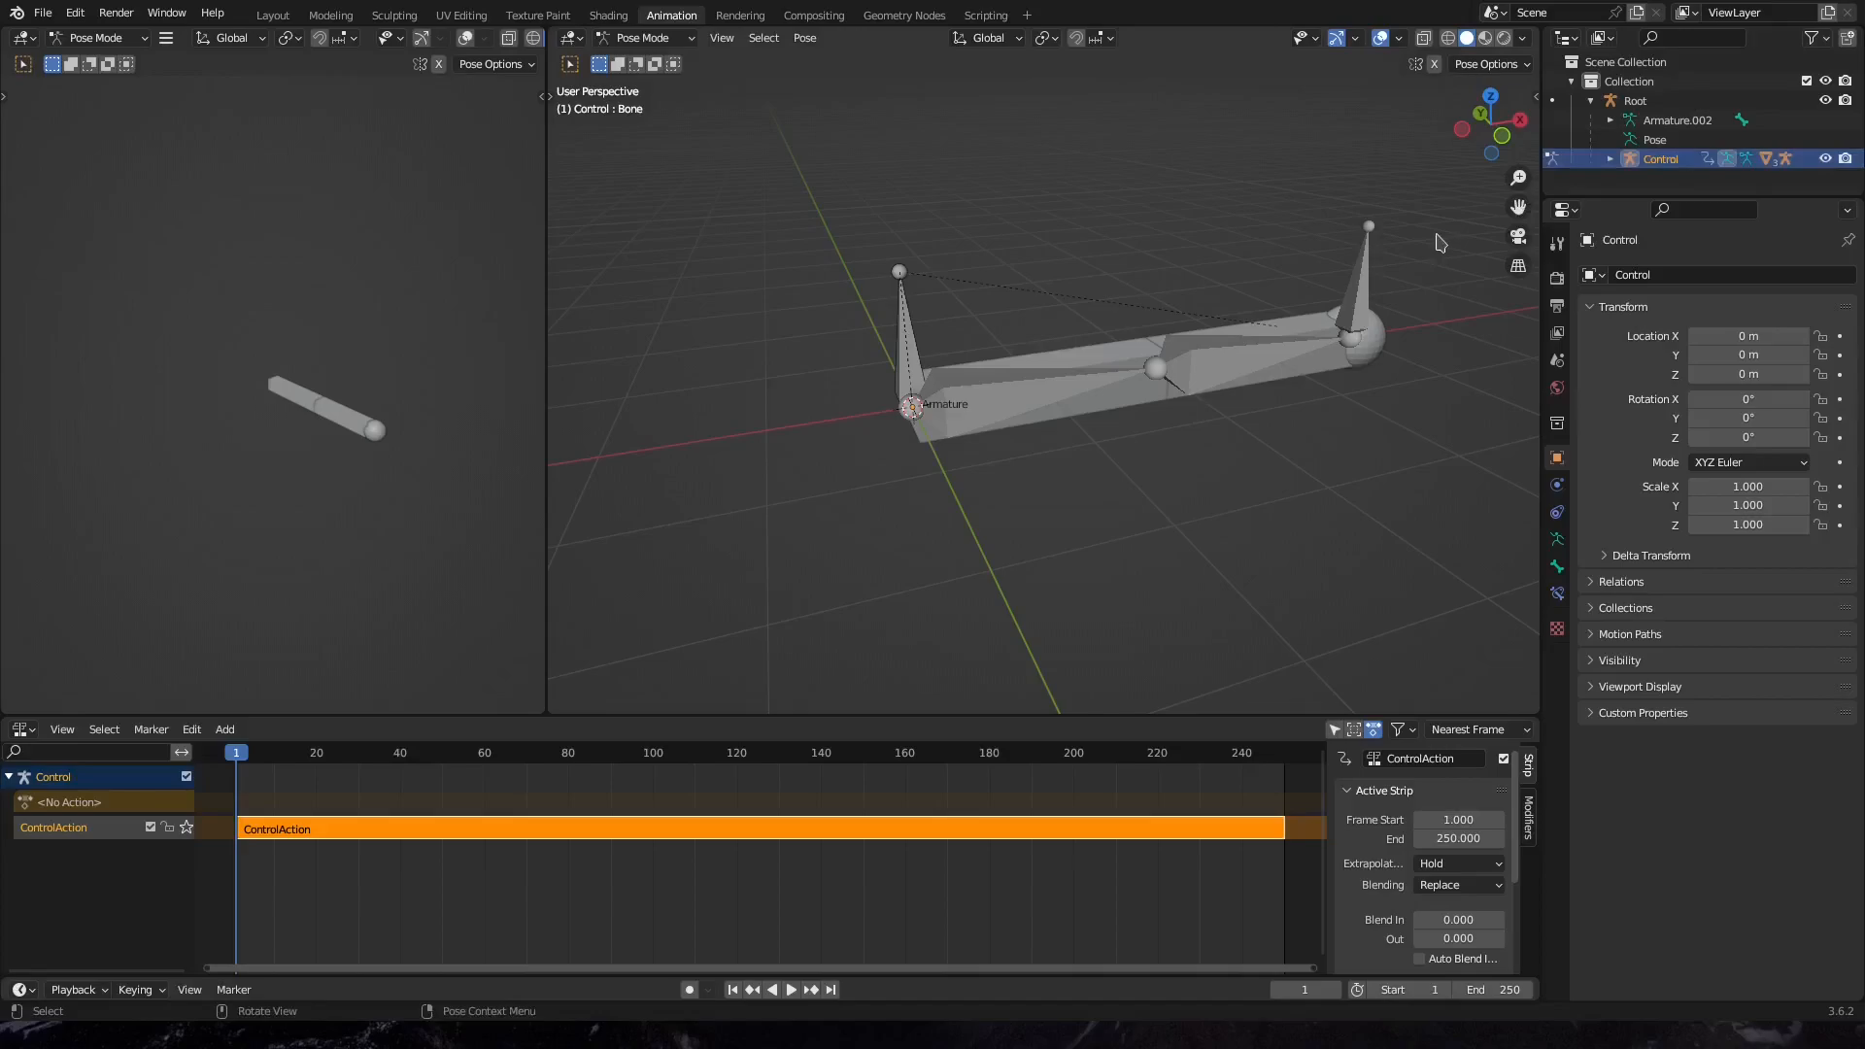
Bake Control's animation over frames 1 to 250 with Object bake data, and delete the original ControlAction track
click(193, 729)
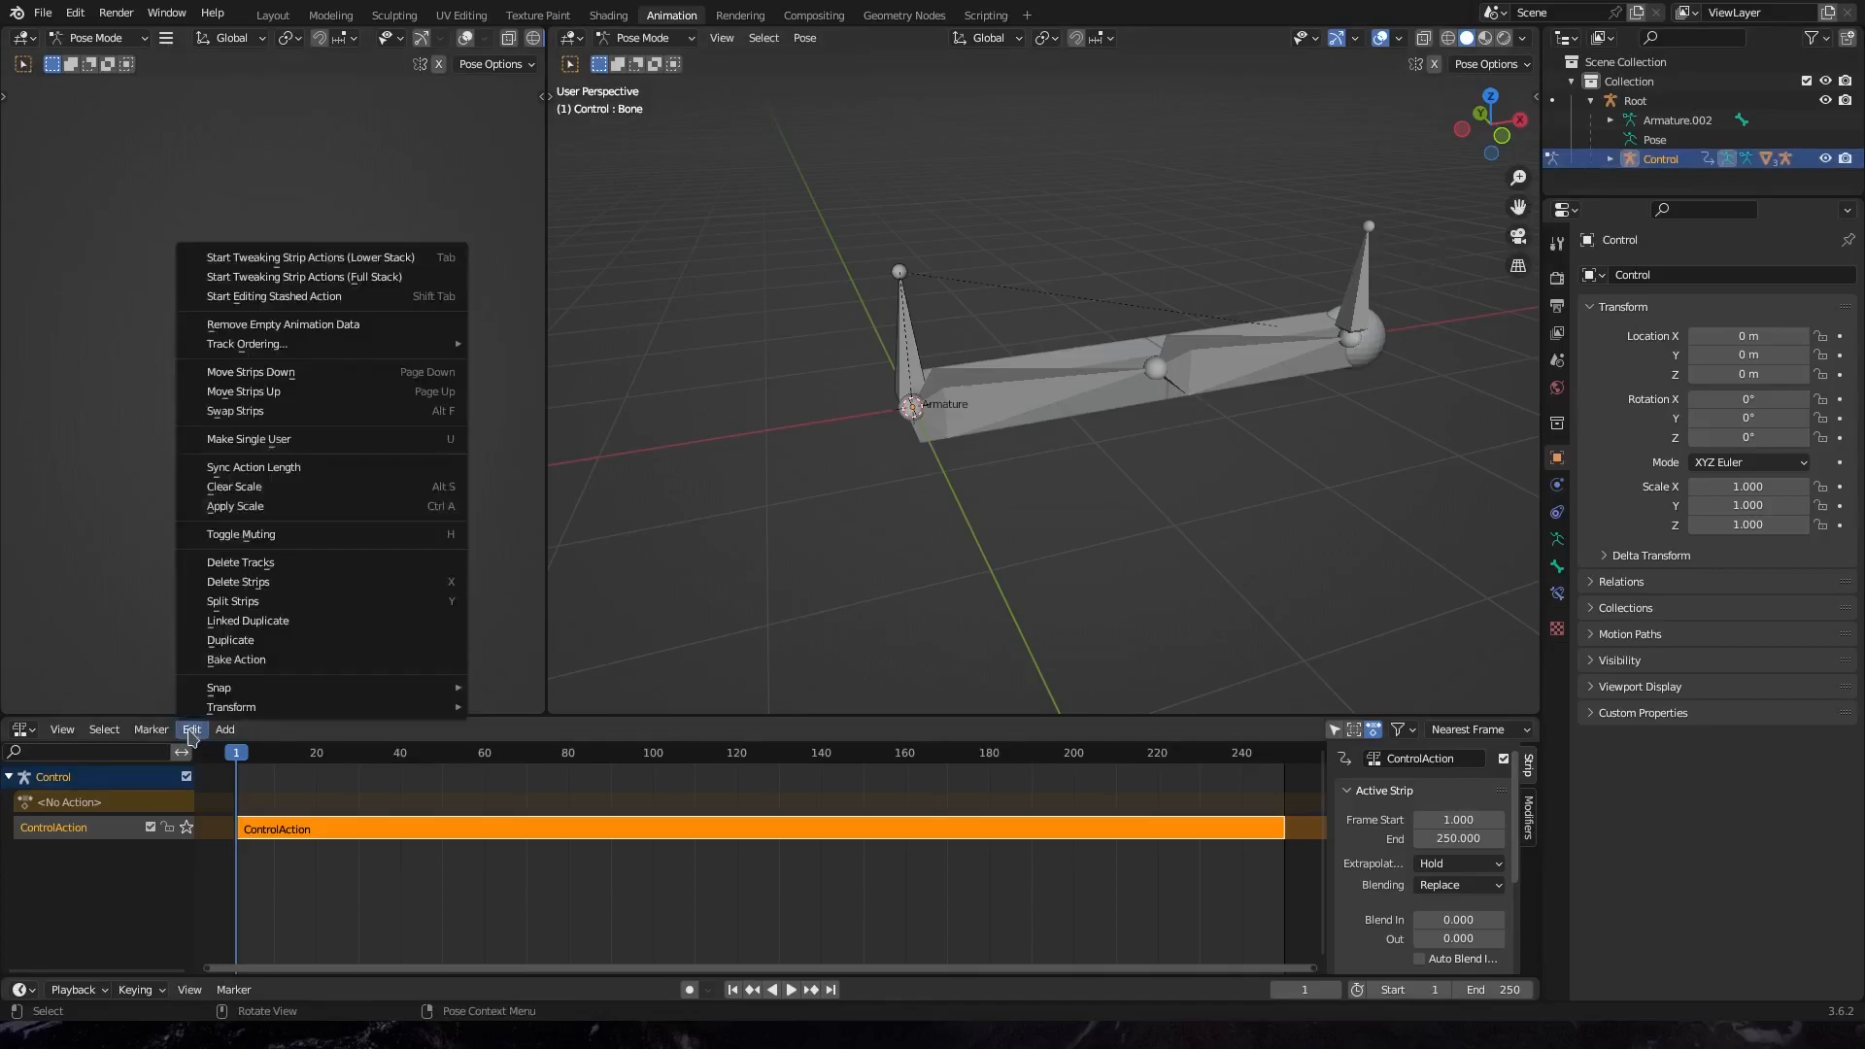
click(249, 664)
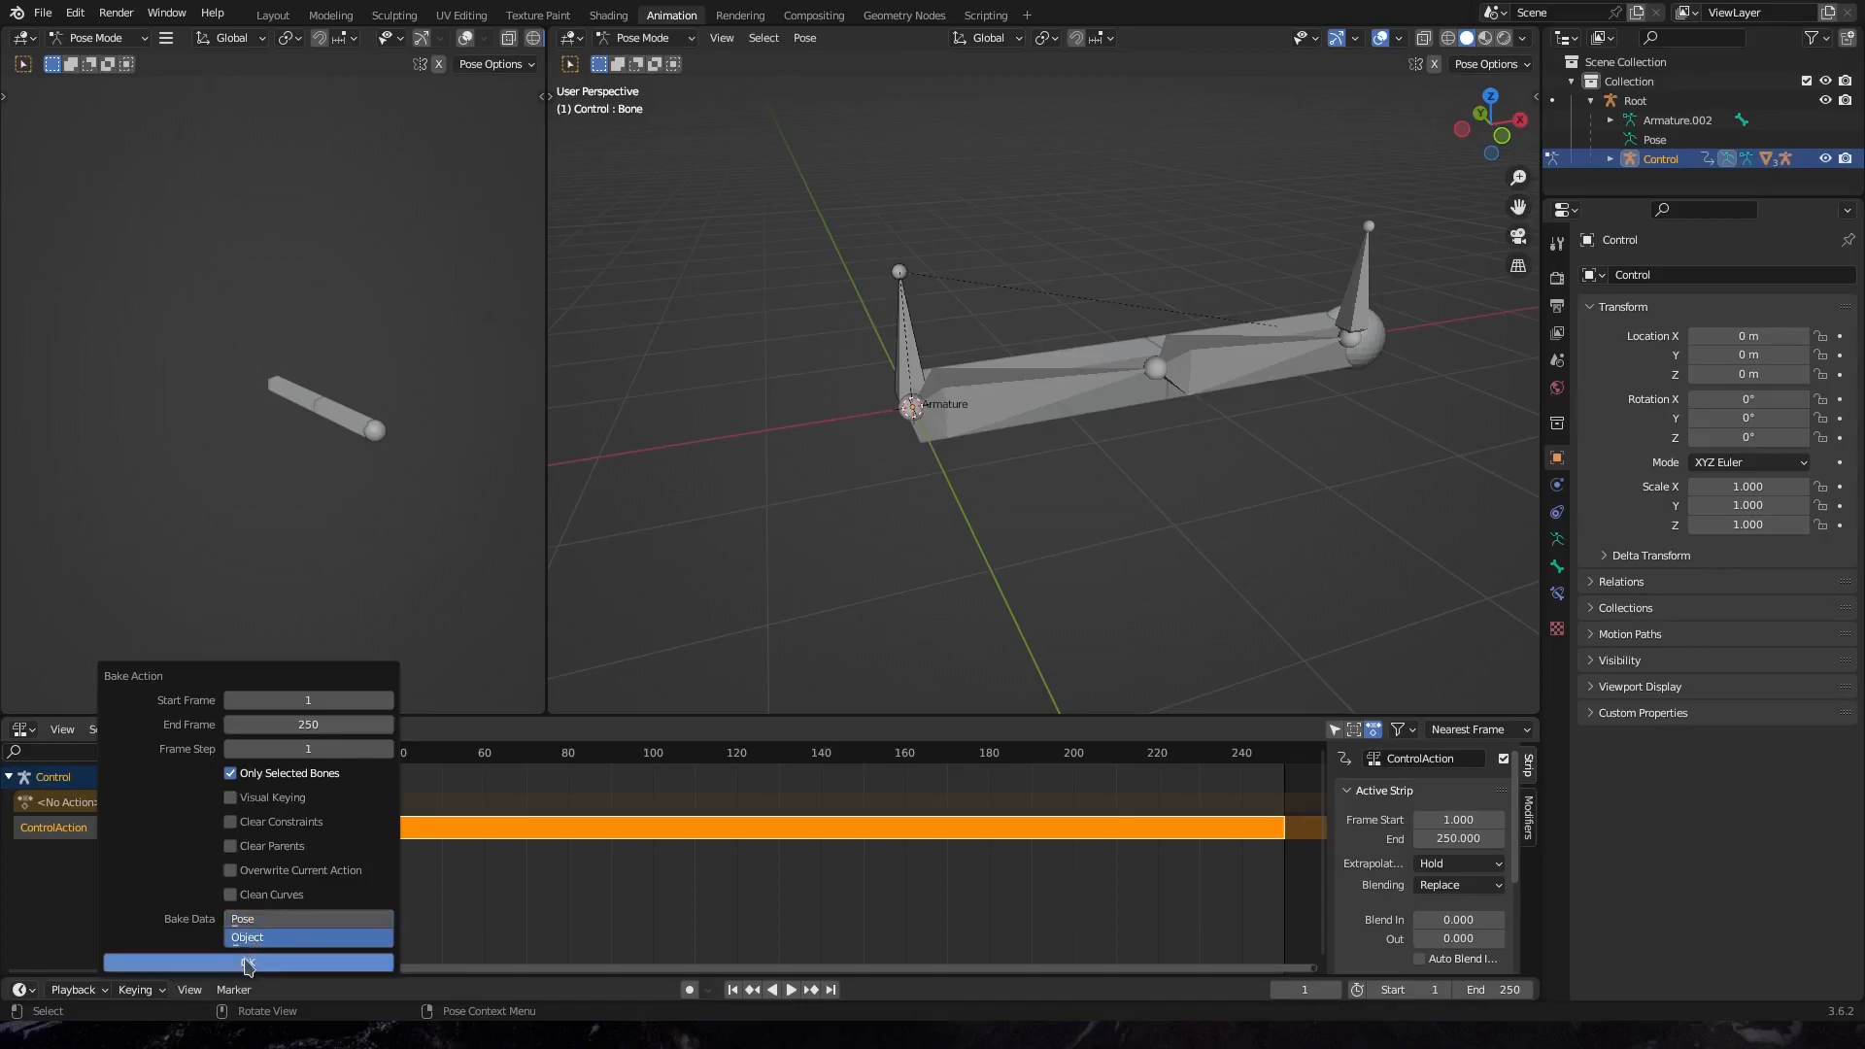
click(249, 963)
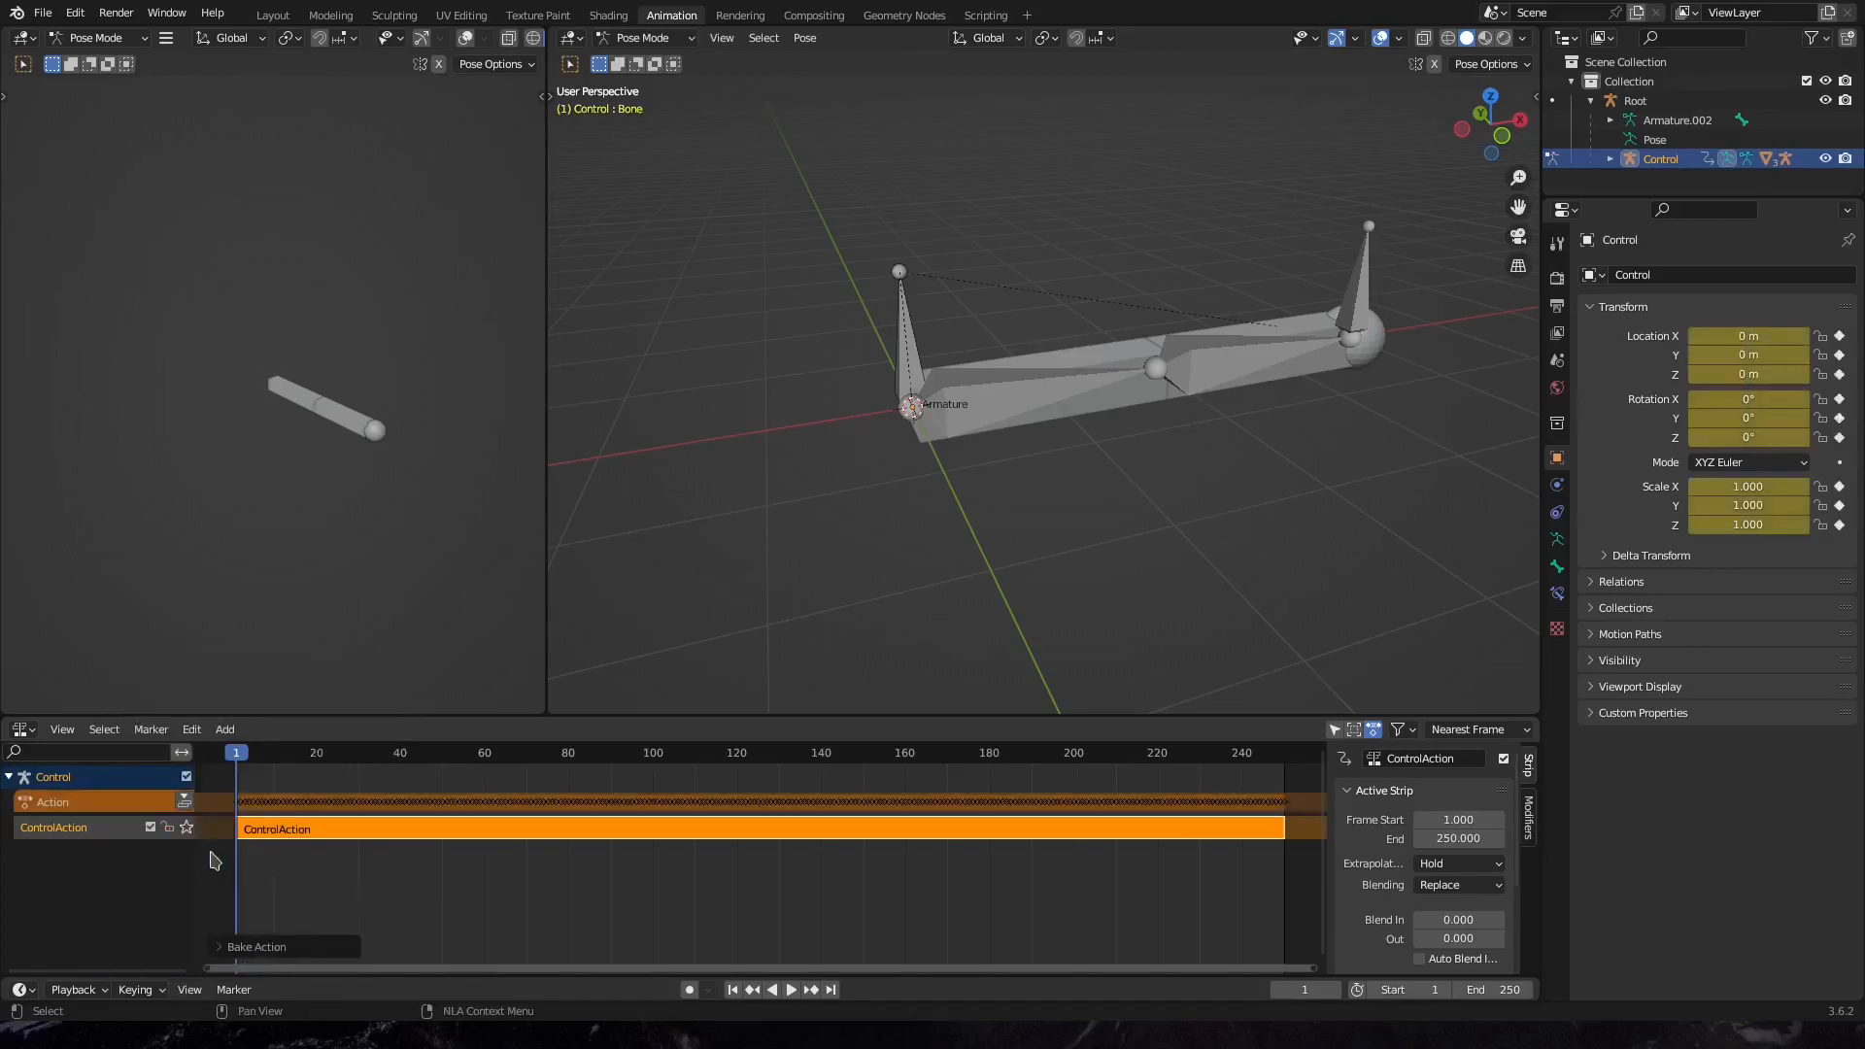
click(113, 842)
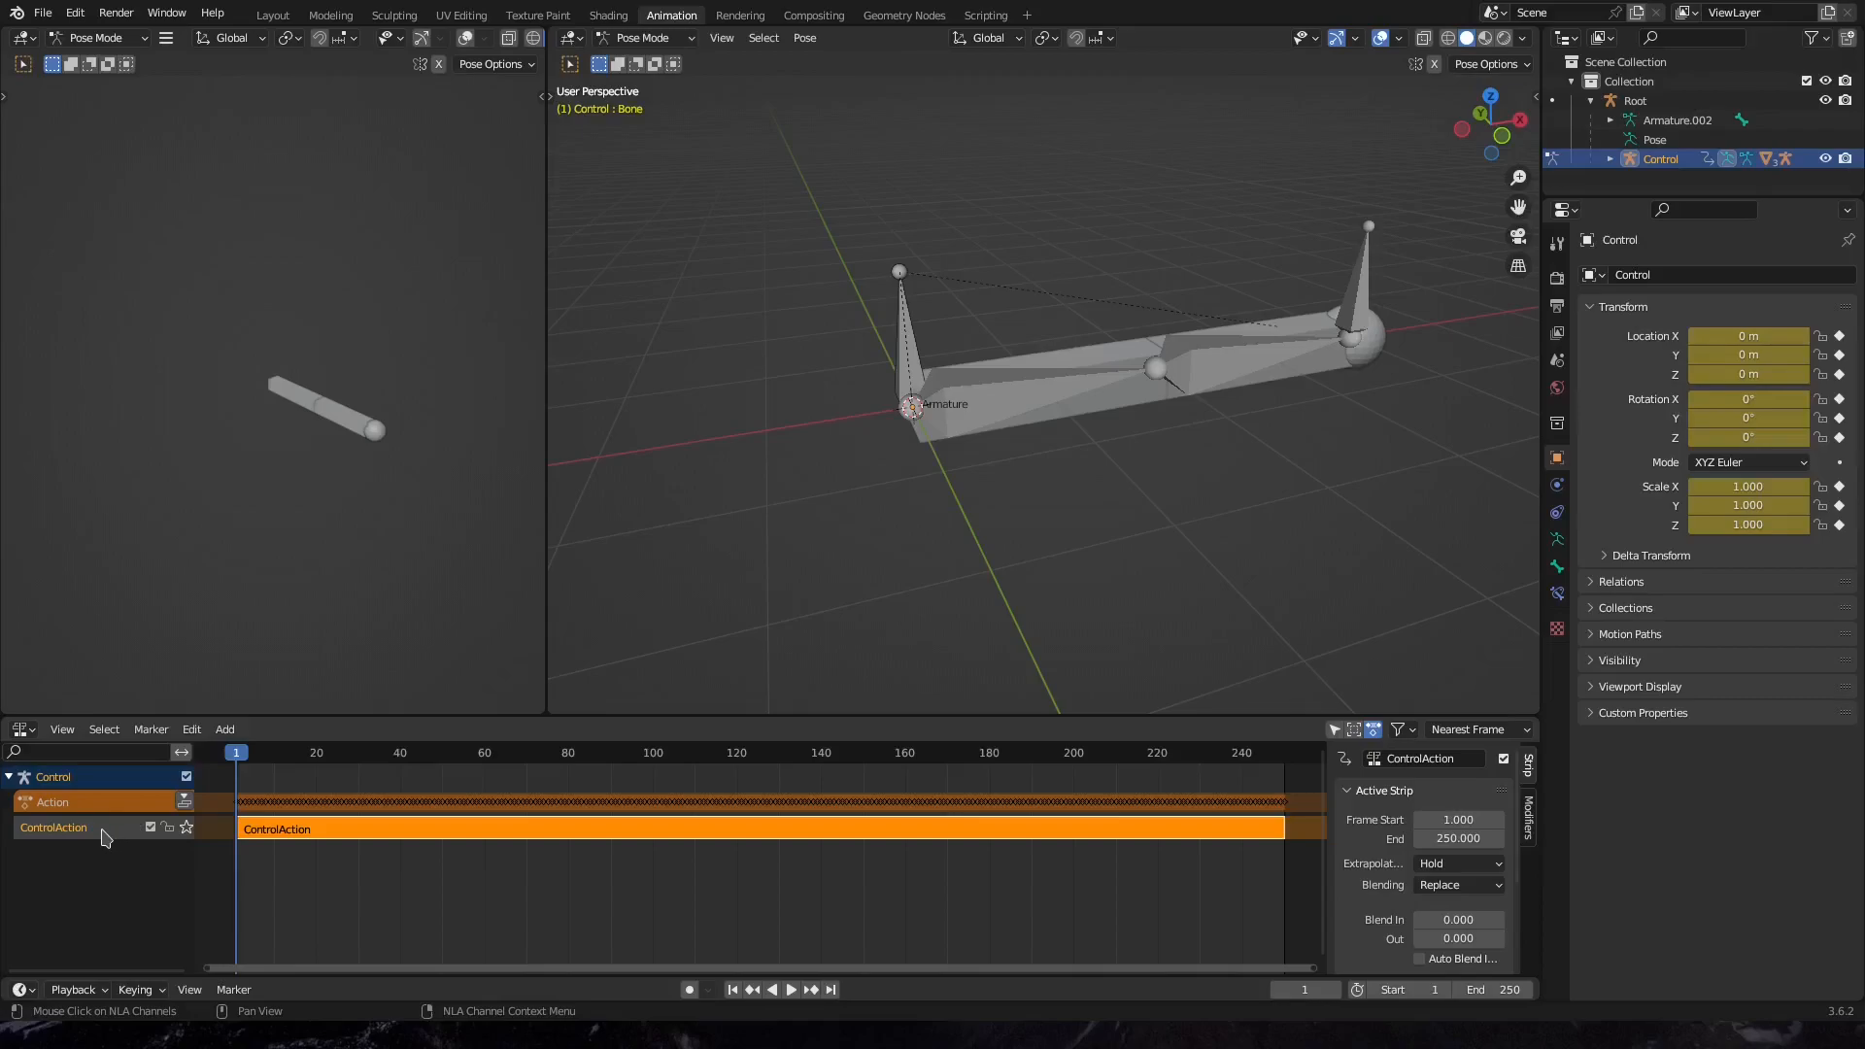
key(x)
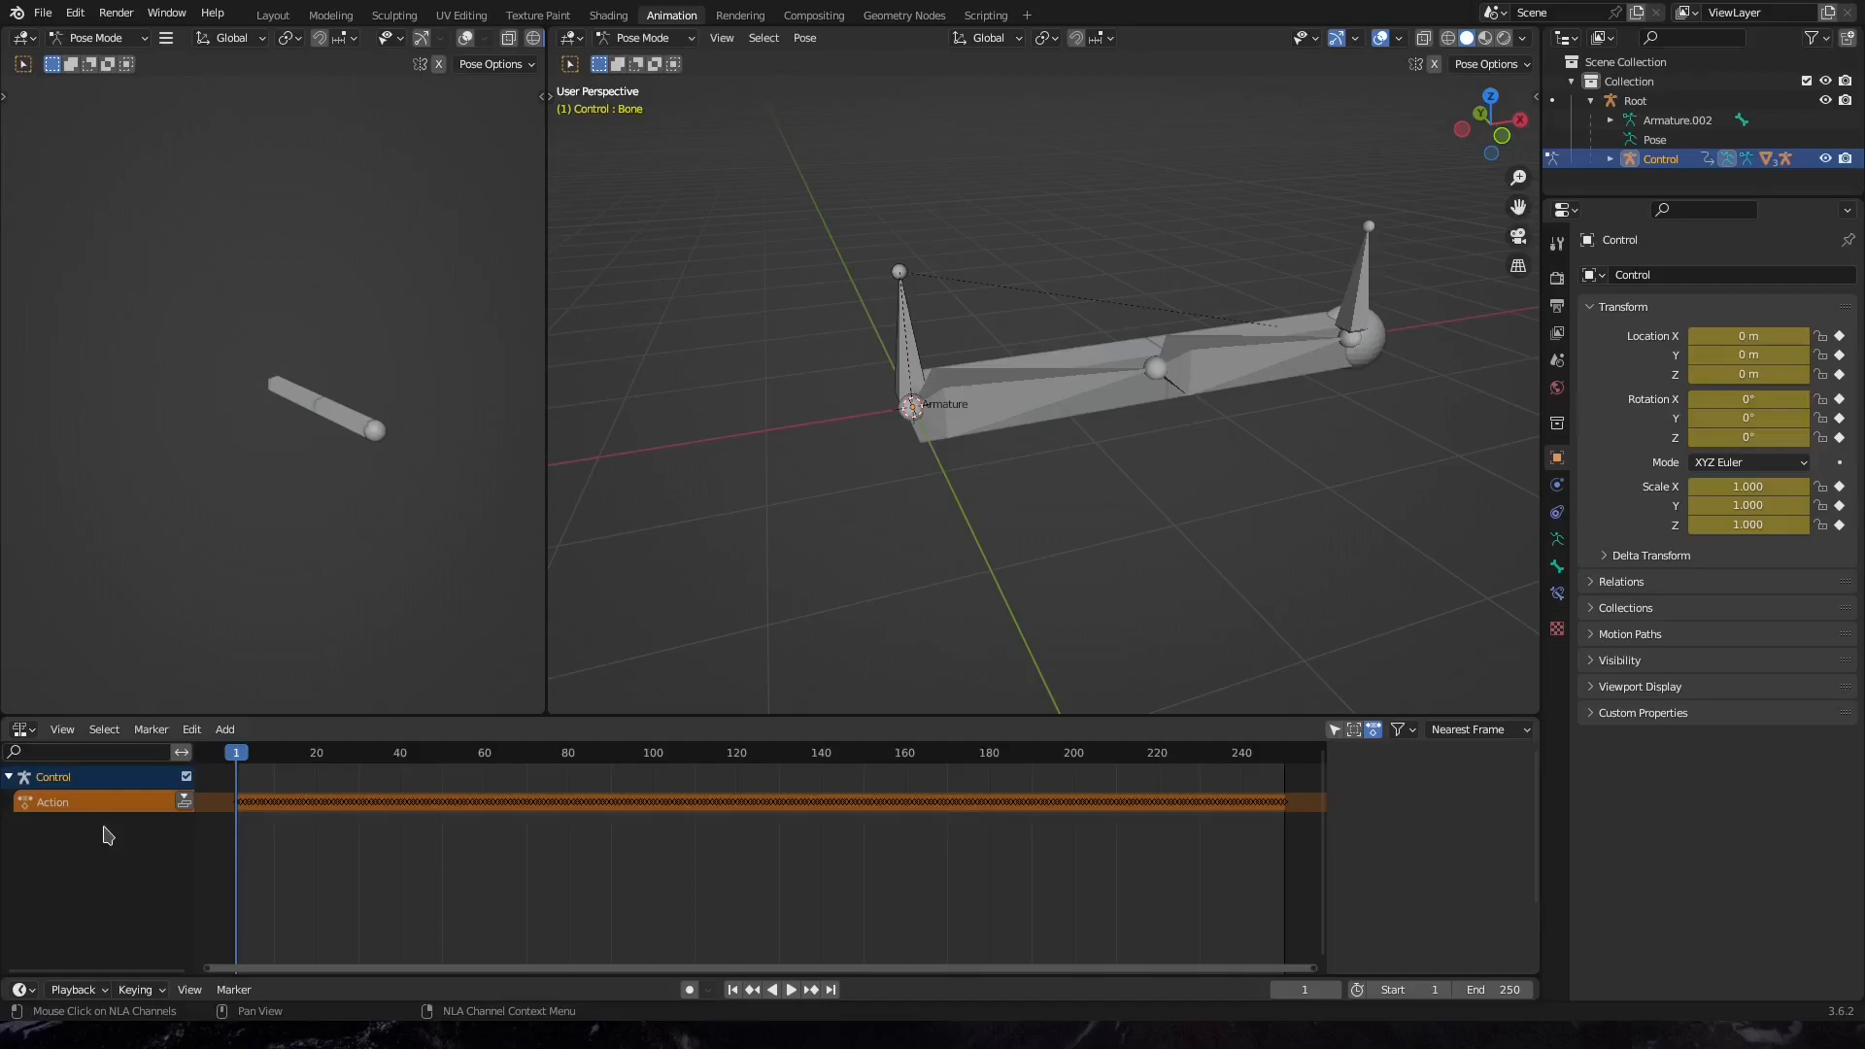
Rename the baked action ControlAction and push it down into an NLA strip
double_click(112, 802)
text(CortrolAction)
key(Return)
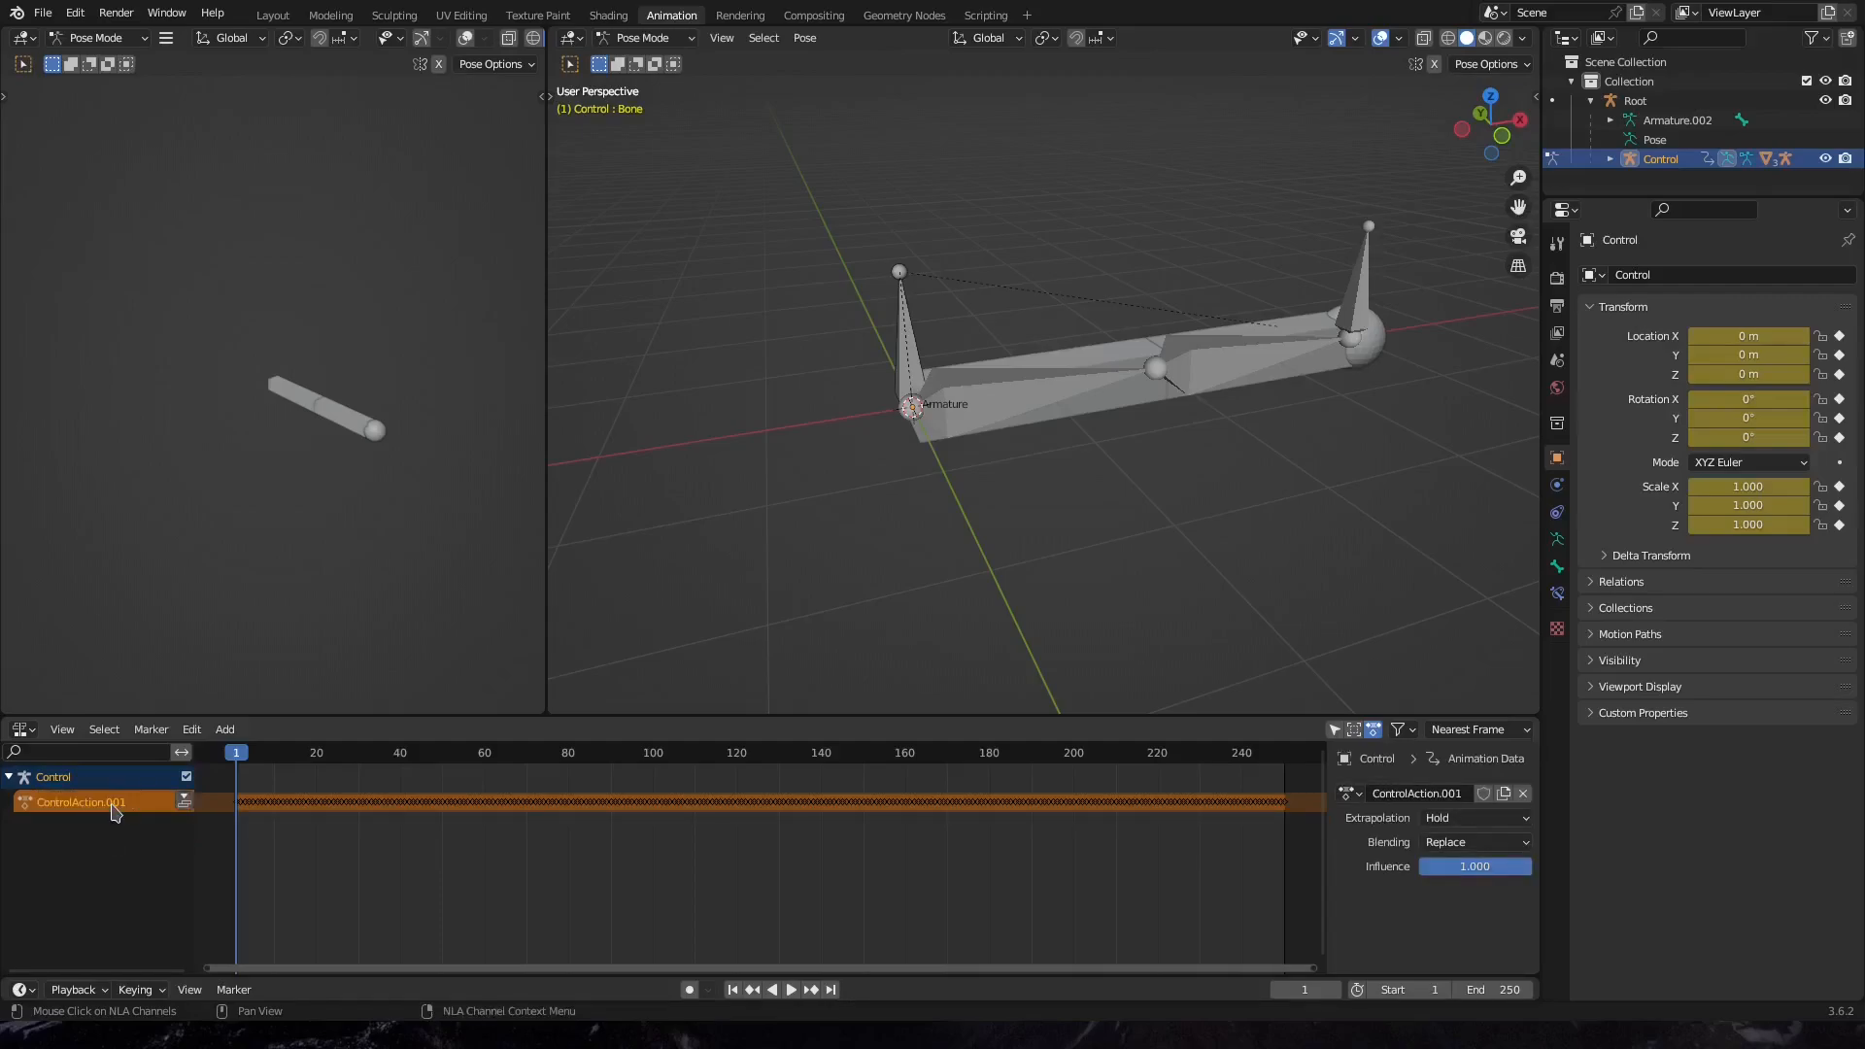
click(184, 802)
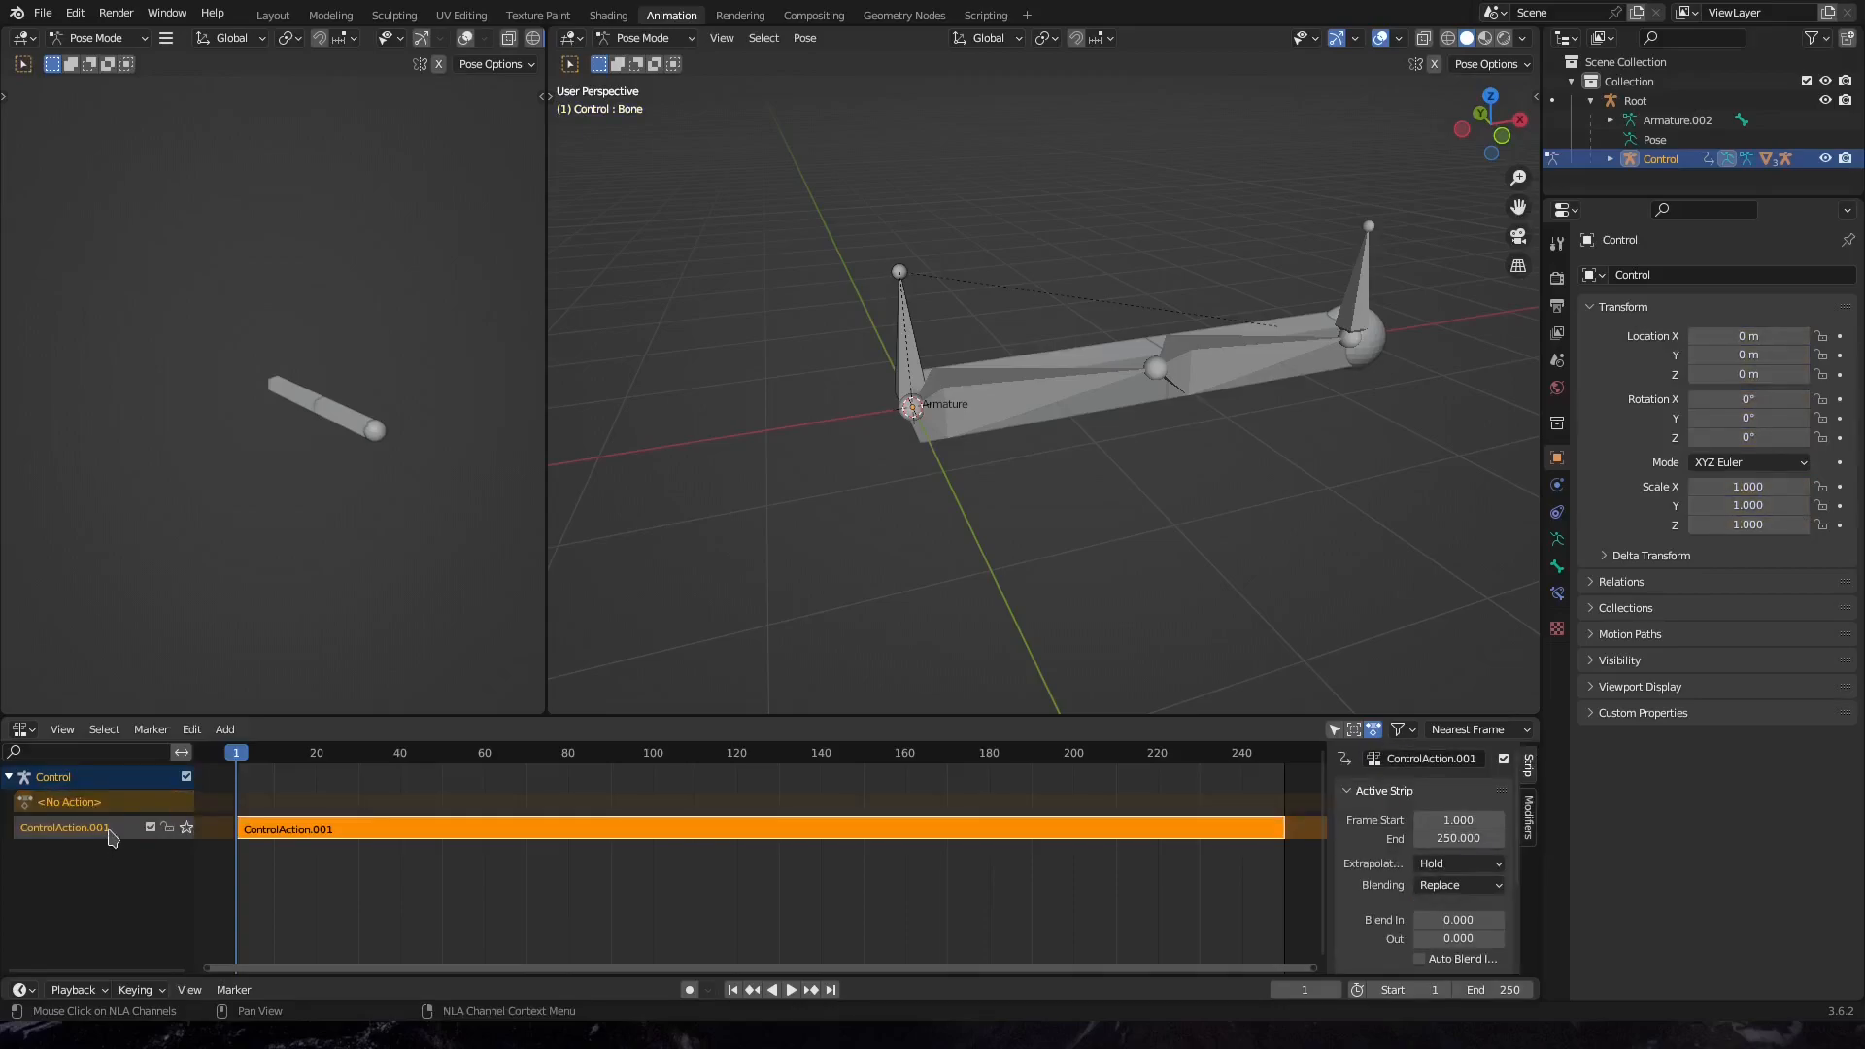
Rename the baked strip's NLA track to ControlAction by removing its .001 suffix
double_click(112, 834)
click(112, 826)
key(BackSpace)
key(BackSpace)
key(BackSpace)
key(BackSpace)
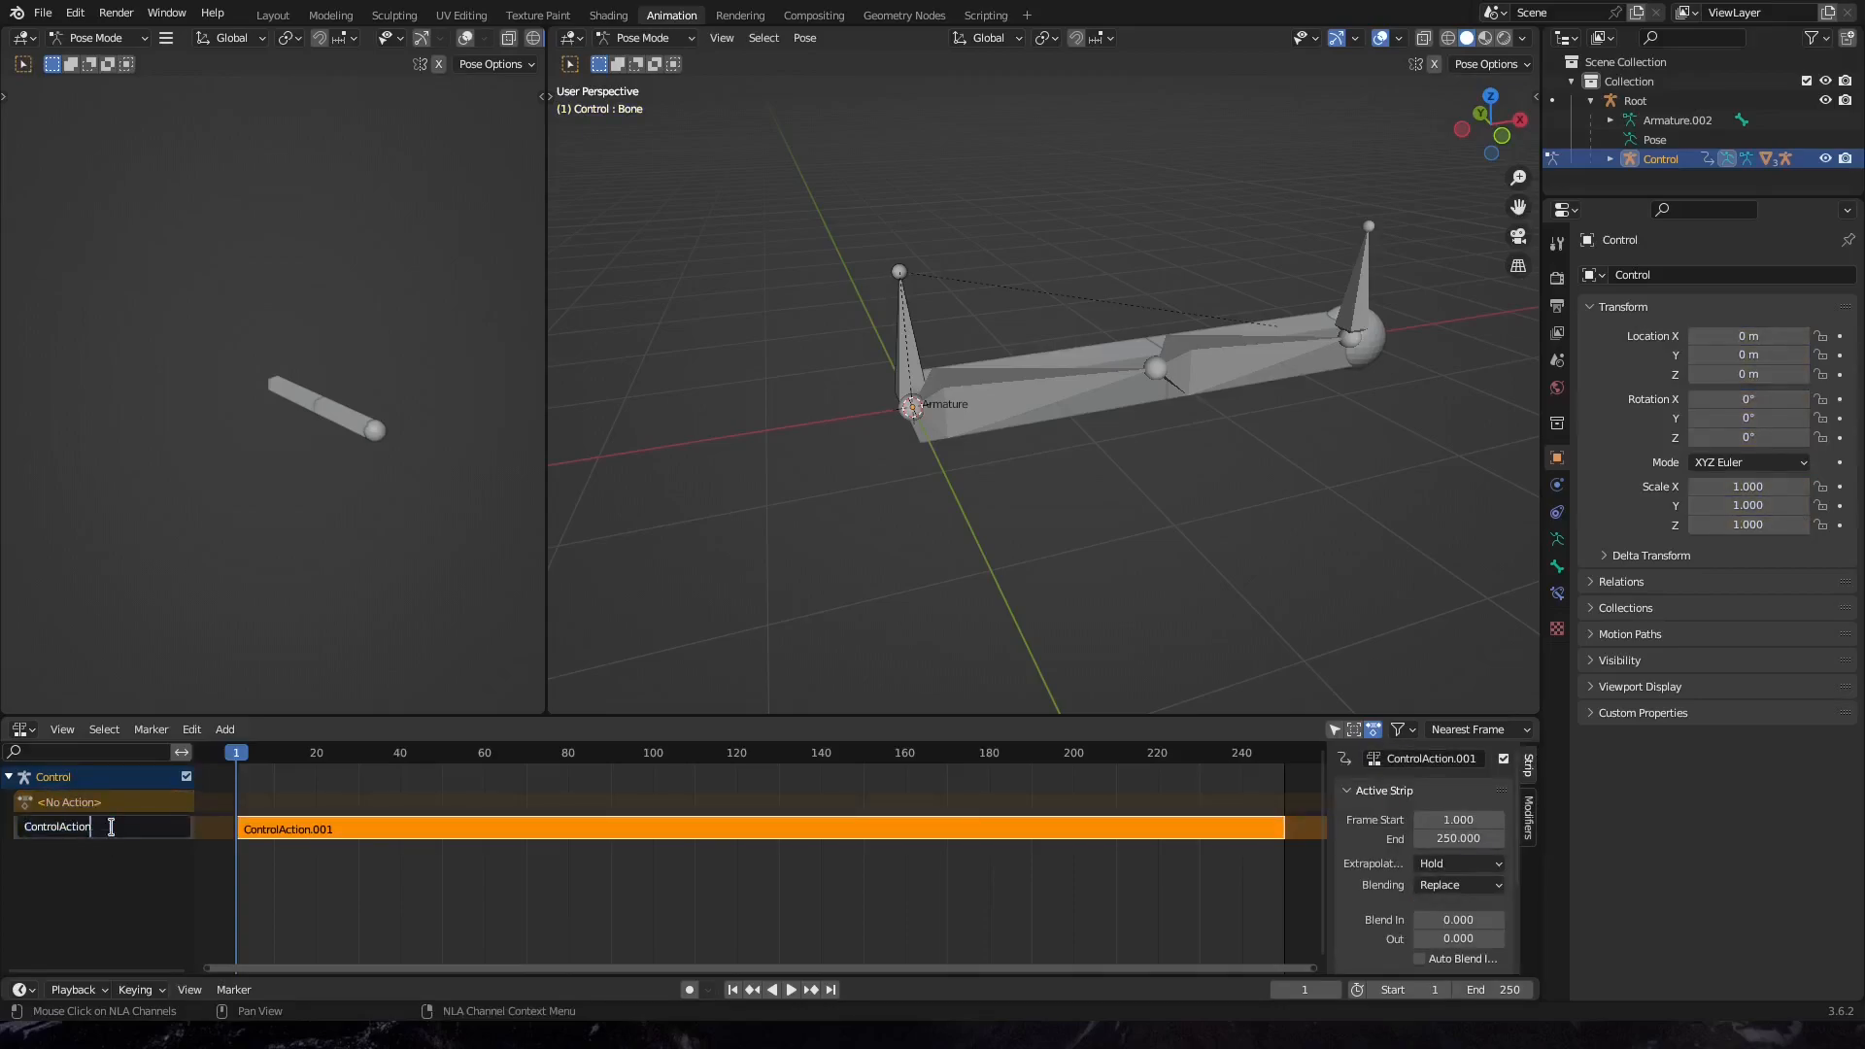
key(Return)
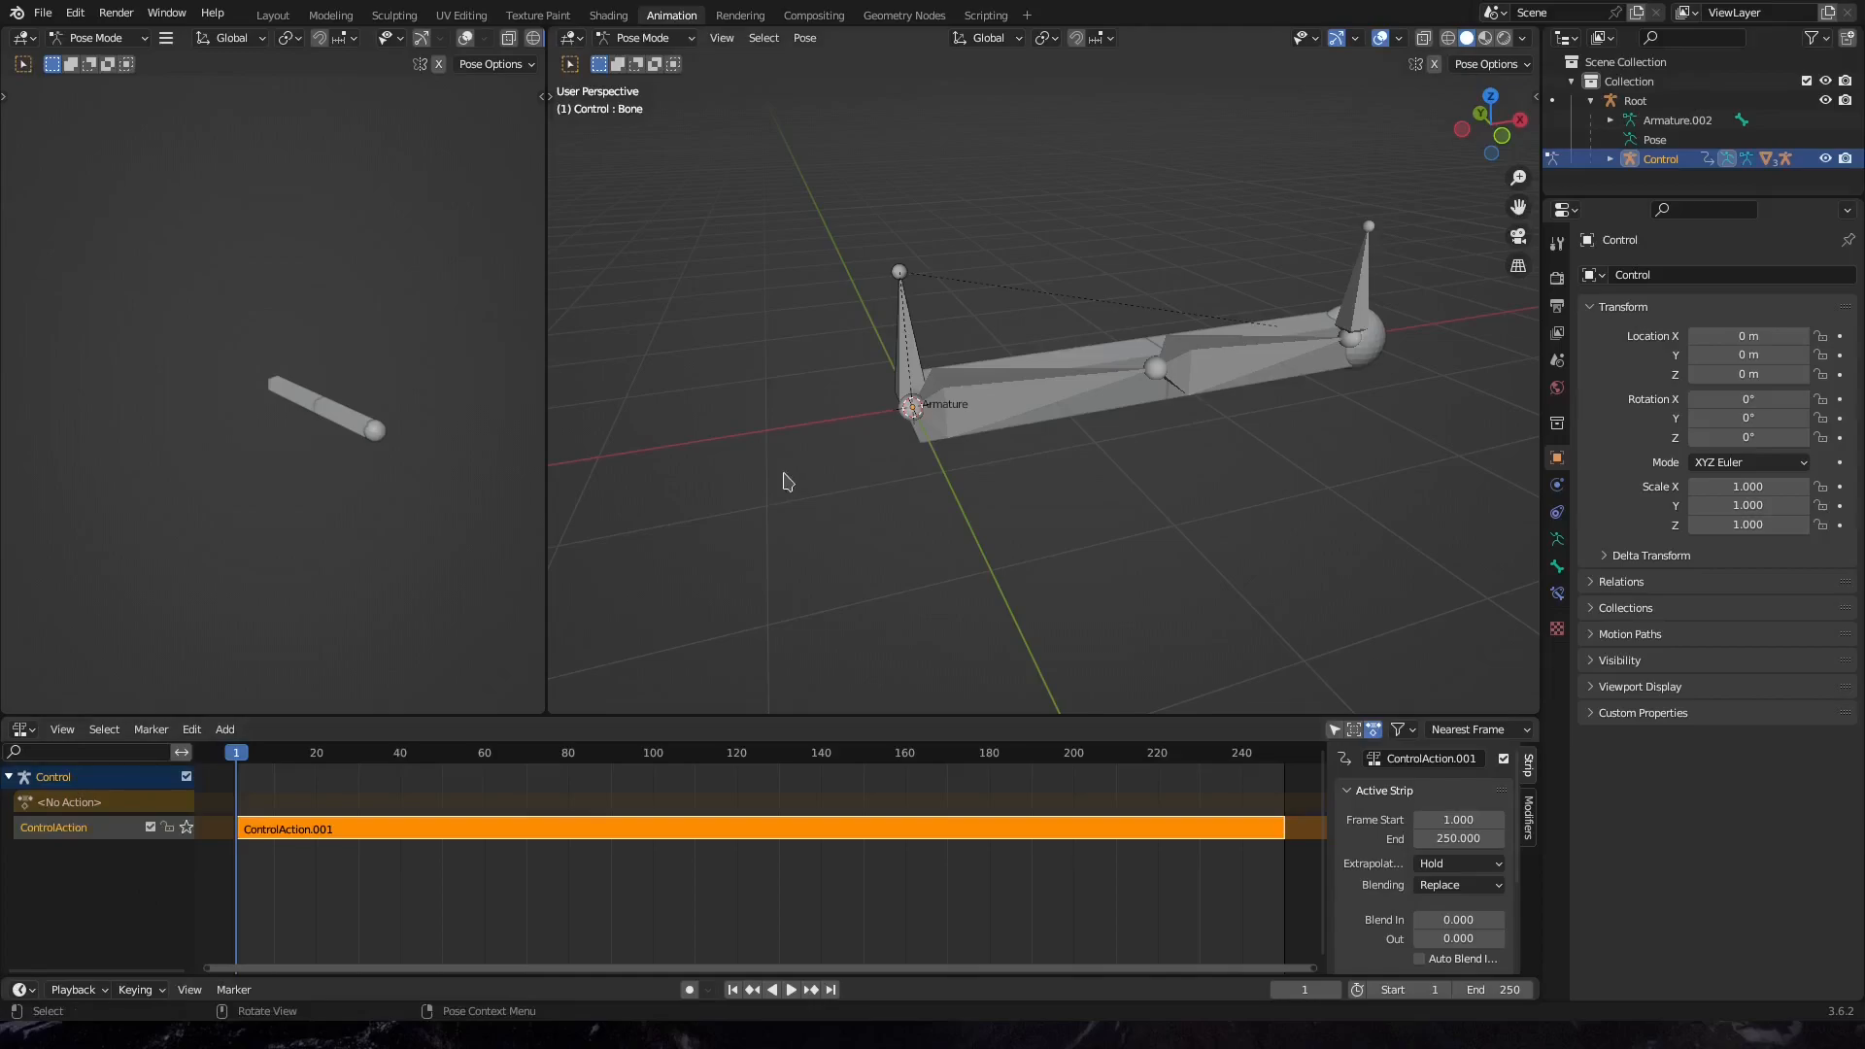
Preview the baked strip's playback, cancel back to frame 1, and mute the ControlAction track
key(space)
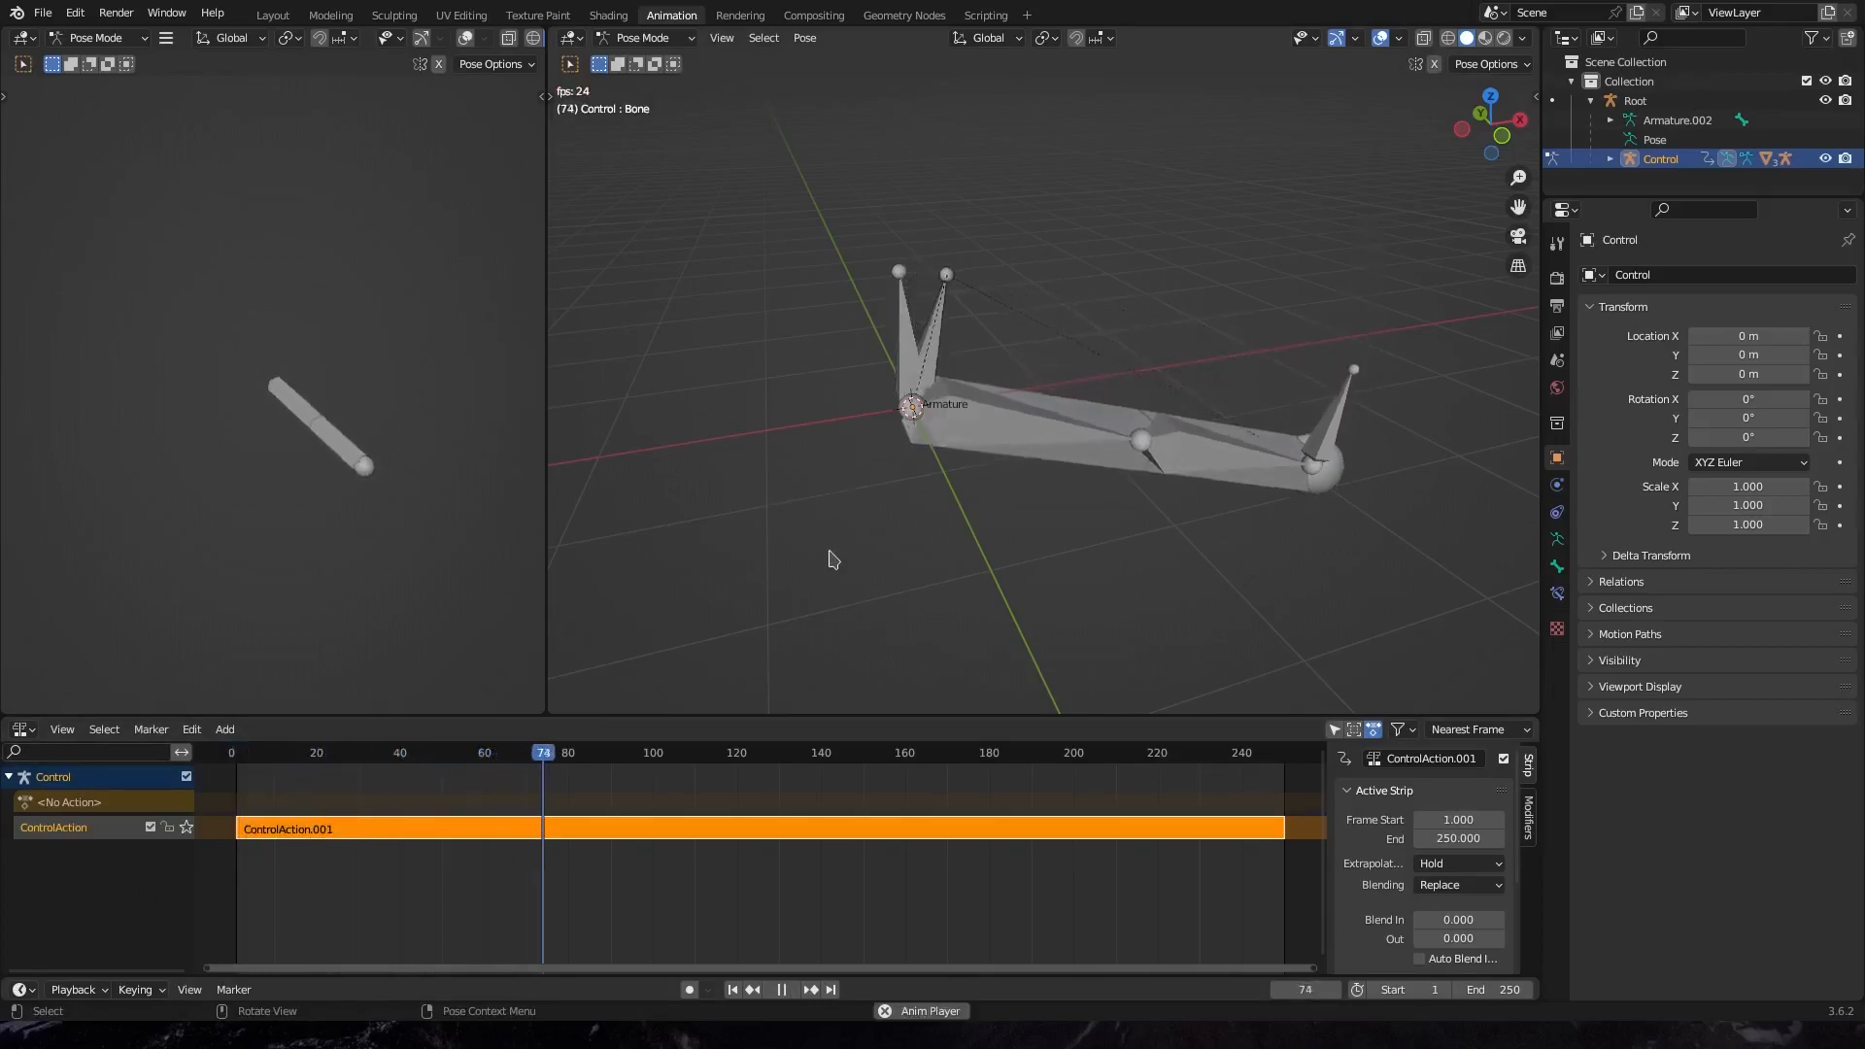
key(Escape)
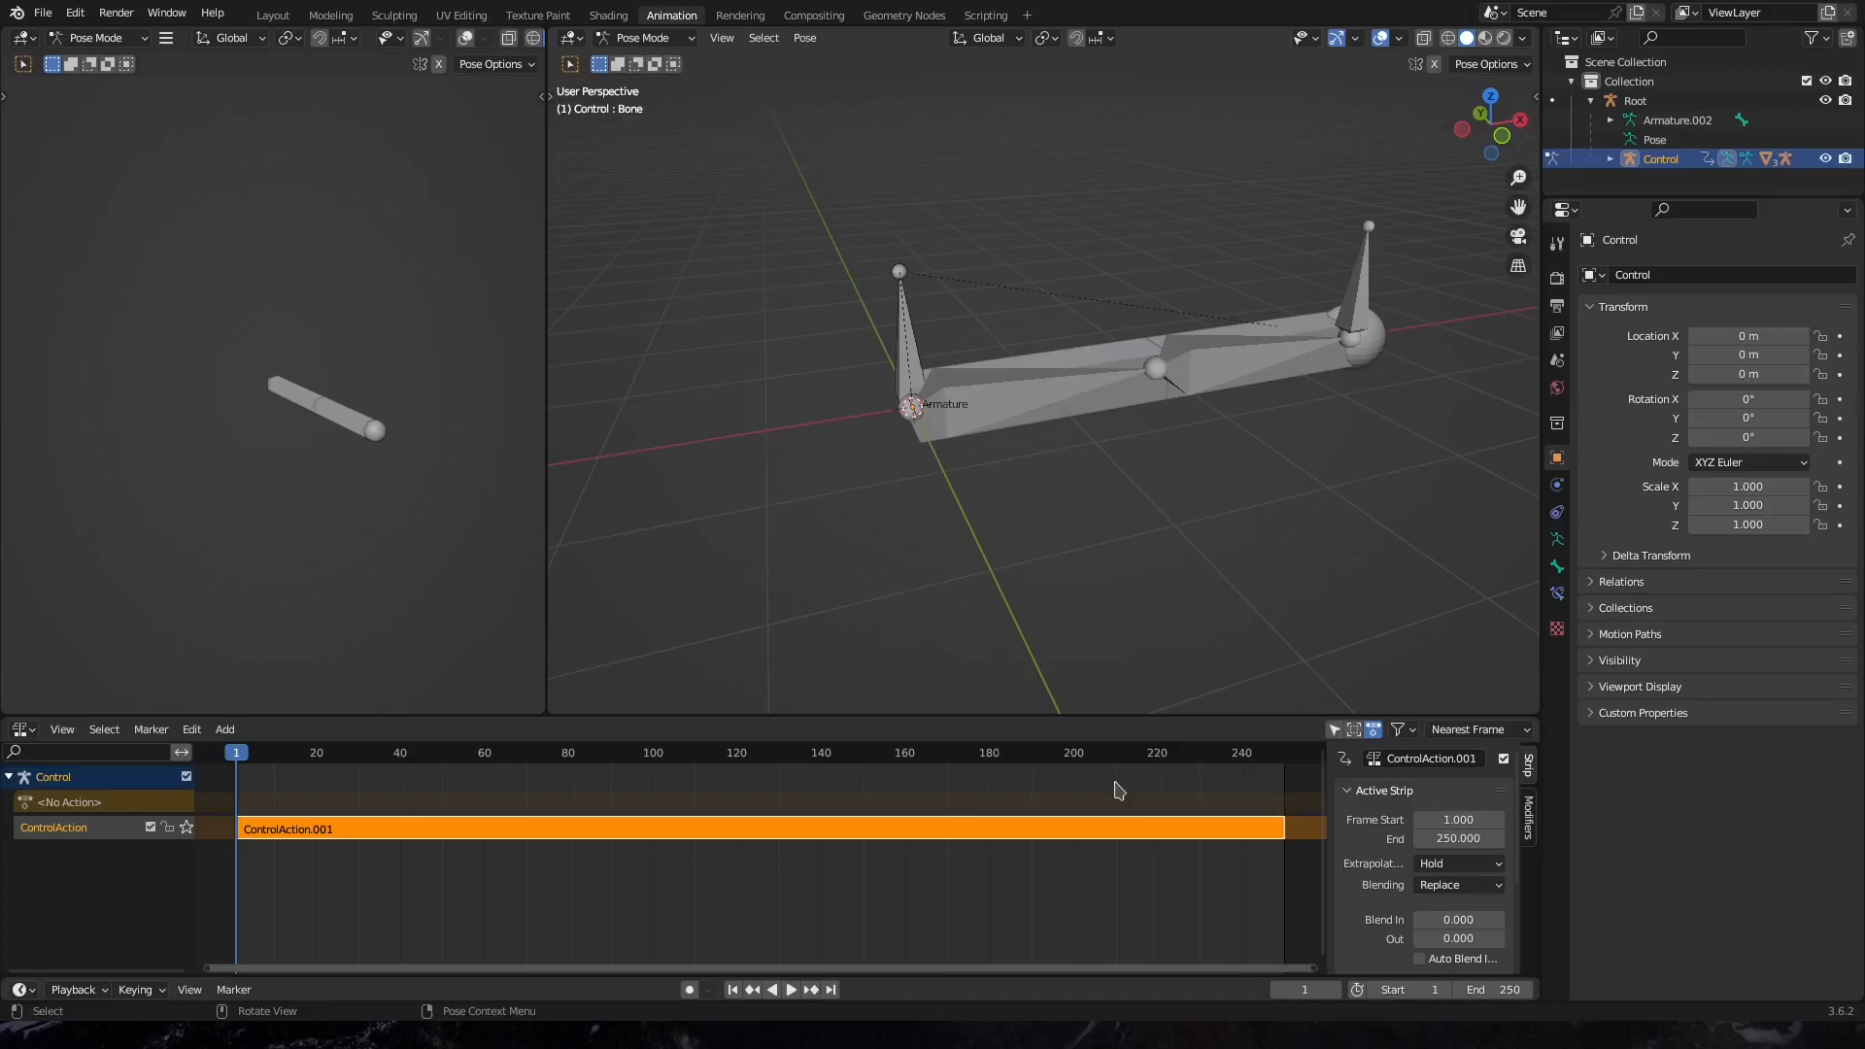
click(151, 829)
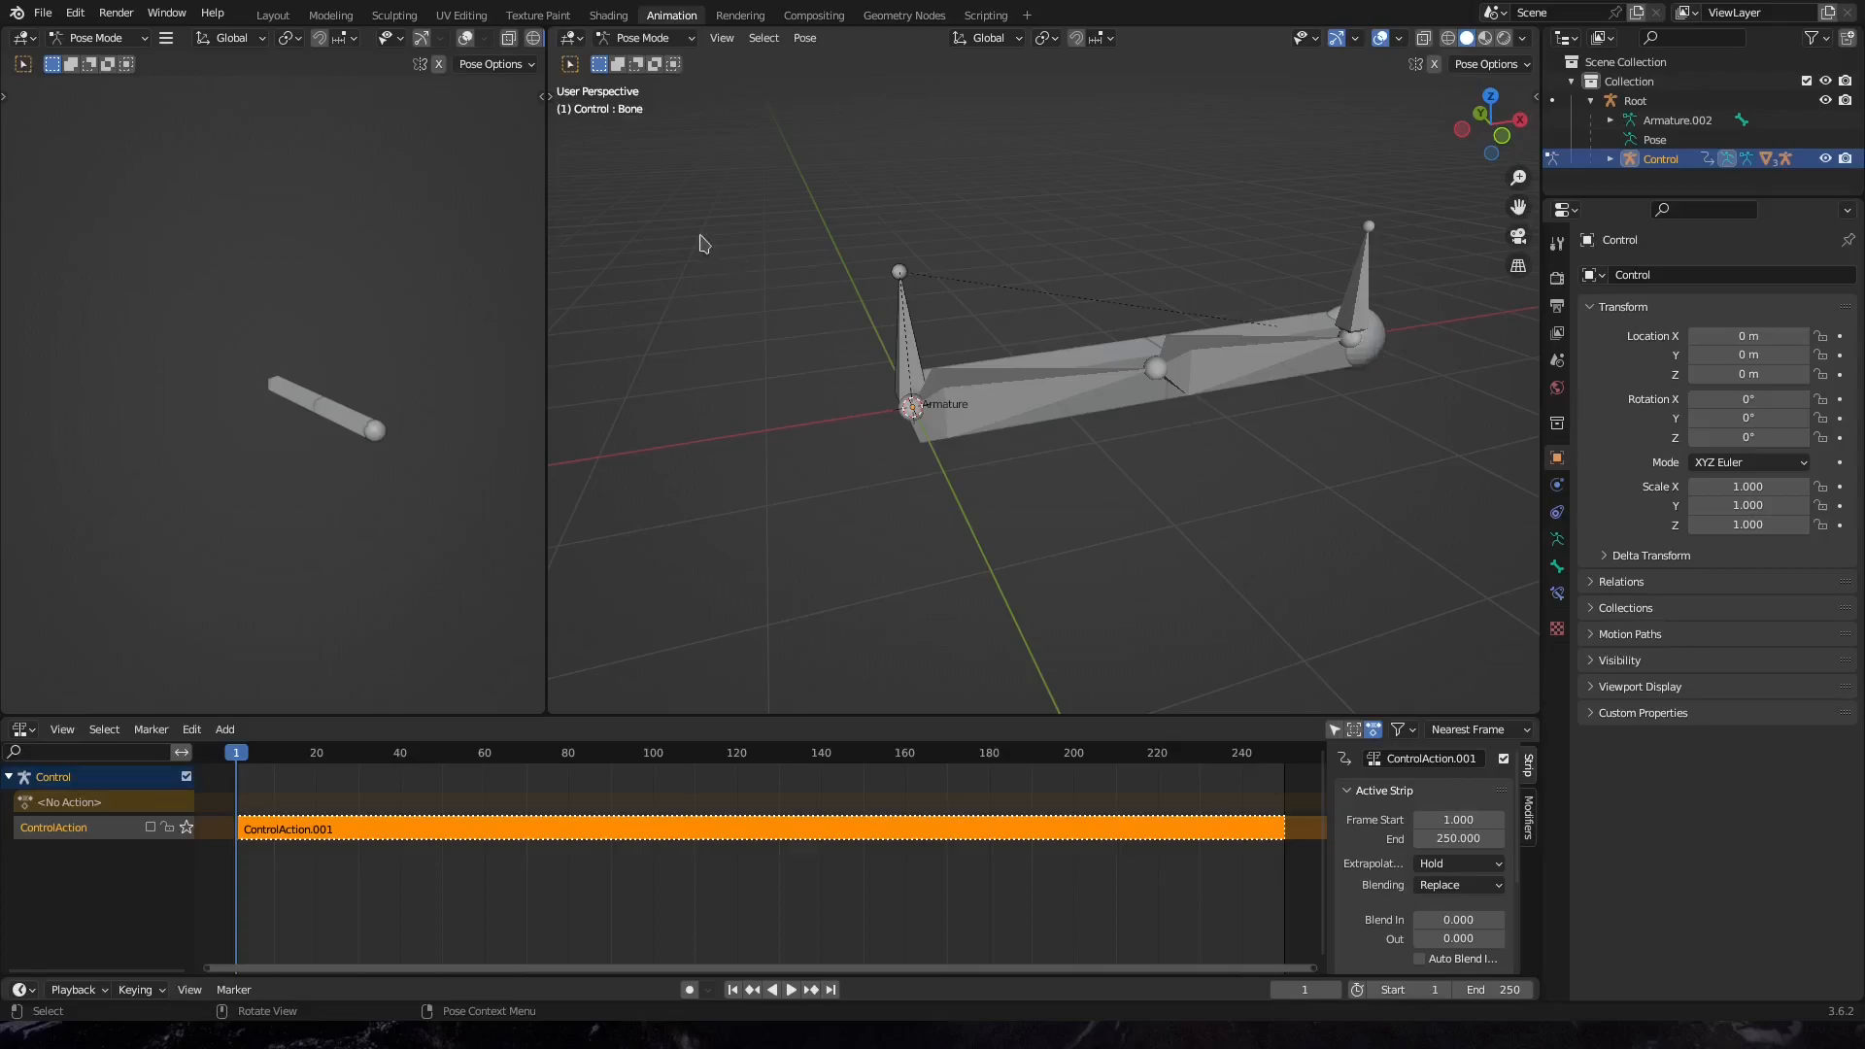
Switch to Object Mode, select the sphere at the end of the arm, and insert a Location keyframe at frame 1
click(657, 39)
click(659, 61)
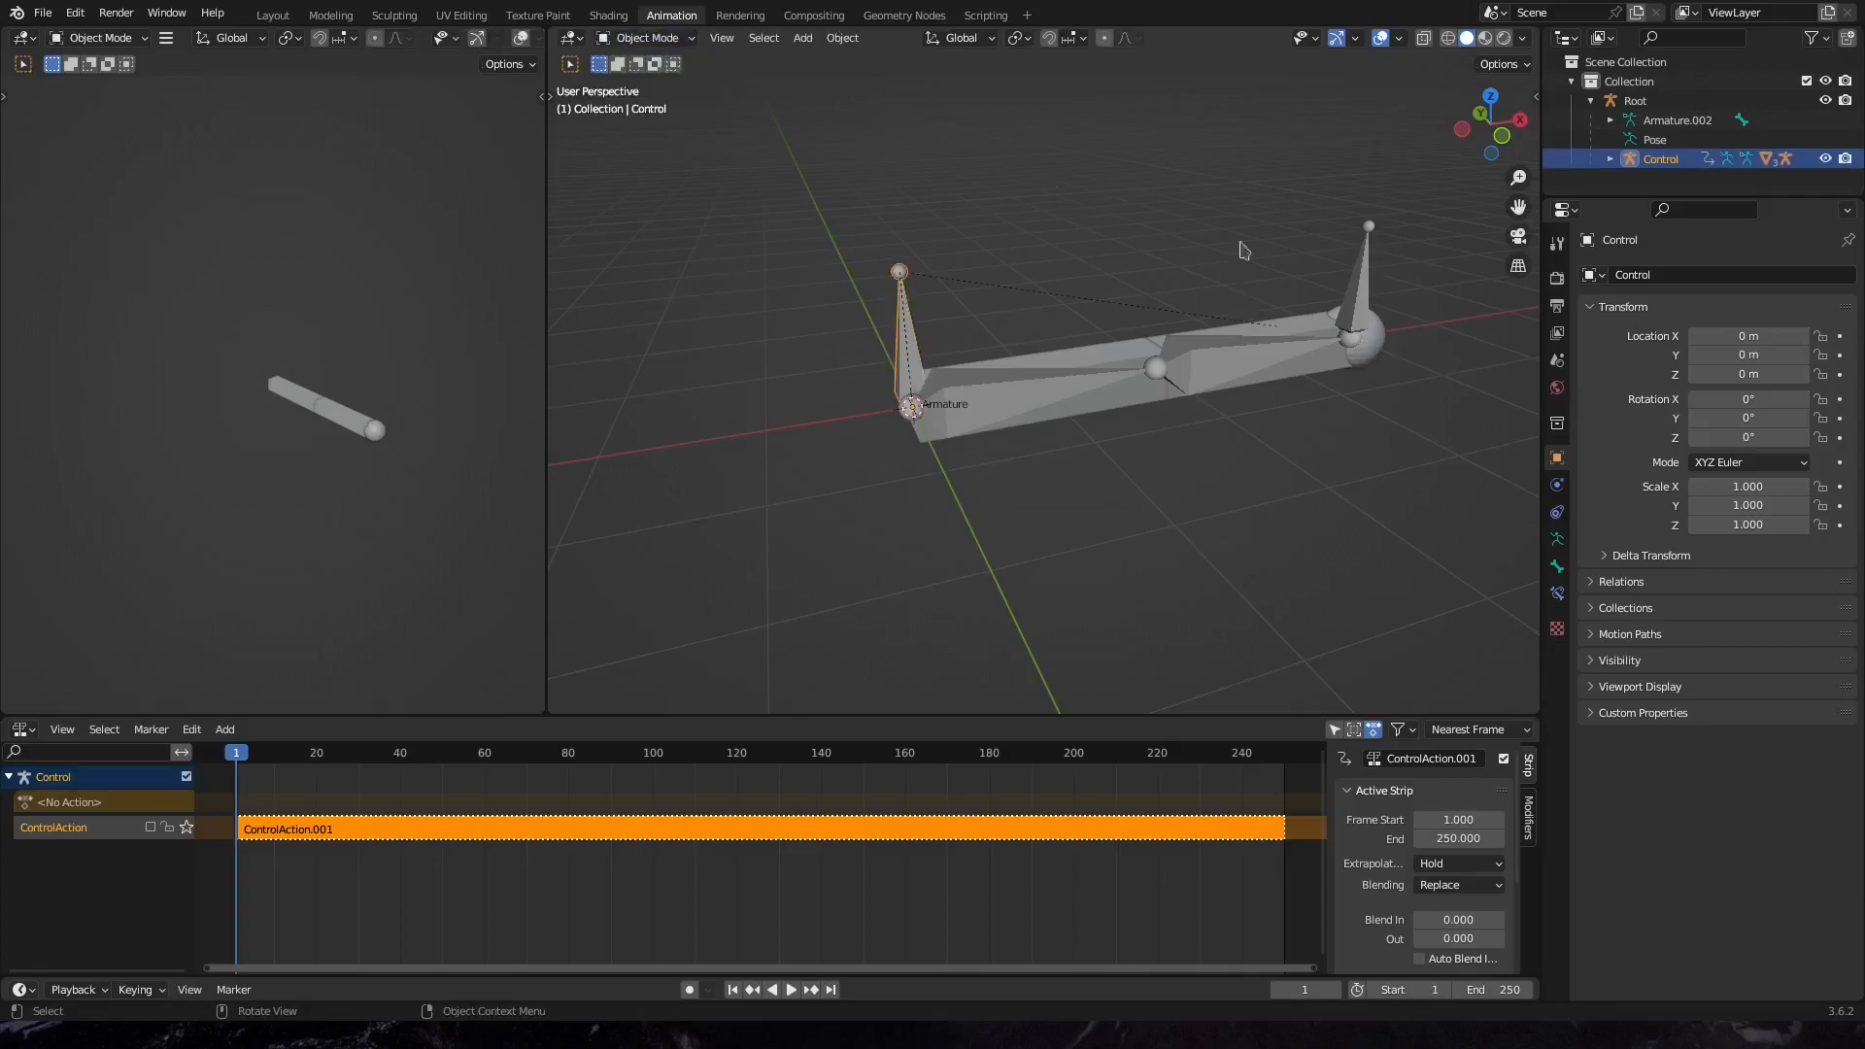
click(1377, 349)
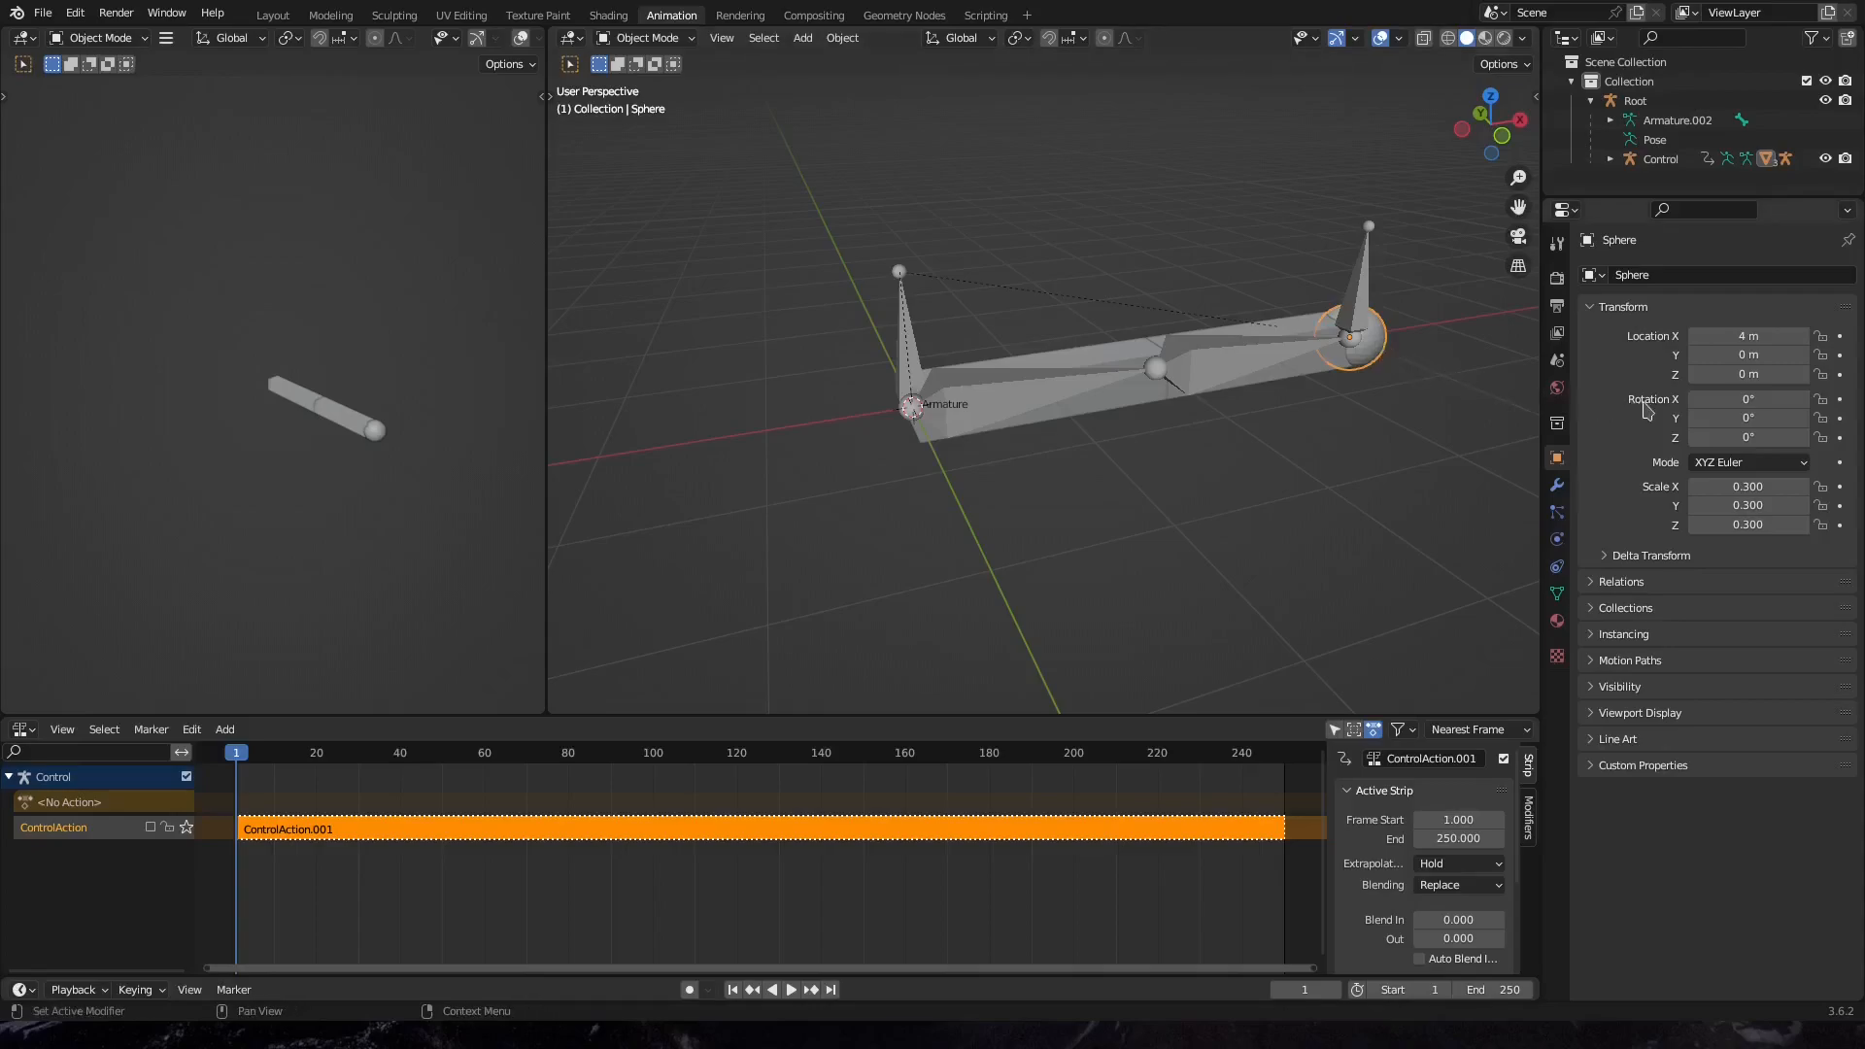
key(i)
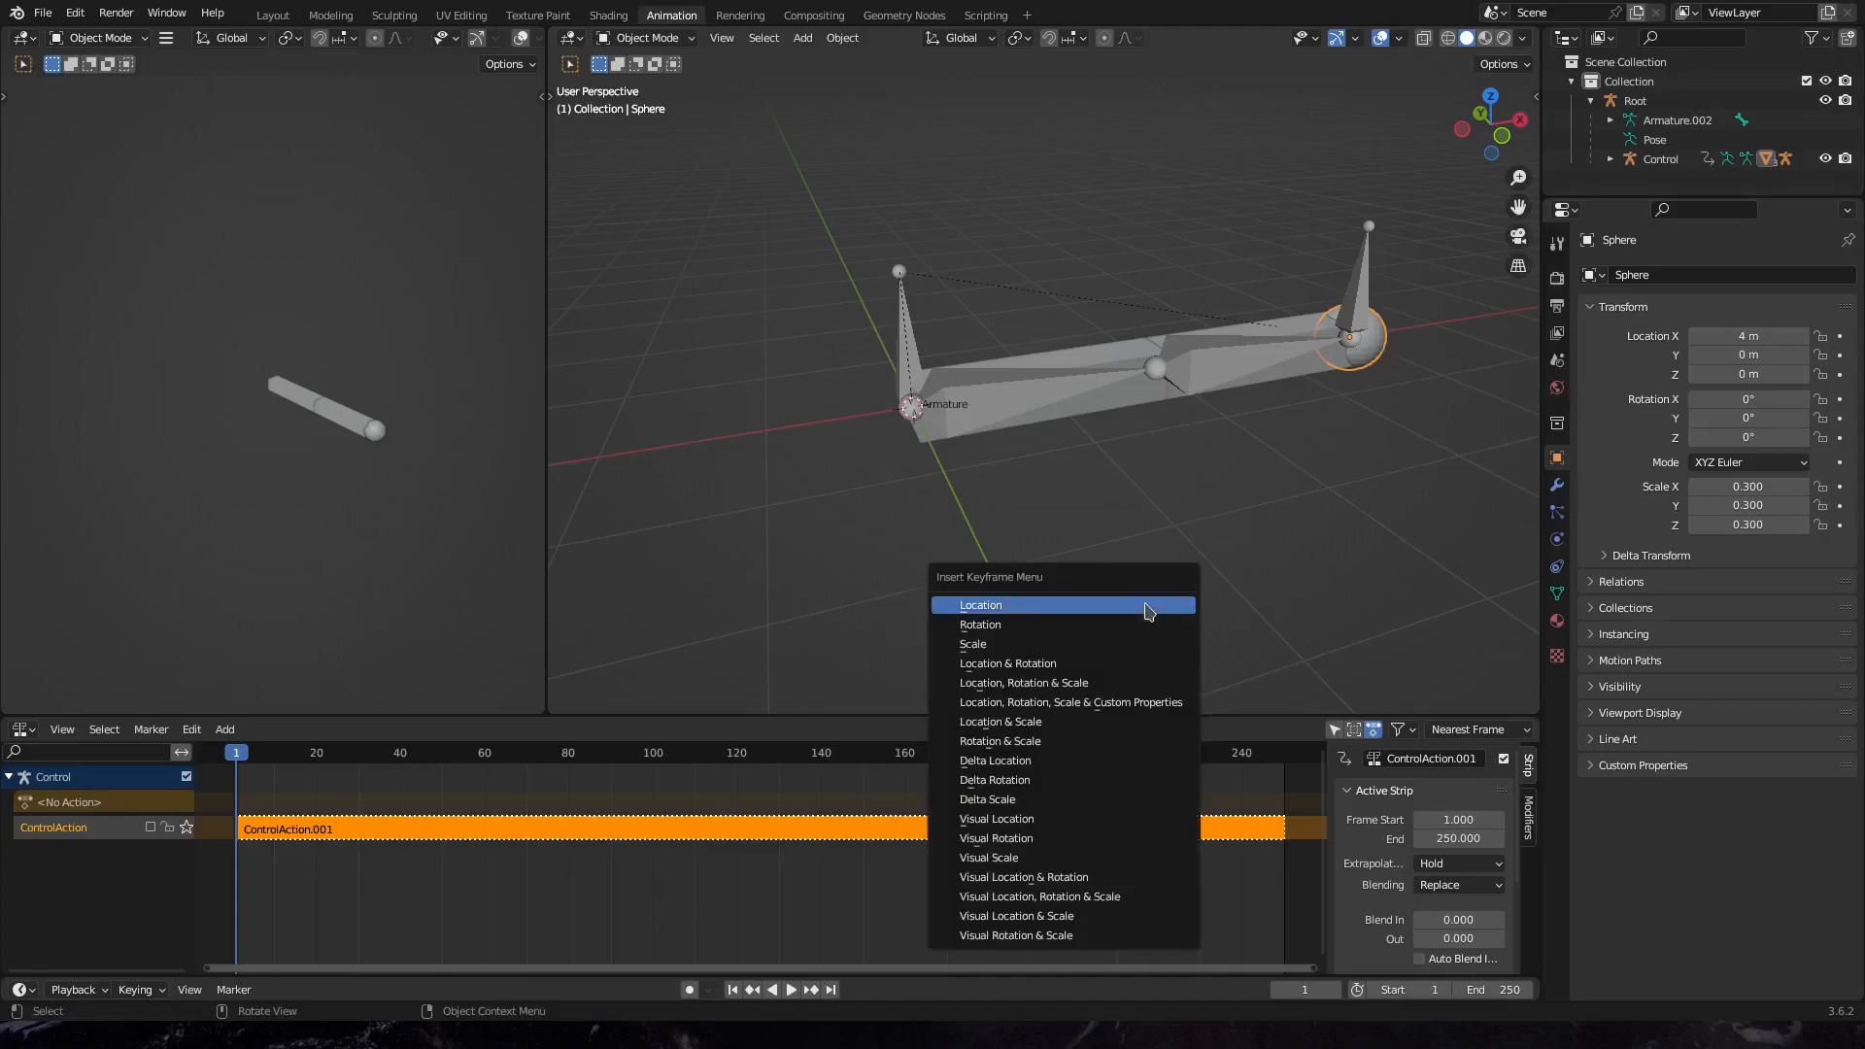
click(1144, 618)
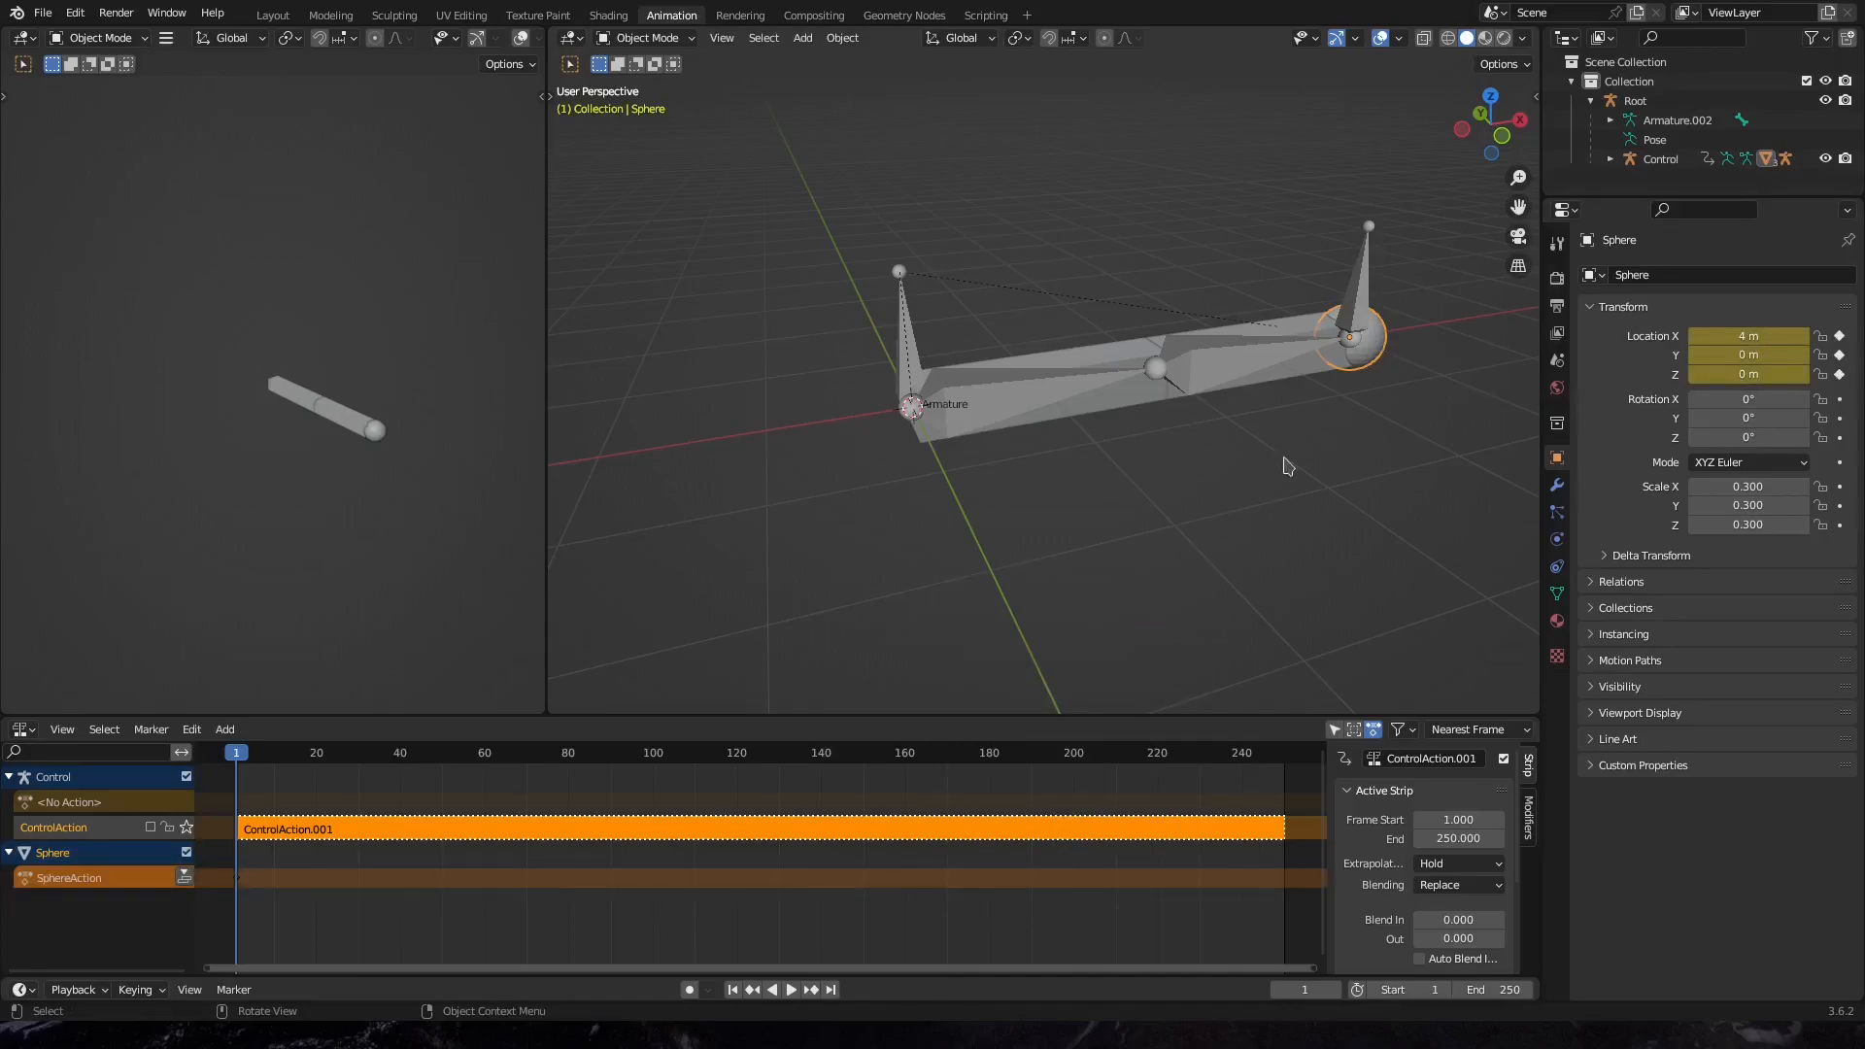
key(g)
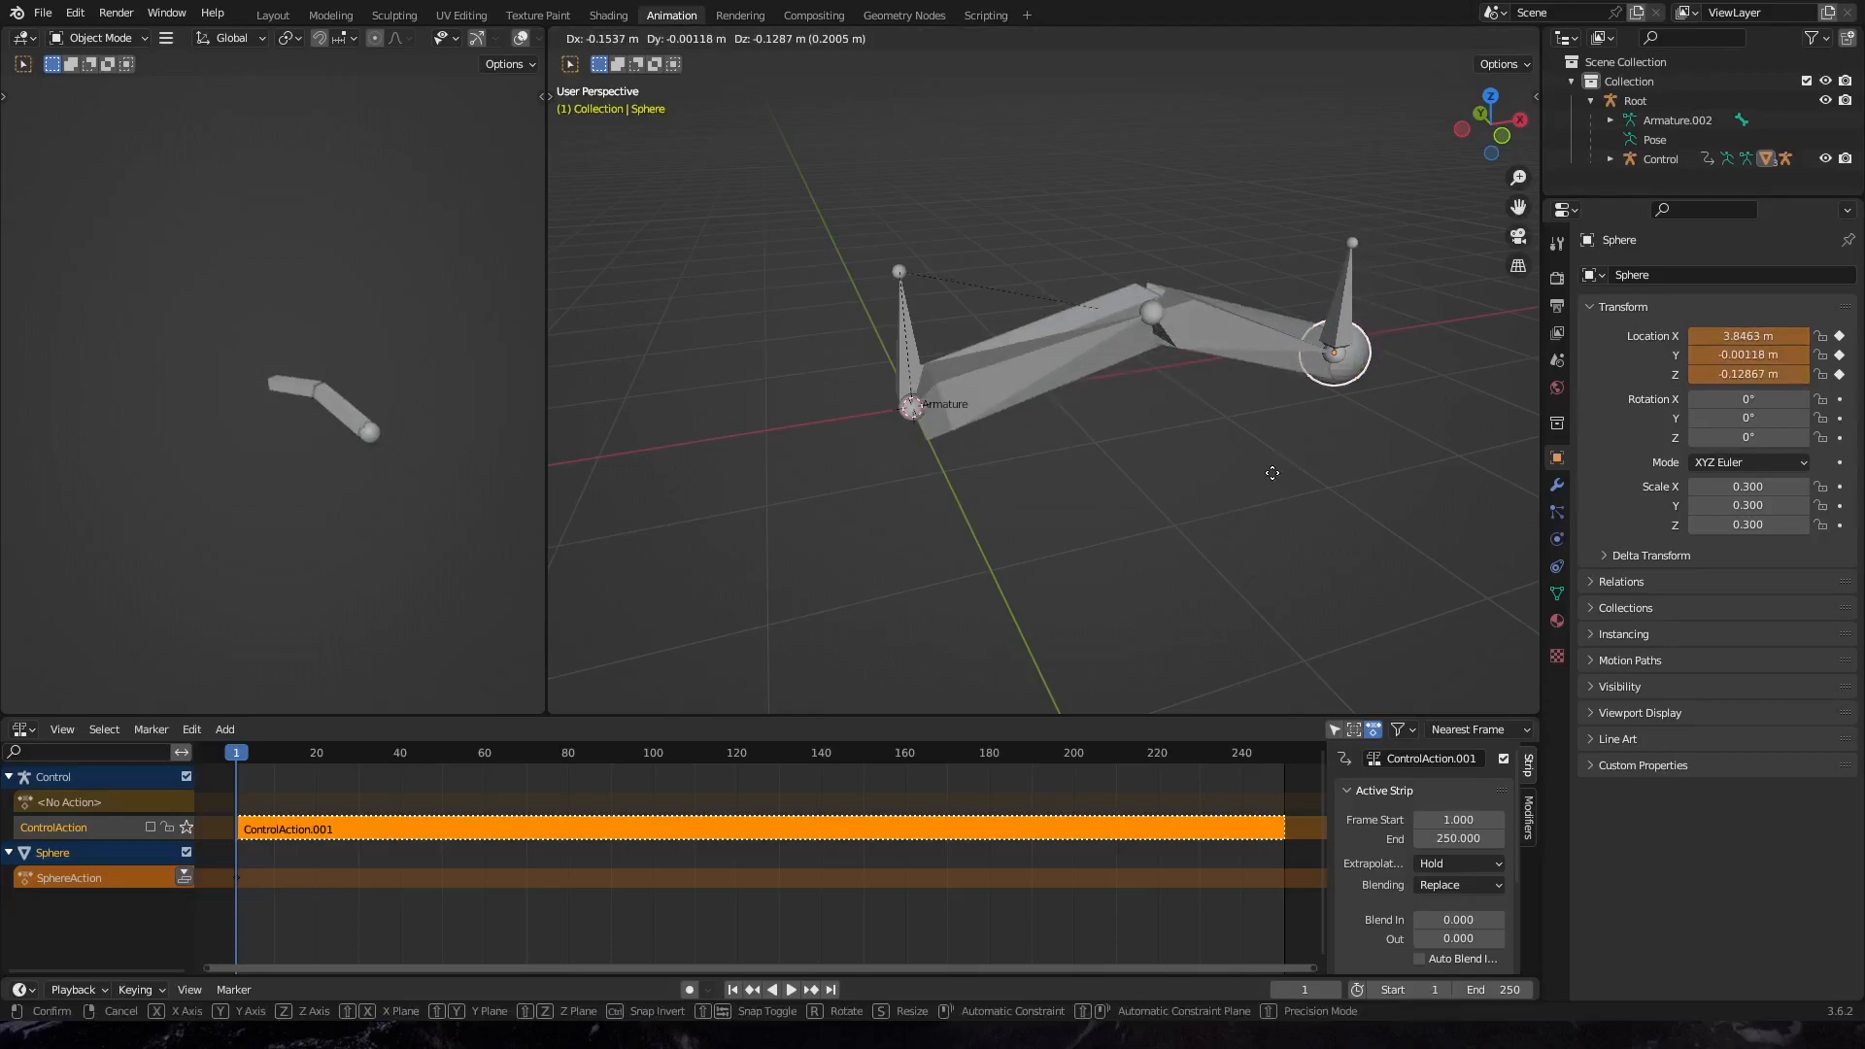
key(shift+y)
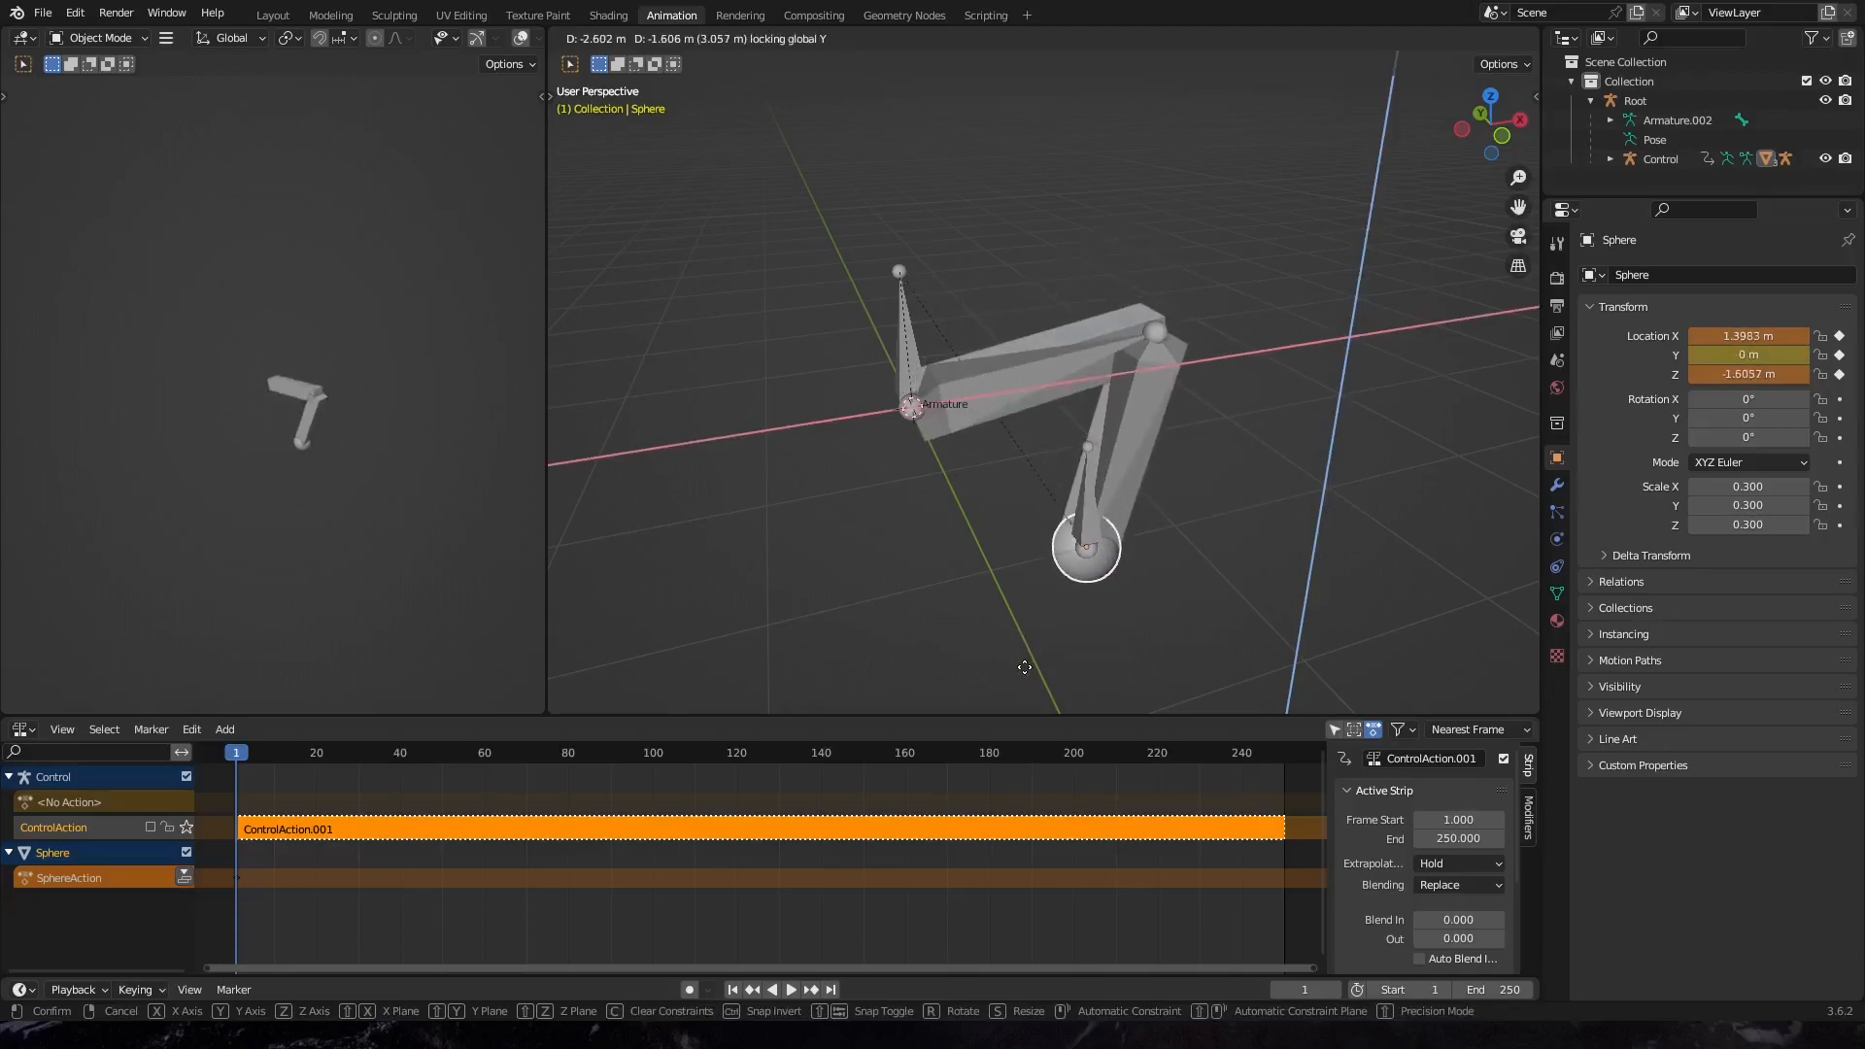
key(Escape)
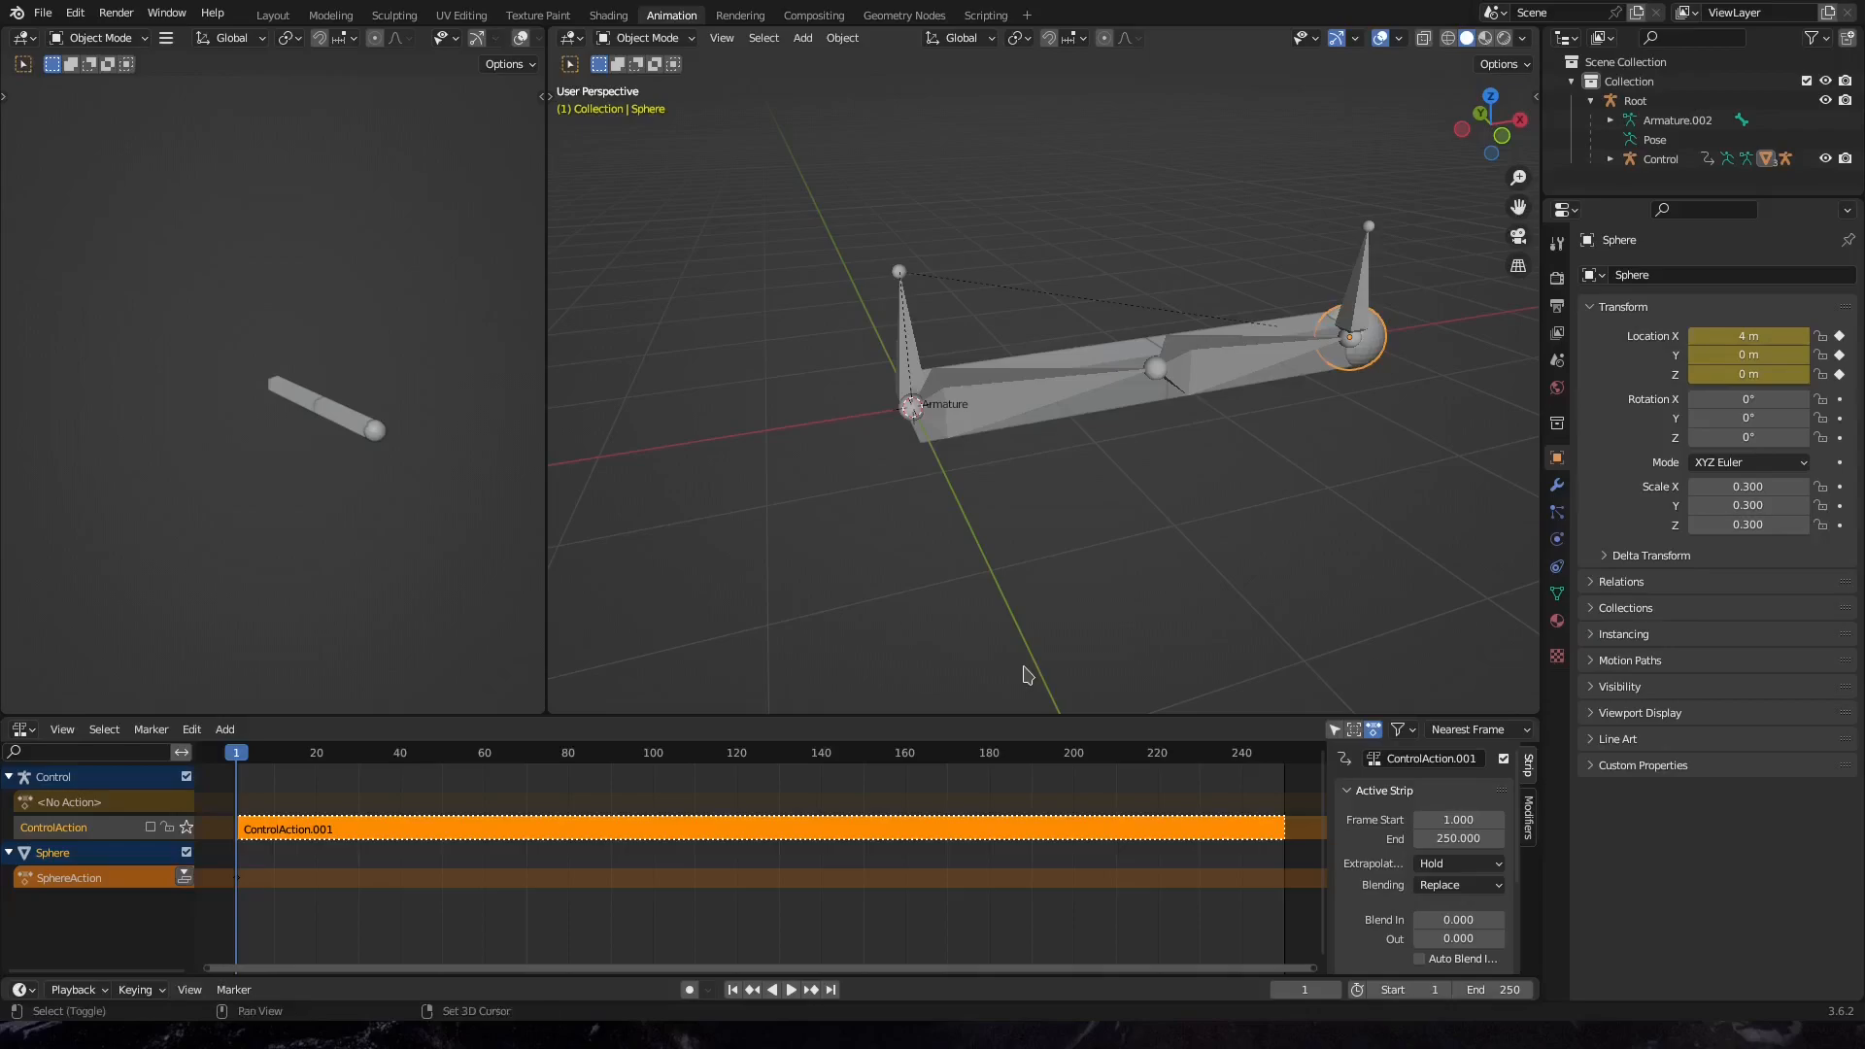
At frame 250, move the sphere in the XZ plane to about X 1.49 m and Z -1.6 m
key(shift+Right)
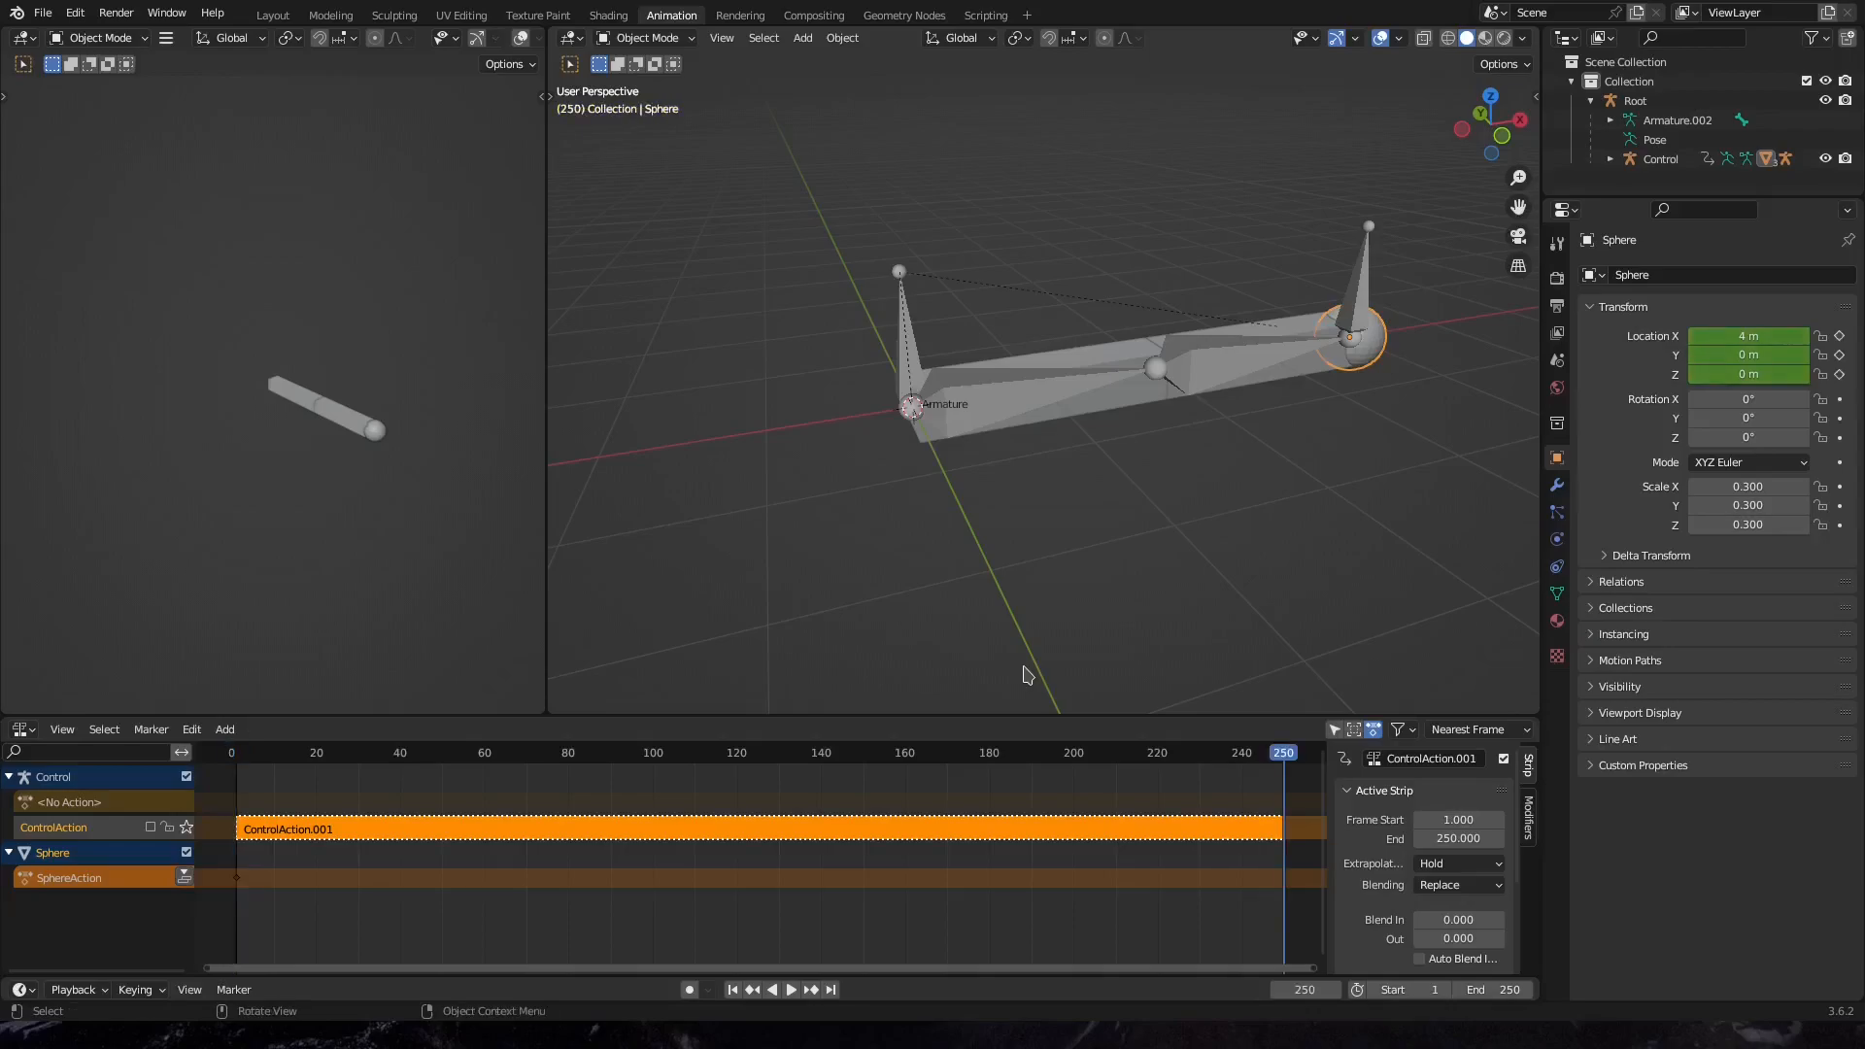
key(g)
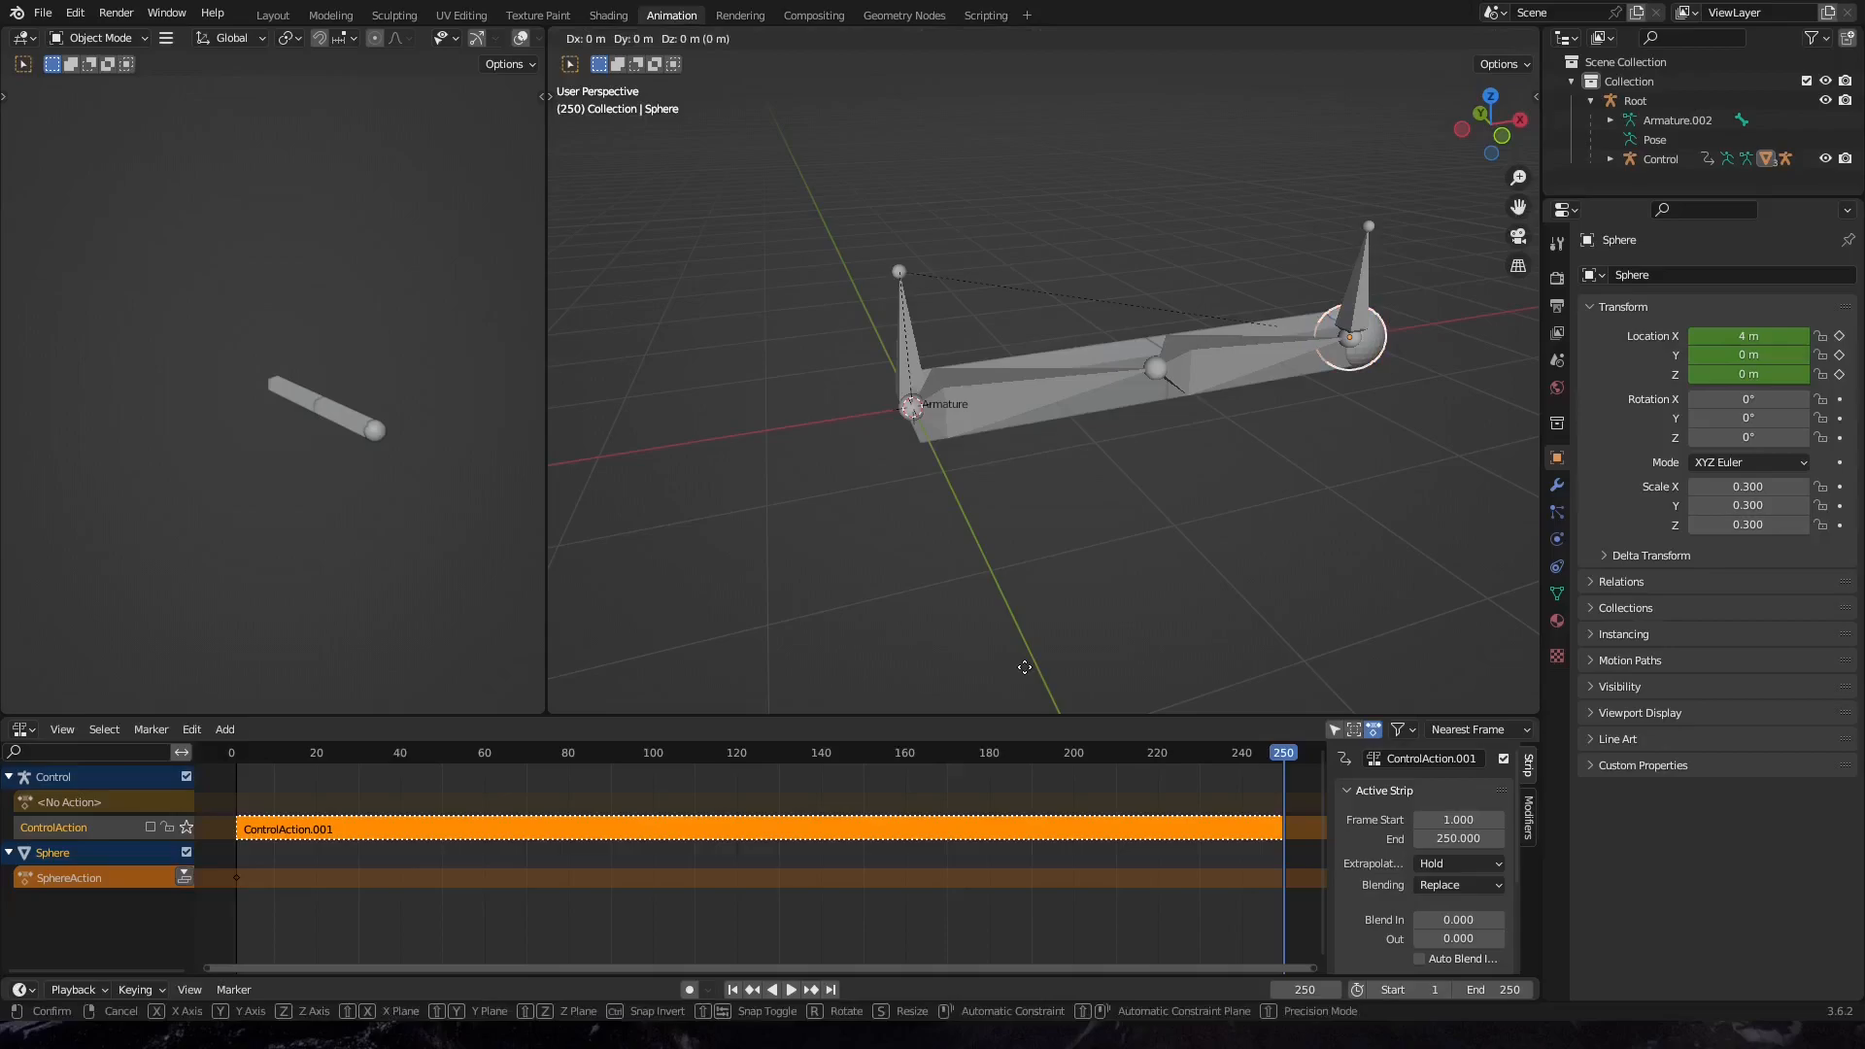
key(shift+y)
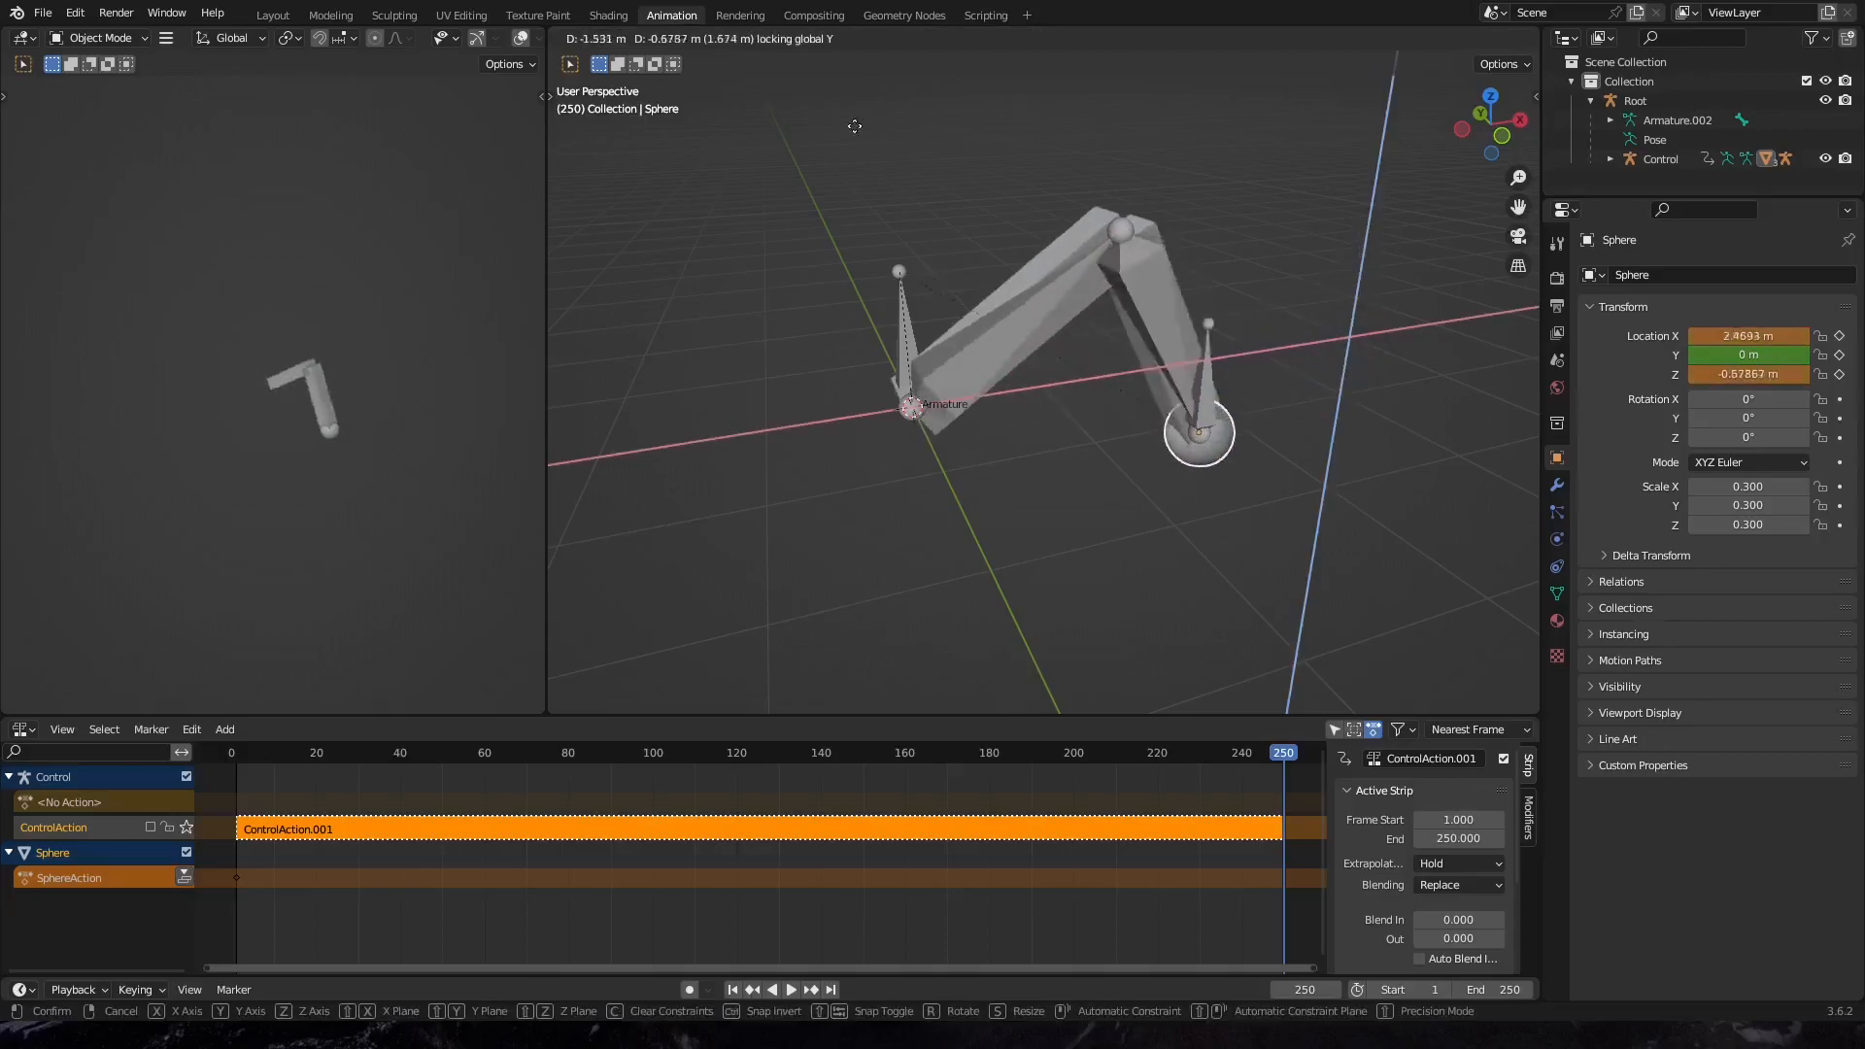
click(772, 228)
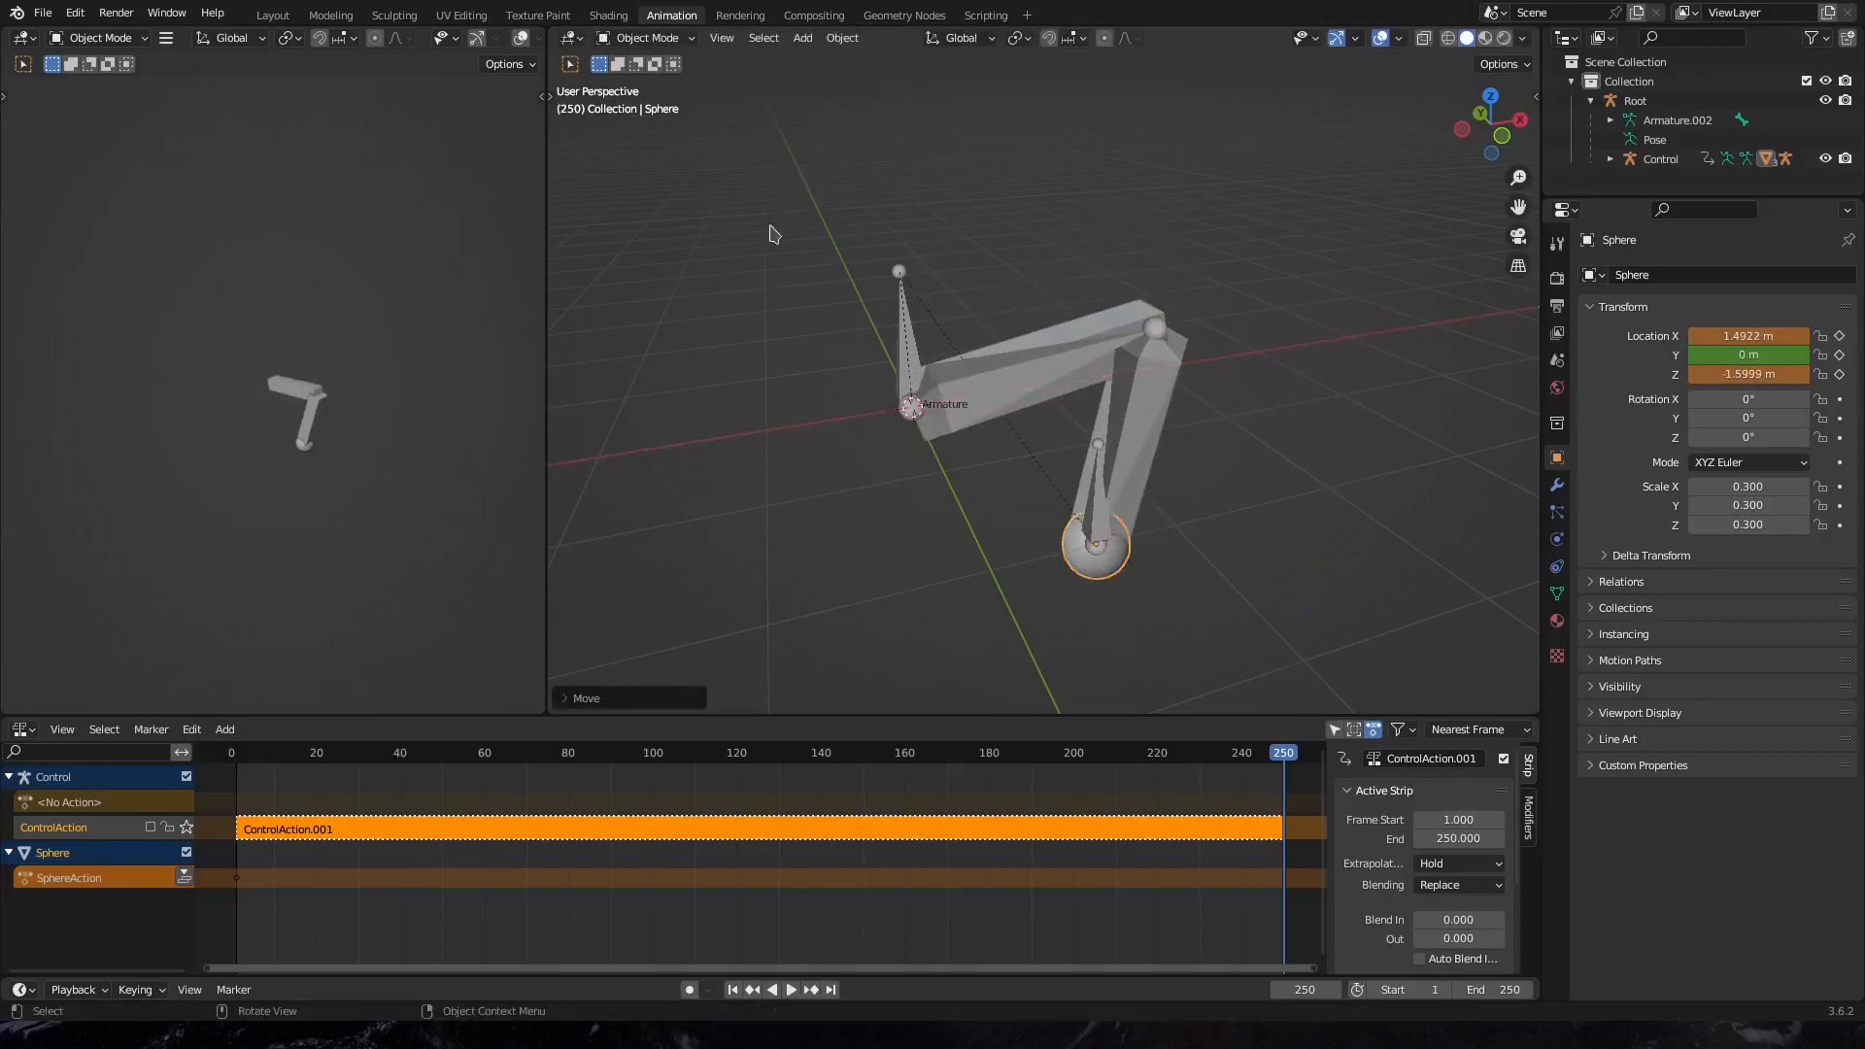
Insert a Location keyframe for the moved sphere at frame 250, and preview the animation from frame 1
key(i)
click(764, 229)
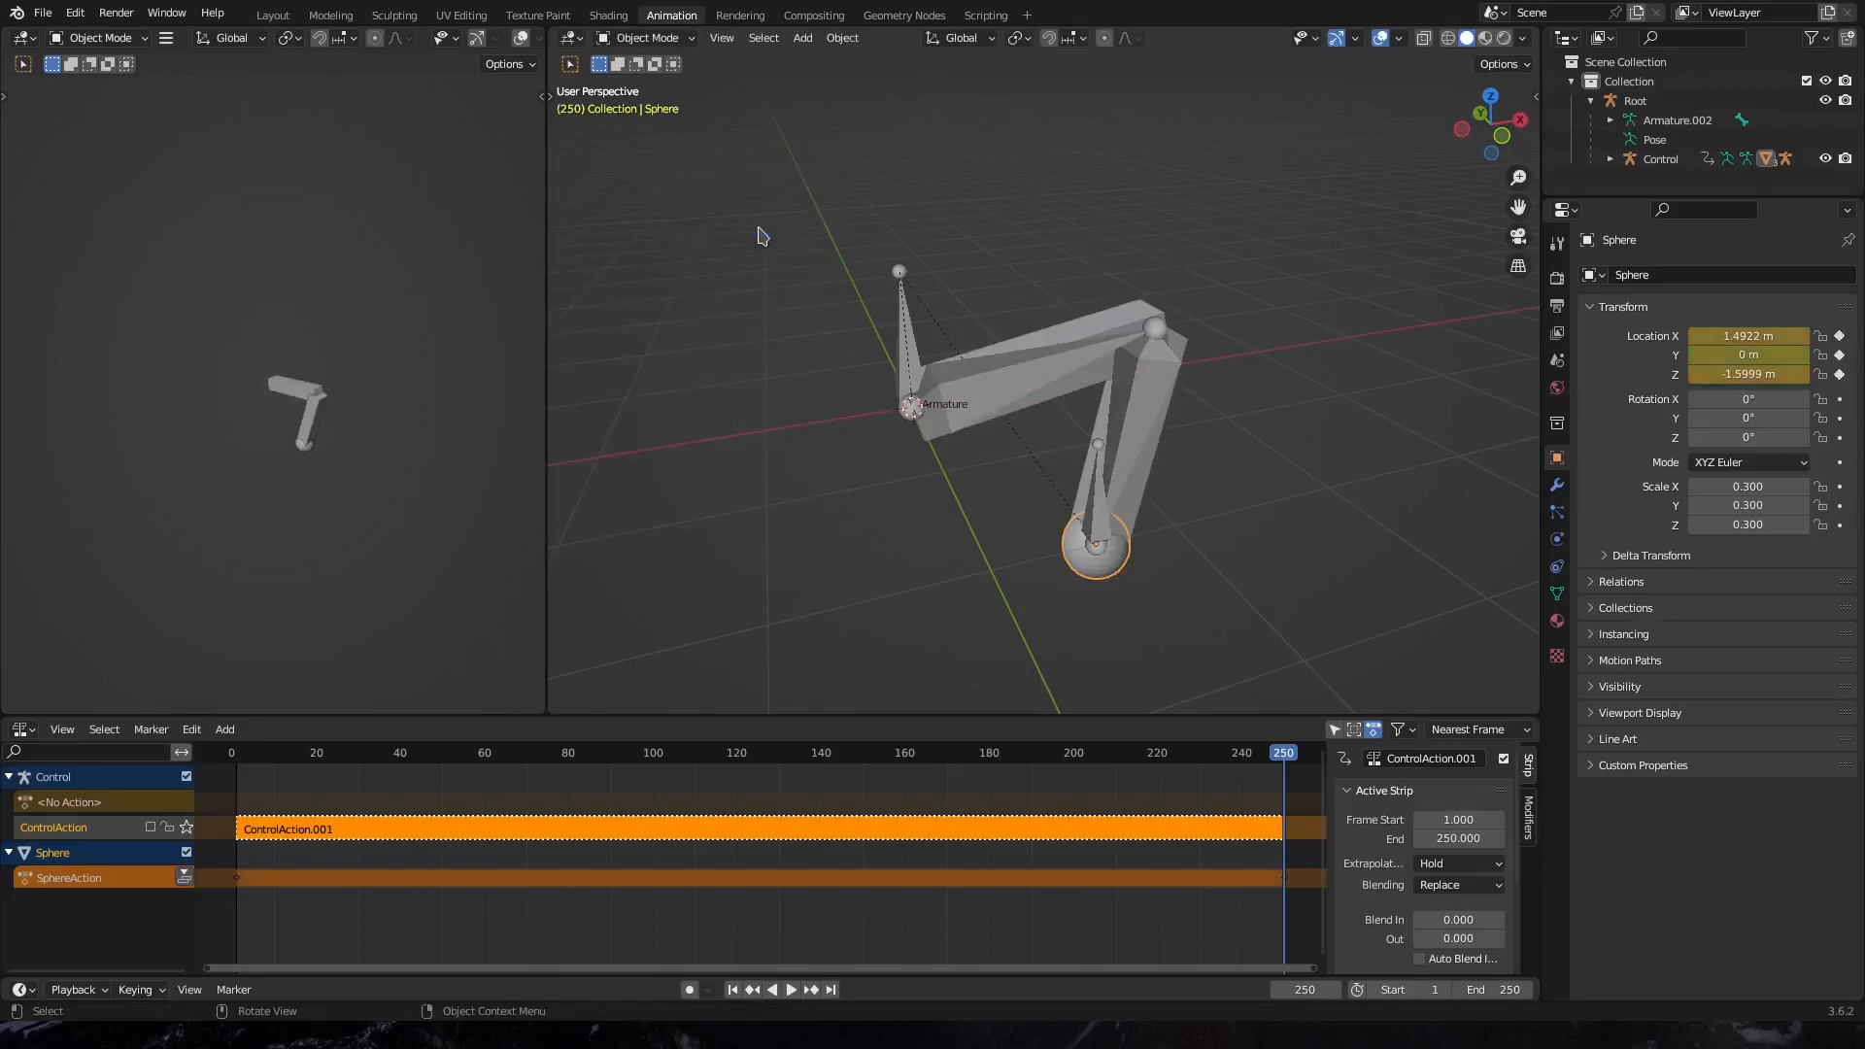
key(shift)
key(shift+Left)
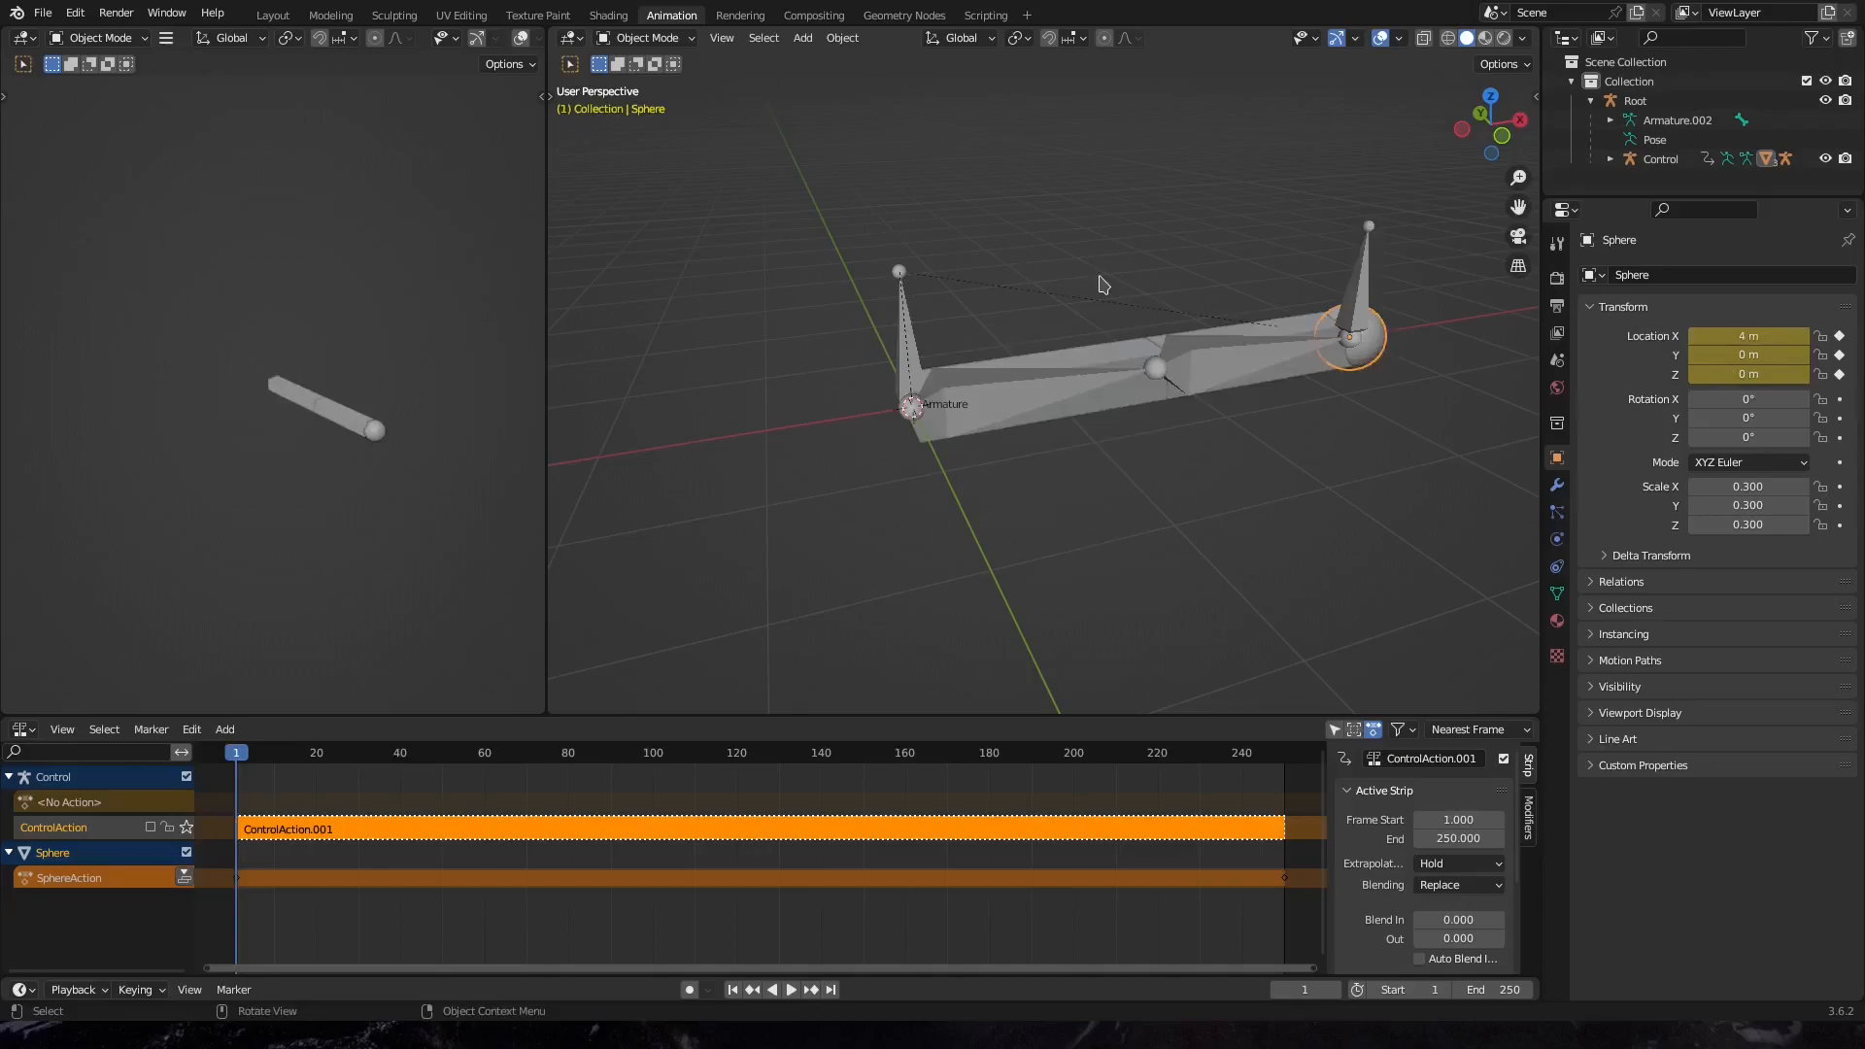
key(space)
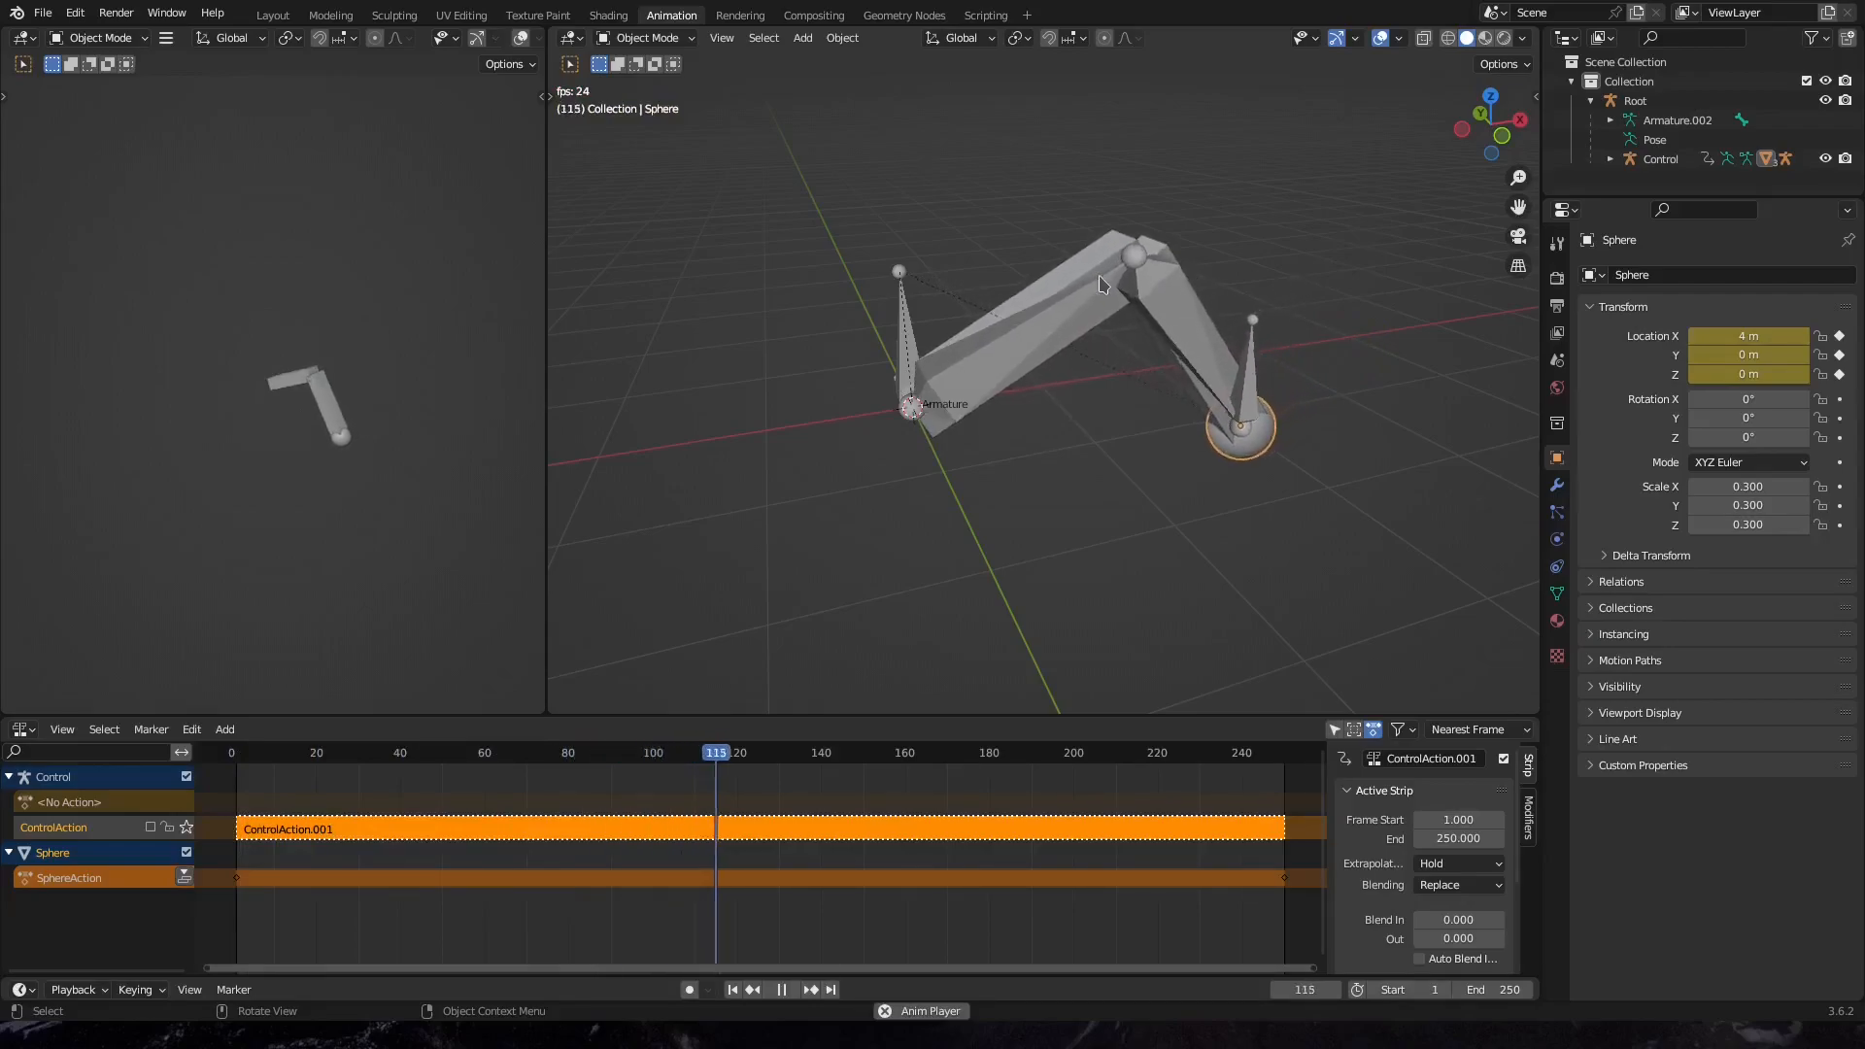
key(Escape)
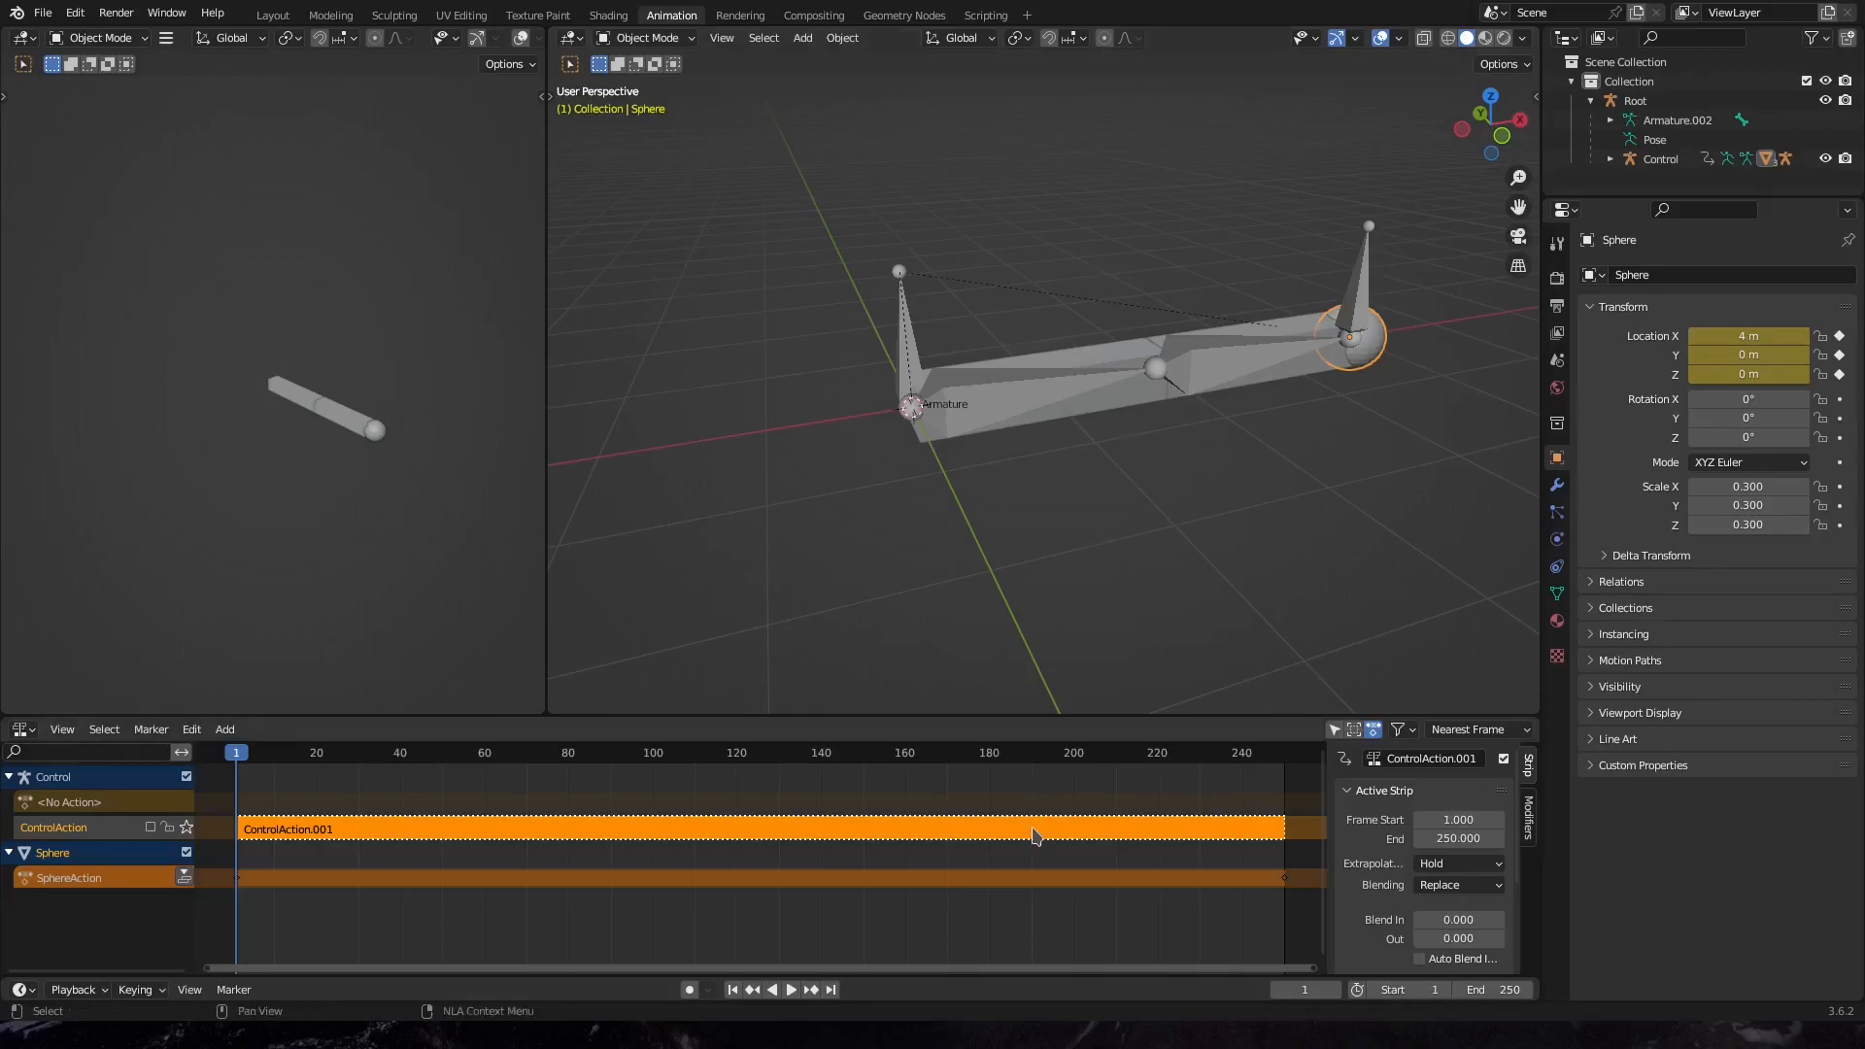
Select the Armature and the sphere, and bake their action for frames 1 to 250 with Only Selected Bones and Object bake data
click(1019, 397)
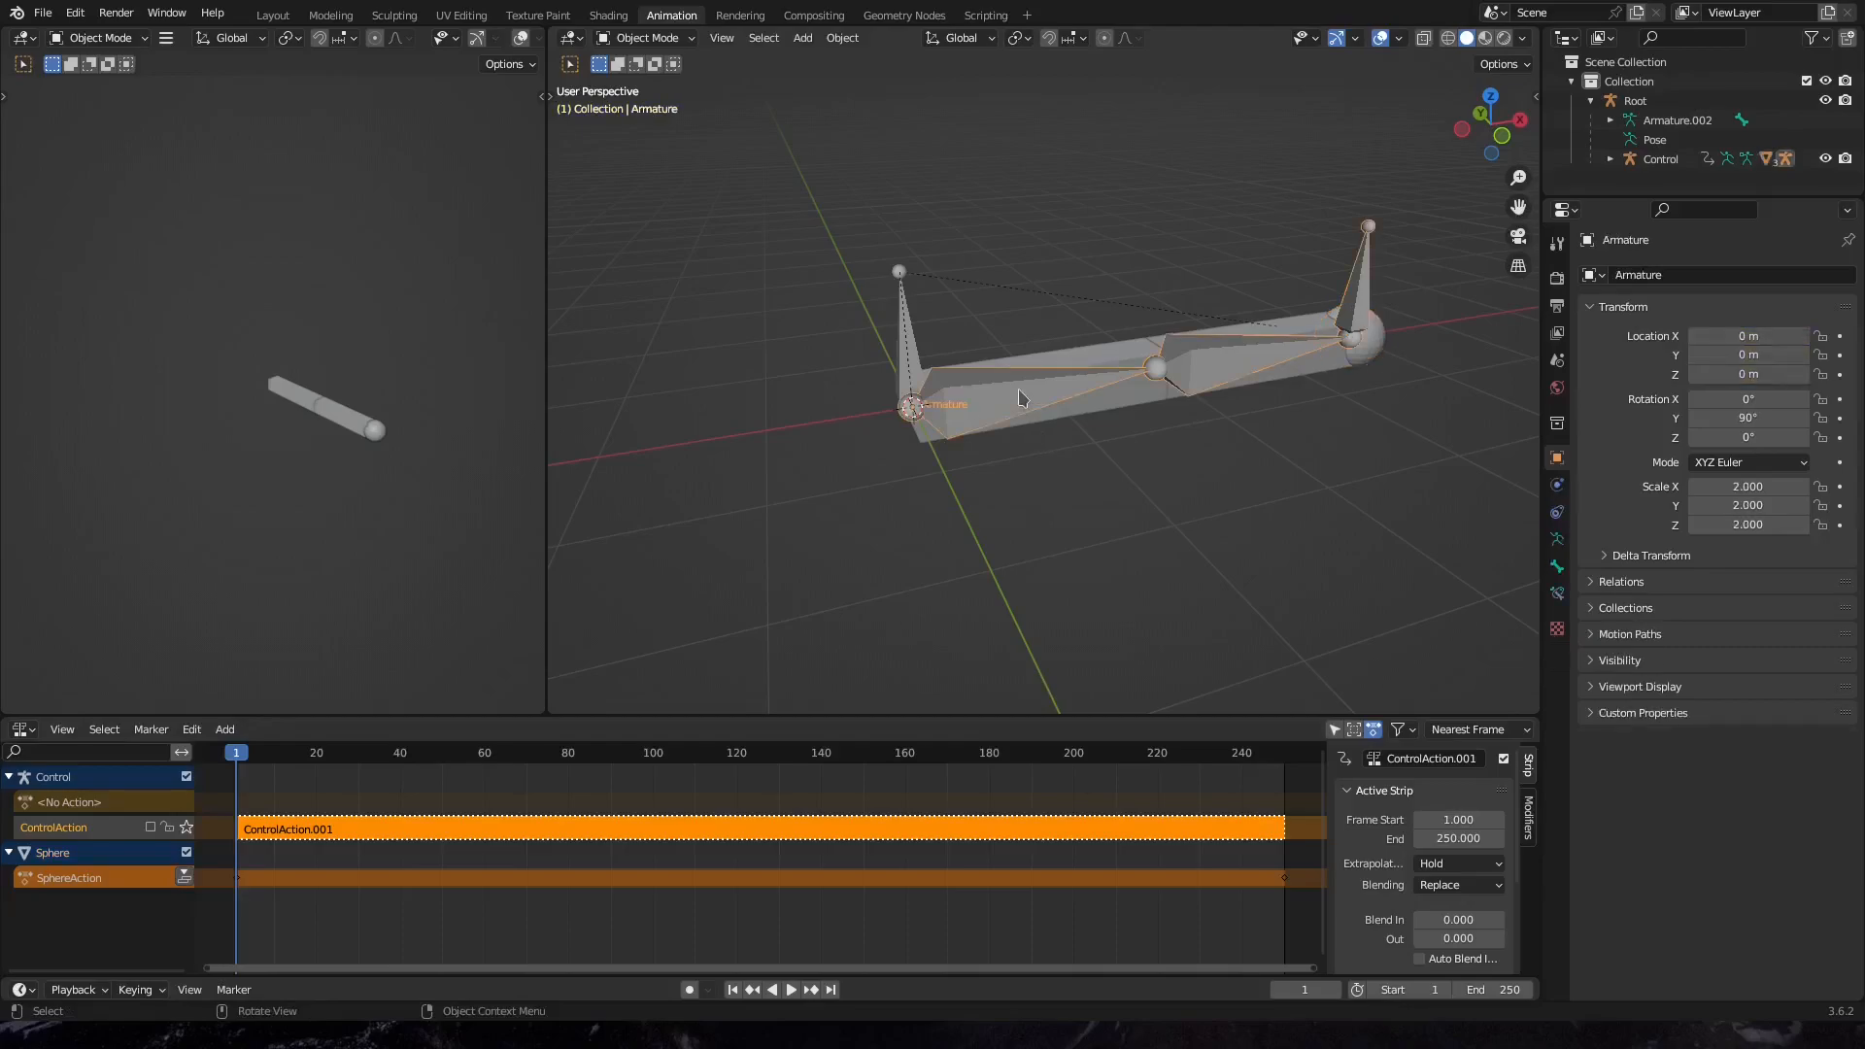
shift+click(1361, 364)
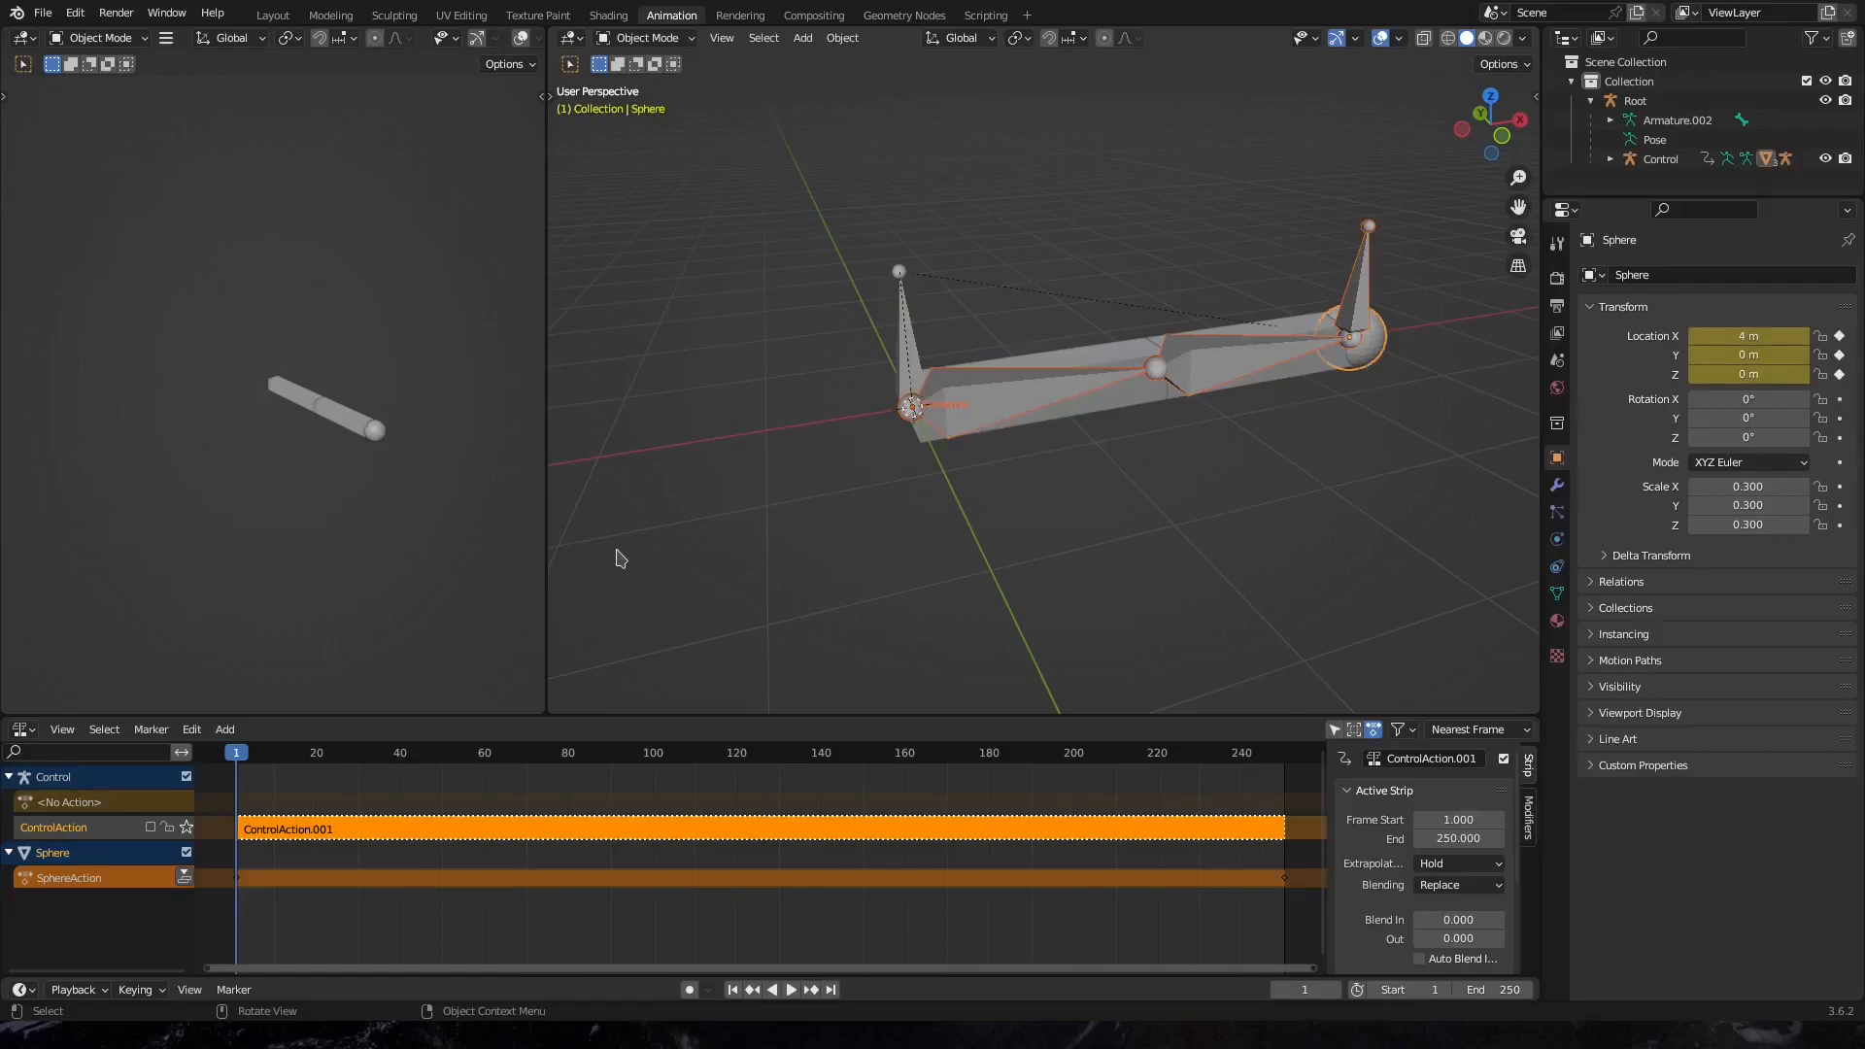
click(192, 730)
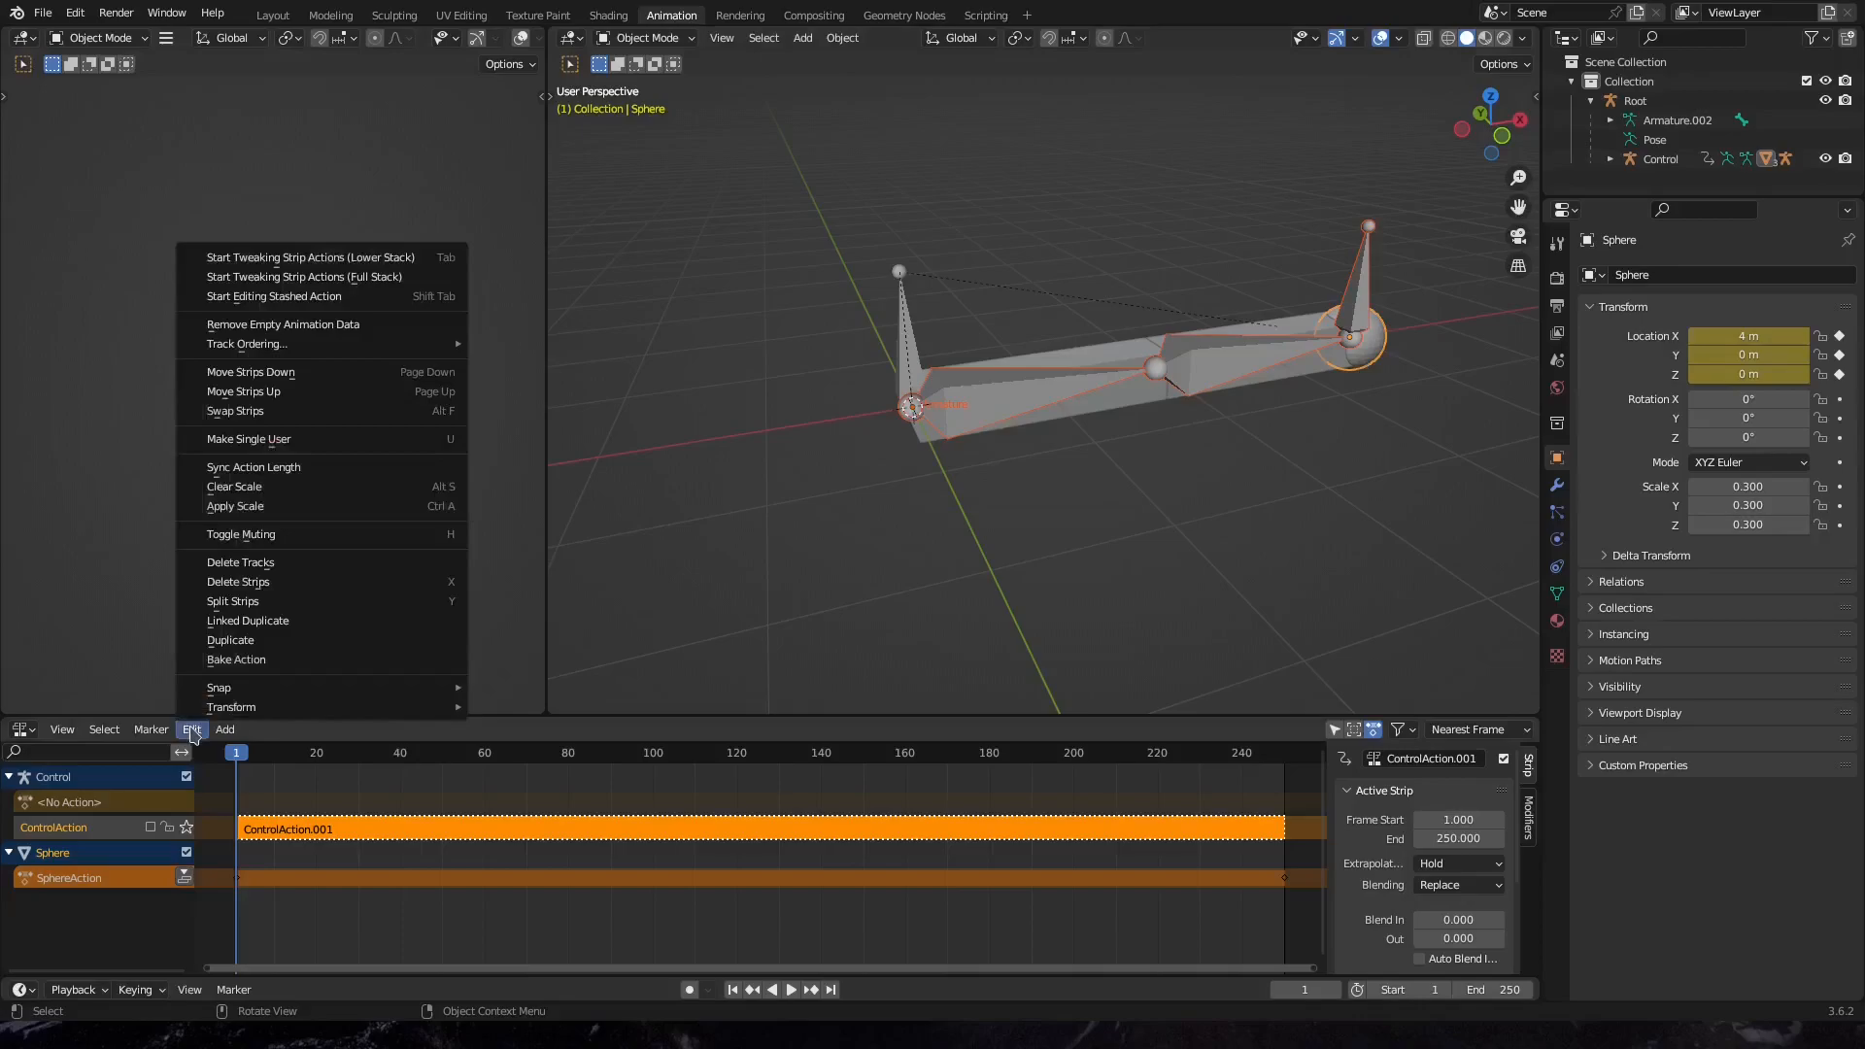
click(235, 661)
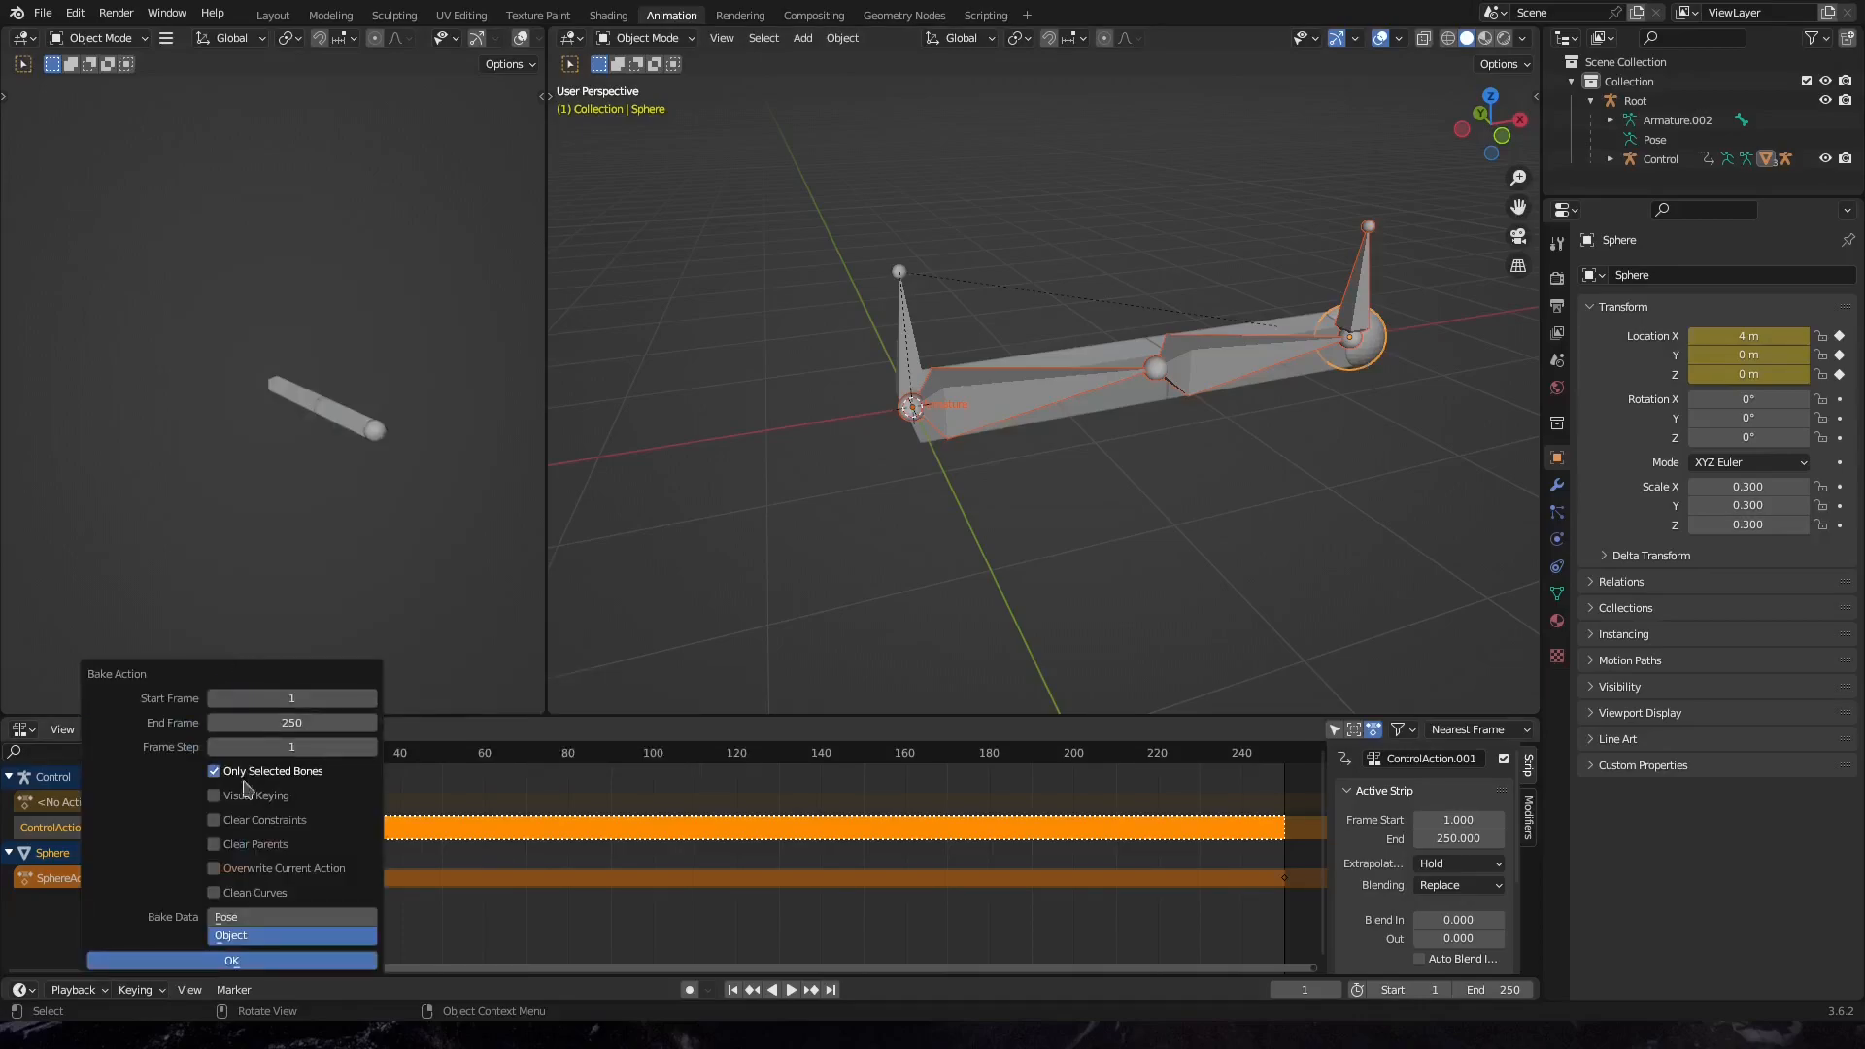
click(251, 939)
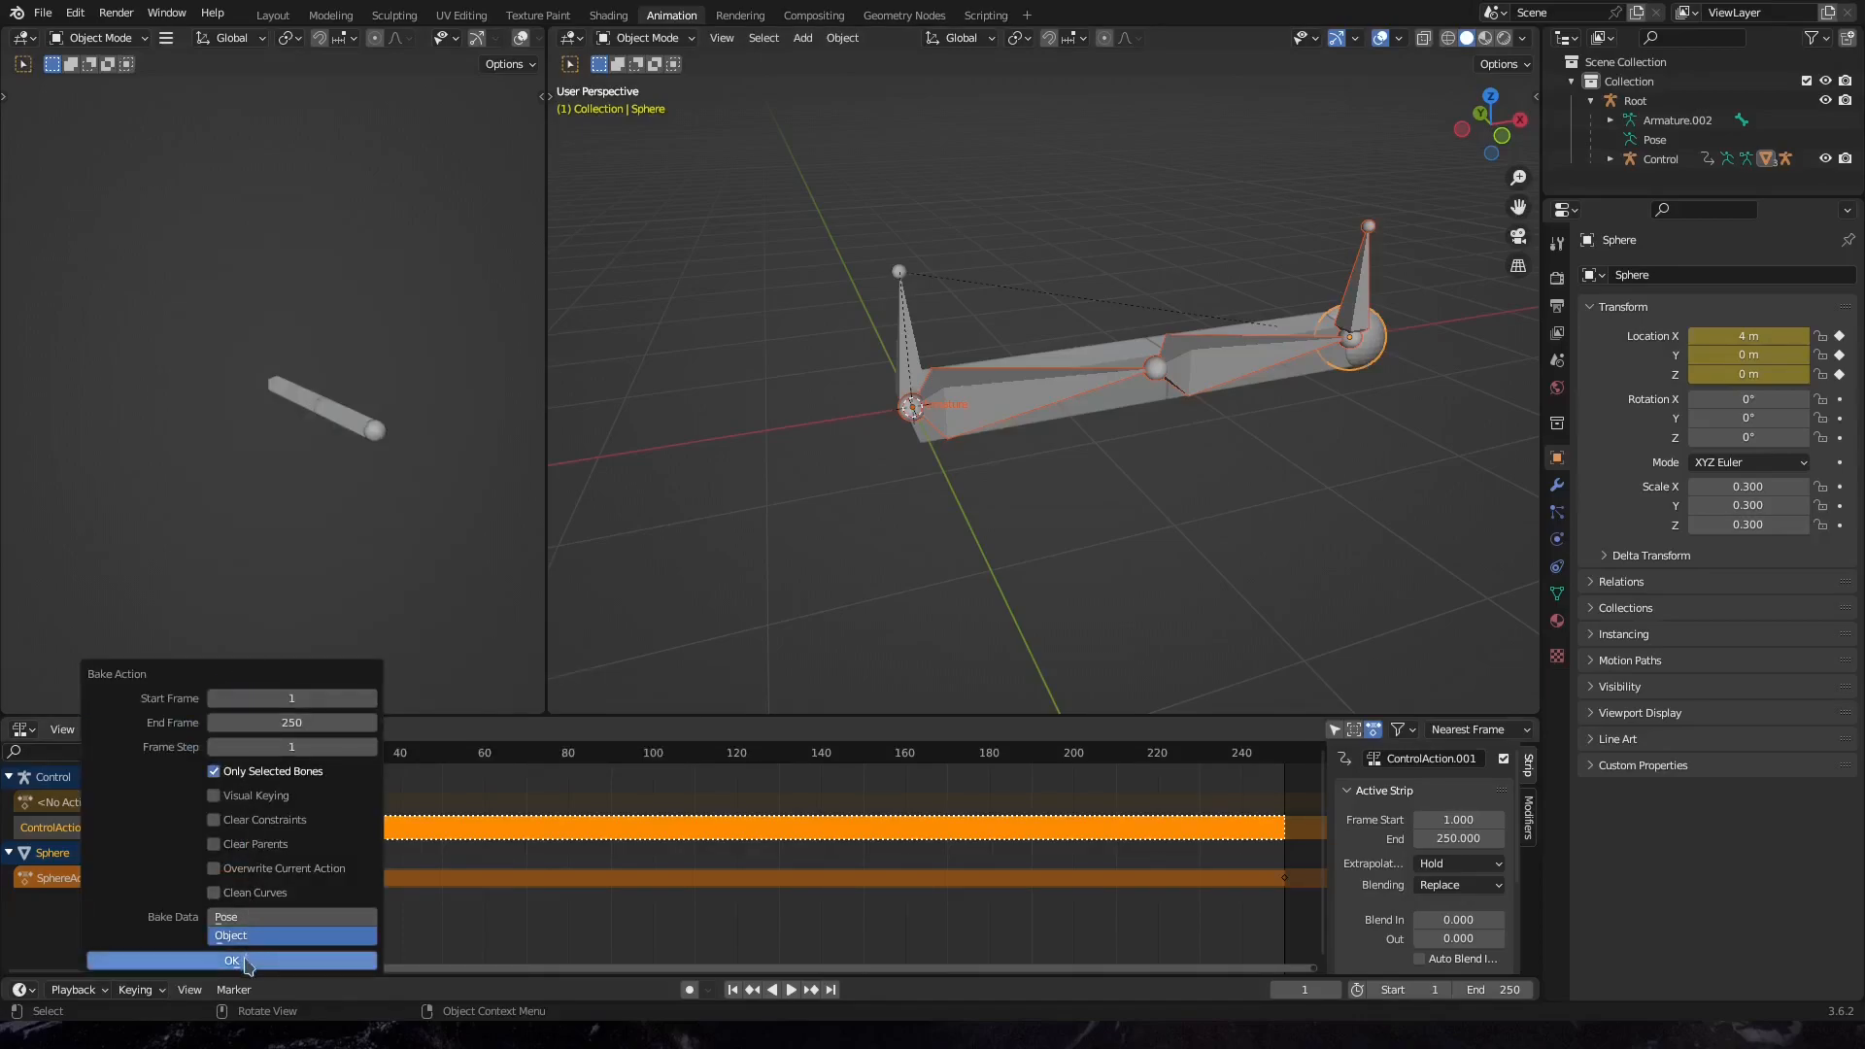
click(237, 960)
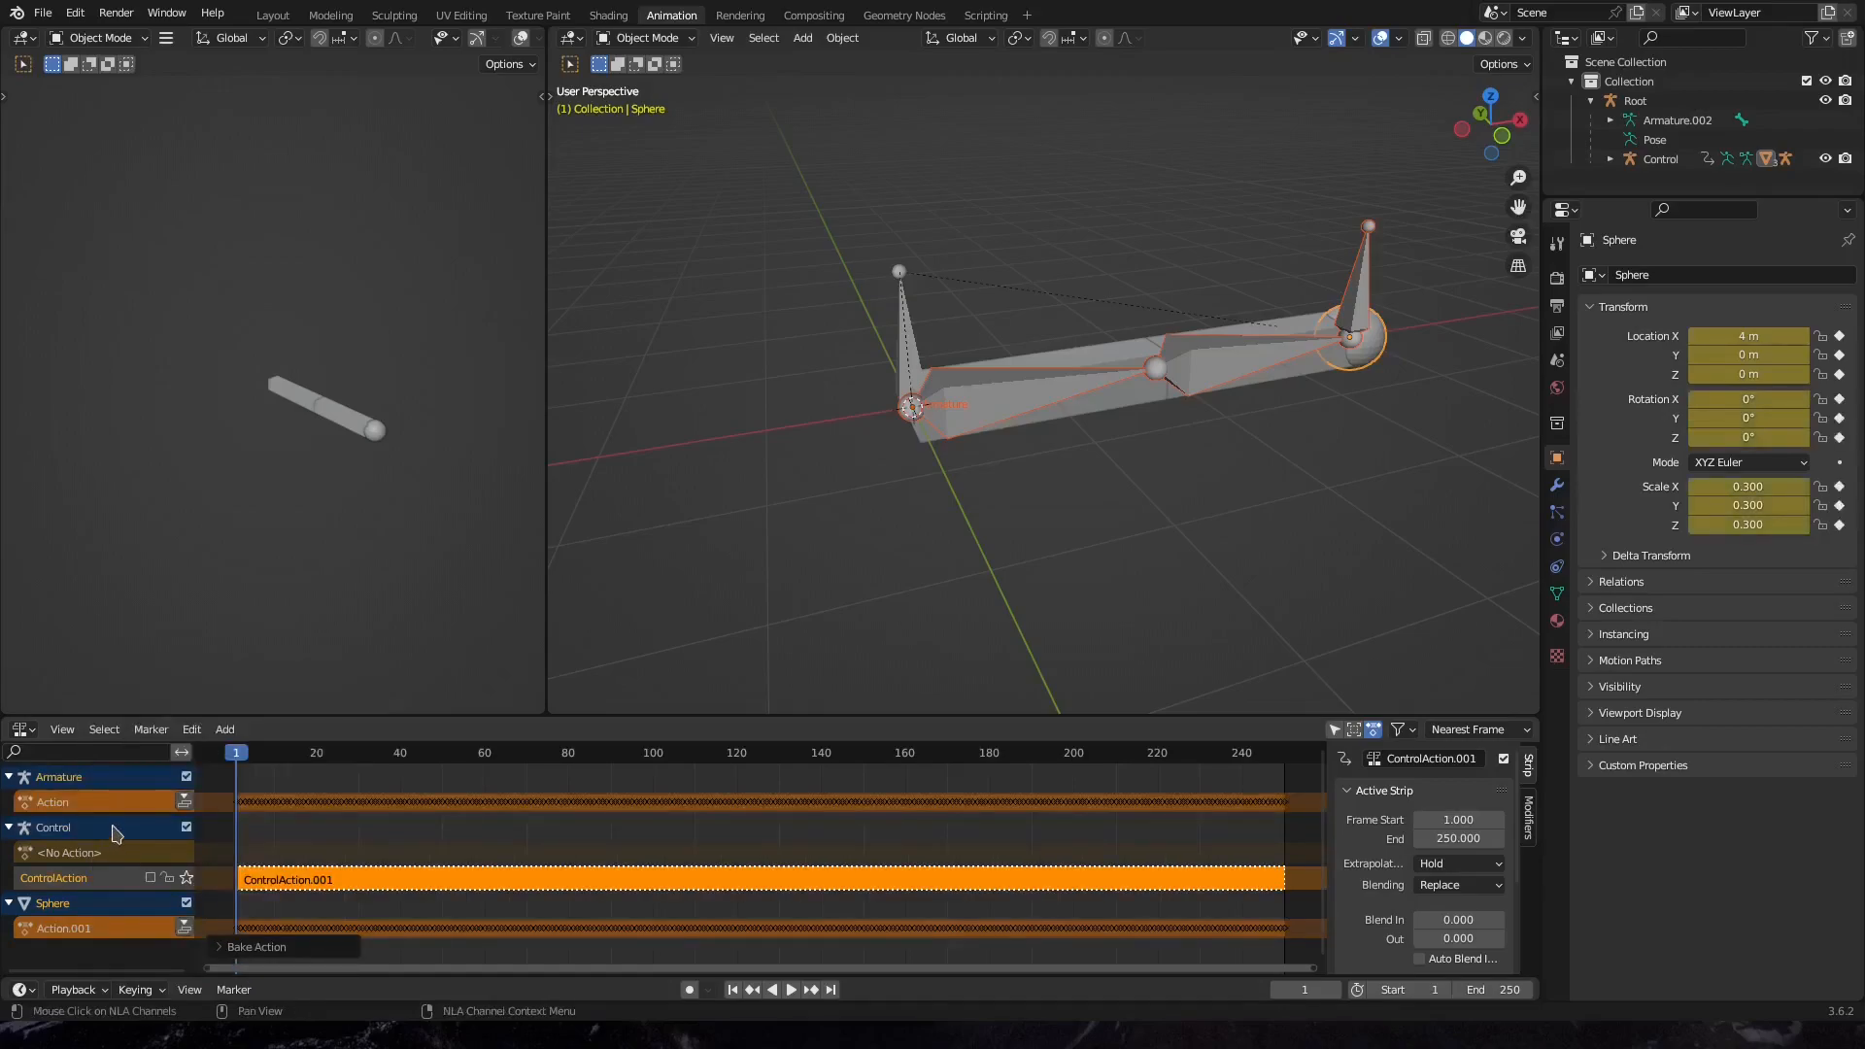
Push down the sphere's baked action into an NLA track and rename that track CubeAction
click(184, 935)
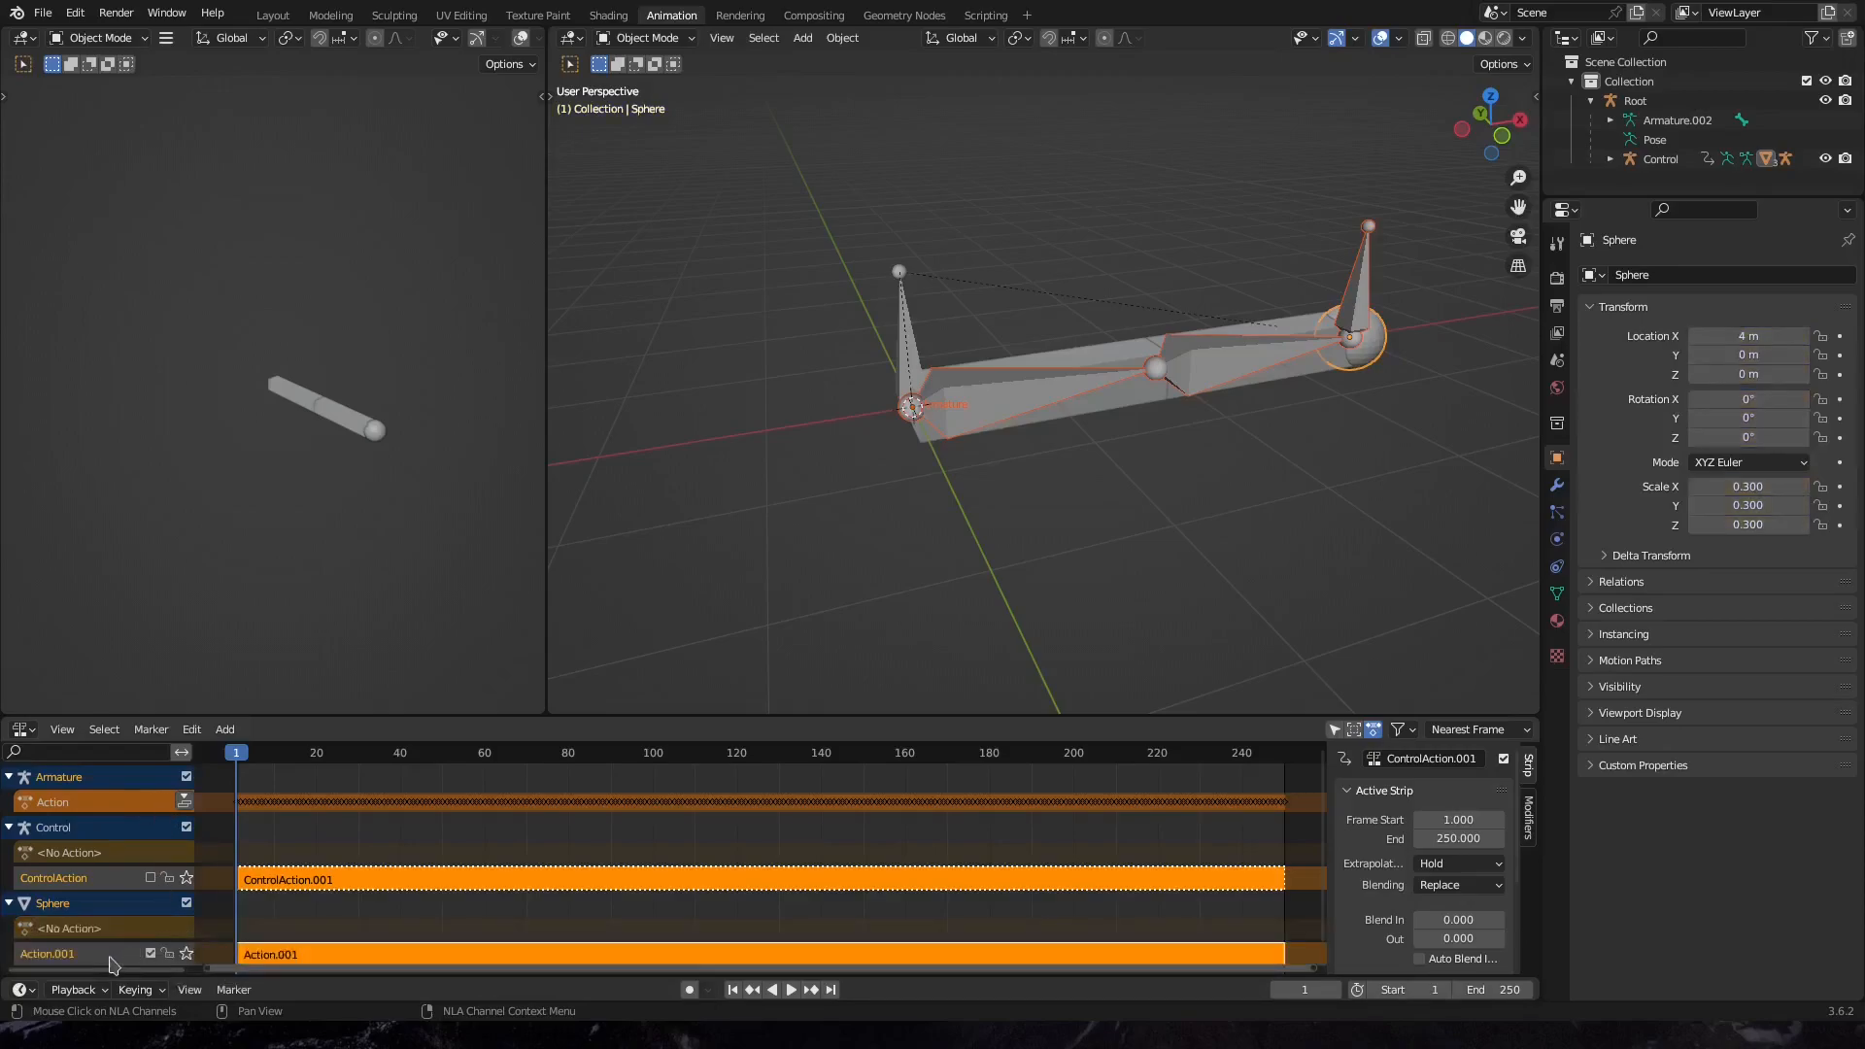
double_click(104, 956)
text(CubeAction)
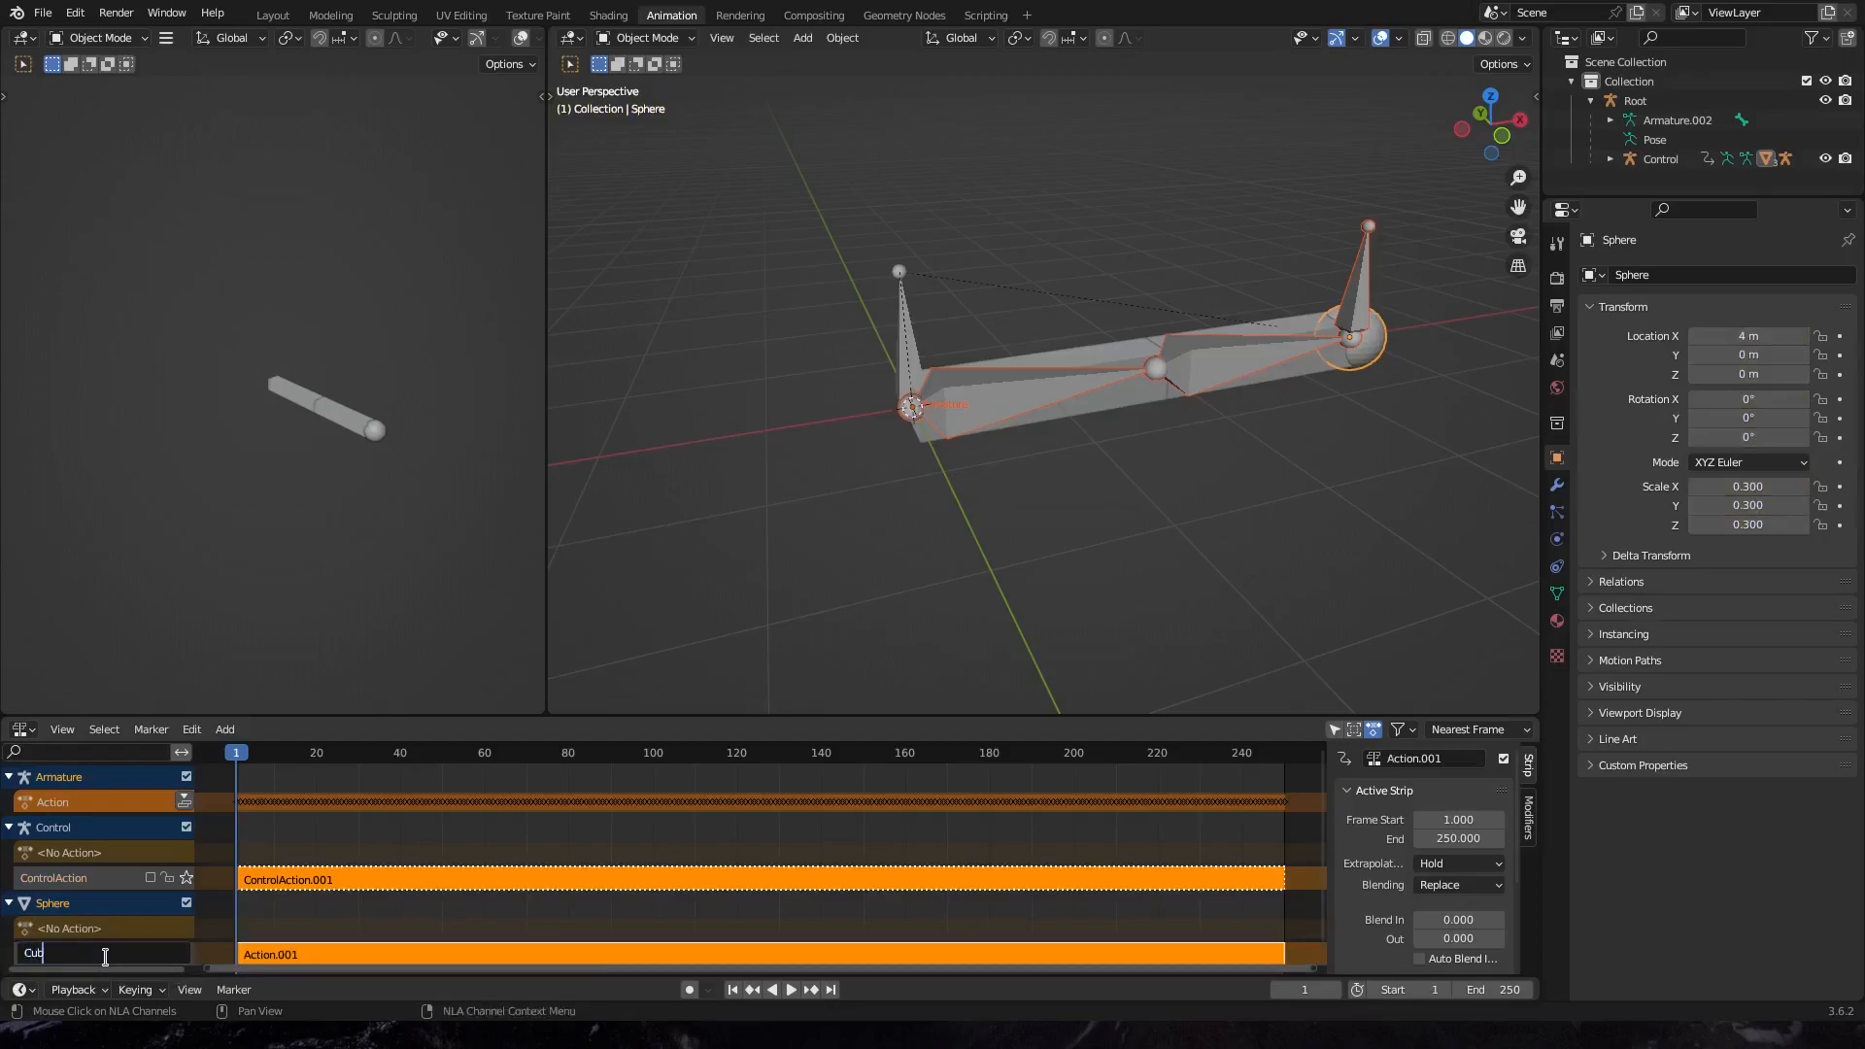
key(Return)
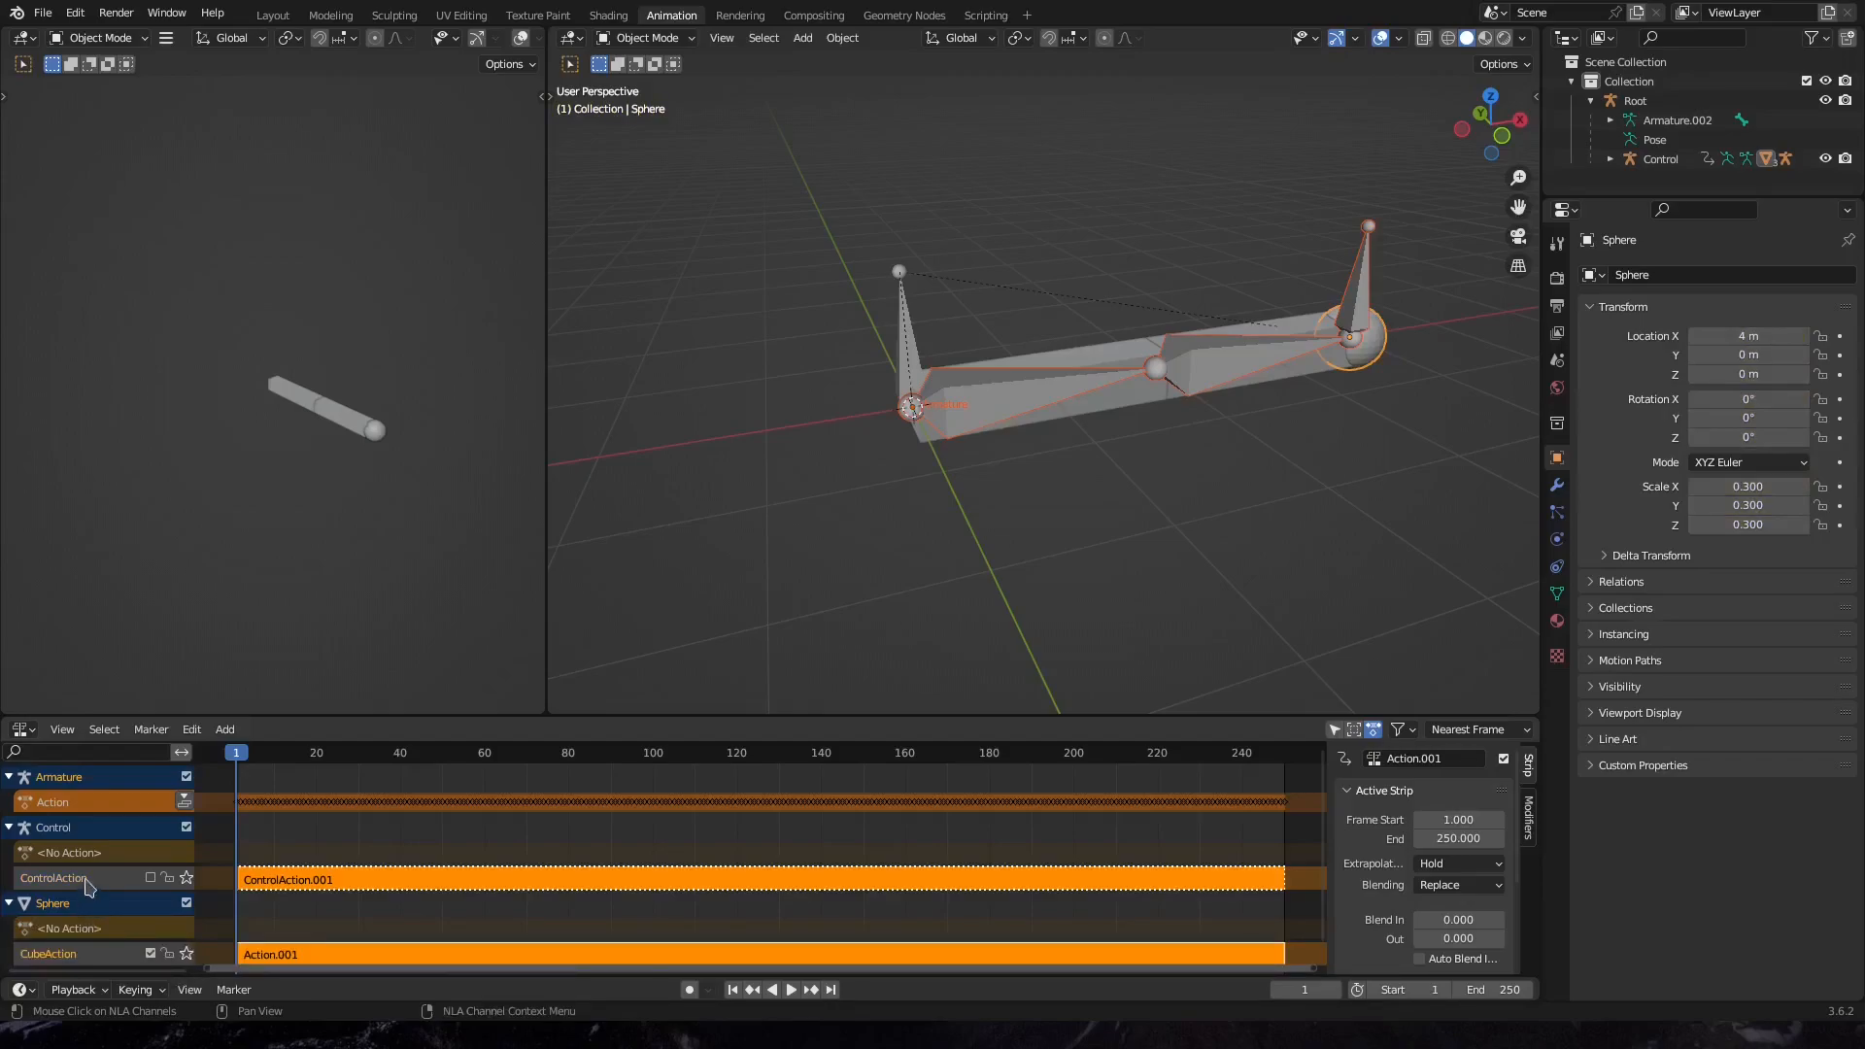
Push down the Armature's baked action into an NLA track and rename that track CubeAction as well
click(185, 802)
double_click(107, 835)
text(C)
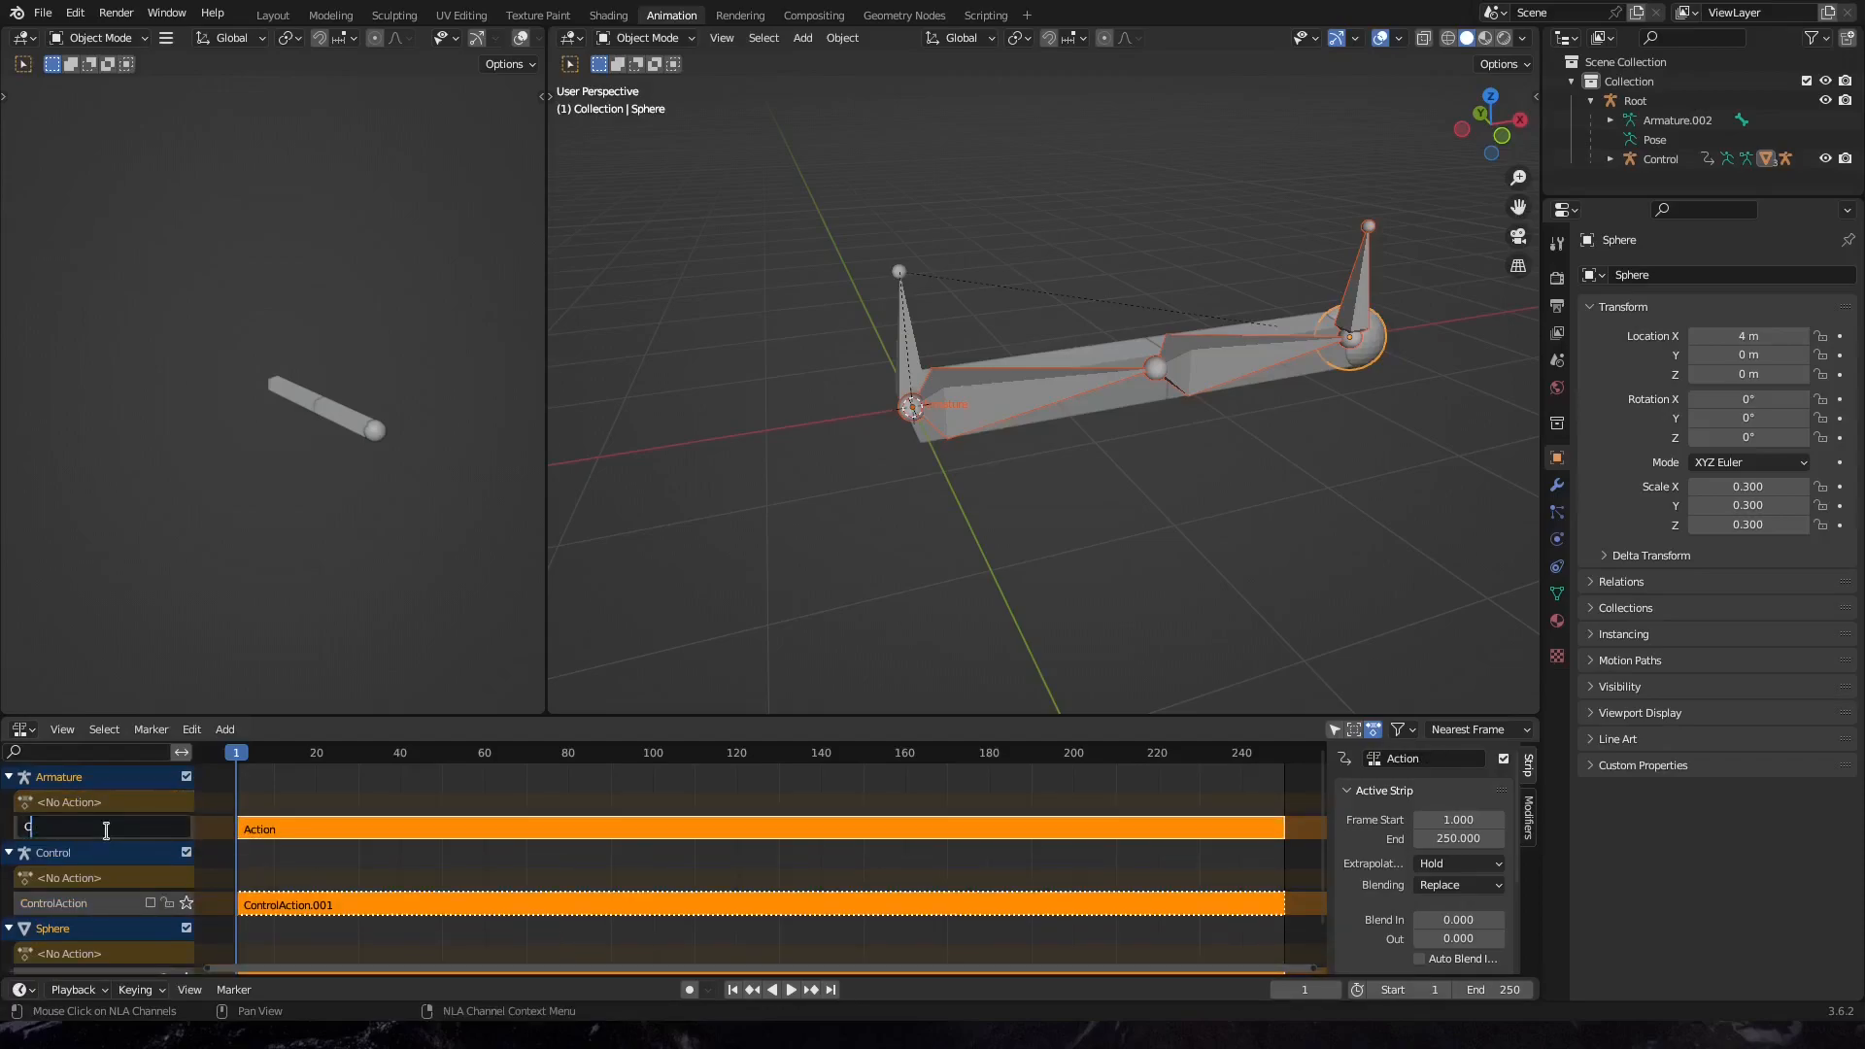
text(ubeAction)
key(Return)
scroll(87, 843, down, 1)
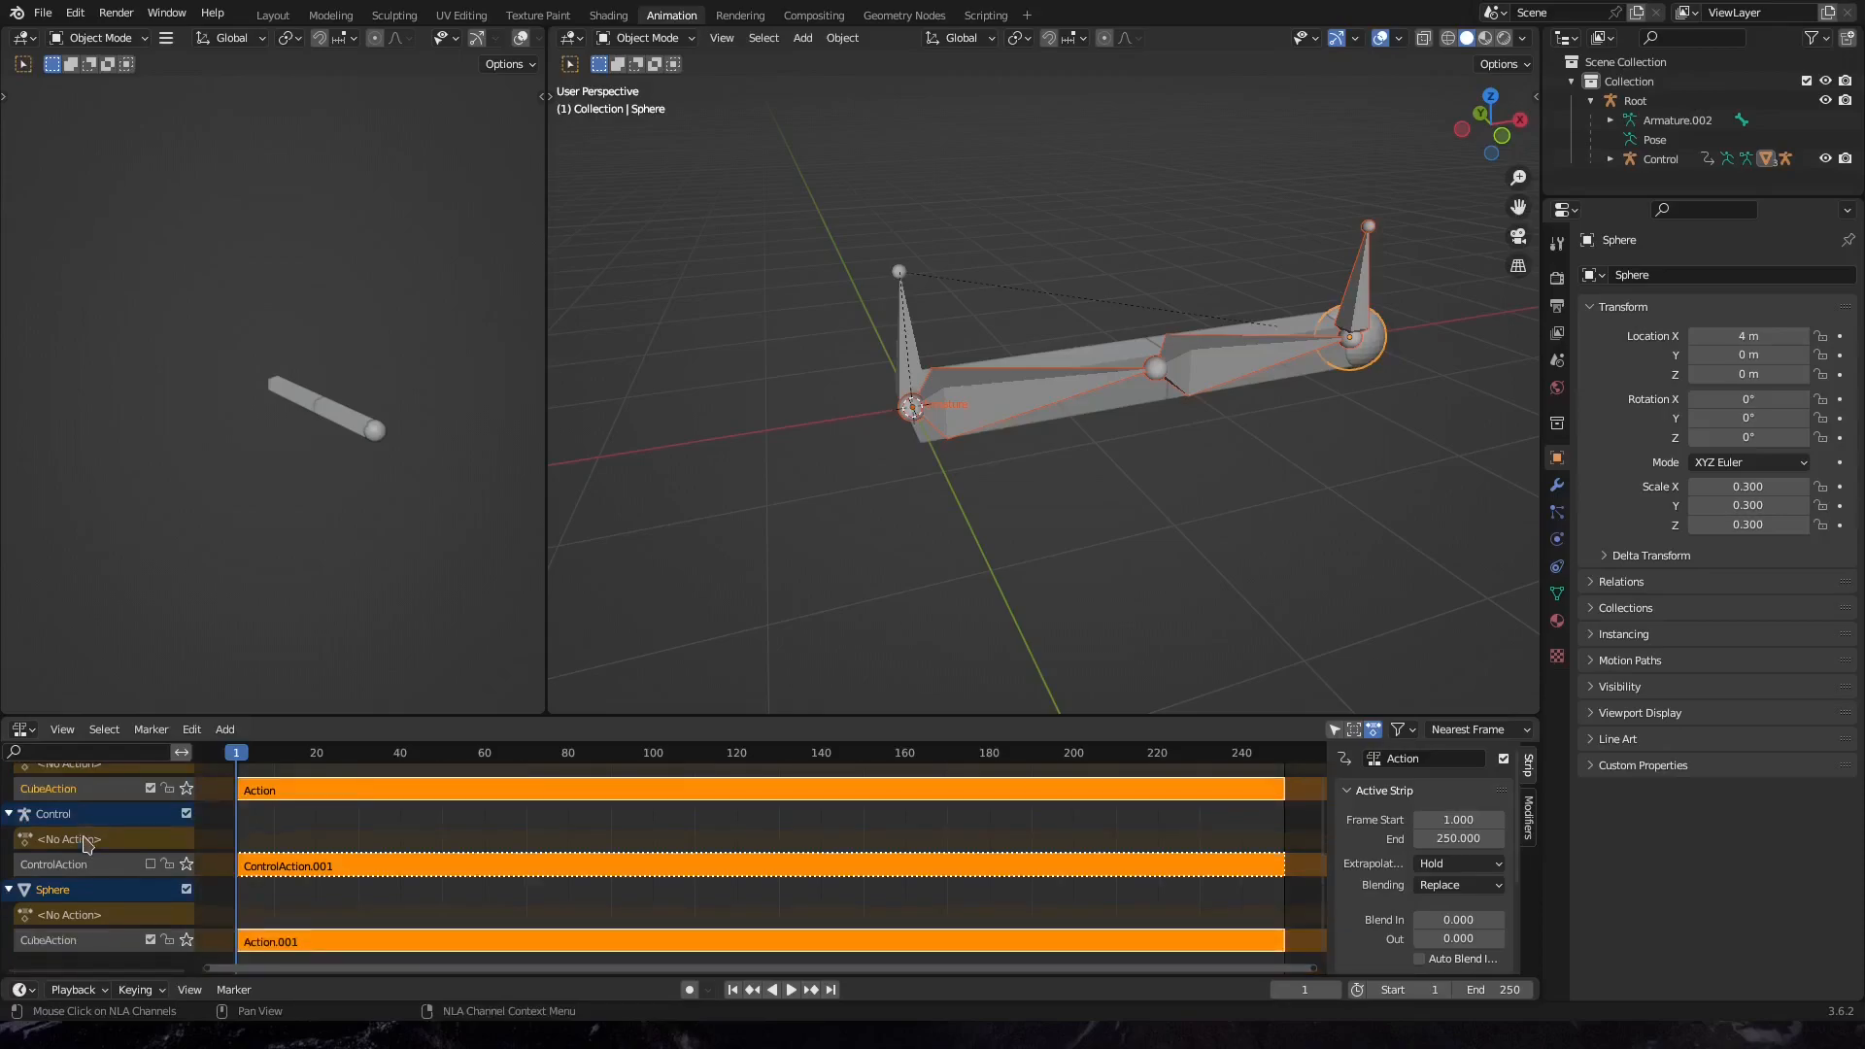
scroll(87, 843, up, 1)
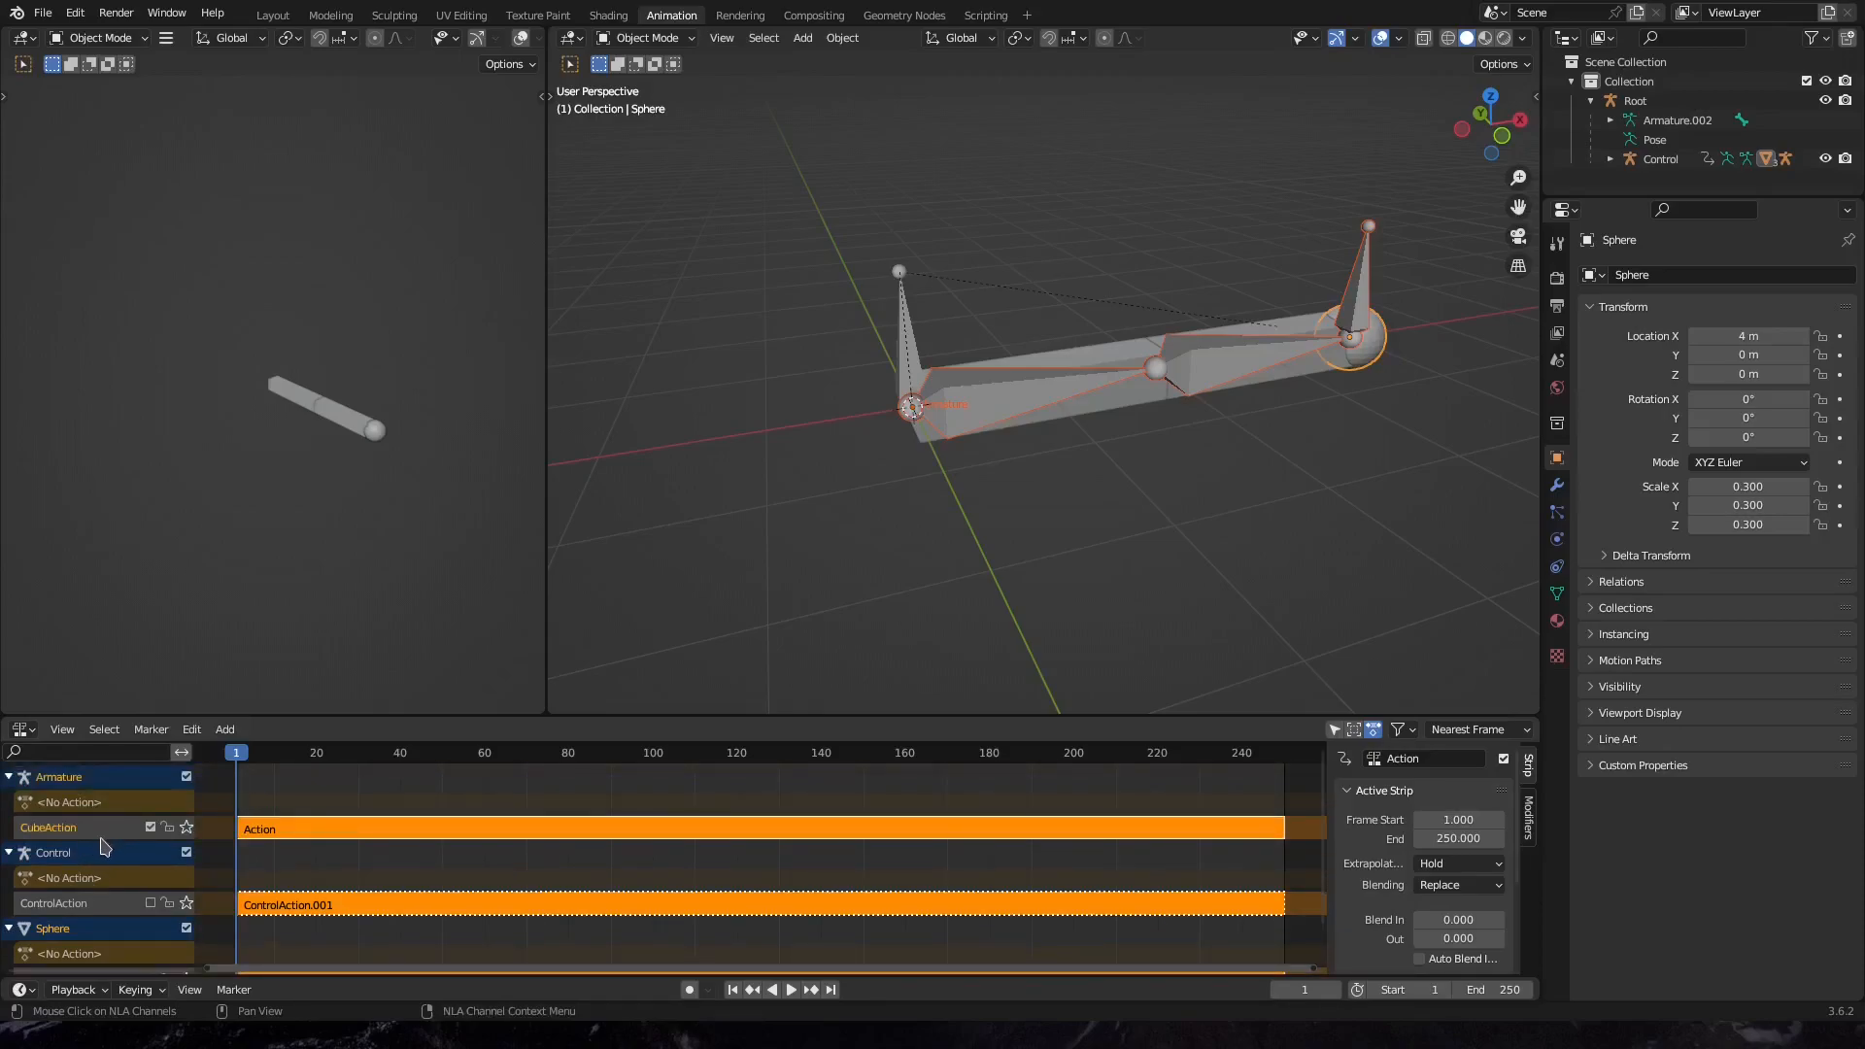
Preview the CubeAction animation, return to frame 1, and save the file
scroll(104, 846, down, 1)
key(space)
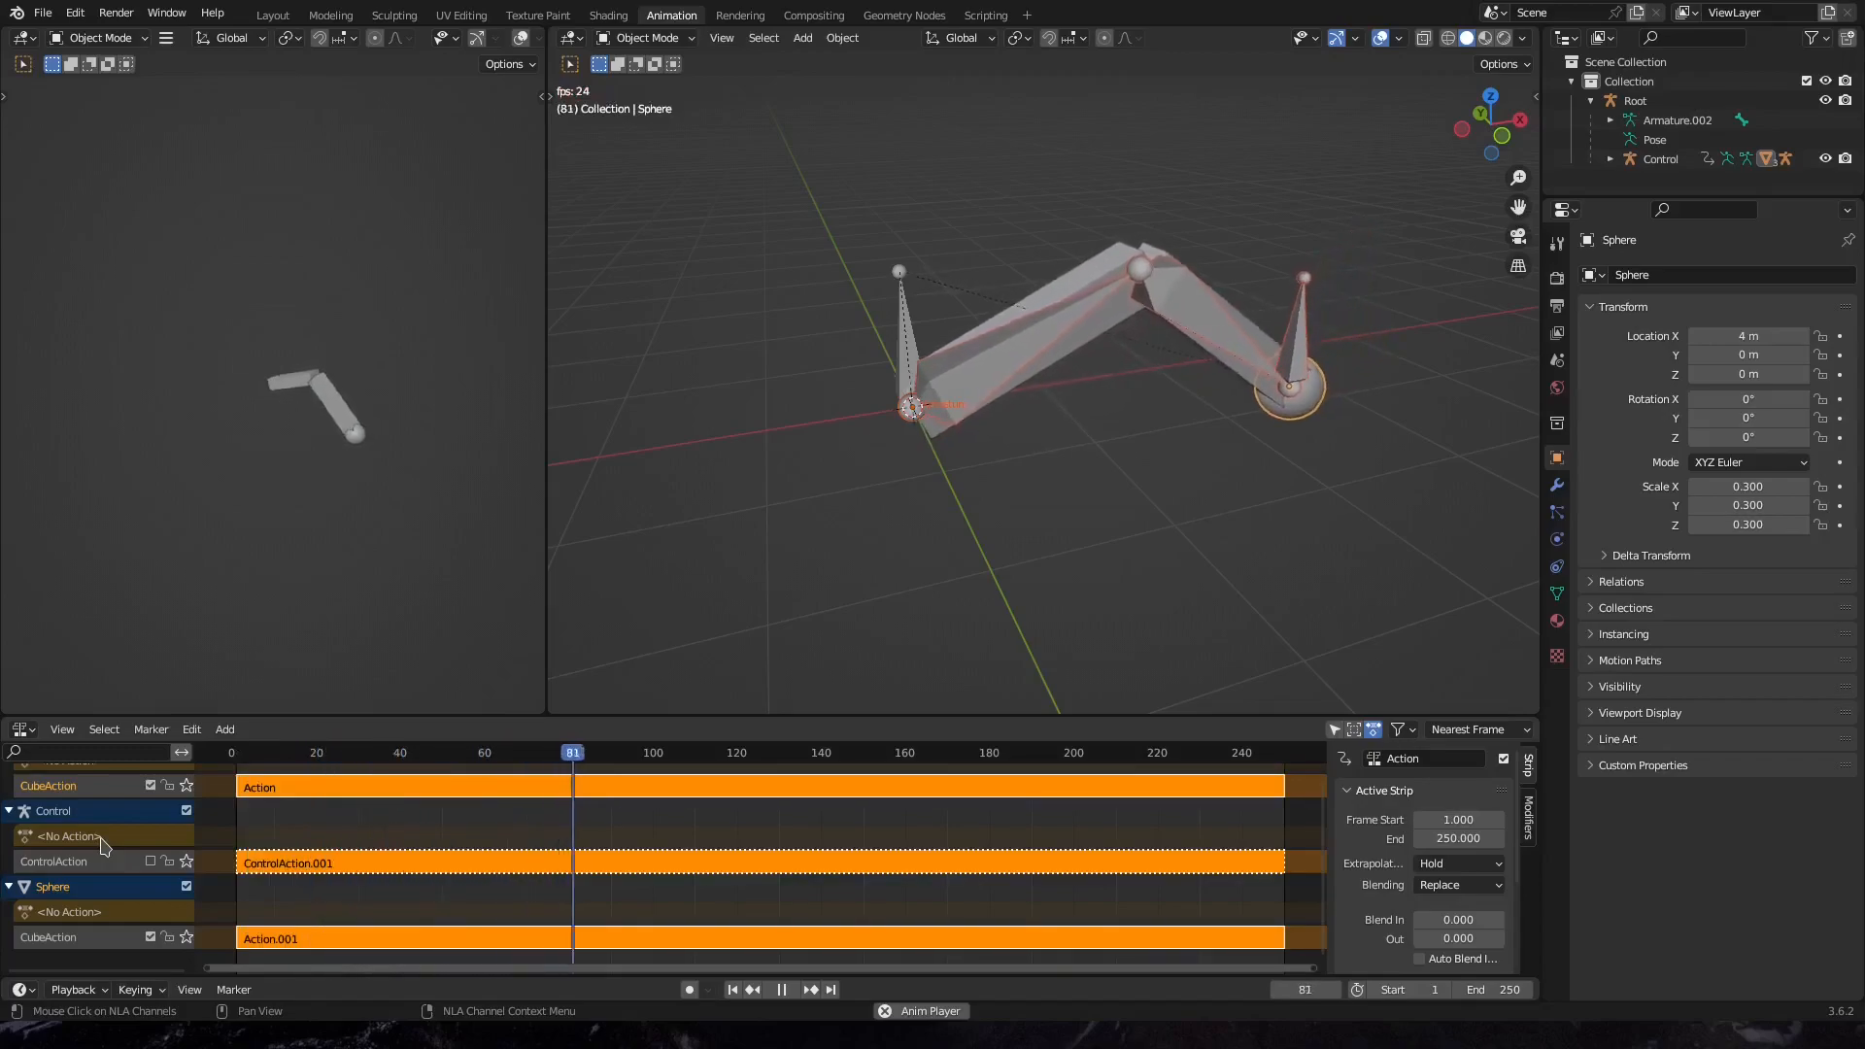
key(space)
key(shift+Left)
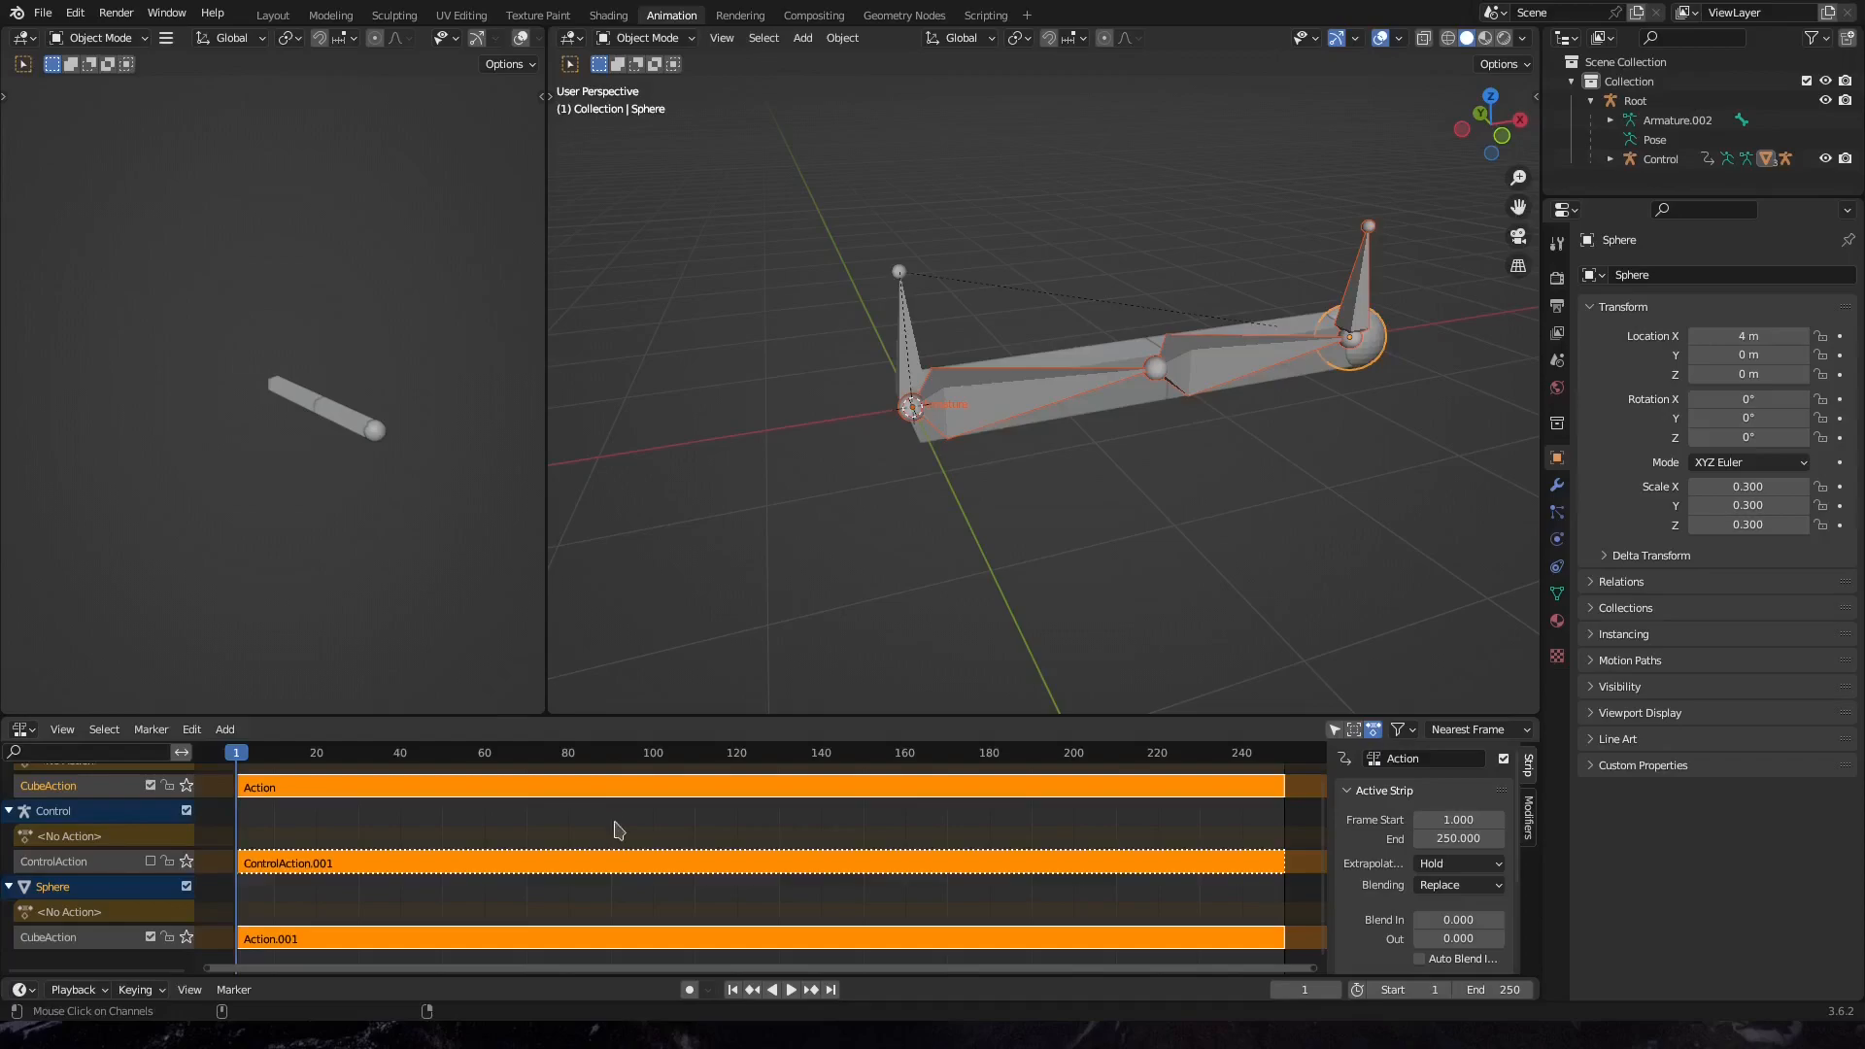
key(ctrl+s)
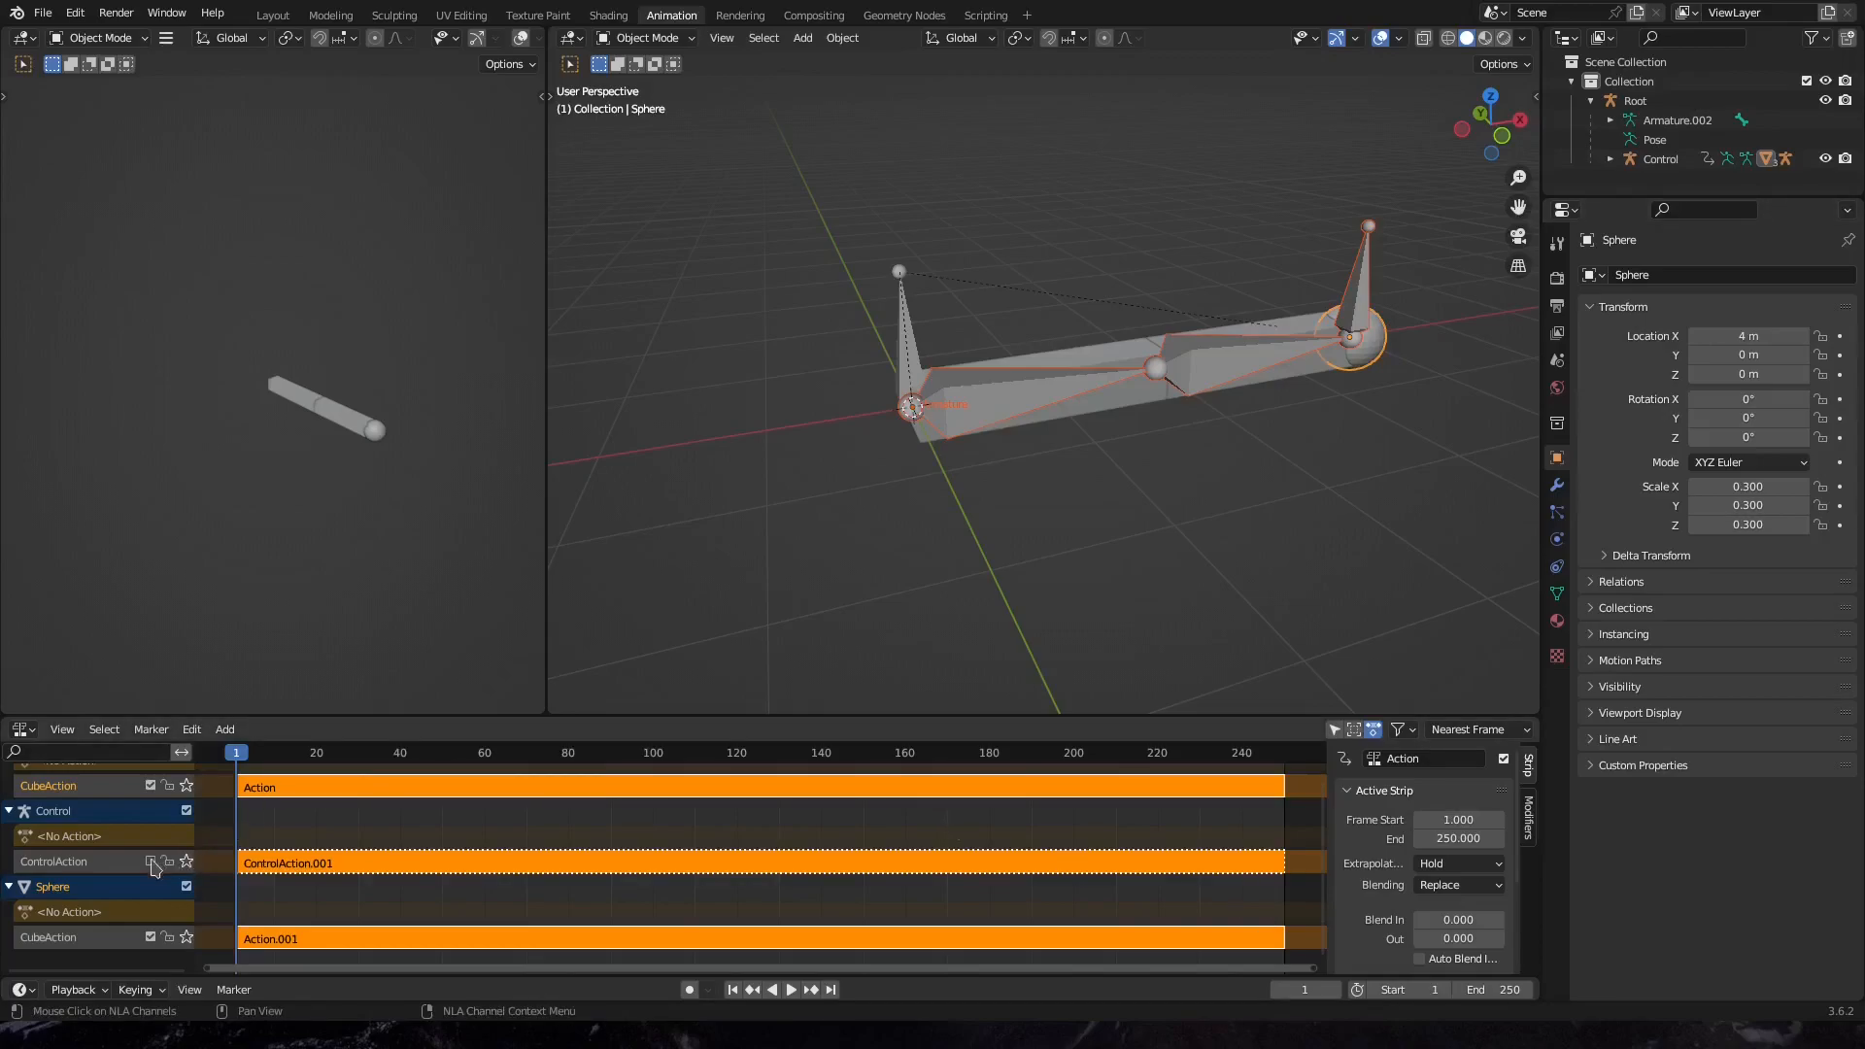
Enable the ControlAction track, preview all the actions playing together, and return to frame 1
key(space)
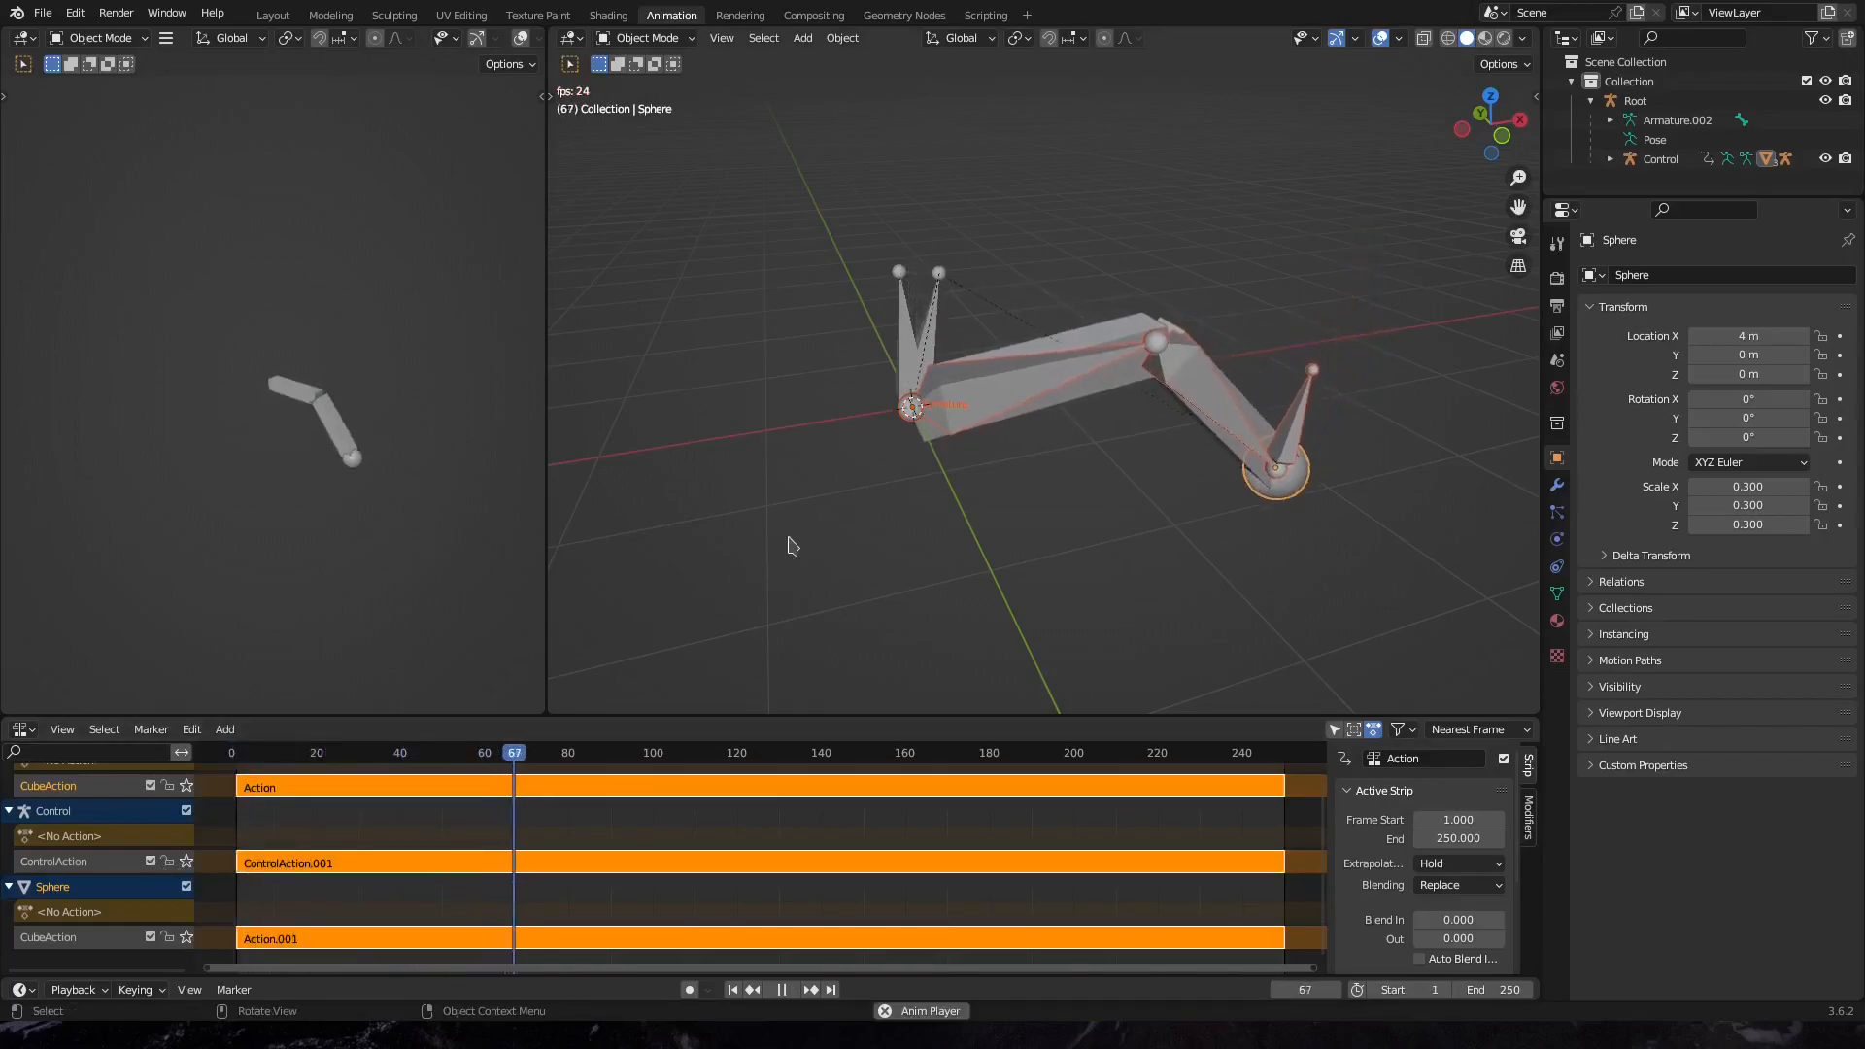
key(space)
key(shift+Left)
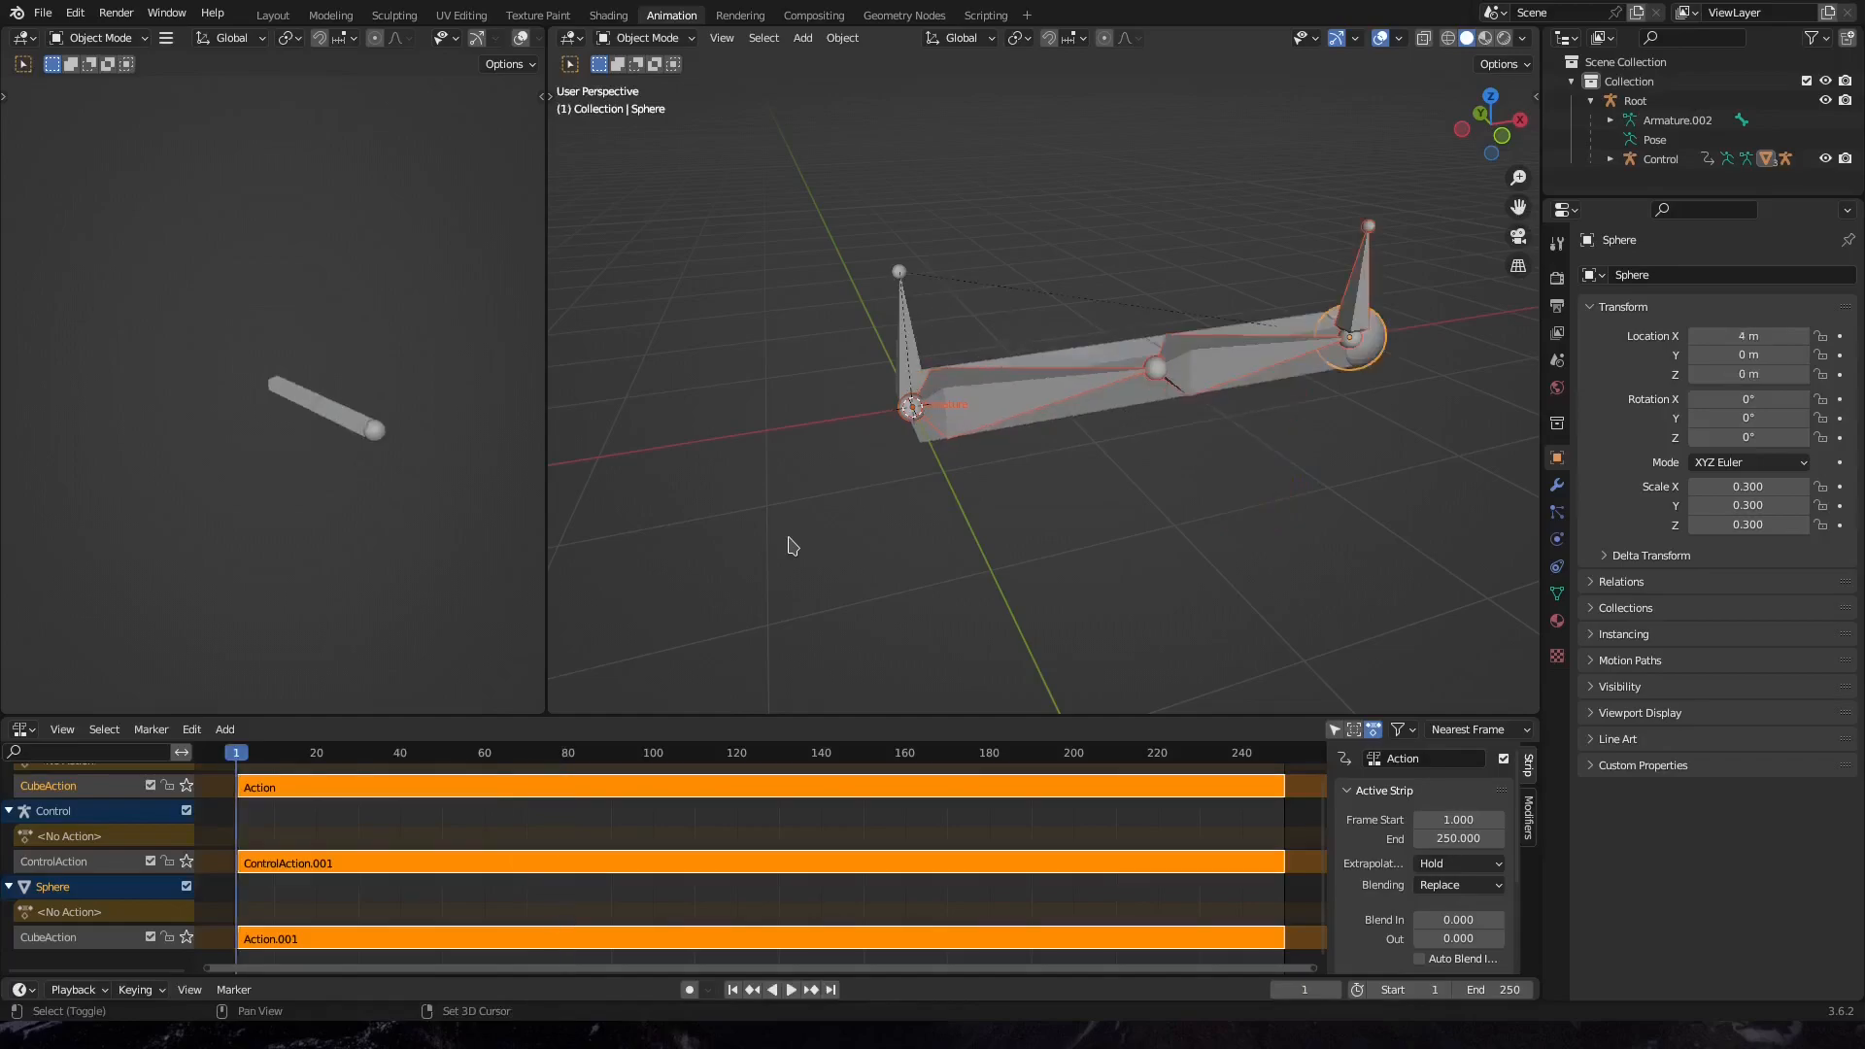
Export the scene with animations as glTF Embedded to test.gltf in the sfsim25/etc folder, and save the Blender file
click(43, 12)
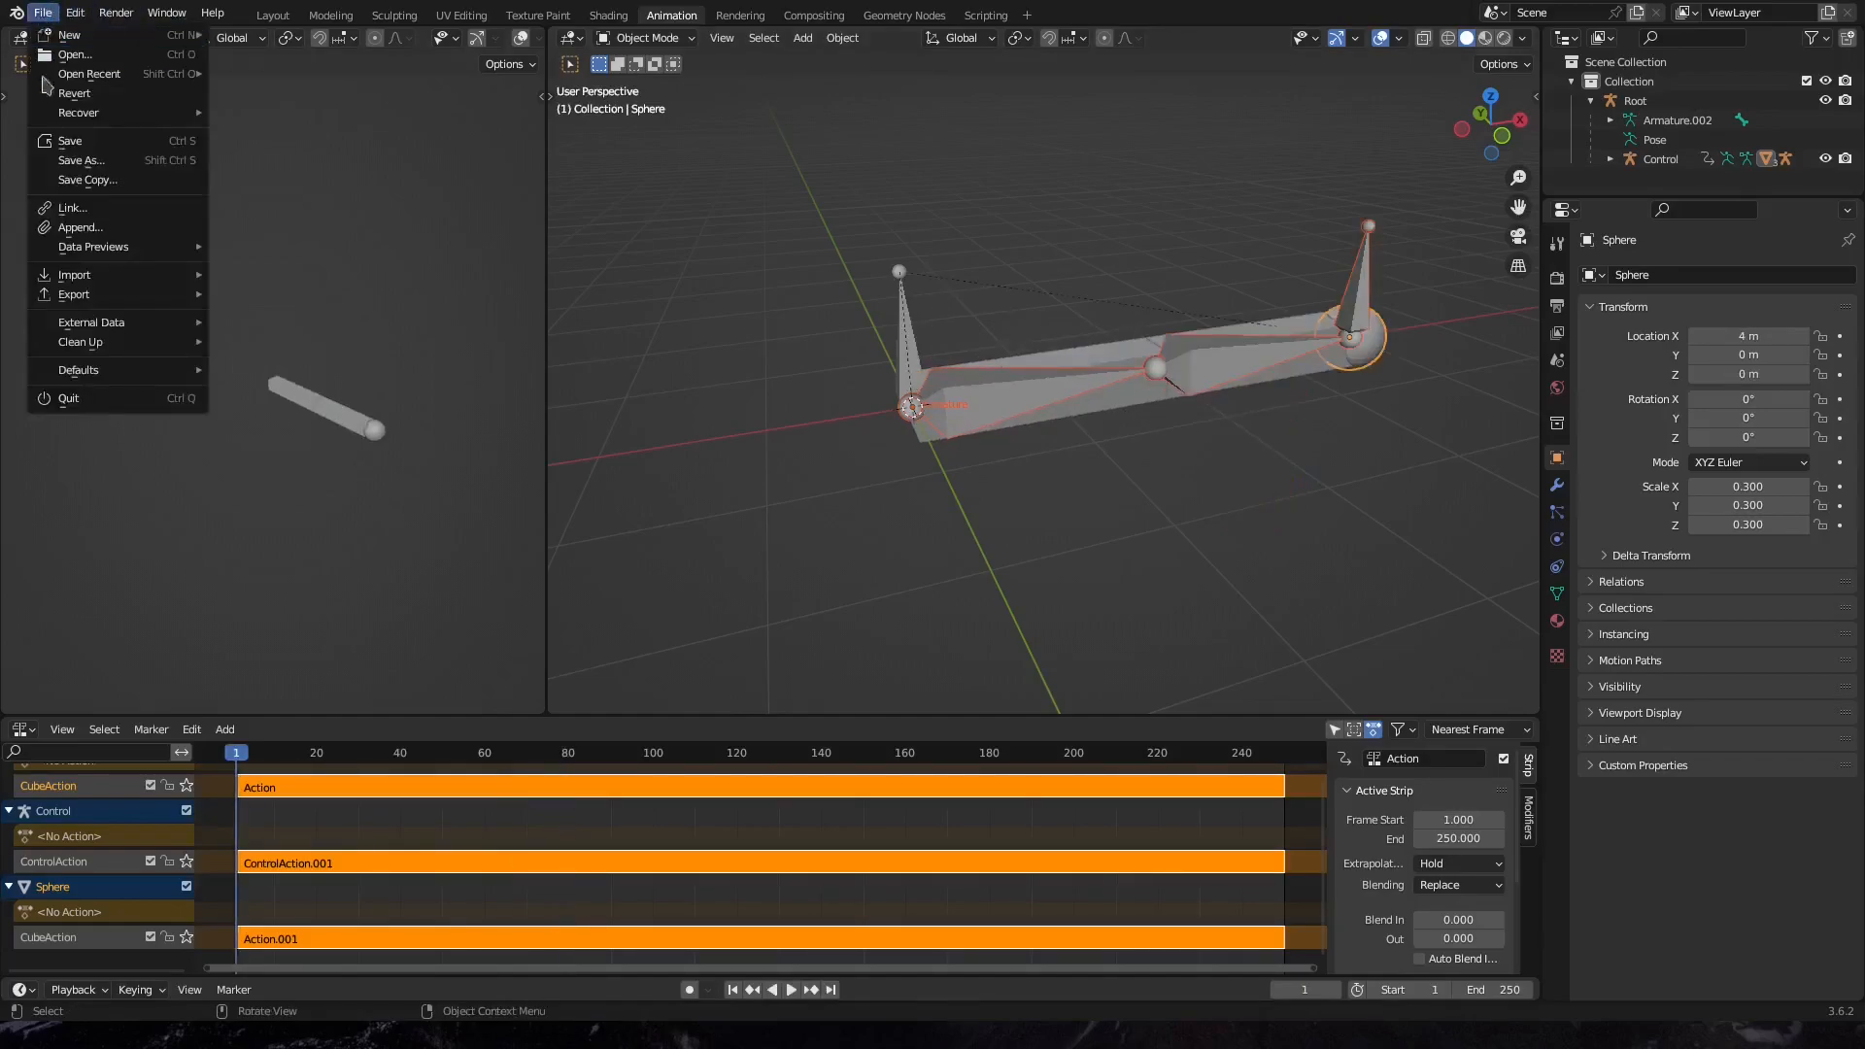
mouse_move(66, 299)
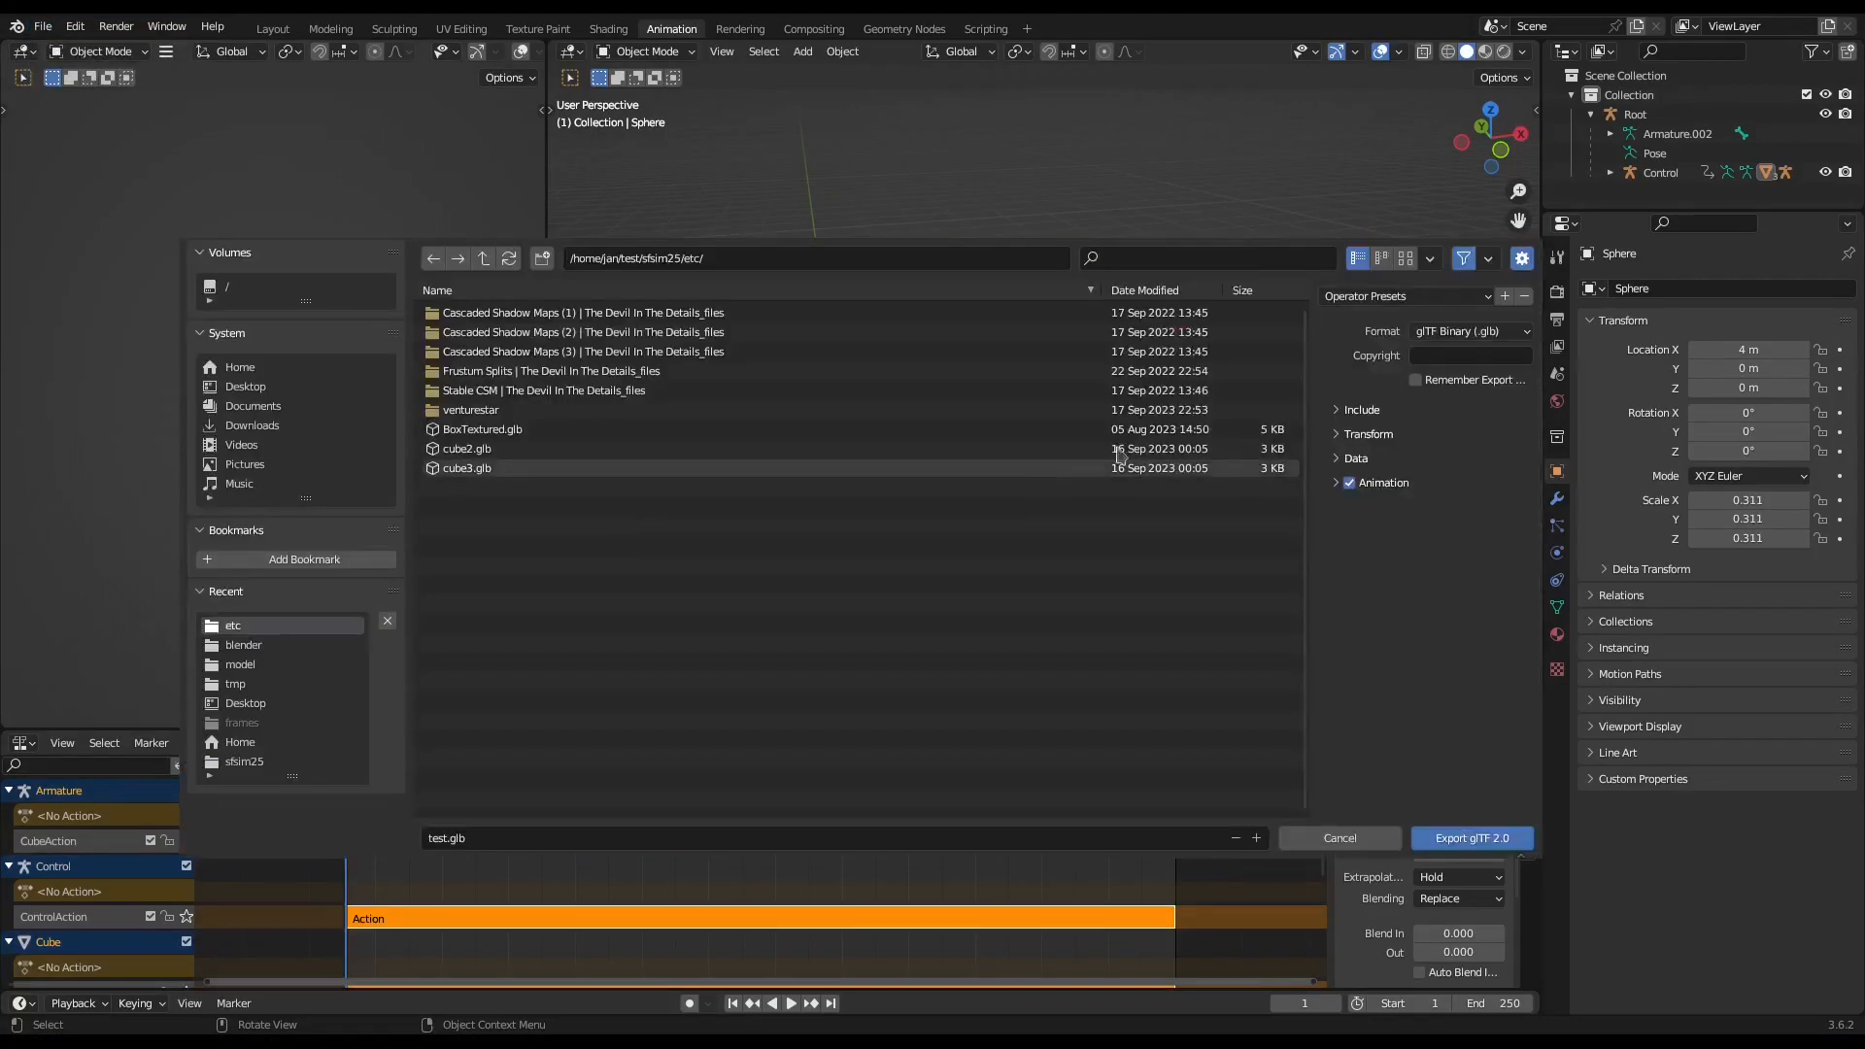
click(1444, 340)
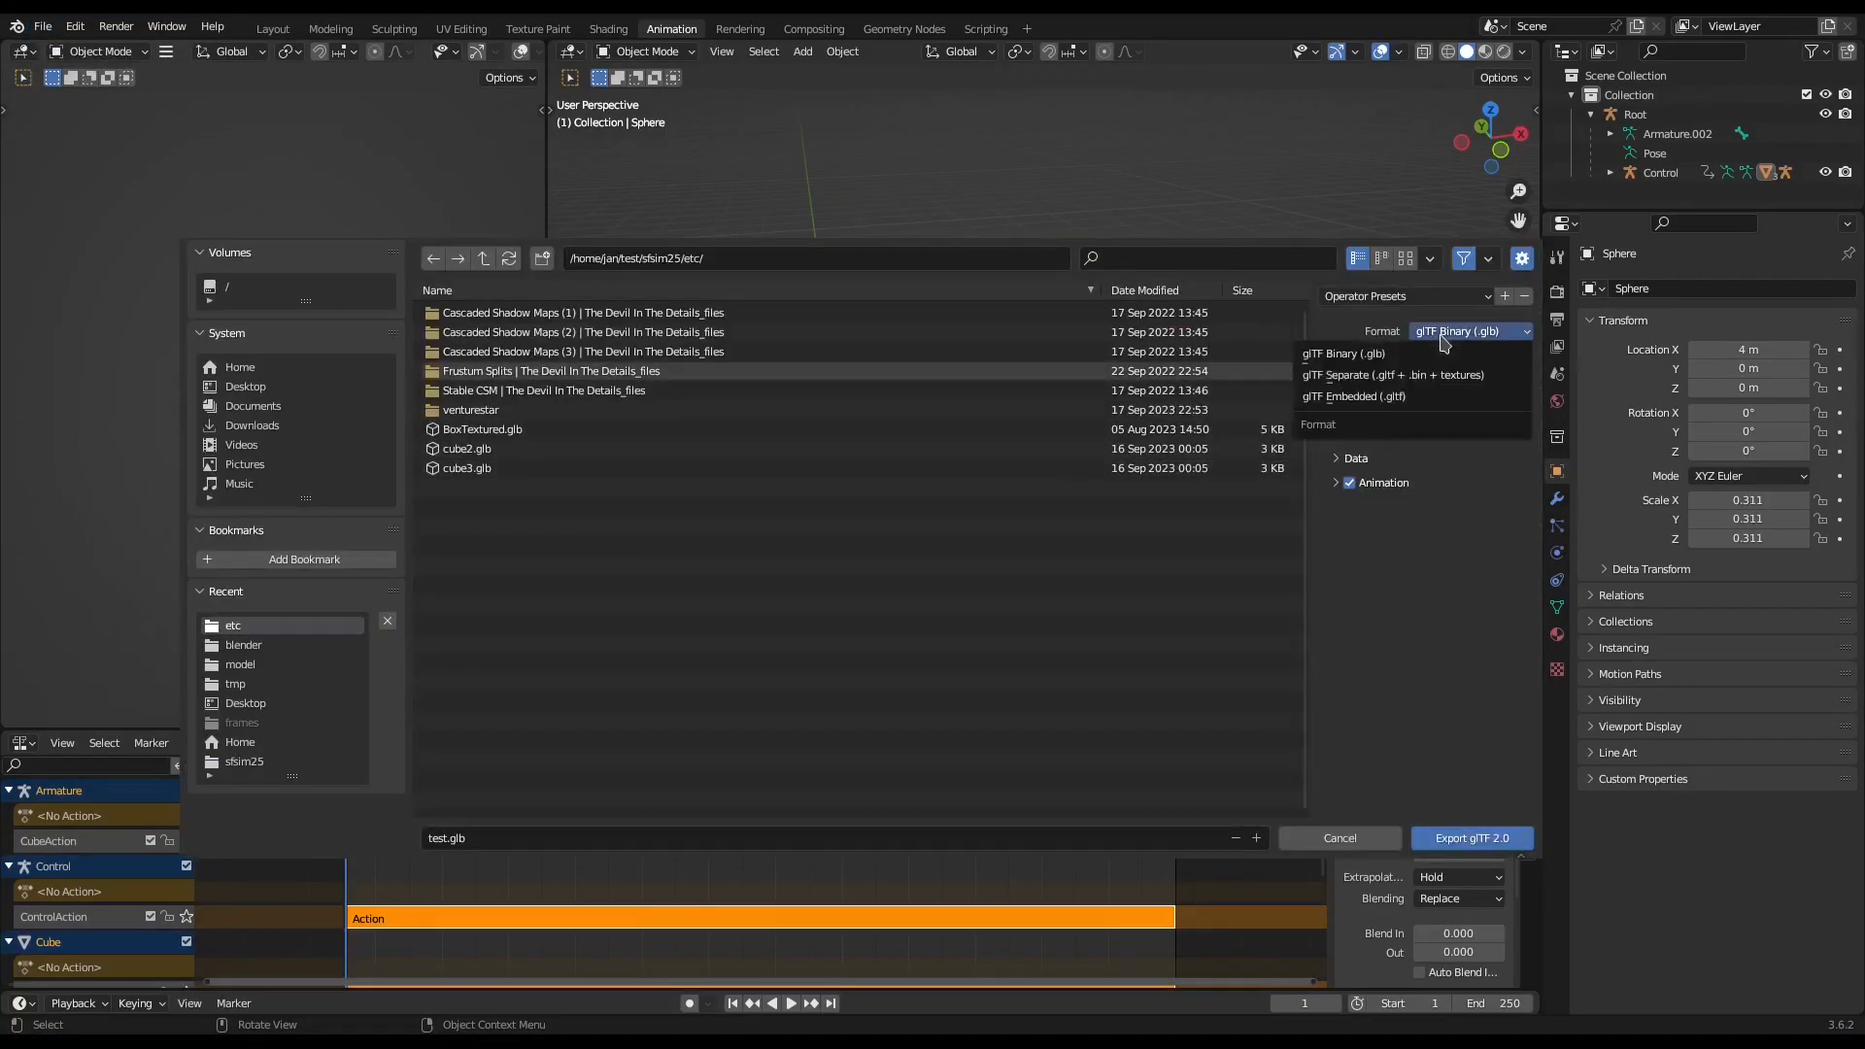
click(1442, 397)
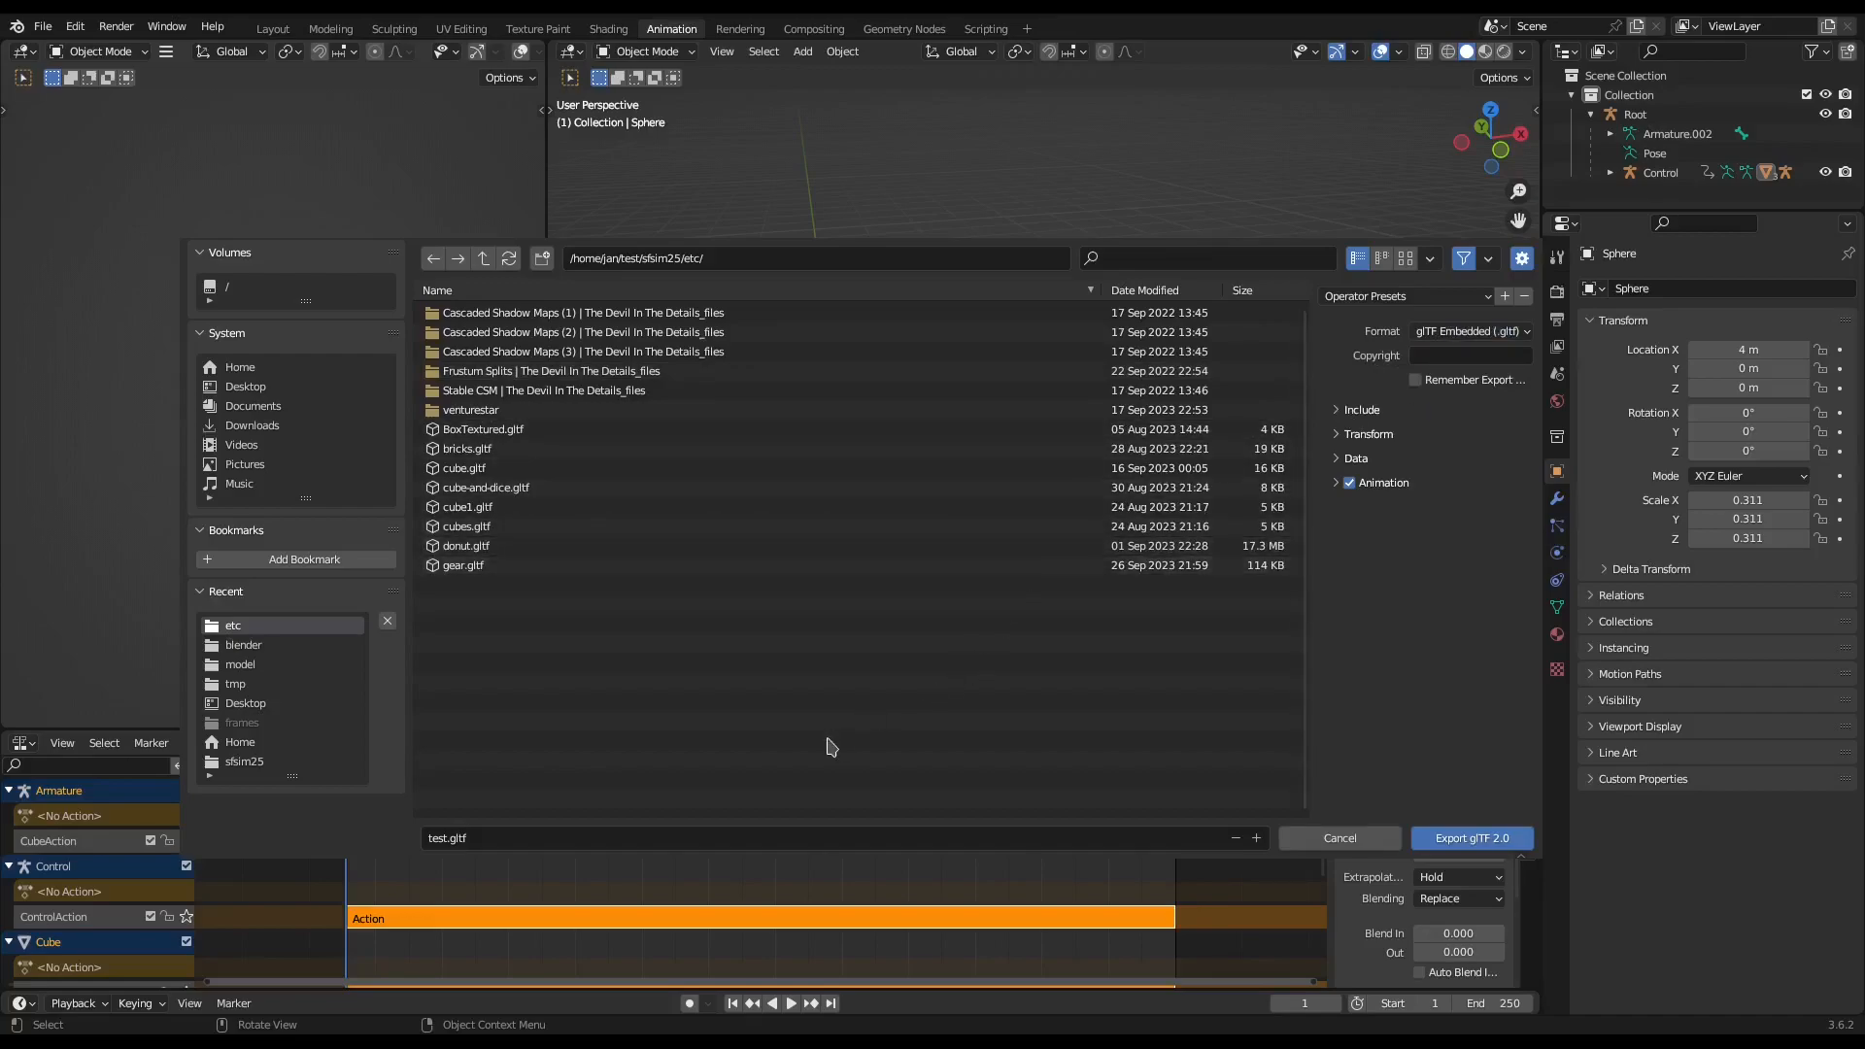
click(720, 831)
click(1338, 486)
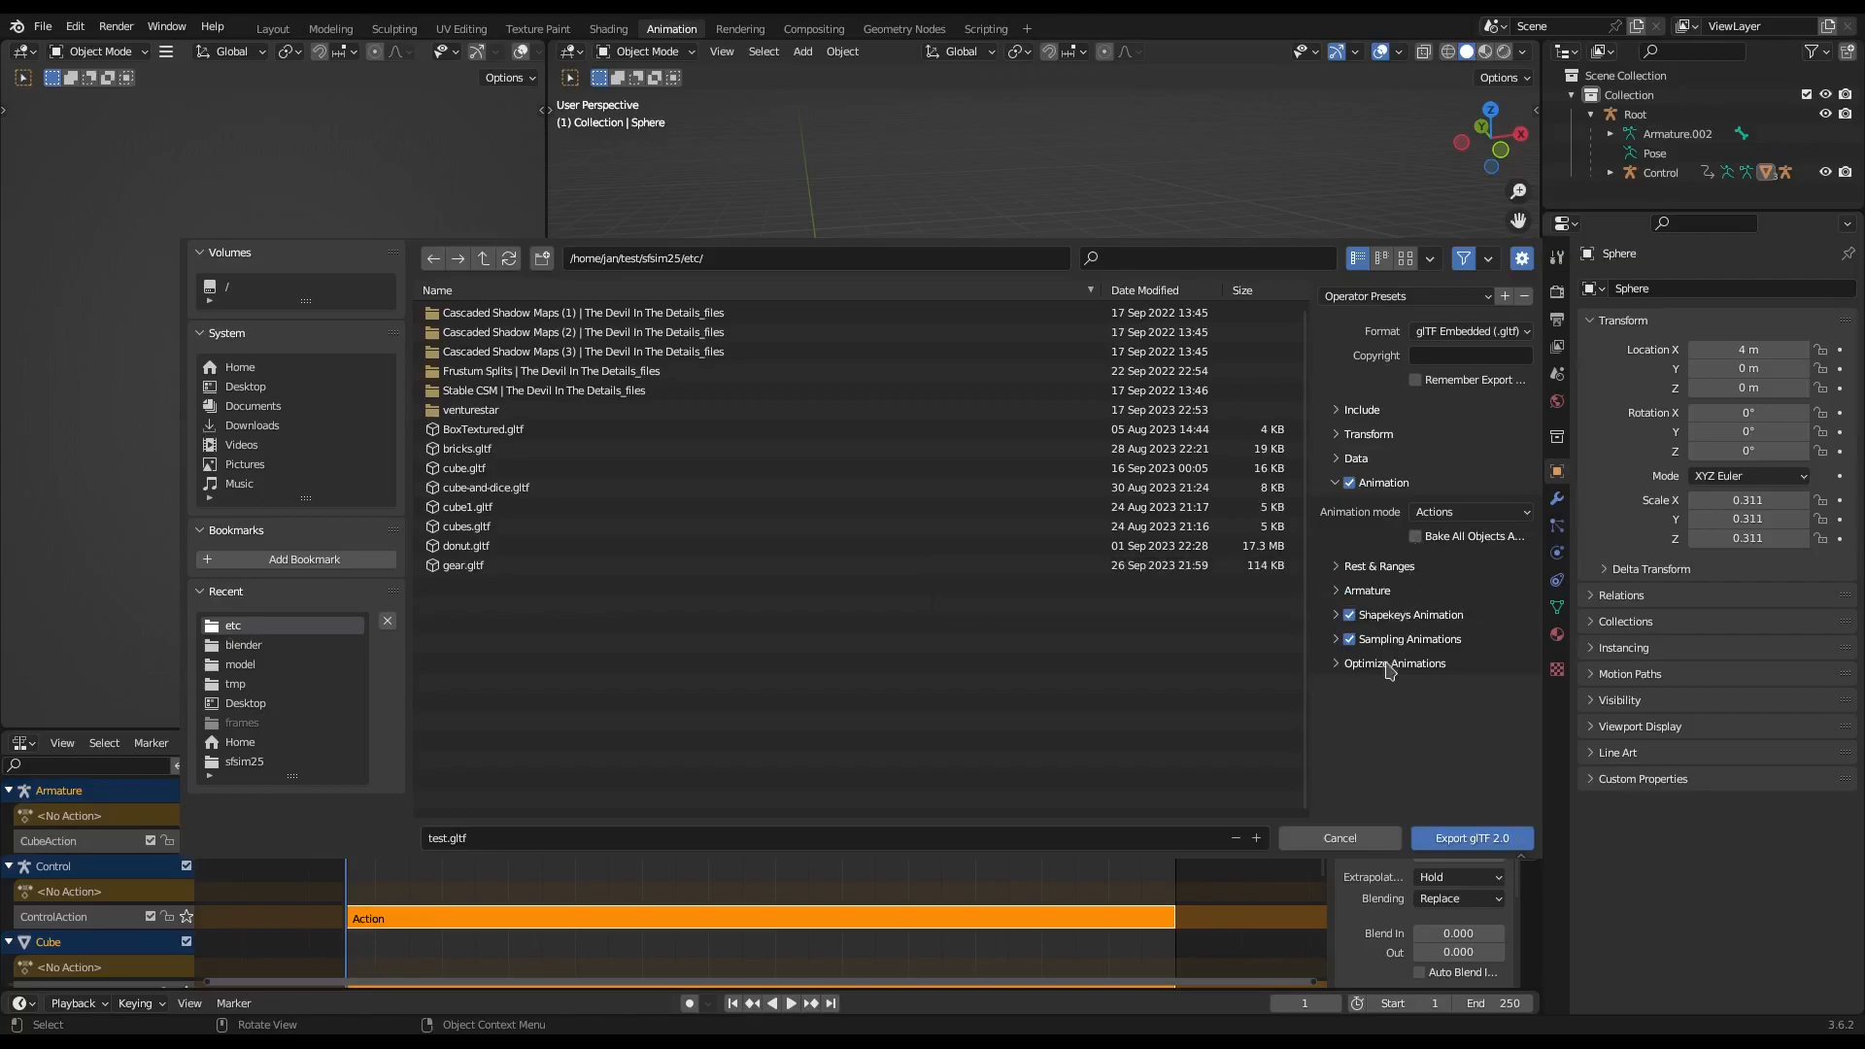
click(1450, 841)
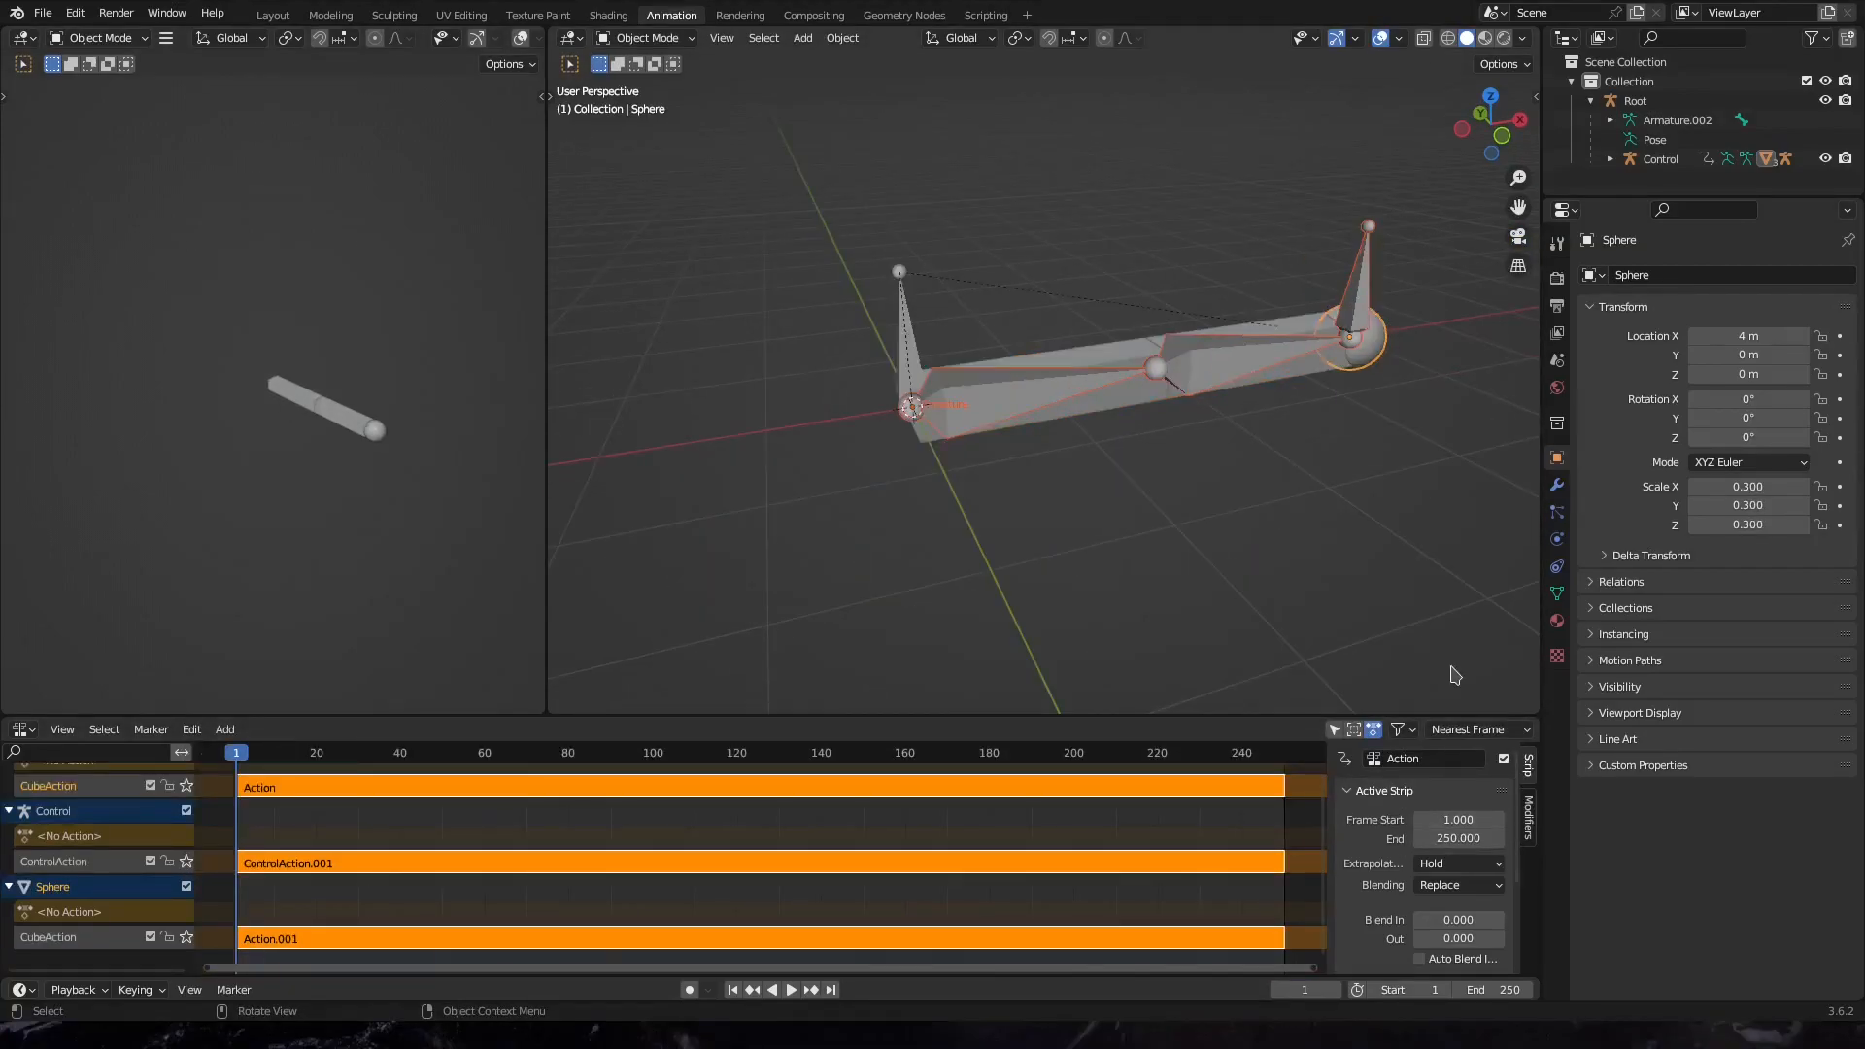
key(ctrl+s)
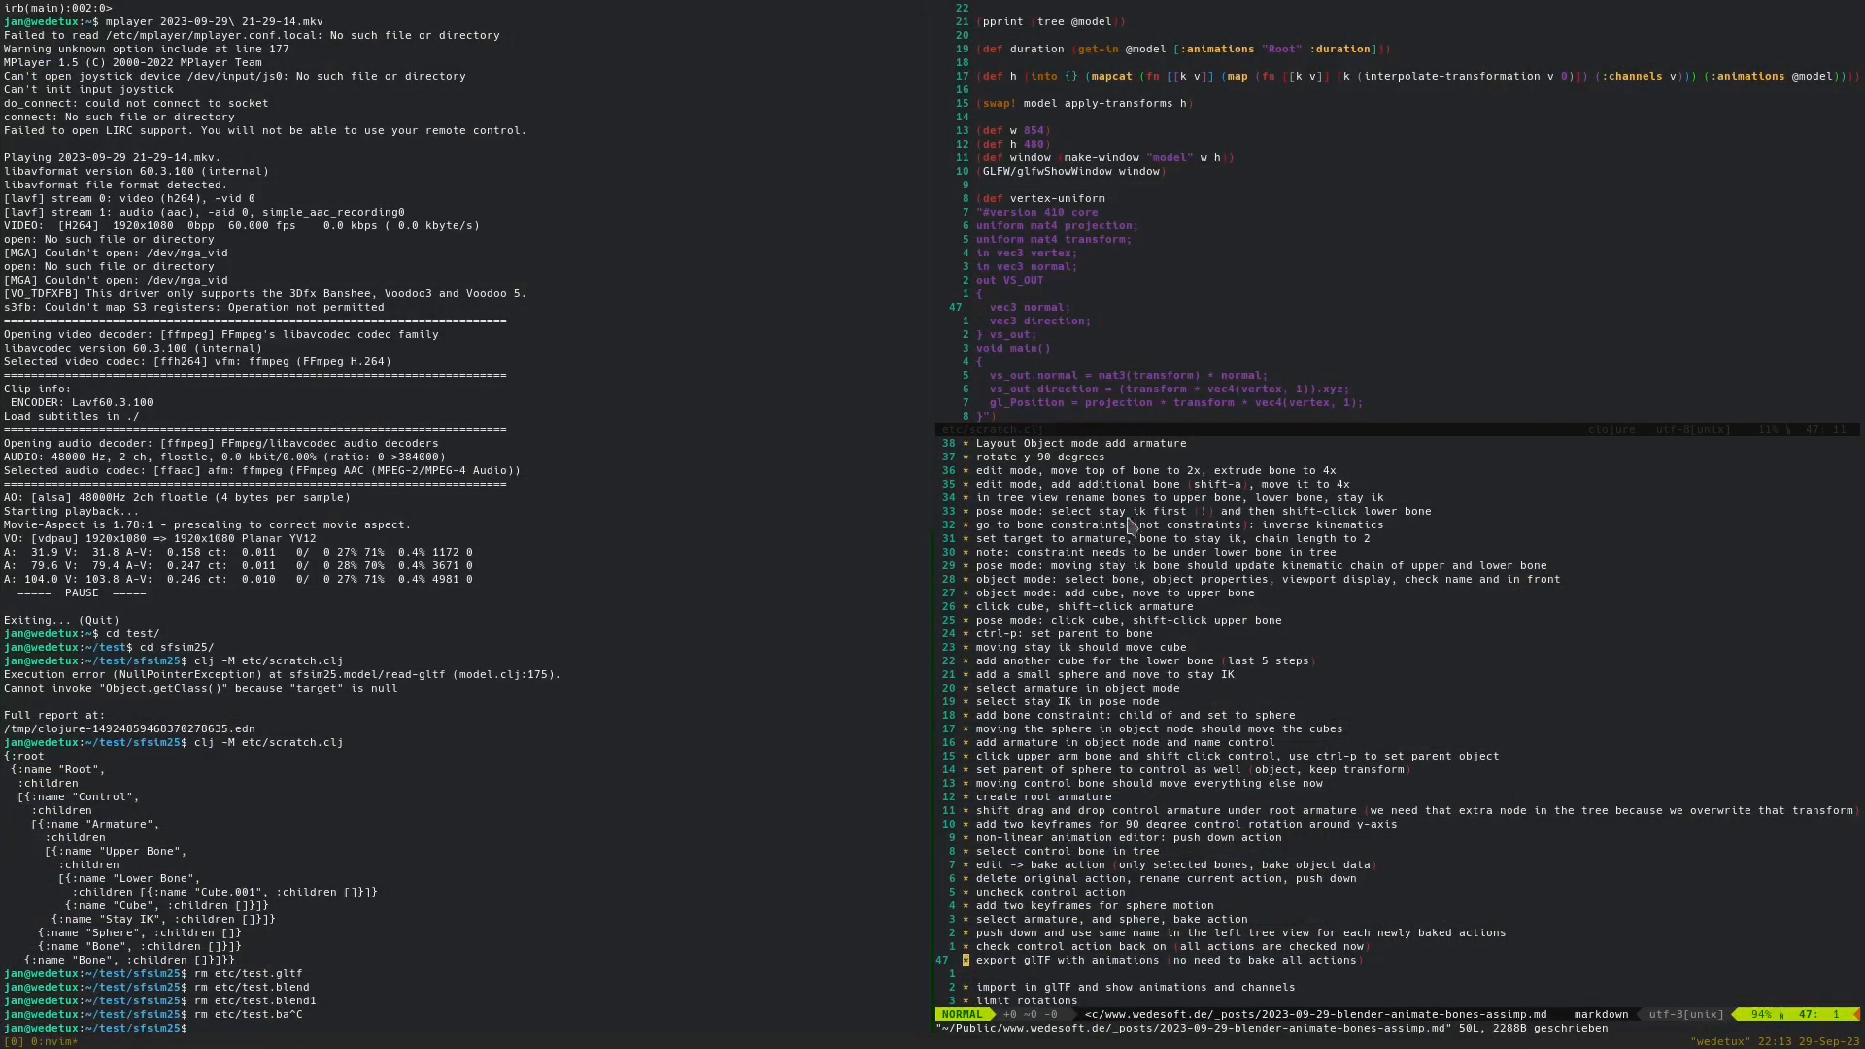
Switch to the terminal, enlarge the etc/scratch.clj editor pane, and start a Clojure REPL with clojure -M:rebel
drag(1148, 431, 1148, 700)
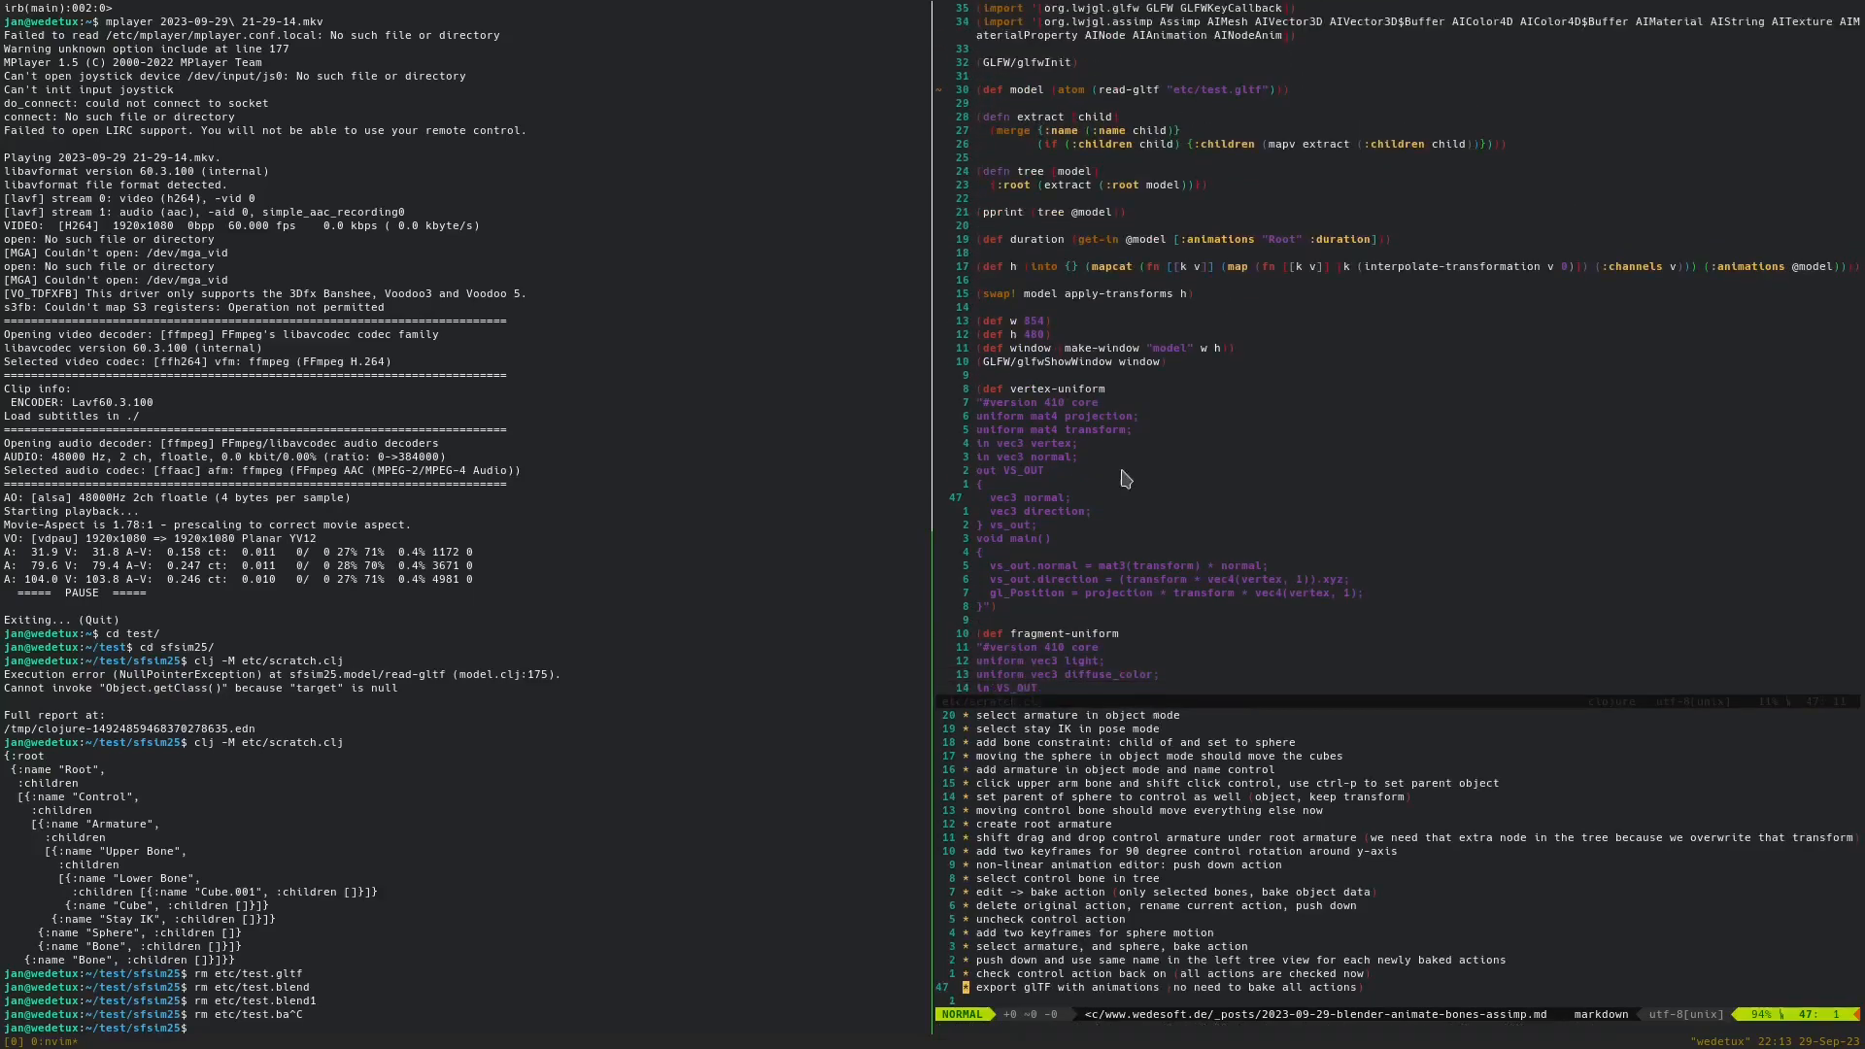
click(1126, 475)
click(272, 525)
key(ctrl+r)
text(:re)
key(Return)
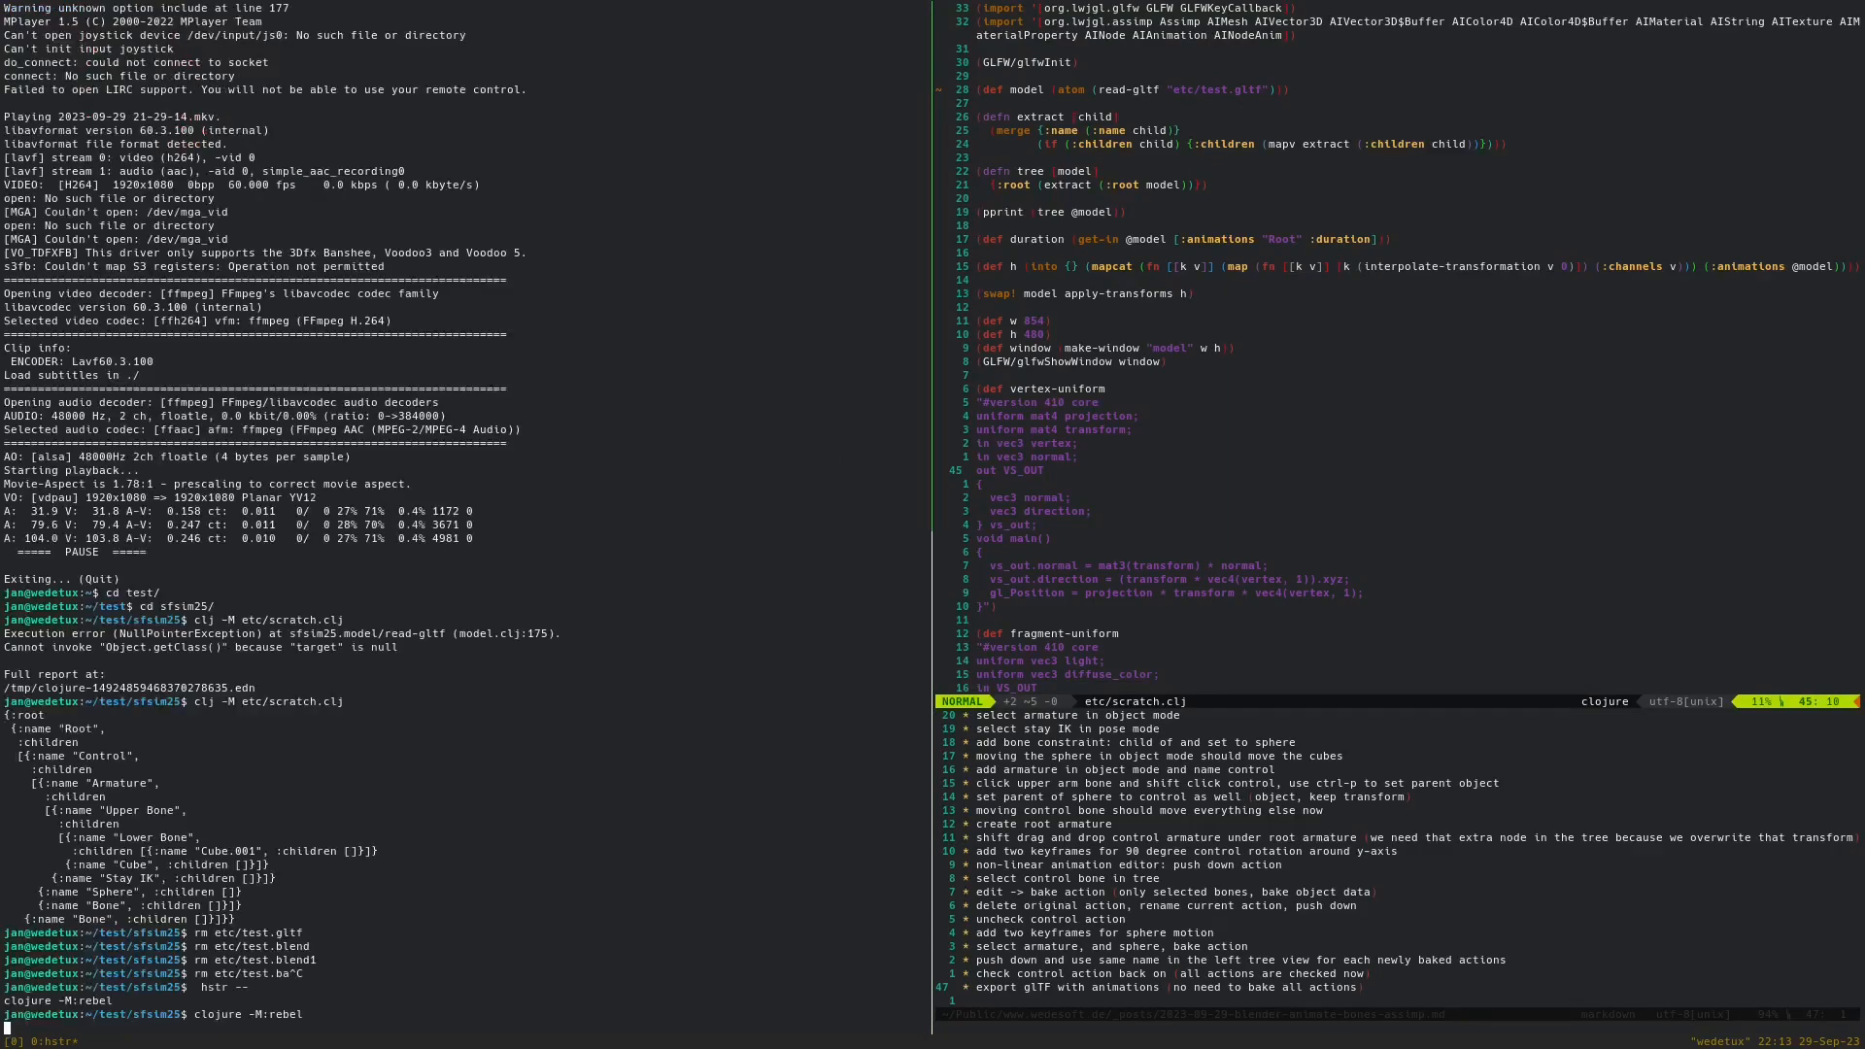
Find the org.lwjgl.assimp import below the separator comment in etc/scratch.clj and evaluate it in the REPL
click(1076, 364)
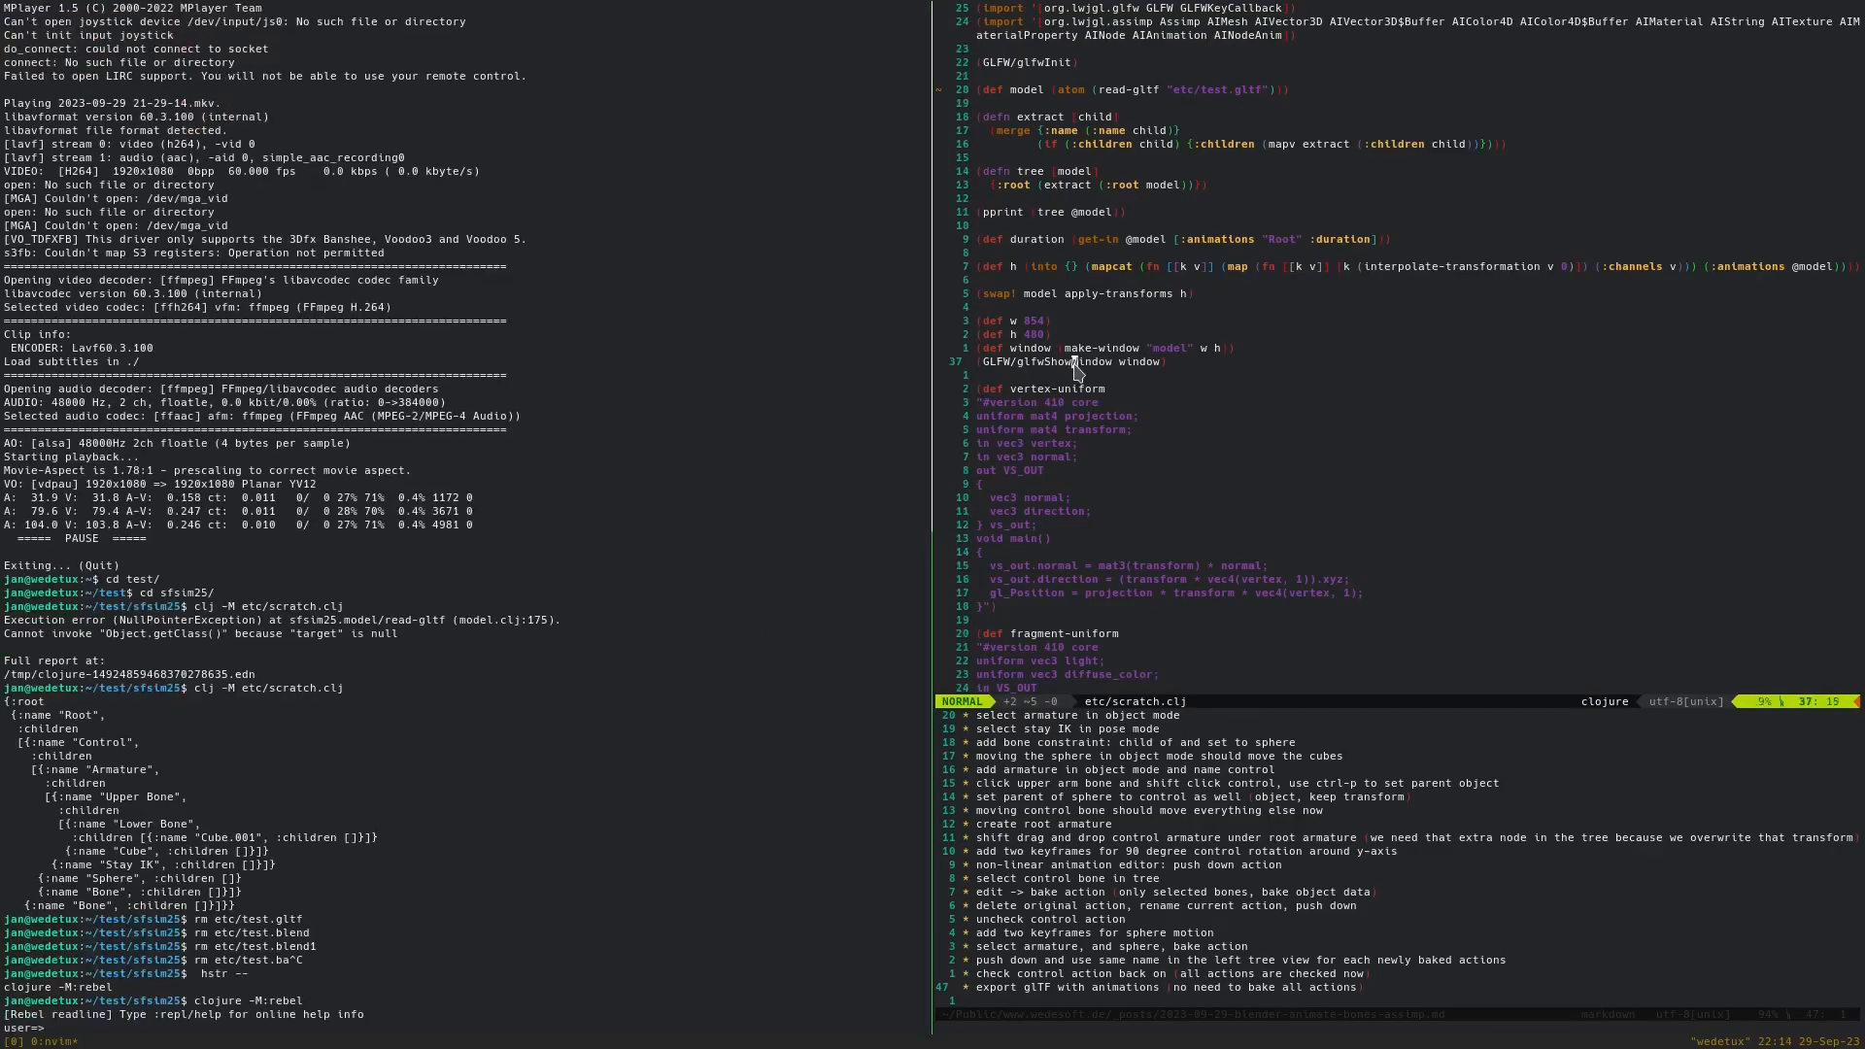
key(ctrl+f)
key(ctrl+f)
key(ctrl+f)
key(ctrl+f)
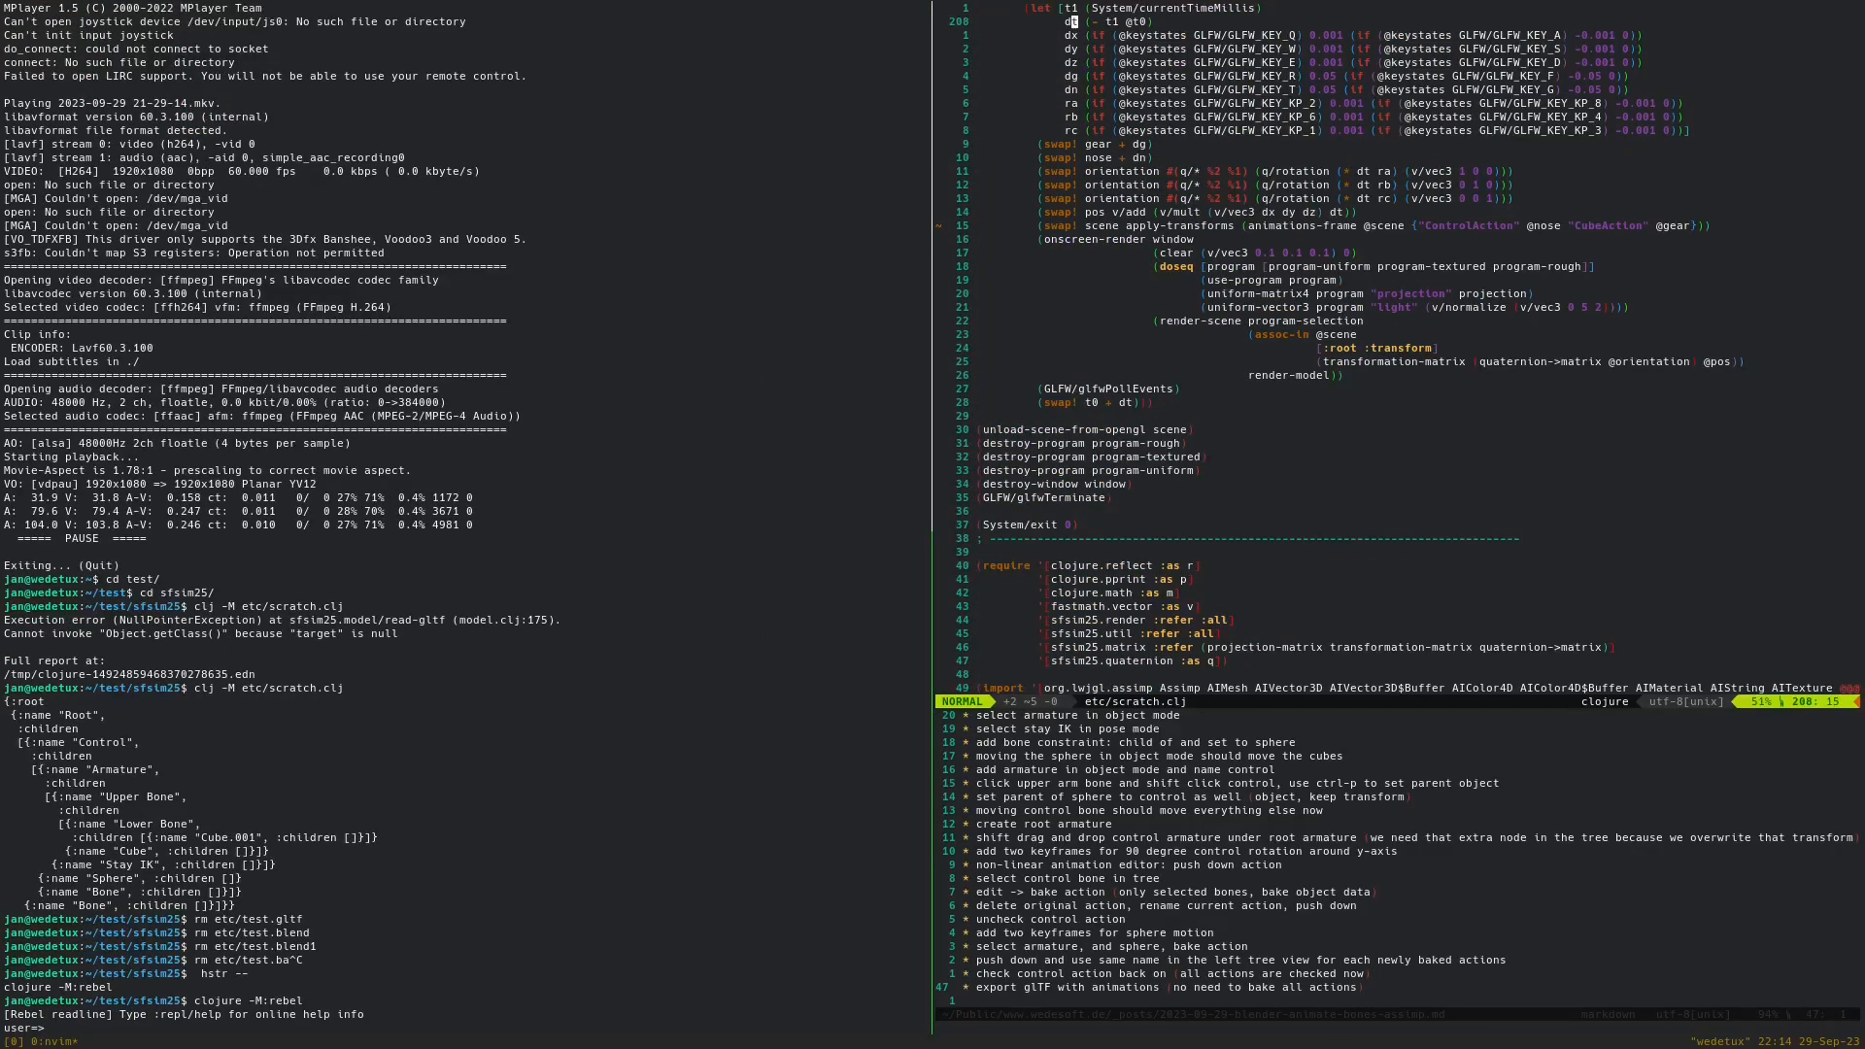
key(j)
key(j)
key(j)
key(j)
key(j)
key(j)
key(j)
key(j)
key(j)
key(j)
key(j)
key(j)
key(j)
key(j)
key(j)
key(j)
key(j)
key(j)
key(j)
key(j)
key(j)
key(j)
key(j)
key(j)
key(j)
key(j)
key(j)
key(j)
key(j)
key(j)
key(j)
key(j)
key(j)
key(j)
key(j)
key(j)
key(j)
key(j)
key(j)
key(j)
key(j)
key(j)
key(j)
key(j)
key(j)
key(k)
key(k)
key(k)
key(k)
key(k)
key(k)
key(k)
key(k)
key(k)
key(k)
key(k)
key(k)
key(k)
key(k)
key(k)
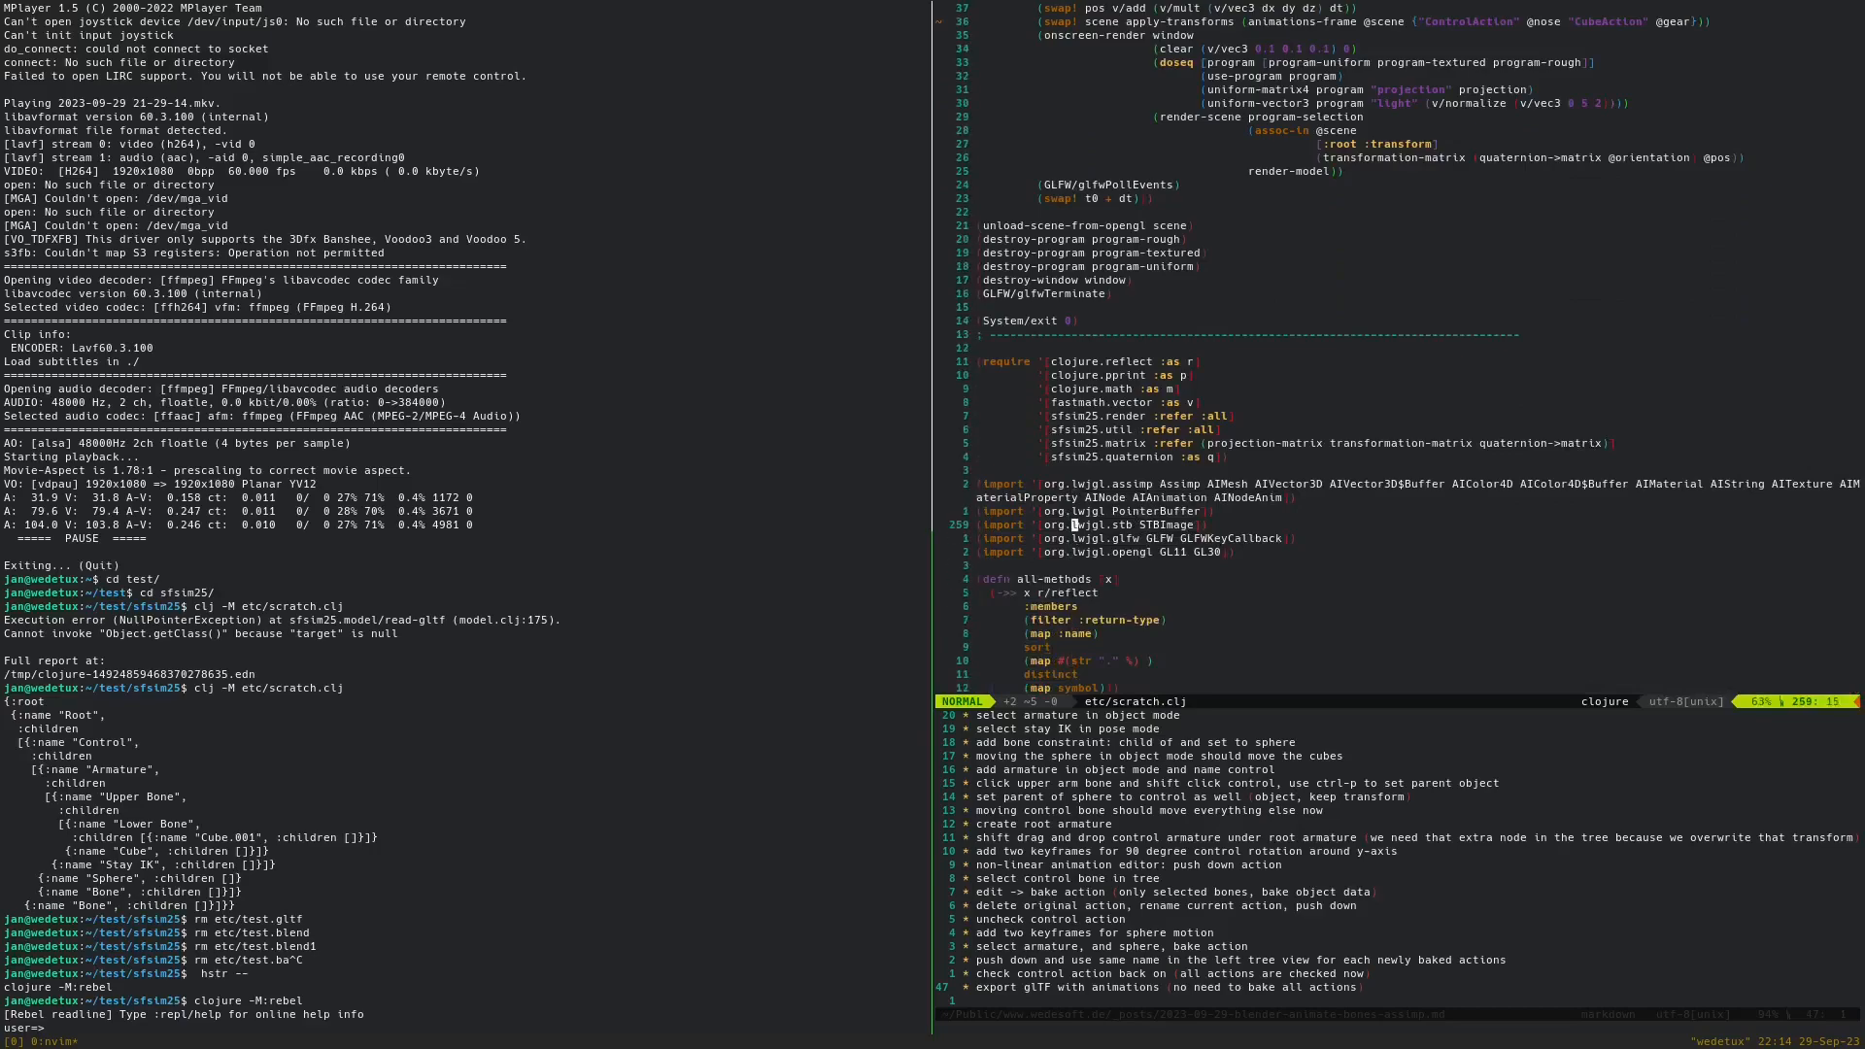
key(j)
key(w)
key(w)
key(w)
key(w)
key(w)
key(b)
key(b)
key(b)
key(b)
key(b)
key(j)
key(j)
key(j)
key(j)
key(j)
key(j)
key(j)
key(j)
key(j)
key(j)
key(j)
key(j)
key(j)
key(j)
key(j)
key(j)
key(j)
key(j)
key(j)
key(j)
key(k)
key(k)
key(k)
key(k)
key(k)
key(k)
key(k)
key(k)
key(k)
key(k)
key(k)
key(k)
key(k)
key(k)
key(k)
key(k)
key(k)
key(k)
key(k)
key(k)
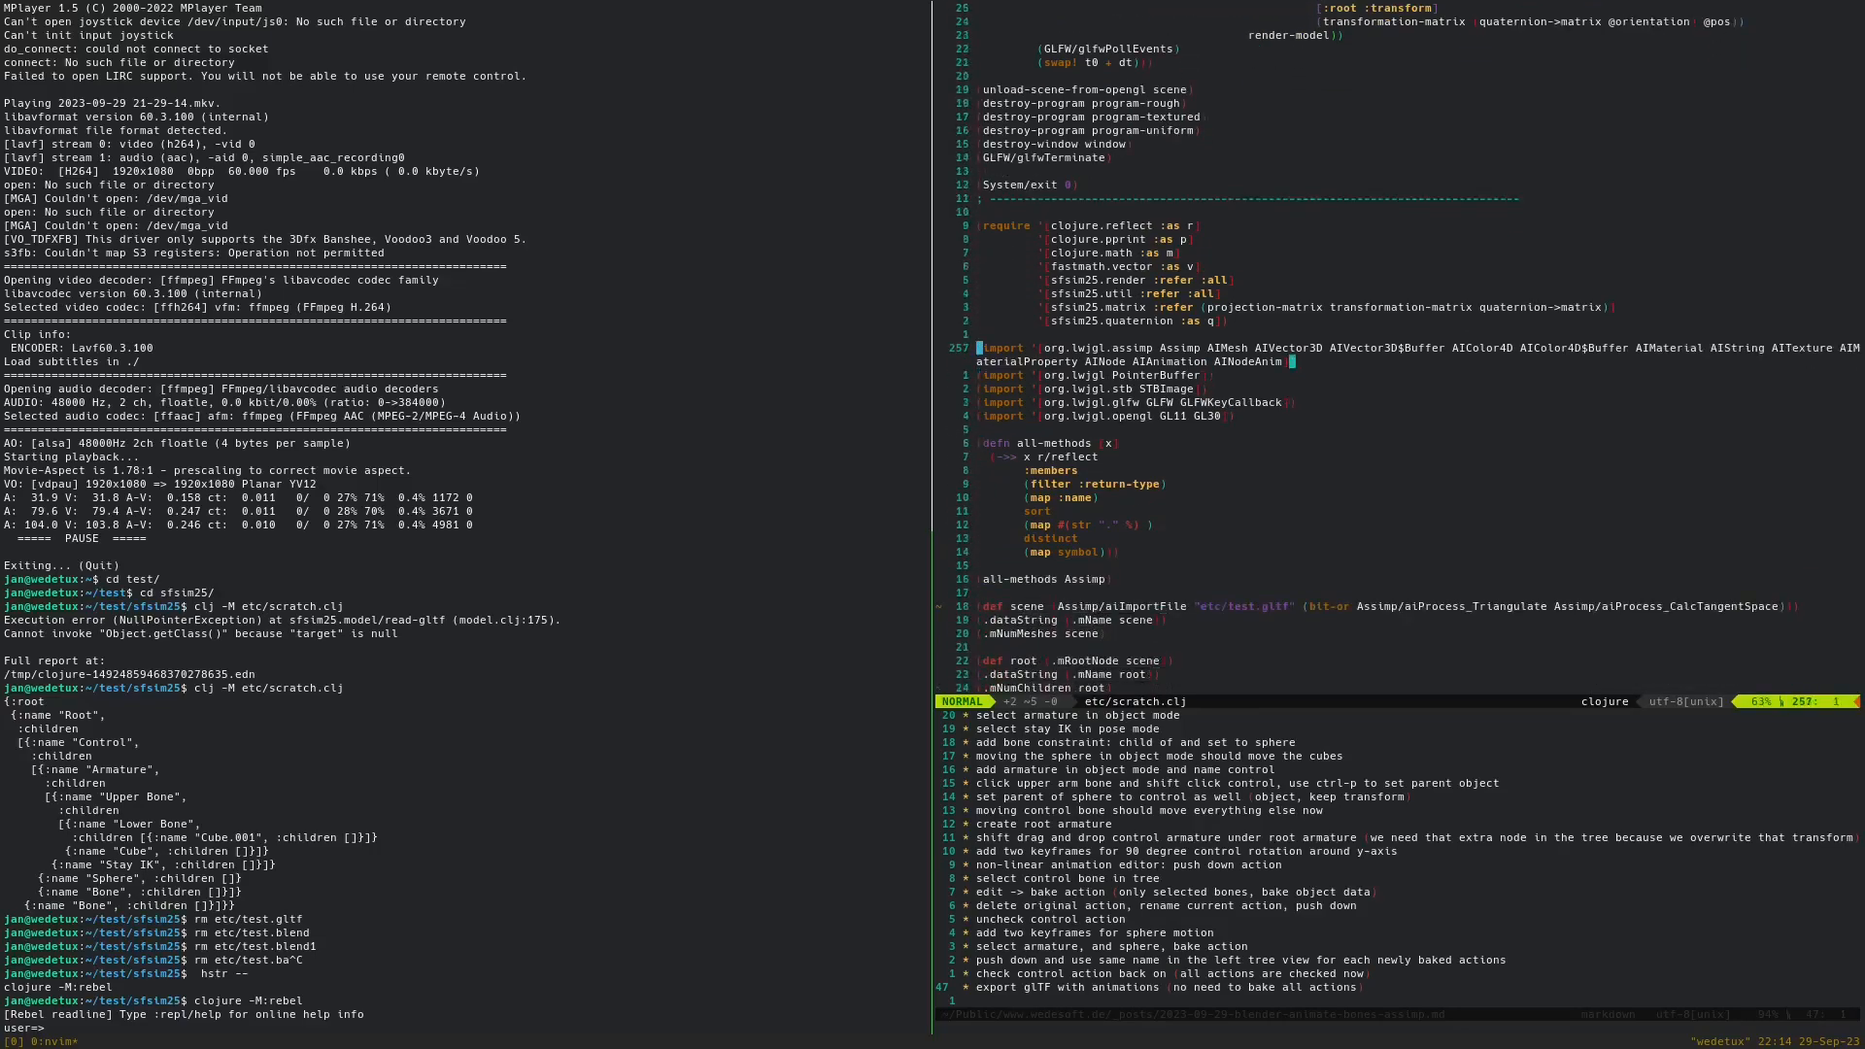
key(shift+v)
key(ctrl+c)
key(ctrl+c)
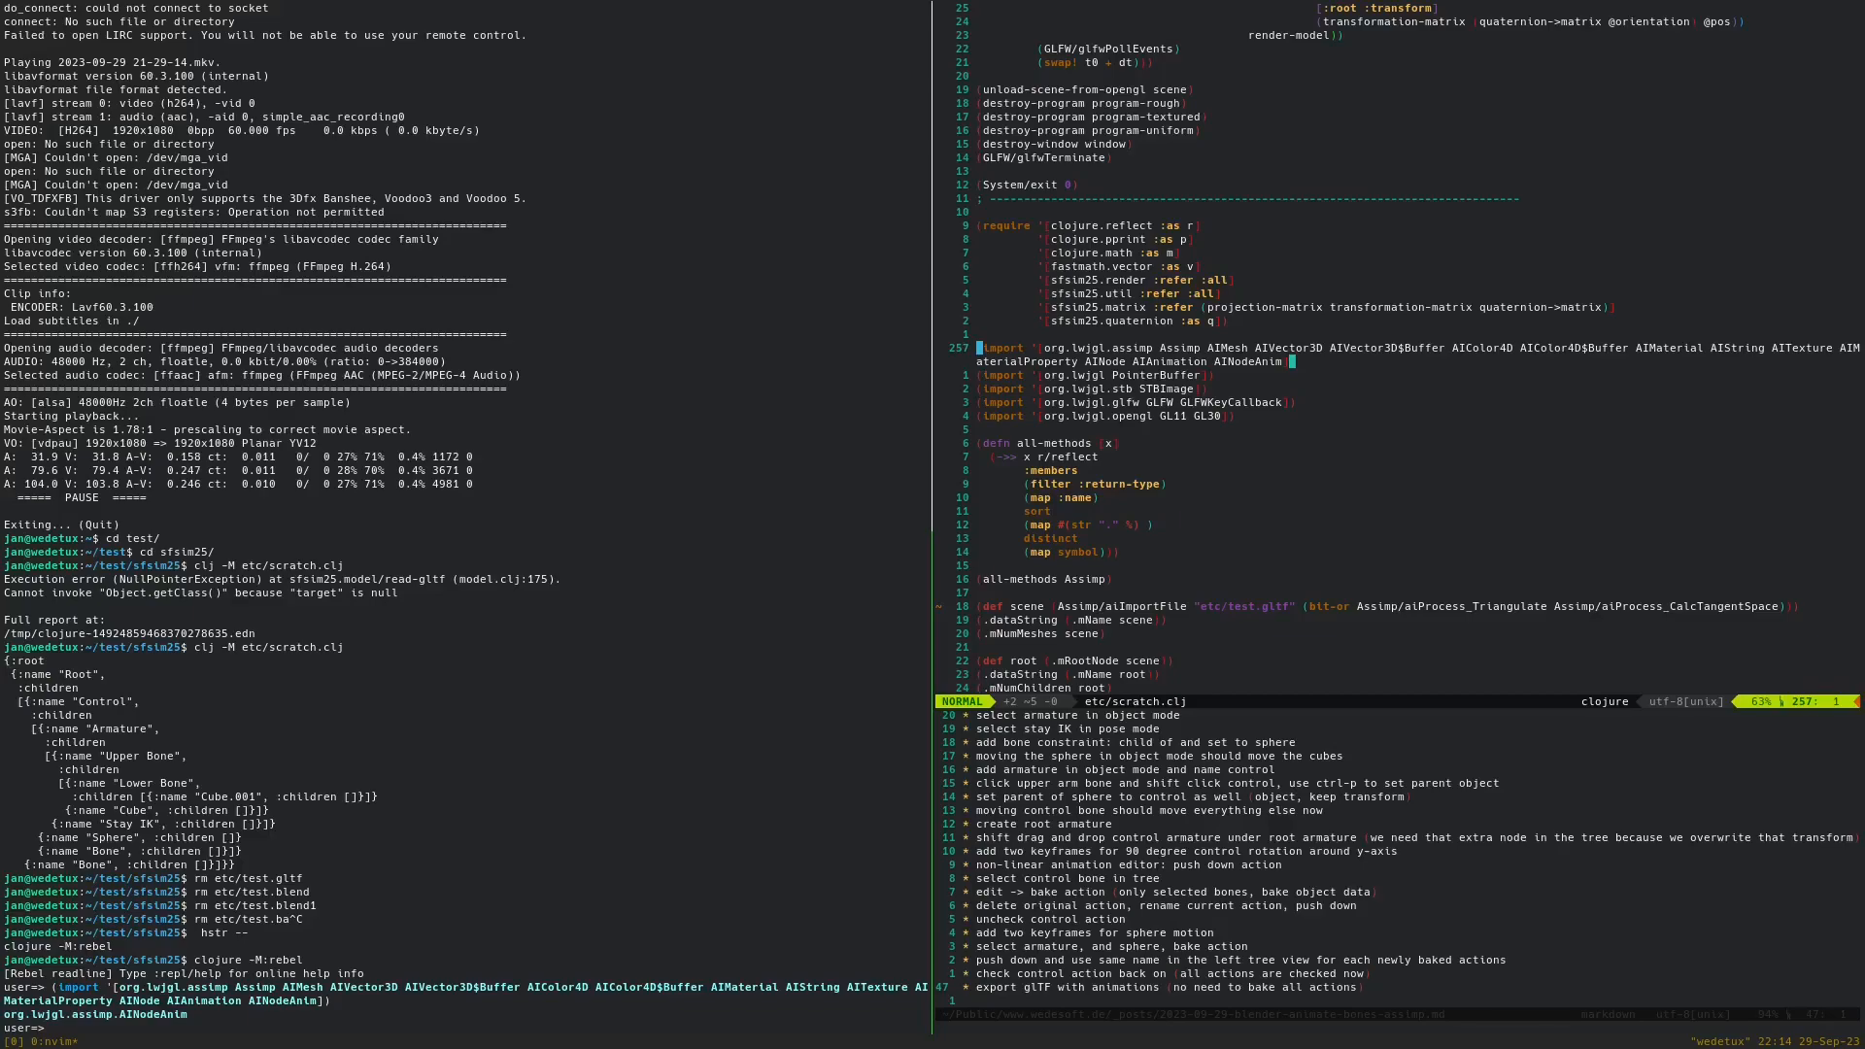
Evaluate the scene definition that imports etc/test.gltf with aiProcess_Triangulate and aiProcess_CalcTangentSpace in the REPL
key(j)
key(j)
key(j)
key(j)
key(j)
key(j)
key(j)
key(j)
key(j)
key(j)
key(j)
key(j)
key(j)
key(j)
key(j)
key(j)
key(j)
key(j)
key(shift+v)
key(ctrl+c)
key(ctrl+c)
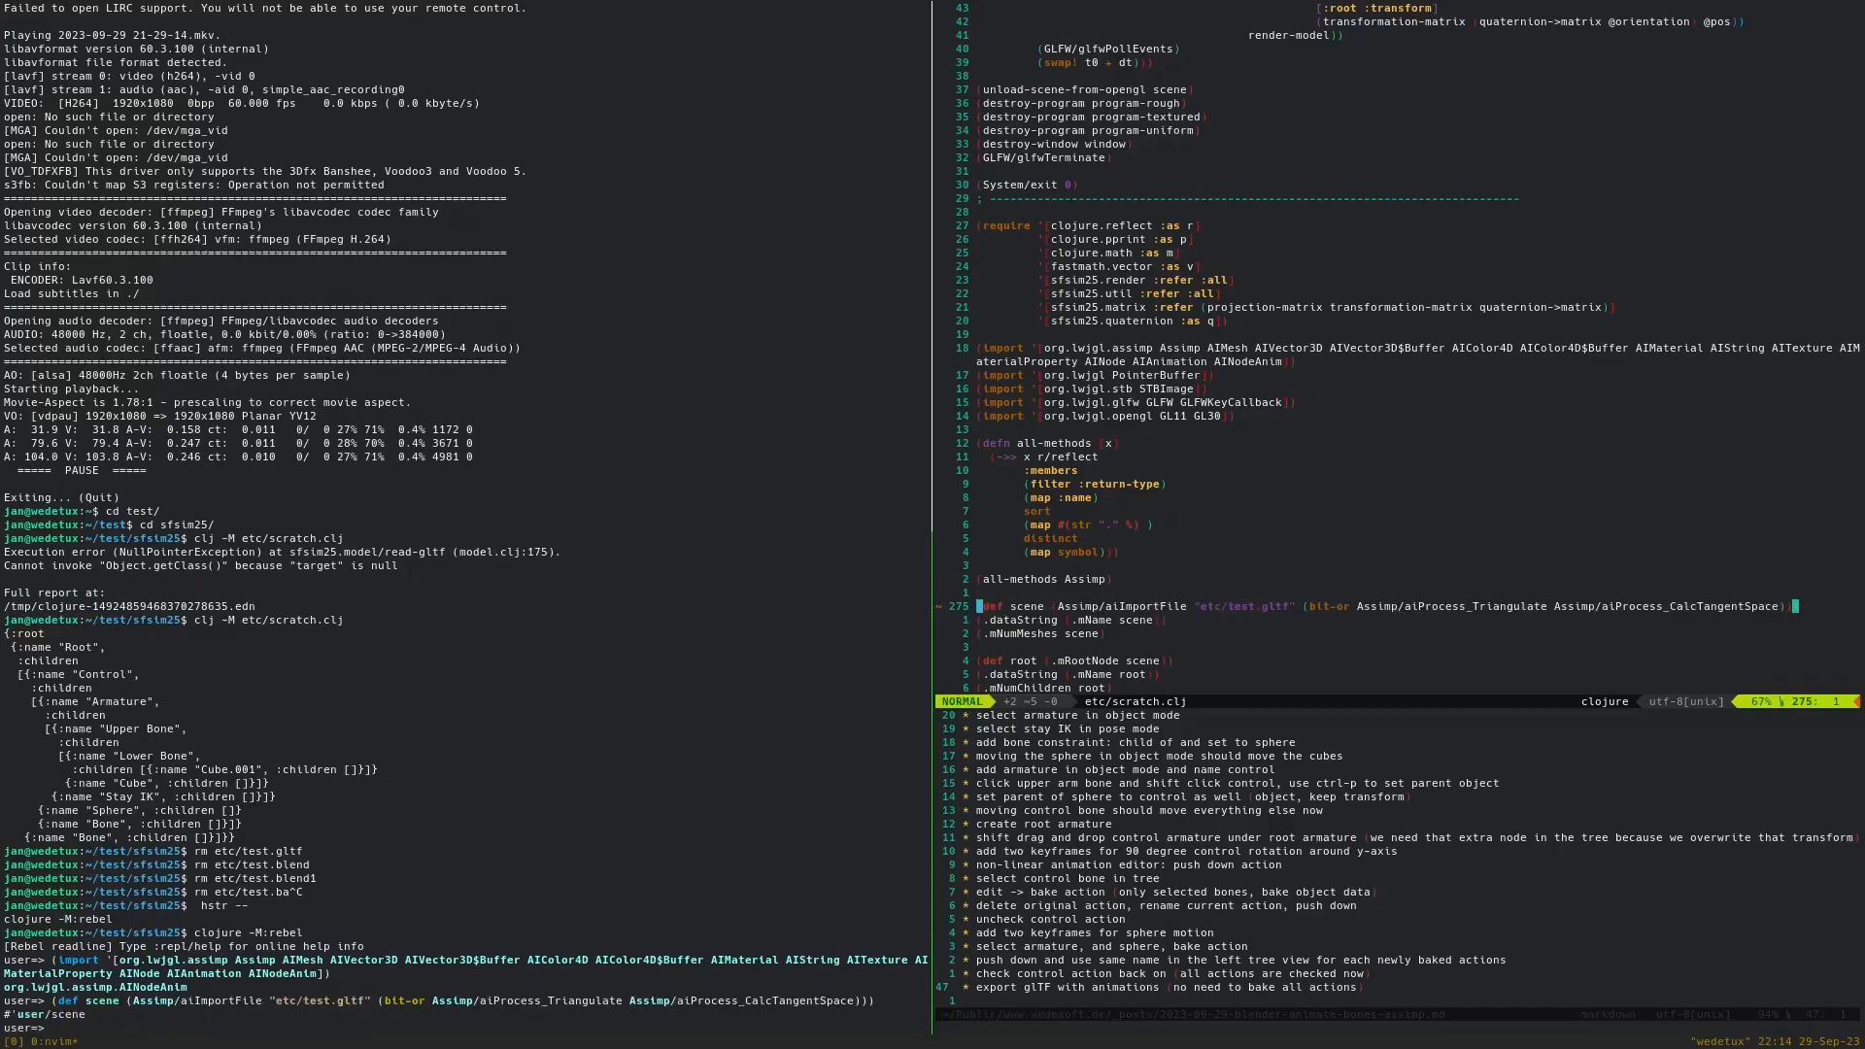
Query the imported scene's name and number of meshes in the REPL using the .mName and .mNumMeshes expressions
key(j)
key(shift+v)
key(ctrl+c)
key(ctrl+c)
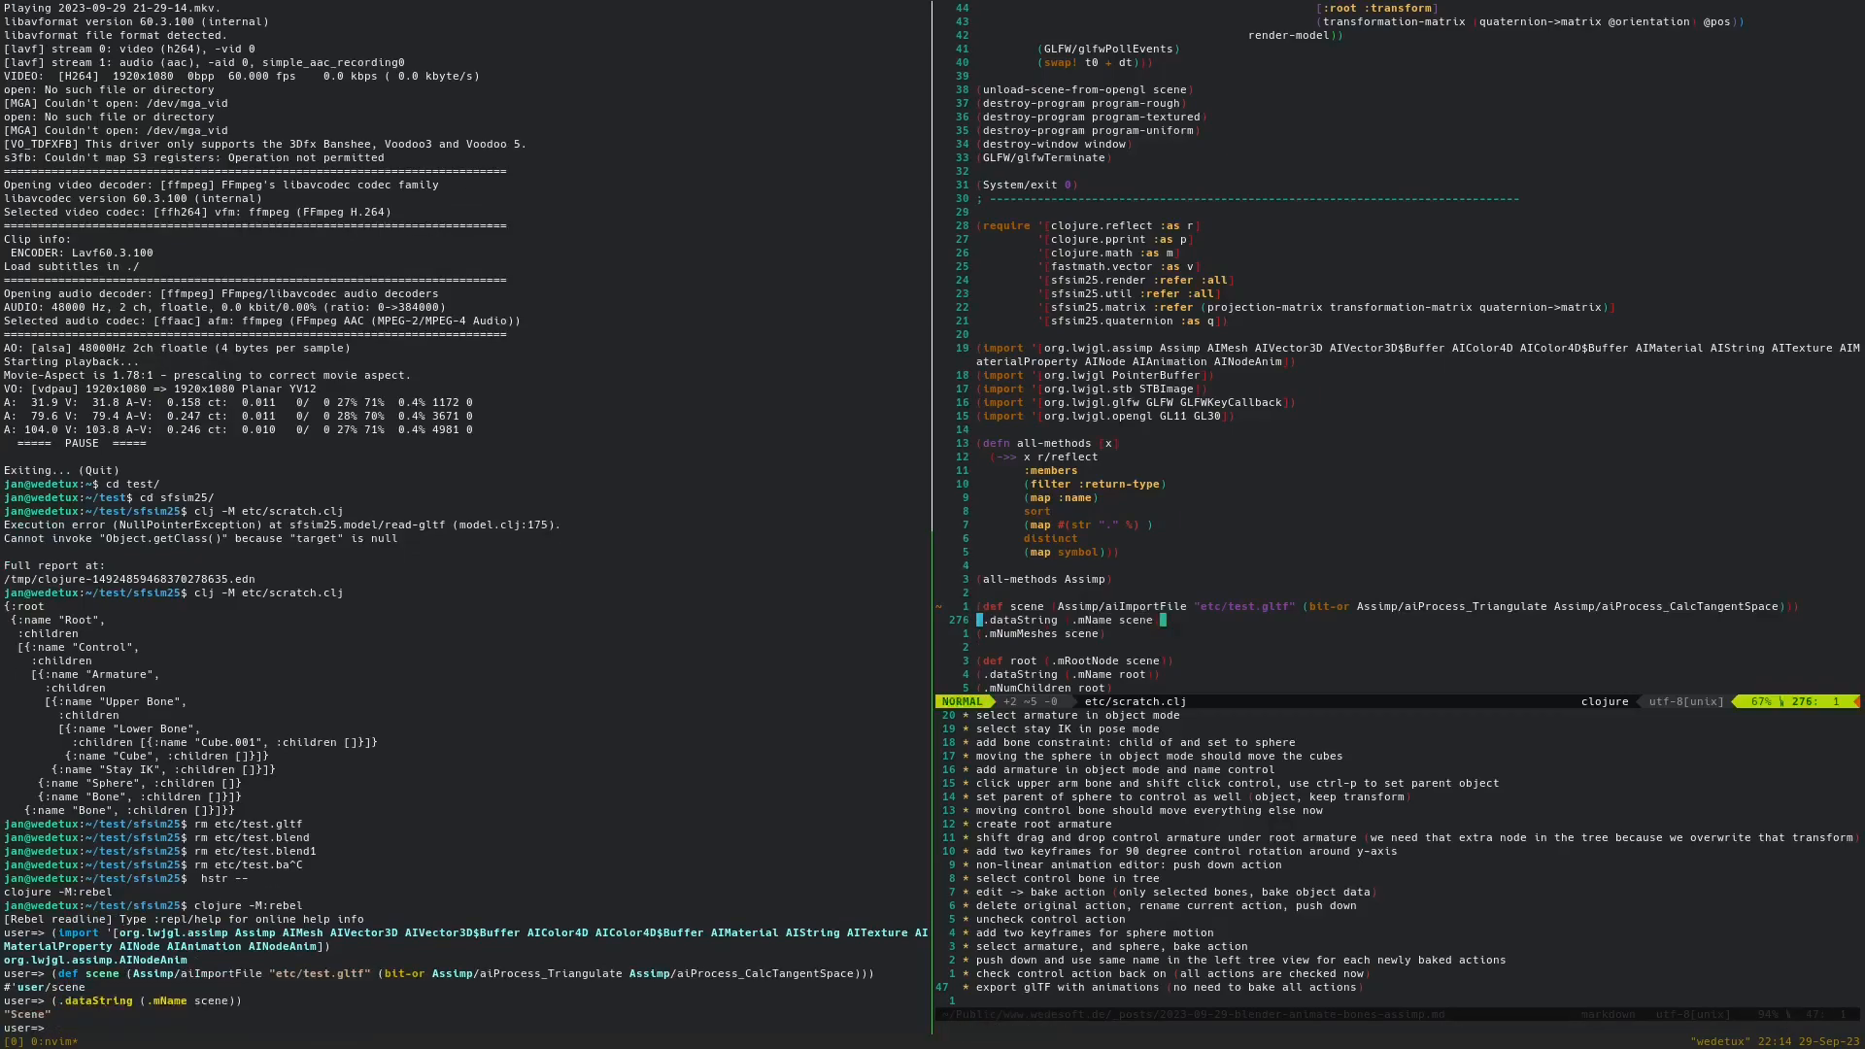
key(j)
key(shift+v)
key(ctrl+c)
key(ctrl+c)
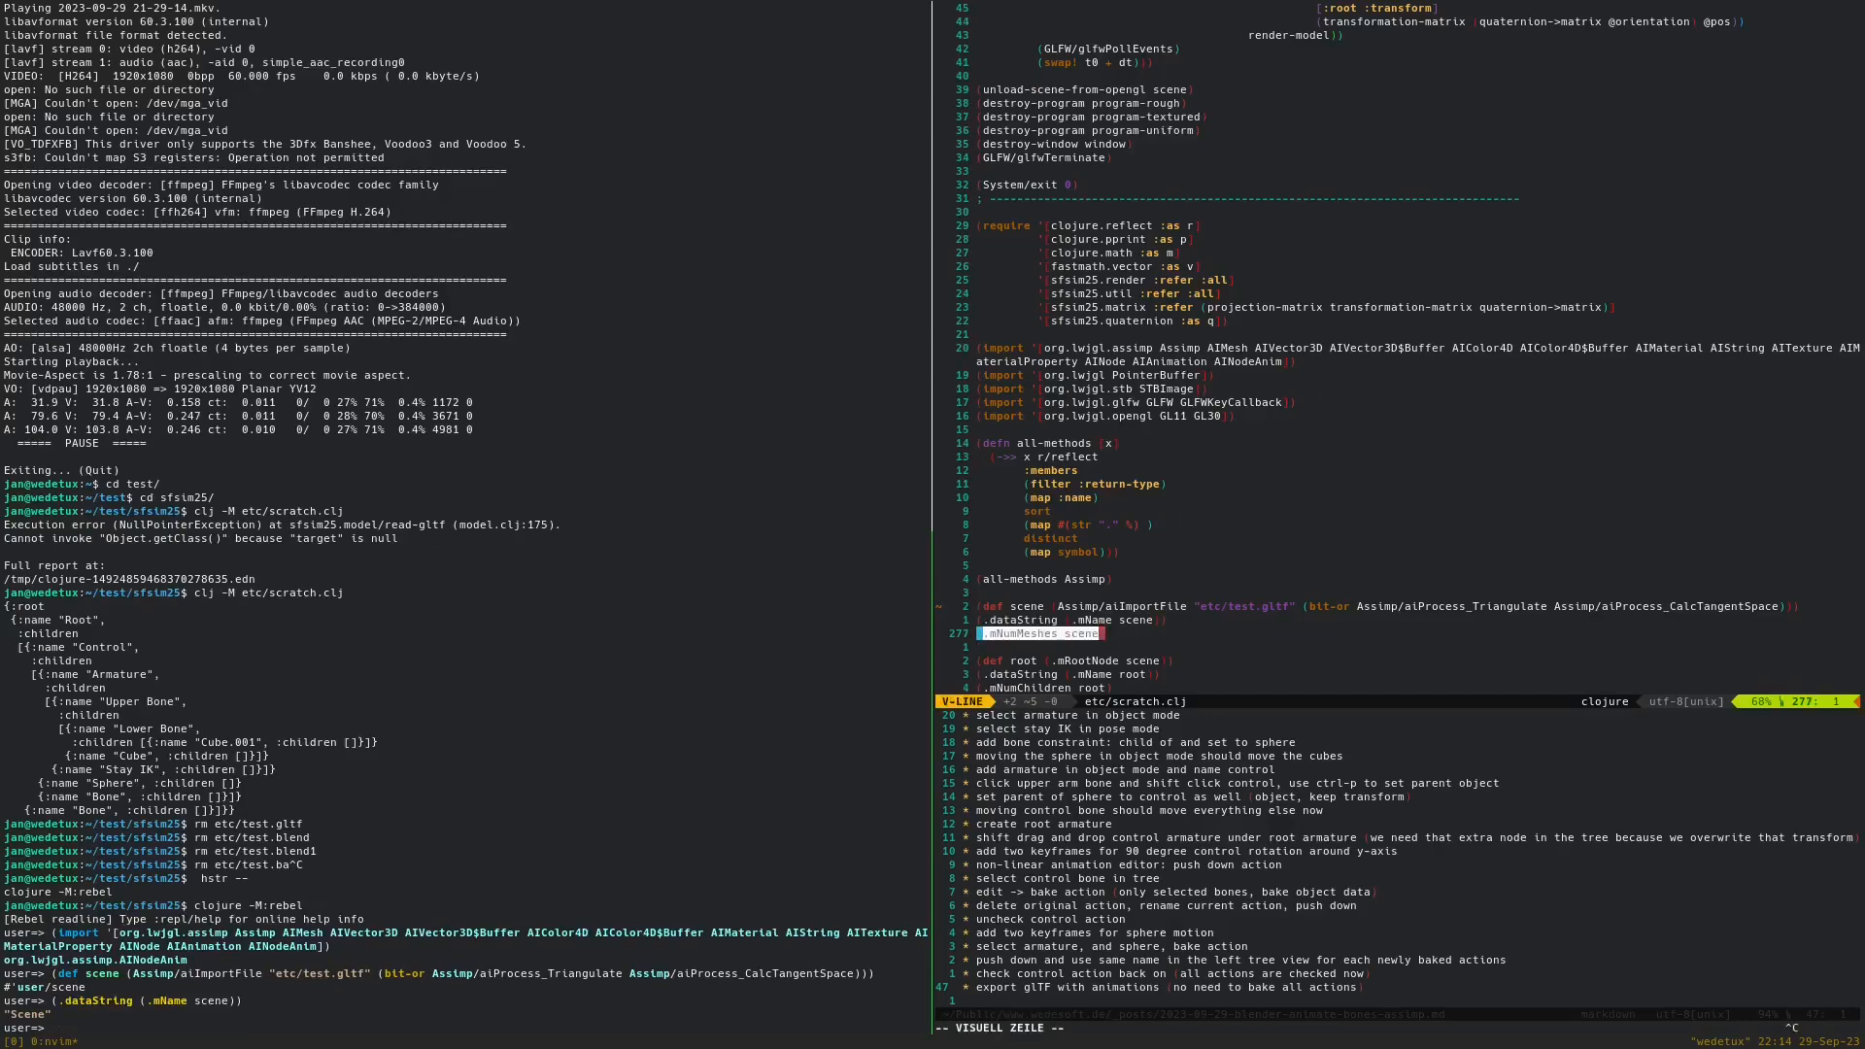
Find the .mNumAnimations expression further down etc/scratch.clj and evaluate it on the scene in the REPL
key(j)
key(j)
key(j)
key(j)
key(j)
scroll(1406, 348, down, 6)
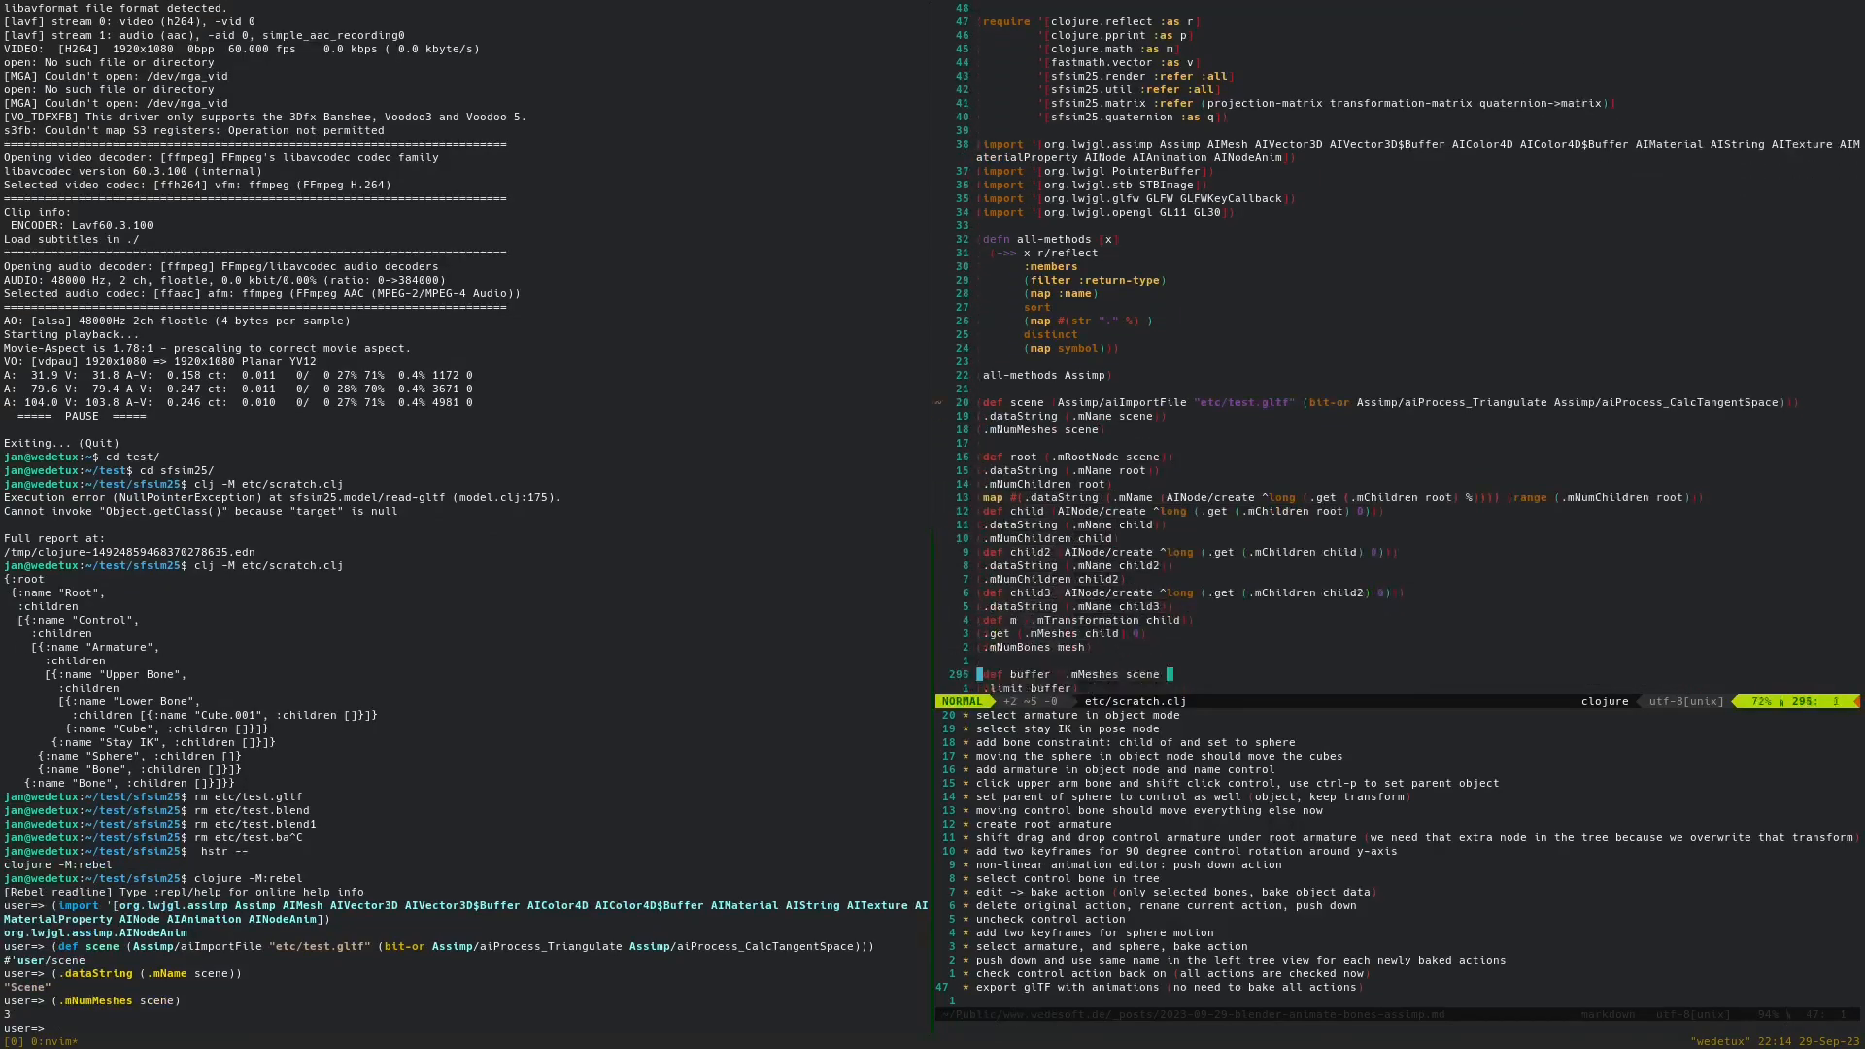
key(j)
key(j)
key(k)
key(k)
key(k)
key(k)
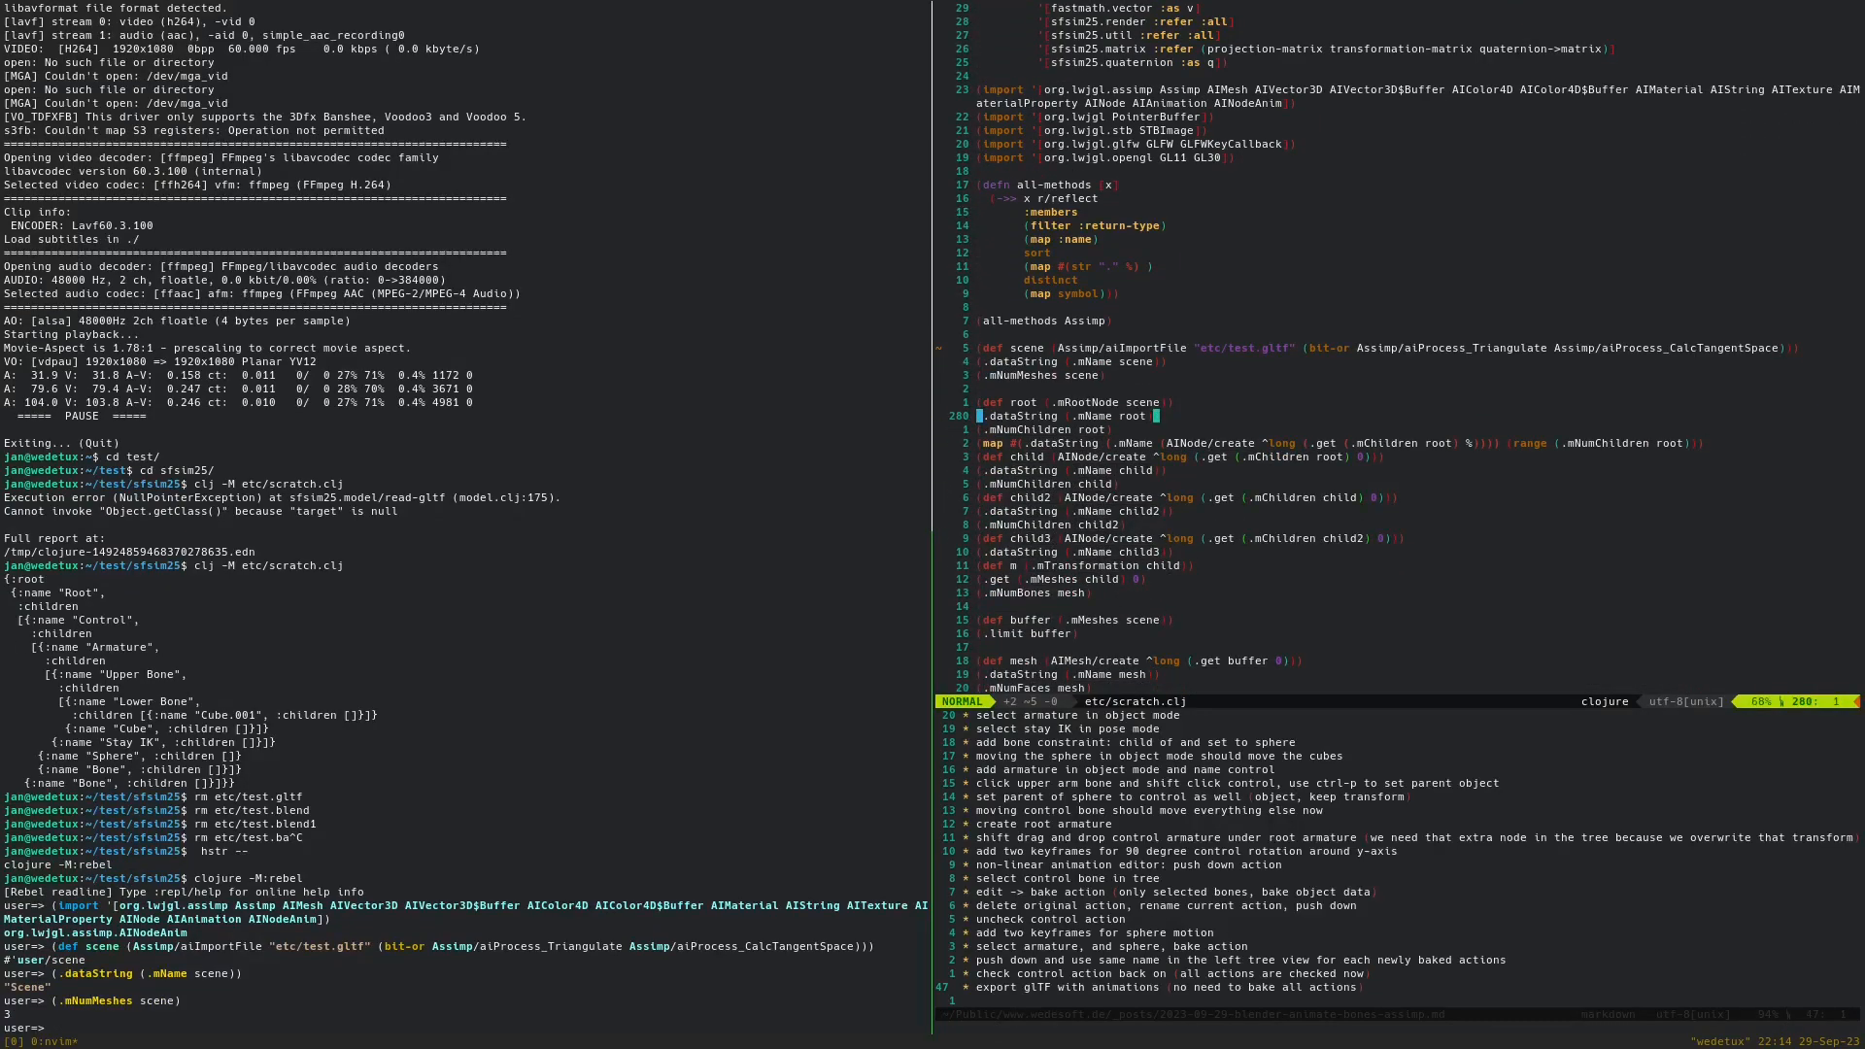
key(j)
key(j)
key(j)
key(j)
key(j)
key(j)
key(j)
key(j)
key(j)
key(j)
key(j)
key(j)
key(j)
key(j)
key(j)
key(j)
key(j)
key(j)
key(j)
key(j)
key(j)
key(j)
key(j)
key(j)
key(j)
key(j)
key(j)
key(j)
key(j)
key(j)
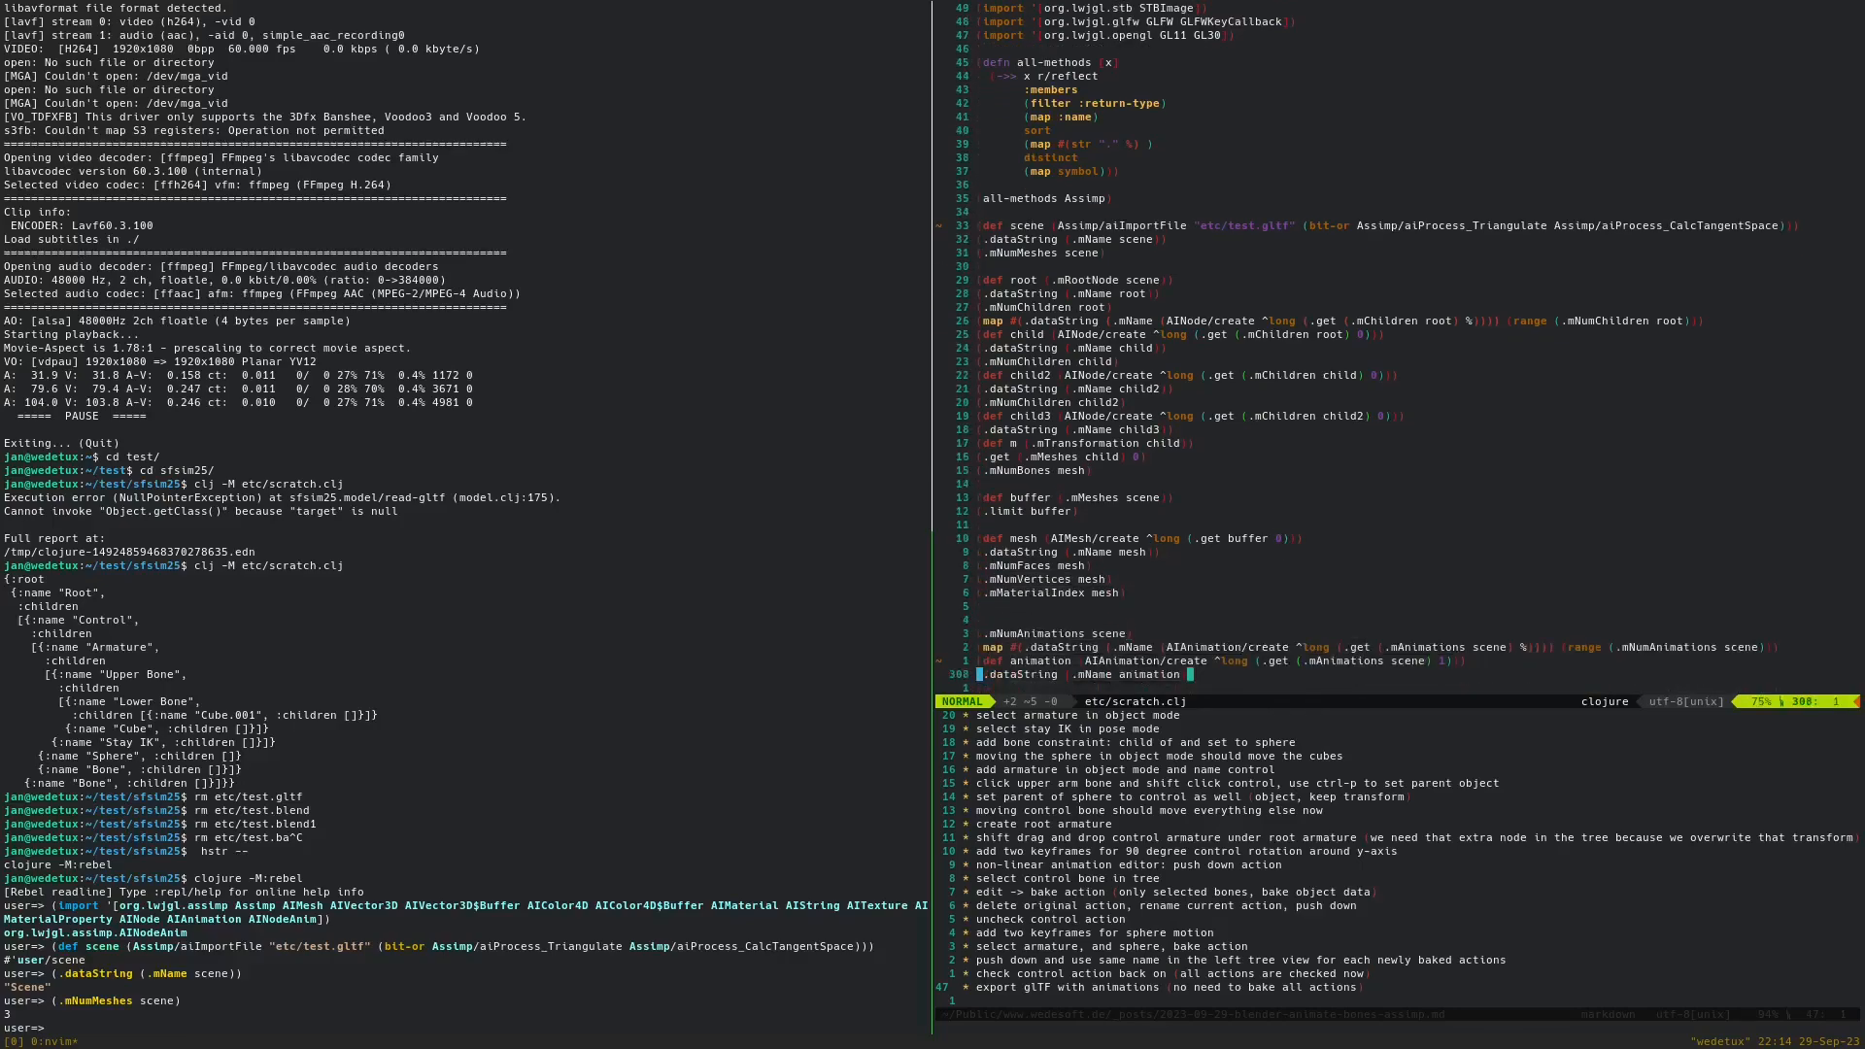
key(j)
key(j)
key(j)
key(k)
key(k)
key(k)
key(k)
key(k)
key(k)
key(k)
key(k)
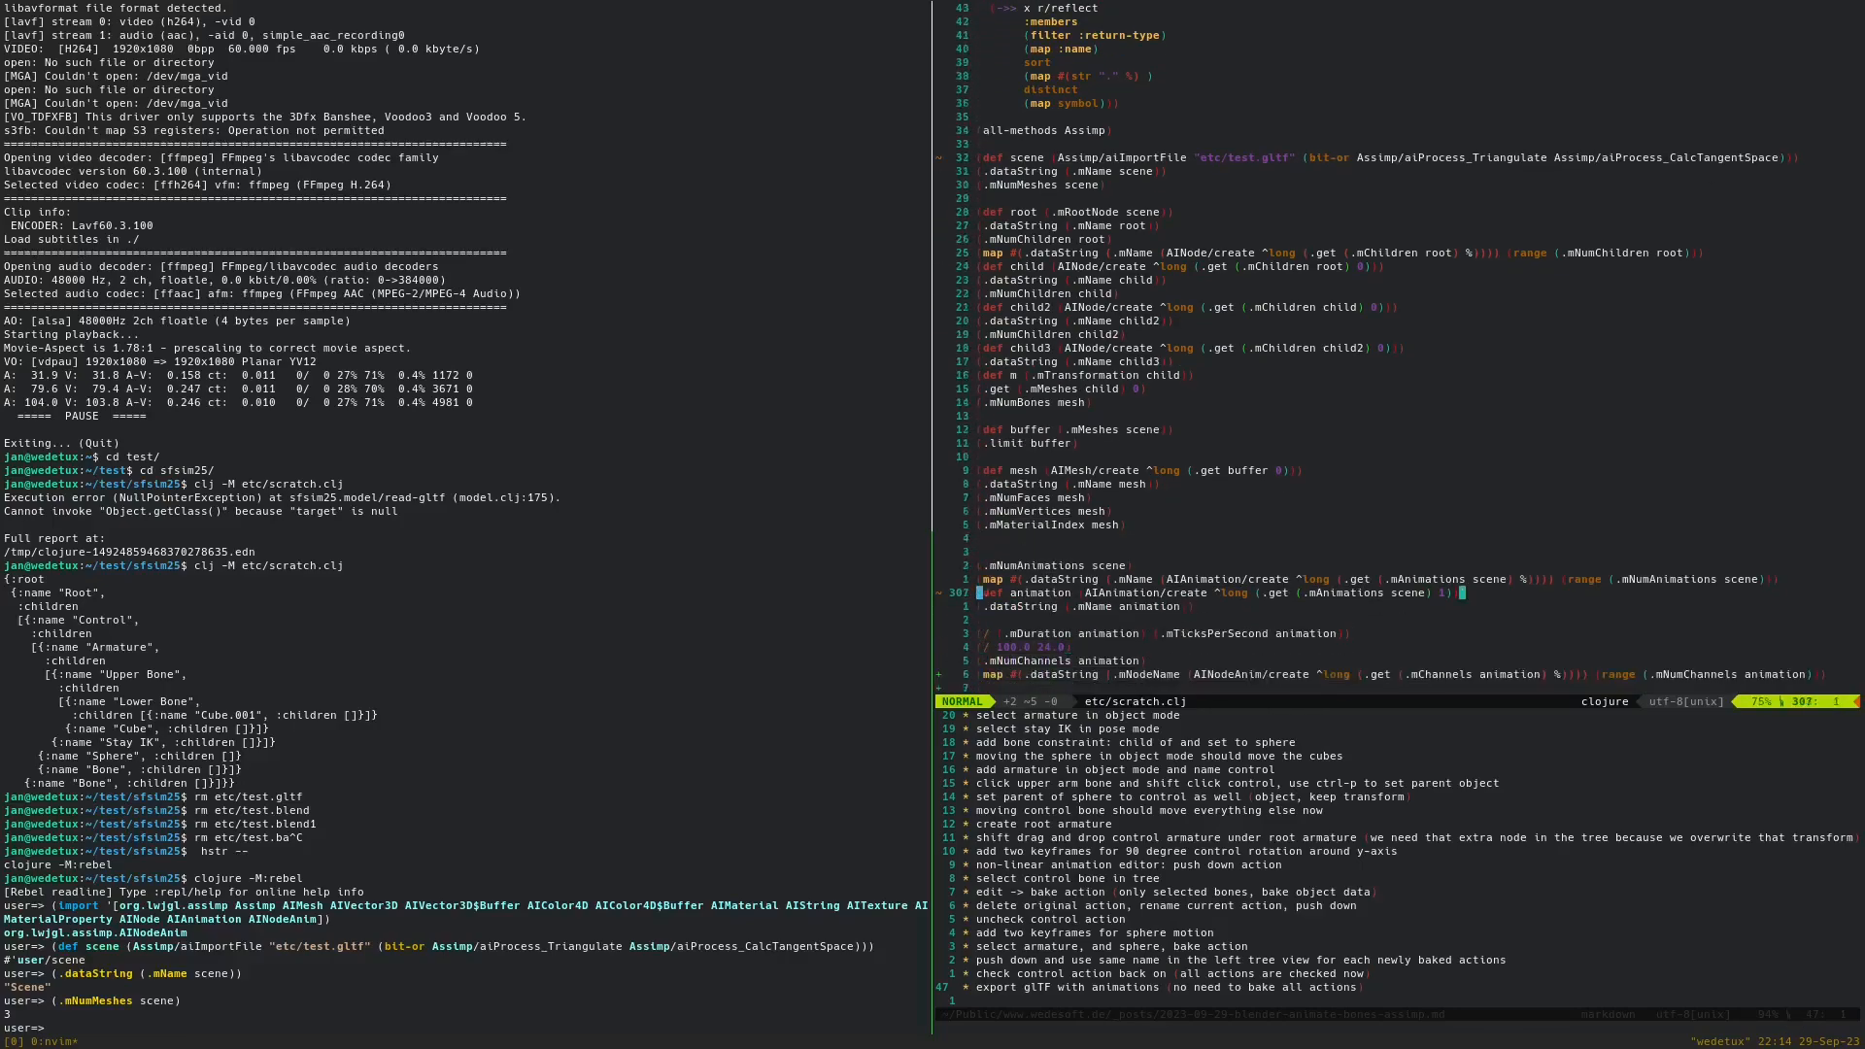
key(shift+v)
key(ctrl+c)
key(ctrl+c)
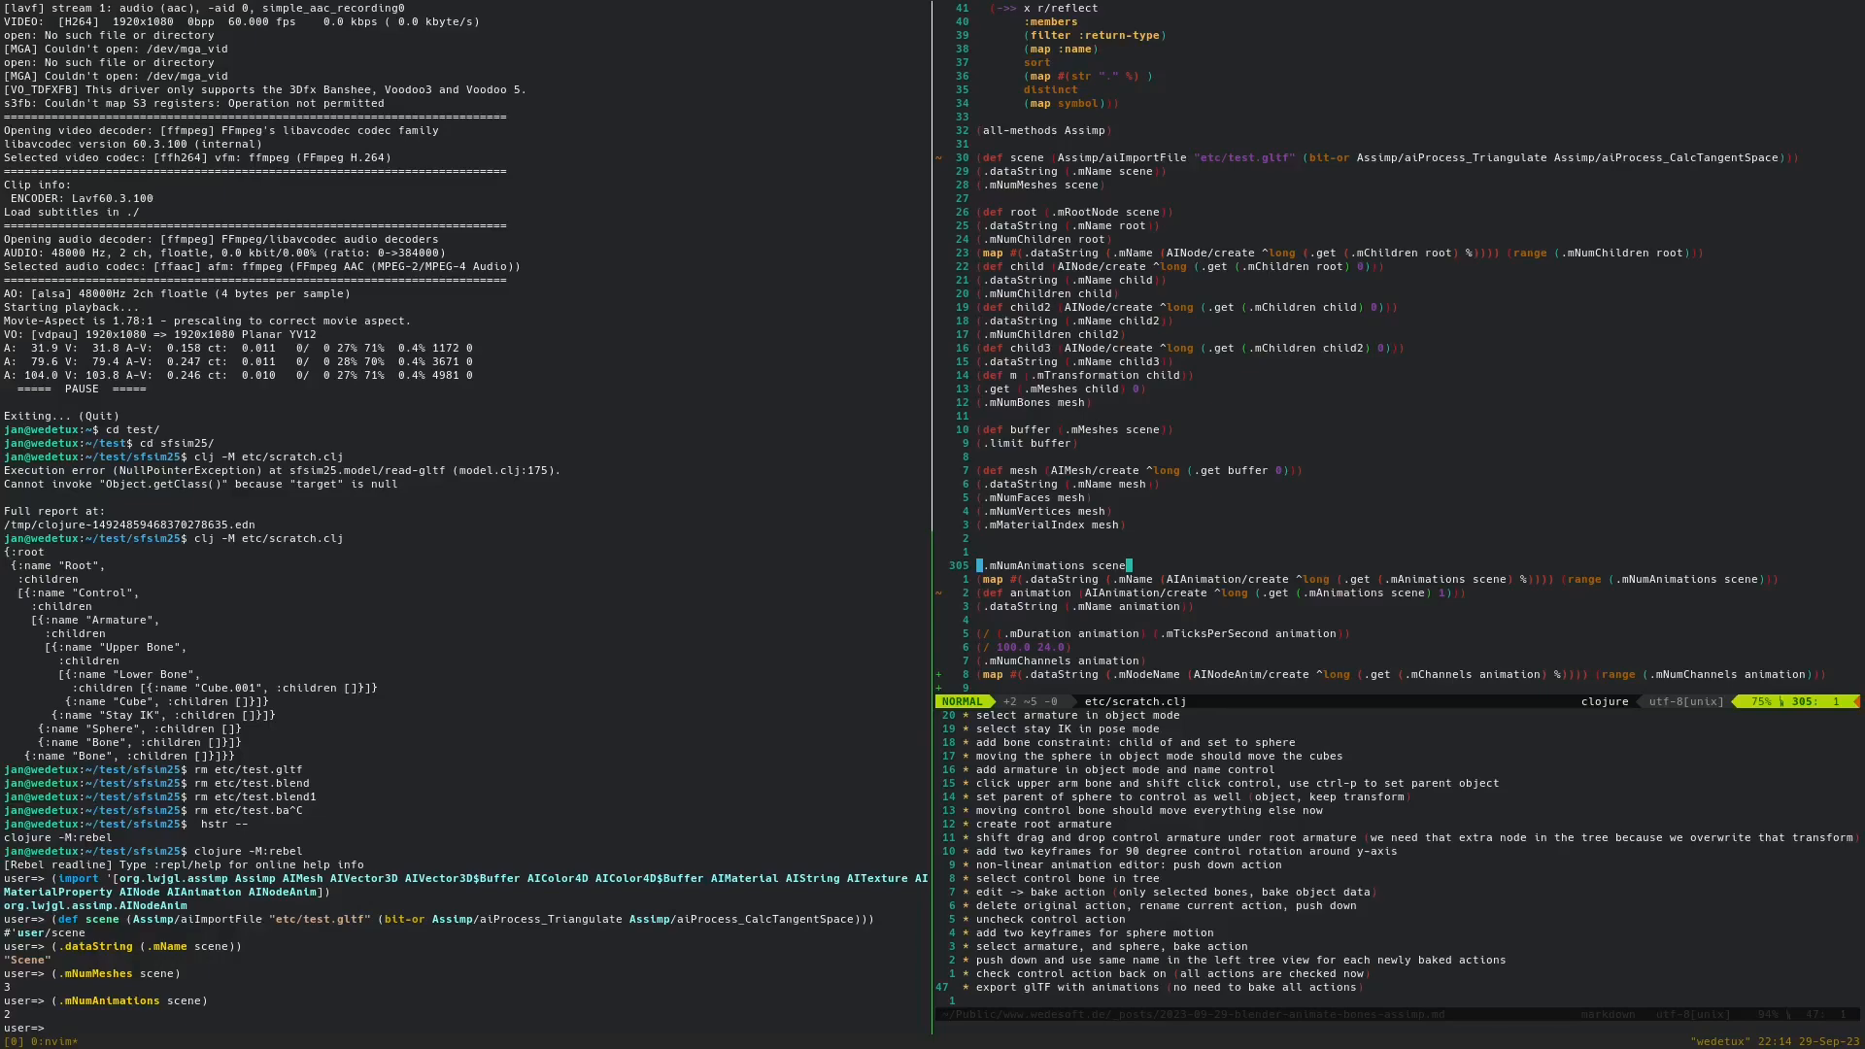
List the names of all animations in the scene by evaluating the map expression over AIAnimation/create in the REPL
key(j)
key(w)
key(w)
key(w)
key(w)
key(w)
key(w)
key(w)
key(w)
key(w)
key(b)
key(h)
key(h)
key(h)
key(h)
key(h)
key(h)
key(h)
key(h)
key(h)
key(h)
key(h)
key(h)
key(h)
key(h)
key(h)
key(h)
key(h)
key(h)
key(h)
key(h)
key(h)
key(h)
key(h)
key(h)
key(h)
key(h)
key(h)
key(h)
key(h)
key(shift+v)
key(ctrl+c)
key(ctrl+c)
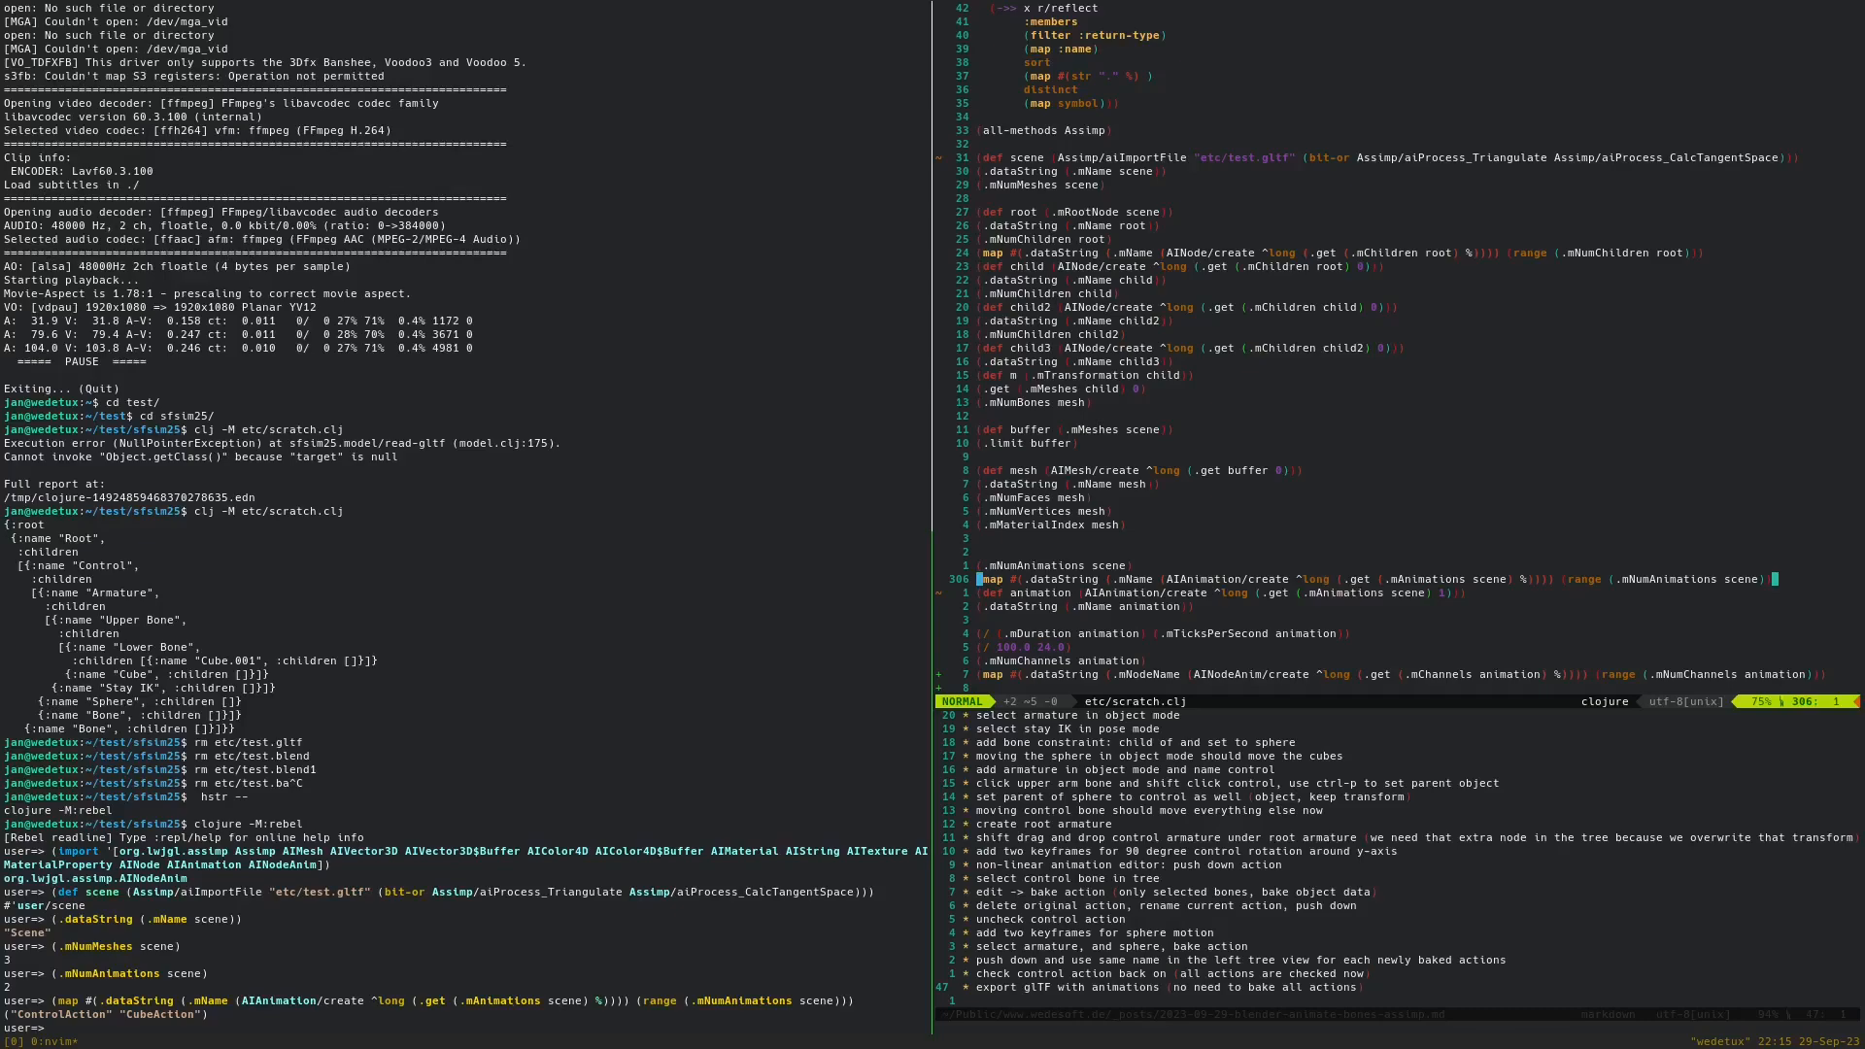
Define animation as the scene's animation at index 1 in the REPL and query its name with .mName
key(j)
key(shift+v)
key(ctrl+c)
key(j)
key(shift+v)
key(ctrl+c)
key(ctrl+c)
Compute the animation's length in seconds by evaluating .mDuration divided by .mTicksPerSecond in the REPL
key(j)
key(j)
key(j)
key(j)
key(j)
key(j)
key(j)
key(j)
key(j)
key(j)
key(j)
key(k)
key(k)
key(k)
key(k)
key(k)
key(k)
key(k)
key(k)
key(k)
key(shift+v)
key(ctrl+c)
key(ctrl+c)
Query the animation's channel count with .mNumChannels and list the node names of all its channels in the REPL
key(j)
key(j)
key(shift+v)
key(ctrl+c)
key(ctrl+c)
key(j)
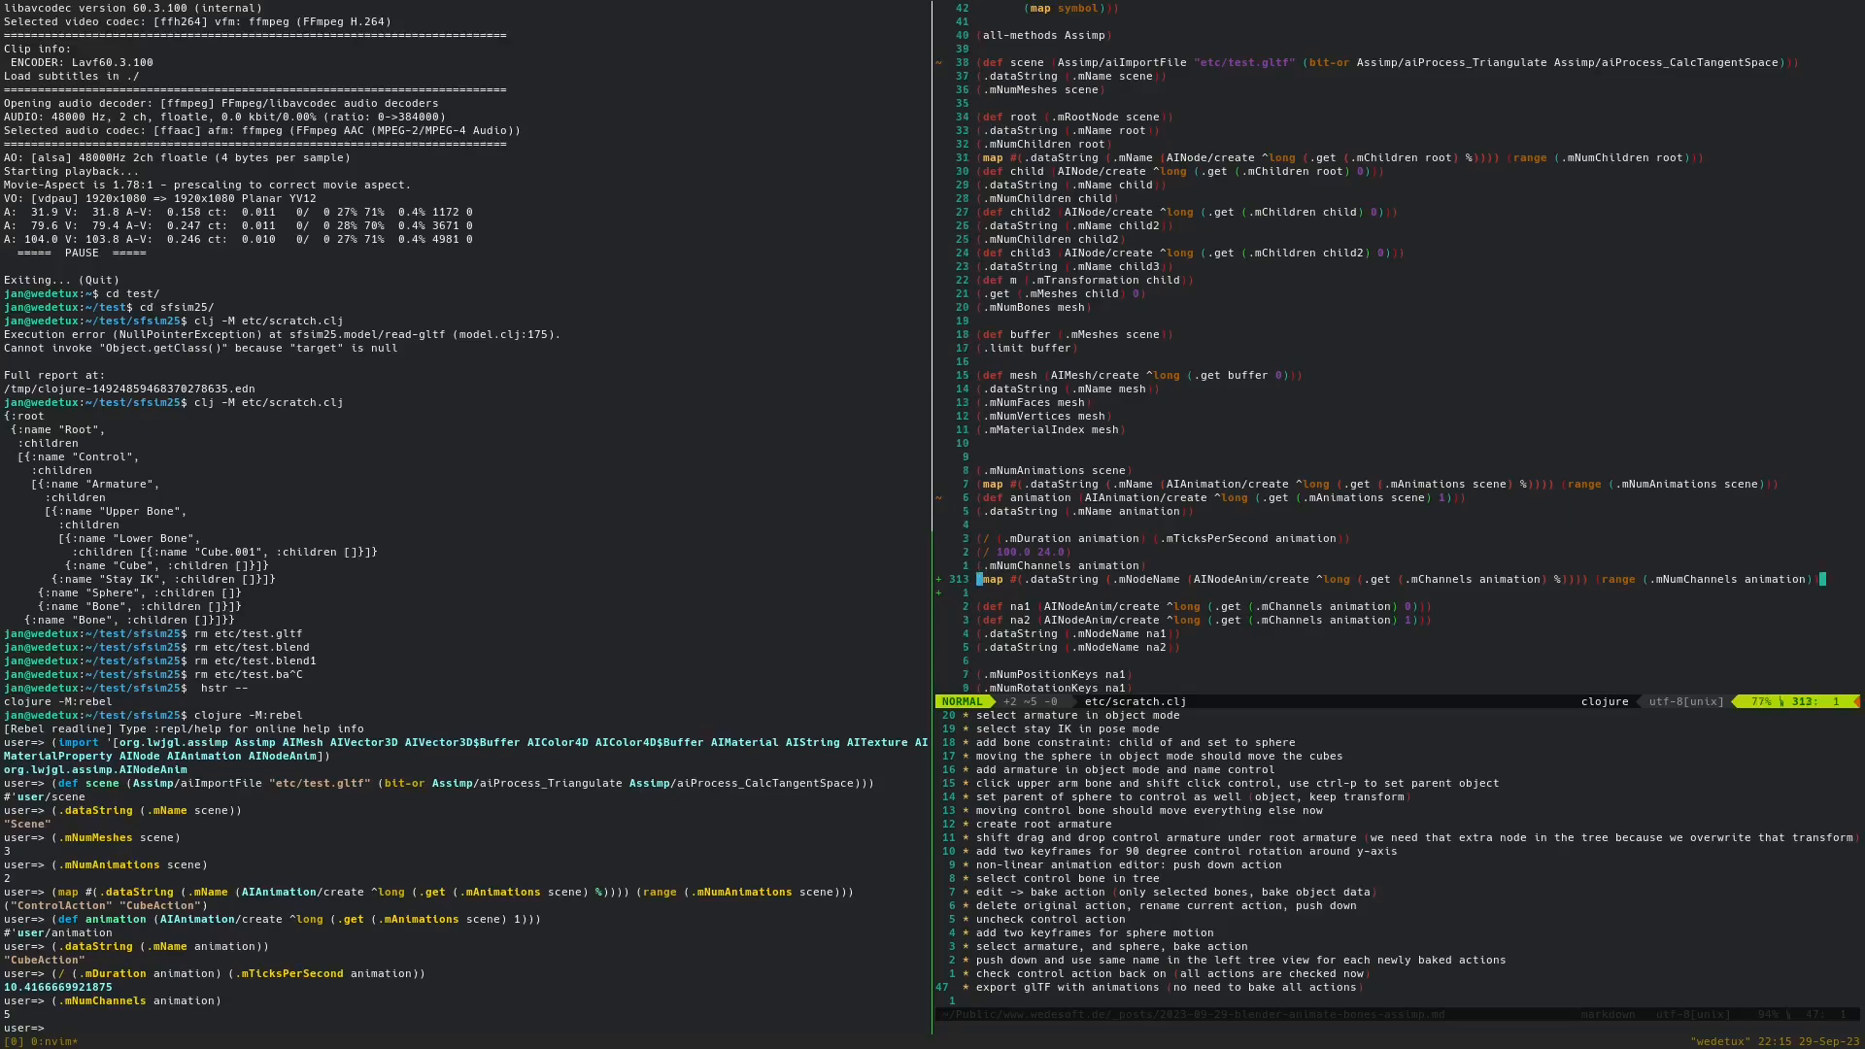
key(shift+v)
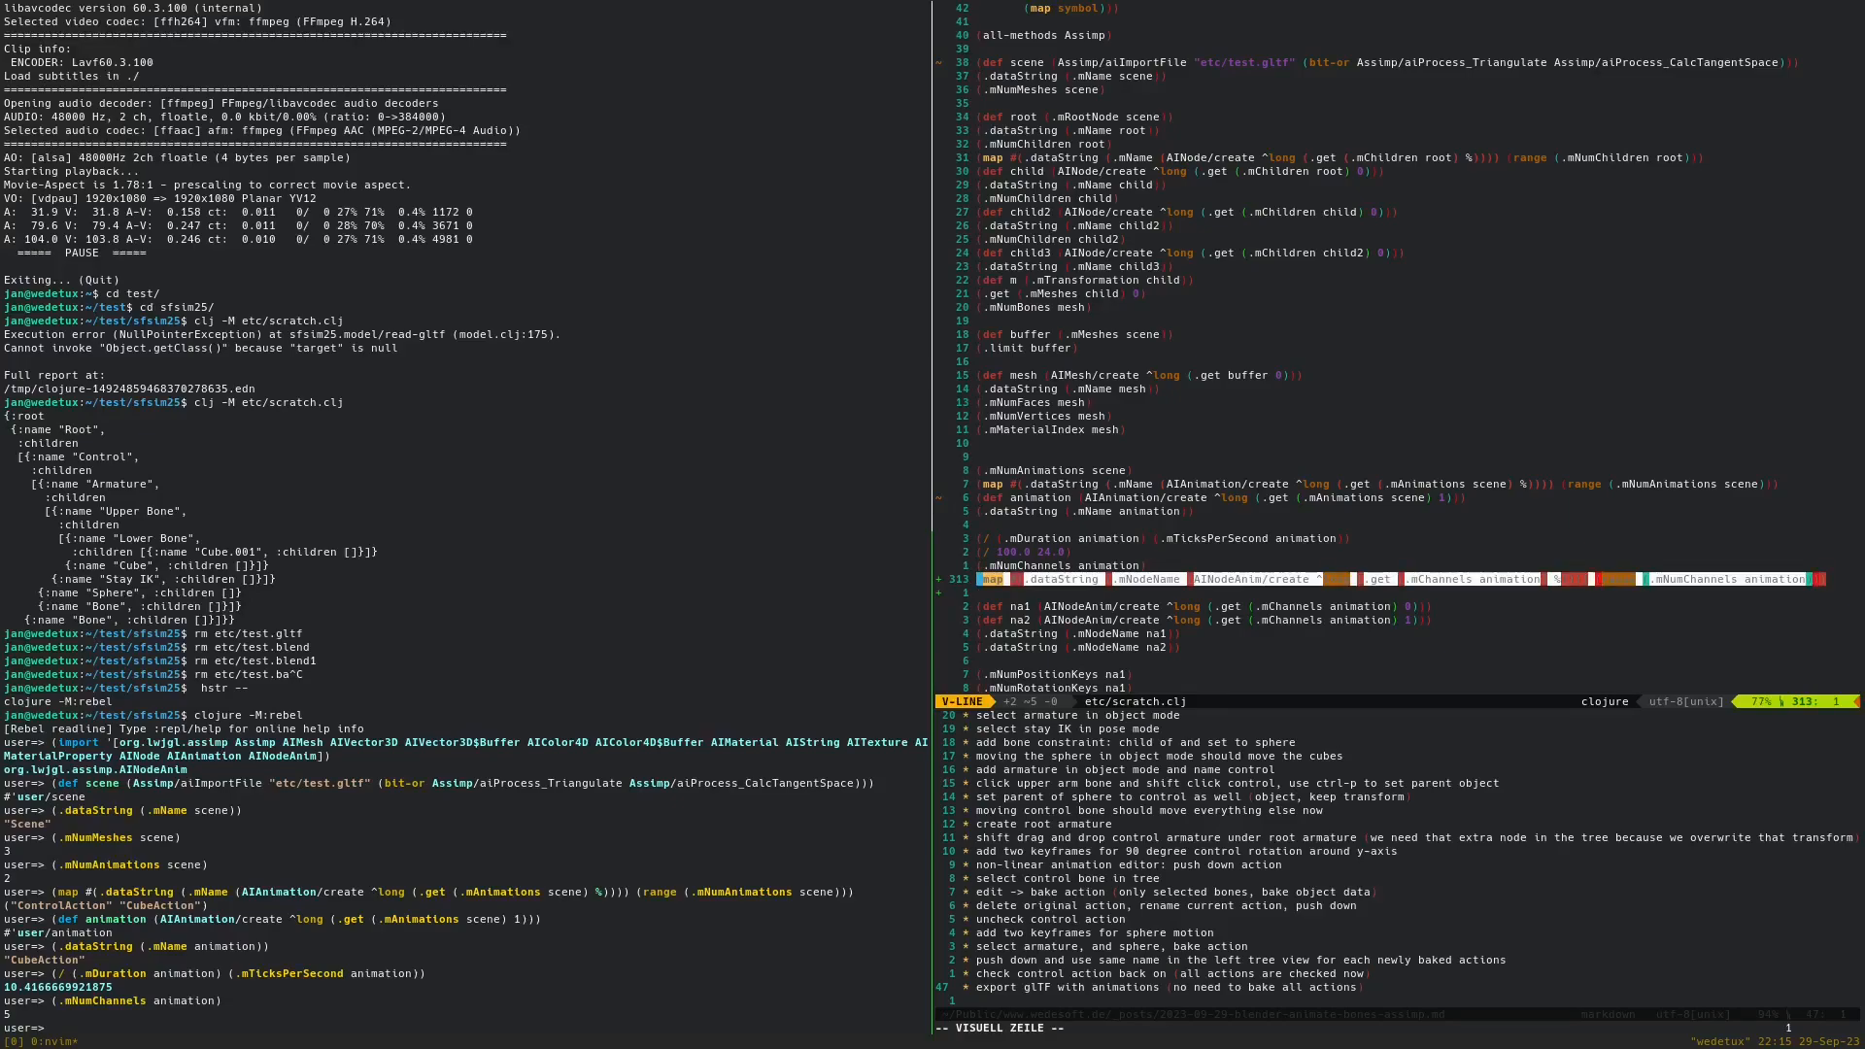
key(ctrl+c)
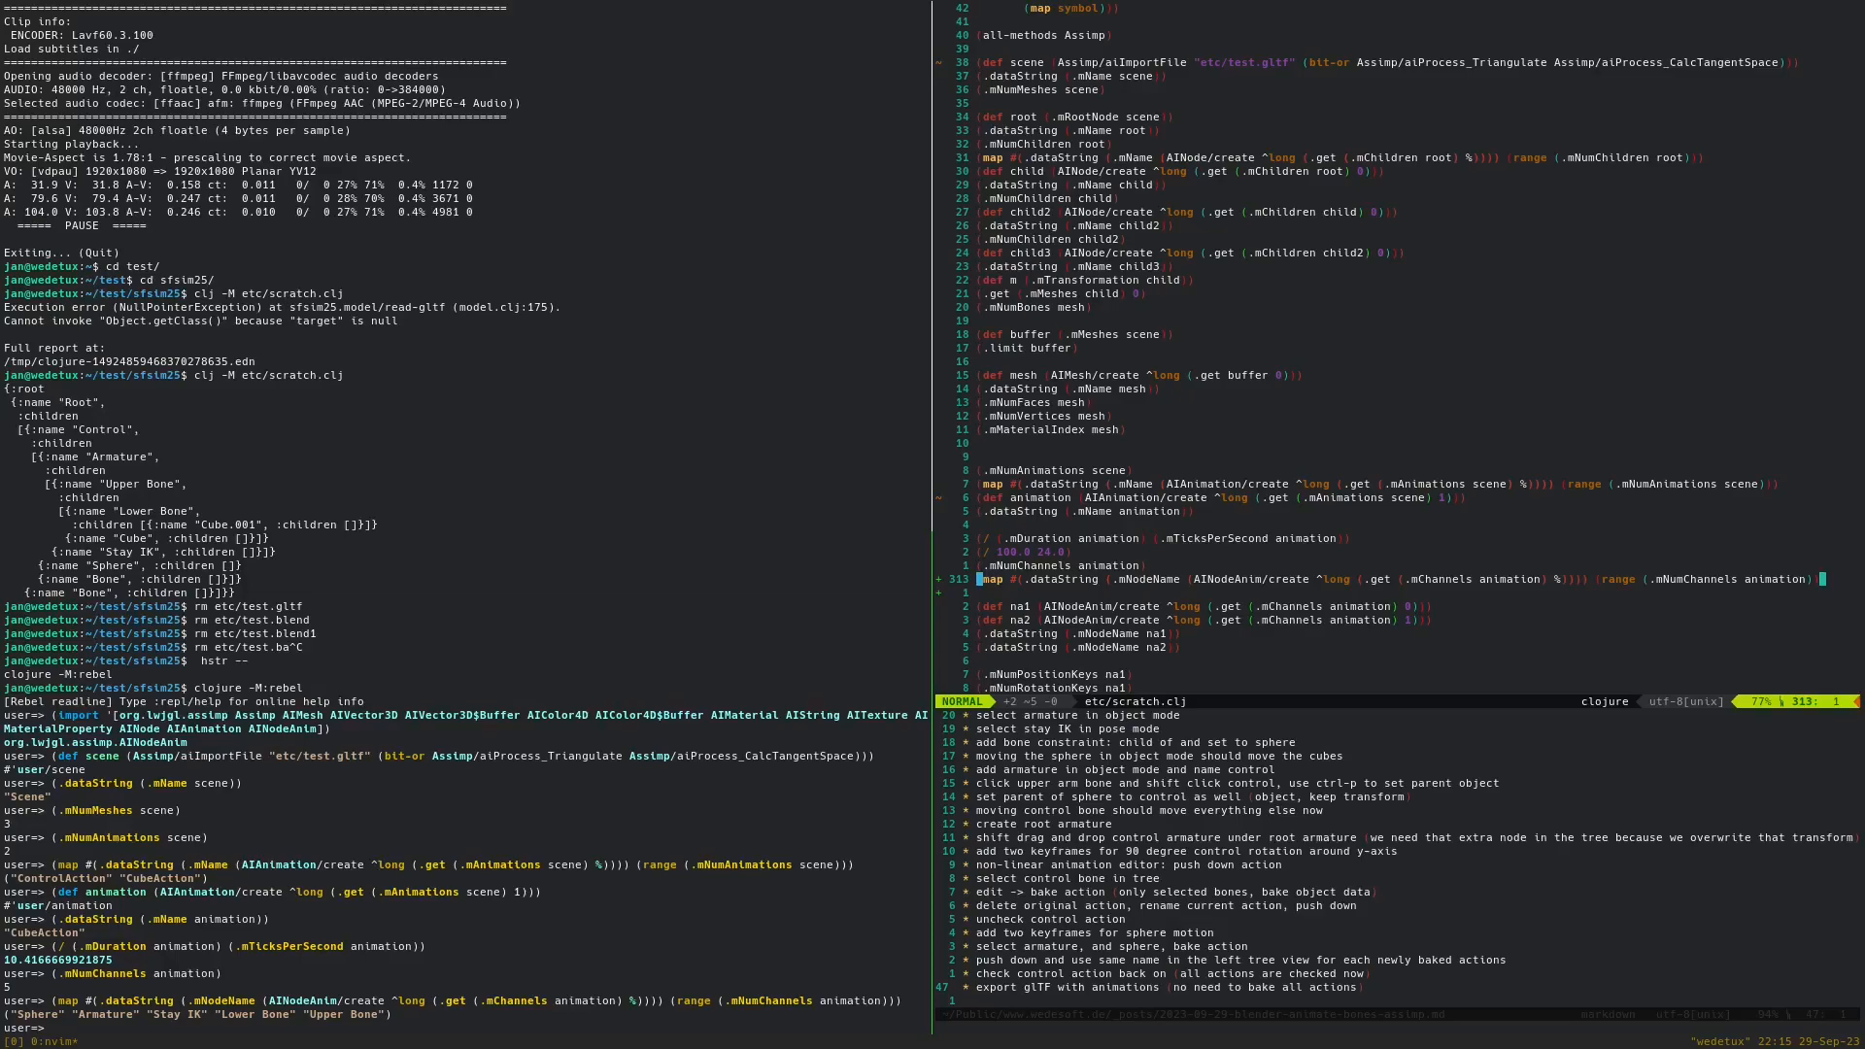
Change the channel index in the na1 definition to 4 and evaluate the definition in the REPL
key(j)
key(j)
key(h)
key(h)
key(h)
key(V)
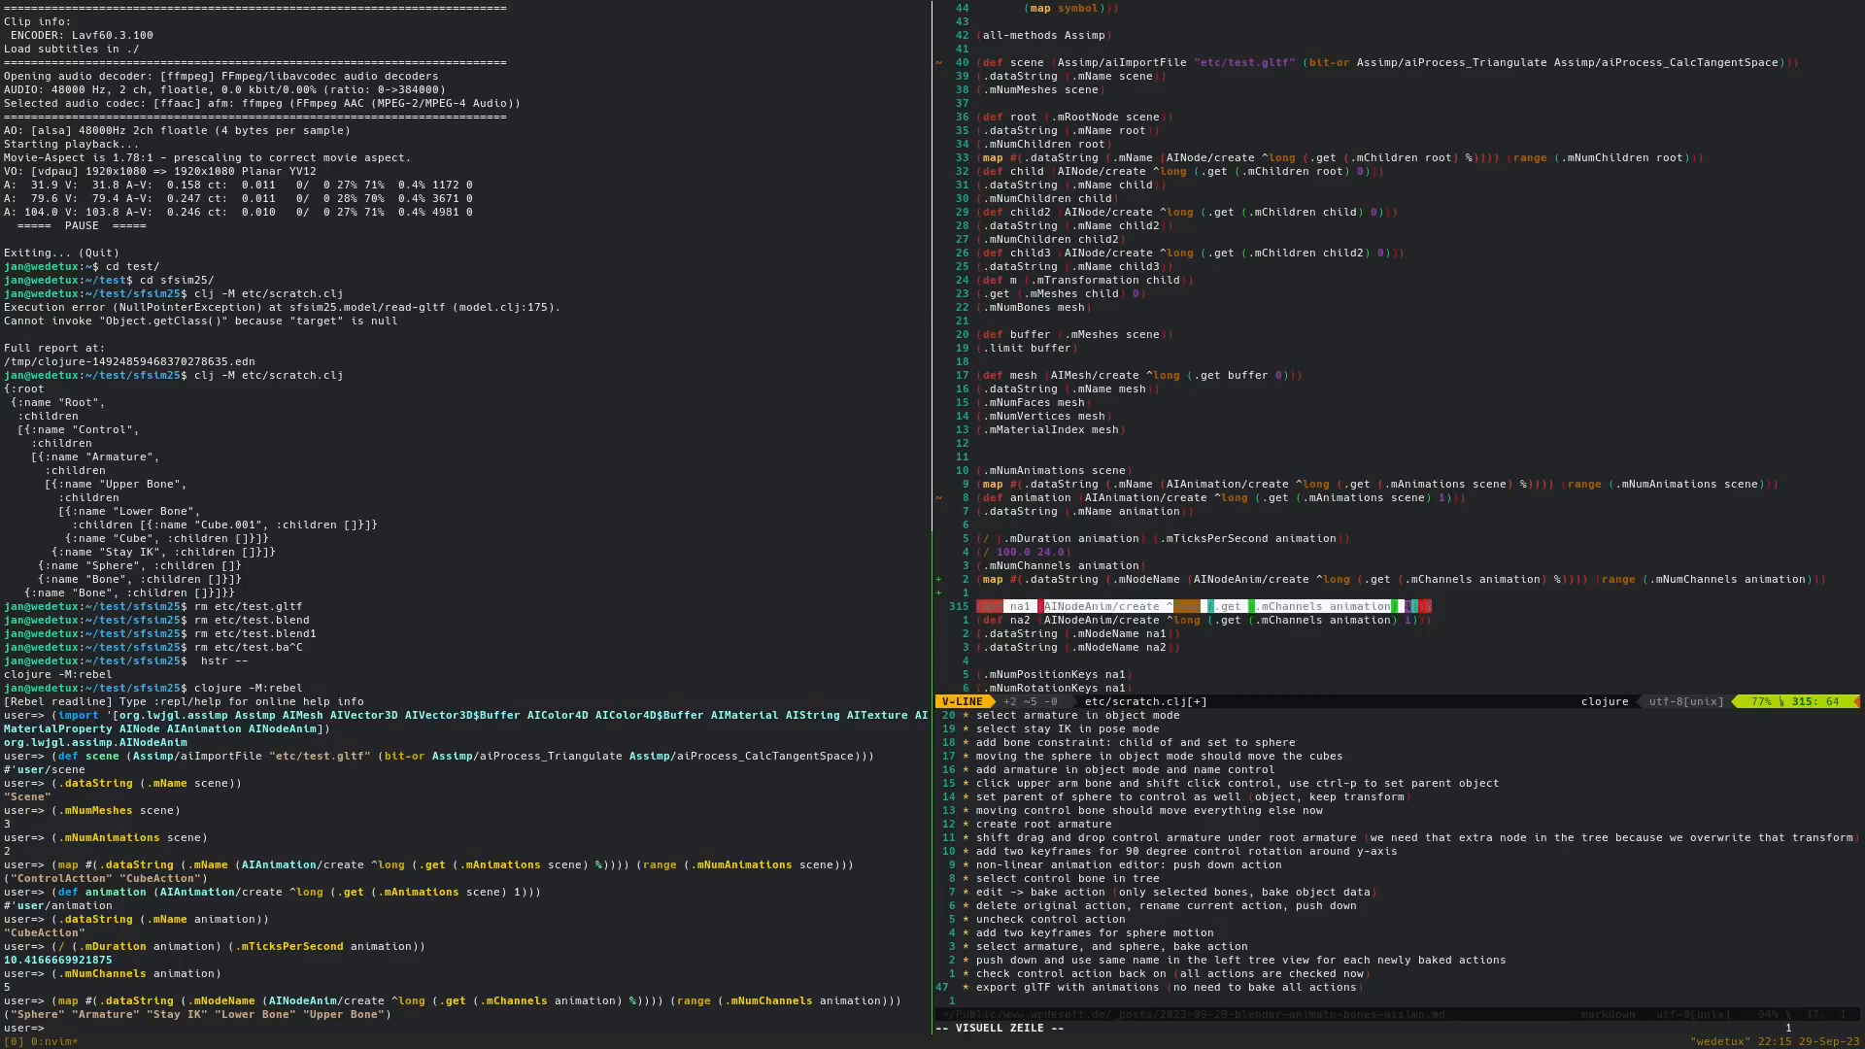
key(ctrl+c)
key(ctrl+c)
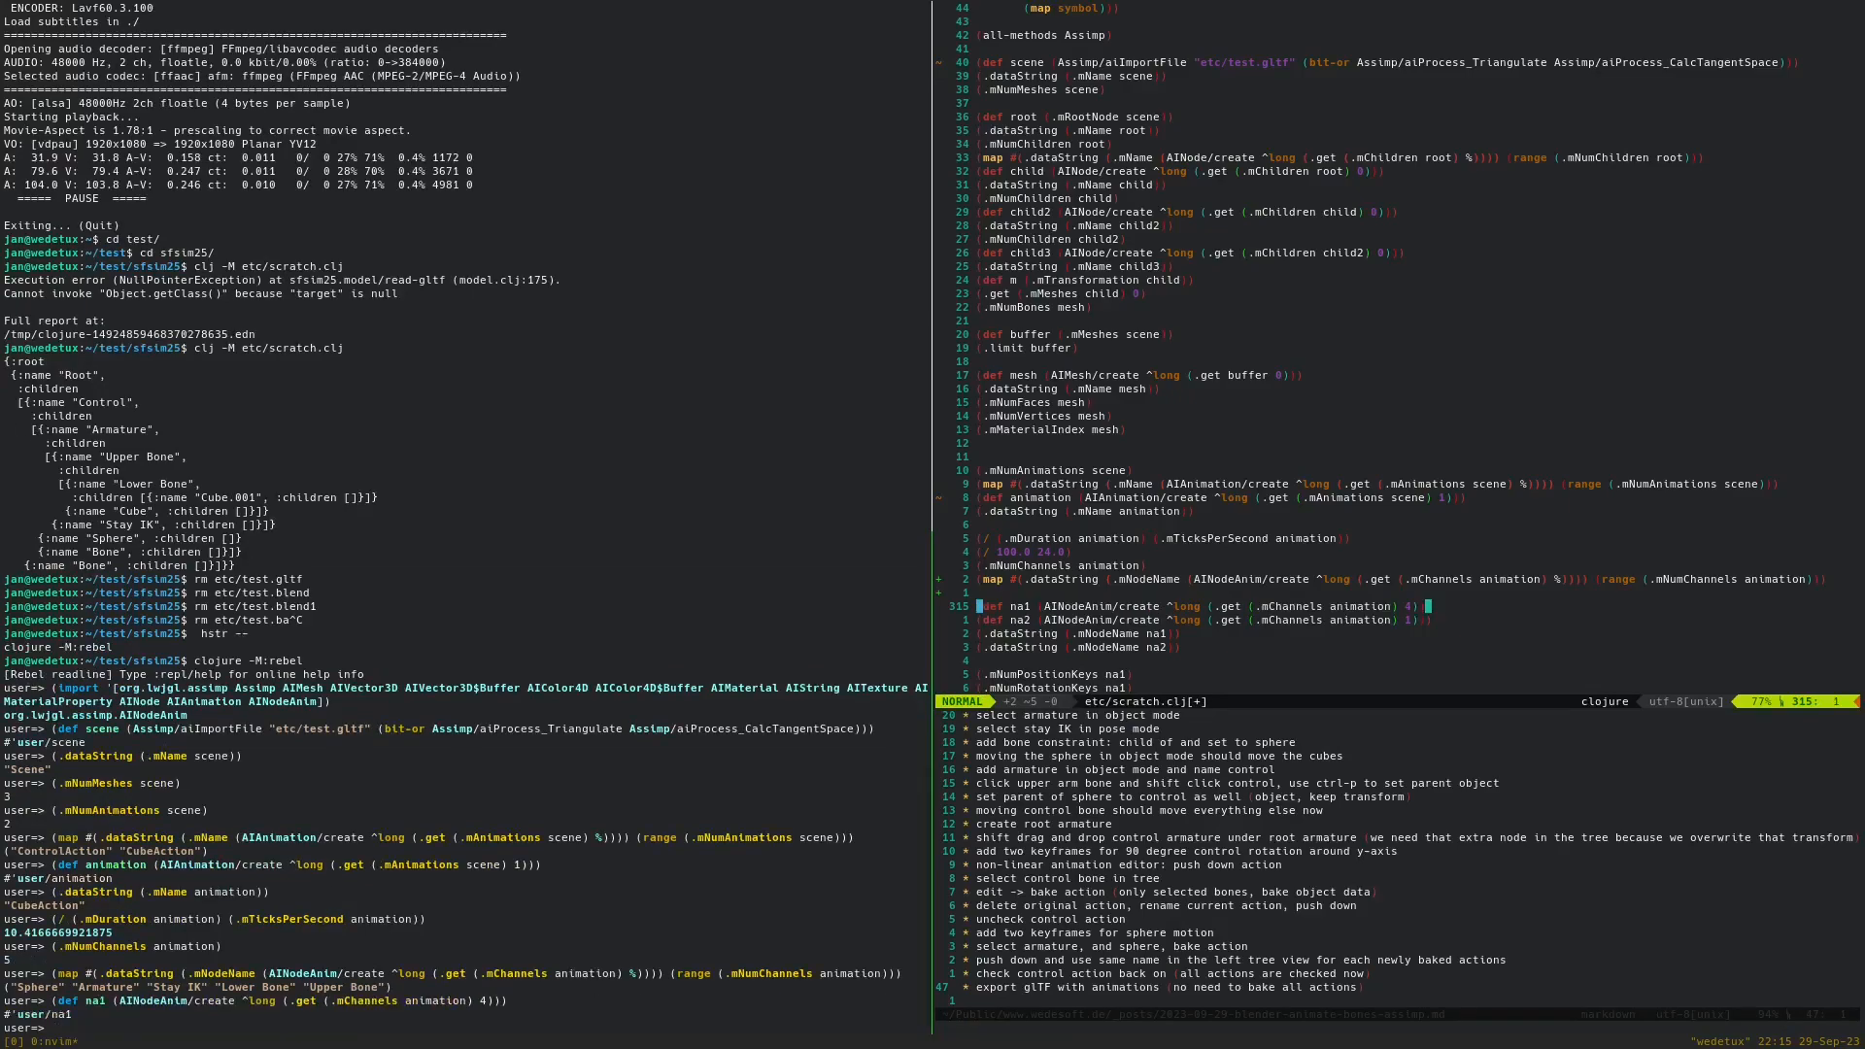
Query the node name of channel na1 in the REPL using the .mNodeName expression
key(j)
key(j)
key(V)
key(ctrl+c)
key(ctrl+c)
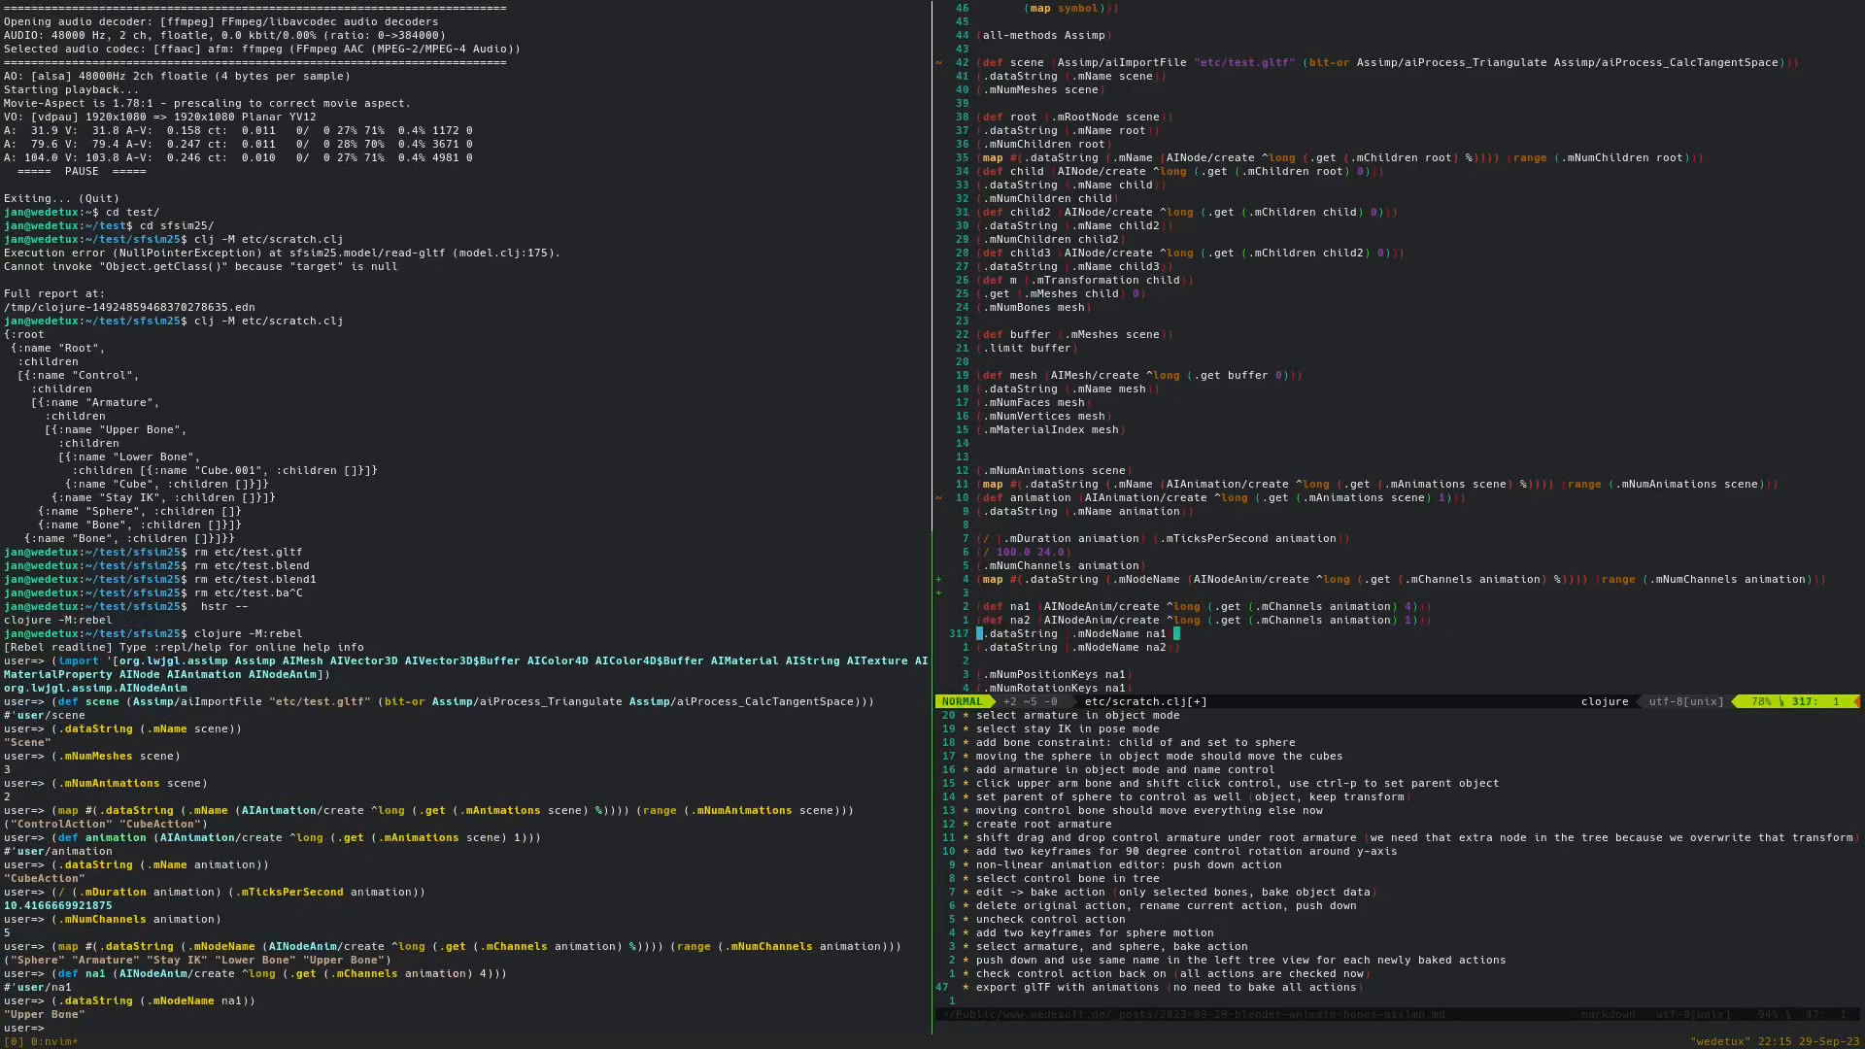
Query the number of position keys and rotation keys of na1 with .mNumPositionKeys and .mNumRotationKeys in the REPL
key(j)
key(j)
key(j)
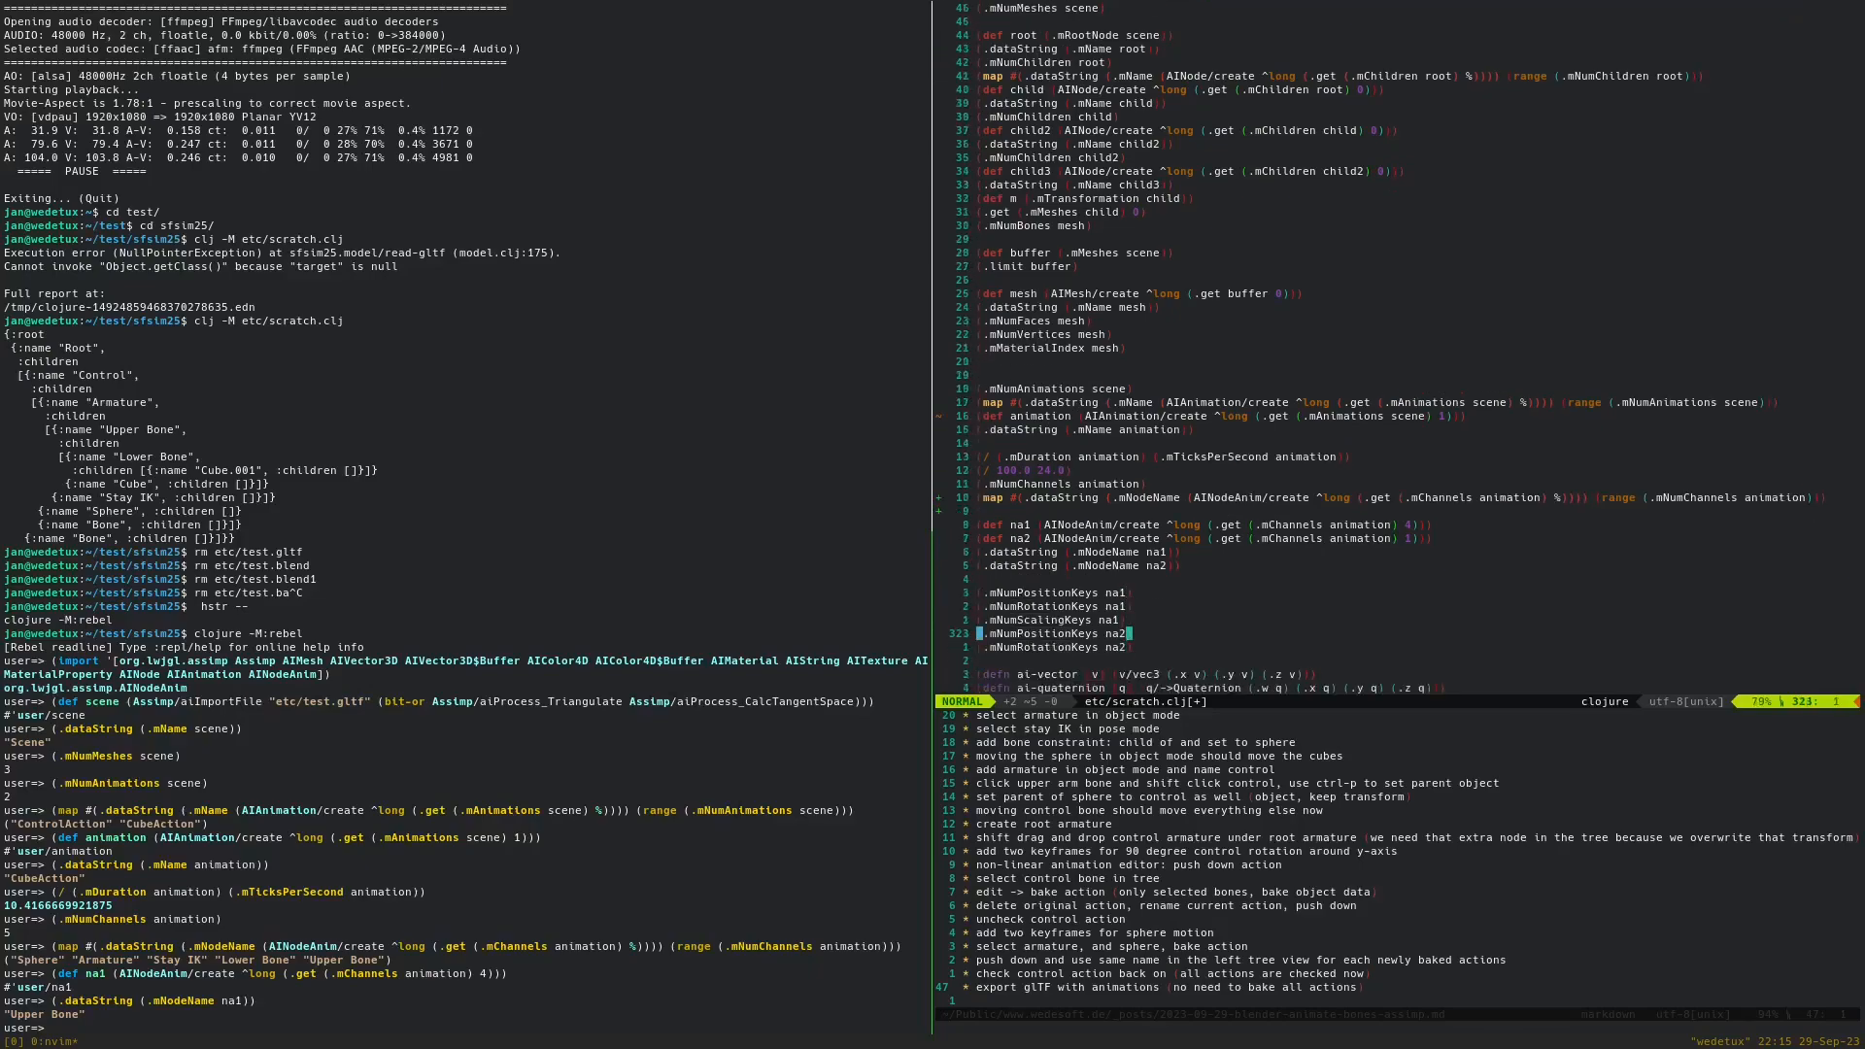
key(V)
key(ctrl+c)
key(ctrl+c)
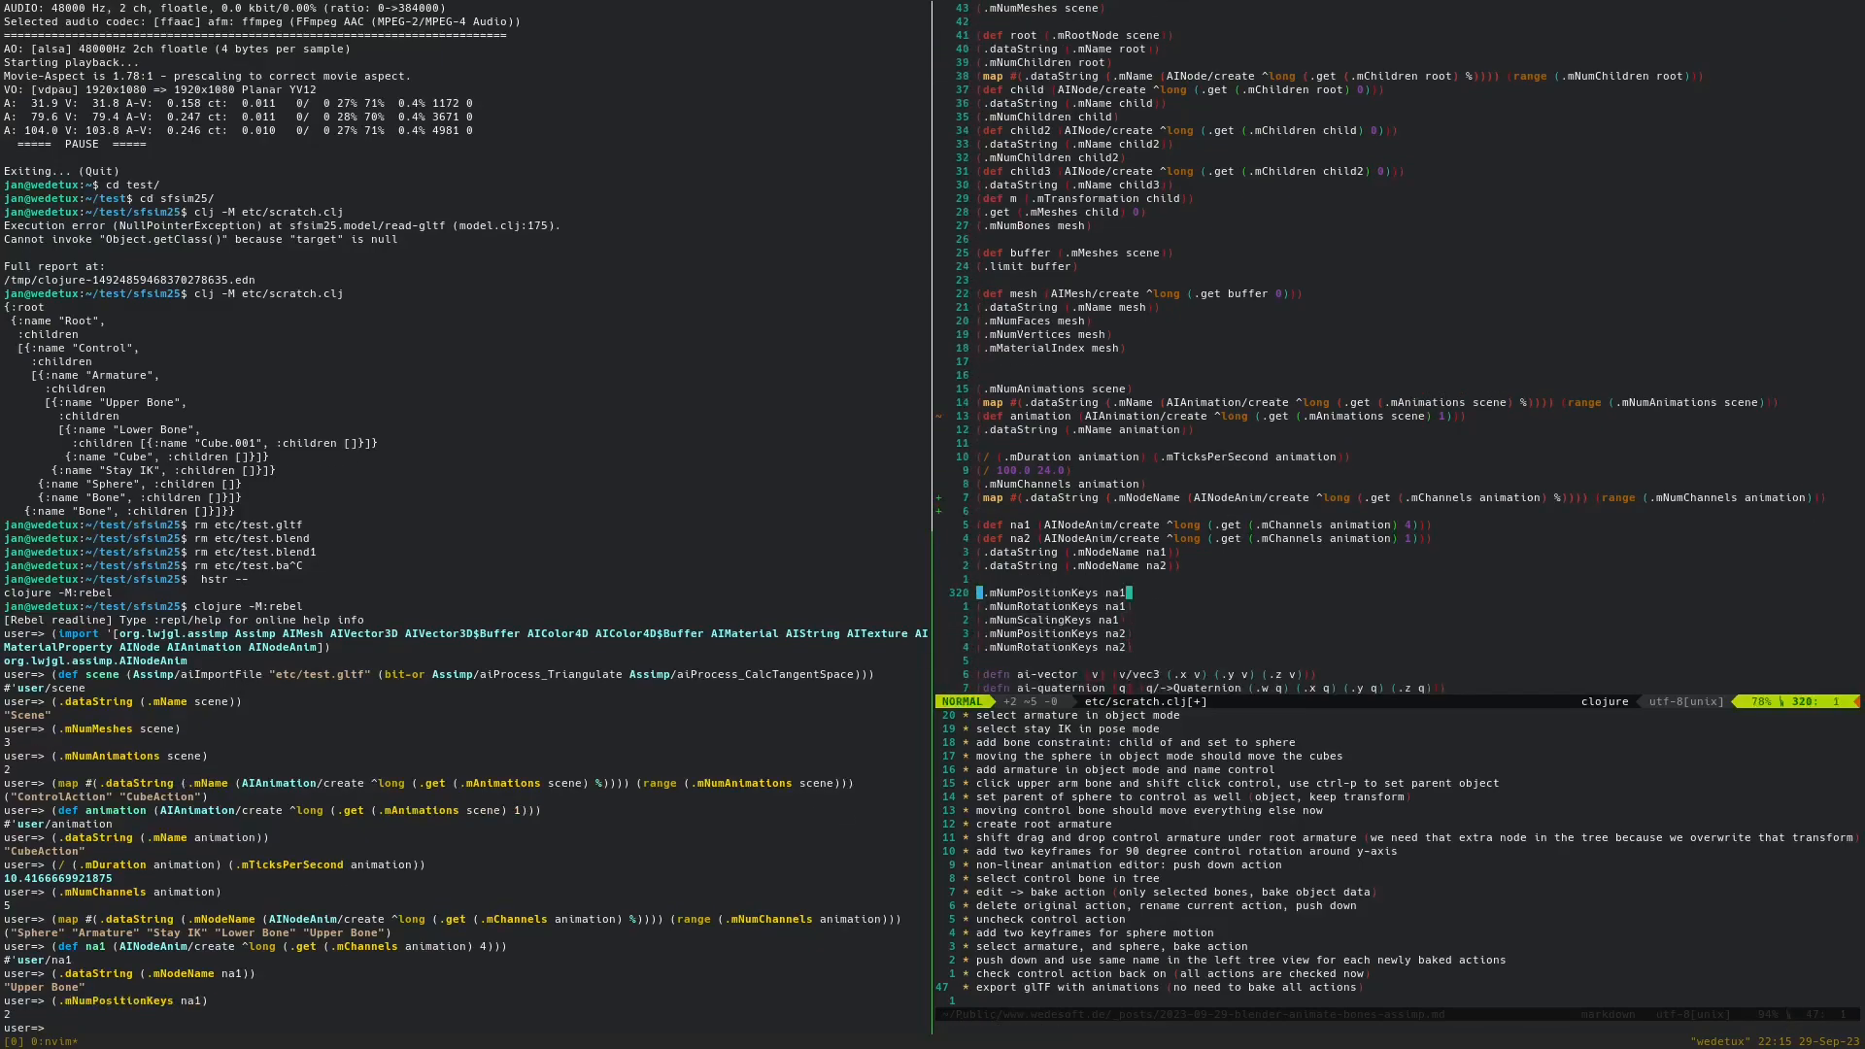
key(j)
key(V)
key(ctrl+c)
key(ctrl+c)
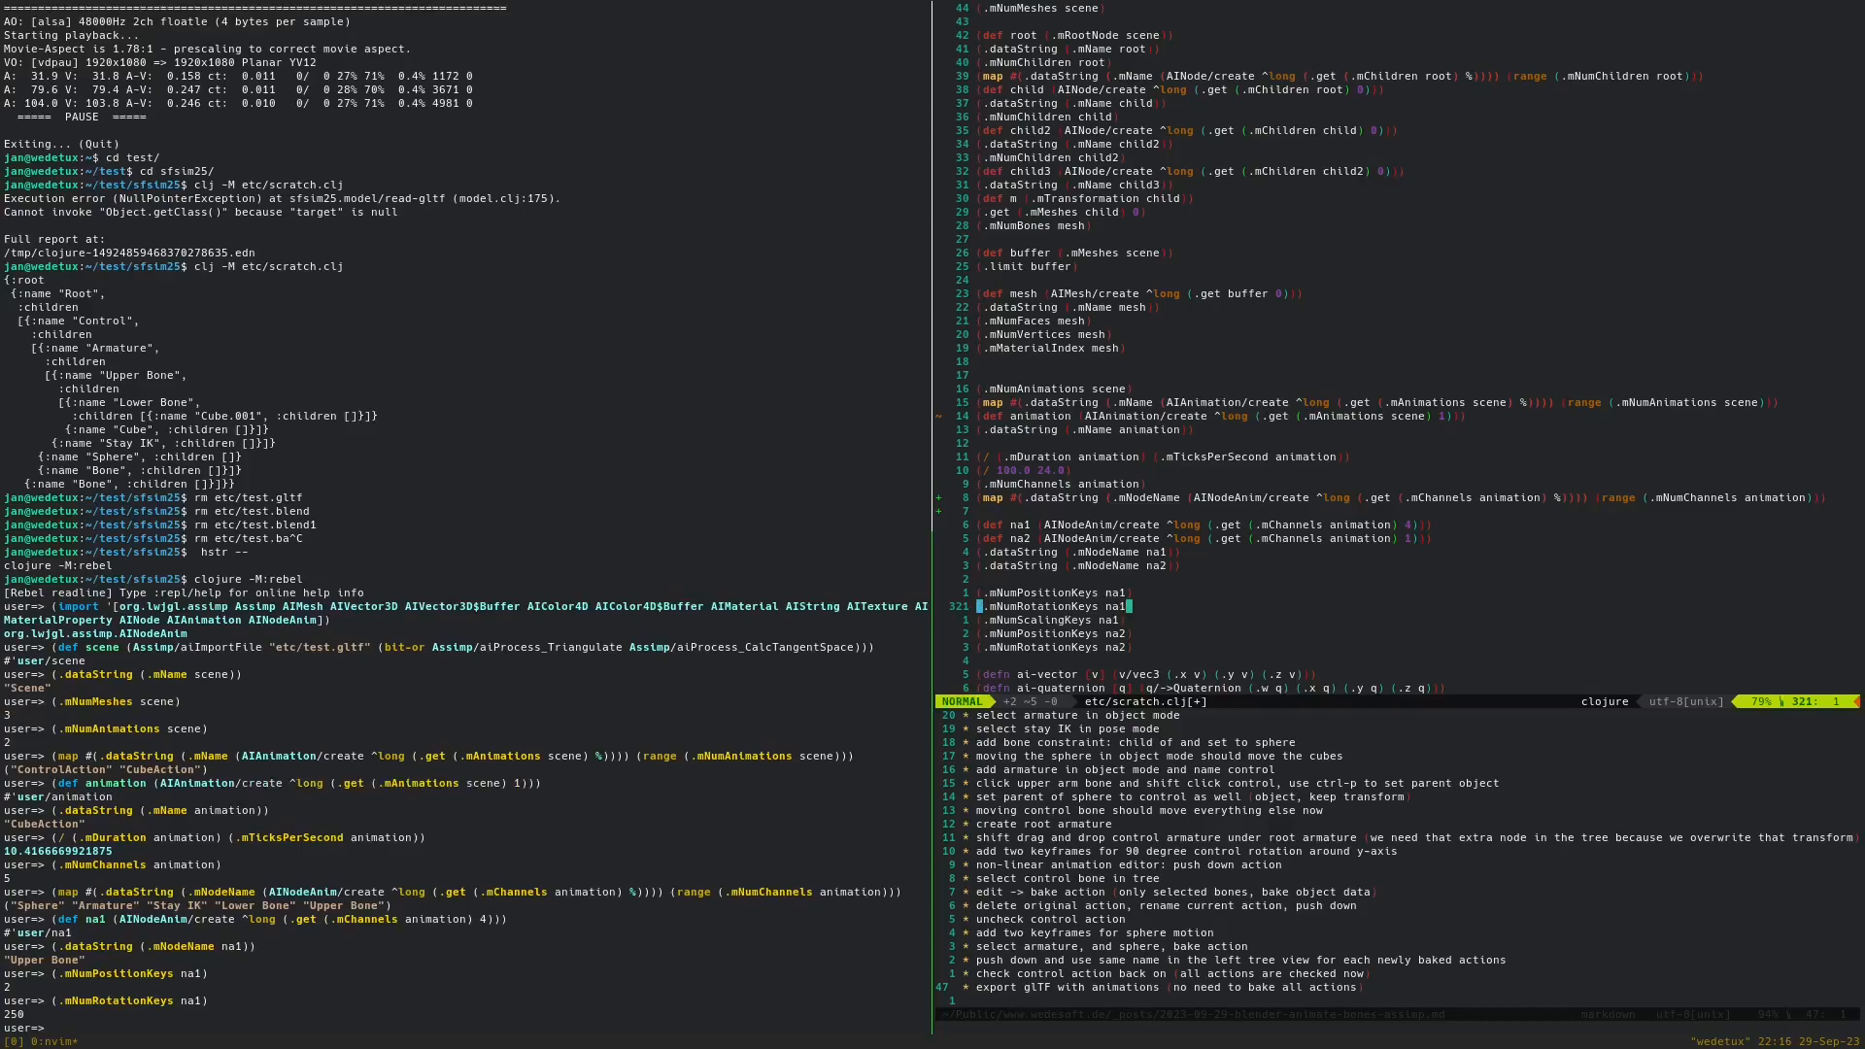
Query the number of scaling keys of na1 with .mNumScalingKeys in the REPL
key(j)
key(V)
key(ctrl+c)
key(ctrl+c)
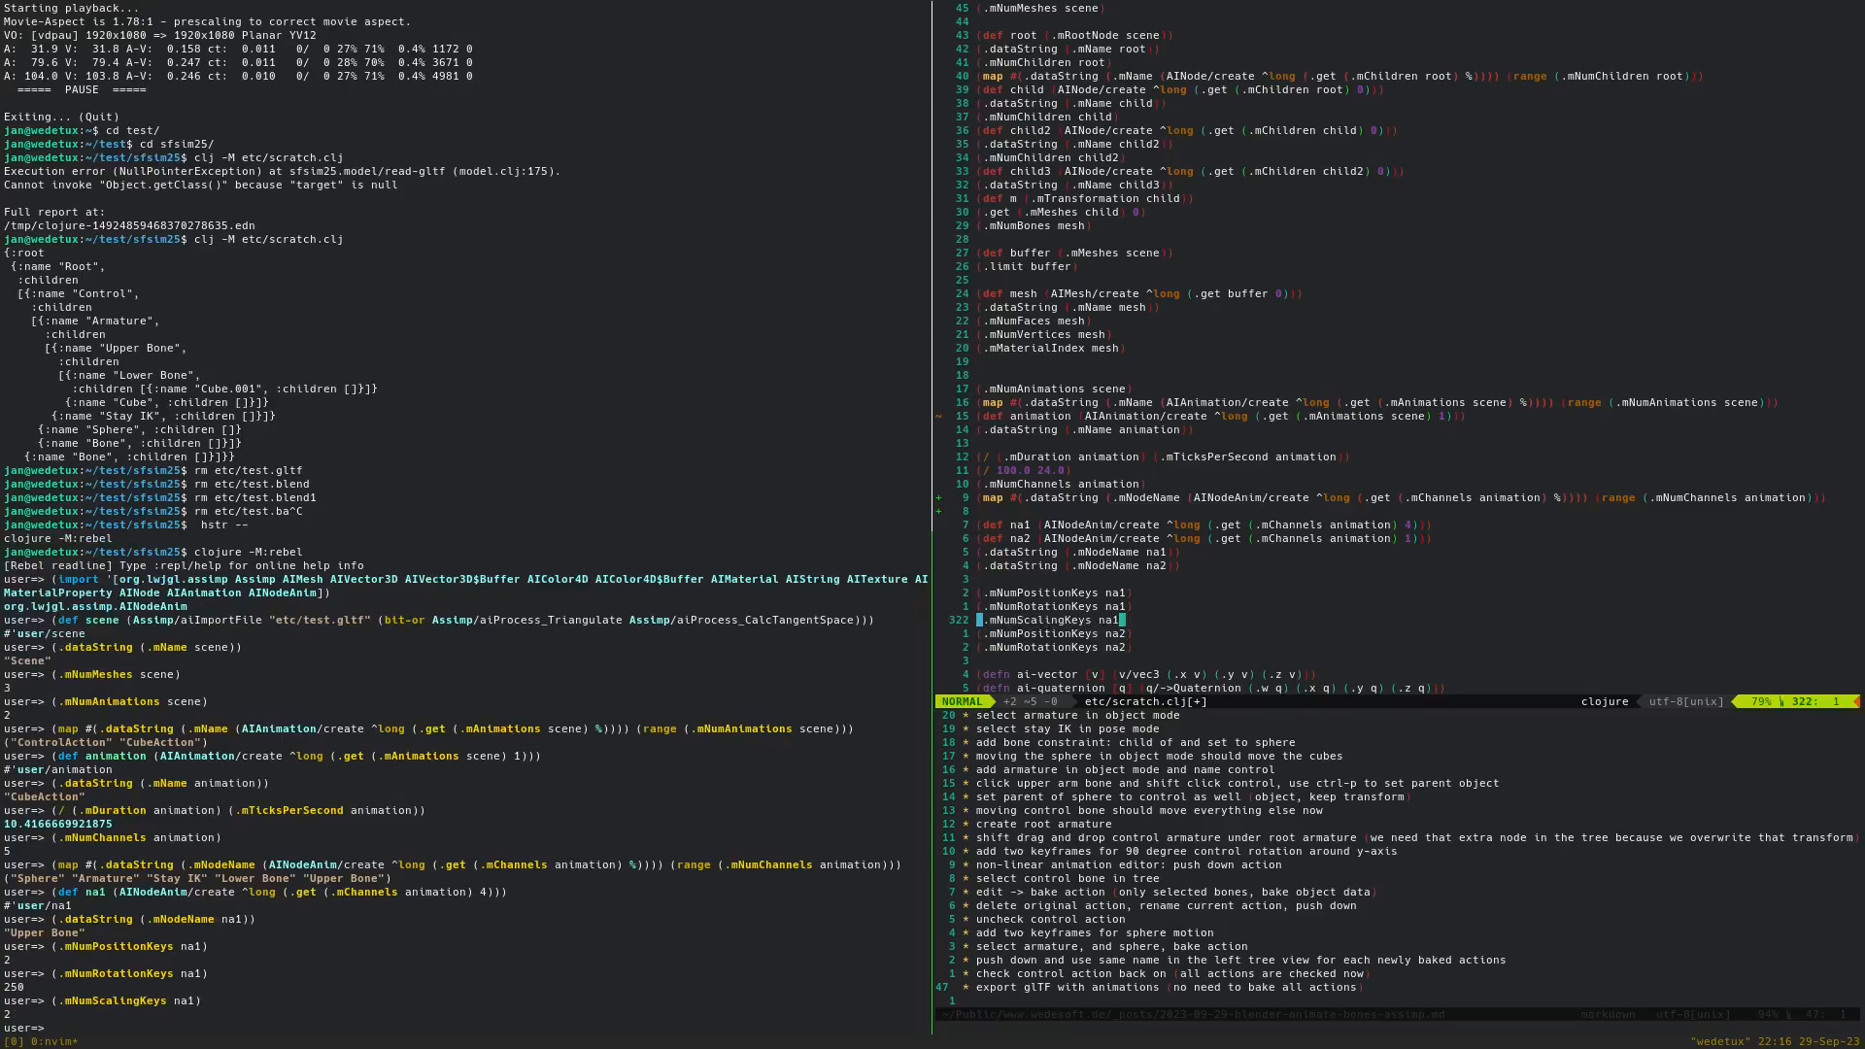
Change the channel index in the na1 definition to 0 and evaluate the definition in the REPL
key(k)
key(k)
key(k)
key(k)
key(k)
key(k)
key(k)
key(h)
key(h)
key(h)
text(s0)
key(Escape)
key(shift+v)
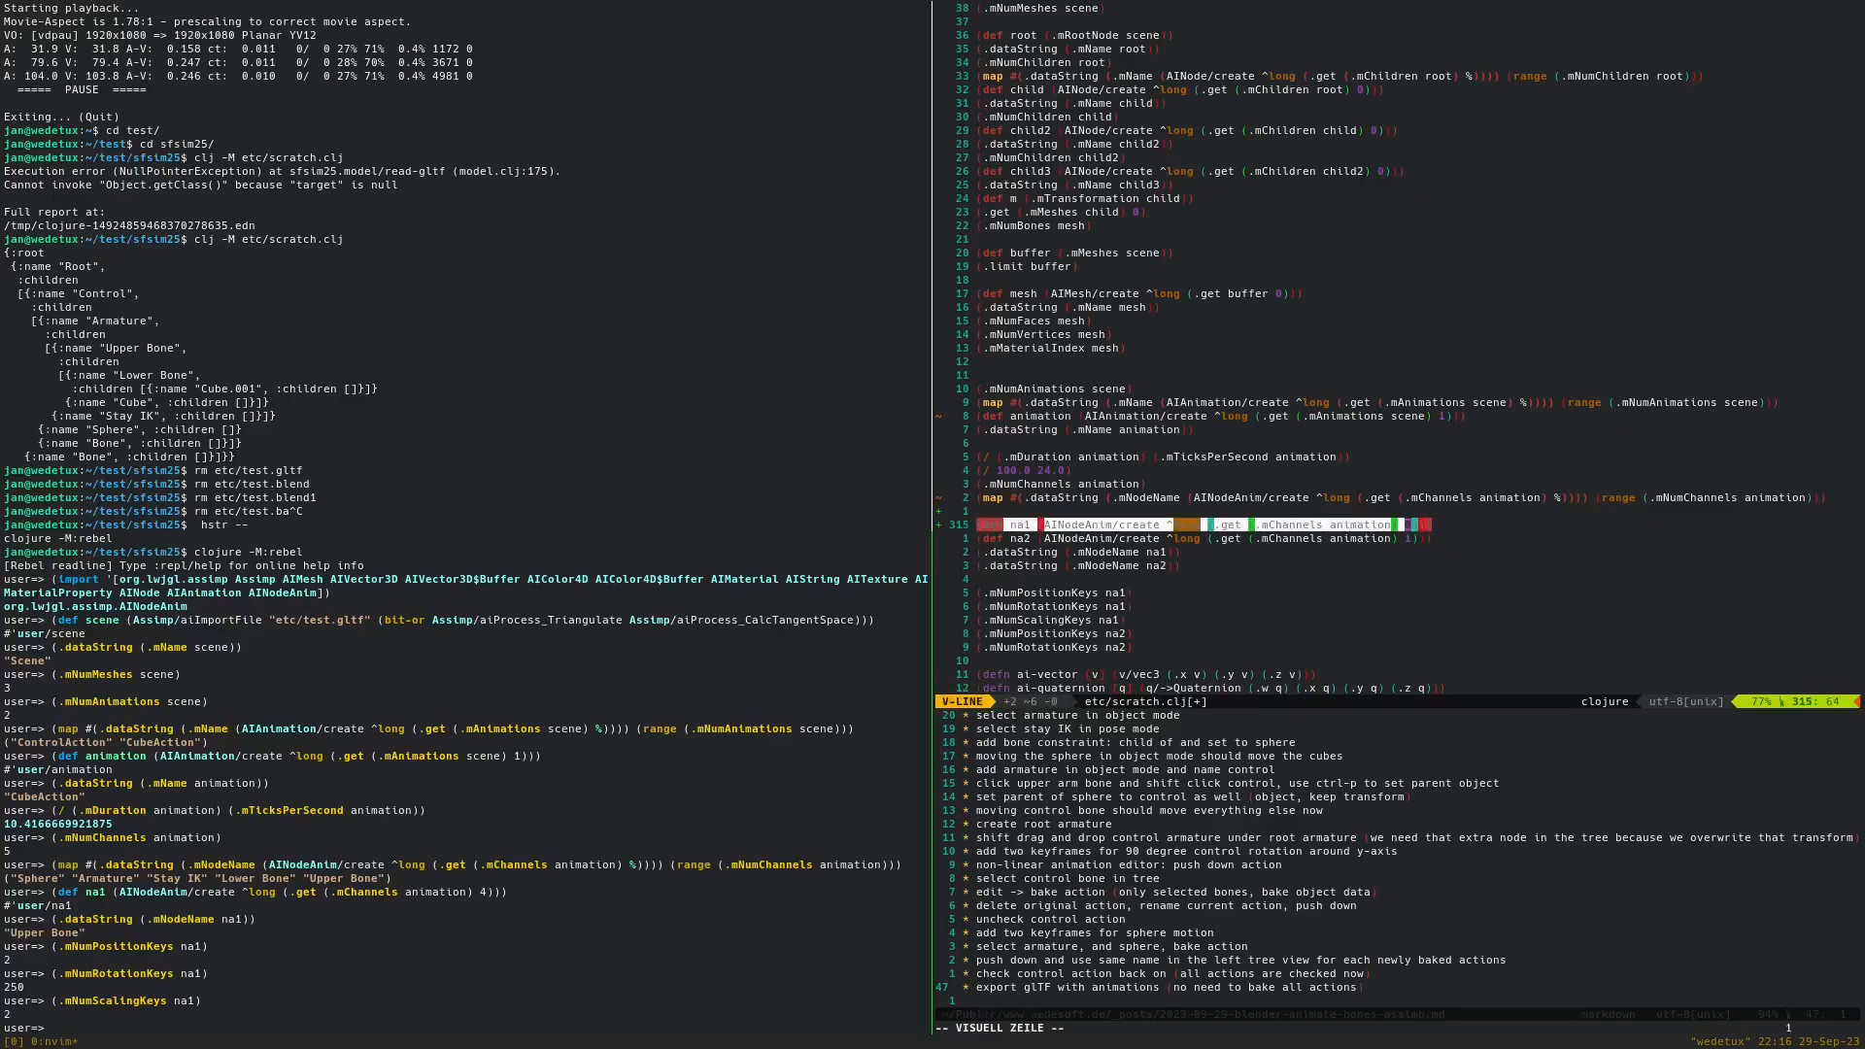
key(ctrl+c)
key(ctrl+c)
Query the node name of the redefined channel na1 with .mNodeName in the REPL
key(j)
key(j)
key(shift+v)
key(ctrl+c)
key(ctrl+c)
Query the number of position keys and rotation keys of the redefined na1 with .mNumPositionKeys and .mNumRotationKeys
key(j)
key(j)
key(j)
key(shift+v)
key(ctrl+c)
key(ctrl+c)
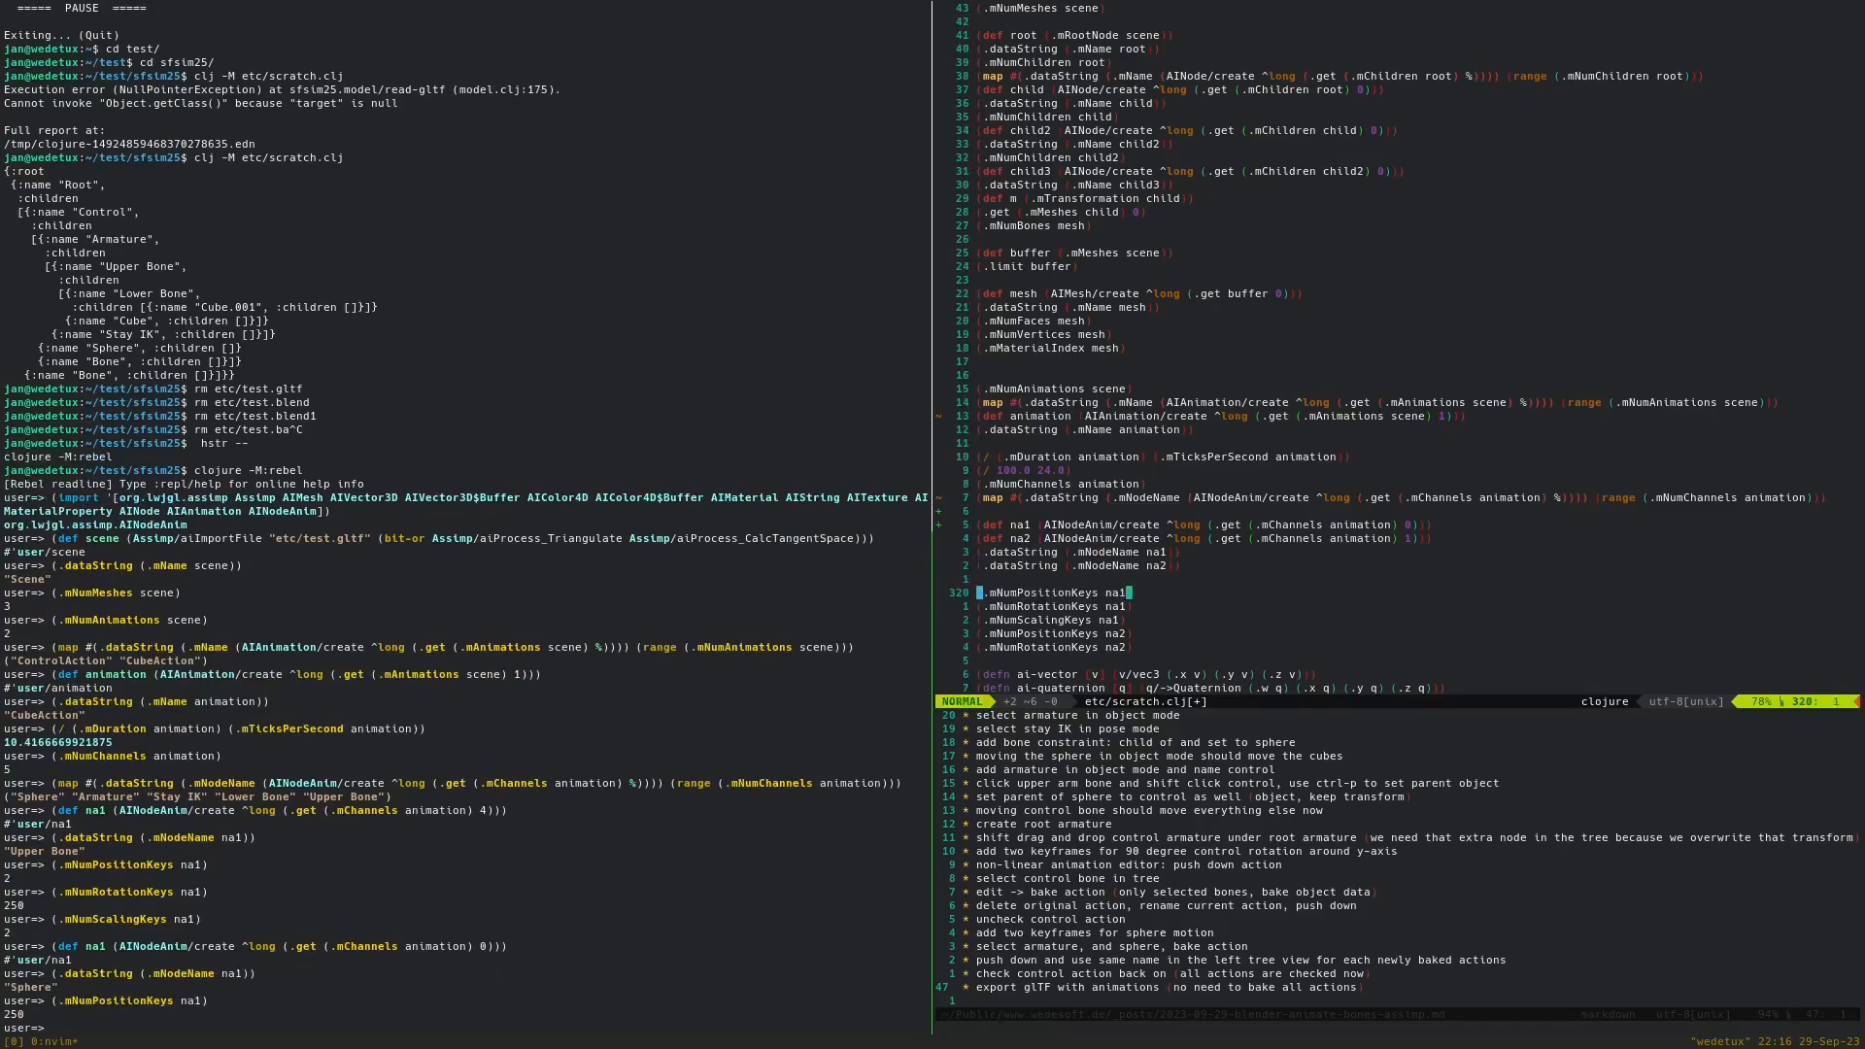
key(j)
key(shift+v)
key(ctrl+c)
key(ctrl+c)
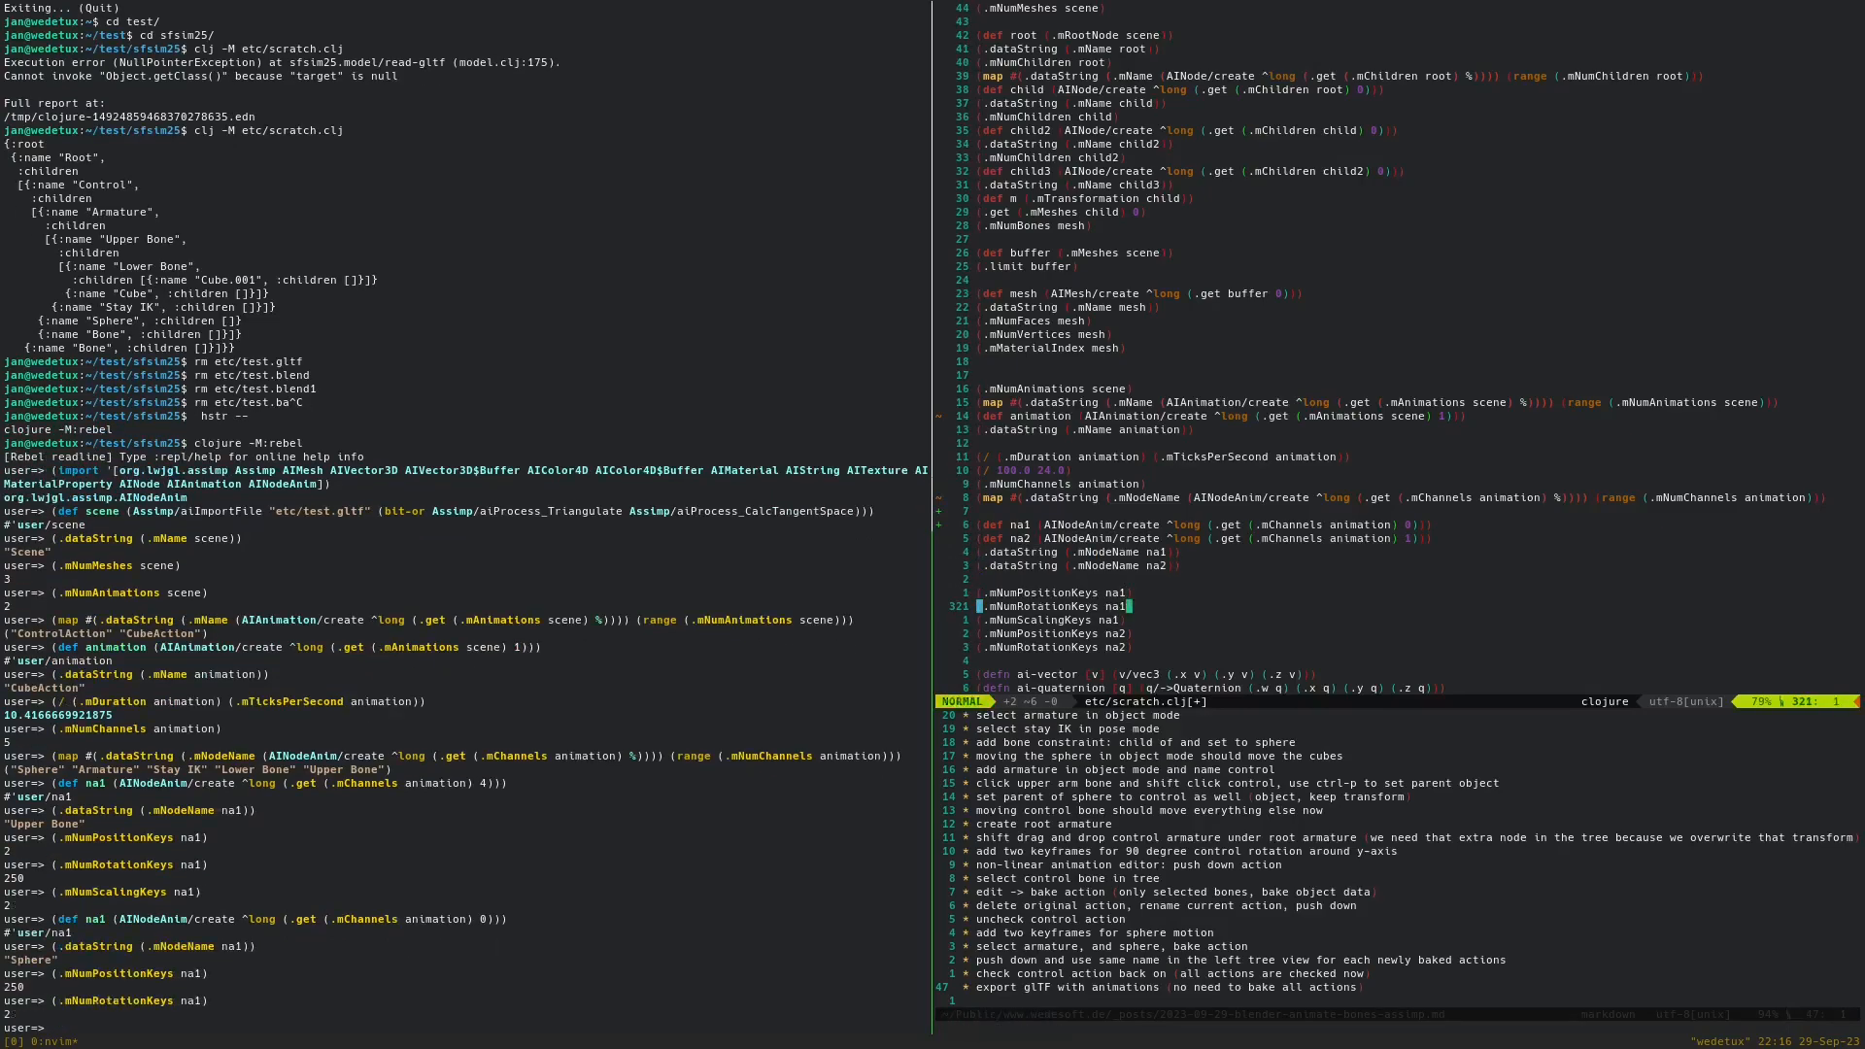
Evaluate the .mNumPositionKeys expression for na1 once more in the REPL
key(j)
key(j)
key(j)
key(k)
key(k)
key(k)
key(k)
key(shift+v)
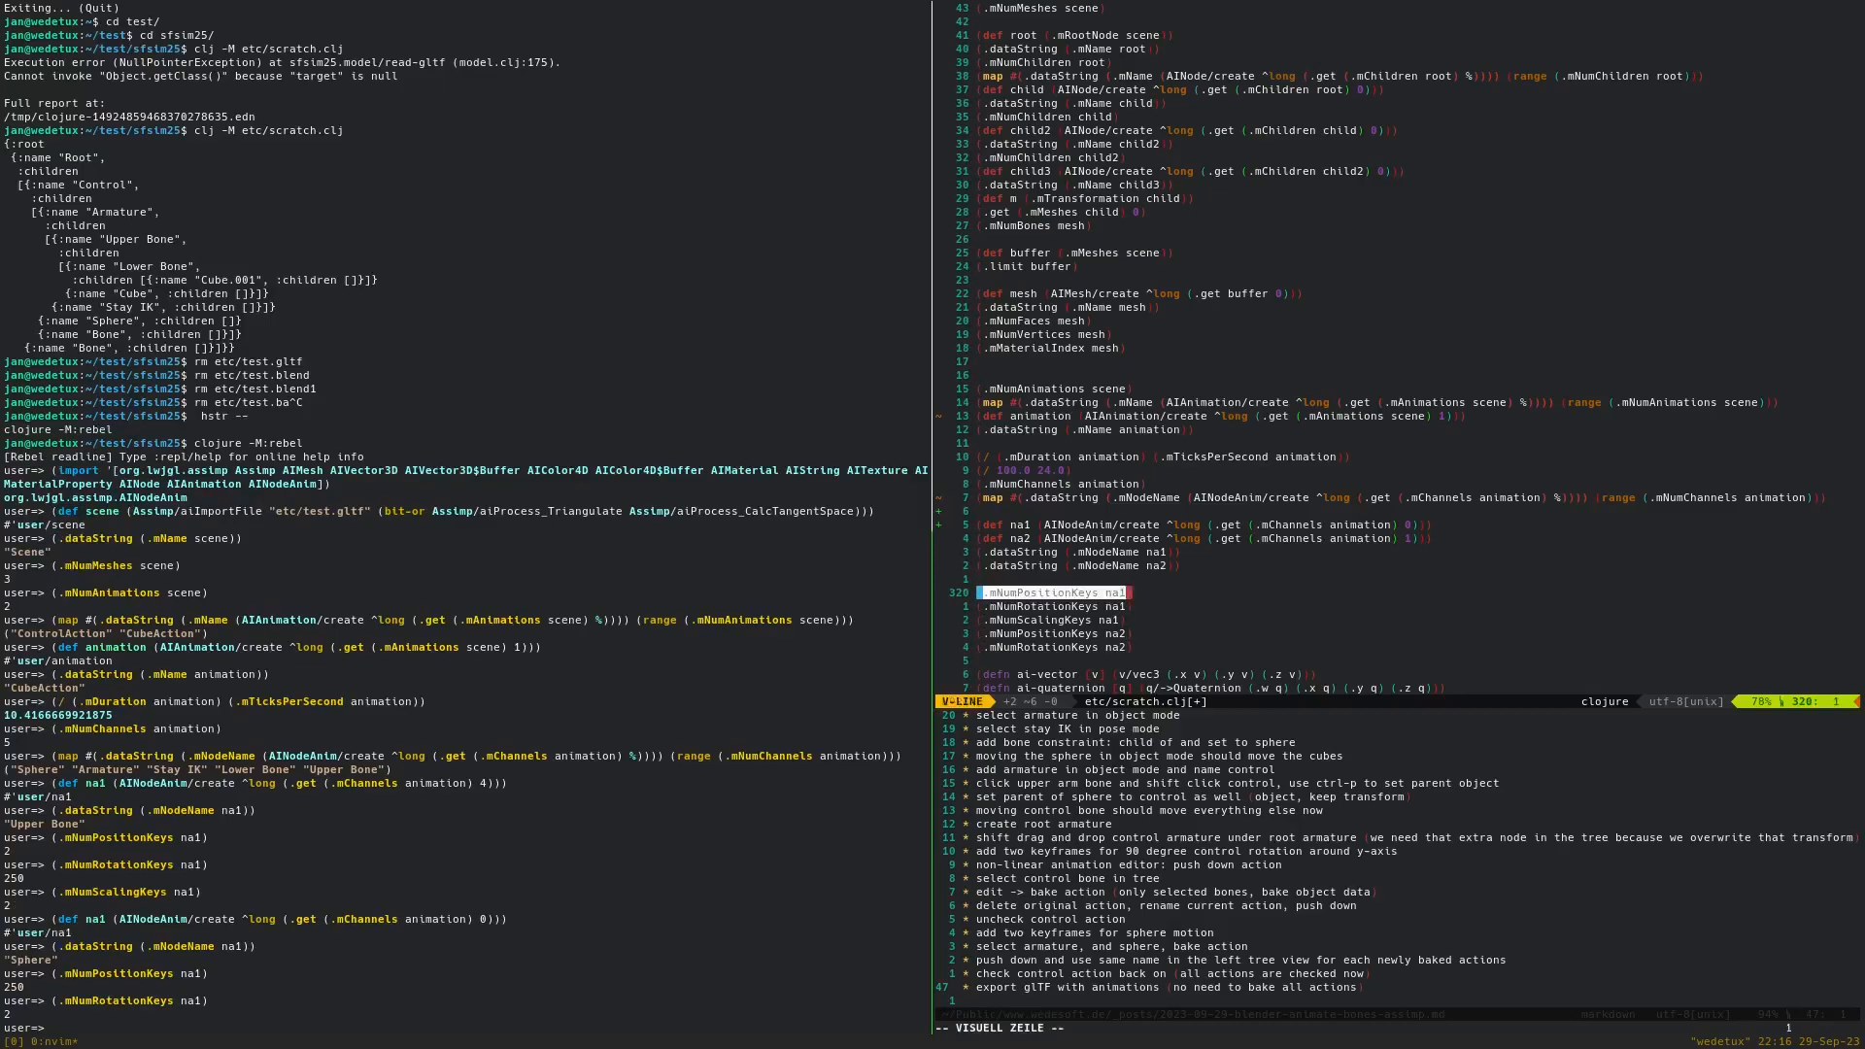
key(ctrl+c)
key(ctrl+c)
Examine the ai-vector and ai-quaternion helper definitions and the code below them in etc/scratch.clj
key(j)
key(j)
key(j)
key(j)
key(j)
key(j)
key(j)
key(j)
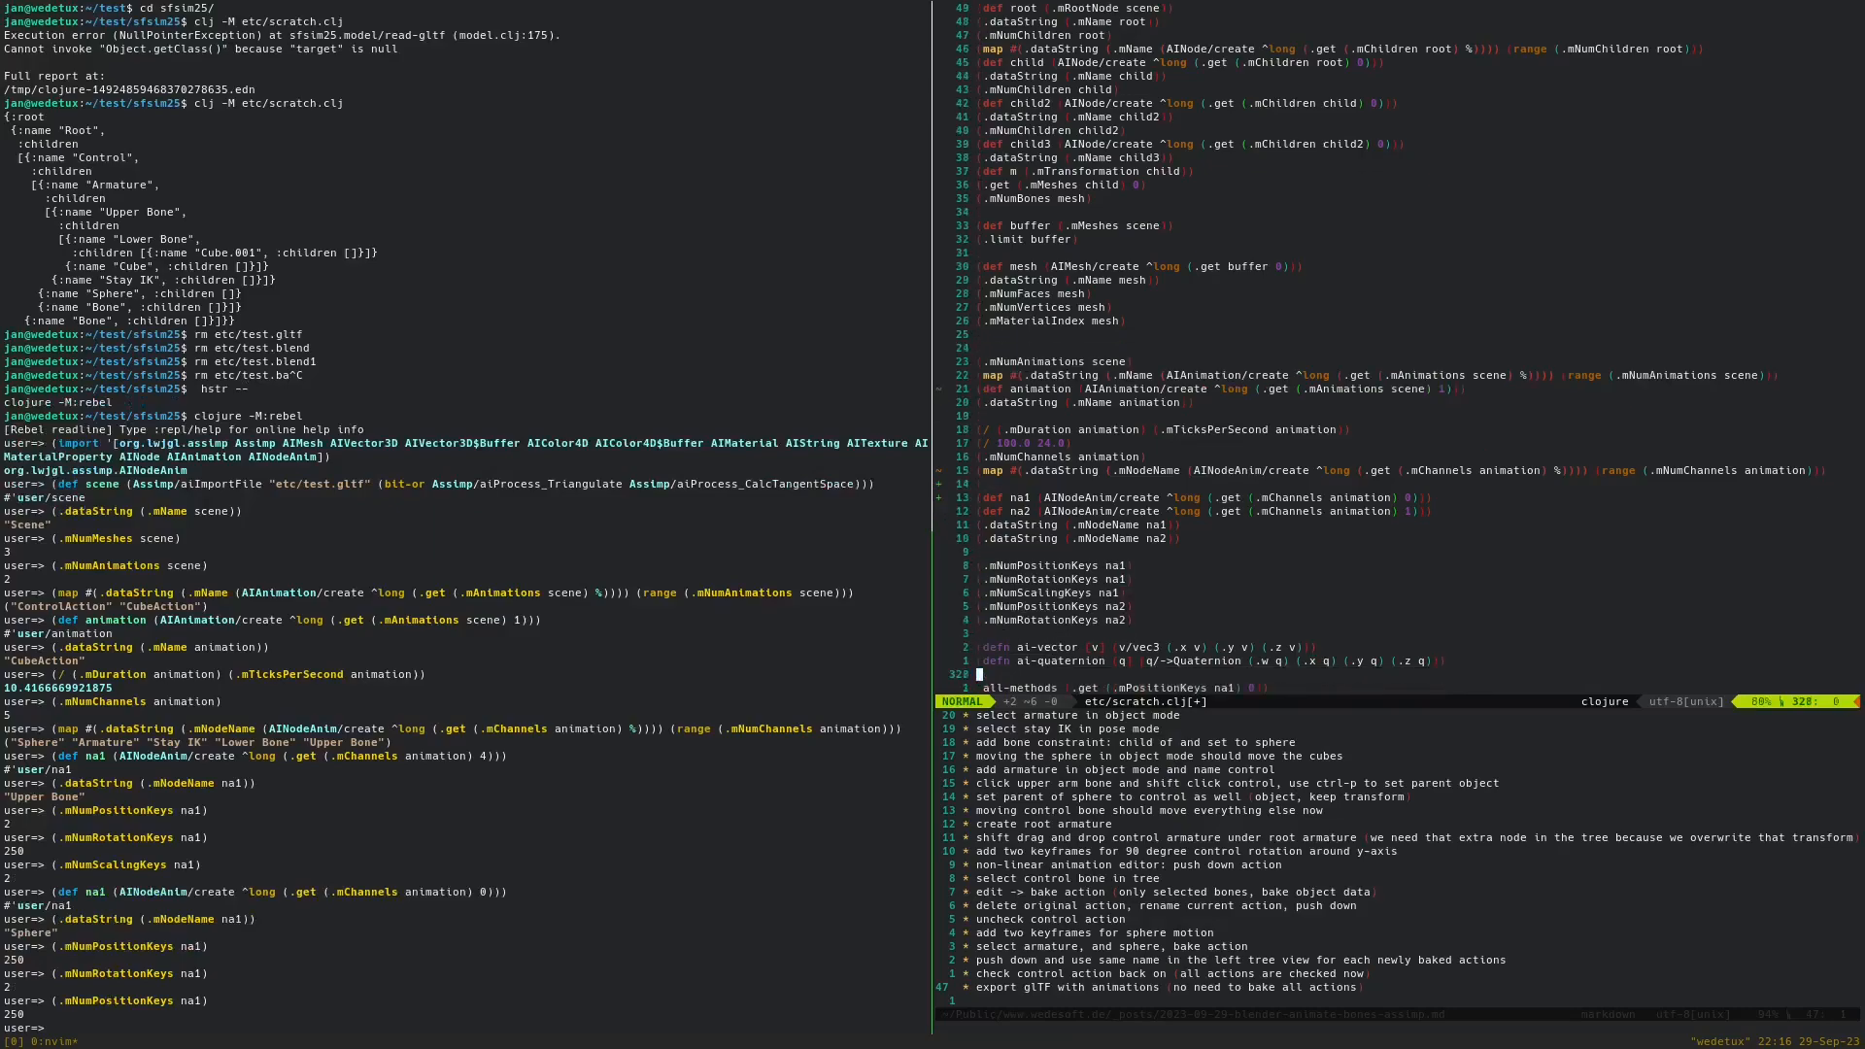